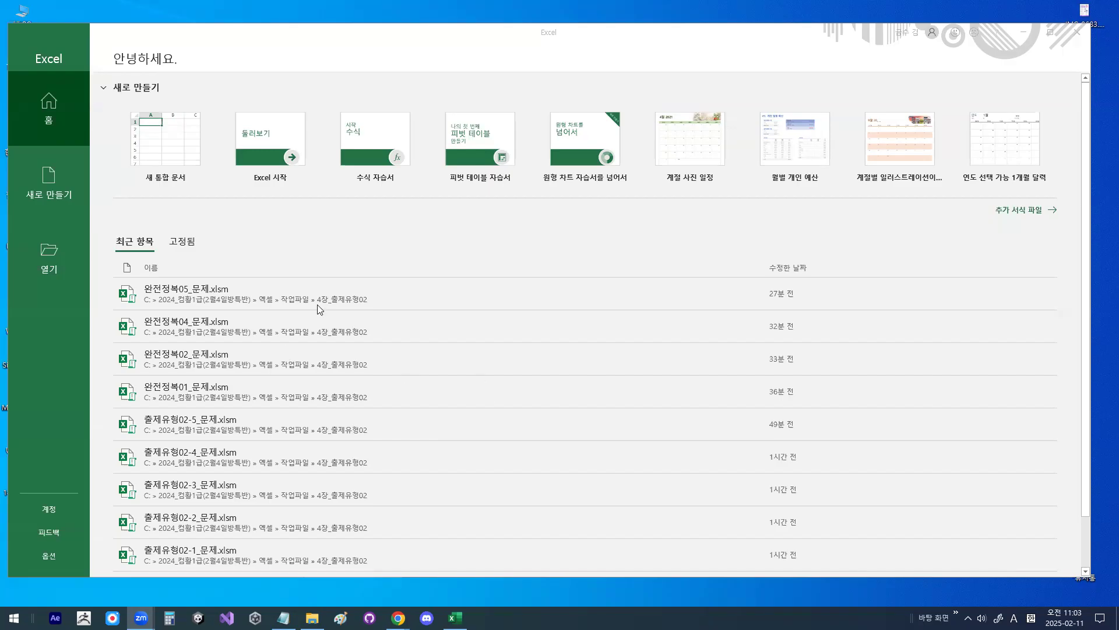
Open the workbook 계산작업_배열수식.xlsm from the 엑셀교재기출보충자료_실습파일 folder on drive C:
left_click(55, 250)
left_click(182, 252)
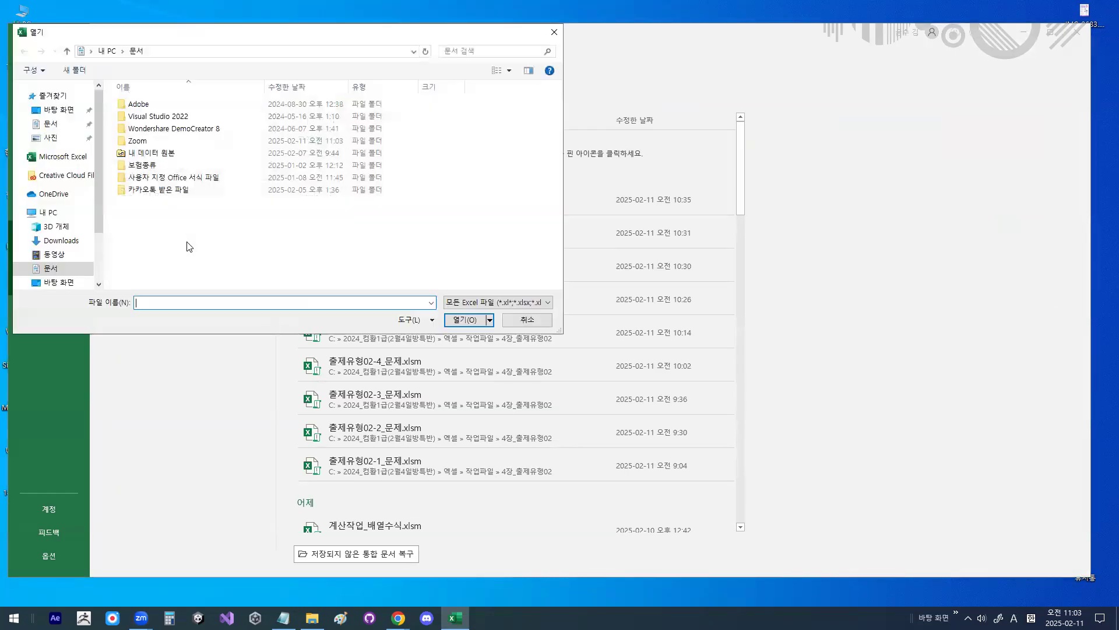
scroll(97, 257, "down", 3)
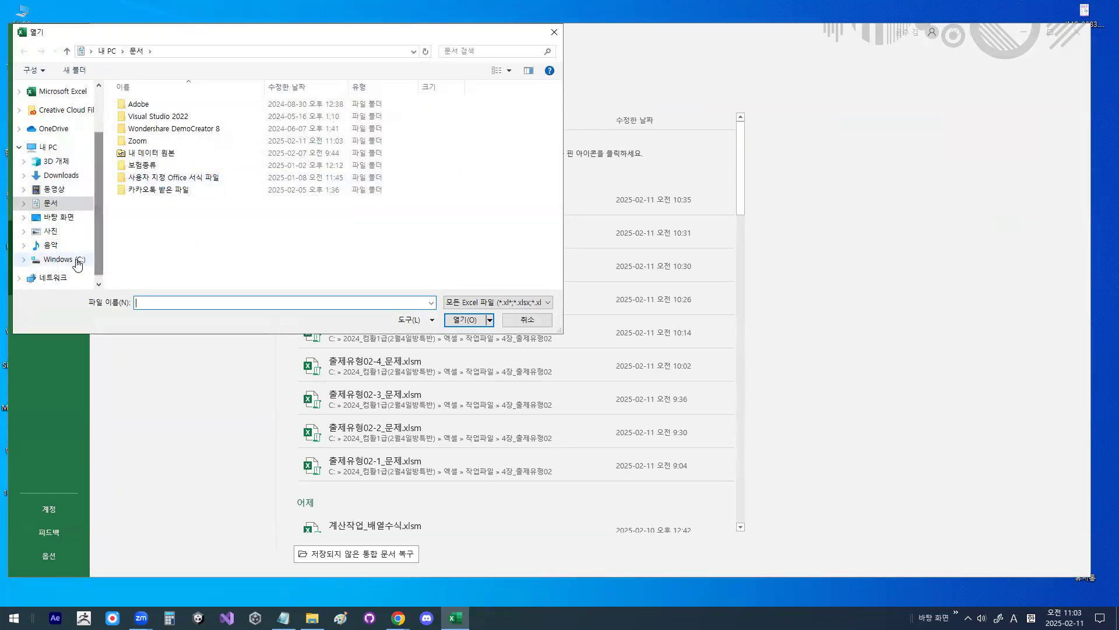
left_click(69, 259)
scroll(181, 193, "down", 3)
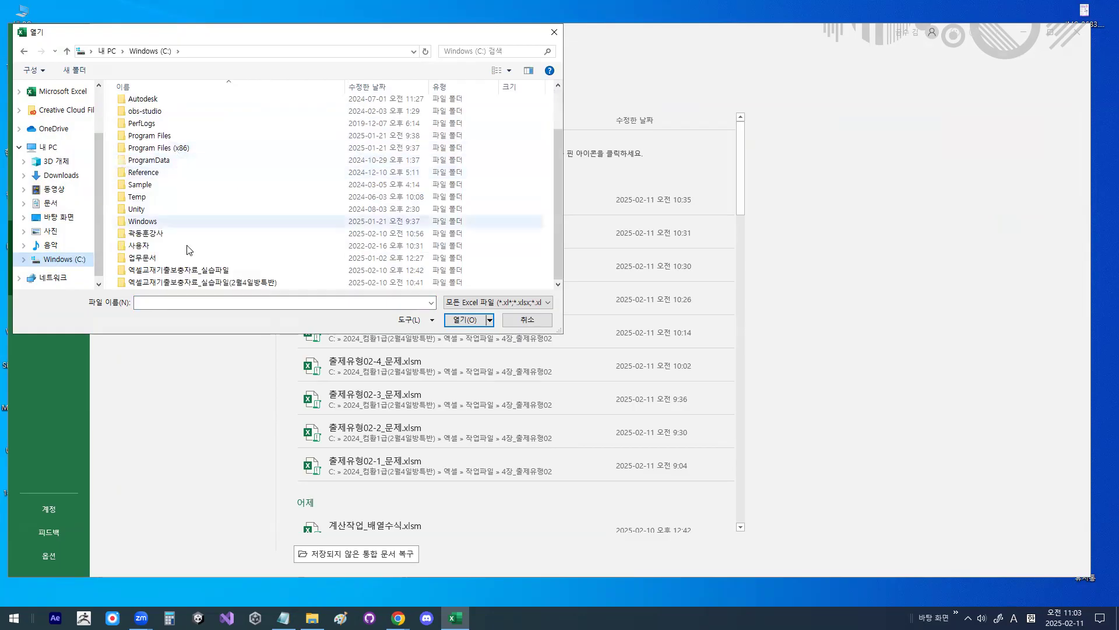
double_click(174, 271)
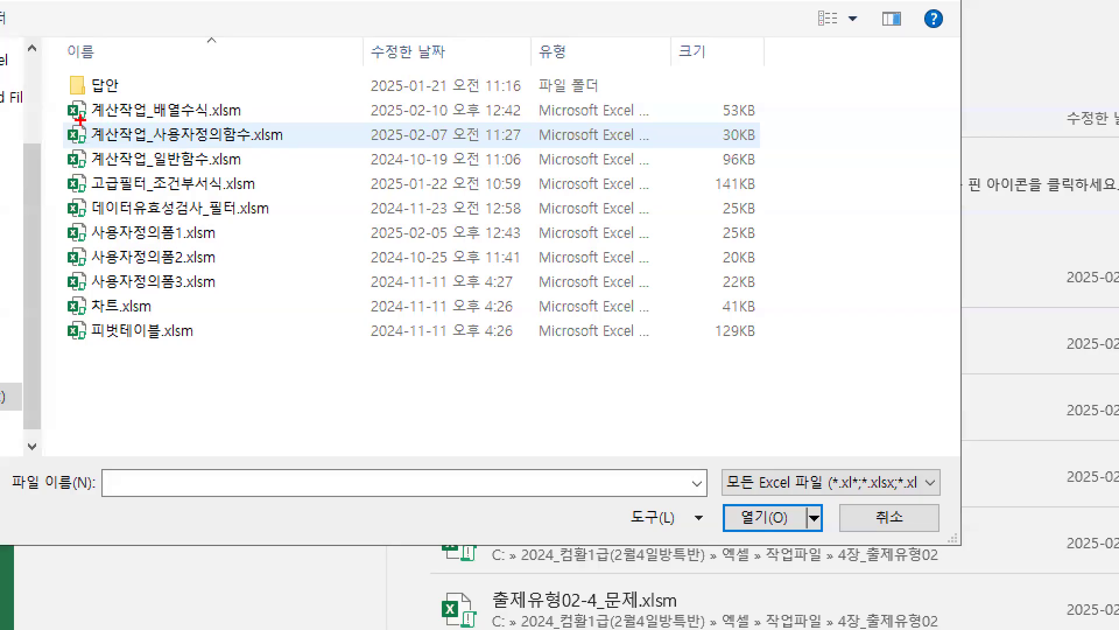
left_click_drag(125, 120, 242, 121)
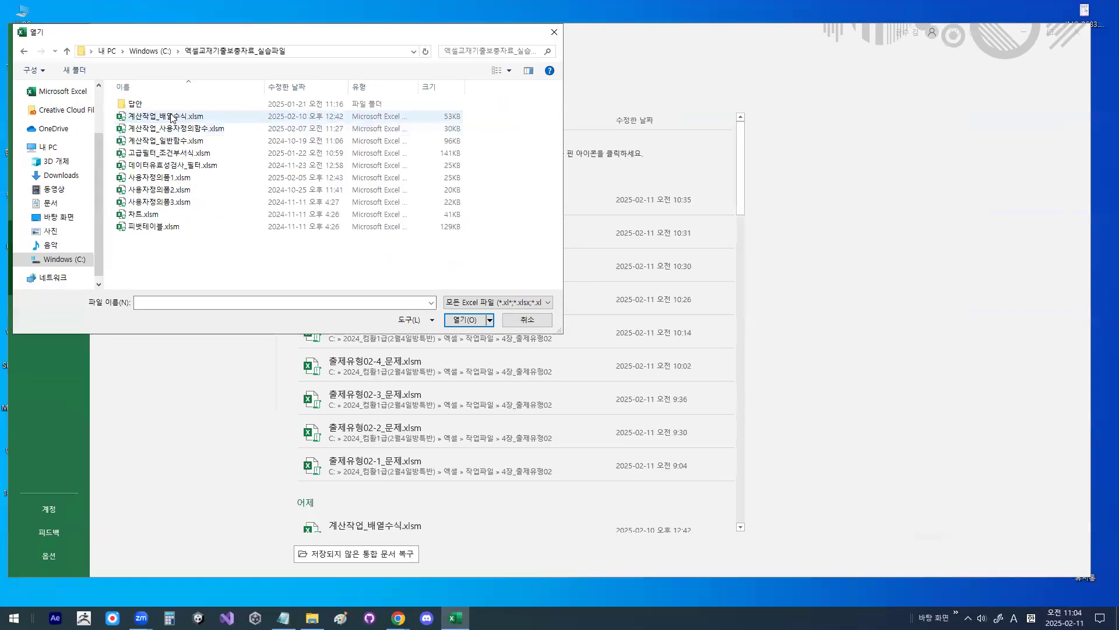
double_click(177, 103)
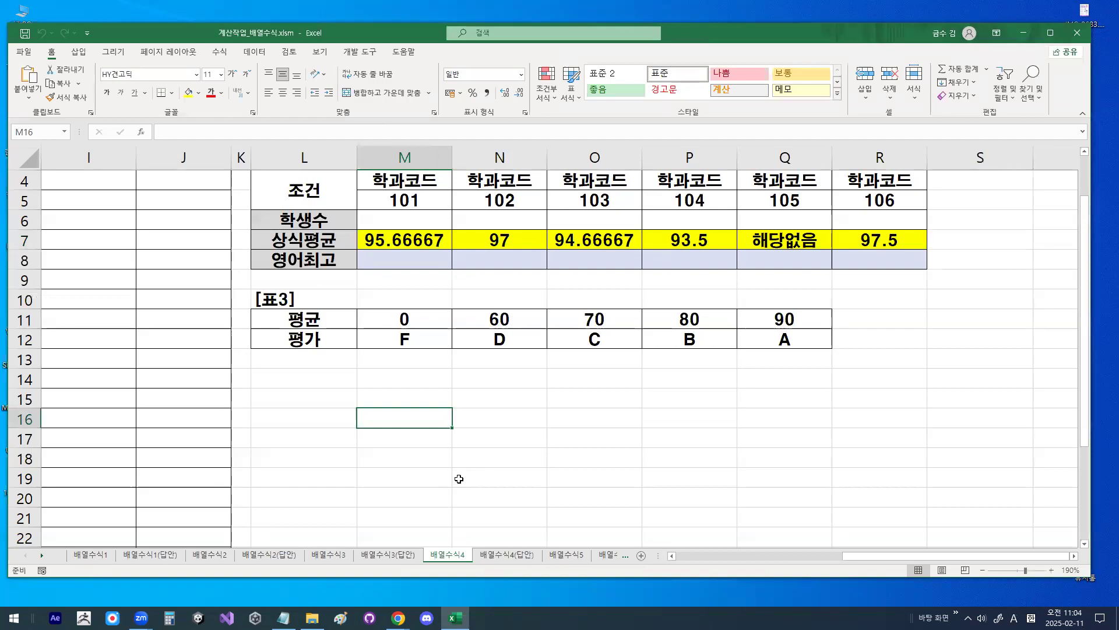
key("ctrl+1")
mouse_move(496, 565)
left_mouse_down()
mouse_move(473, 585)
mouse_move(488, 557)
left_mouse_up()
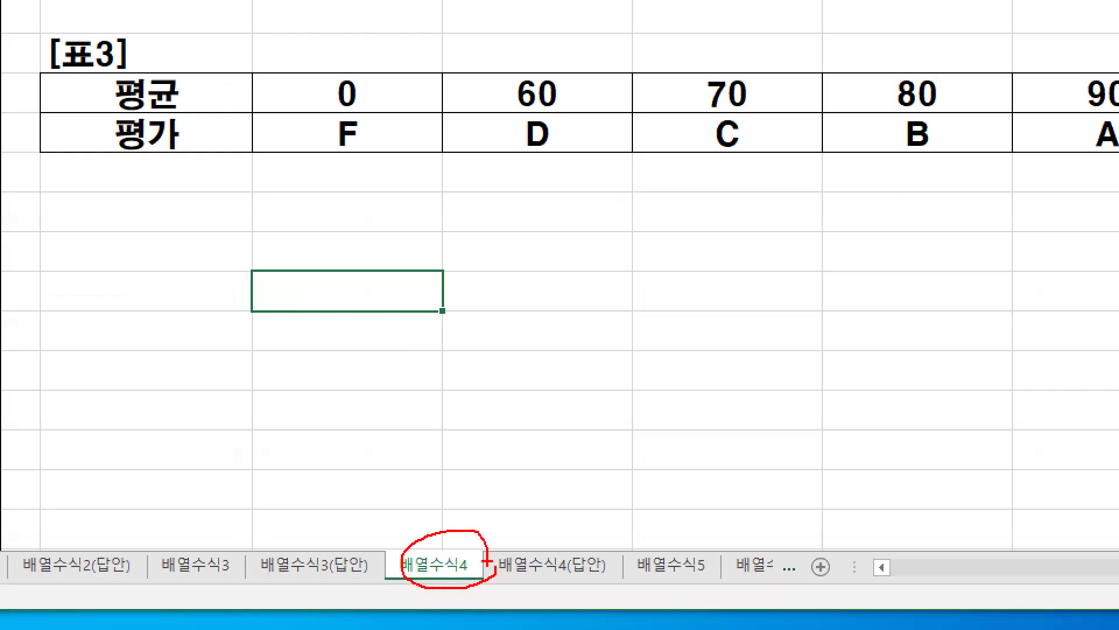
key("Escape")
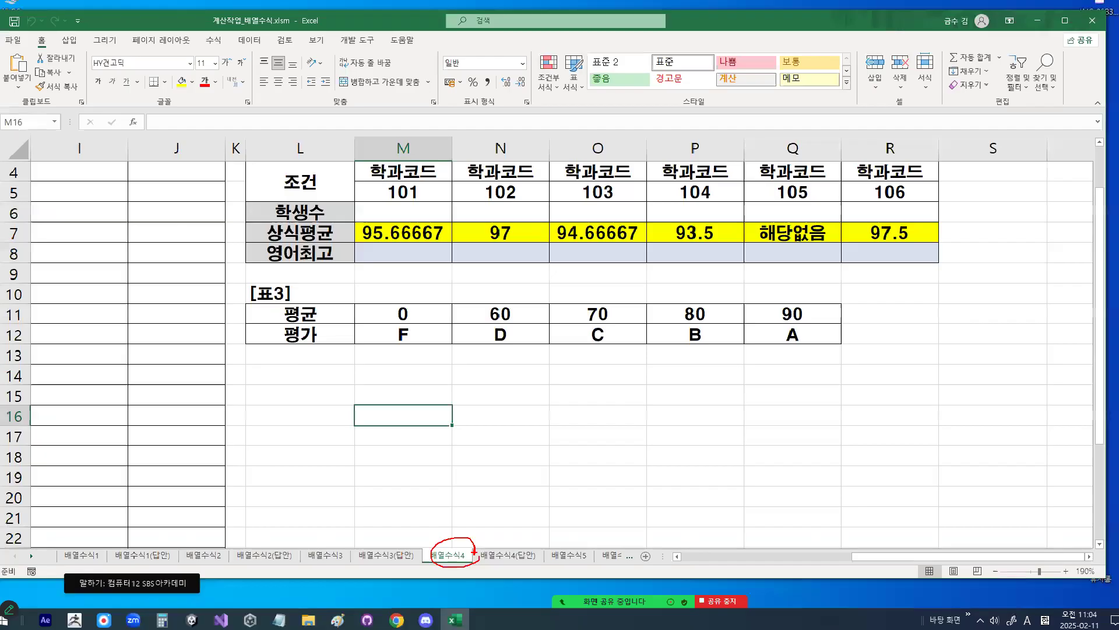
left_click(454, 371)
left_click(332, 383)
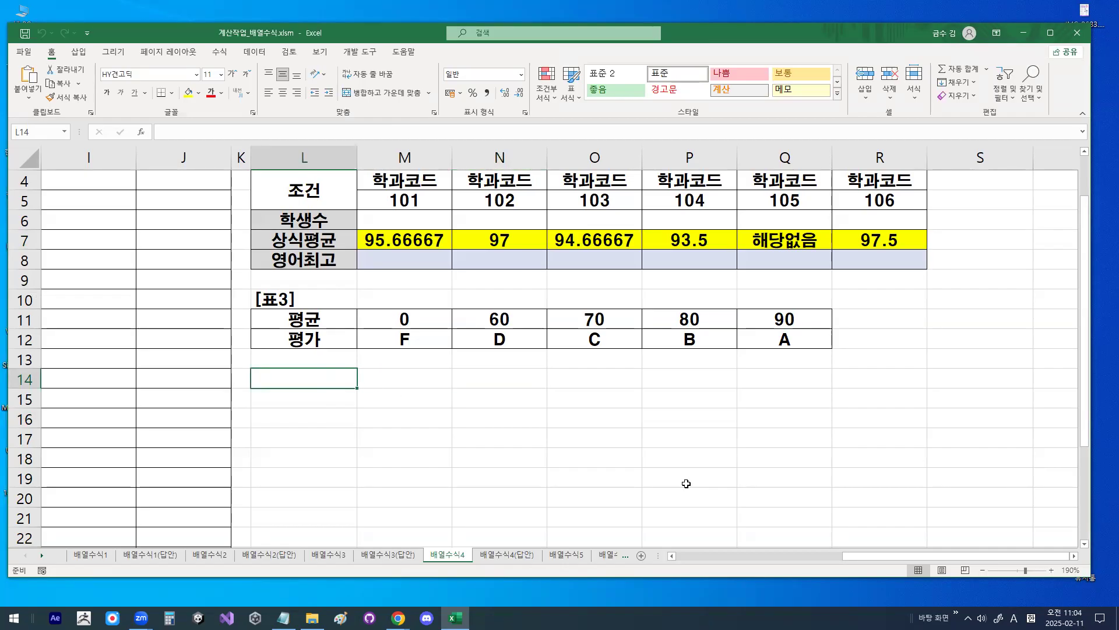
Examine 표1 to 표3 on the 배열수식4 sheet and select the 영어최고 cell for 학과코드 101 (M8)
left_click_drag(901, 555, 735, 555)
scroll(541, 483, "up", 1)
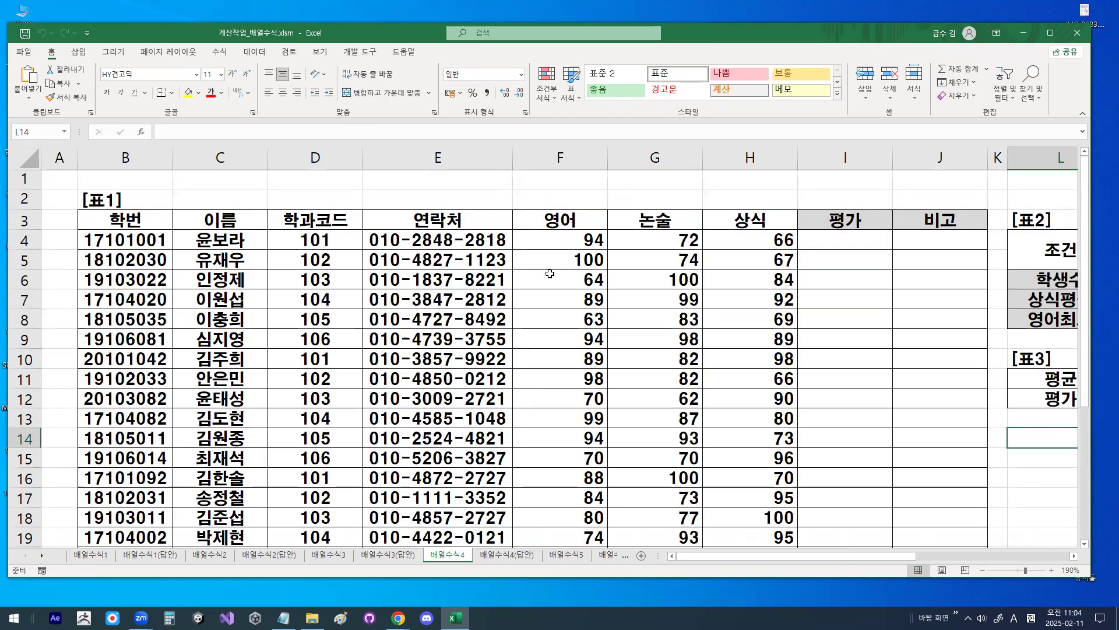
scroll(1066, 554, "right", 5)
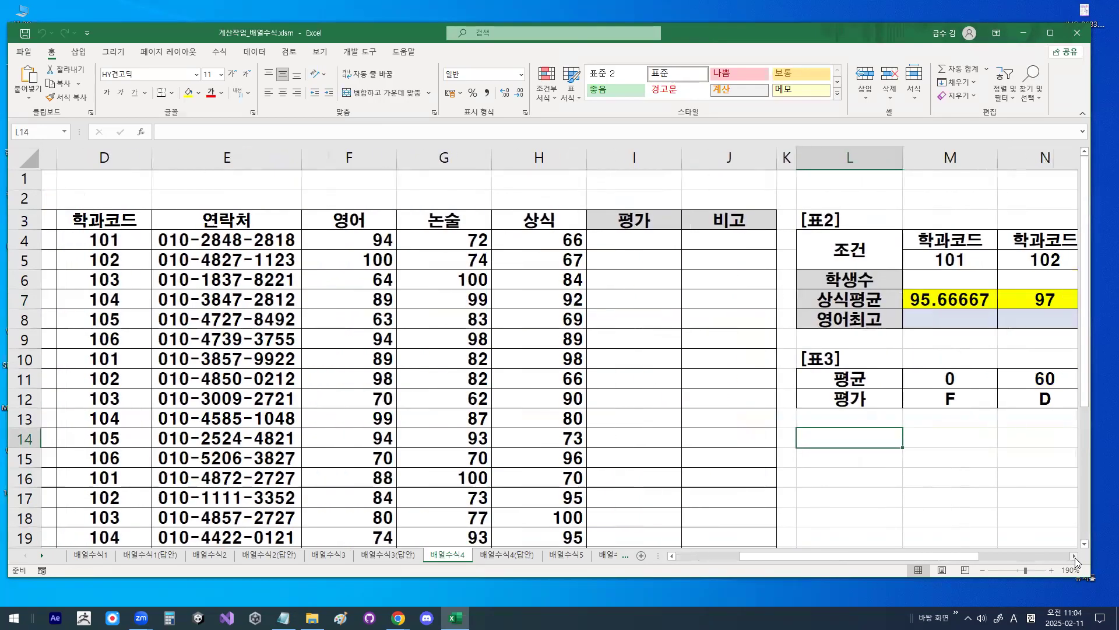
left_click(509, 325)
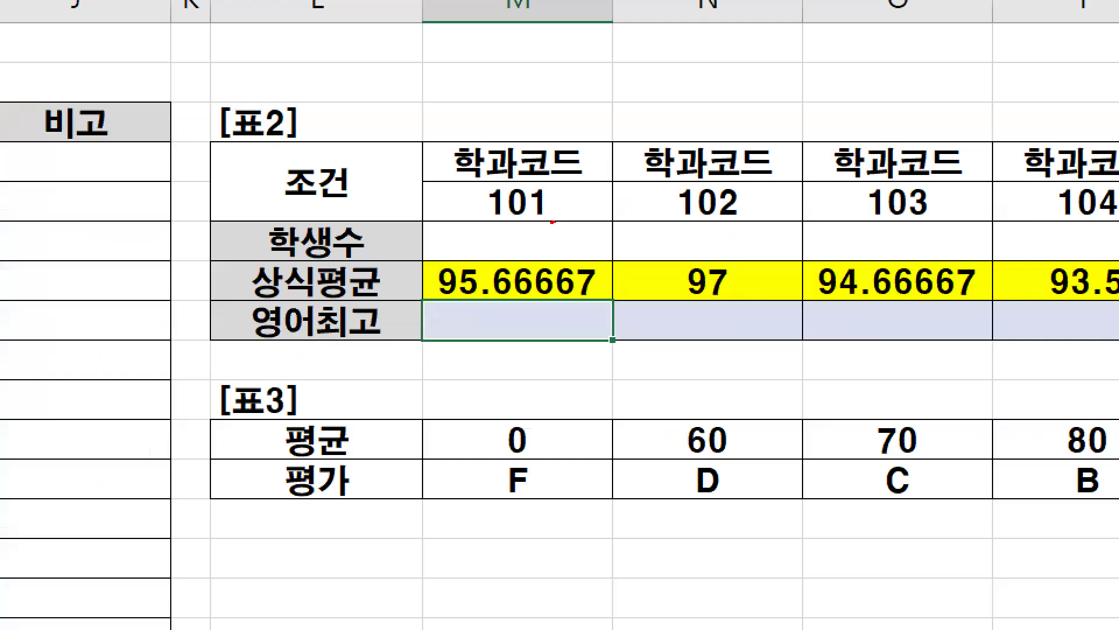
left_click_drag(516, 262, 515, 259)
mouse_move(365, 328)
left_mouse_down()
mouse_move(269, 341)
mouse_move(257, 292)
mouse_move(355, 306)
left_mouse_up()
left_click_drag(503, 320, 502, 292)
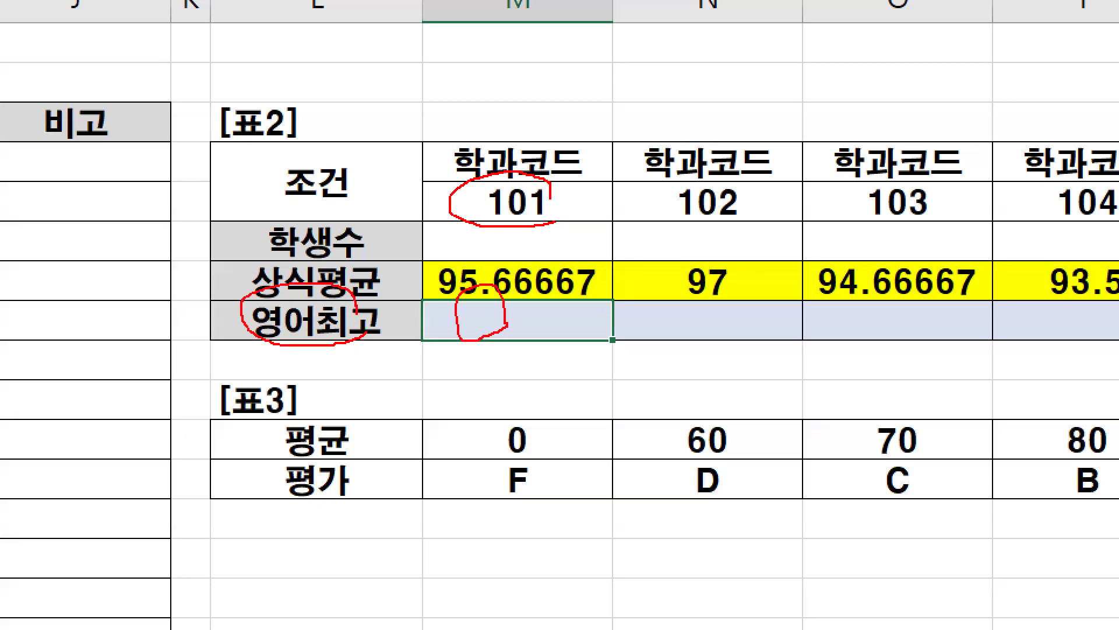
key("Escape")
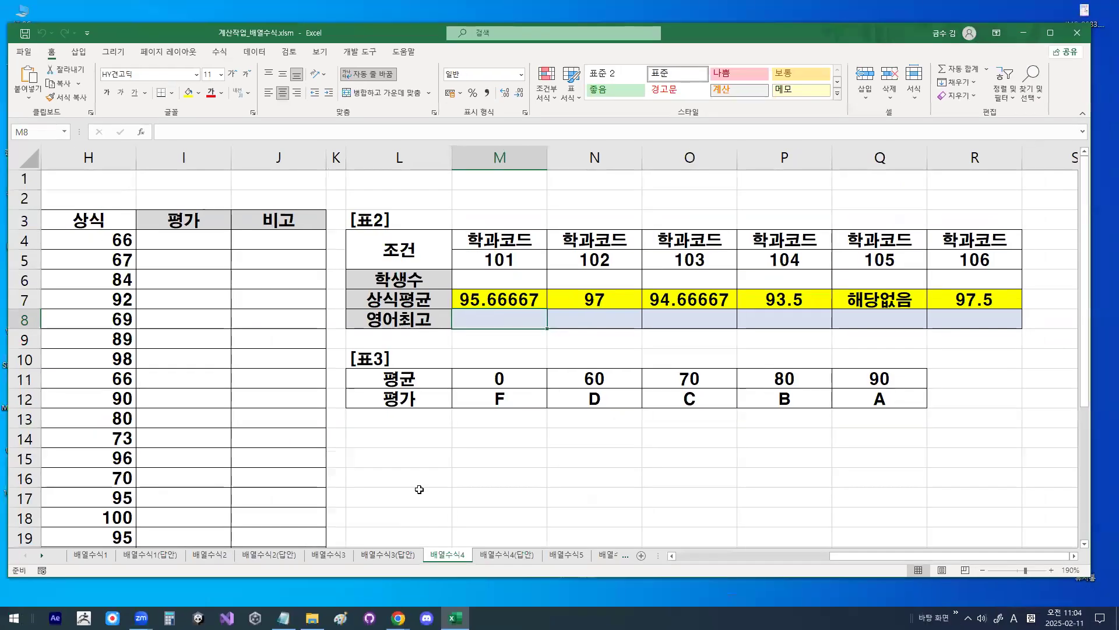
Switch to the Notepad lesson notes, review the INDEX function syntax at the beginning, and minimize the notes
left_click(283, 618)
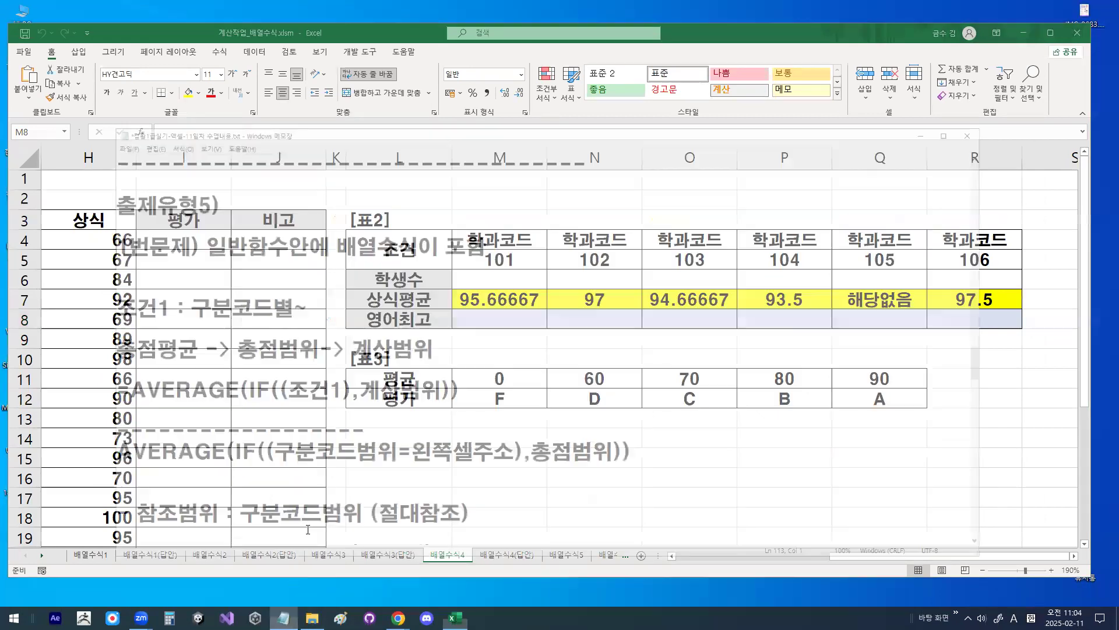
left_click_drag(1066, 330, 1063, 87)
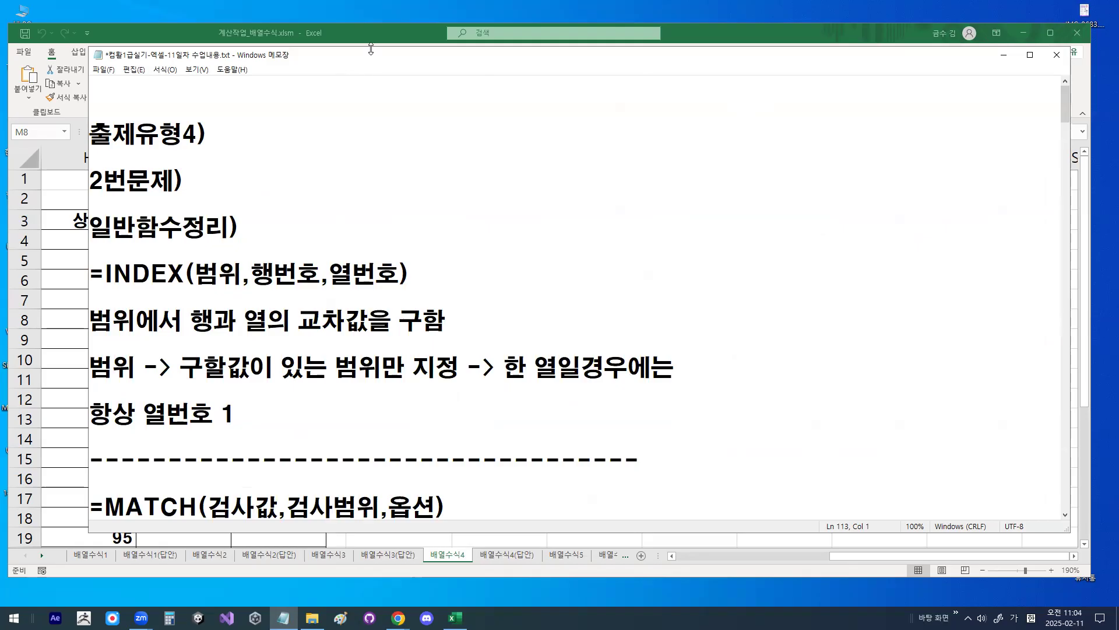
left_click_drag(363, 63, 307, 31)
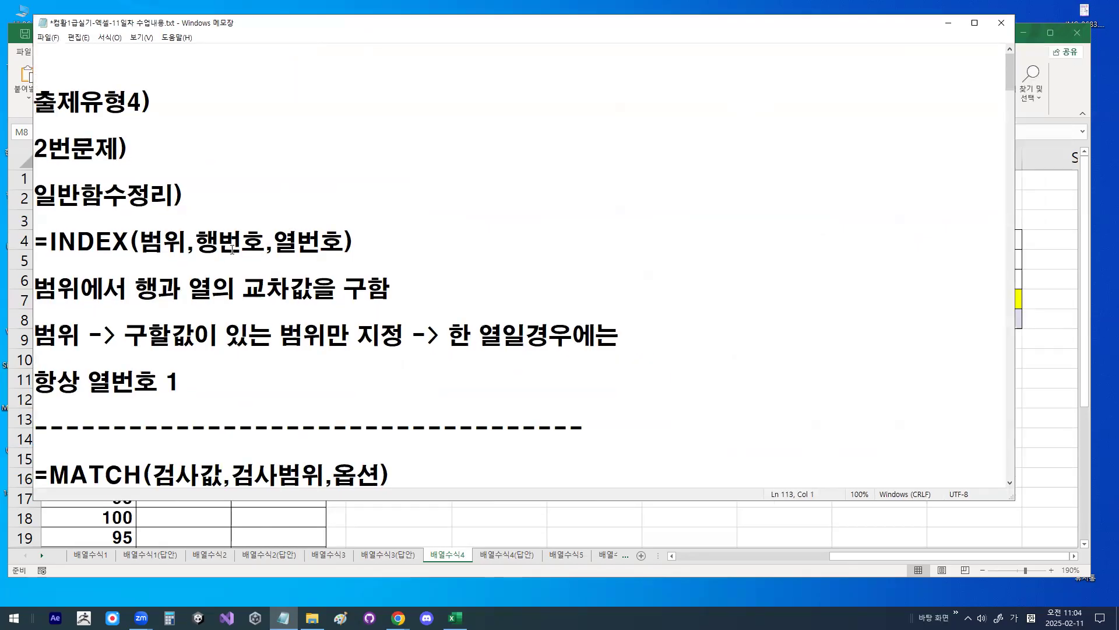
mouse_move(32, 302)
left_mouse_down()
mouse_move(298, 302)
mouse_move(294, 269)
mouse_move(310, 296)
mouse_move(259, 298)
left_mouse_up()
key("Escape")
left_click(948, 22)
Fill the empty range M56:O61, below the tables on the 배열수식4 sheet, with the value 100
scroll(688, 242, "down", 14)
scroll(688, 245, "down", 3)
left_click_drag(510, 257, 666, 355)
type("100")
key("ctrl+Return")
Replace the value in cell N58, third row and second column of the sample range, with 가
key("Down")
key("Down")
key("Right")
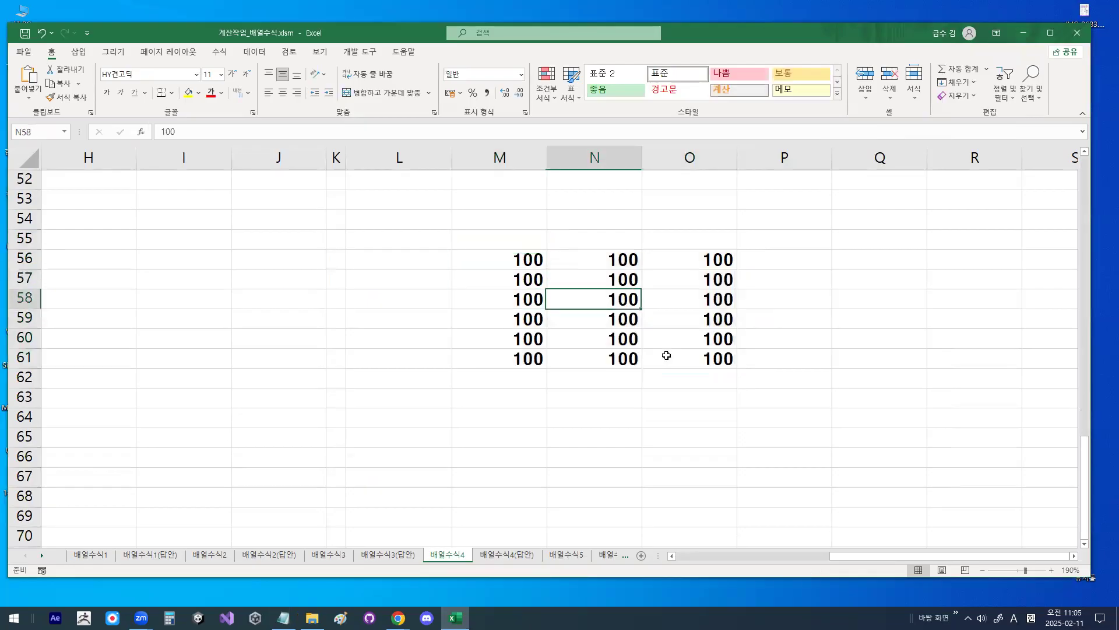
key("Hangul")
type("가")
key("Return")
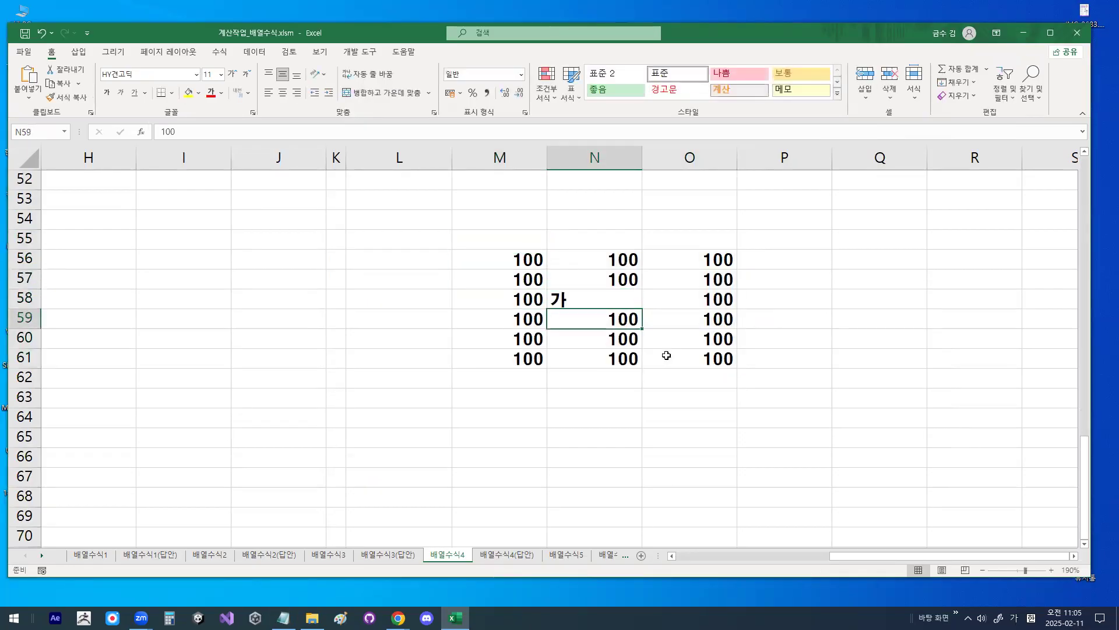
Examine where the third row and second column intersect in the range M56:O61
mouse_move(527, 259)
left_mouse_down()
mouse_move(675, 354)
mouse_move(667, 346)
left_mouse_up()
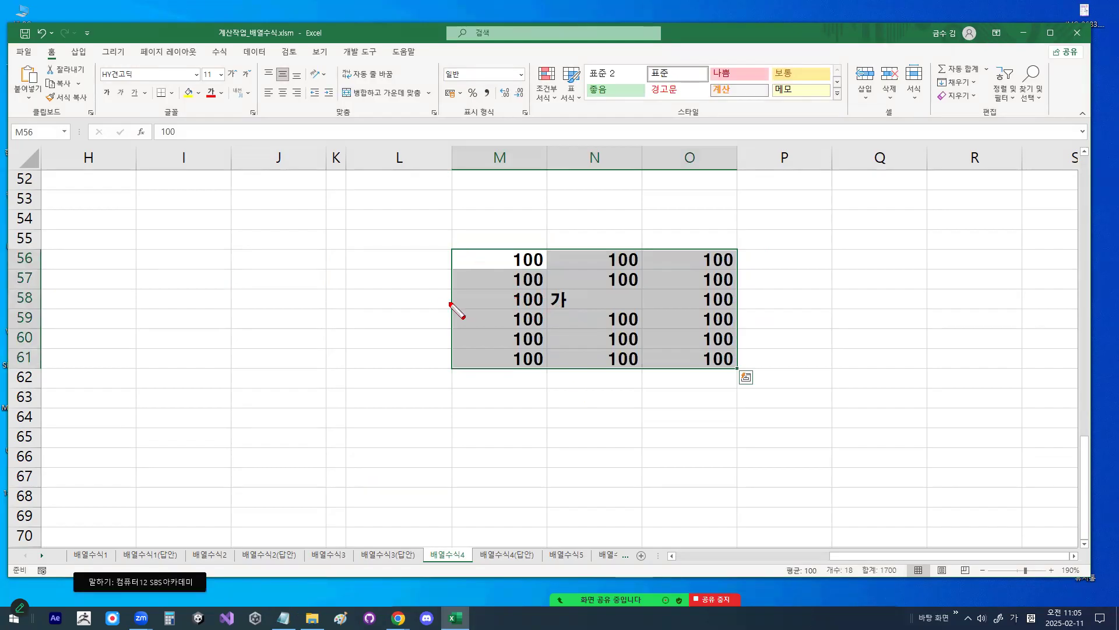
left_click_drag(390, 302, 822, 302)
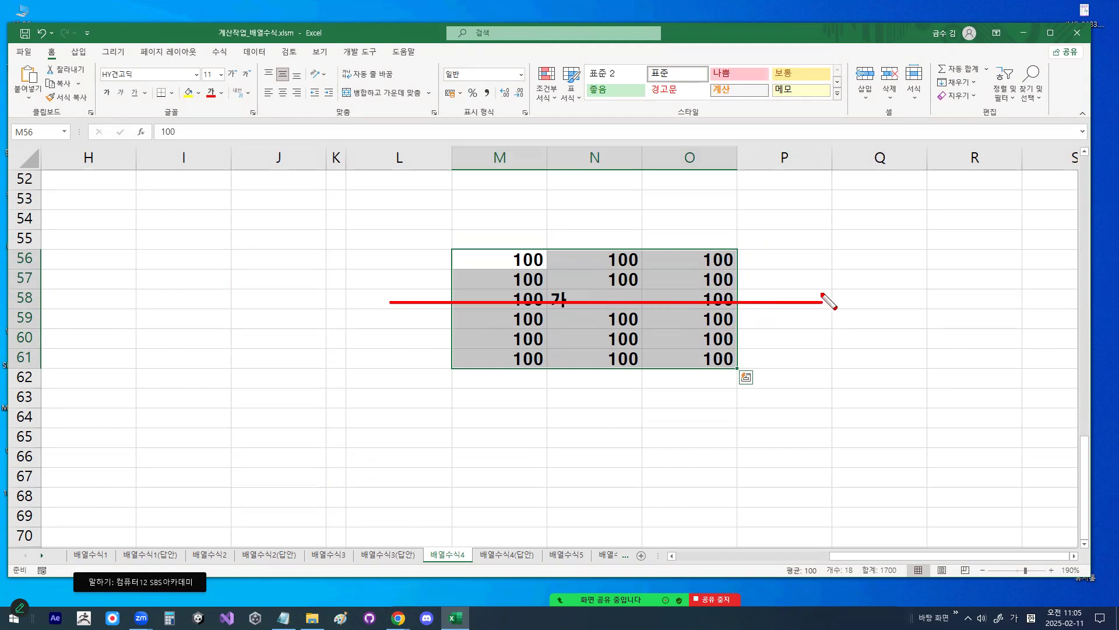
left_click_drag(595, 171, 595, 455)
mouse_move(609, 322)
left_mouse_down()
mouse_move(576, 320)
mouse_move(603, 280)
mouse_move(611, 313)
left_mouse_up()
Enter the formula =INDEX(M56:O61,3,2) in cell N54
left_click(512, 215)
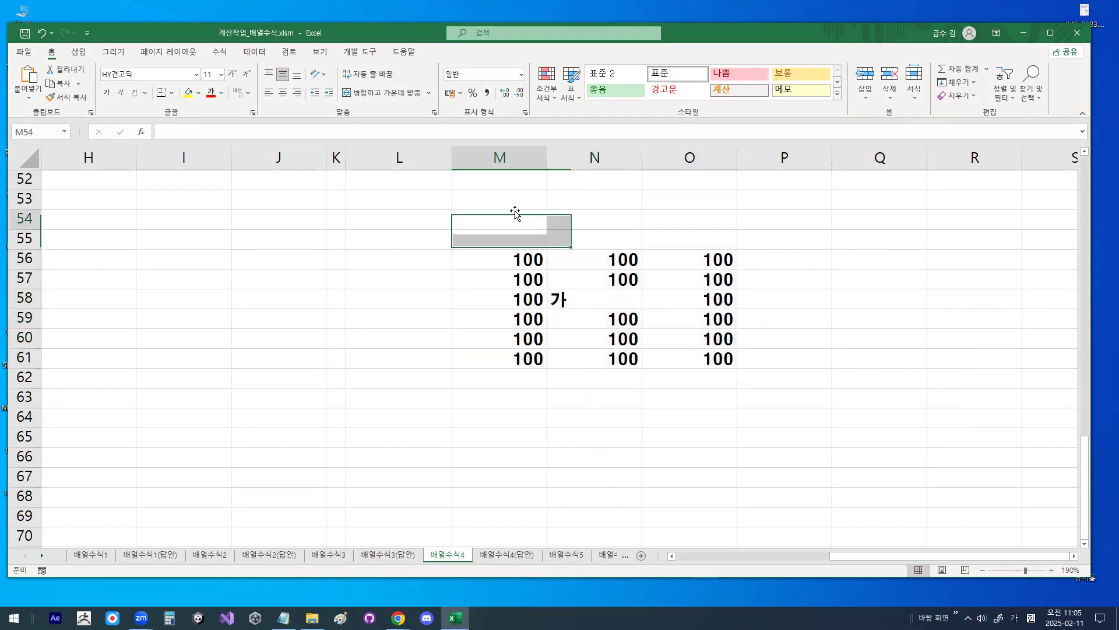
left_click(565, 214)
type("=")
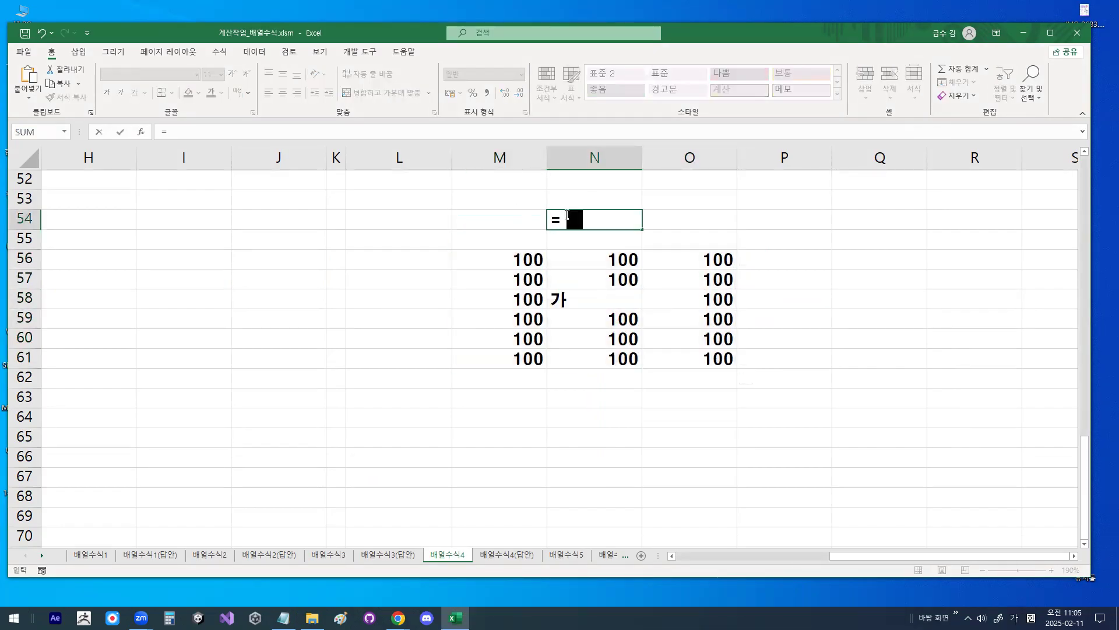
type("ㅑㅜindex")
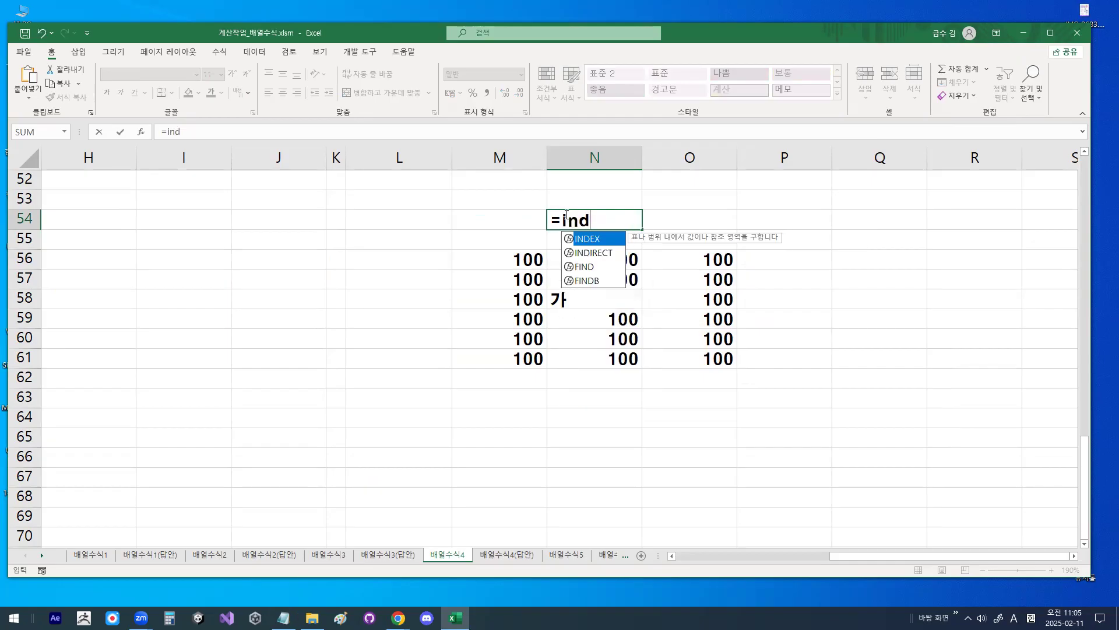
type("(")
mouse_move(526, 256)
left_mouse_down()
mouse_move(692, 327)
mouse_move(704, 358)
left_mouse_up()
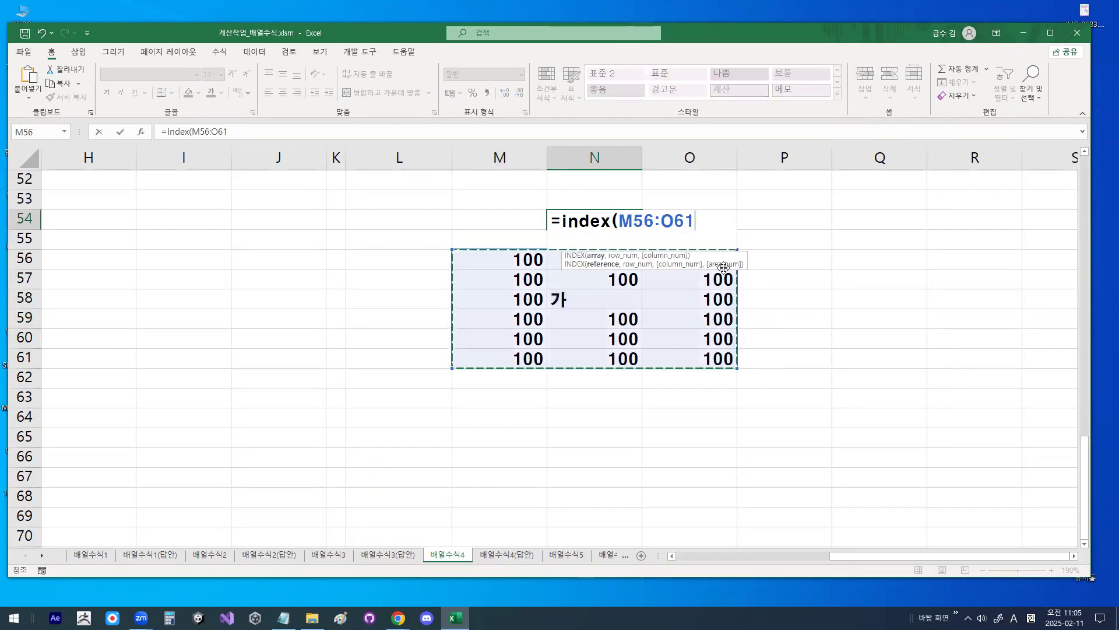
type(",3,2)")
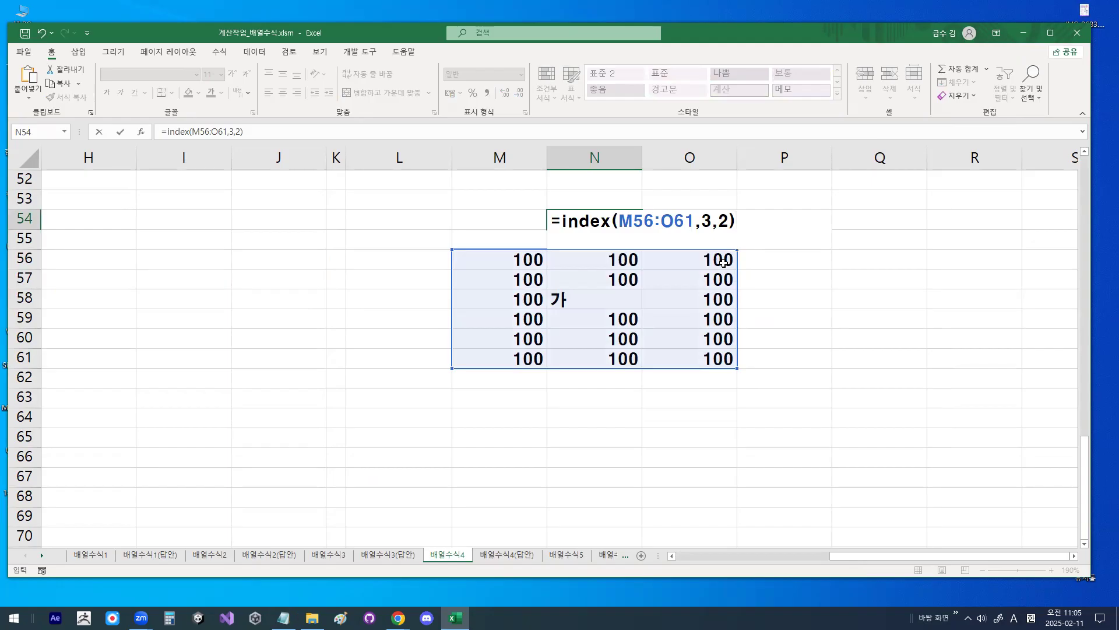
key("Return")
Review the row and column arguments of the INDEX formula in N54 against the rows and cell of M56:O61
left_click(583, 217)
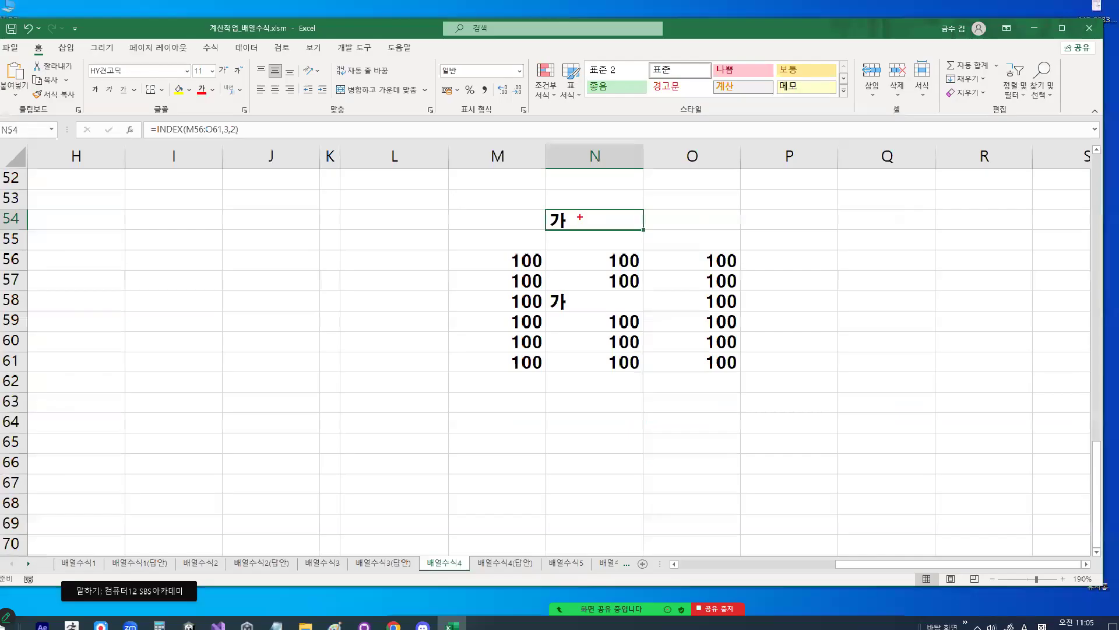
double_click(580, 217)
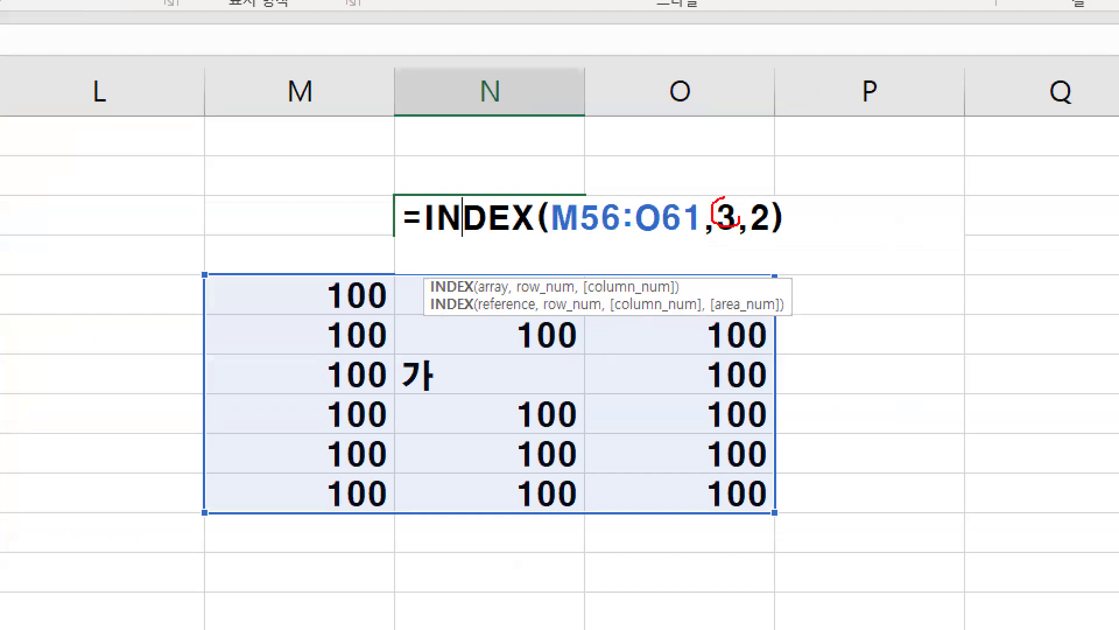
mouse_move(729, 235)
left_mouse_down()
mouse_move(729, 346)
mouse_move(767, 306)
left_mouse_up()
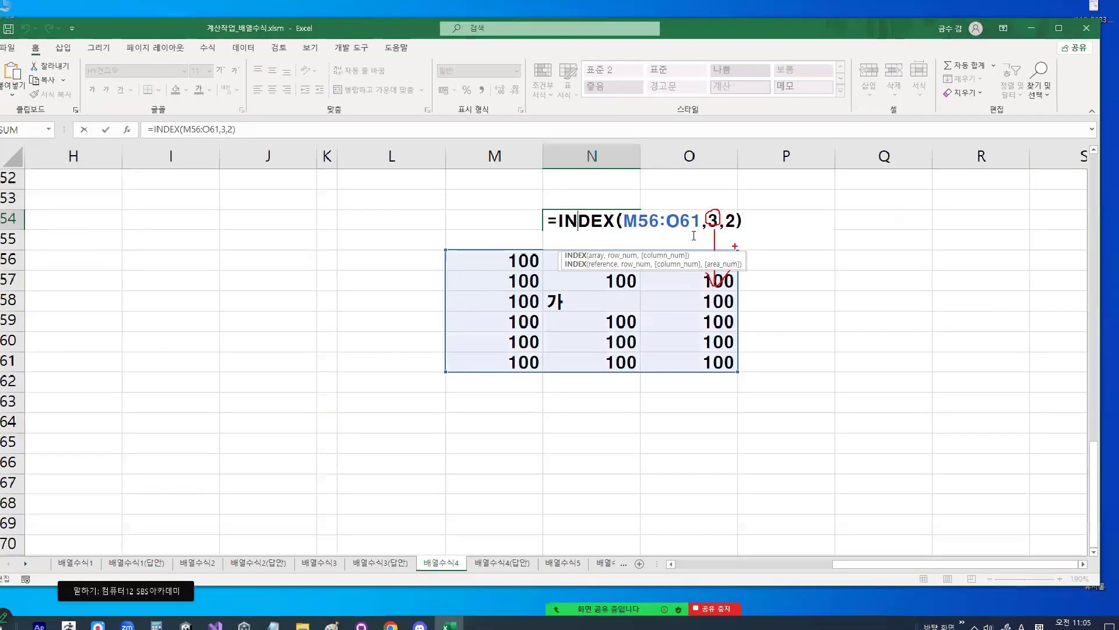
key("ctrl+Return")
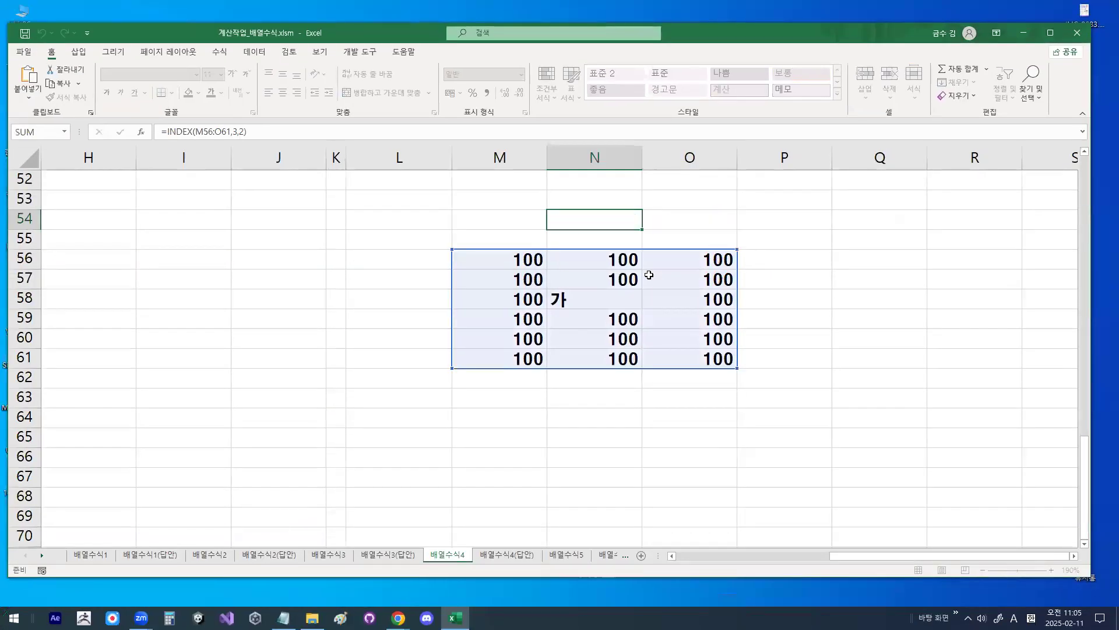
left_click_drag(494, 261, 691, 261)
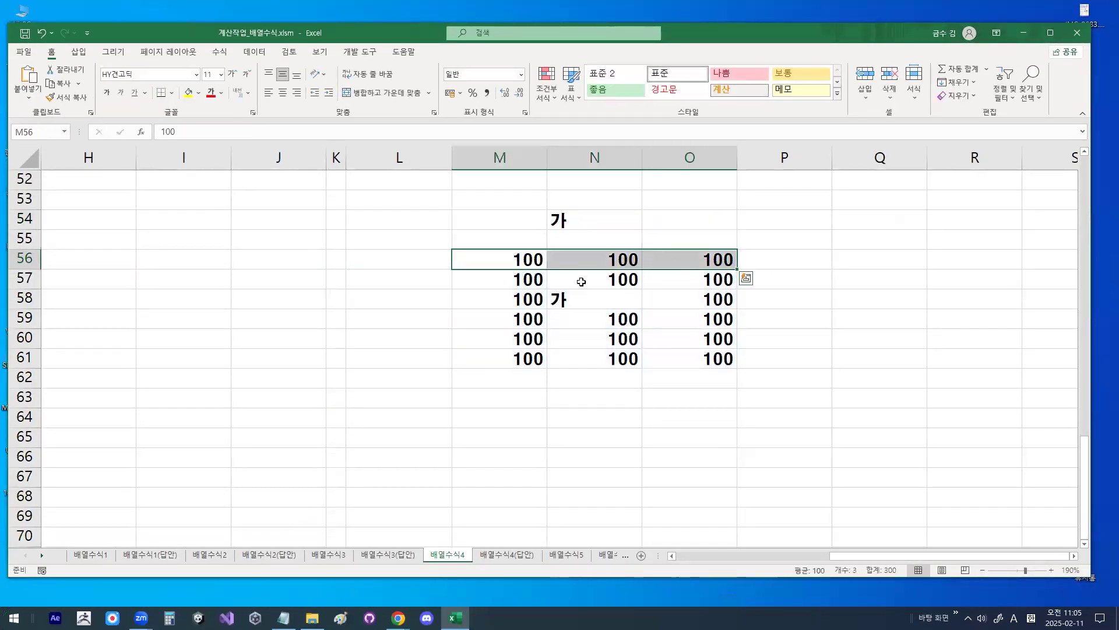
left_click_drag(499, 297, 697, 292)
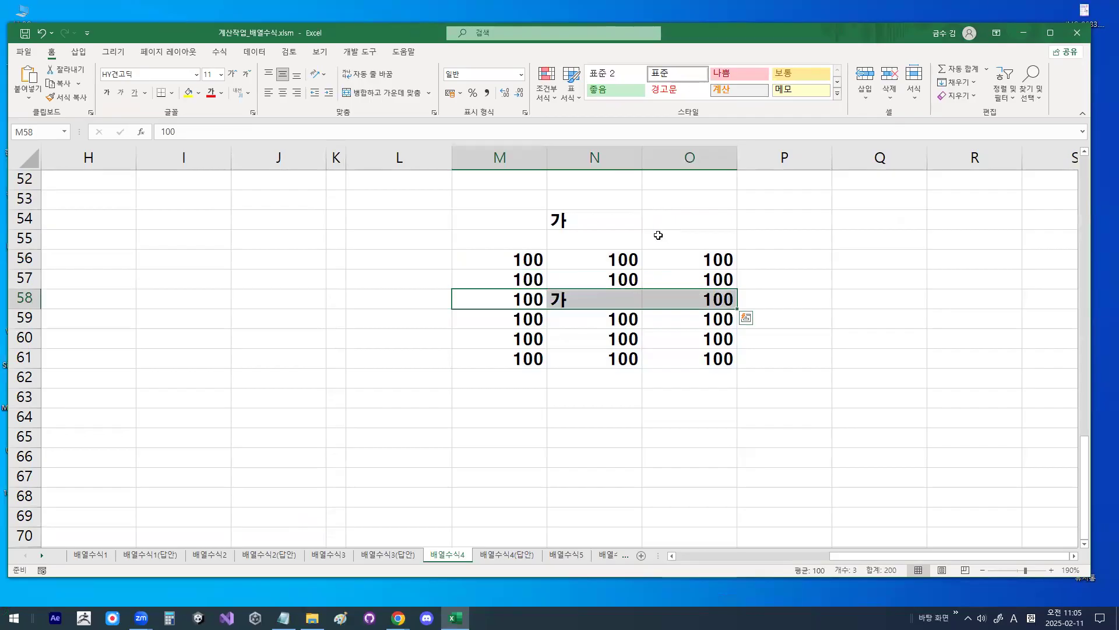
left_click(576, 295)
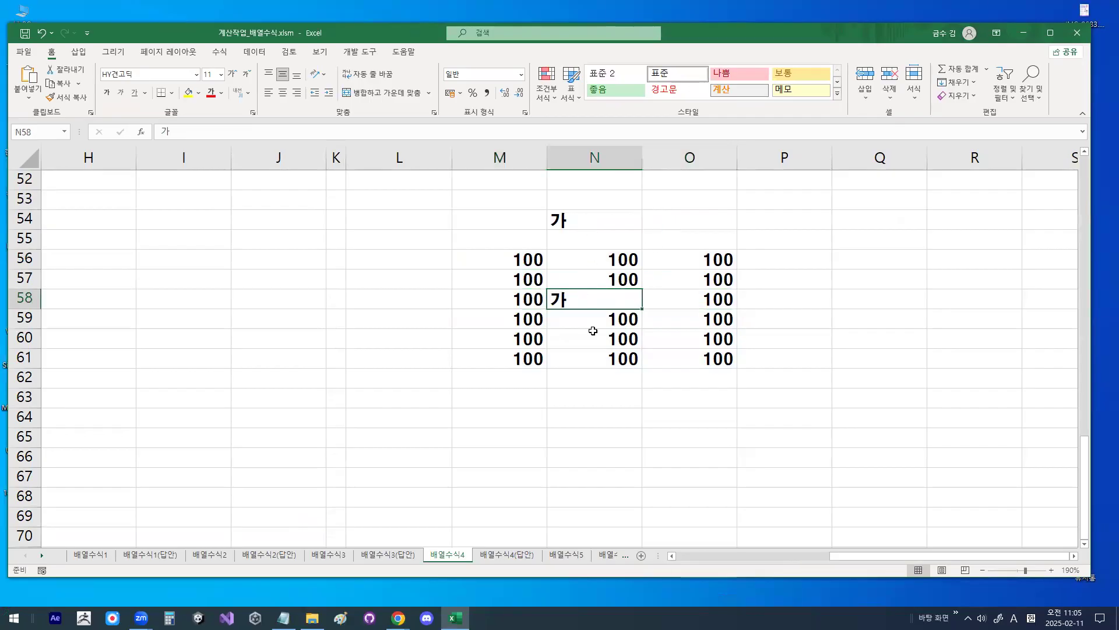
Switch back to the Notepad lesson notes and read the MATCH function section
left_click(283, 618)
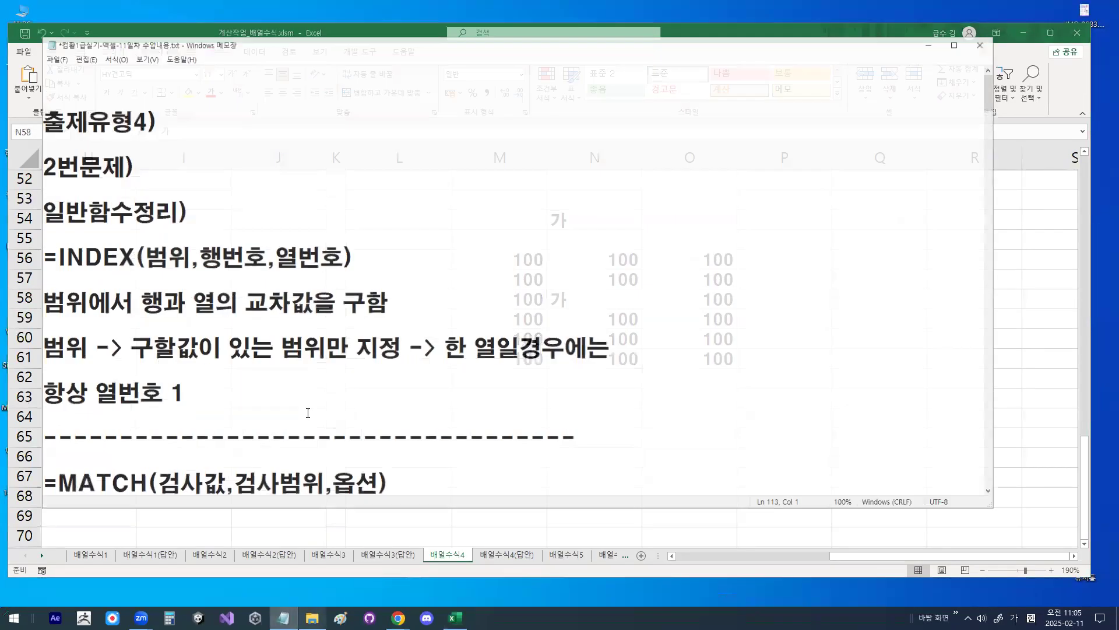
scroll(289, 287, "down", 1)
scroll(289, 287, "down", 1)
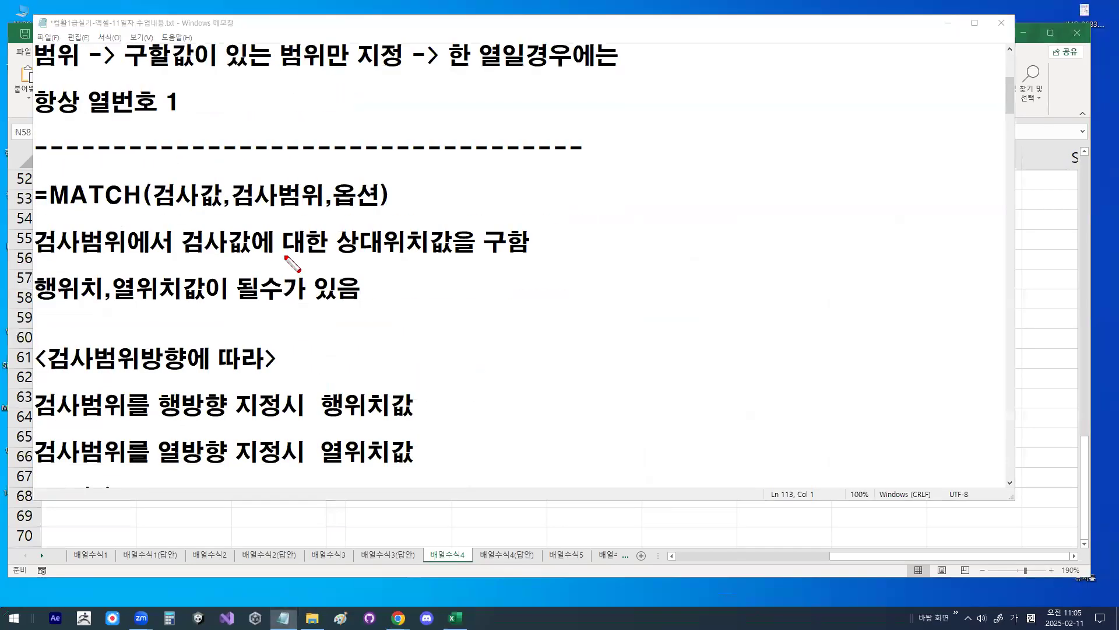
Read the notes on MATCH's relative position and on using column number 1 in INDEX for a single-column range
left_click_drag(346, 257, 538, 256)
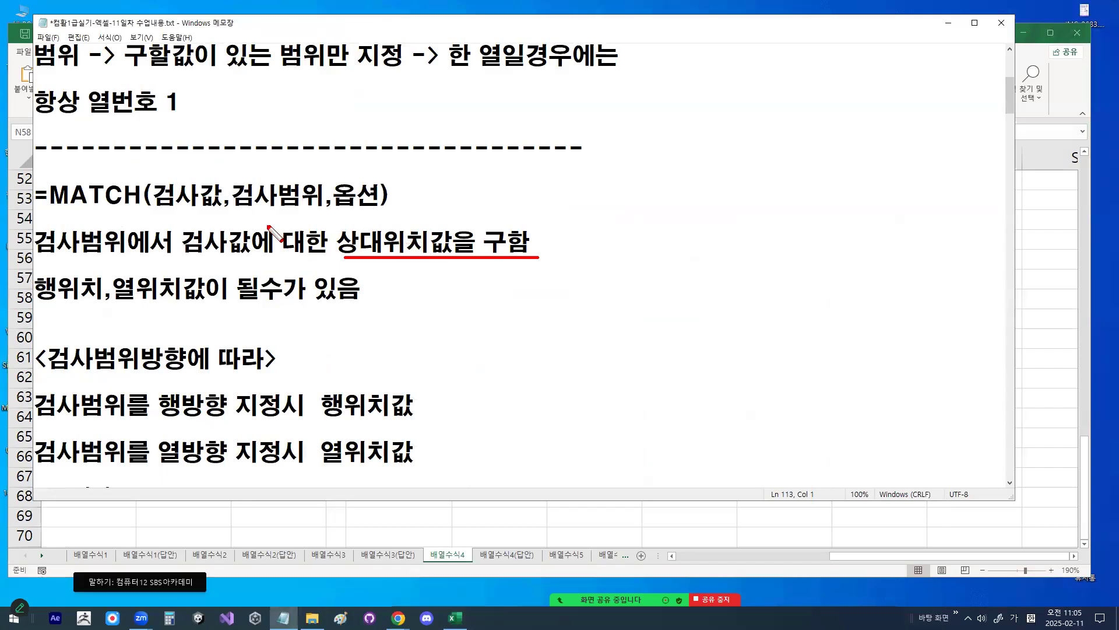
key("Escape")
scroll(286, 127, "up", 1)
left_click_drag(35, 198, 80, 199)
left_click_drag(51, 105, 133, 105)
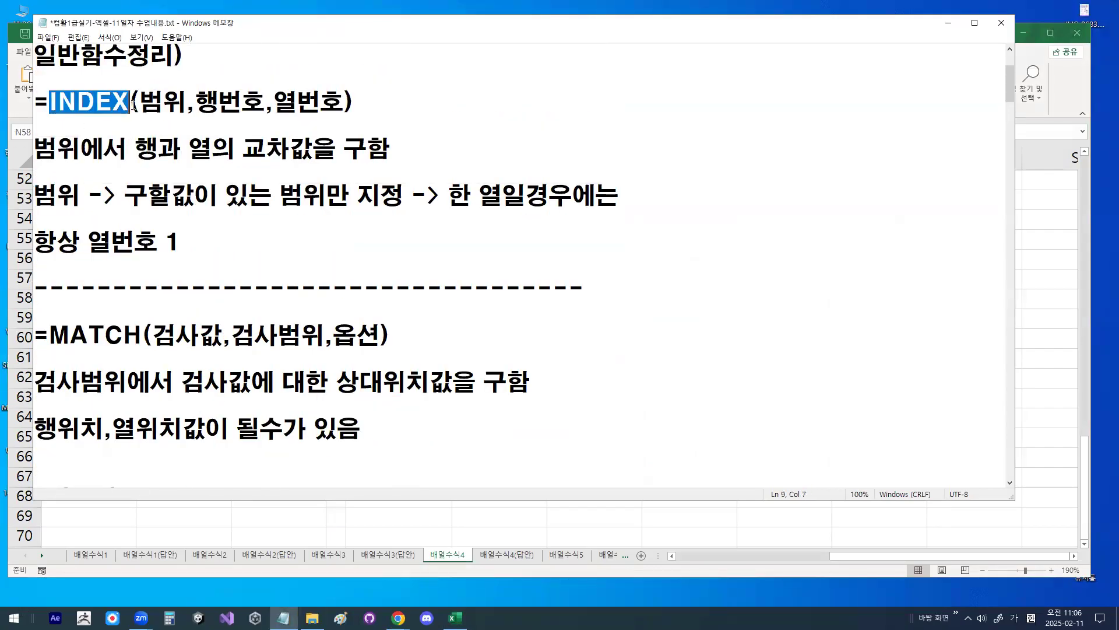
left_click_drag(128, 190, 619, 195)
left_click_drag(88, 243, 180, 242)
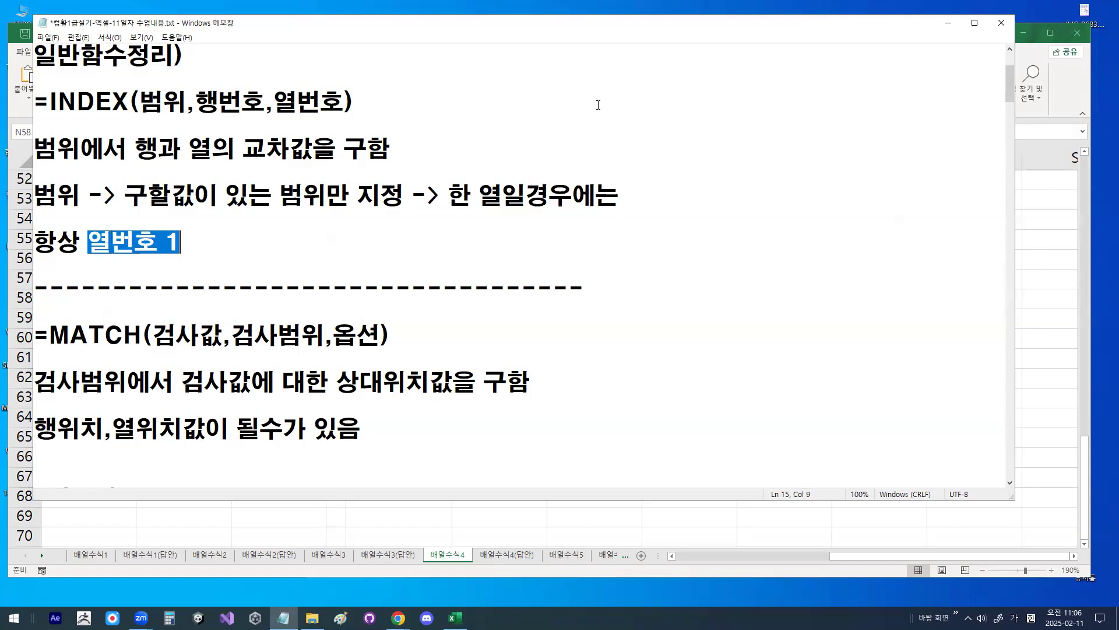
Switch to Excel and compare the INDEX formula in N54 with the single-column range N56:N61
left_click(946, 28)
double_click(595, 219)
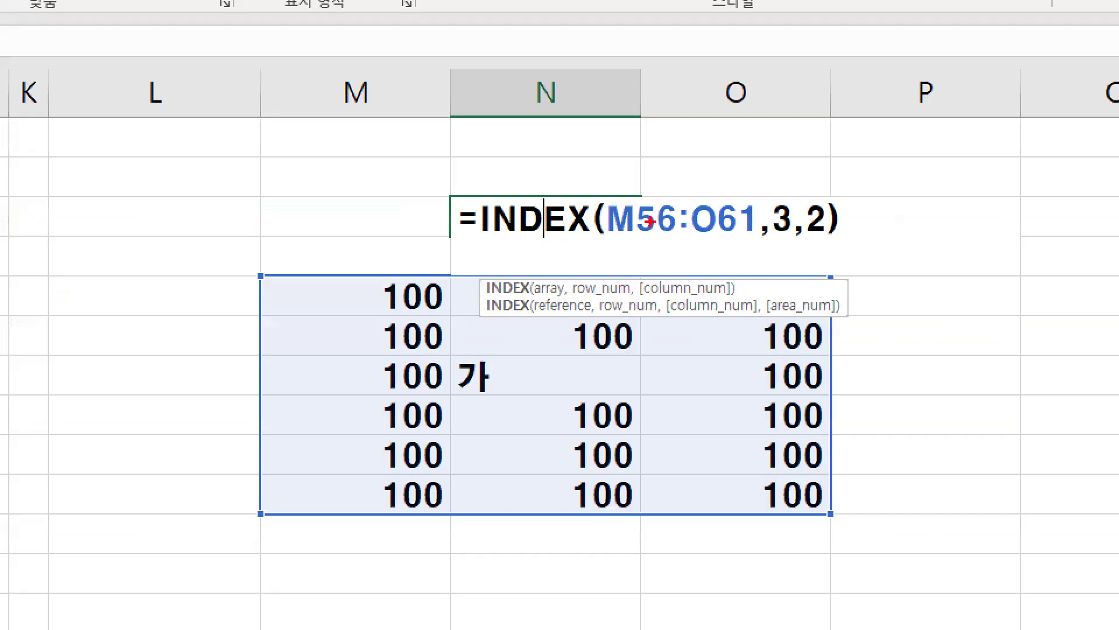
mouse_move(890, 231)
left_mouse_down()
mouse_move(743, 238)
mouse_move(871, 201)
left_mouse_up()
key("Escape")
key("Escape")
left_click_drag(607, 264, 597, 357)
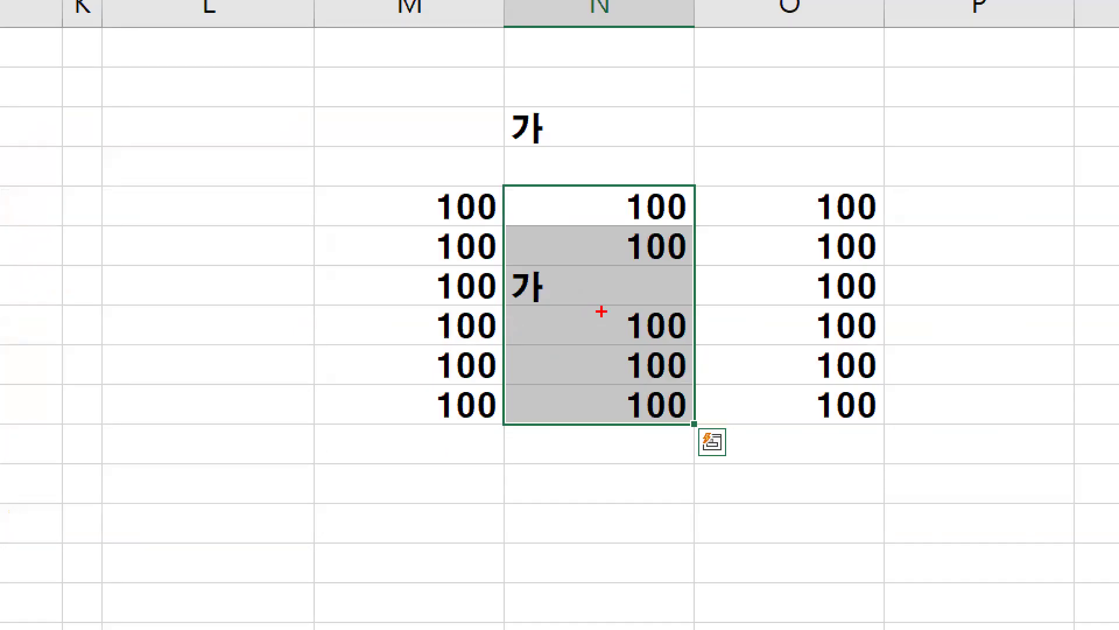
mouse_move(667, 385)
left_mouse_down()
mouse_move(604, 428)
mouse_move(475, 260)
mouse_move(705, 216)
mouse_move(685, 437)
left_mouse_up()
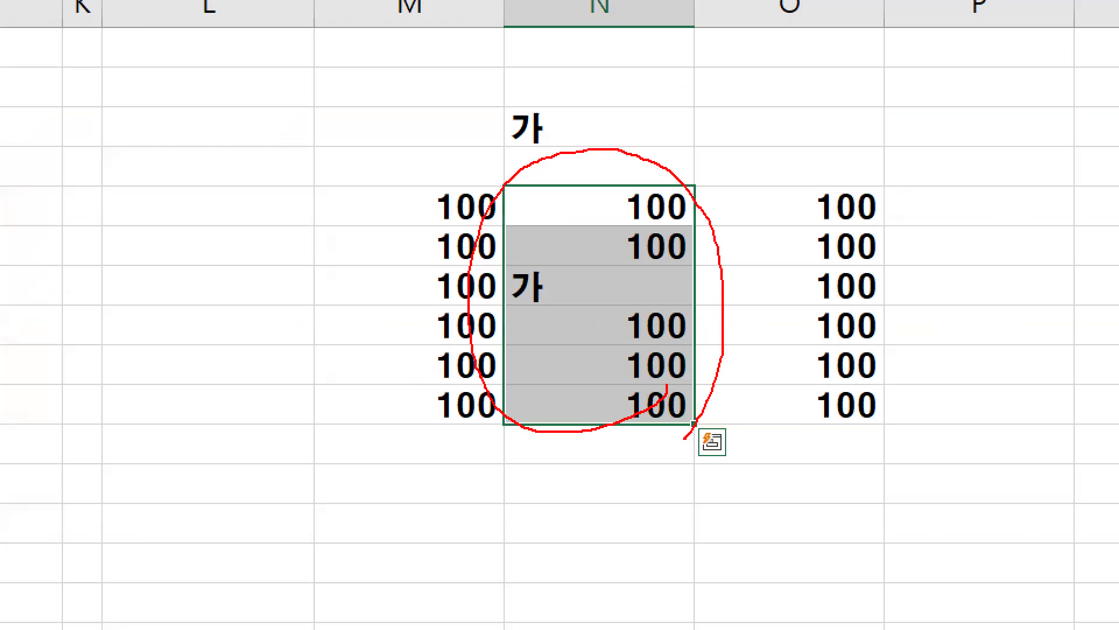
key("Escape")
Replace the arguments of the INDEX formula in N54 so that it reads =INDEX(N56:N61,3,1)
double_click(597, 129)
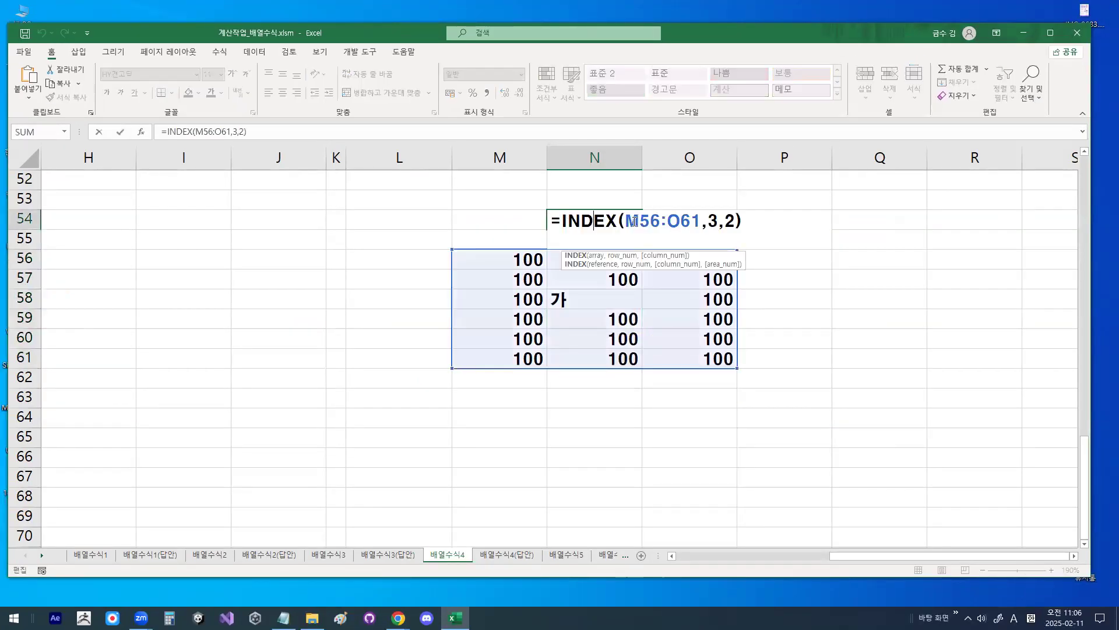
left_click_drag(628, 221, 817, 225)
key("Delete")
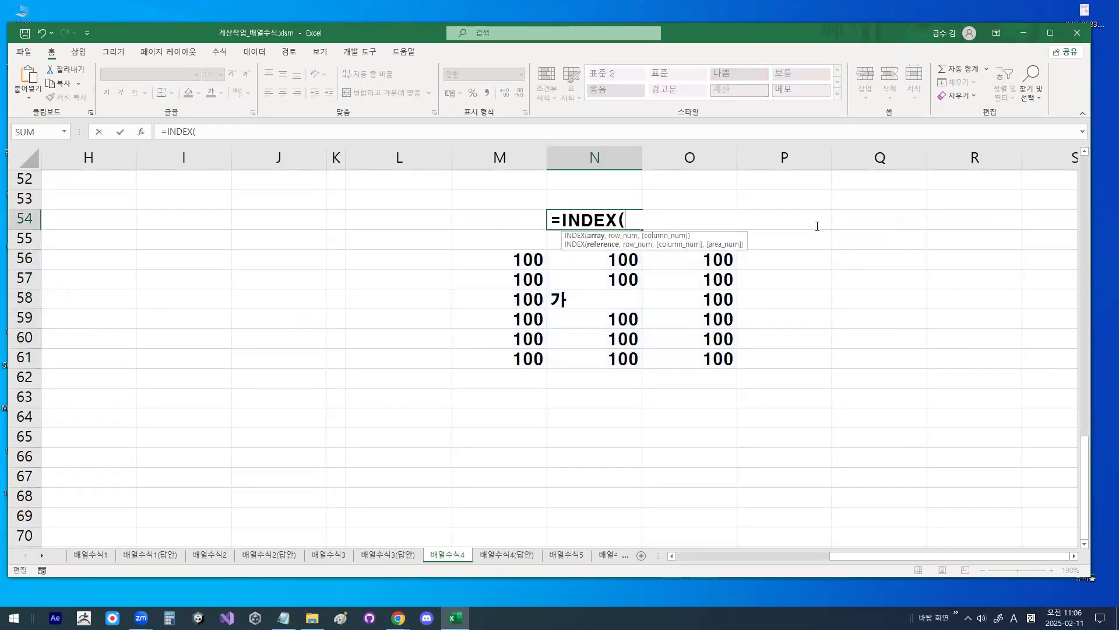
left_click_drag(606, 268, 592, 354)
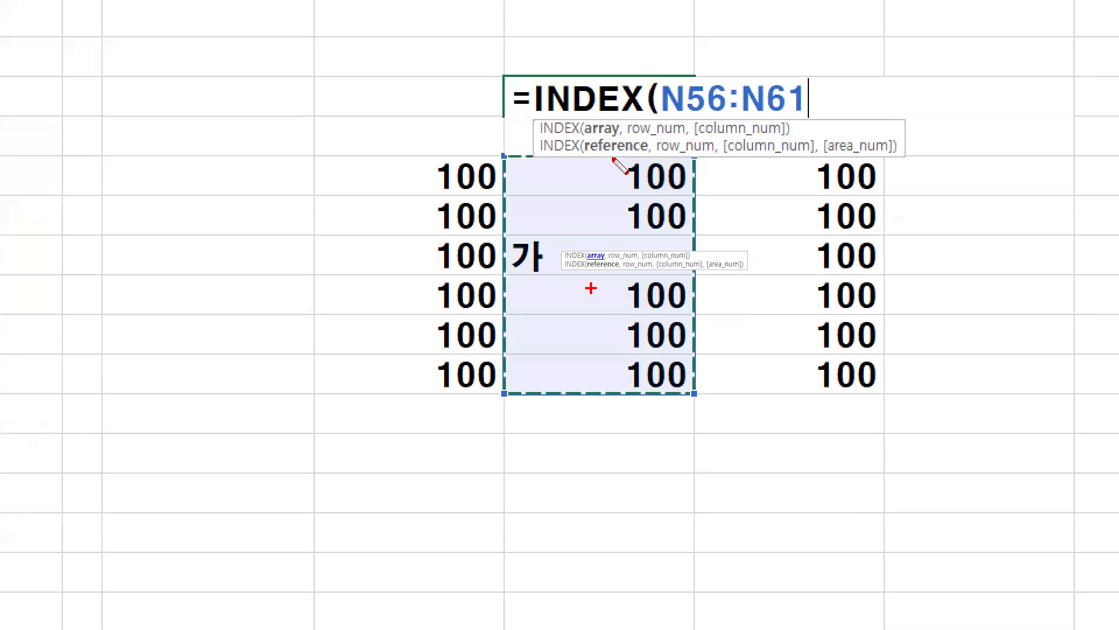
mouse_move(612, 123)
left_mouse_down()
mouse_move(599, 442)
mouse_move(613, 491)
left_mouse_up()
left_click_drag(505, 184, 733, 184)
left_click_drag(487, 215, 733, 215)
key("Escape")
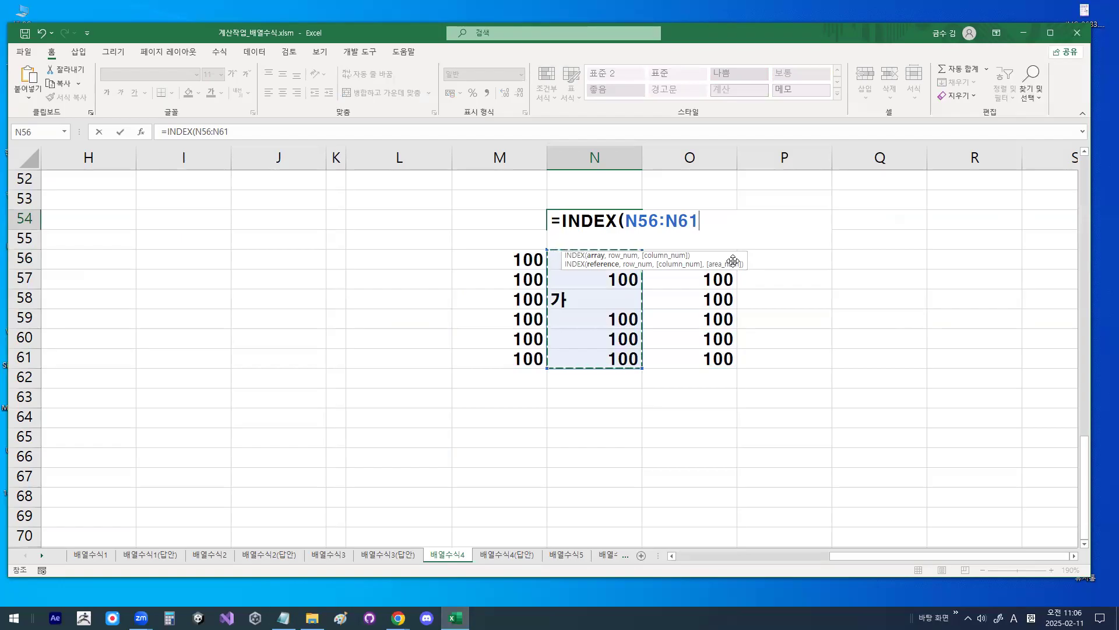
type(",")
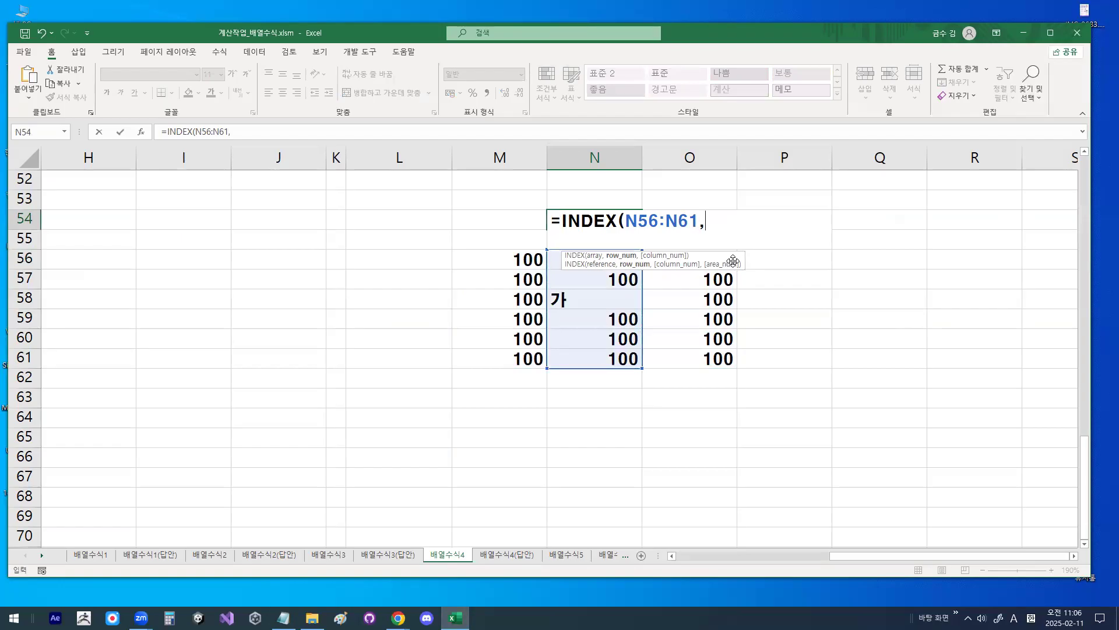
type("3,")
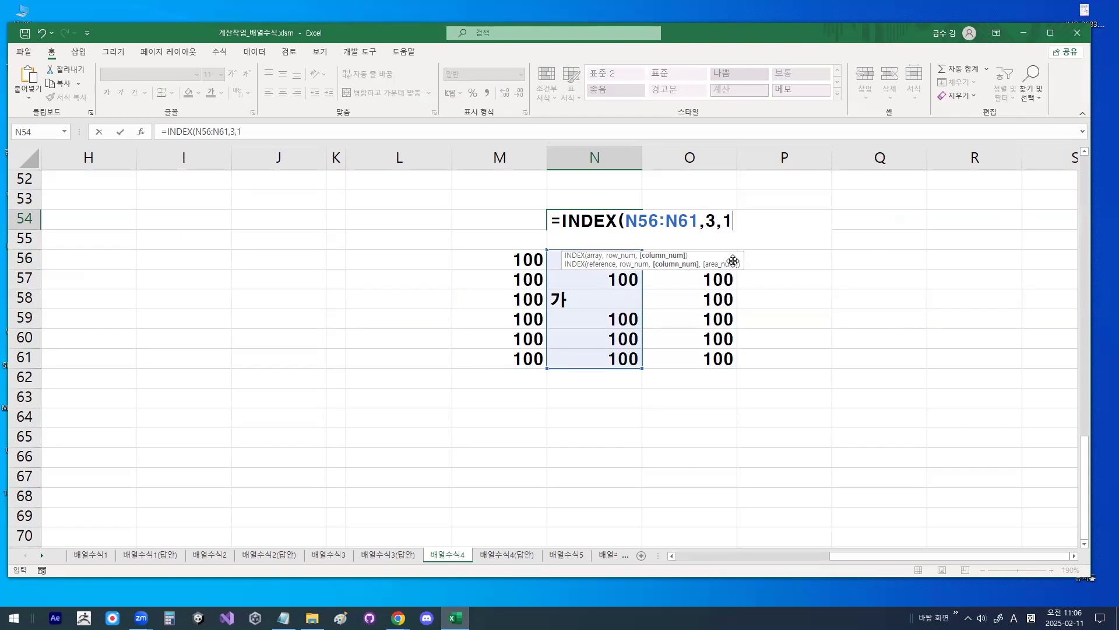
type("1")
key("Return")
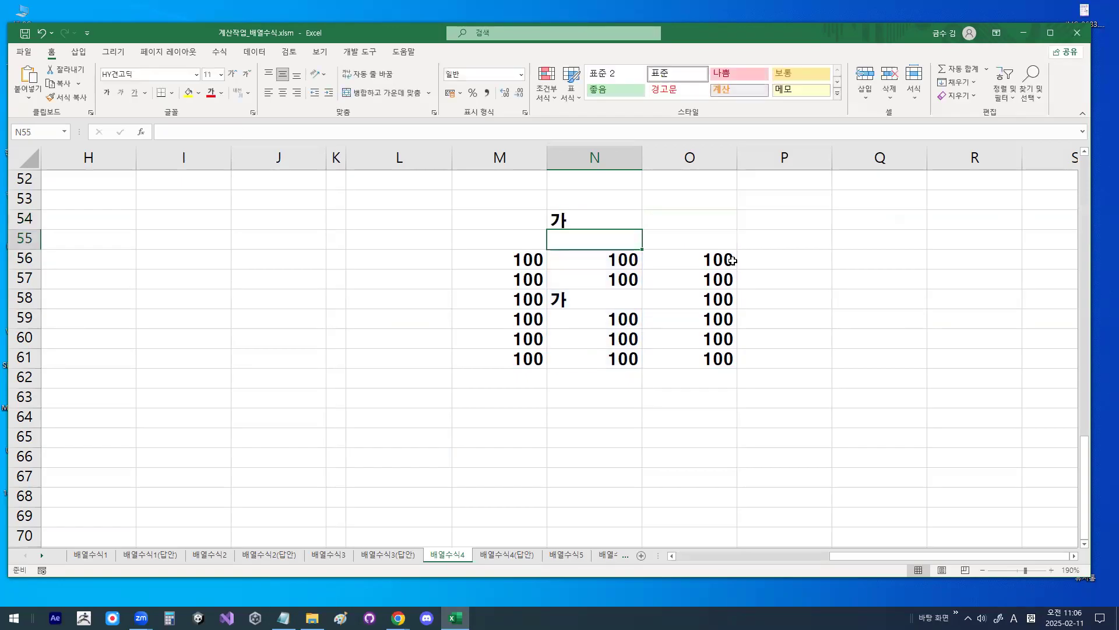
Review the range, row and column arguments of the INDEX formula in N54 against N56:N61
left_click_drag(588, 260, 587, 357)
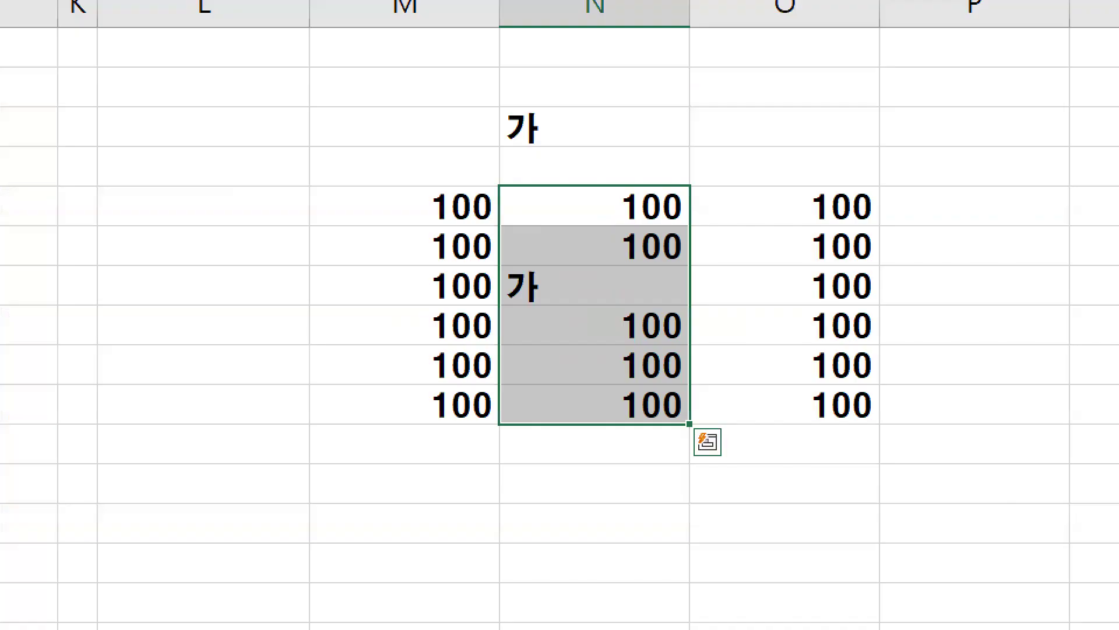
mouse_move(718, 423)
left_mouse_down()
mouse_move(625, 457)
mouse_move(519, 185)
mouse_move(704, 376)
left_mouse_up()
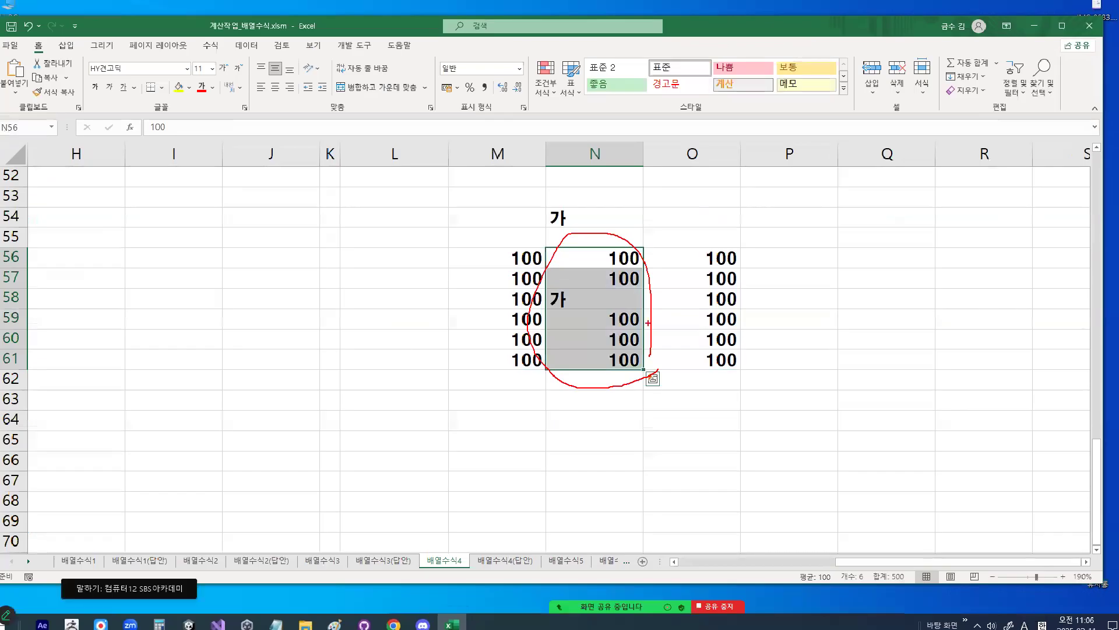
left_click(593, 138)
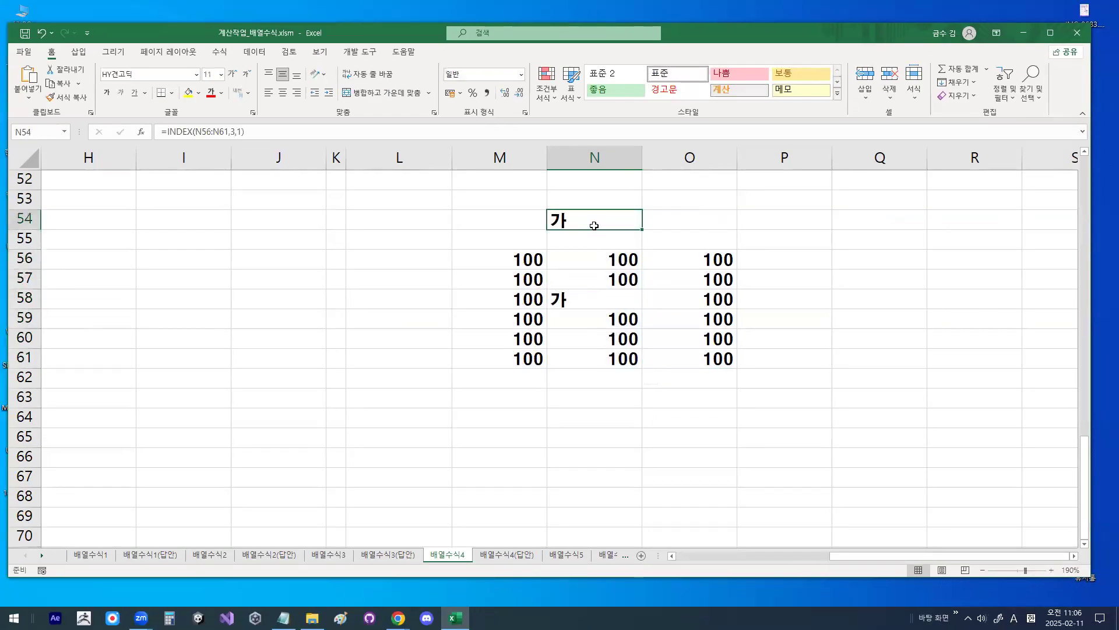
left_click(585, 383)
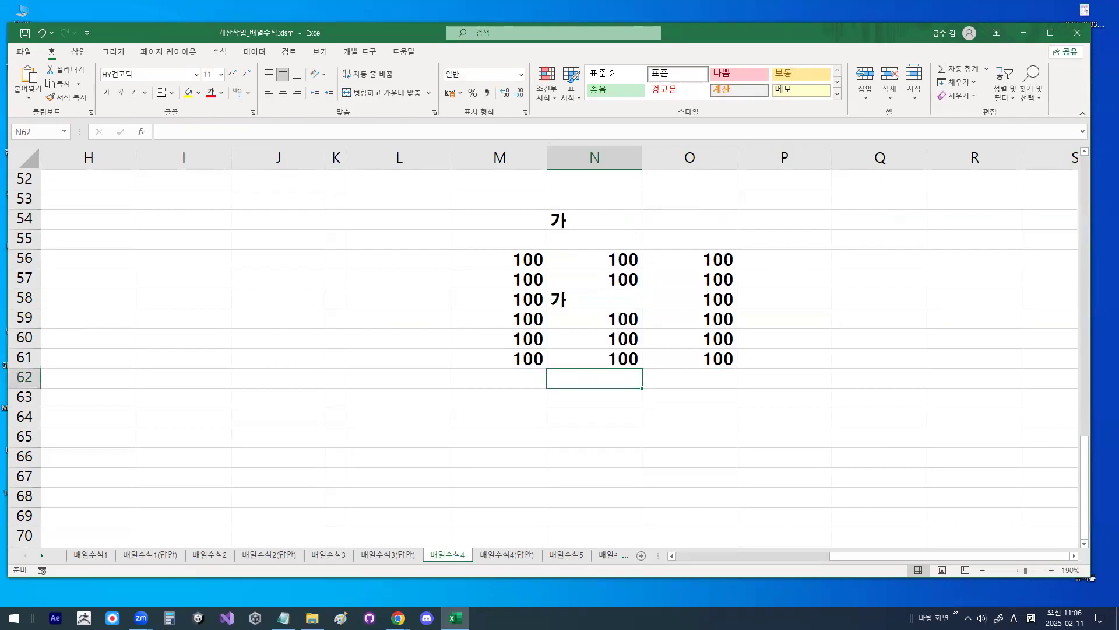
double_click(596, 217)
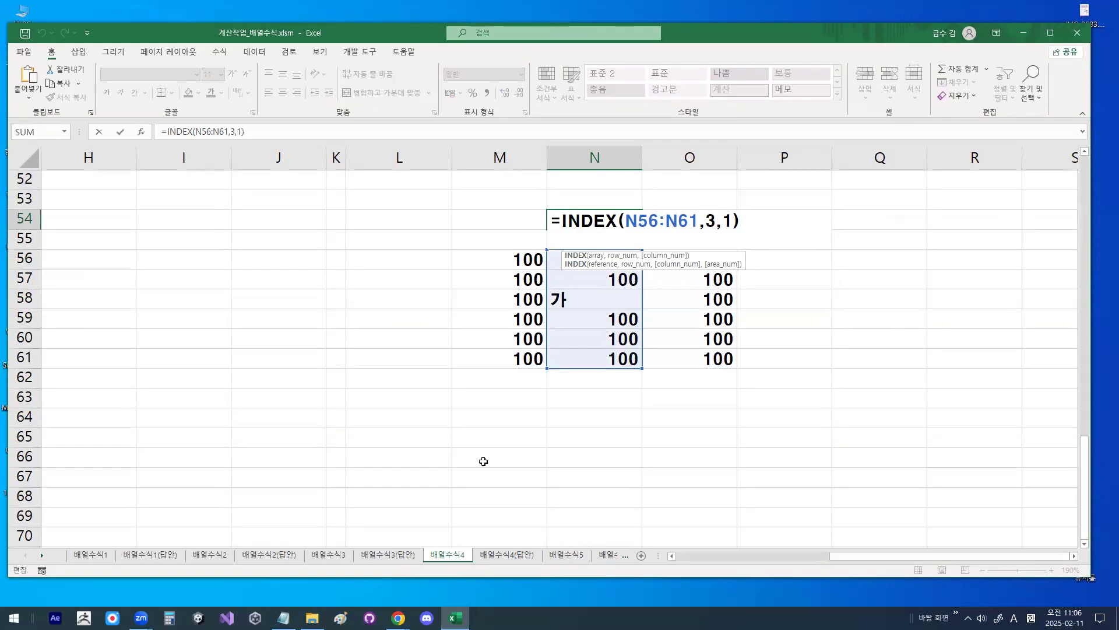
key("ctrl+Return")
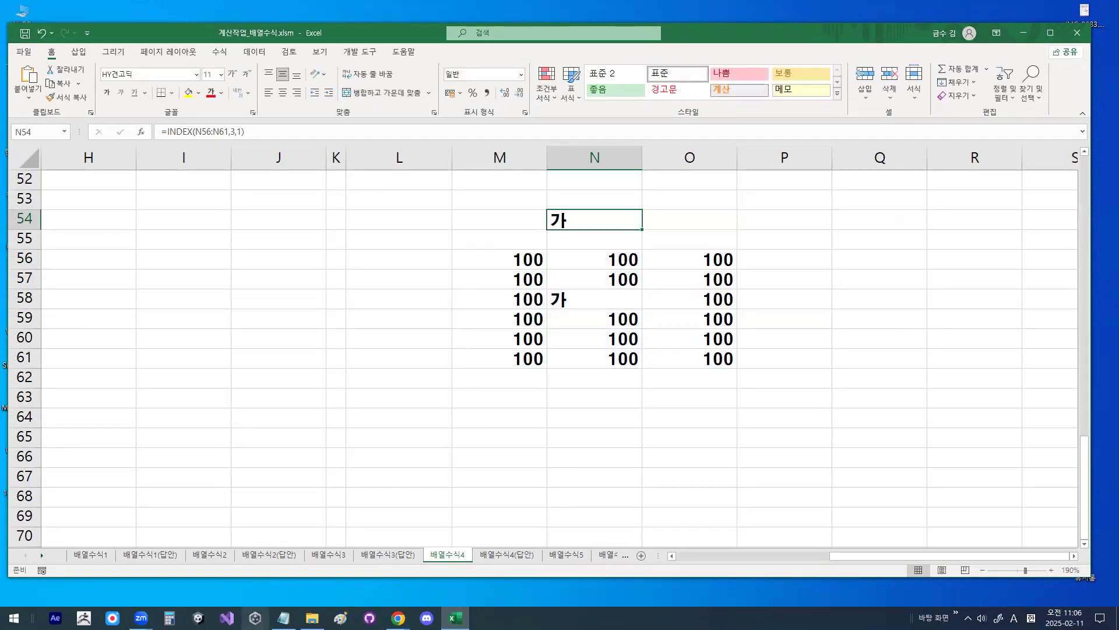
Switch to the Notepad lesson notes and read the MATCH syntax with its 검사값, 검사범위 and 옵션 arguments
left_click(284, 617)
left_click(155, 318)
scroll(154, 318, "down", 1)
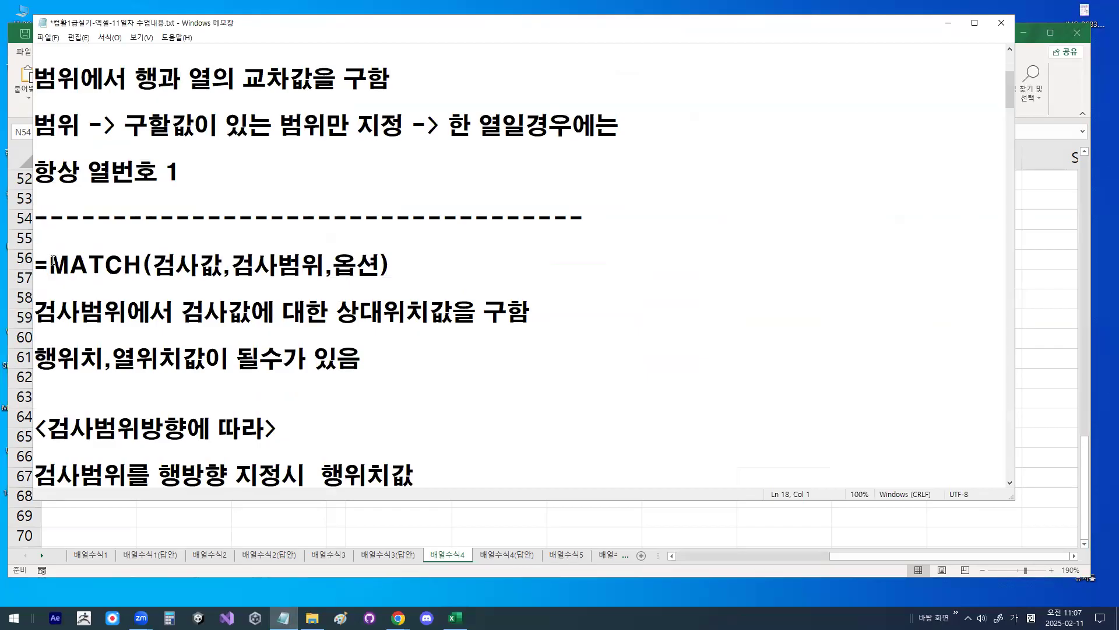
left_click_drag(50, 265, 141, 264)
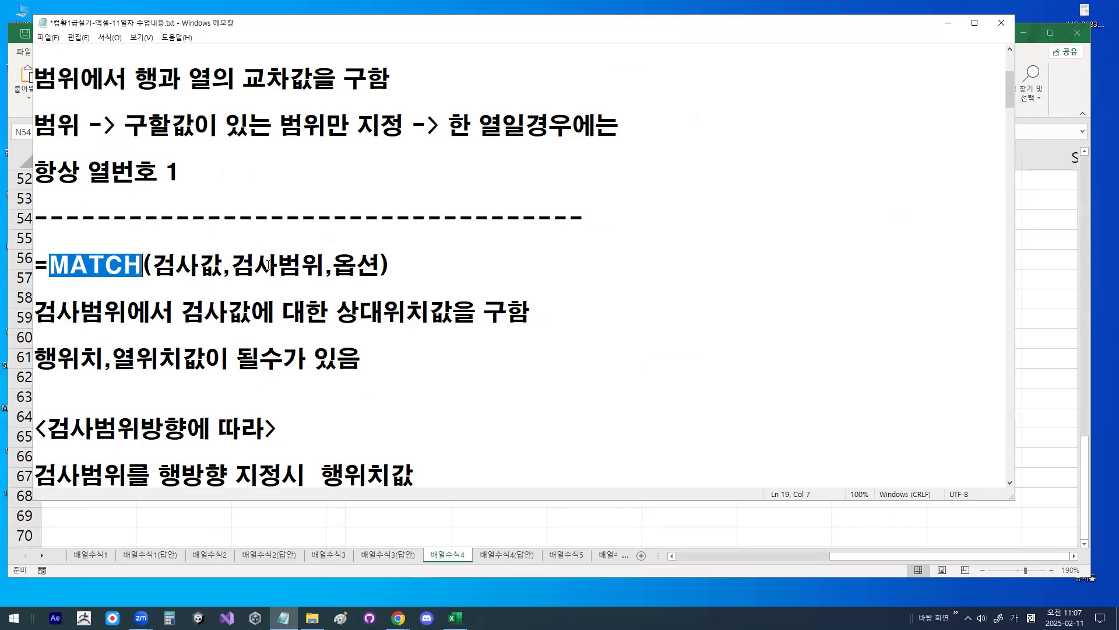
left_click_drag(233, 265, 383, 261)
left_click_drag(35, 315, 124, 313)
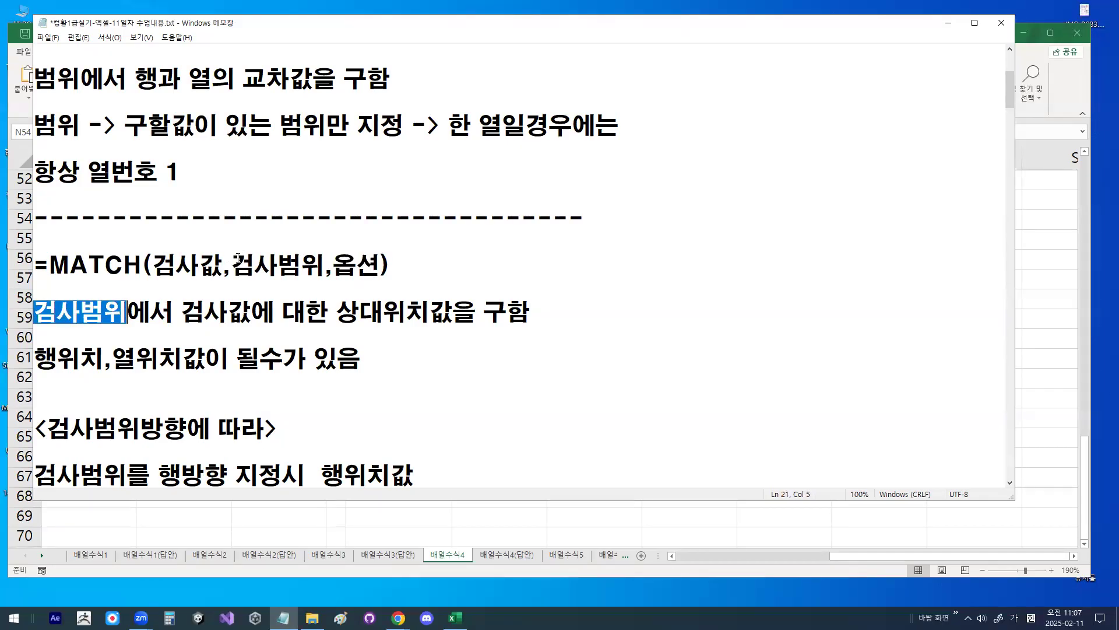
left_click_drag(152, 265, 217, 264)
left_click_drag(182, 313, 452, 310)
left_click(407, 312)
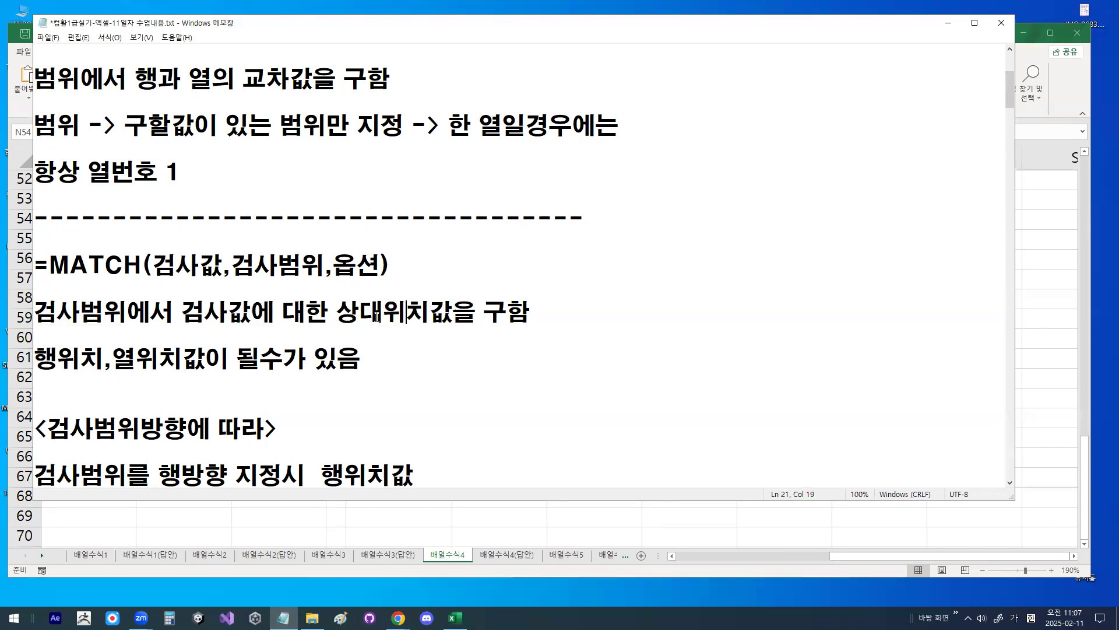
Study how MATCH determines the relative position (상대위치값) in a vertical 검사범위, sketching a downward arrow with numbered positions
mouse_move(385, 319)
left_mouse_down()
mouse_move(367, 328)
mouse_move(354, 302)
mouse_move(384, 318)
left_mouse_up()
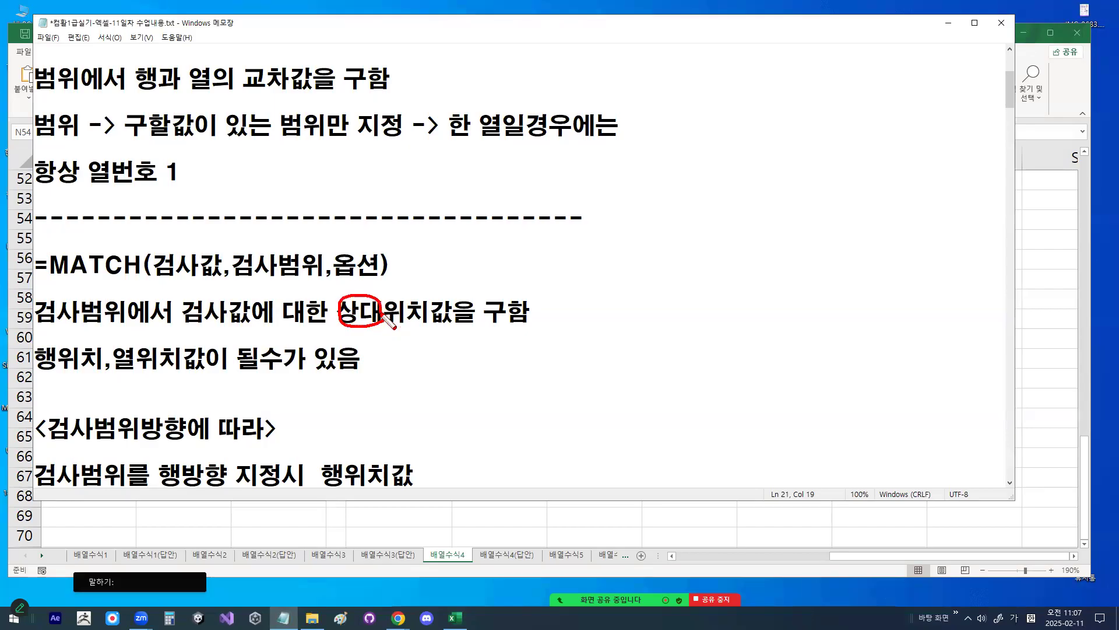
left_click_drag(239, 273, 304, 273)
mouse_move(632, 189)
left_mouse_down()
mouse_move(632, 454)
mouse_move(662, 407)
left_mouse_up()
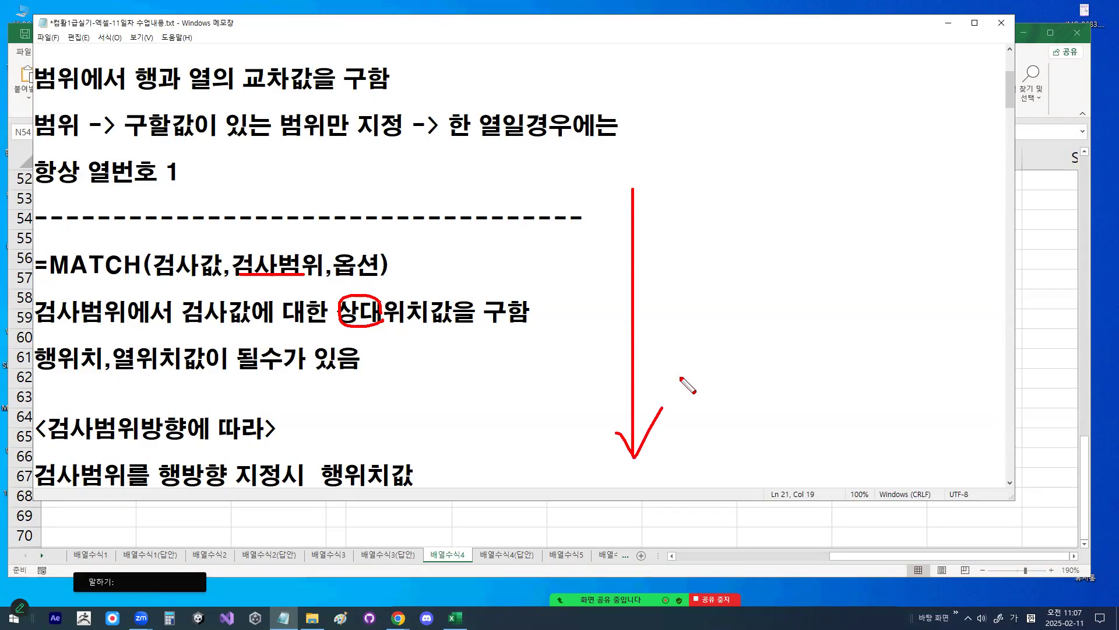
mouse_move(641, 245)
left_mouse_down()
mouse_move(638, 229)
mouse_move(644, 250)
mouse_move(620, 309)
mouse_move(641, 303)
mouse_move(646, 351)
left_mouse_up()
mouse_move(646, 390)
left_mouse_down()
mouse_move(632, 405)
mouse_move(632, 389)
left_mouse_up()
left_click_drag(635, 289, 635, 313)
left_click_drag(673, 223, 676, 303)
mouse_move(669, 344)
left_mouse_down()
mouse_move(675, 367)
mouse_move(653, 400)
left_mouse_up()
left_click_drag(658, 400, 663, 401)
left_click_drag(680, 379, 684, 410)
mouse_move(692, 298)
left_mouse_down()
mouse_move(653, 315)
mouse_move(736, 290)
mouse_move(726, 307)
left_mouse_up()
mouse_move(637, 181)
left_mouse_down()
mouse_move(636, 446)
mouse_move(647, 412)
left_mouse_up()
mouse_move(659, 204)
left_mouse_down()
mouse_move(688, 214)
mouse_move(698, 184)
left_mouse_up()
left_click_drag(685, 250, 654, 297)
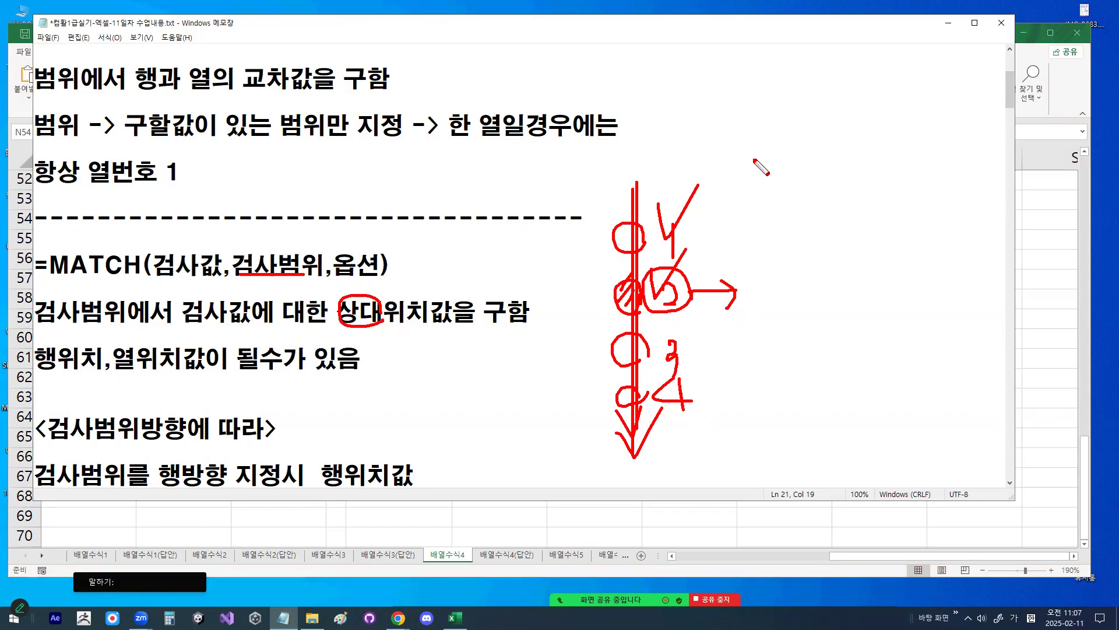
key("Escape")
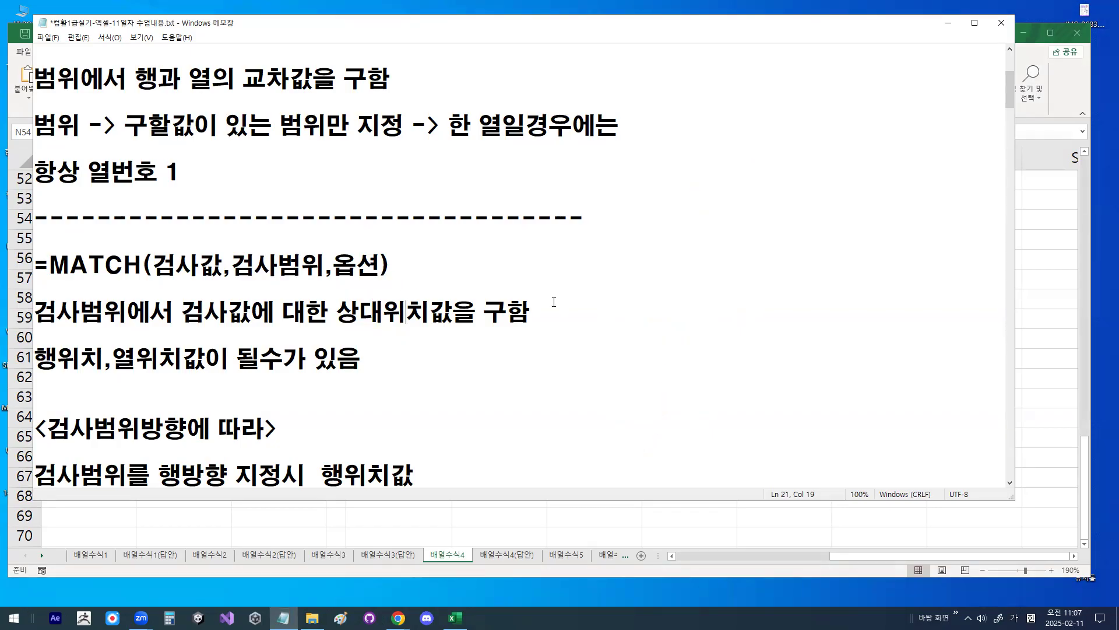
key("ctrl+2")
mouse_move(584, 293)
left_mouse_down()
mouse_move(599, 295)
mouse_move(580, 307)
mouse_move(608, 313)
mouse_move(569, 289)
mouse_move(625, 319)
left_mouse_up()
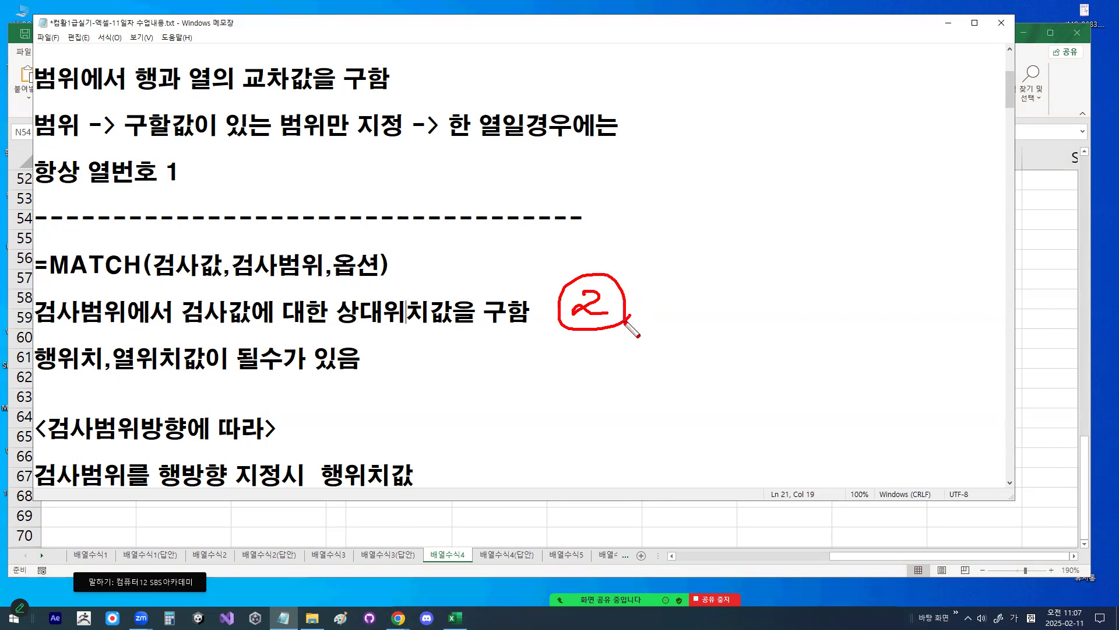
key("Escape")
Study the 열방향 case of MATCH in the notes, sketching a horizontal arrow with positions numbered 1 to 3
scroll(264, 322, "down", 1)
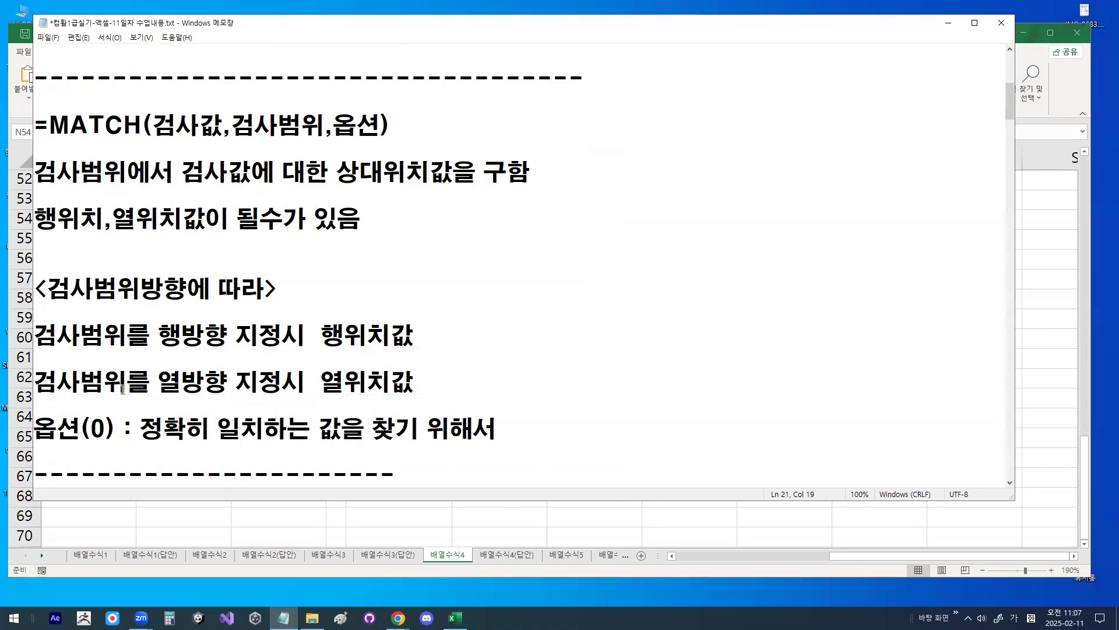
key("ctrl+2")
left_click_drag(164, 396, 273, 395)
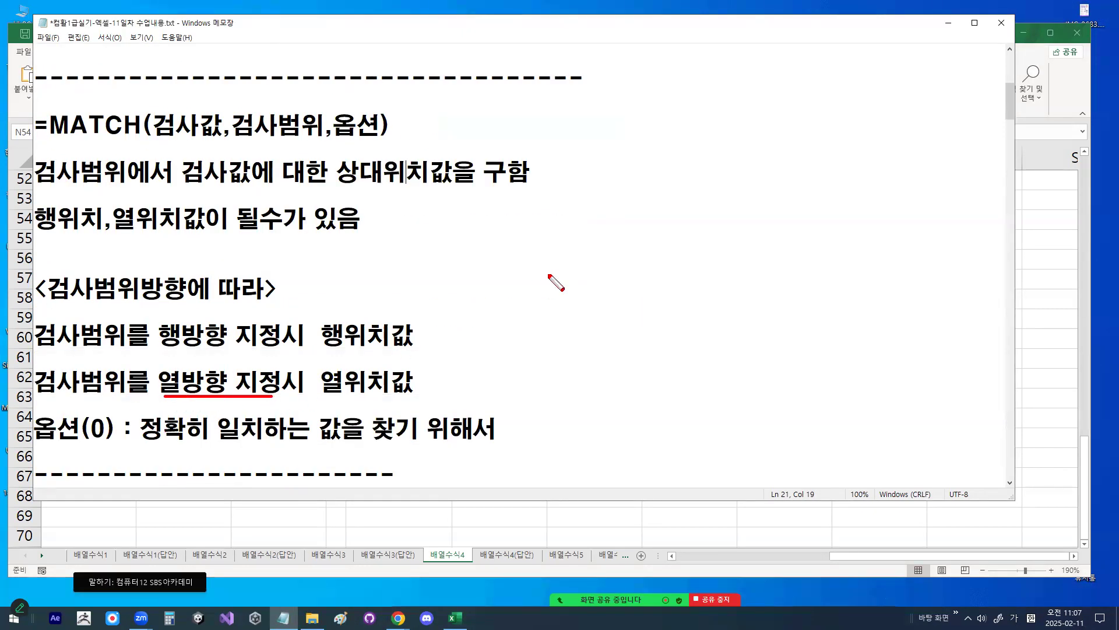
mouse_move(451, 255)
left_mouse_down()
mouse_move(763, 256)
mouse_move(732, 238)
mouse_move(739, 279)
left_mouse_up()
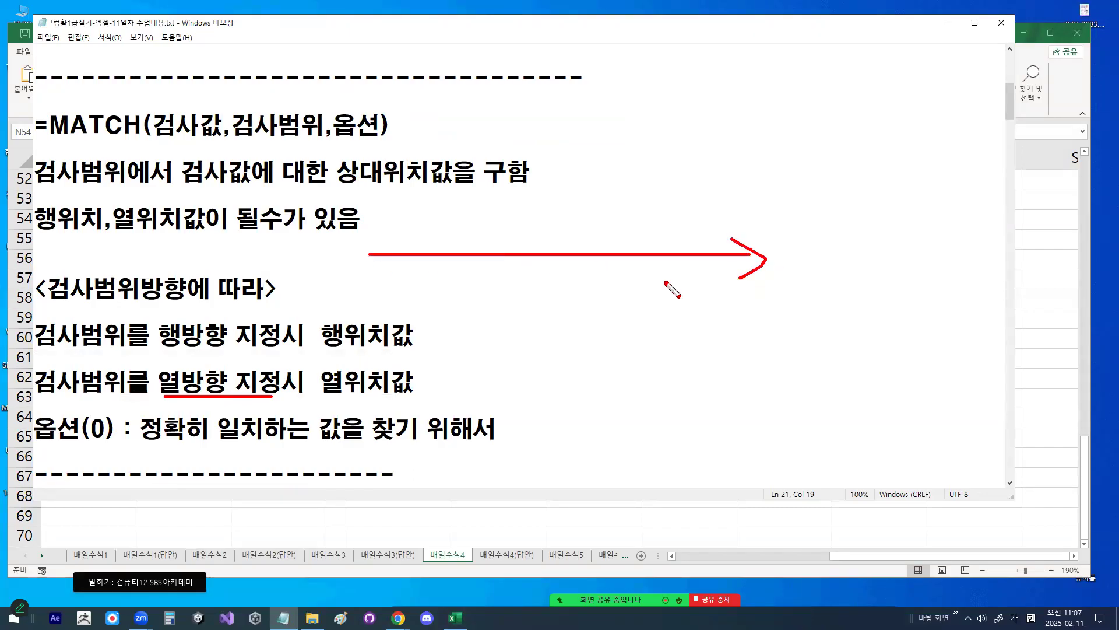
mouse_move(473, 271)
left_mouse_down()
mouse_move(541, 286)
mouse_move(712, 249)
mouse_move(621, 245)
mouse_move(612, 273)
mouse_move(636, 286)
mouse_move(595, 260)
mouse_move(635, 277)
left_mouse_up()
left_click_drag(441, 290, 440, 338)
left_click_drag(525, 310, 556, 332)
mouse_move(621, 294)
left_mouse_down()
mouse_move(638, 320)
mouse_move(627, 355)
left_mouse_up()
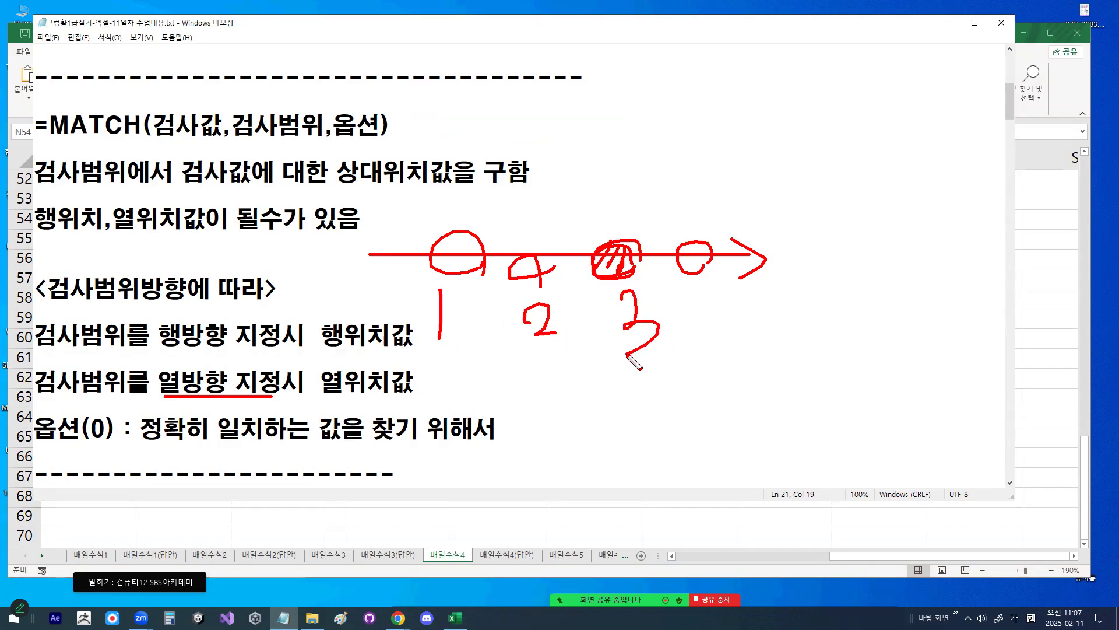
key("Escape")
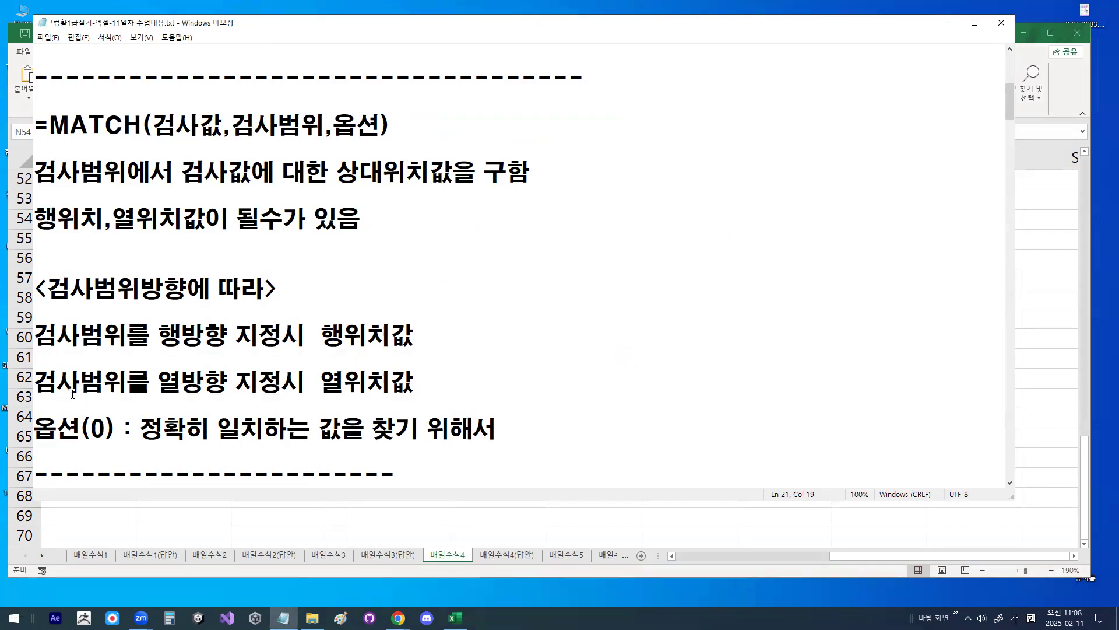
Insert blank lines above the 옵션(0) line in the MATCH notes and select the line 행위치,열위치값이 될수가 있음
key("Return")
key("Return")
key("Return")
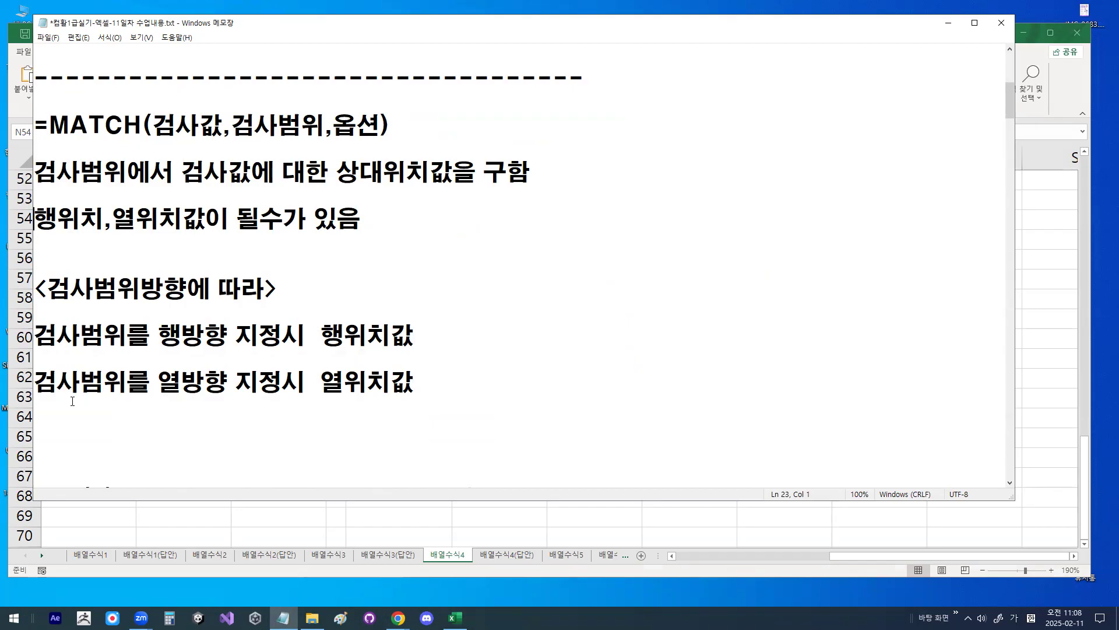
key("shift+End")
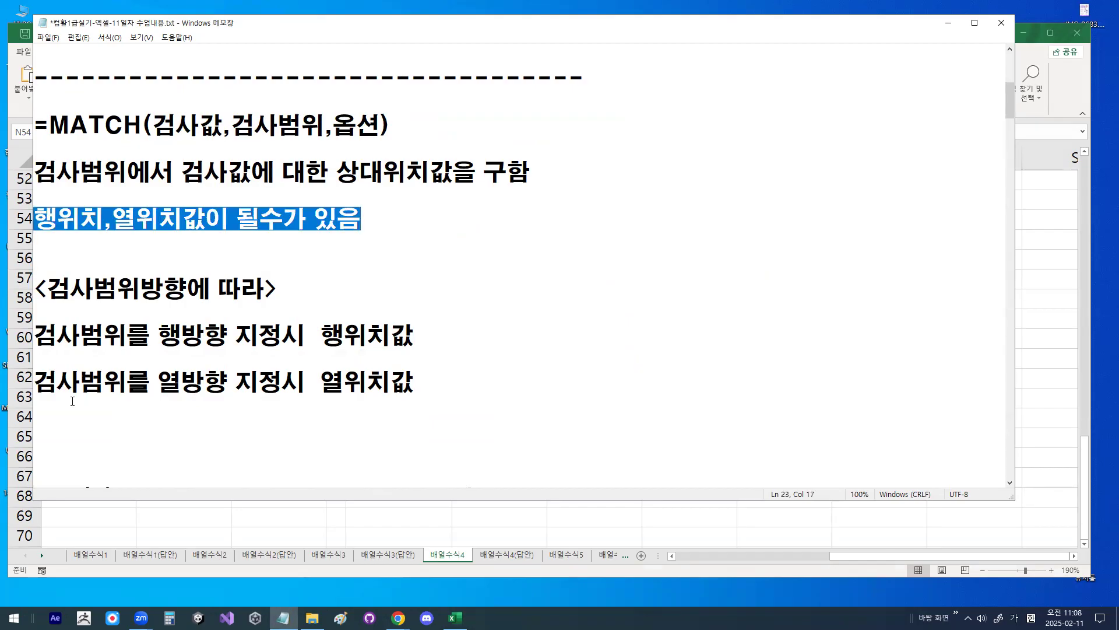
Add a dashed separator below the 열방향 line in the MATCH notes and close up the blank lines above the 옵션(0) line
key("Down")
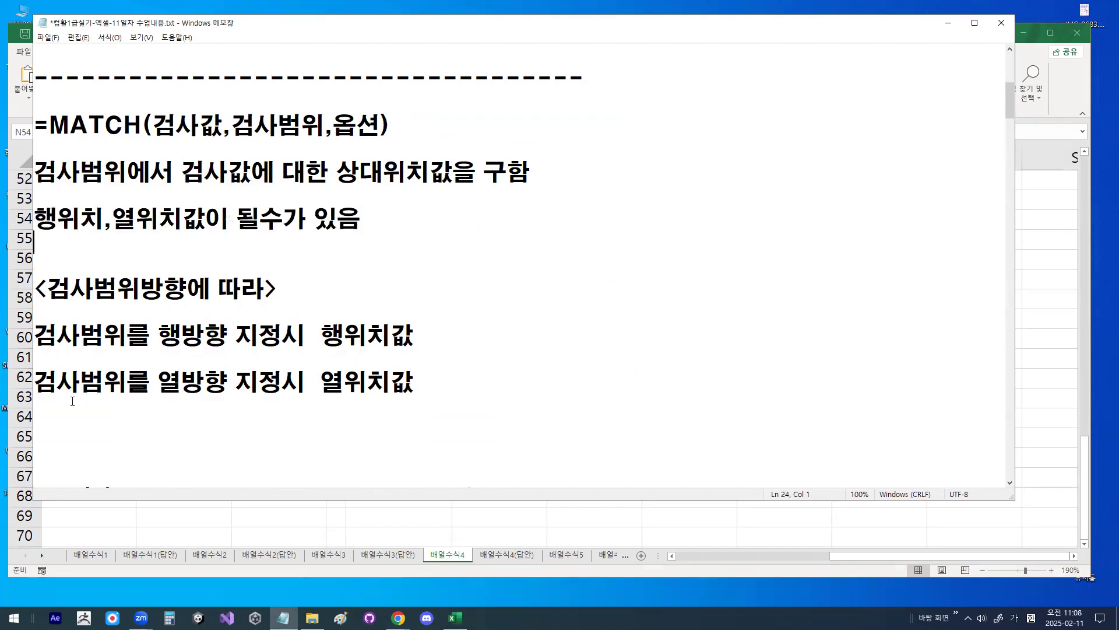
type("-------------------------------")
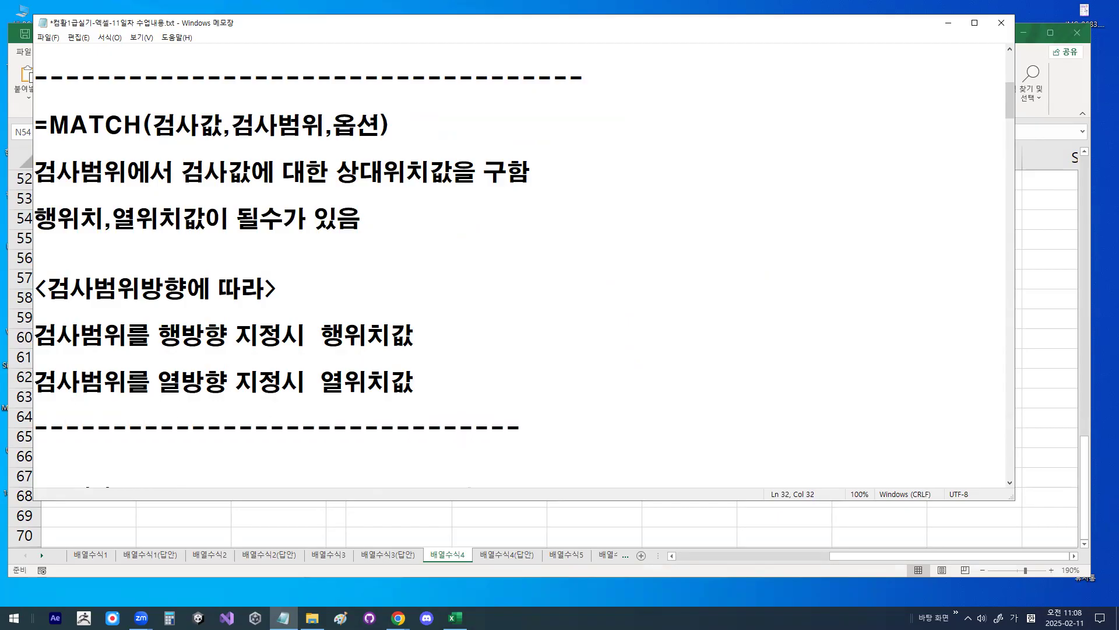
type("옵션(0) : 정확히 일치하는 값을 찾기 위해서")
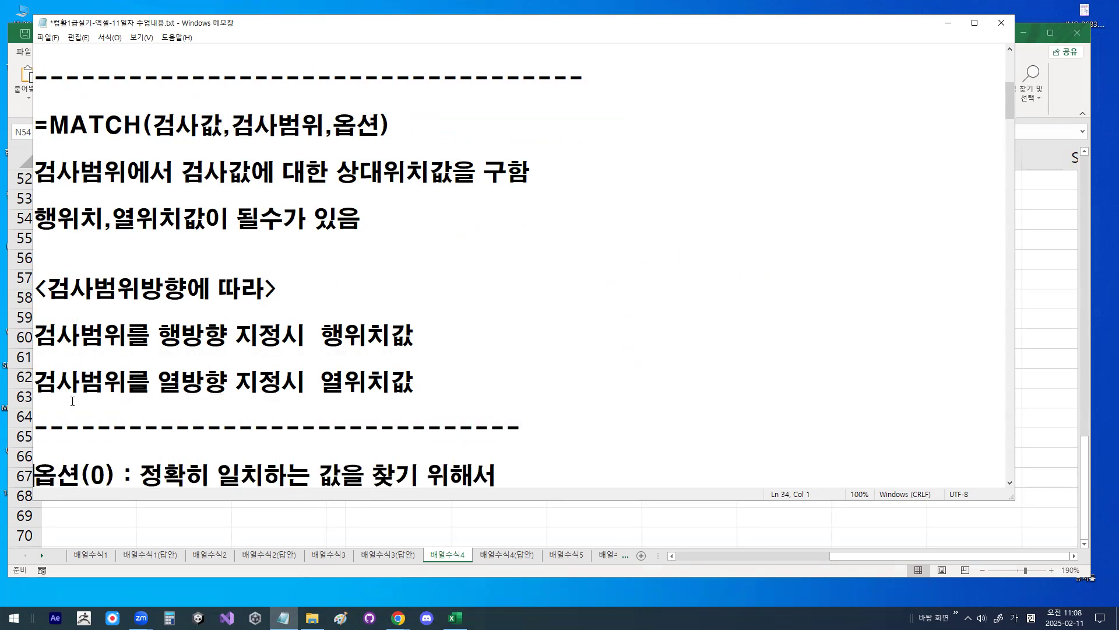
key("Return")
key("Down")
key("Down")
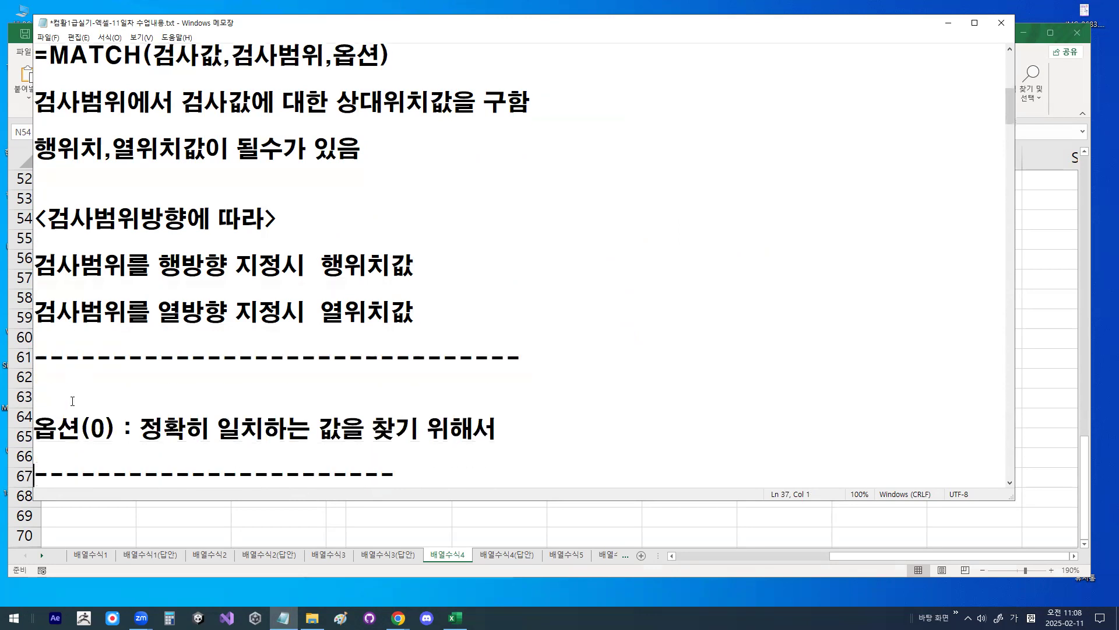
key("BackSpace")
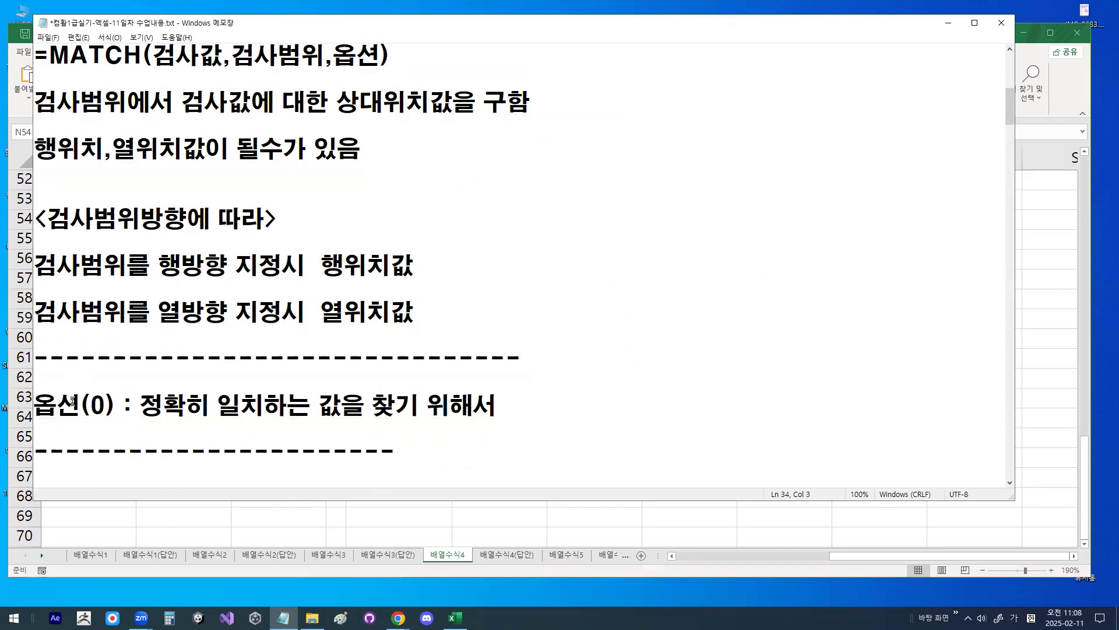
Read the 옵션(0) line in the notes, highlighting the option name and its explanation about finding exactly matching values
key("shift+Right")
key("shift+Right")
key("shift+Right")
key("shift+Right")
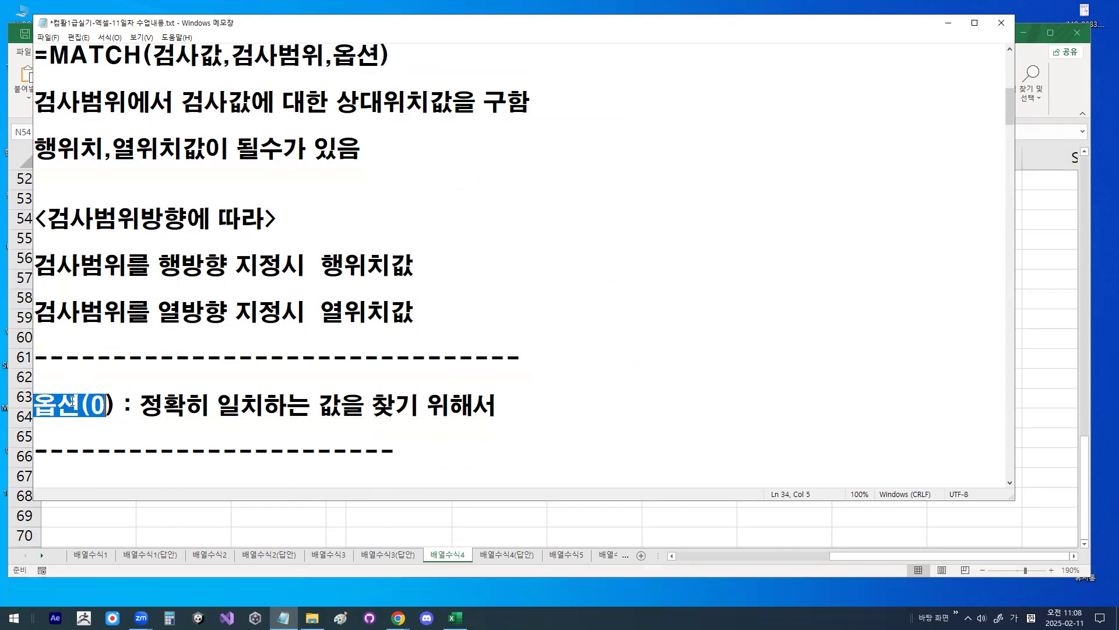
key("Right")
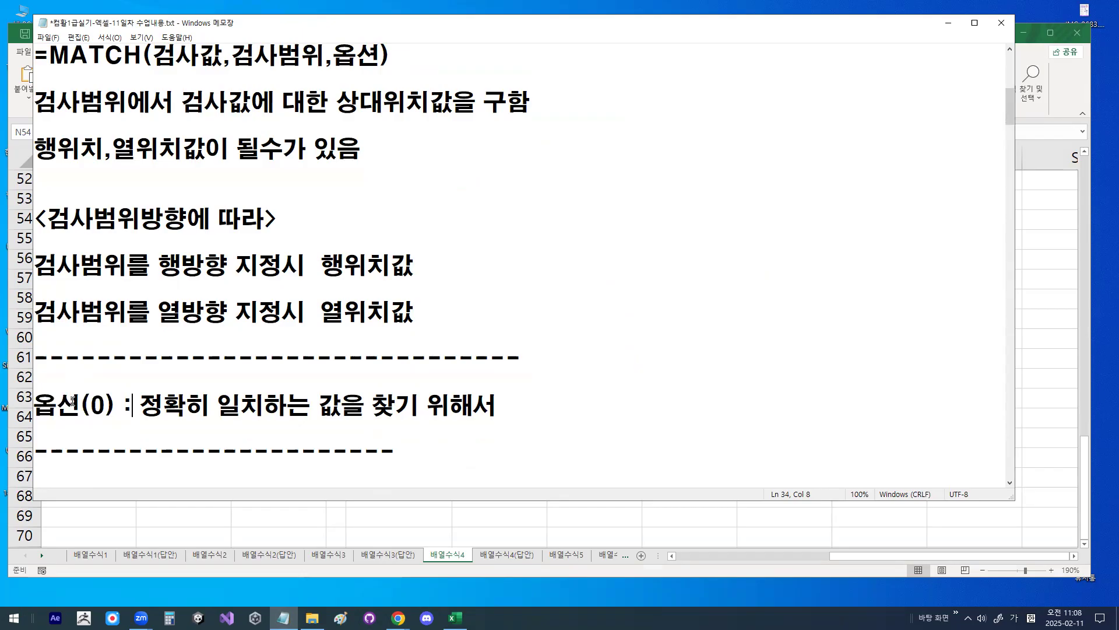
key("Right")
key("shift+Right")
key("shift+Right")
key("shift+Right")
key("shift+Right")
key("shift+Right")
key("shift+Right")
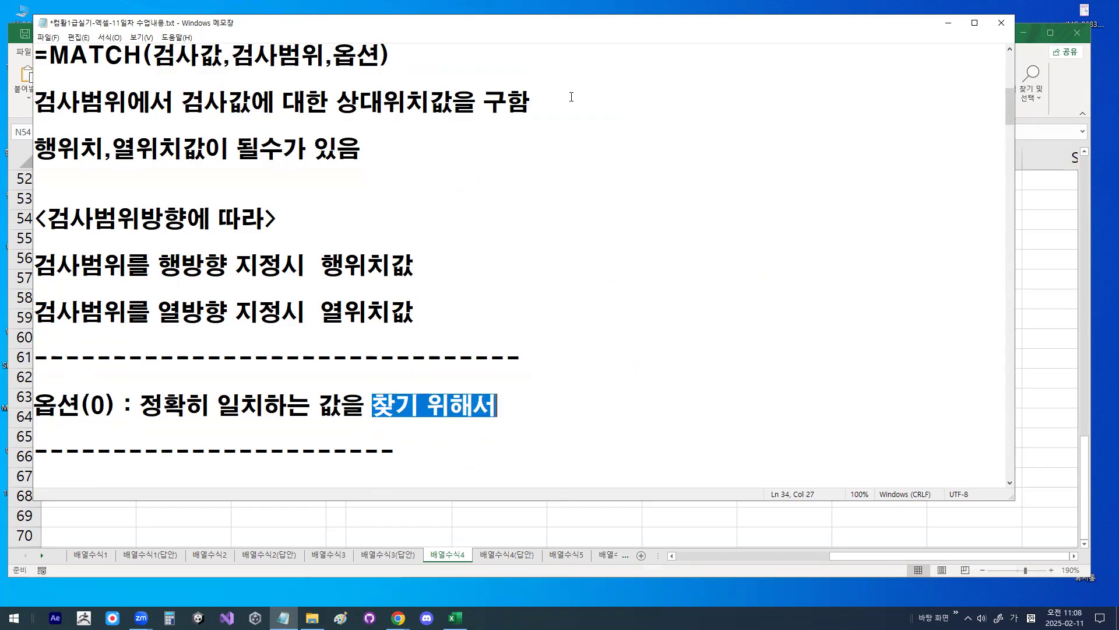
Switch to the Excel workbook and enter 100, 25, 70 and 200 in cells M71:M74 of the 배열수식4 sheet
left_click(944, 24)
left_click(616, 293)
scroll(614, 291, "down", 5)
left_click(513, 259)
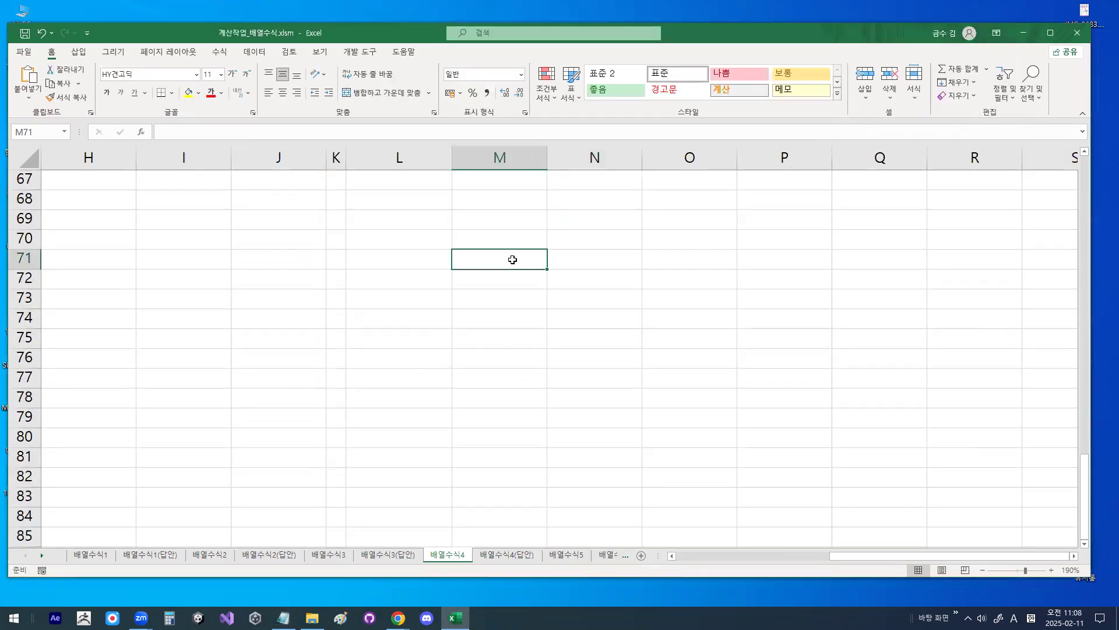
type("100")
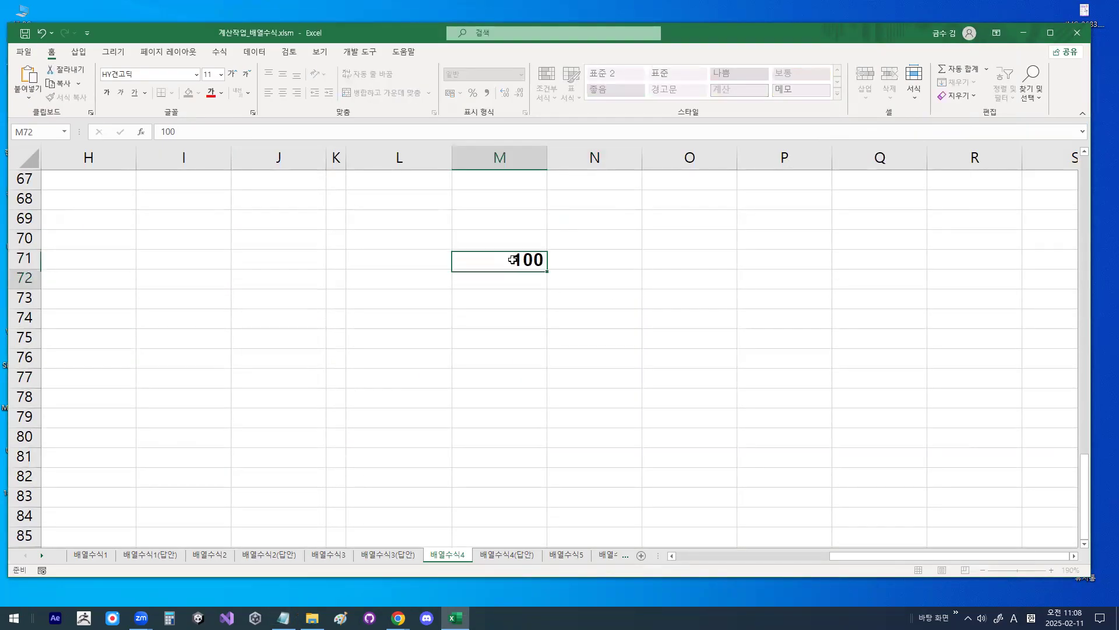
key("Return")
type("25")
key("Return")
type("70")
key("Return")
type("200")
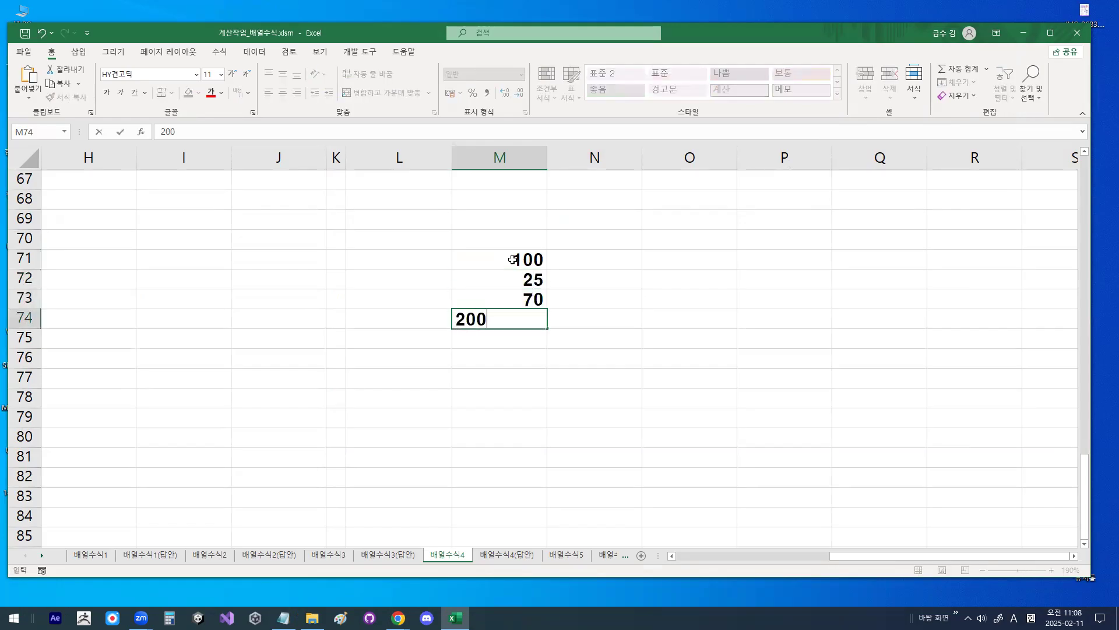
key("Return")
type("]")
key("BackSpace")
key("Return")
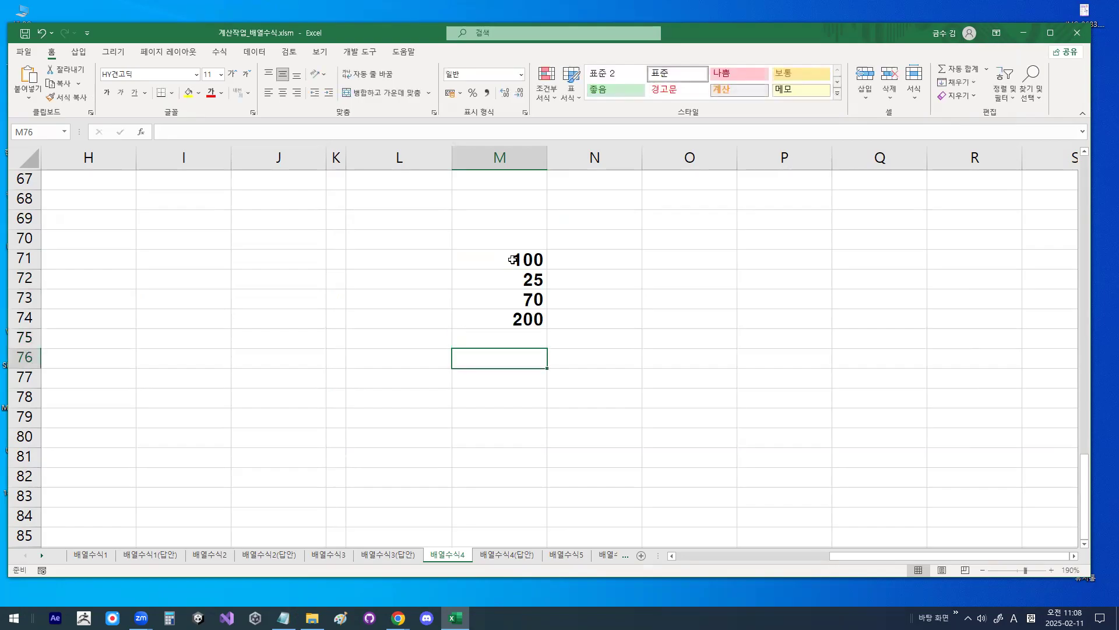
Apply all borders to the number range M71:M74
left_click_drag(513, 259, 516, 313)
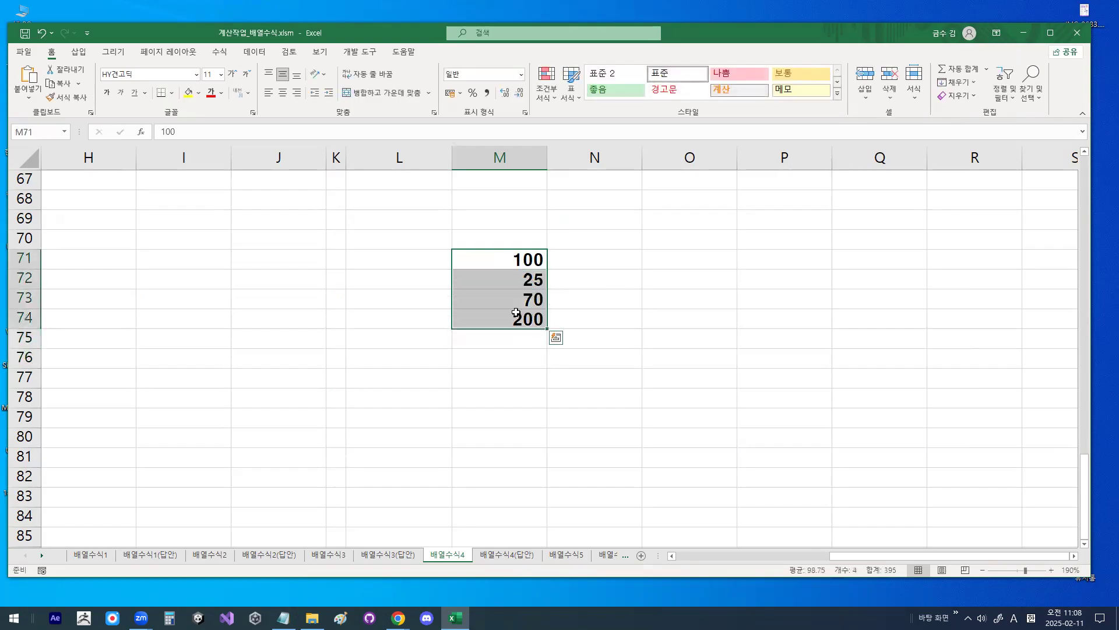
left_click(172, 93)
left_click(189, 208)
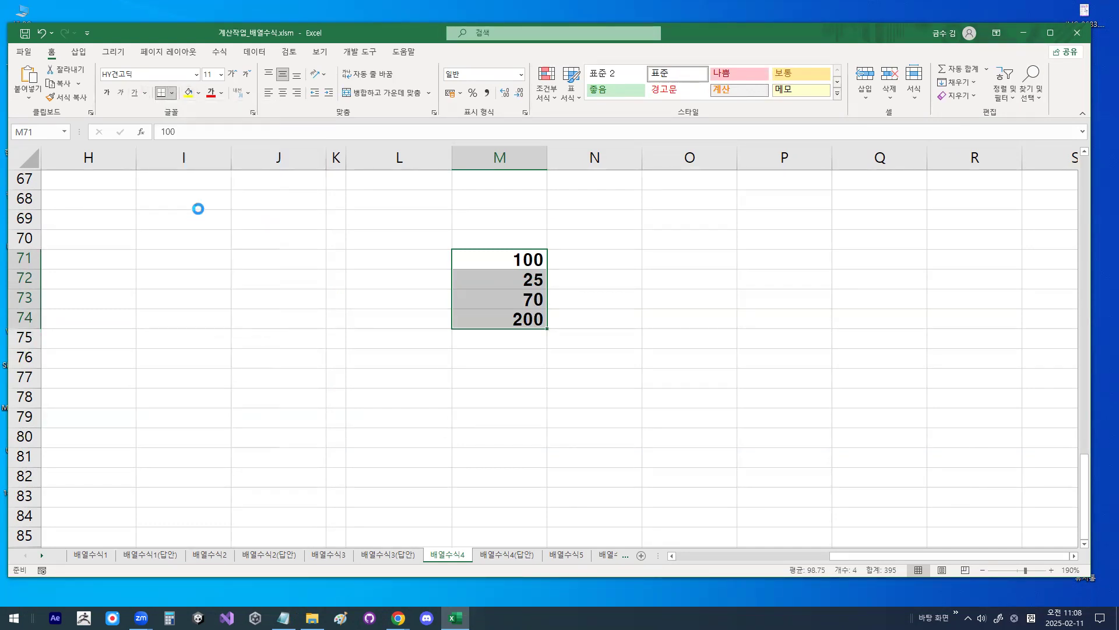
Enter the lookup value 25 in cell O71
left_click(666, 268)
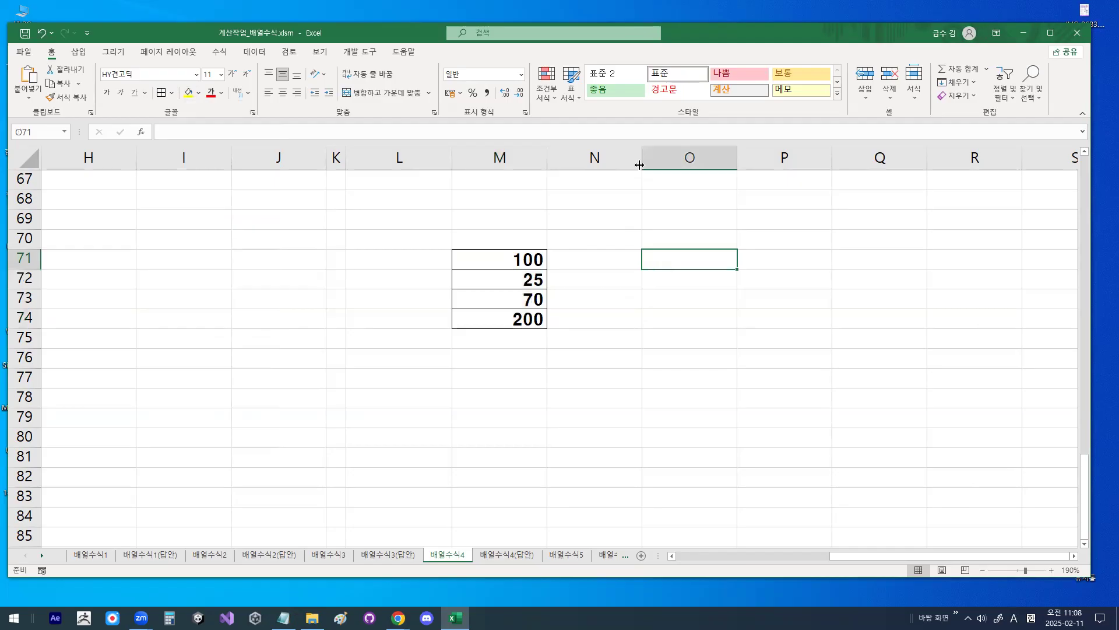
type("25")
key("Return")
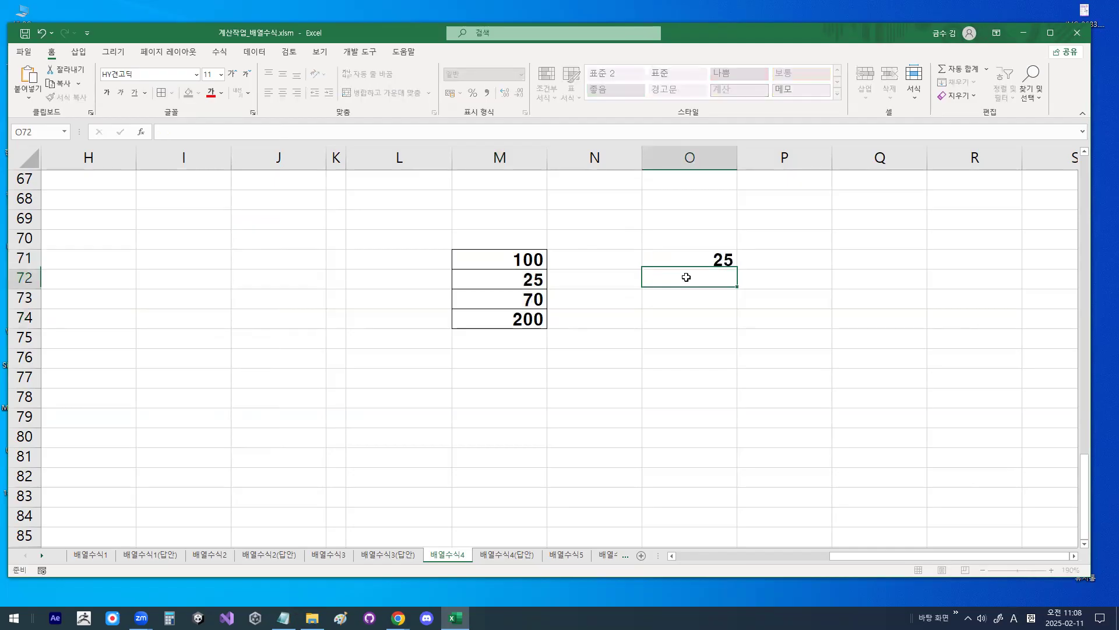
Examine where the lookup value in O71 sits within the vertical range M71:M74, marking both with the annotation pen
left_click_drag(520, 259, 512, 318)
key("ctrl+q")
mouse_move(743, 271)
left_mouse_down()
mouse_move(728, 246)
mouse_move(733, 264)
left_mouse_up()
mouse_move(545, 285)
left_mouse_down()
mouse_move(519, 296)
mouse_move(546, 283)
left_mouse_up()
left_click(583, 282)
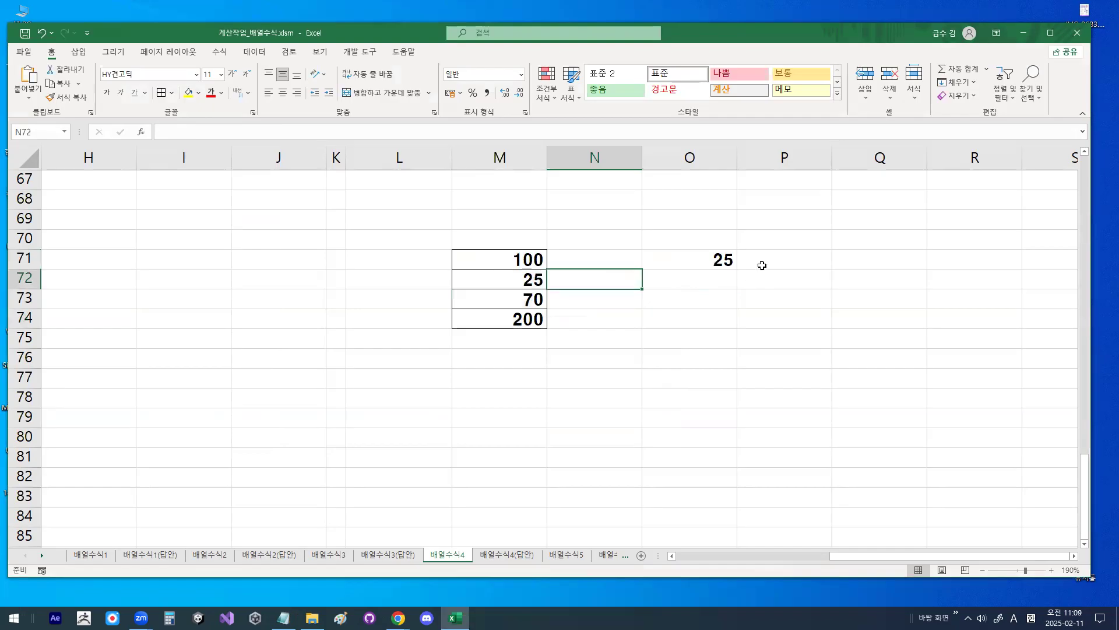
Narrow columns N and O so the lookup value sits closer to the number list
left_click(781, 257)
left_click_drag(642, 160, 580, 163)
left_click_drag(674, 163, 626, 163)
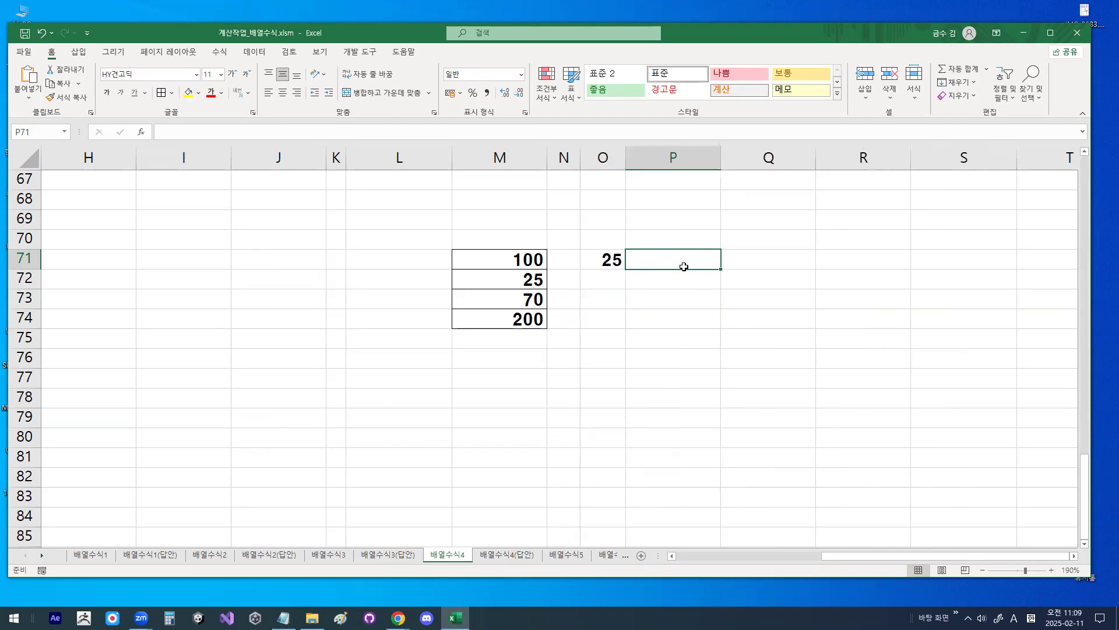
Start a MATCH formula in P71 with O71 as the lookup value and M71:M74 as the lookup range
scroll(684, 266, "up", 4)
scroll(693, 277, "down", 4)
scroll(900, 334, "up", 2)
type("=")
type("ㅡ")
key("BackSpace")
key("Hangul")
type("ma")
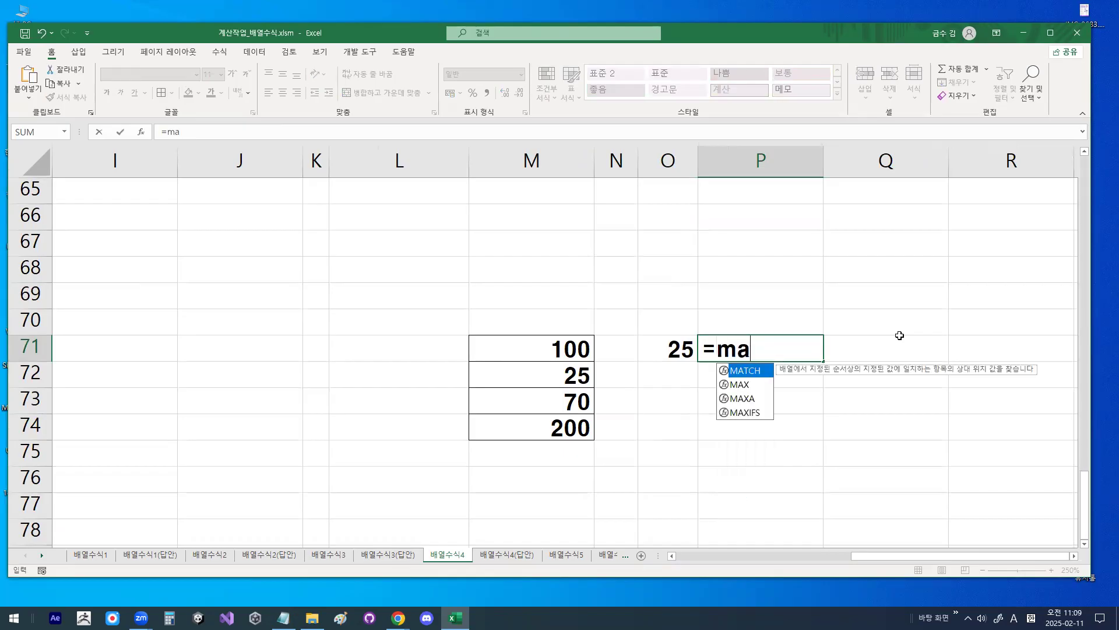
key("Tab")
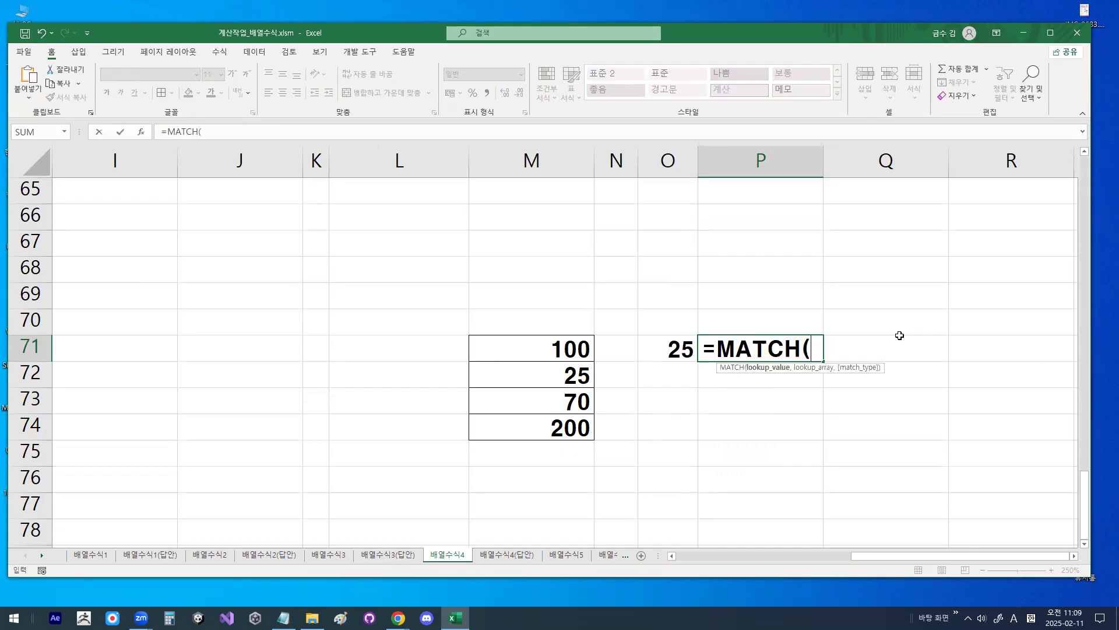
left_click(670, 354)
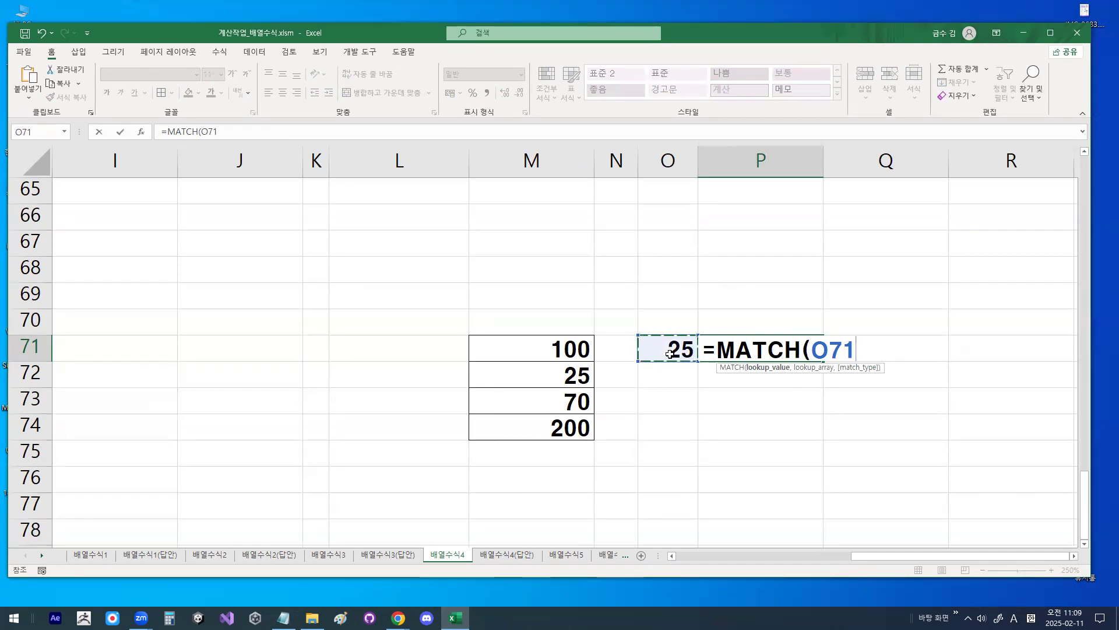
type(",")
left_click_drag(572, 349, 572, 425)
Sketch a downward arrow over M71:M74, circle 25 and number the first two positions, and clear the annotations
mouse_move(512, 335)
left_mouse_down()
mouse_move(511, 436)
mouse_move(525, 408)
left_mouse_up()
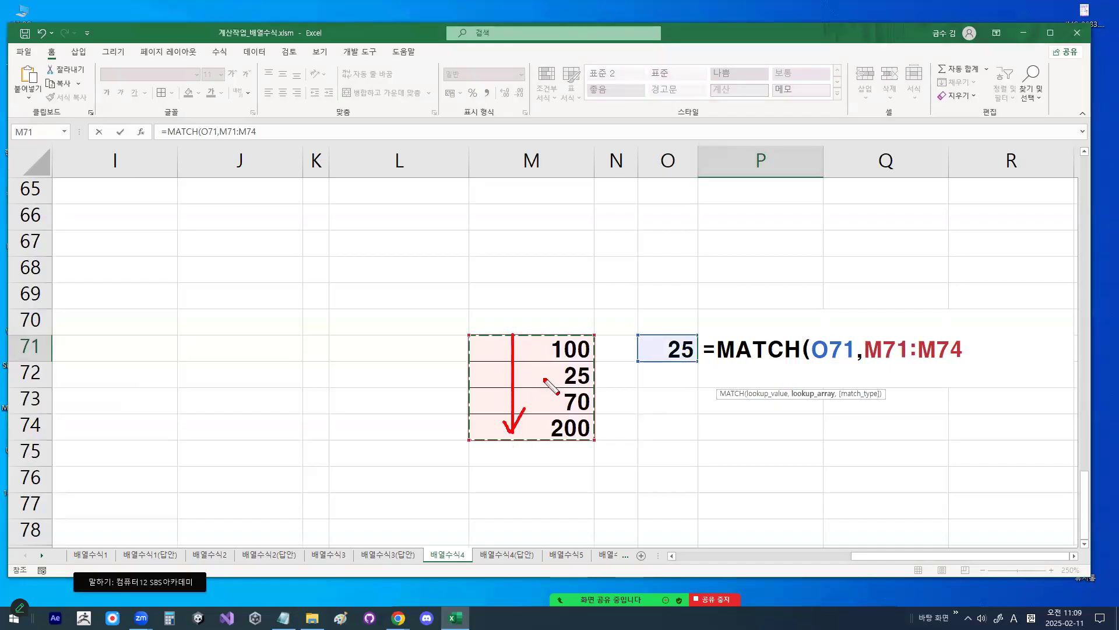
mouse_move(591, 374)
left_mouse_down()
mouse_move(572, 388)
mouse_move(591, 381)
left_mouse_up()
mouse_move(610, 332)
left_mouse_down()
mouse_move(611, 381)
mouse_move(628, 379)
left_mouse_up()
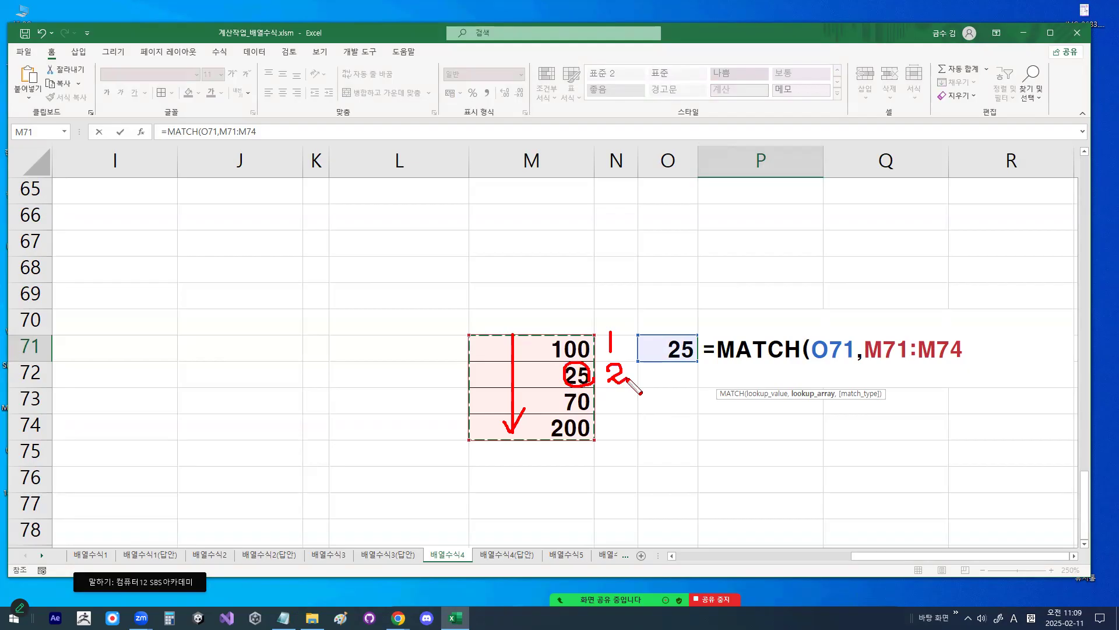
mouse_move(866, 356)
left_mouse_down()
mouse_move(788, 352)
mouse_move(864, 361)
left_mouse_up()
left_click_drag(697, 377, 690, 375)
key("Escape")
Complete the formula with the exact-match type 0 as =MATCH(O71,M71:M74,0)
type(",")
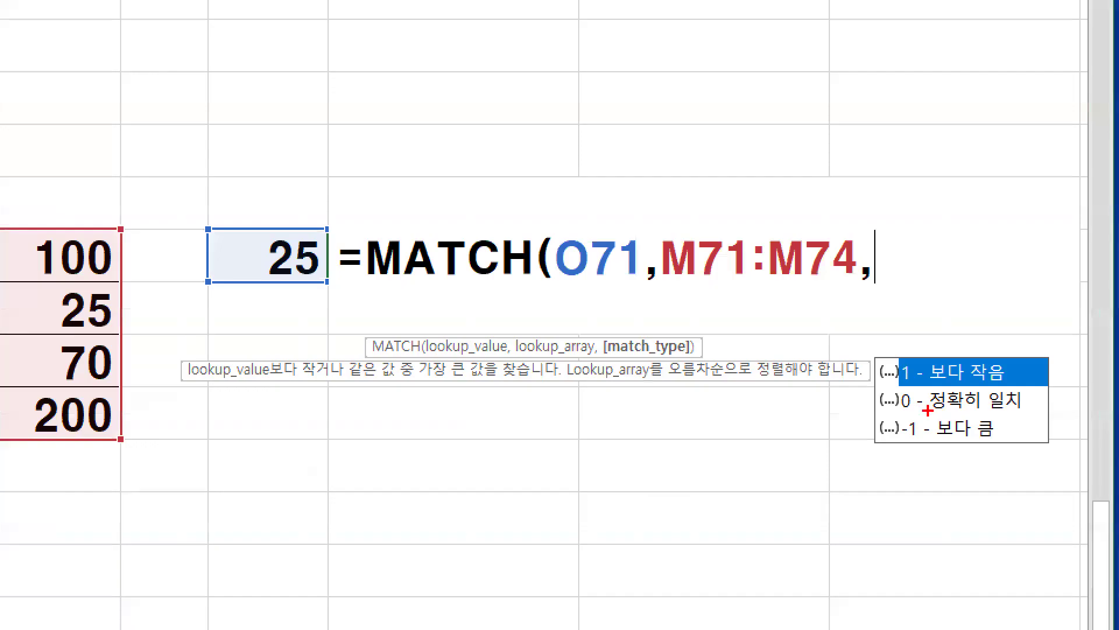
left_click_drag(886, 411, 1028, 410)
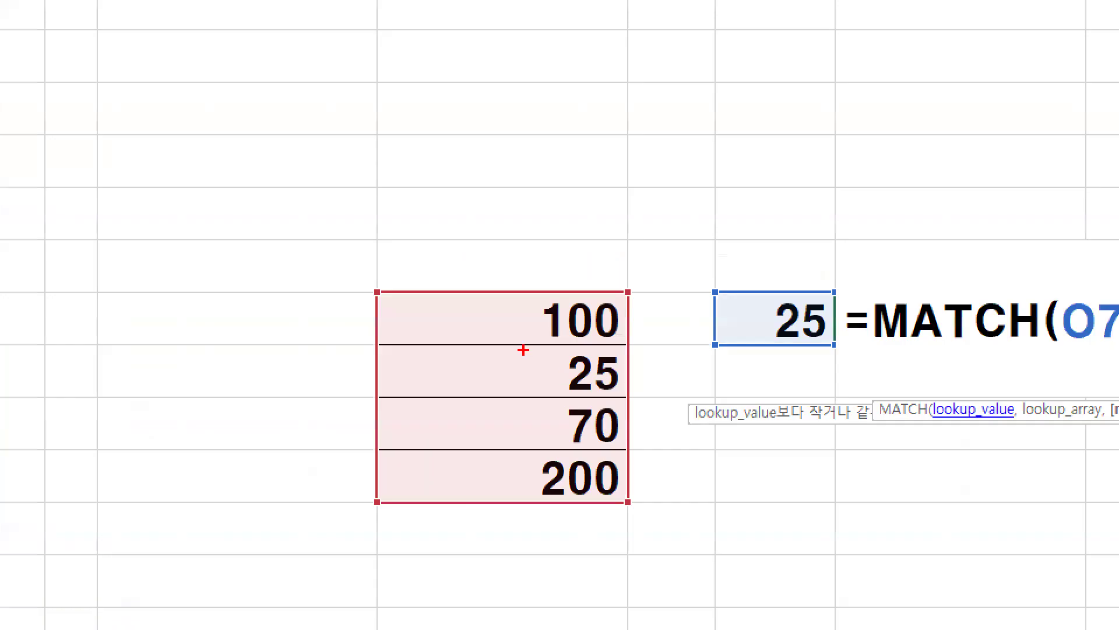
mouse_move(513, 301)
left_mouse_down()
mouse_move(484, 386)
mouse_move(510, 517)
left_mouse_up()
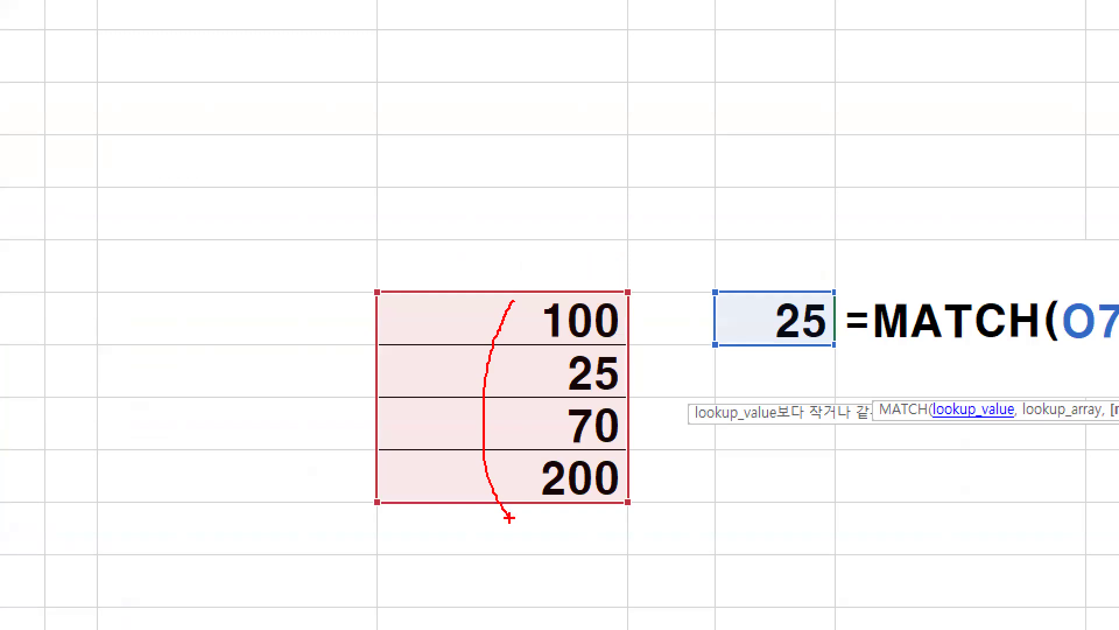
key("Escape")
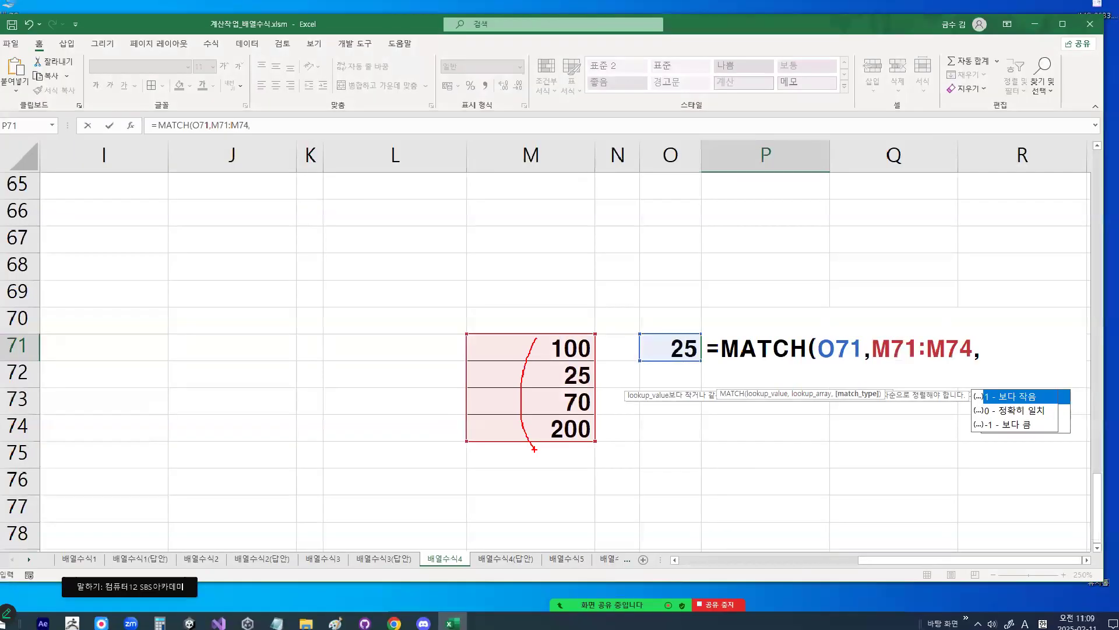
type("0")
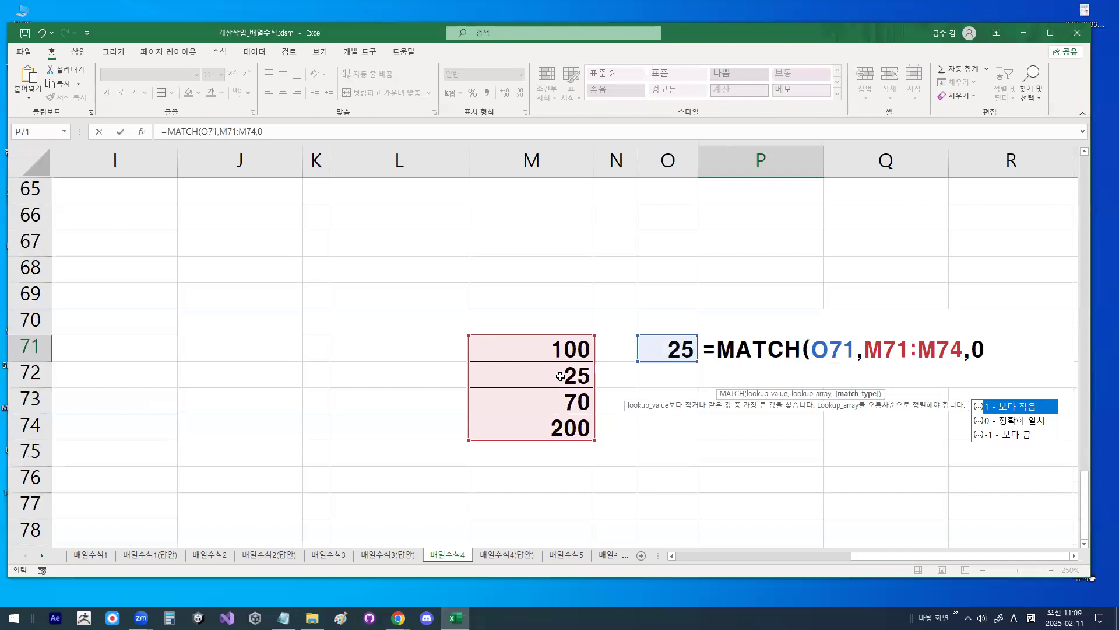
type(")")
key("Return")
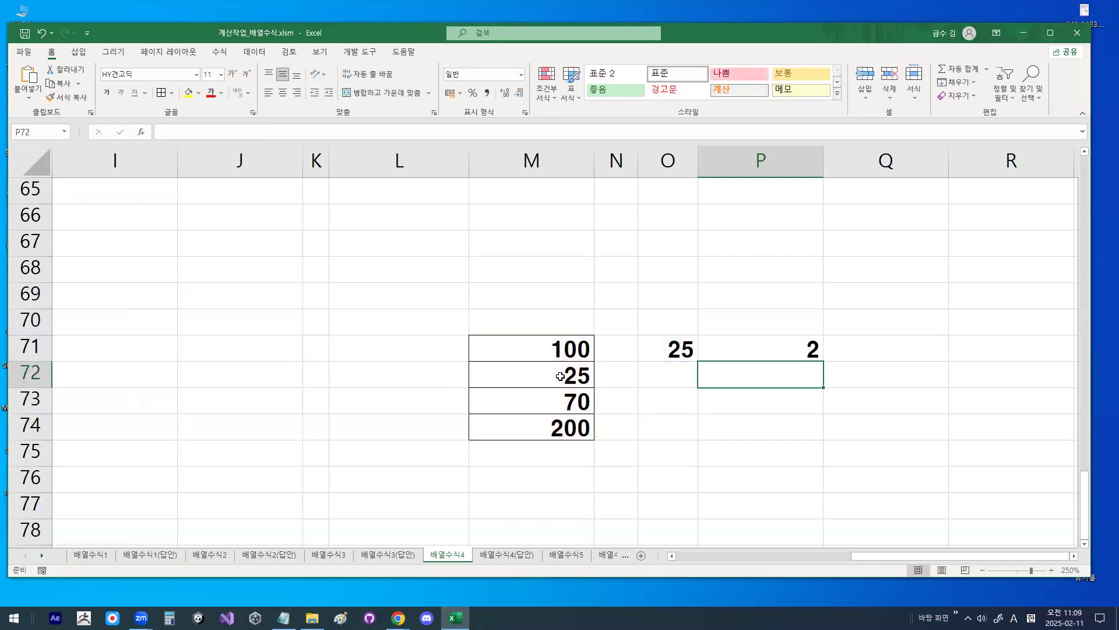
Review the arguments of the MATCH formula in P71, marking its 0 match type, and leave the cell unchanged
left_click(790, 338)
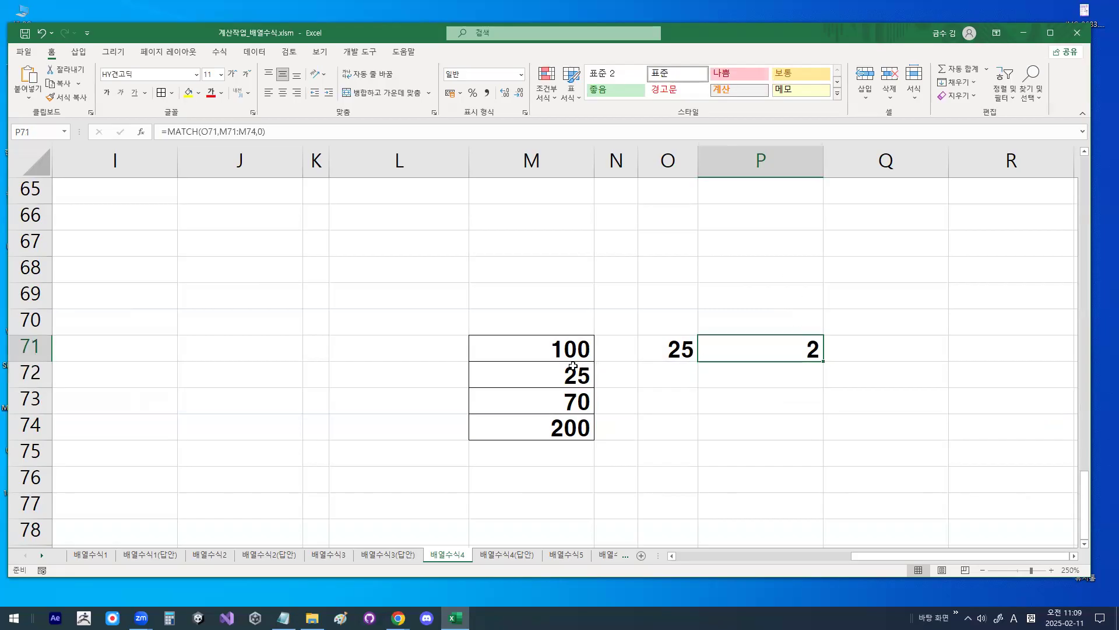
double_click(775, 350)
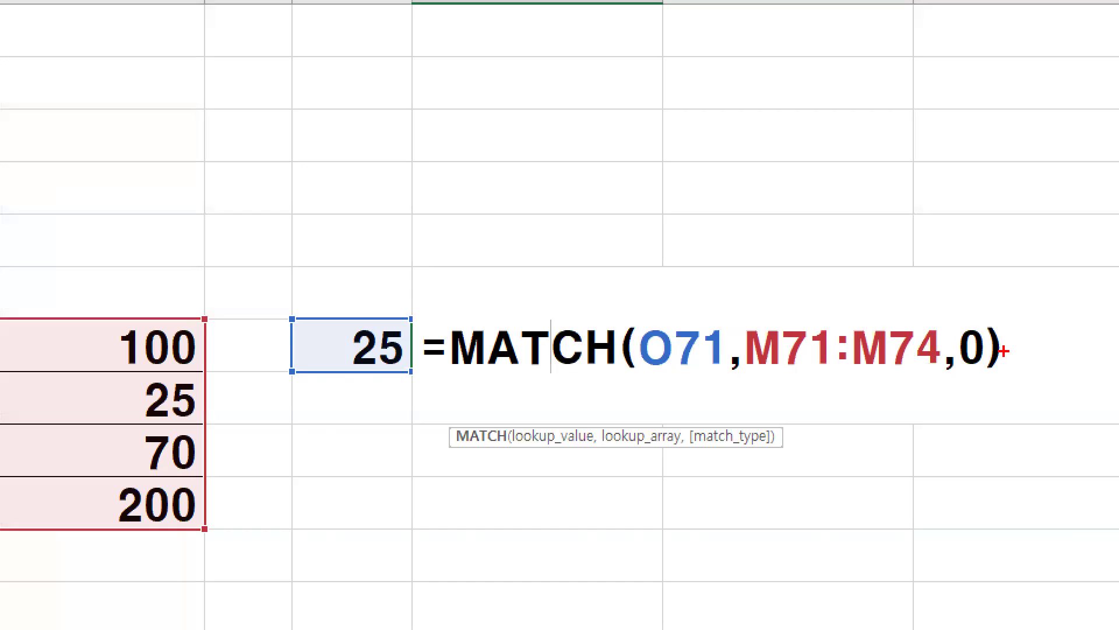
left_click_drag(990, 352, 988, 357)
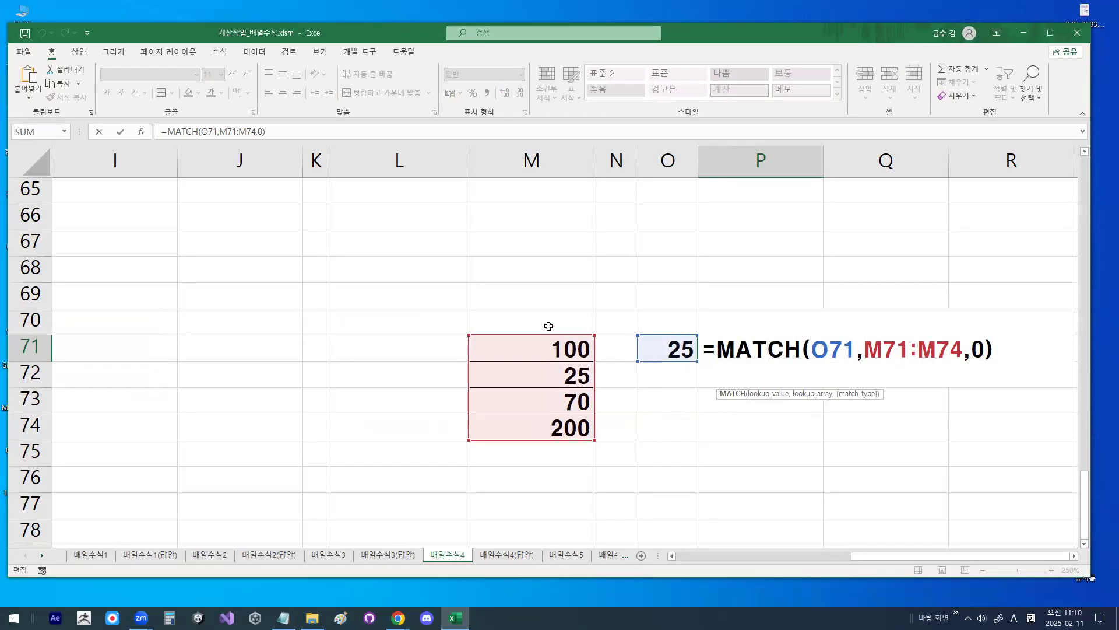
key("Escape")
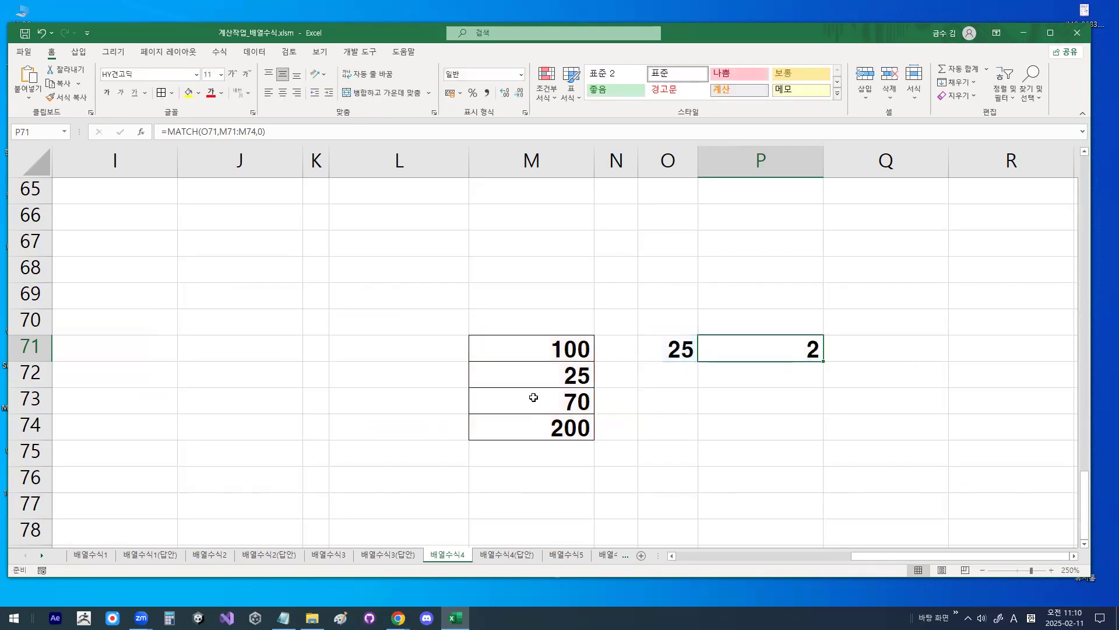
Switch back to the Notepad lesson notes and go to the 검사값 section on in-between values below the 옵션(0) line
left_click(283, 617)
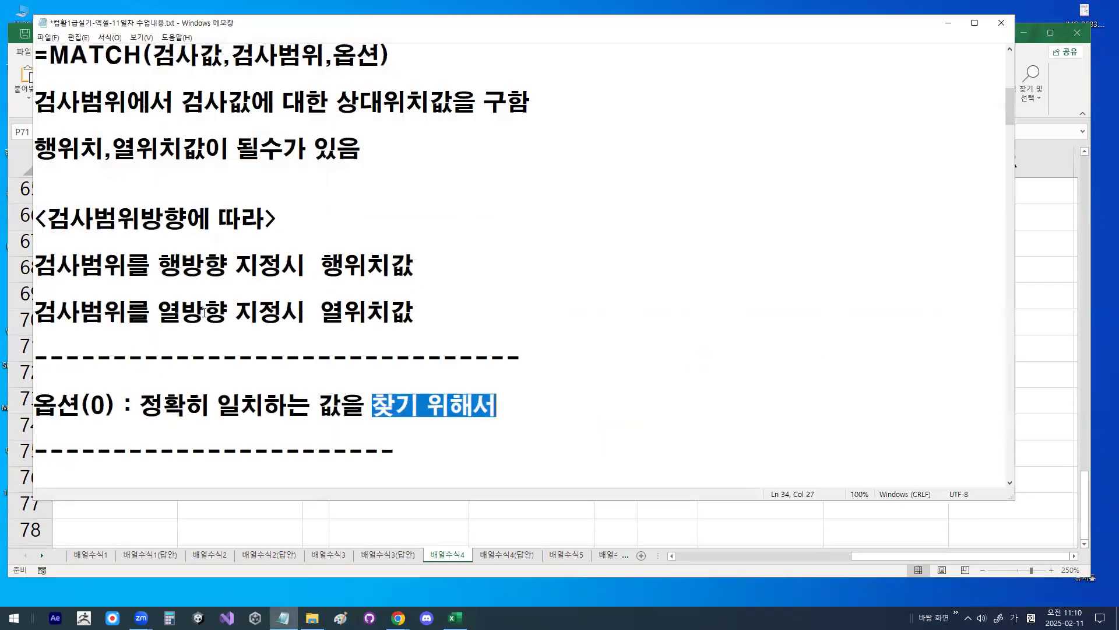
scroll(212, 335, "down", 1)
left_click(170, 326)
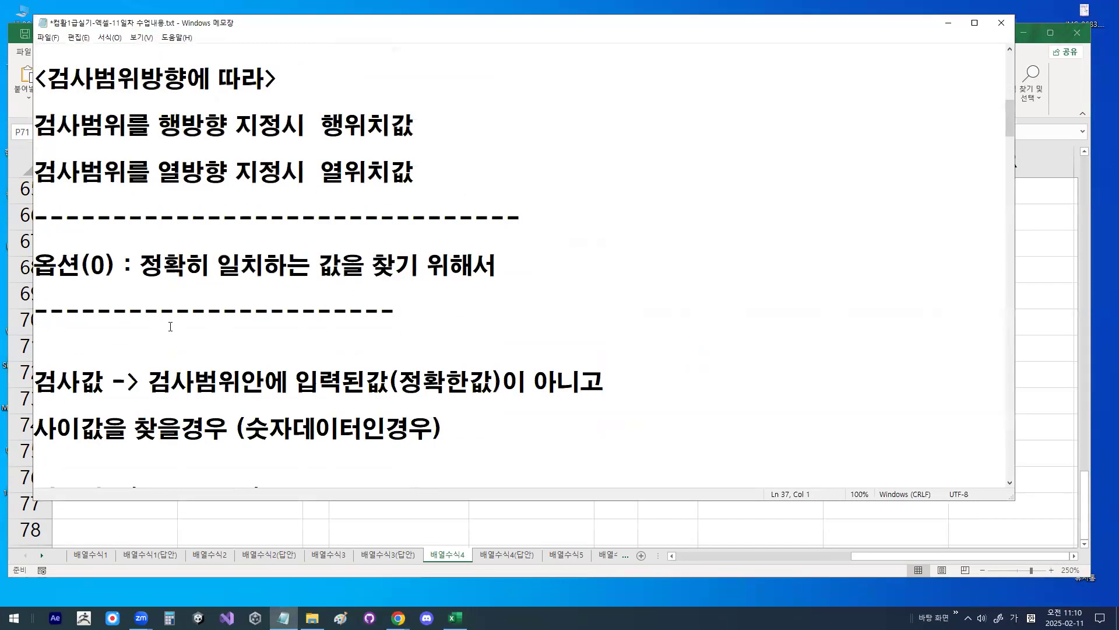
Delete the blank line above the 검사값 note and highlight the line 사이값을 찾을경우 (숫자데이터인경우)
key("Delete")
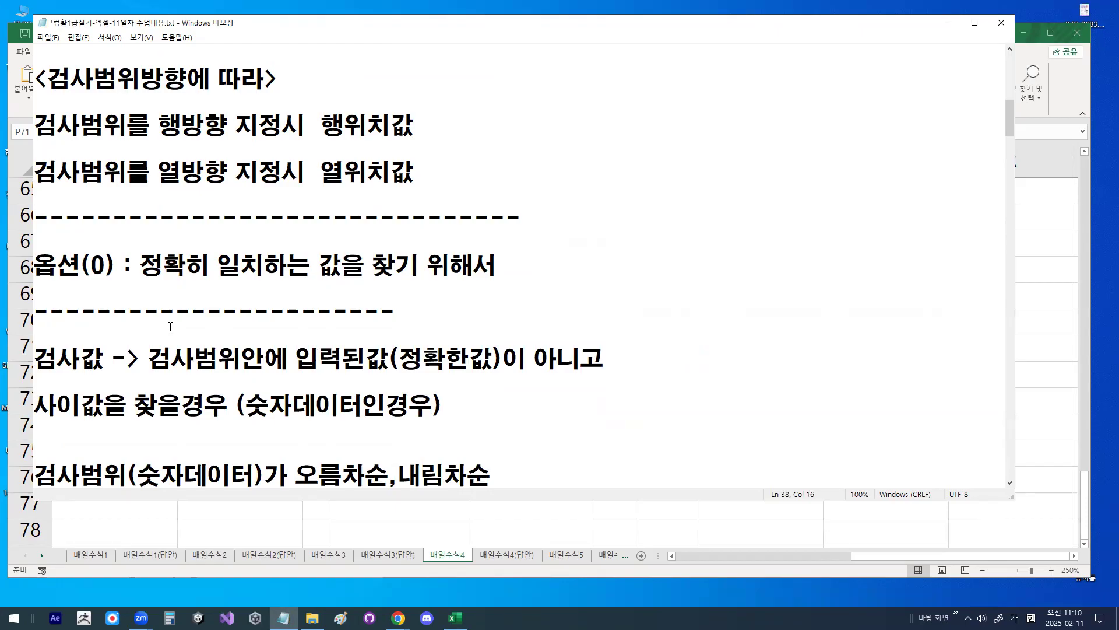
key("shift+End")
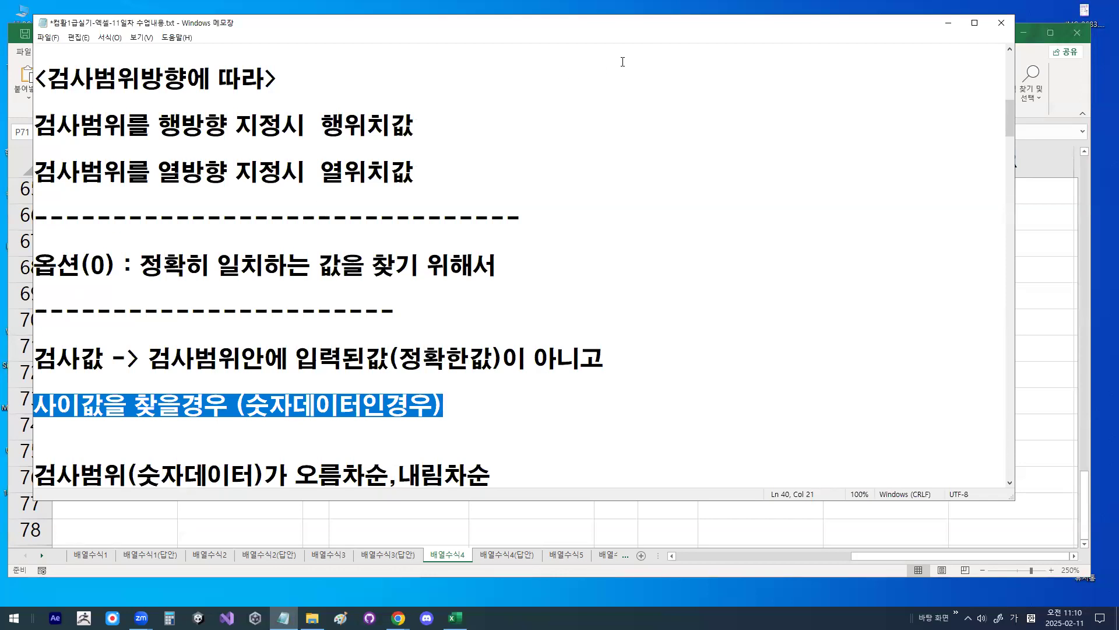
Switch back to the Excel workbook and enter the heading 평균 in M78, below the previous example
left_click(948, 23)
scroll(653, 287, "down", 3)
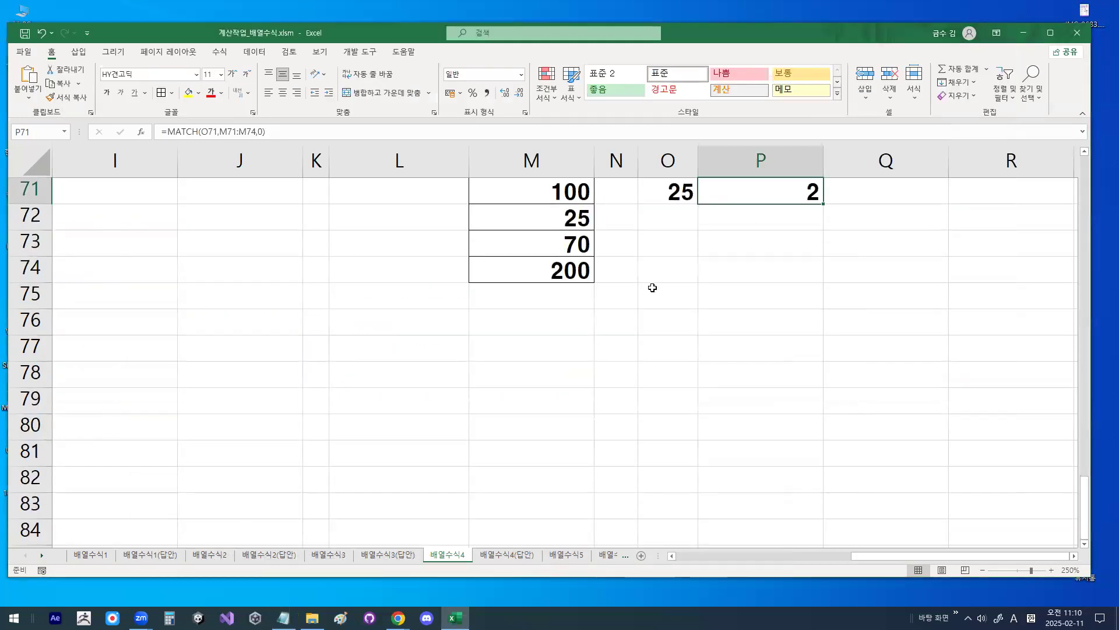
left_click(553, 296)
type("vud")
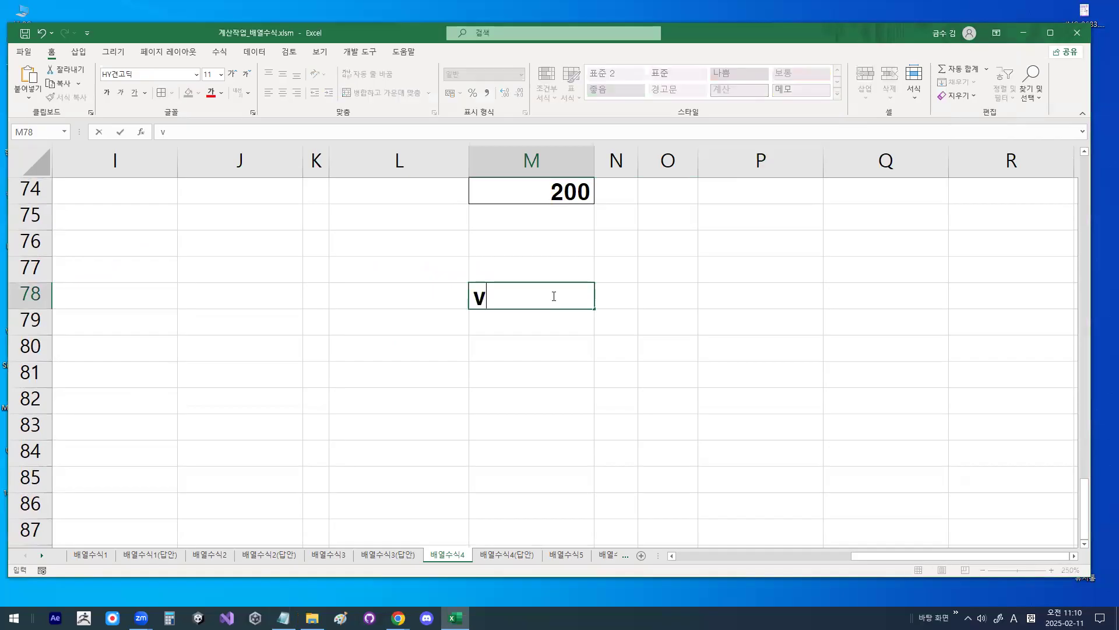
key("BackSpace")
key("BackSpace")
key("BackSpace")
key("Hangul")
type("평균")
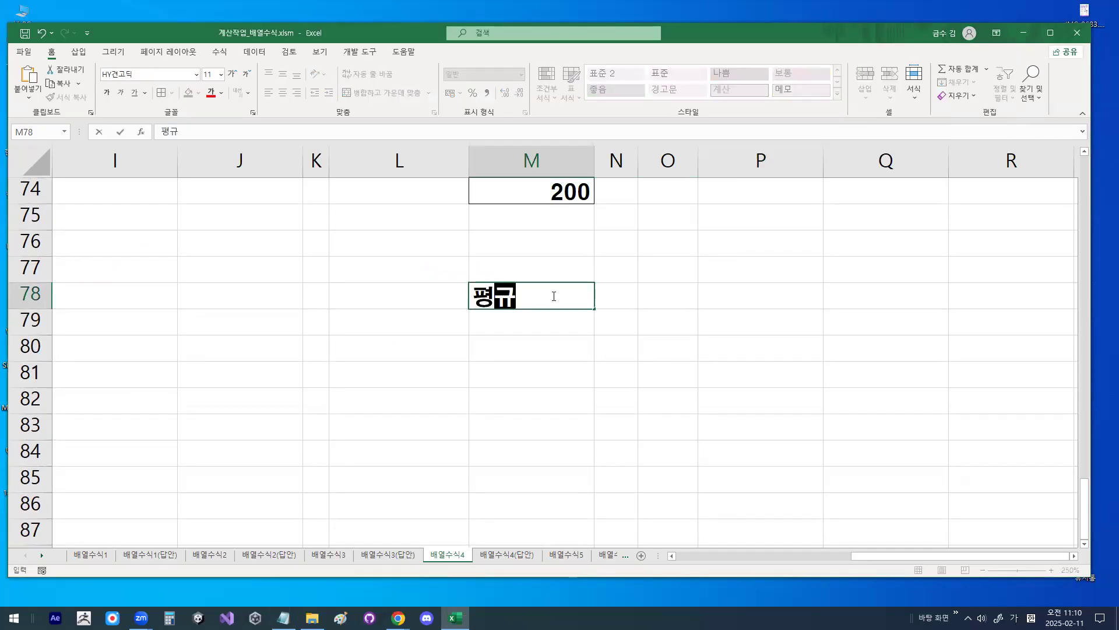
key("Return")
Enter 60, 70, 80 and 90 in M79:M82 and apply all borders to M78:M82
type("60")
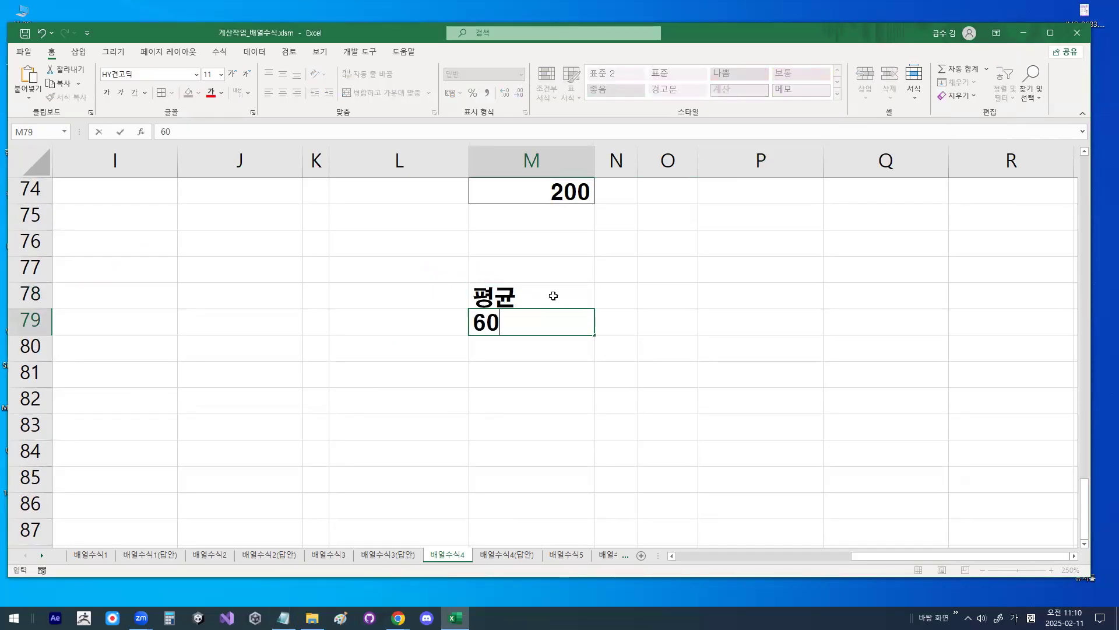
key("Return")
type("70")
type("0")
key("Return")
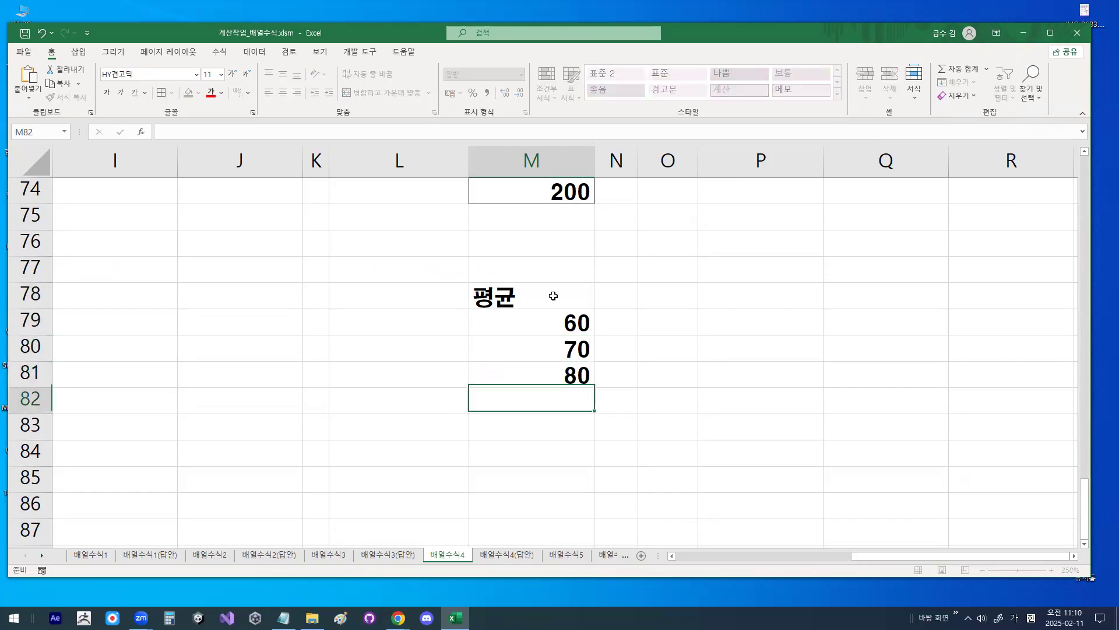
type("90")
key("Return")
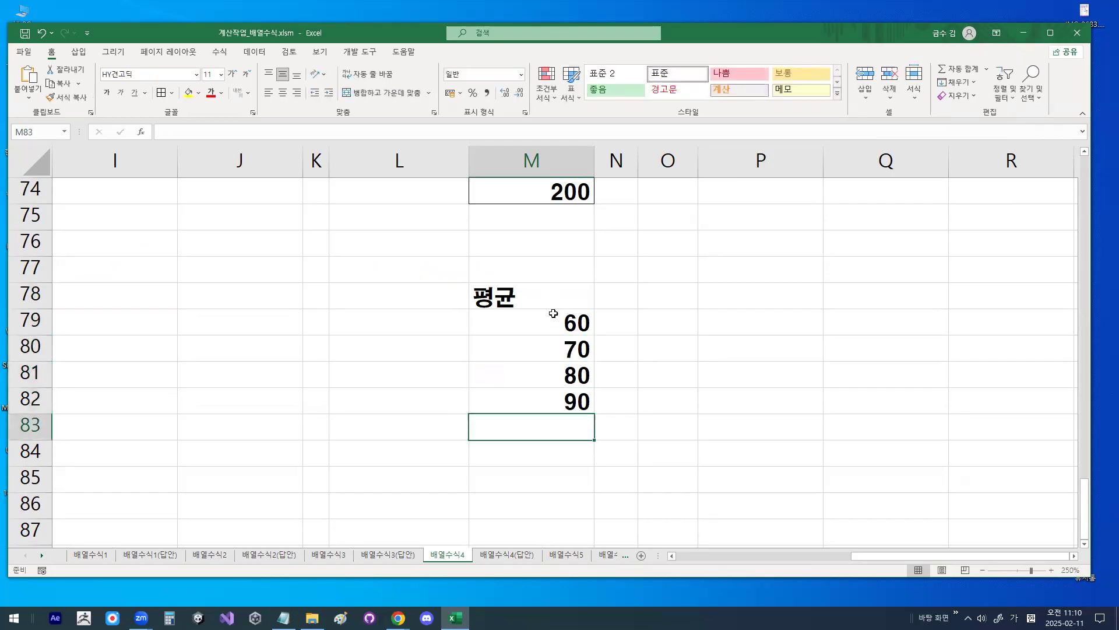
left_click_drag(553, 297, 544, 392)
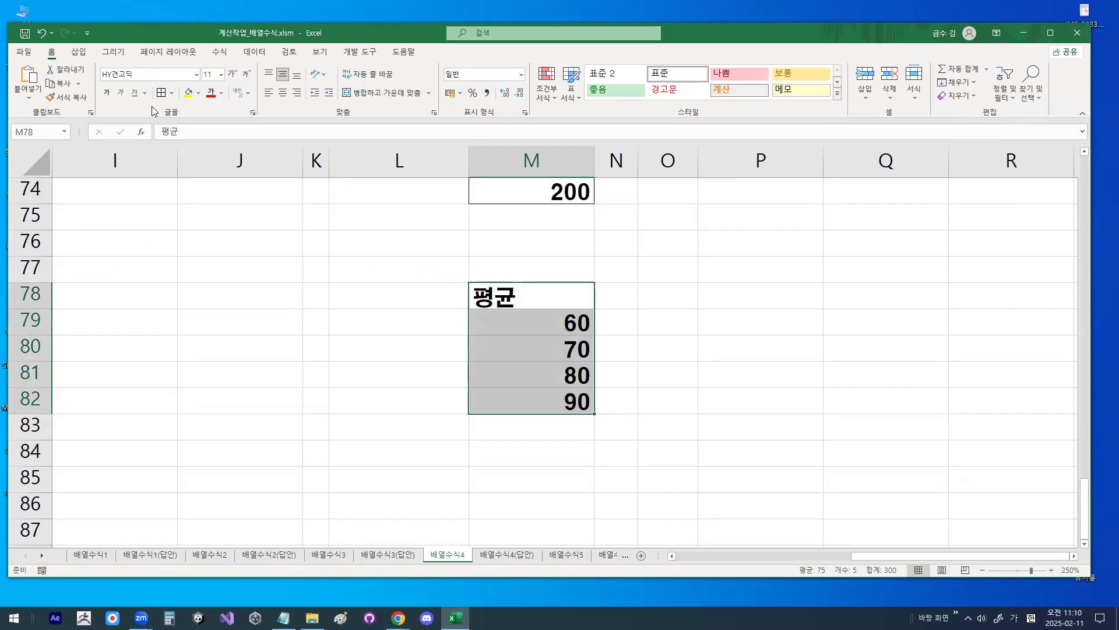
left_click(167, 96)
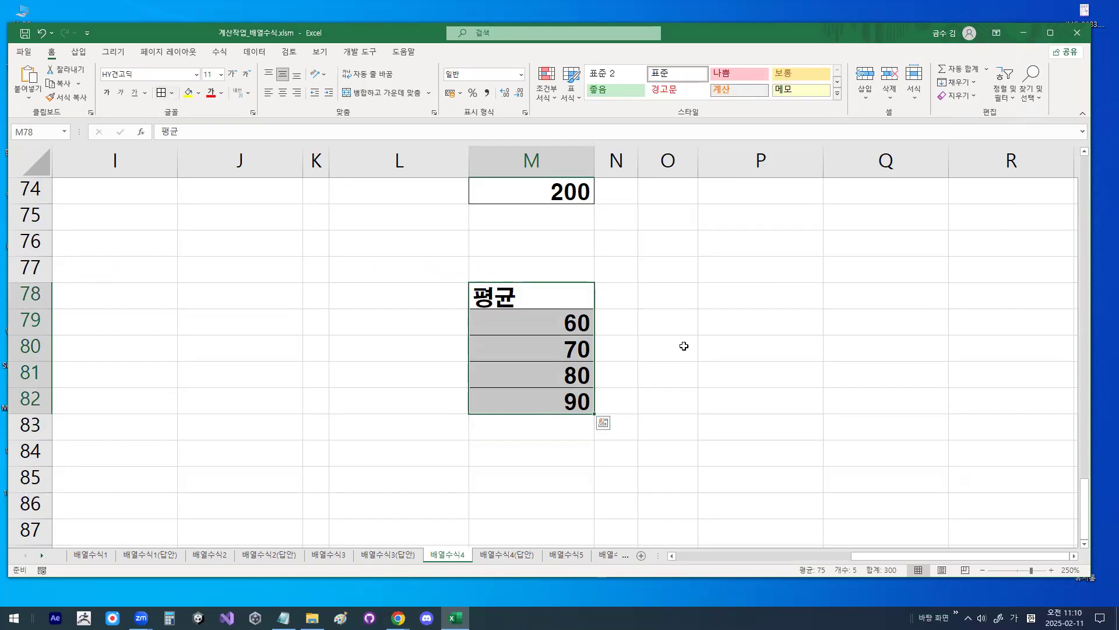
Enter the in-between lookup values 65, 82 and 95 in P79:P81
left_click(712, 327)
type("65")
key("Return")
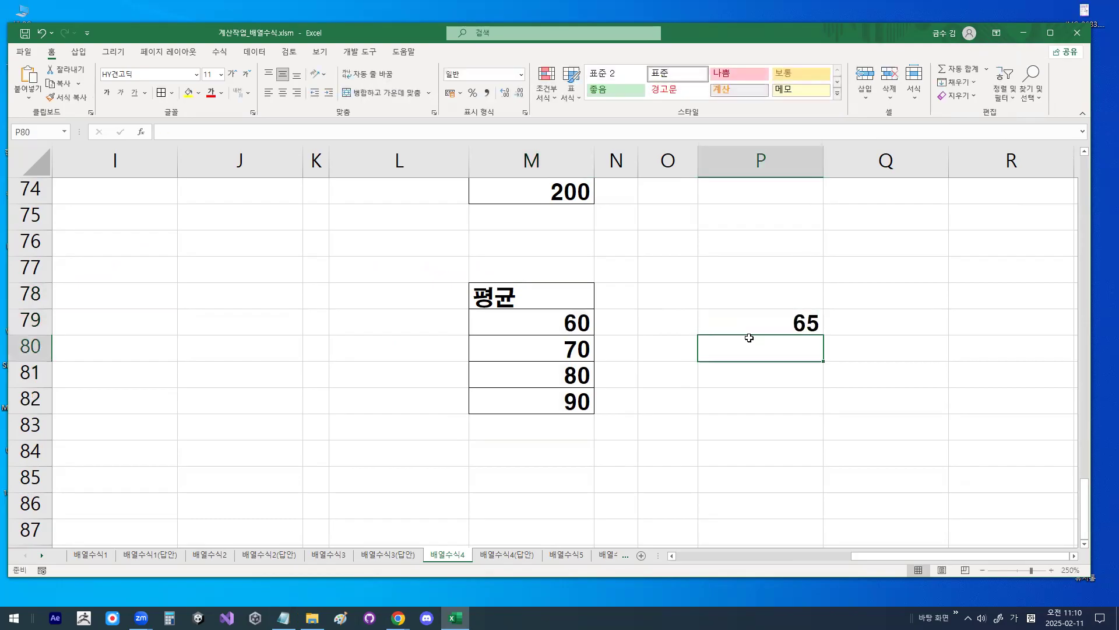
type("82")
key("Return")
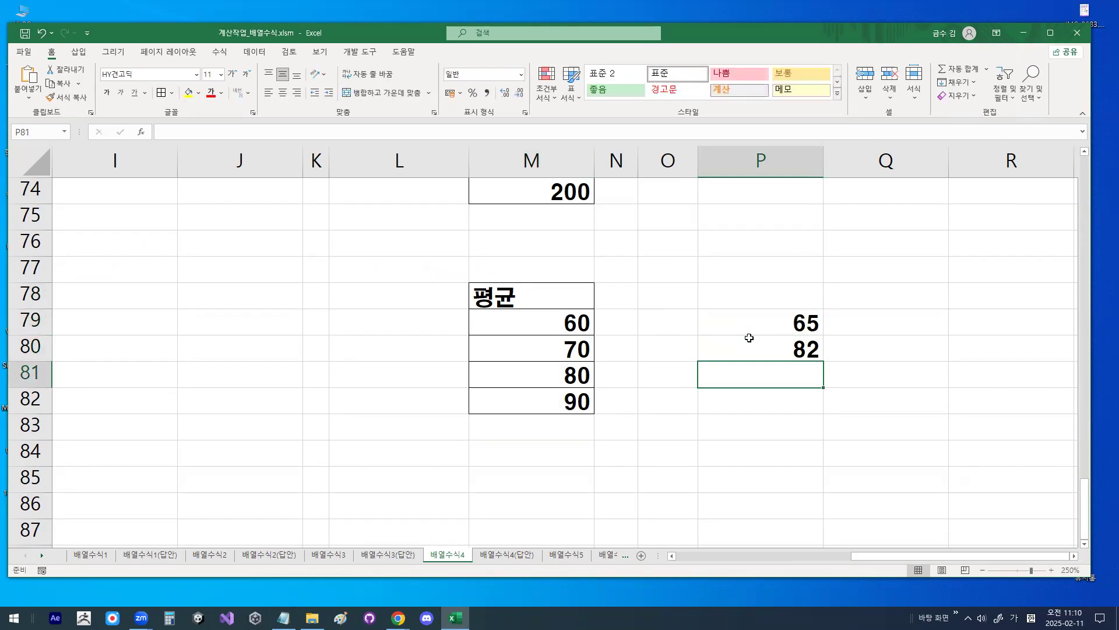
type("95")
key("Return")
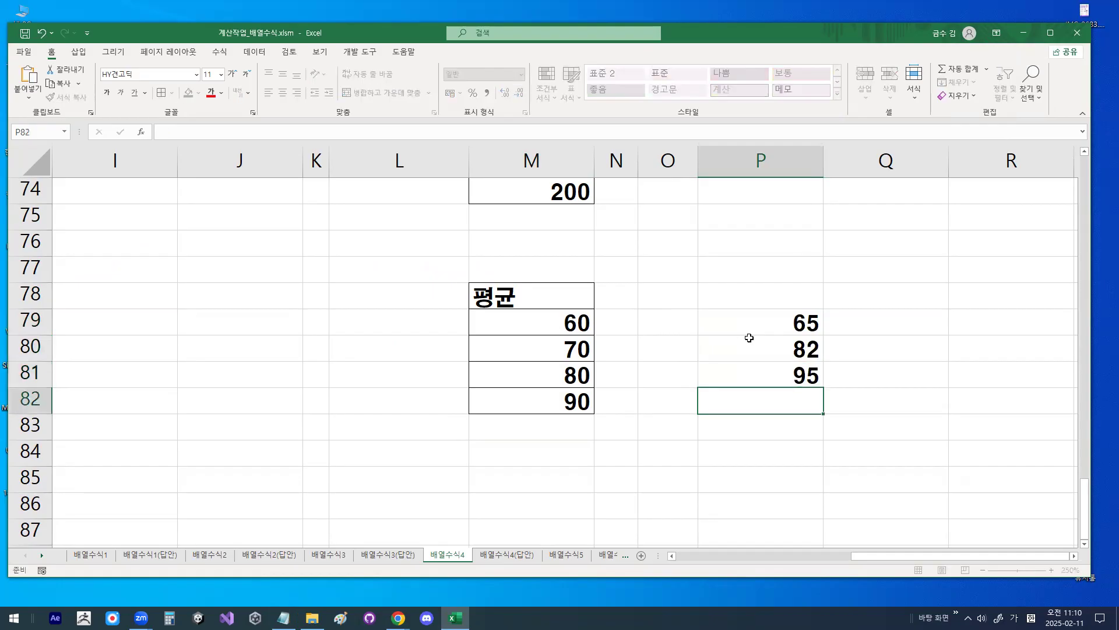
Begin a MATCH formula in Q79 with P79 as the lookup value and M79:M82 as the lookup range
key("Up")
key("Up")
key("Up")
key("Right")
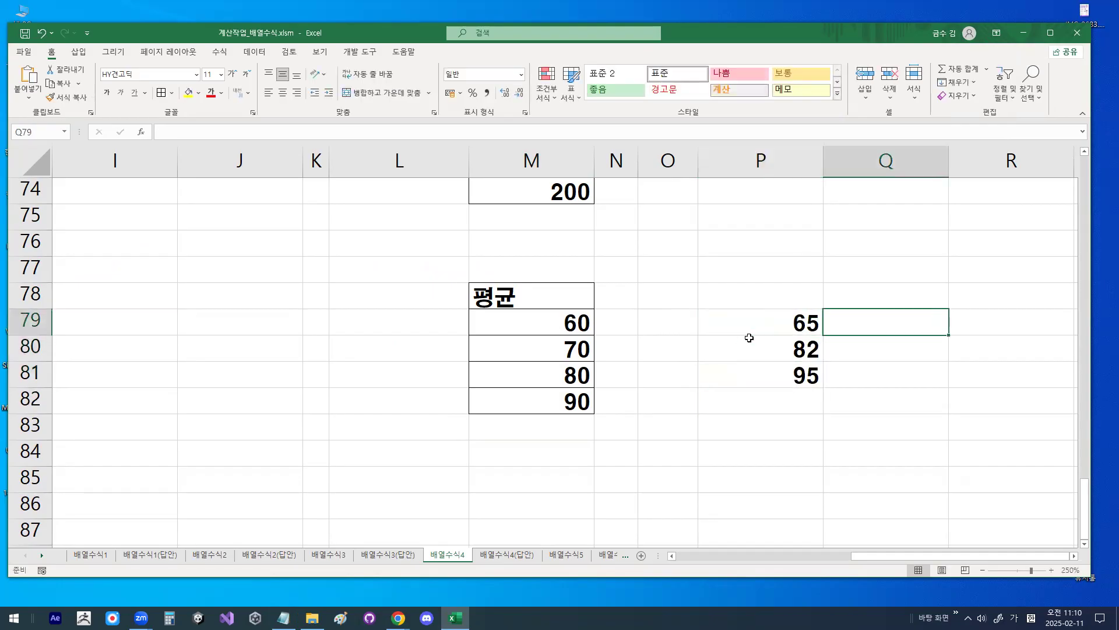
type("=m")
key("Escape")
key("Escape")
type("=MA")
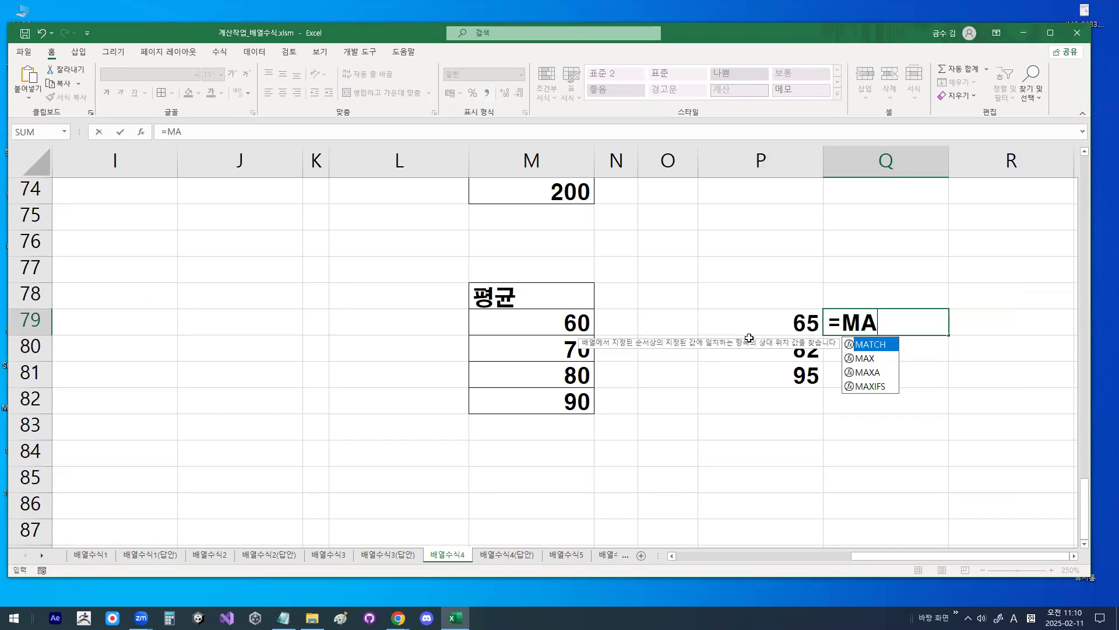
key("Tab")
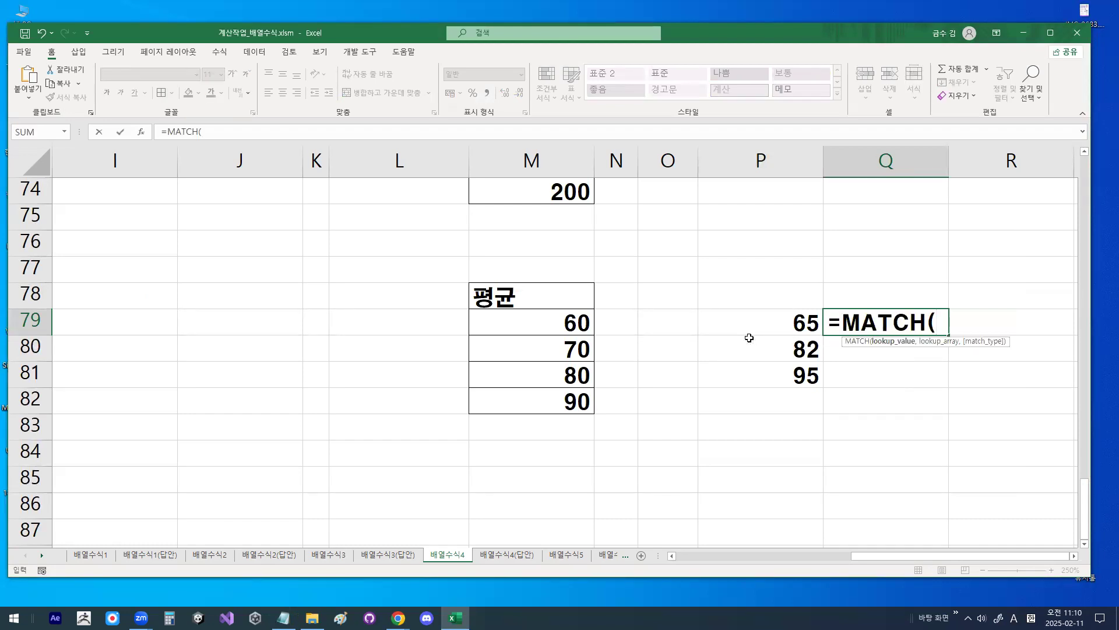
left_click(779, 323)
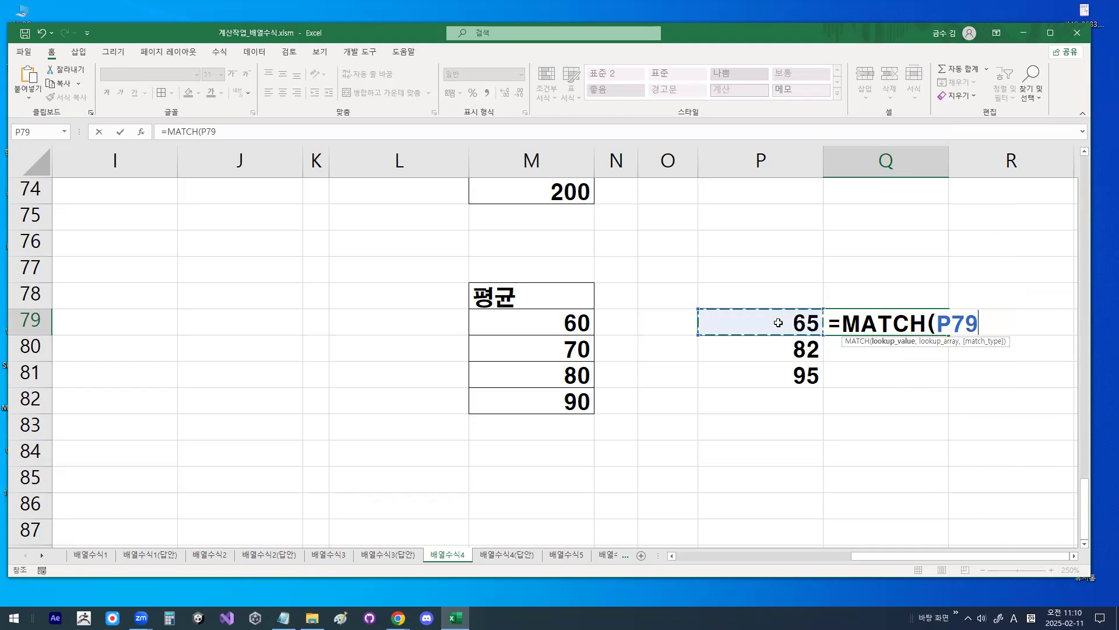
type(",")
left_click_drag(572, 325, 572, 396)
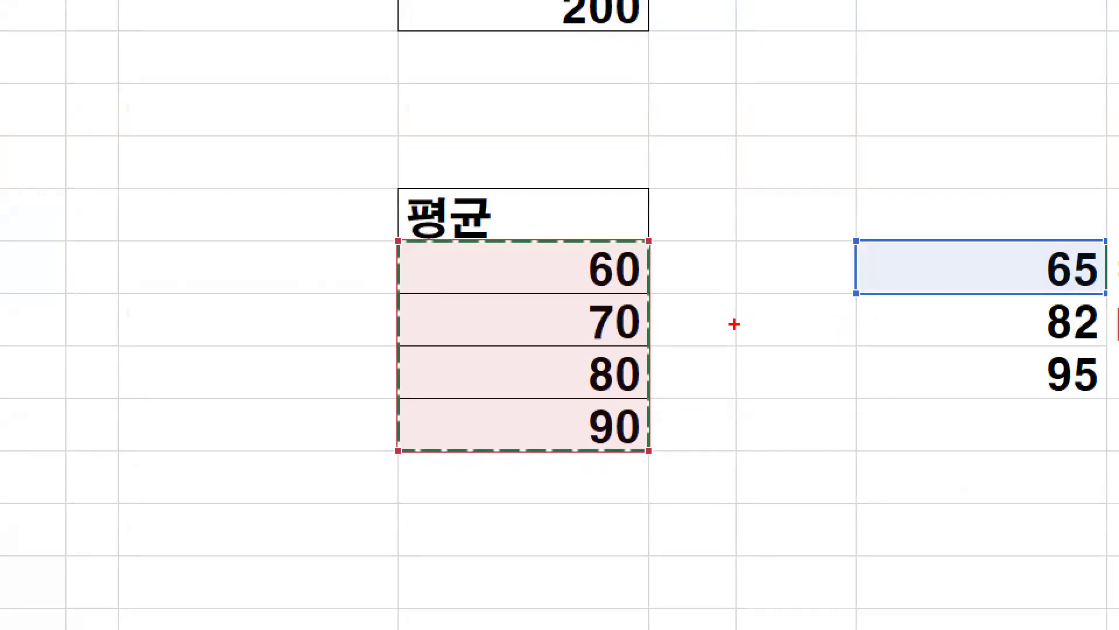
Circle 60, 70 and the lookup value 65, bracket the M79:M82 range, and clear the annotations
mouse_move(644, 275)
left_mouse_down()
mouse_move(583, 297)
mouse_move(620, 248)
left_mouse_up()
mouse_move(638, 317)
left_mouse_down()
mouse_move(579, 308)
mouse_move(633, 311)
left_mouse_up()
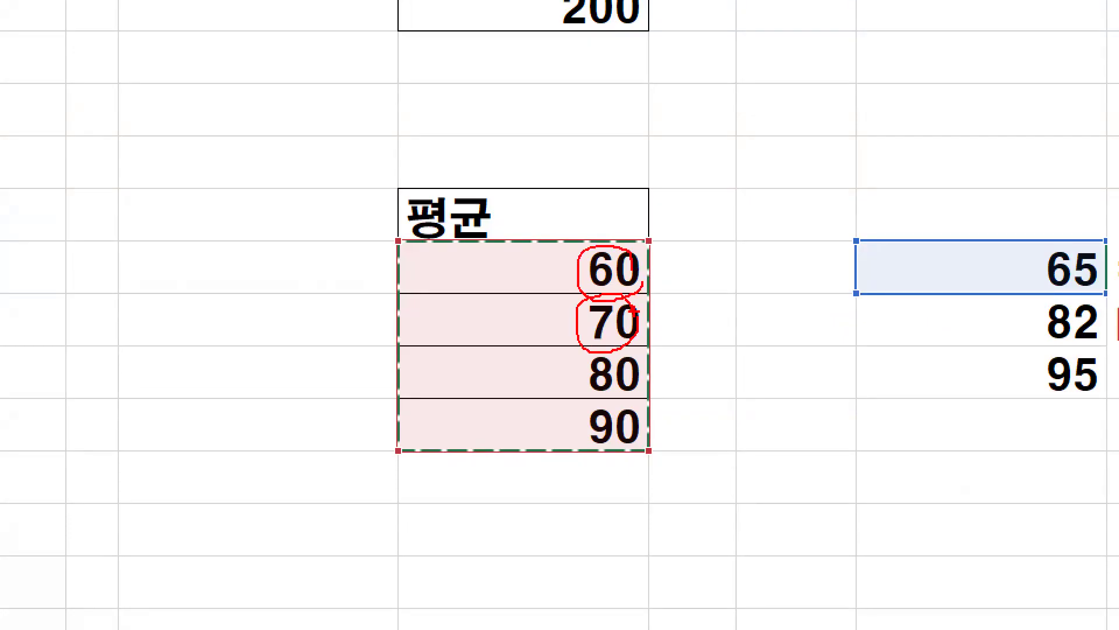
mouse_move(1103, 269)
left_mouse_down()
mouse_move(1096, 287)
mouse_move(1102, 196)
left_mouse_up()
mouse_move(1073, 255)
left_mouse_down()
mouse_move(1073, 265)
mouse_move(1052, 244)
left_mouse_up()
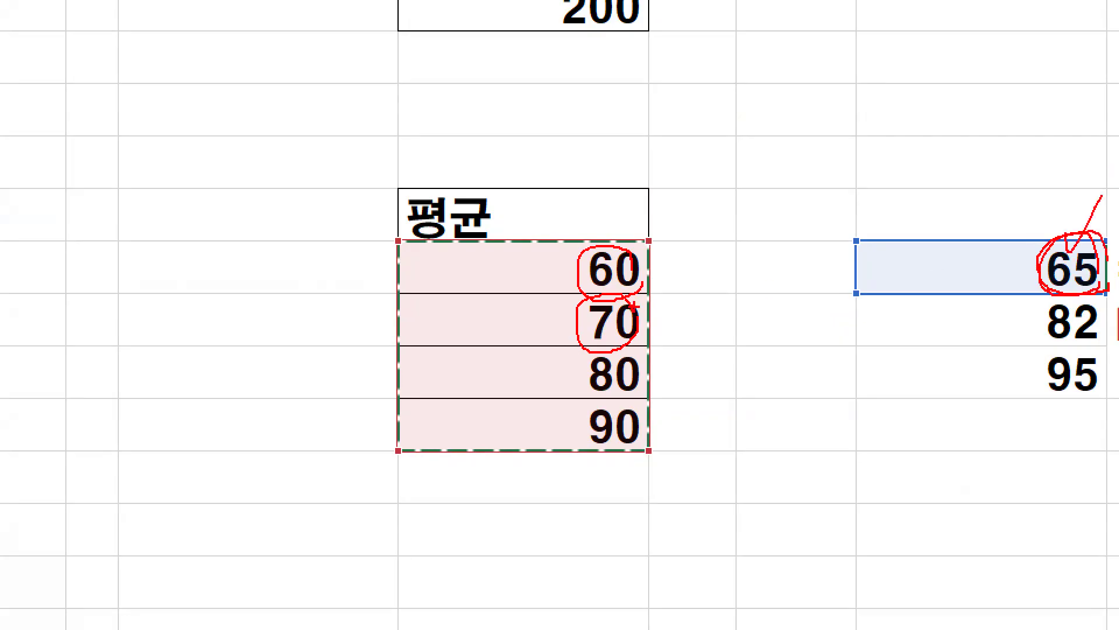
mouse_move(573, 259)
left_mouse_down()
mouse_move(554, 395)
mouse_move(591, 417)
left_mouse_up()
mouse_move(1110, 285)
left_mouse_down()
mouse_move(1076, 292)
mouse_move(1070, 233)
left_mouse_up()
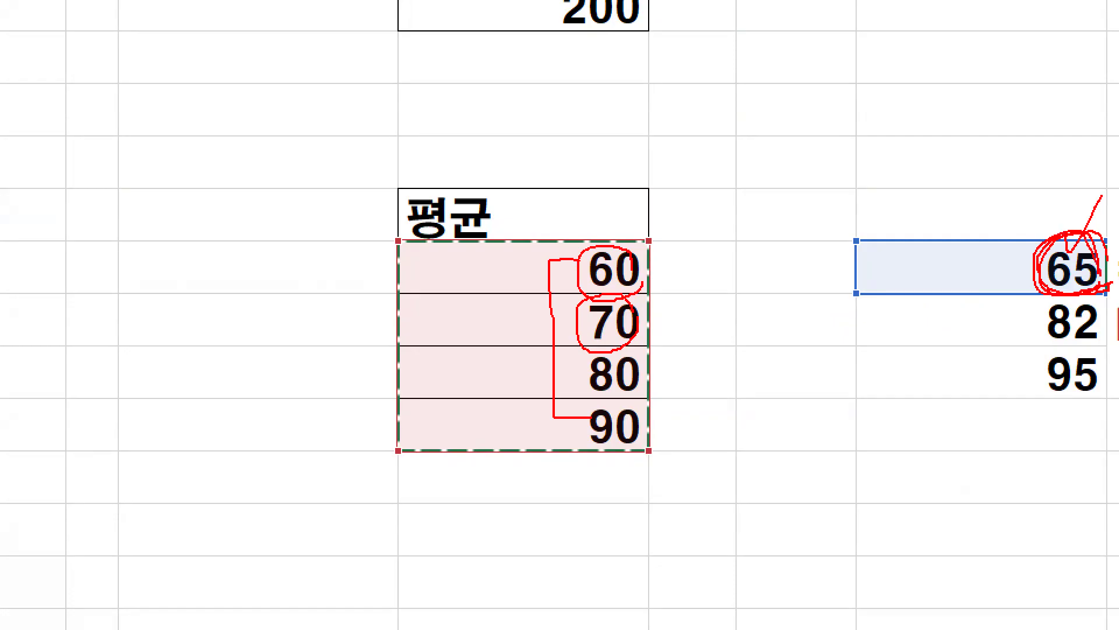
key("Escape")
Complete the Q79 formula with exact-match type 0 as =MATCH(P79,M79:M82,0), briefly crossing out the lookup range
type(",0")
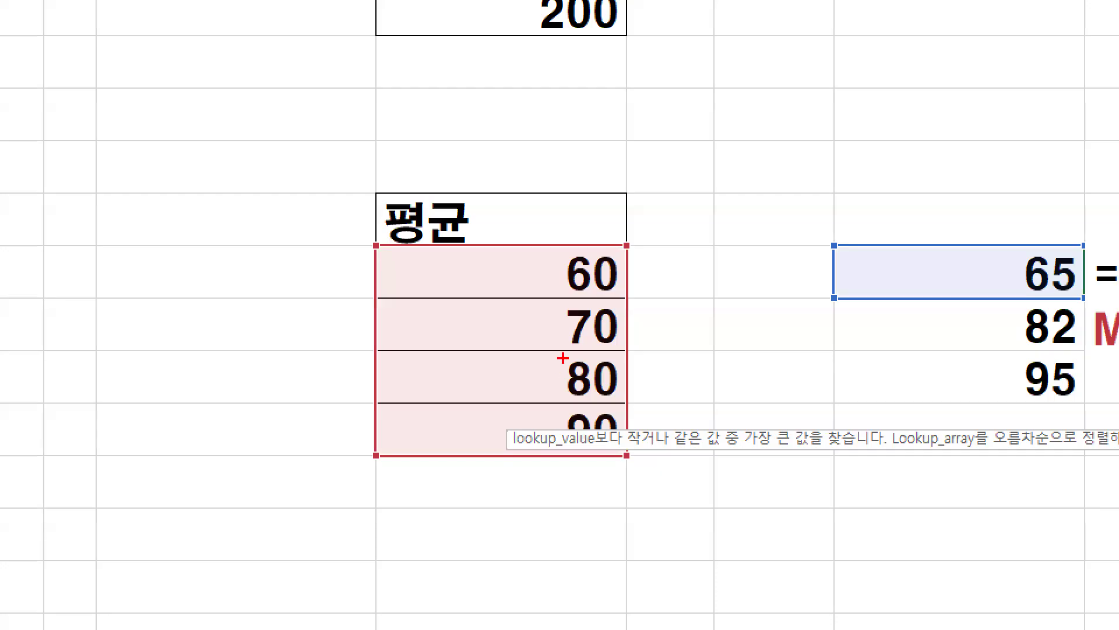
left_click_drag(570, 327, 514, 393)
left_click_drag(521, 352, 551, 423)
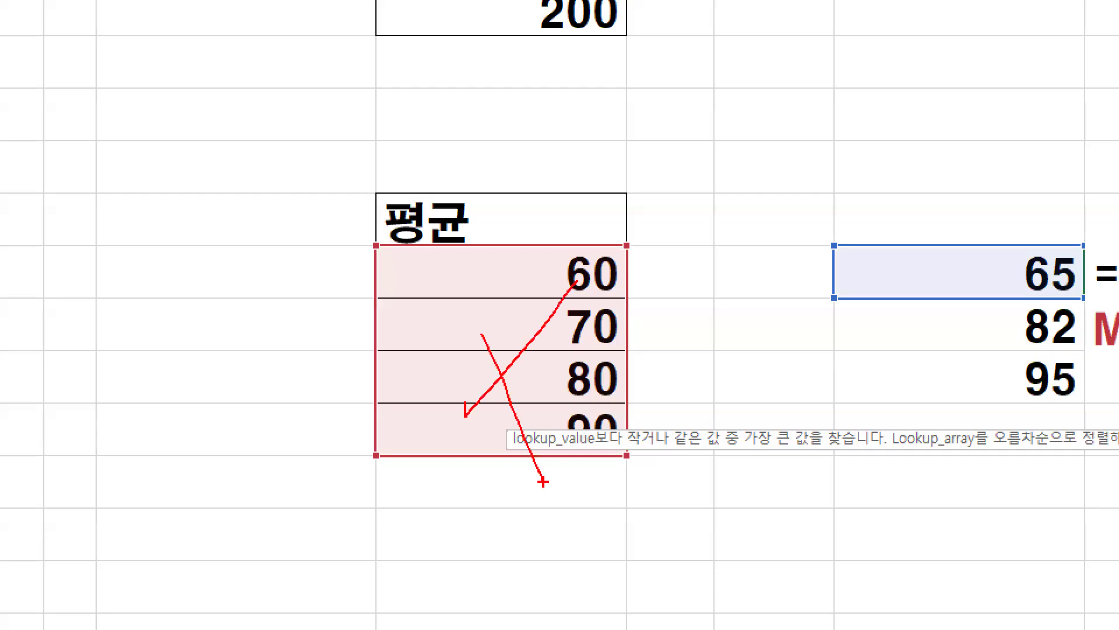
key("Escape")
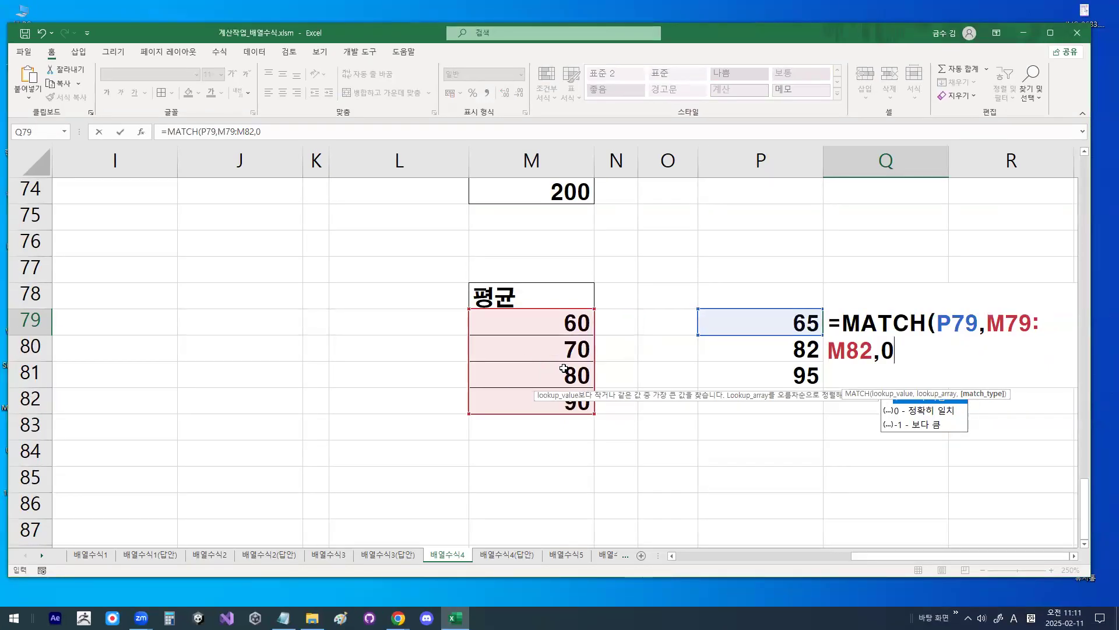
type(")")
key("Return")
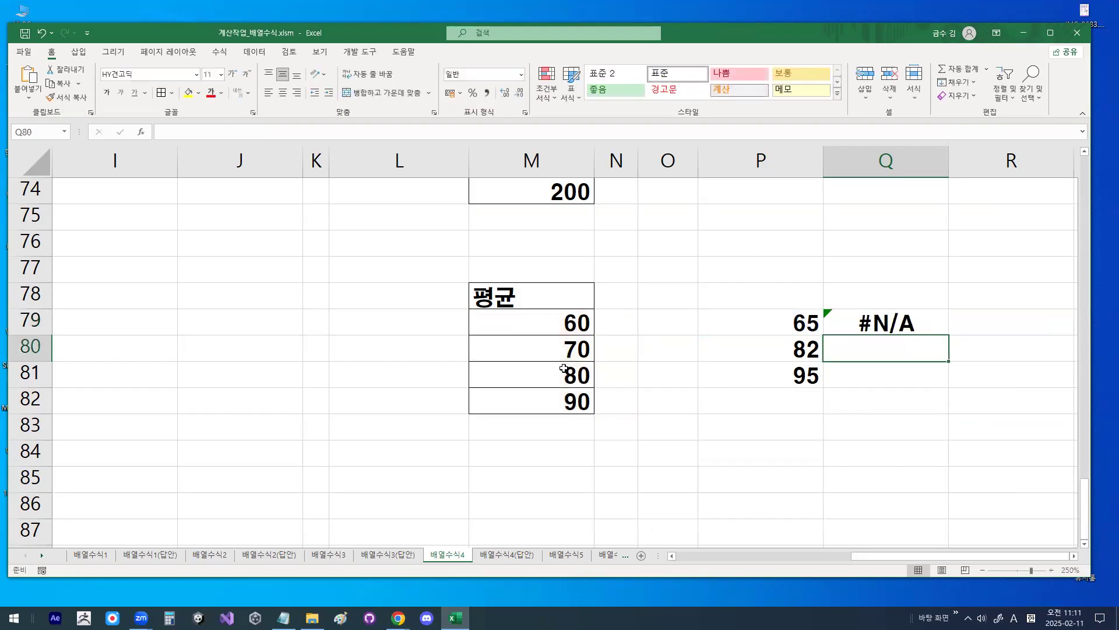
Widen column N and enter the score range 60~69 in N79 beside the value 60
key("Up")
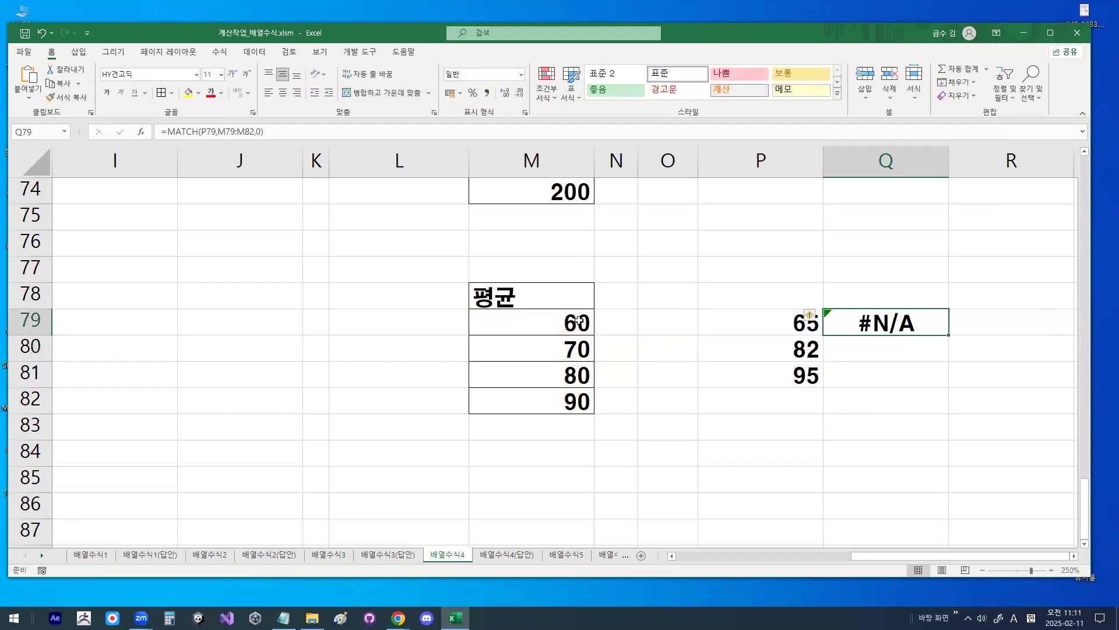
key("Left")
key("Left")
key("Left")
key("Left")
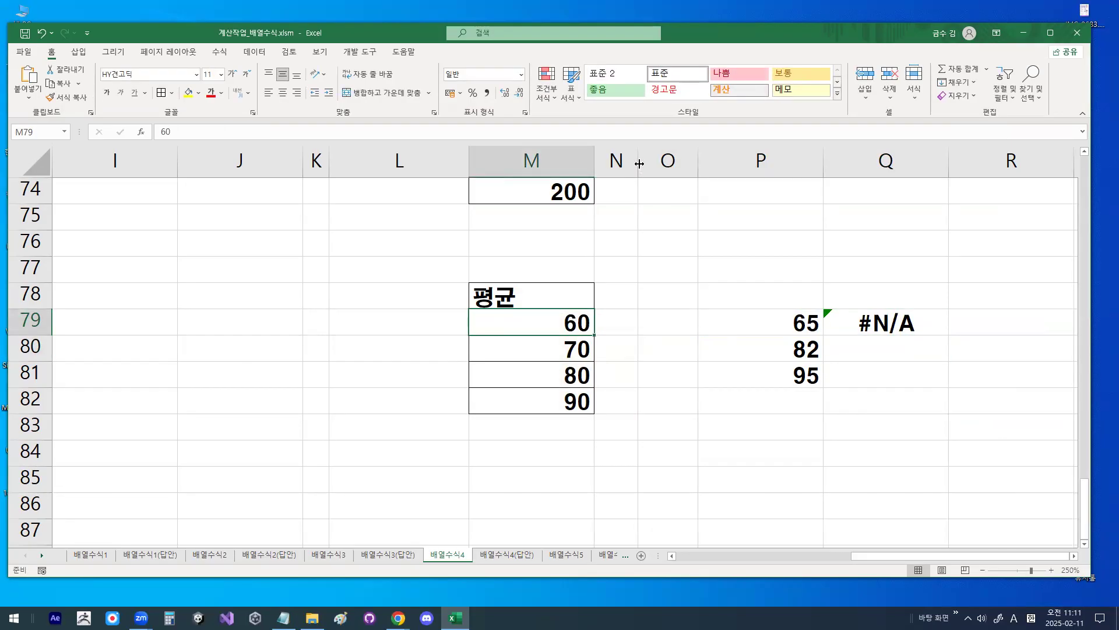
left_click_drag(638, 160, 668, 160)
left_click(619, 321)
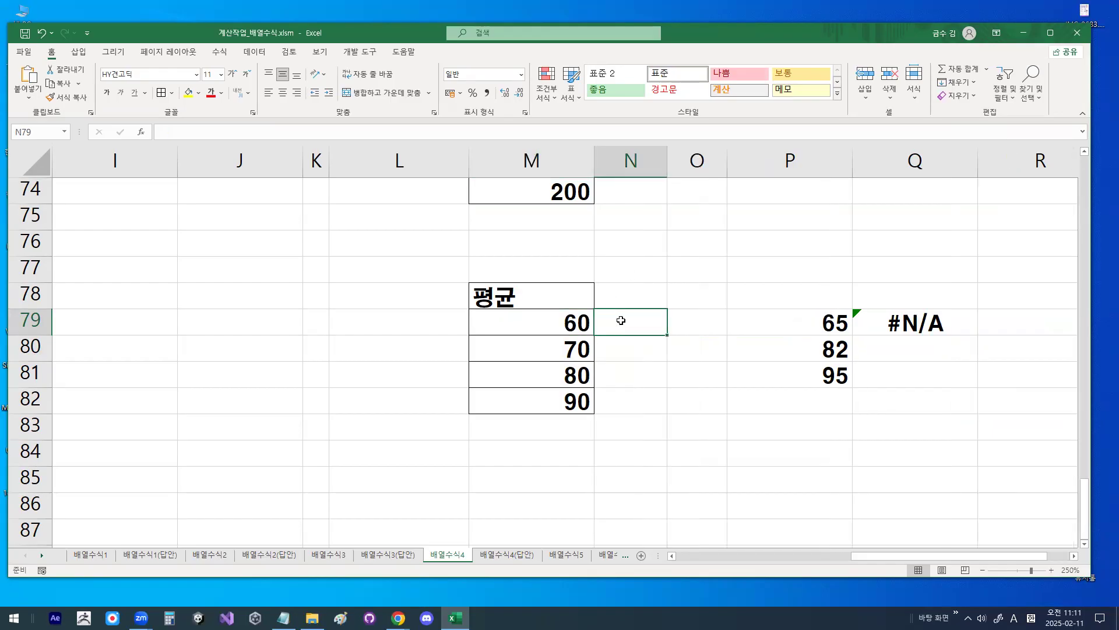
type("60~69")
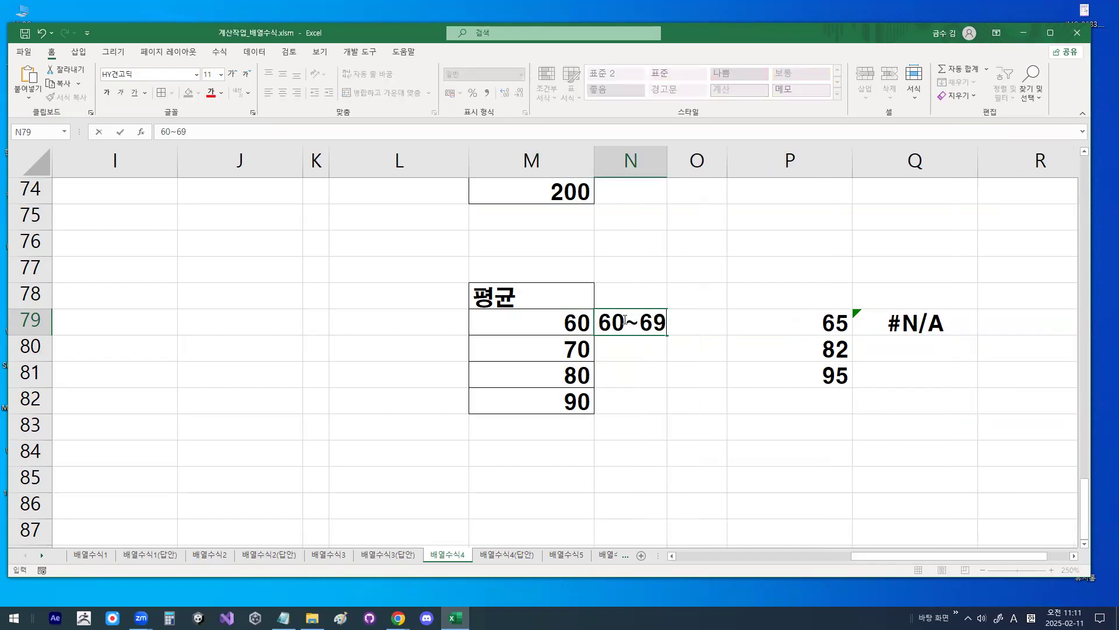
key("Return")
Circle 60 and 70 in the 평균 column, underline the 69 in N79, and clear the annotations
left_click(569, 327)
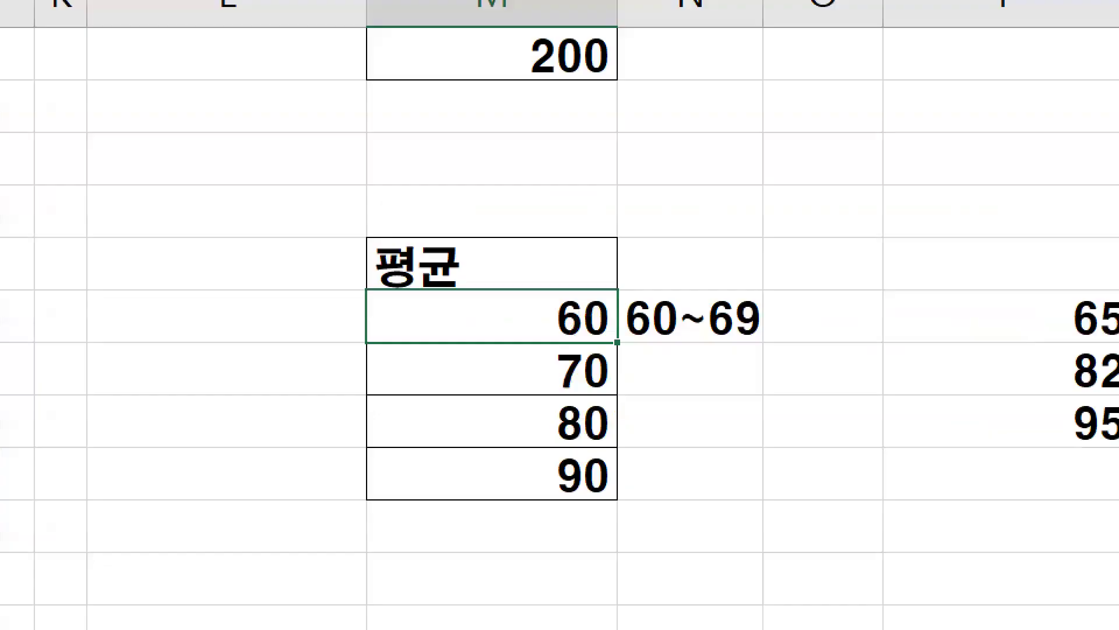
mouse_move(589, 321)
left_mouse_down()
mouse_move(605, 330)
mouse_move(581, 341)
mouse_move(551, 291)
mouse_move(609, 315)
left_mouse_up()
left_click_drag(525, 347, 608, 345)
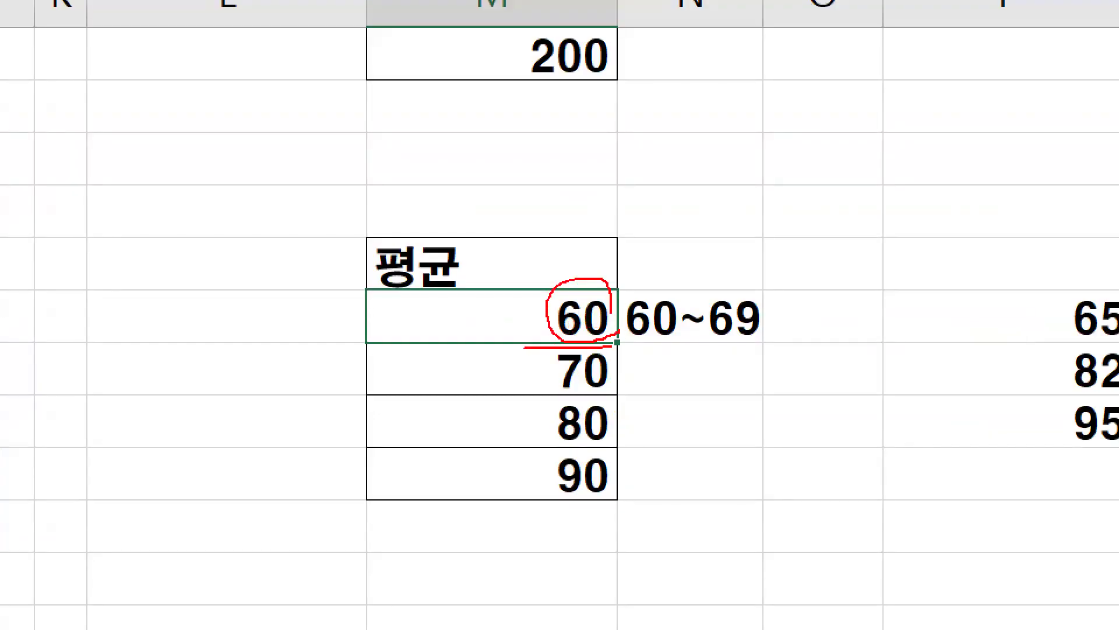
mouse_move(604, 391)
left_mouse_down()
mouse_move(595, 337)
mouse_move(613, 381)
left_mouse_up()
left_click_drag(720, 337, 765, 339)
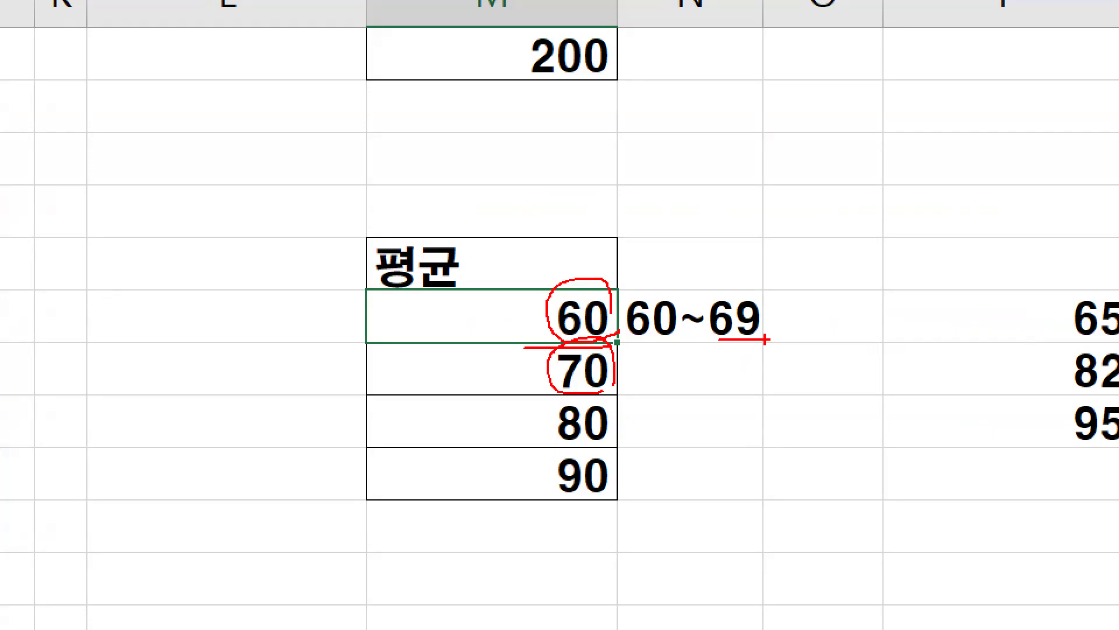
key("Escape")
Enter the score ranges 70~79, 80~89 and 90이상 in N80:N82 beside the 평균 values
left_click(625, 352)
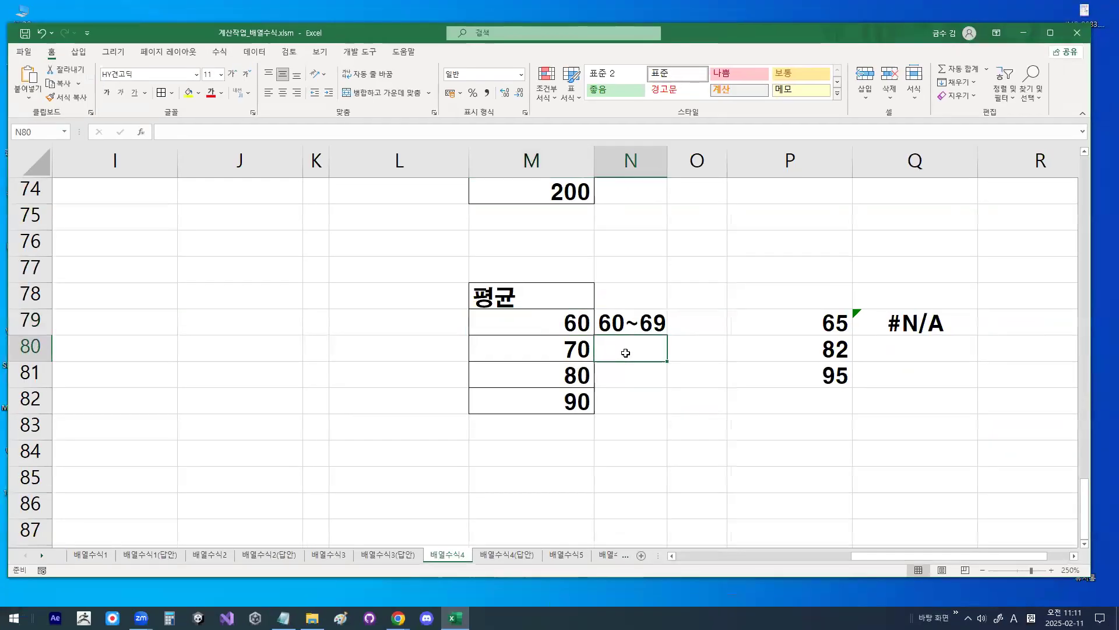
type("70~")
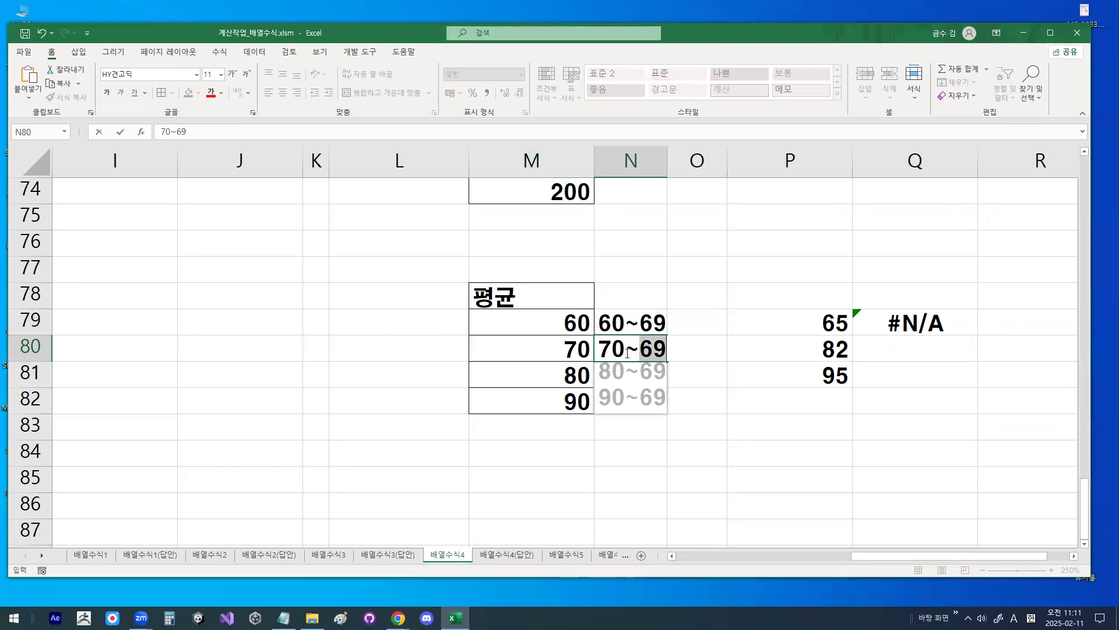
type("79")
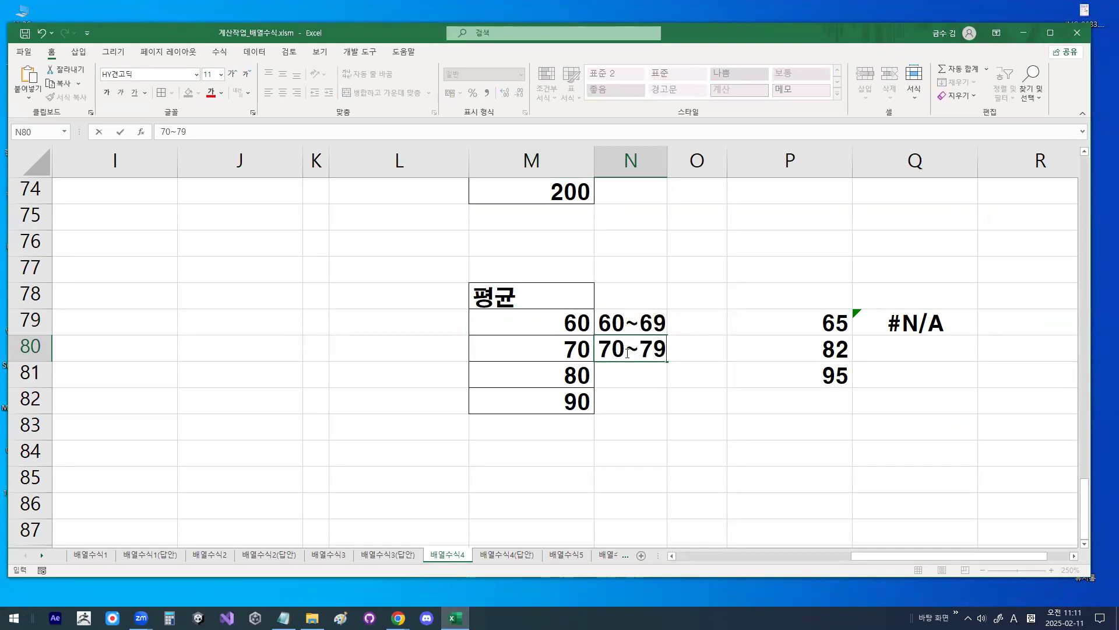
key("Return")
type("80~")
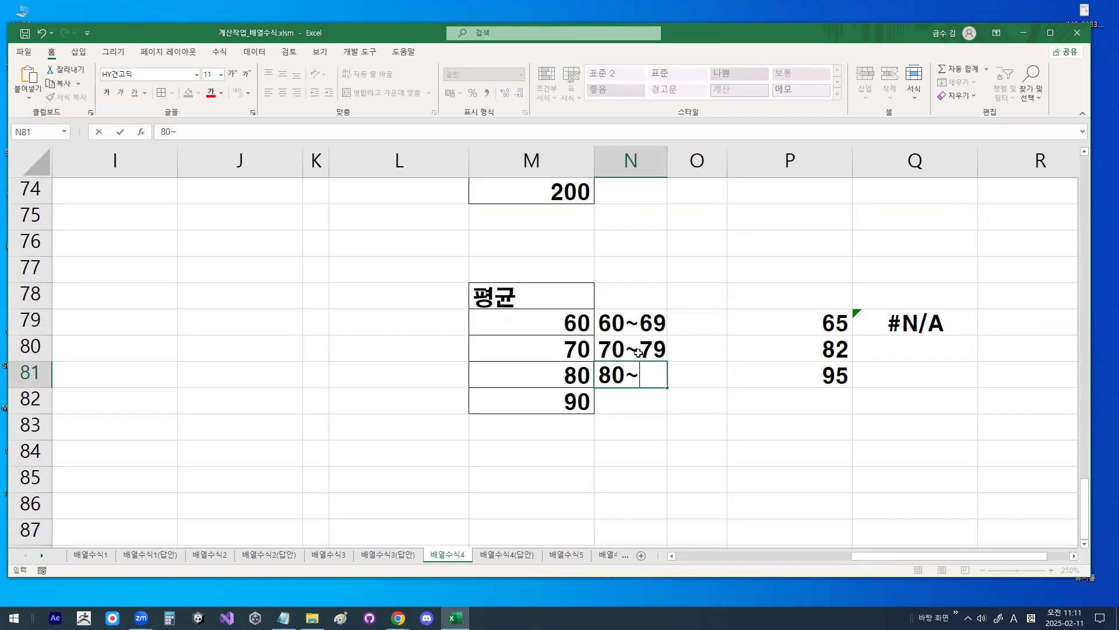
type("89")
key("Return")
type("90DL")
key("BackSpace")
key("BackSpace")
key("Hangul")
type("이상")
key("Return")
Go to the lookup value in P79 and mark up the 평균 values with their score ranges
key("Up")
key("Up")
key("Up")
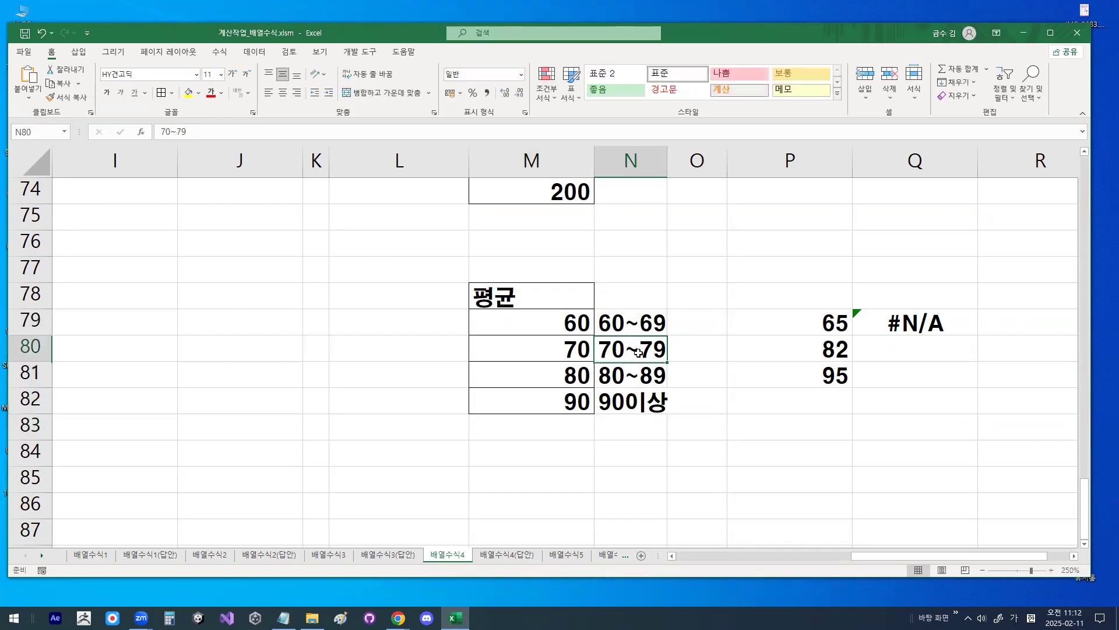
key("Up")
key("Right")
key("Right")
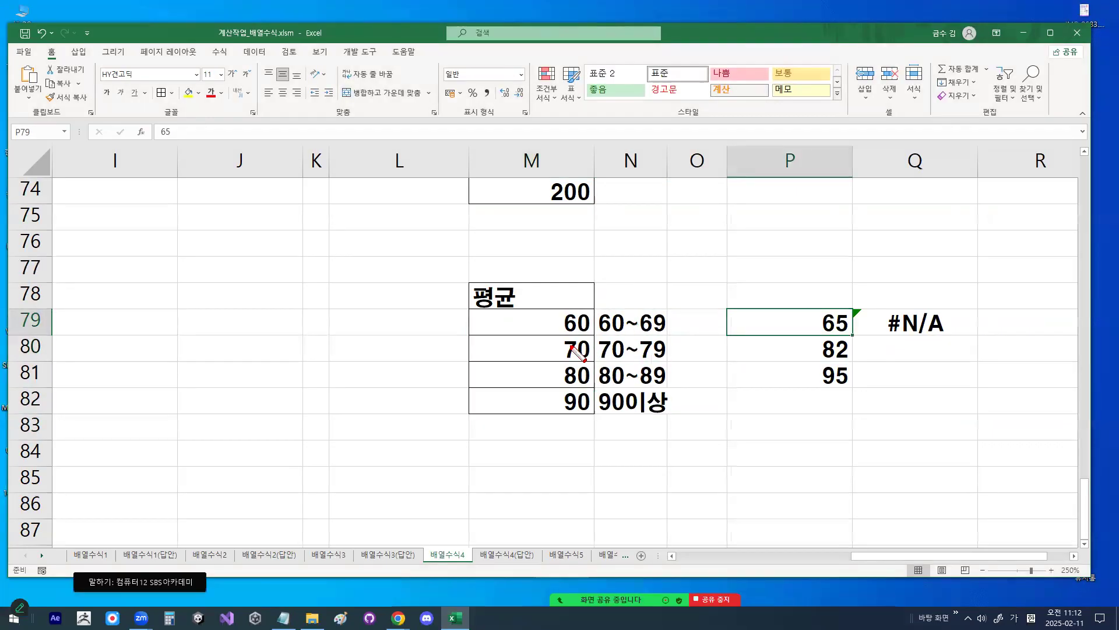
mouse_move(539, 320)
left_mouse_down()
mouse_move(536, 411)
mouse_move(552, 387)
mouse_move(554, 408)
mouse_move(580, 308)
mouse_move(608, 402)
left_mouse_up()
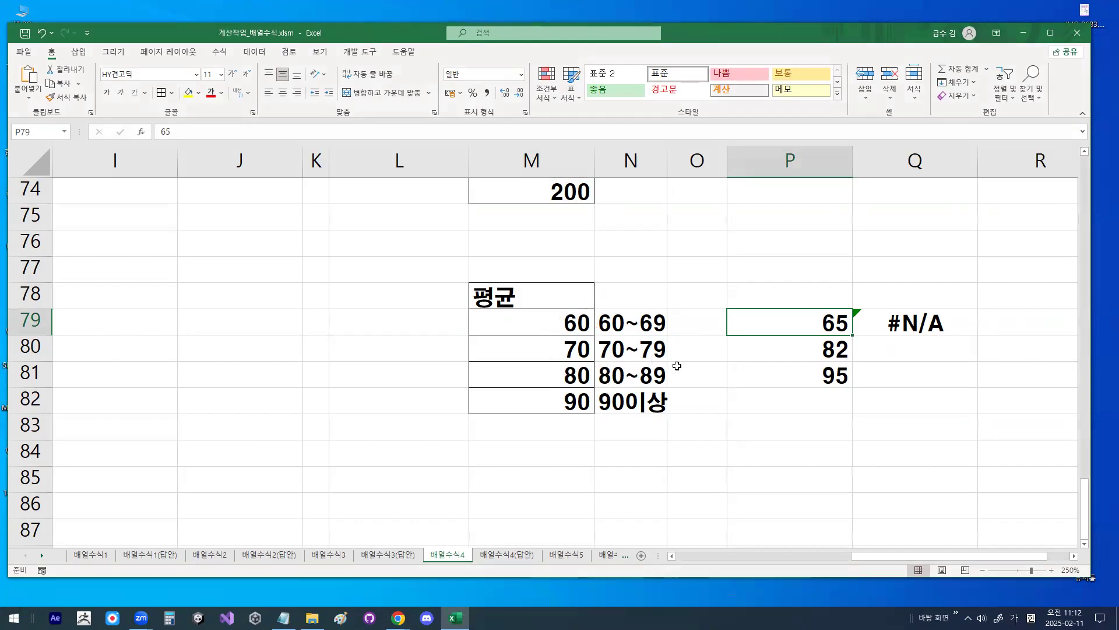
Clear Q79 and start a new MATCH formula there with lookup value P79 and the absolute range $M$79:$M$82
left_click(961, 325)
key("Delete")
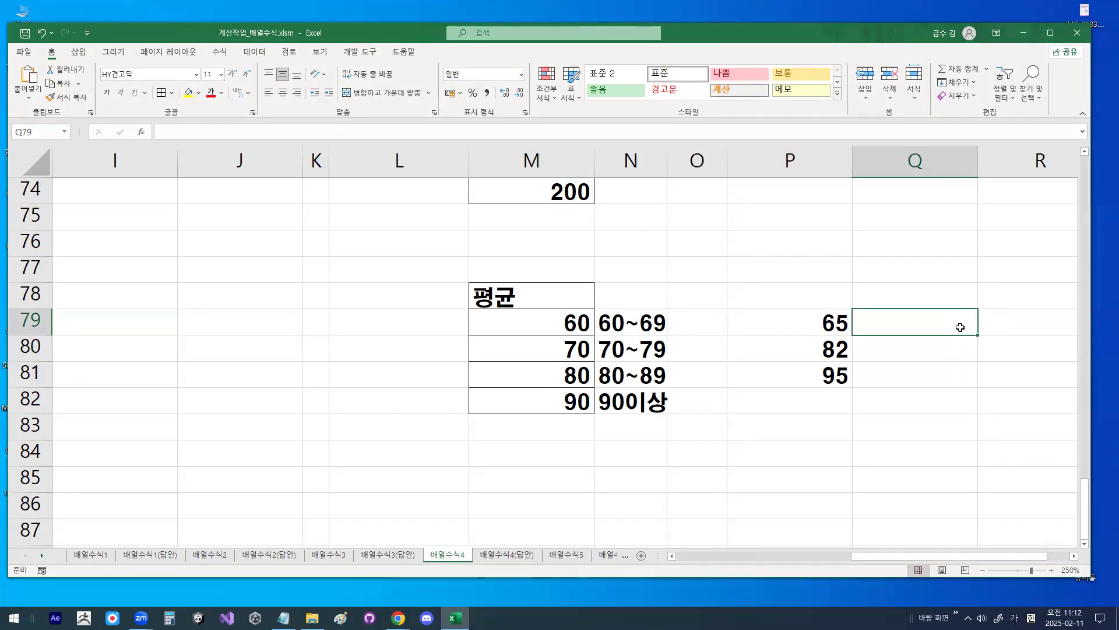
type("=MATCH(")
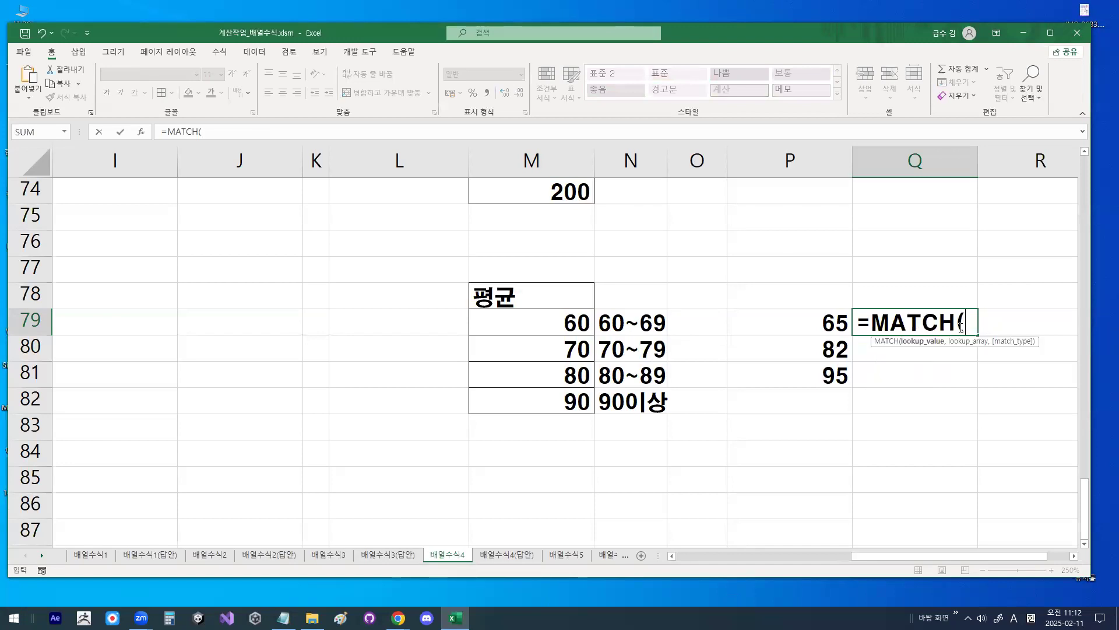
left_click(845, 320)
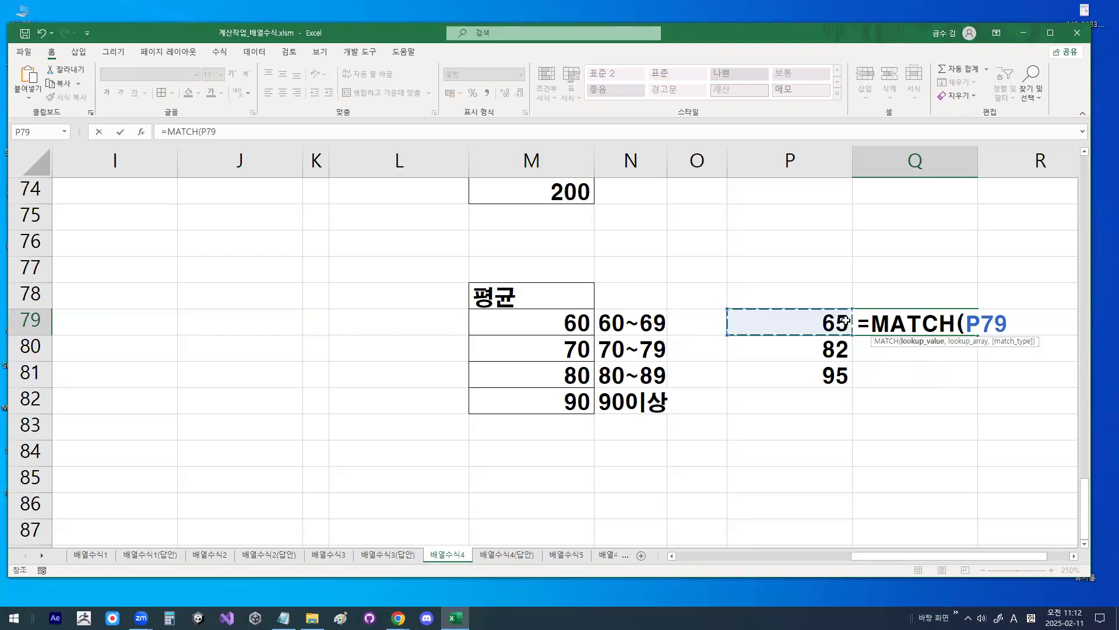
type(",")
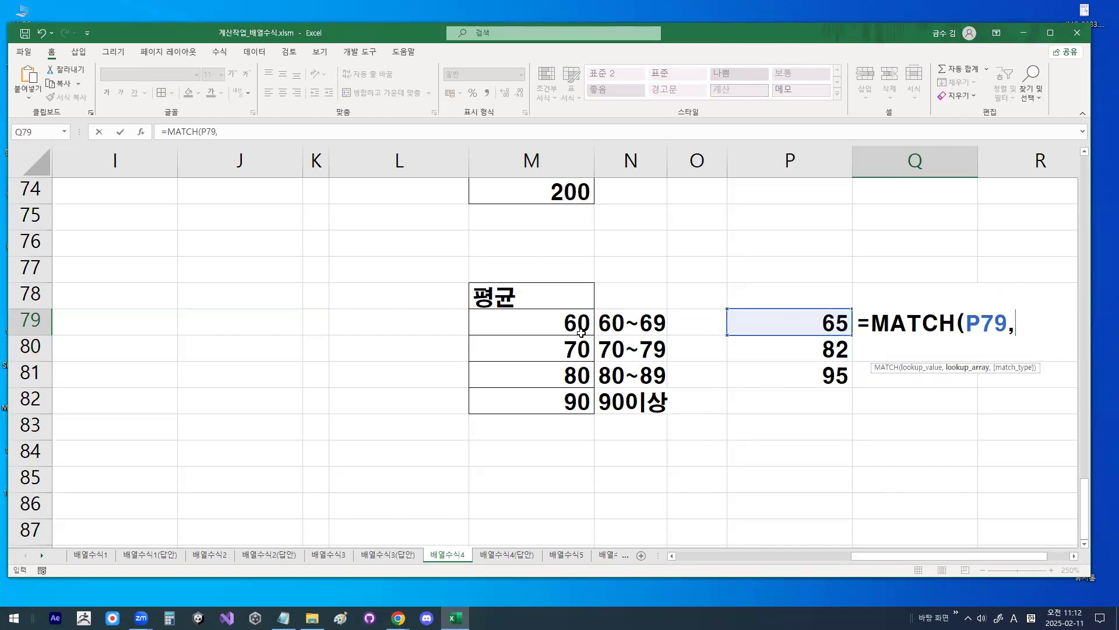
left_click_drag(564, 320, 566, 400)
key("F4")
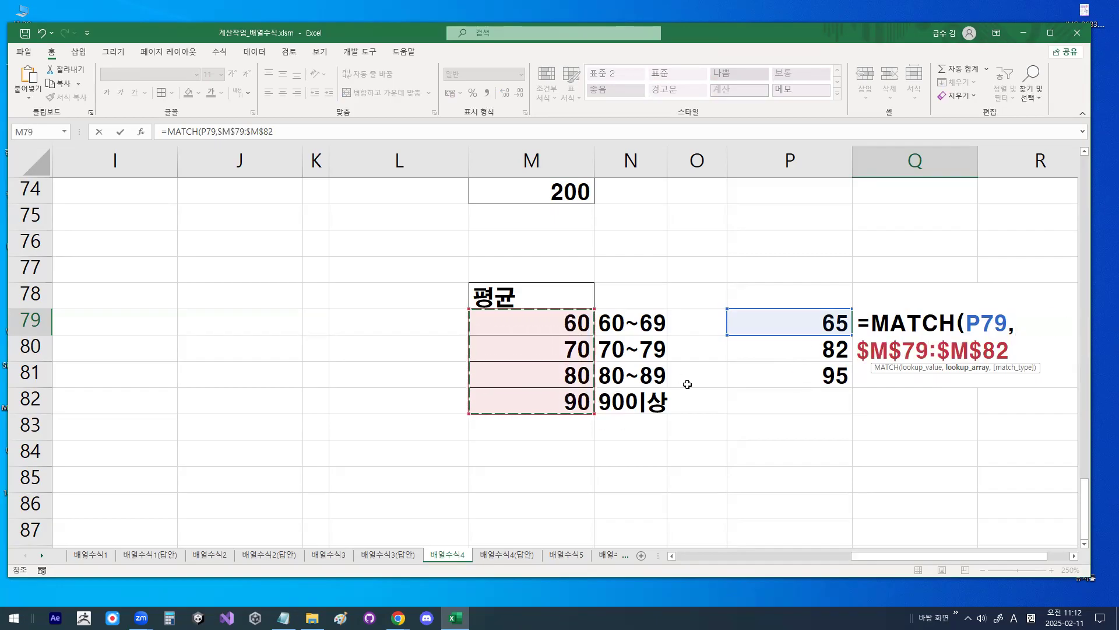
Complete the Q79 formula with match type 1, circling 65, 60 and 60~69 meanwhile, and fill it down to Q81
mouse_move(842, 305)
left_mouse_down()
mouse_move(819, 333)
mouse_move(851, 314)
mouse_move(856, 331)
left_mouse_up()
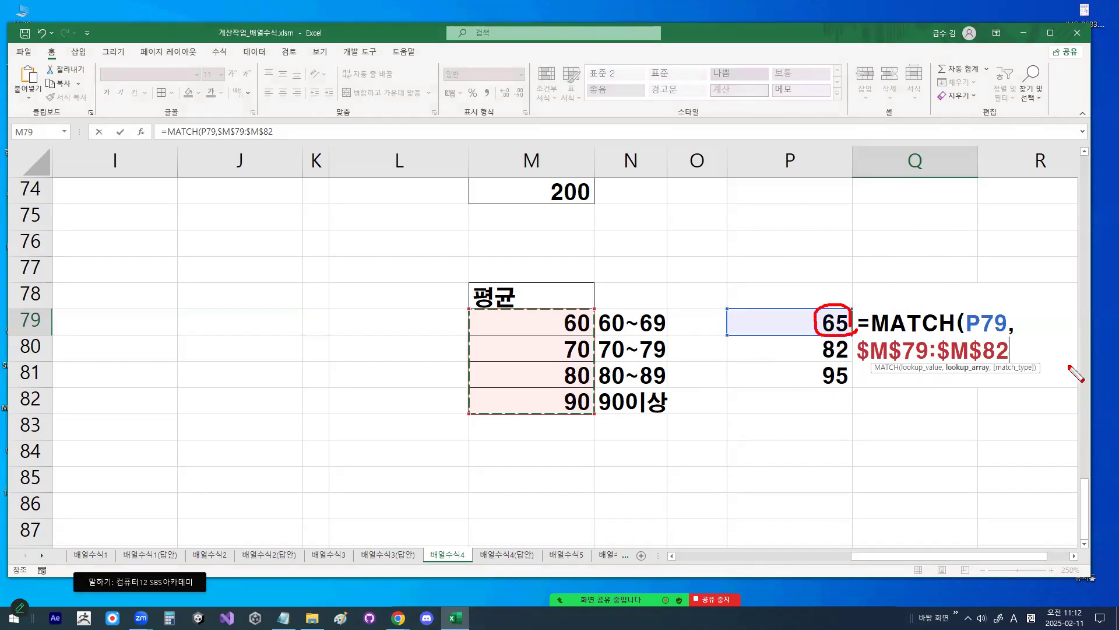
mouse_move(609, 322)
left_mouse_down()
mouse_move(585, 338)
mouse_move(622, 354)
left_mouse_up()
type(",")
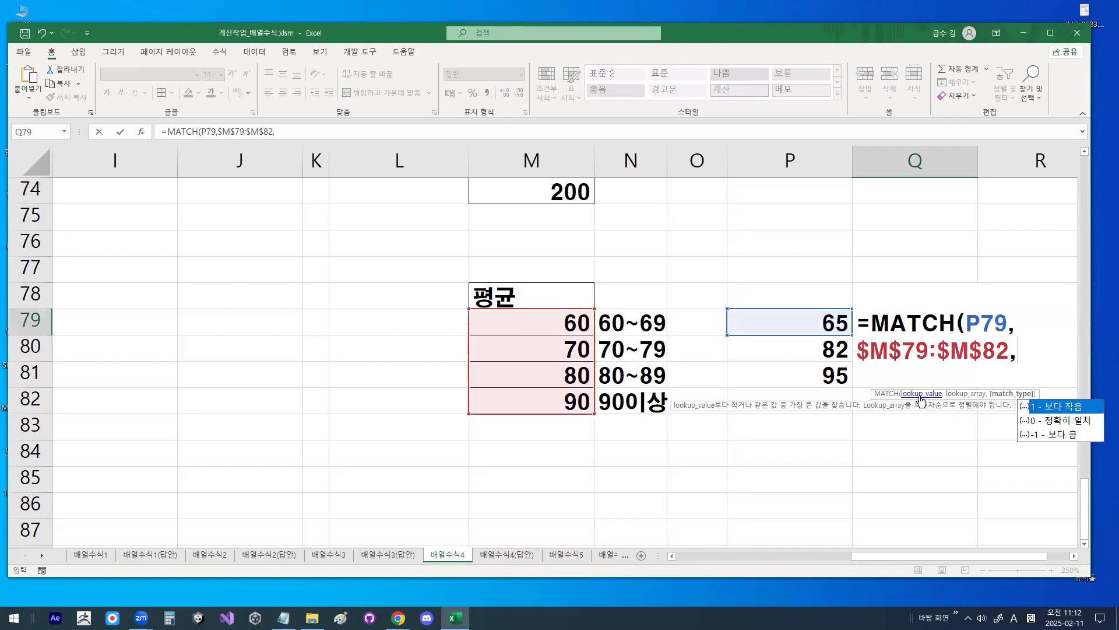
type("1)")
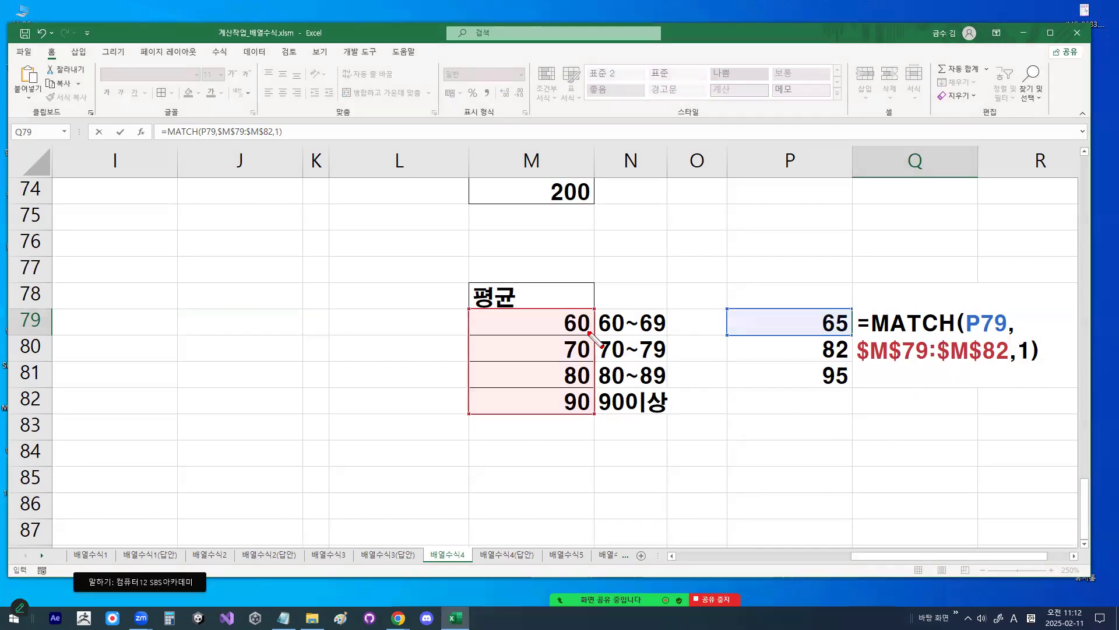
mouse_move(586, 334)
left_mouse_down()
mouse_move(556, 315)
mouse_move(587, 320)
mouse_move(589, 331)
left_mouse_up()
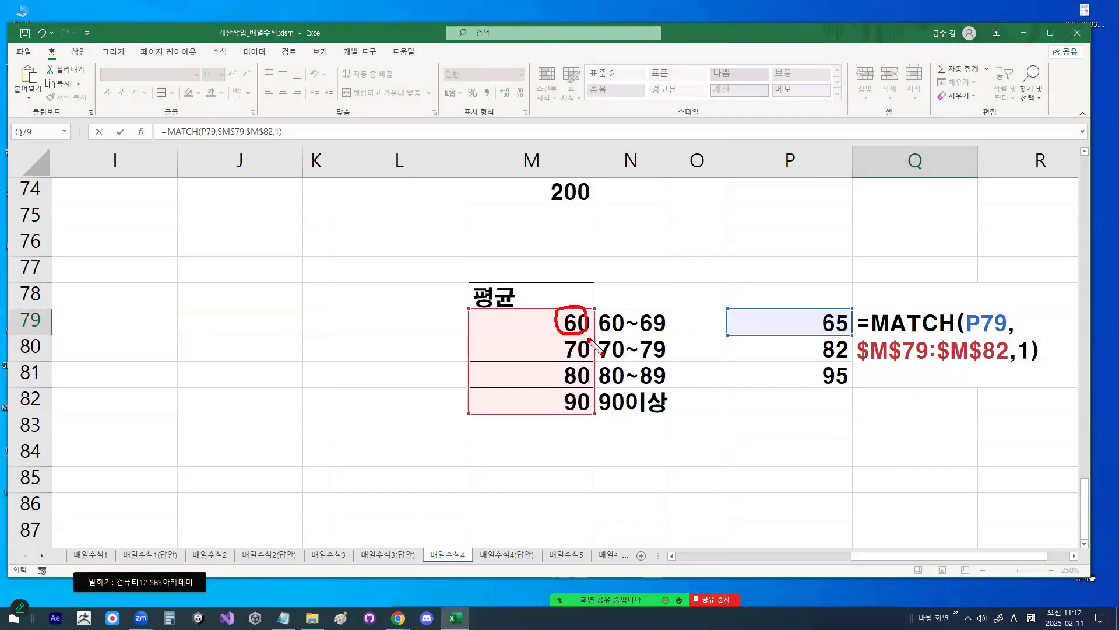
mouse_move(675, 331)
left_mouse_down()
mouse_move(603, 319)
mouse_move(650, 309)
mouse_move(673, 331)
left_mouse_up()
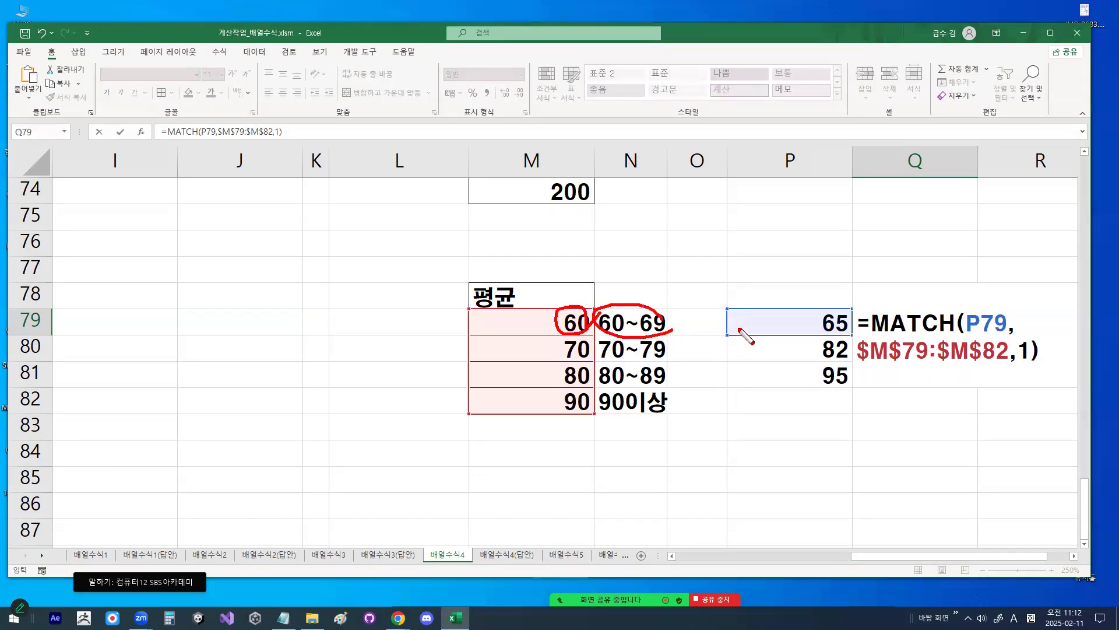
key("Return")
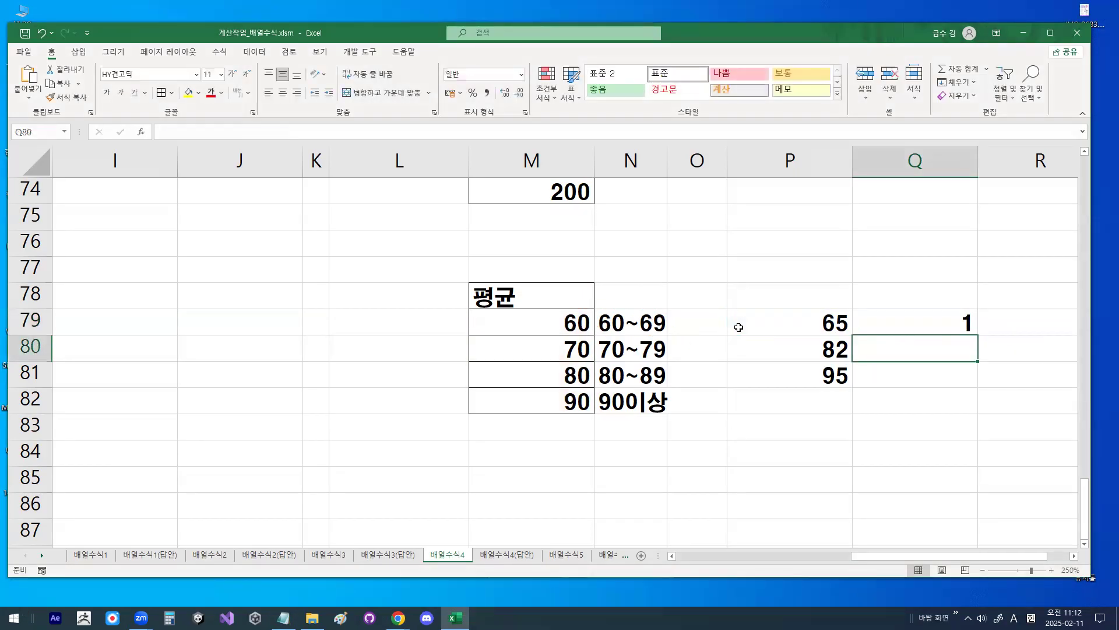
key("Up")
left_click_drag(978, 339, 966, 391)
Compare the Q80 and Q81 results with their lookup values and 평균 entries, circling the 80
left_click(963, 349)
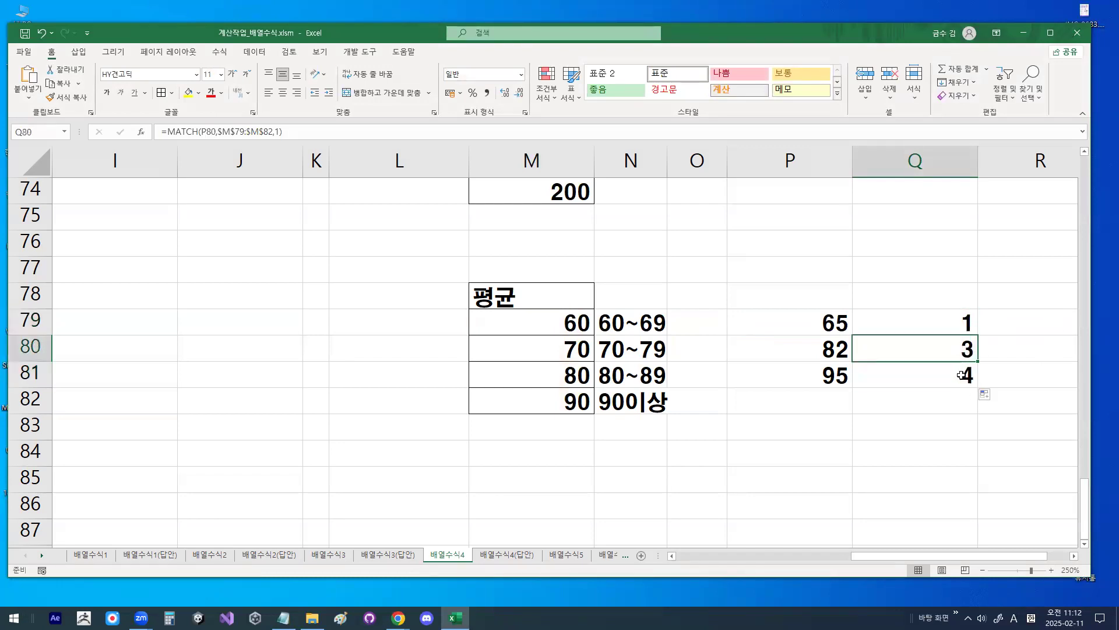
left_click(962, 375)
left_click(840, 352)
left_click(568, 376)
mouse_move(579, 362)
left_mouse_down()
mouse_move(544, 391)
mouse_move(598, 375)
left_mouse_up()
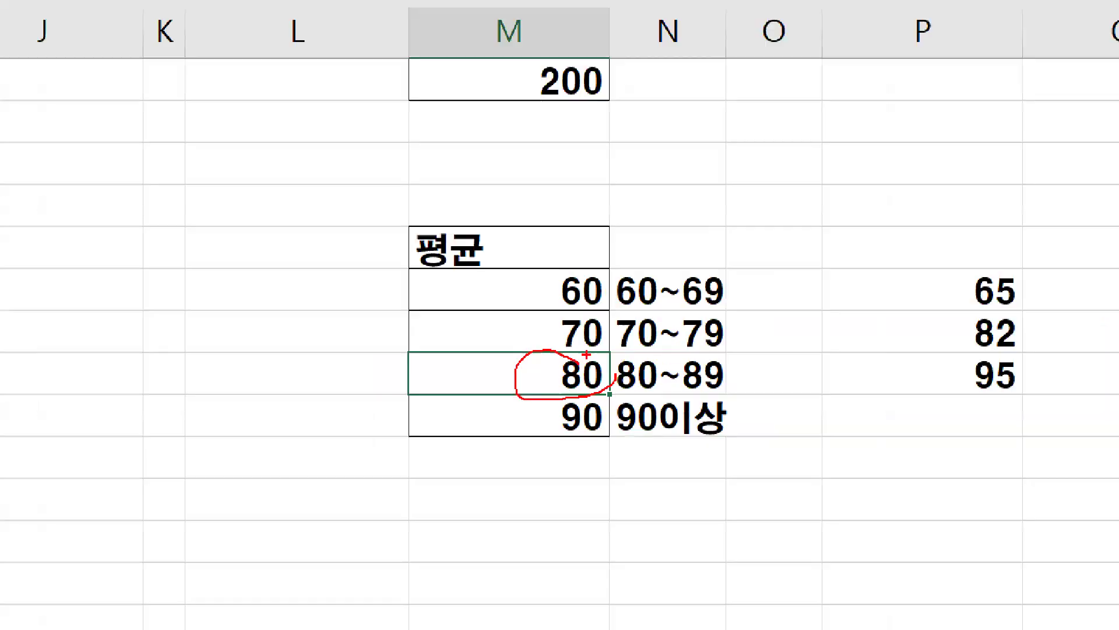
left_click(574, 418)
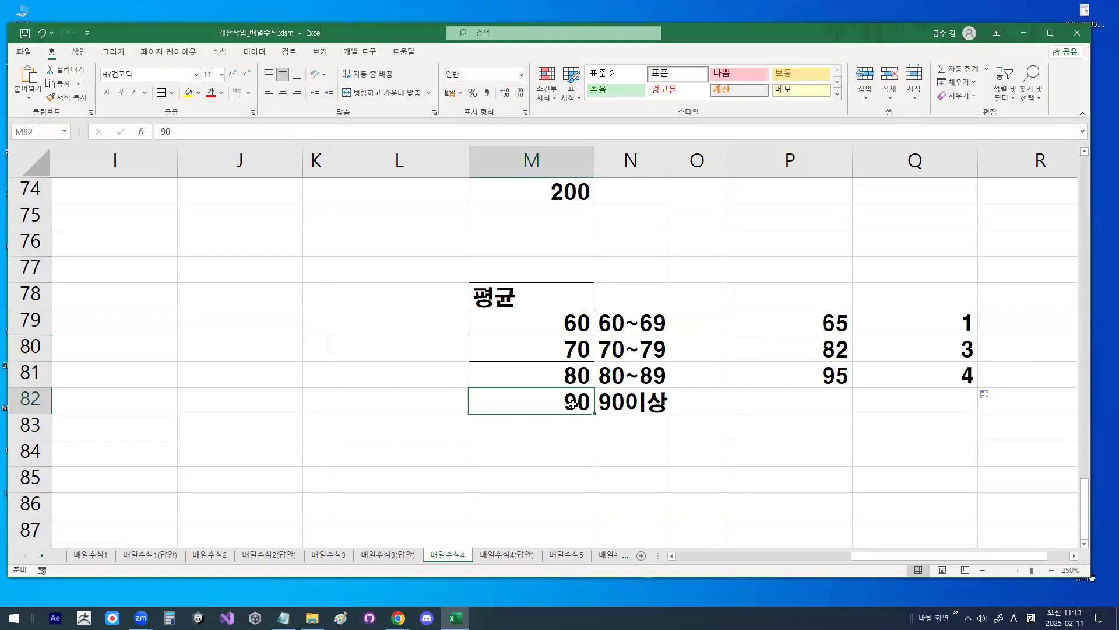
left_click(942, 382)
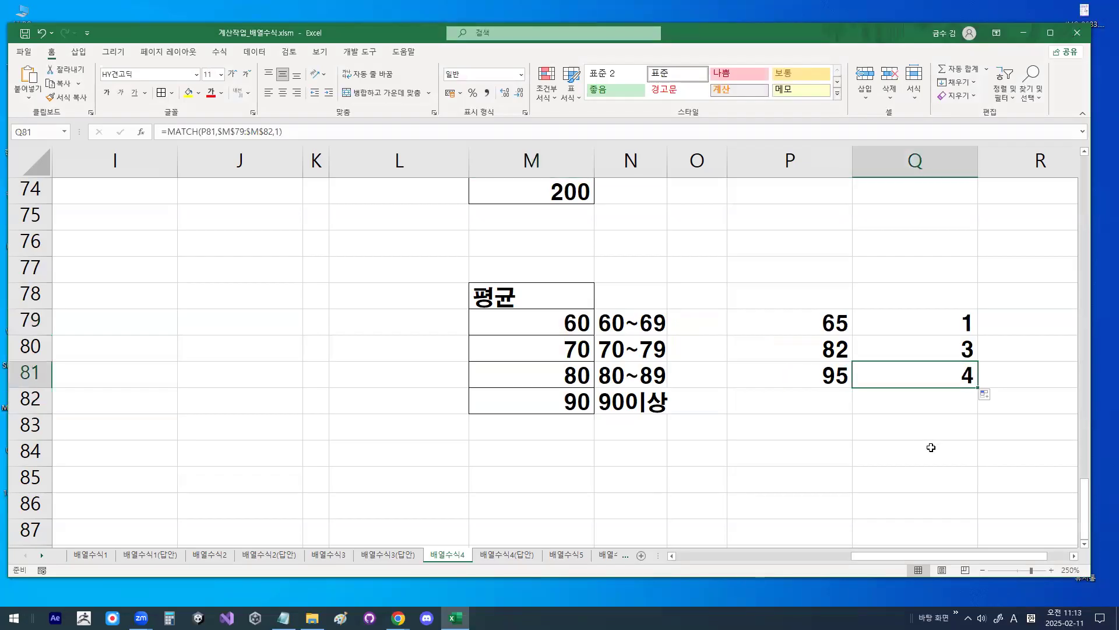
Go through the 평균 values one by one from M79 to M82, ending with the whole range selected
left_click(541, 326)
left_click(546, 357)
left_click(547, 379)
left_click(550, 405)
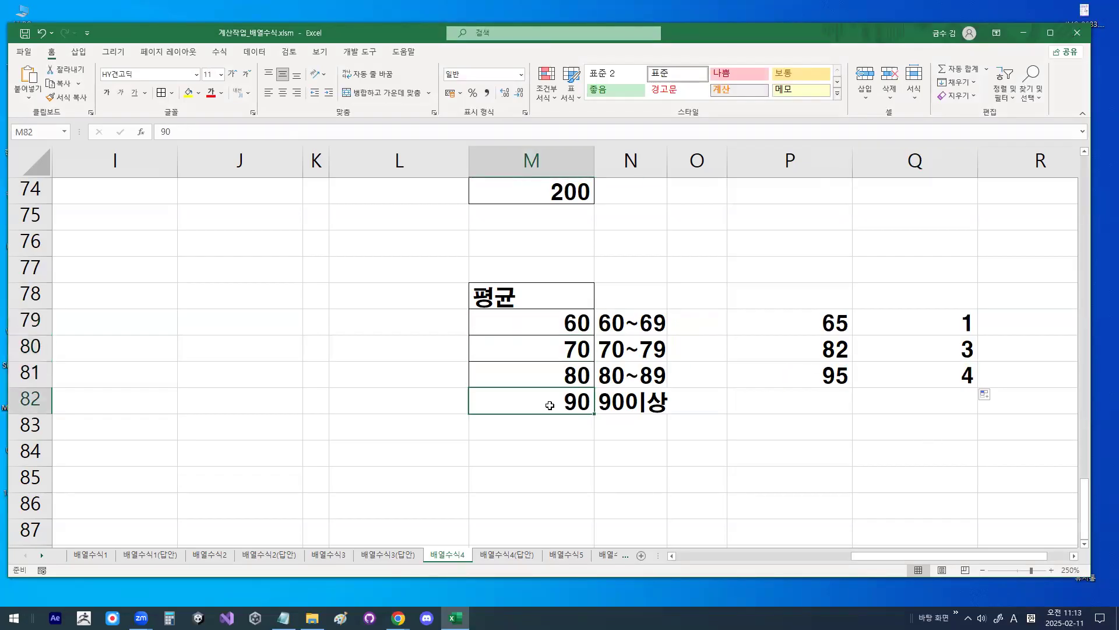
left_click_drag(547, 323, 549, 402)
Switch to the Notepad notes, highlight 숫자데이터, 오름차순 and match options 1 and -1, and return to the worksheet
left_click(283, 617)
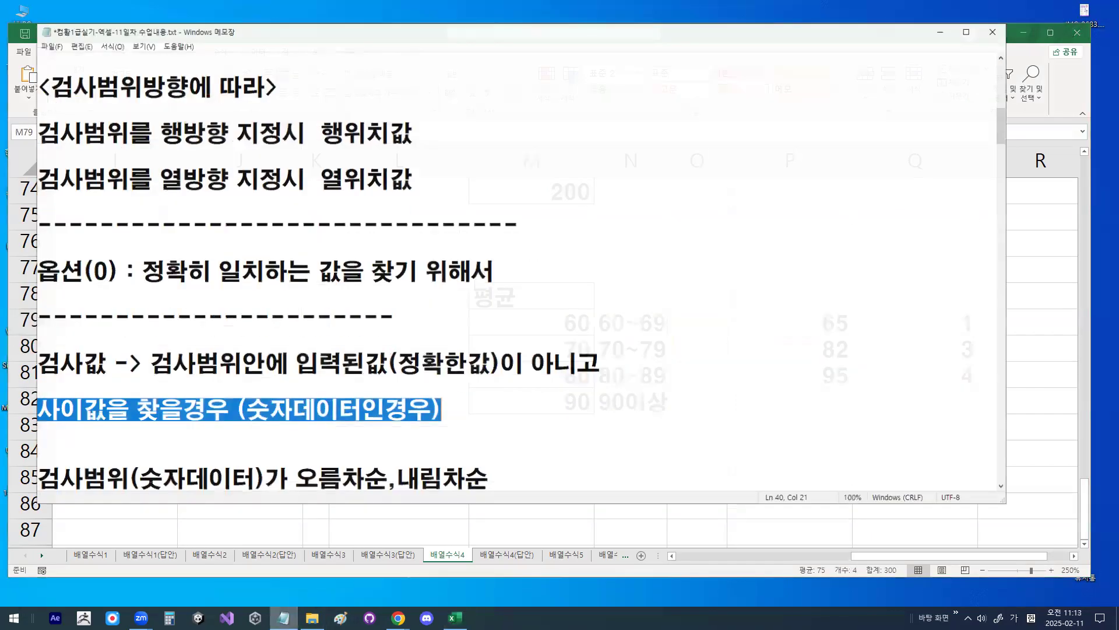
scroll(326, 416, "down", 1)
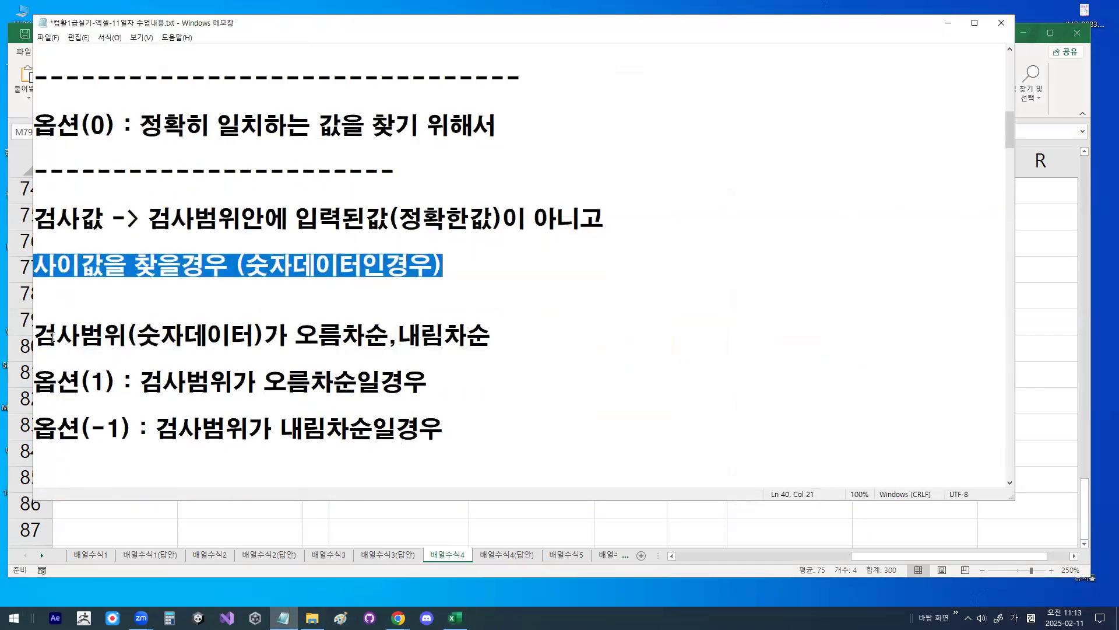
left_click_drag(44, 334, 254, 333)
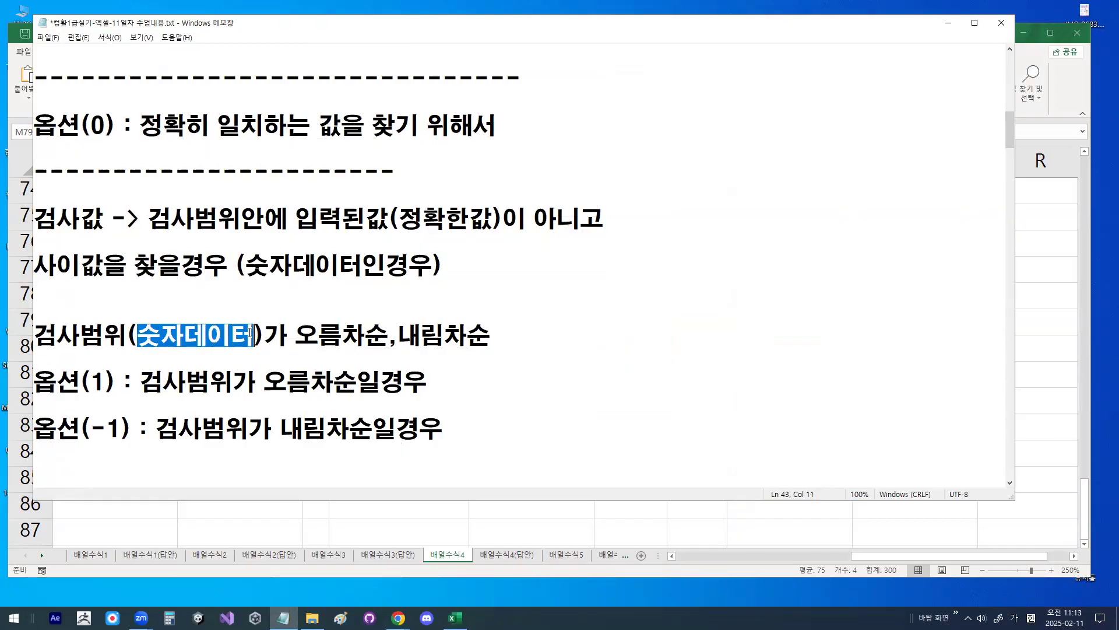
left_click(300, 333)
left_click_drag(299, 333, 384, 335)
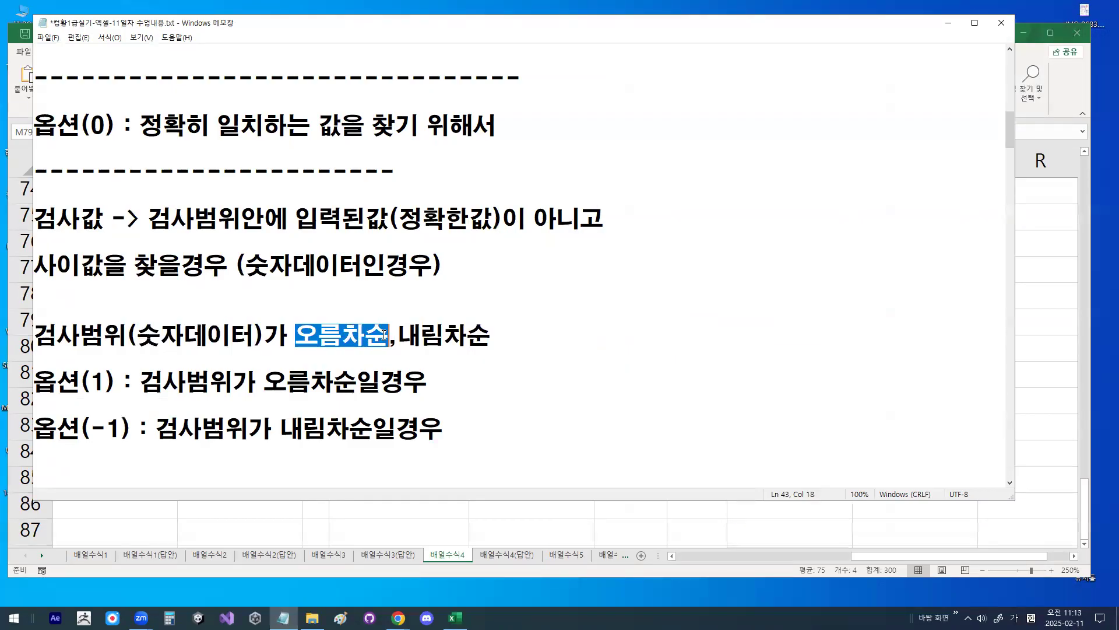
double_click(104, 382)
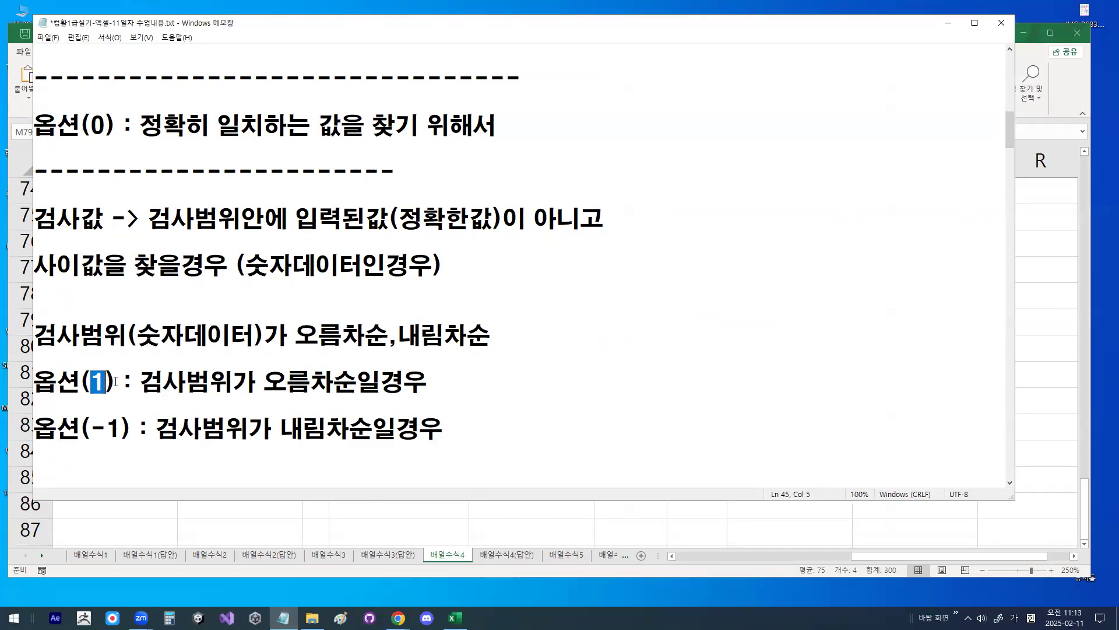
left_click_drag(91, 428, 128, 429)
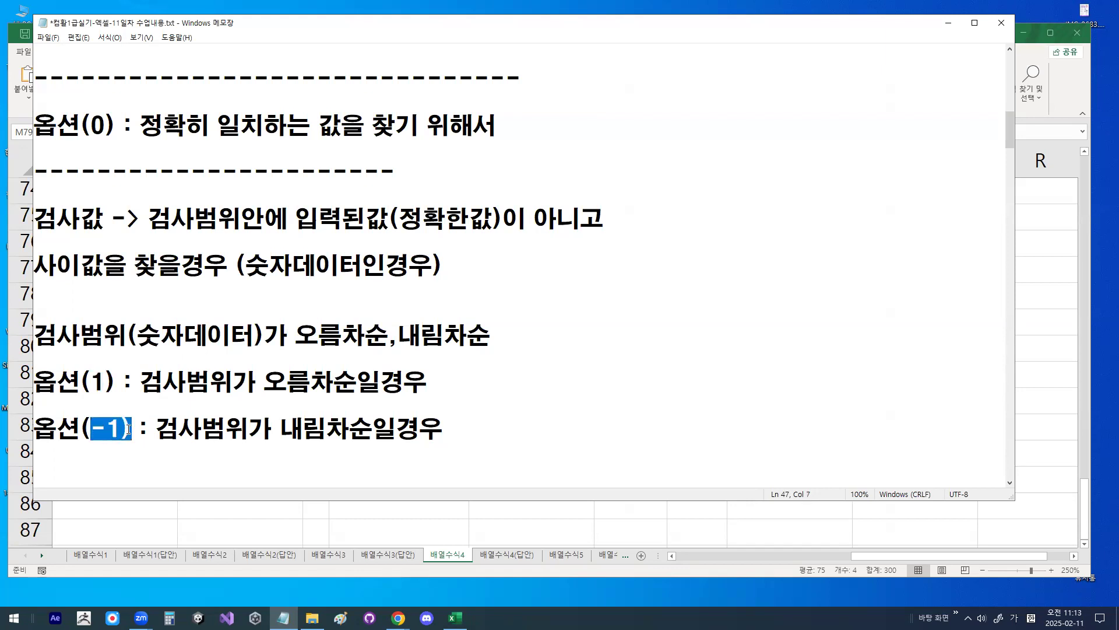
left_click(949, 23)
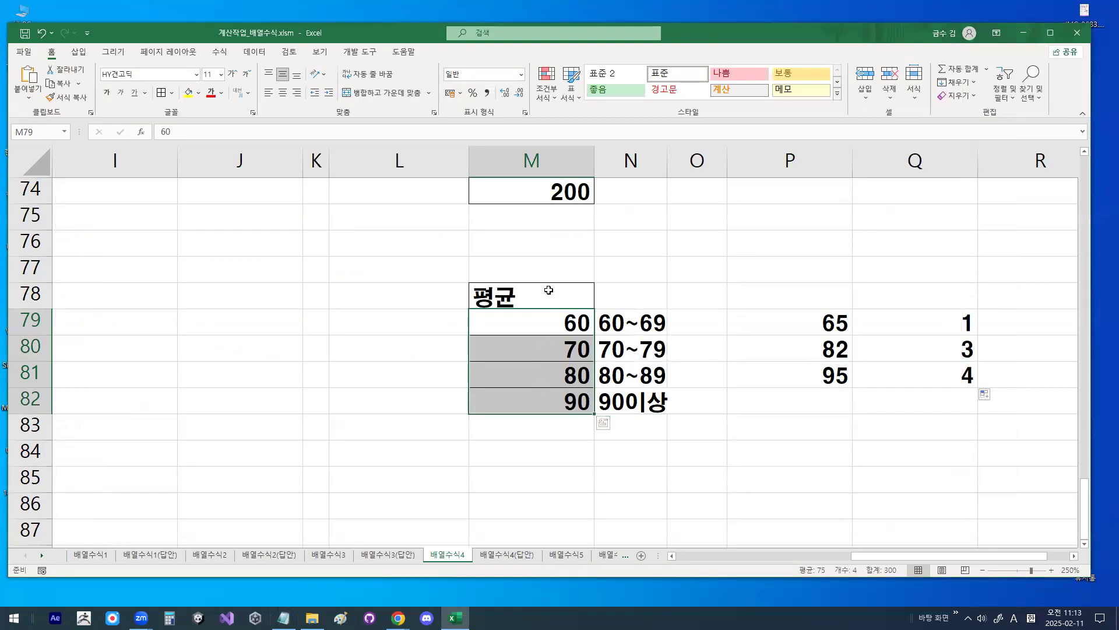
Clear the score ranges in N79:N82 and enter the 평균 values in descending order 90, 80, 70, 60 in M79:M82
left_click_drag(629, 323, 638, 395)
key("Delete")
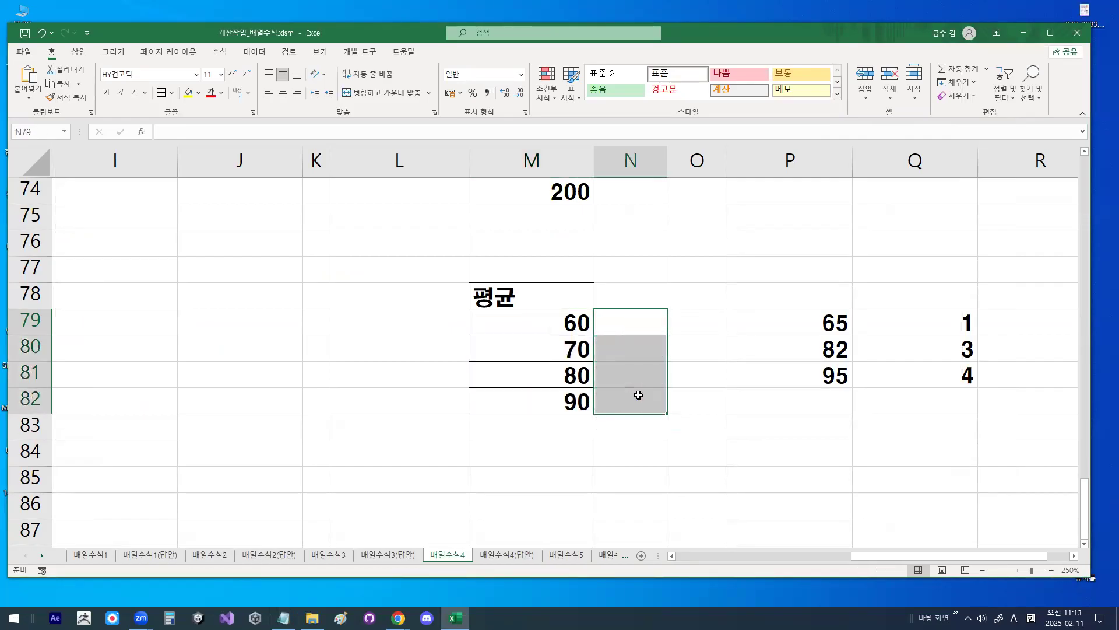
key("Left")
type("90")
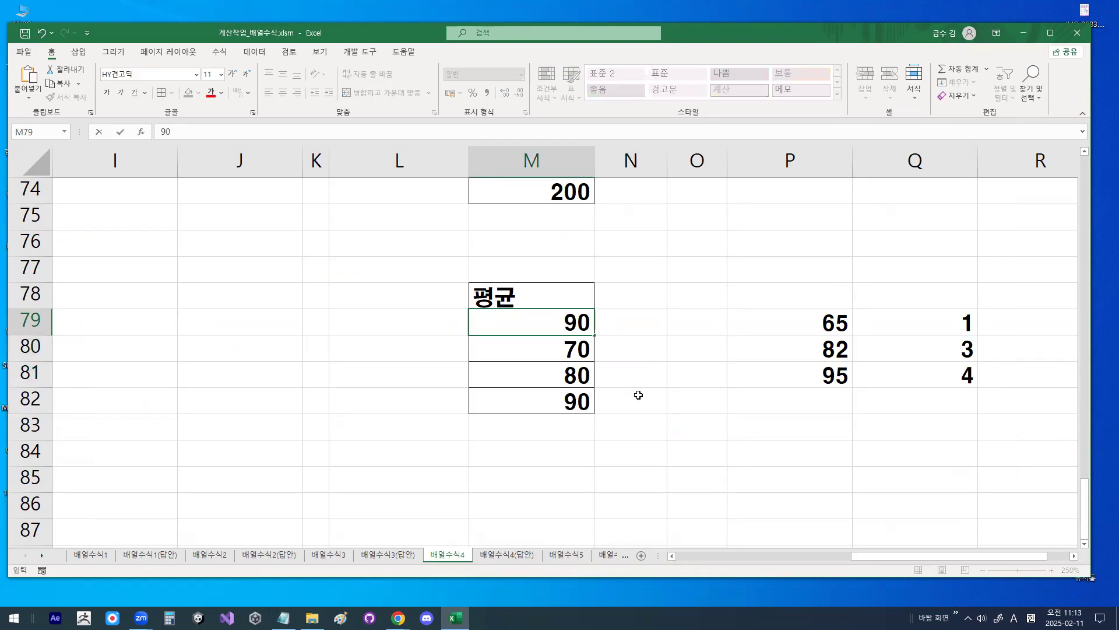
key("Return")
type("80")
key("Return")
type("70")
key("Return")
type("60")
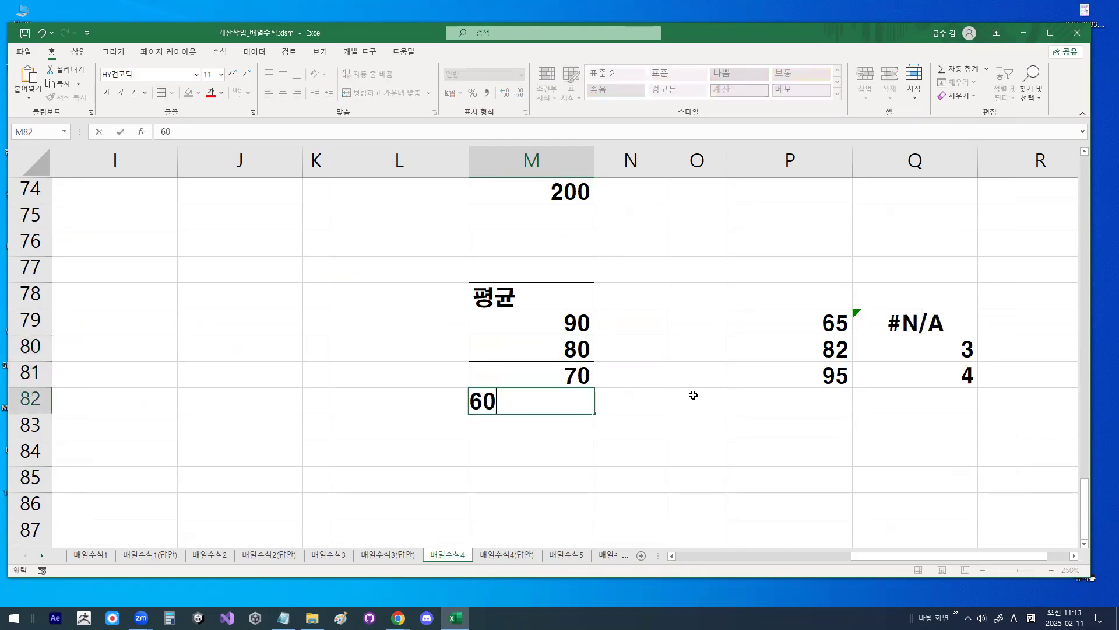
key("Return")
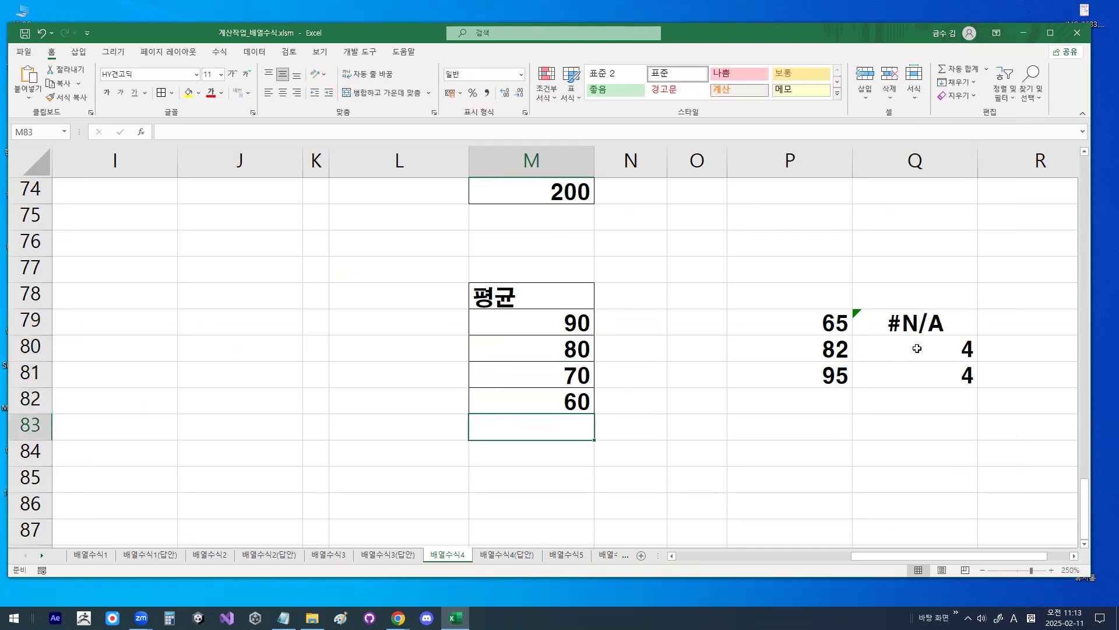
Circle the 평균 values 90, 80, 70 and 60 in M79:M82 one by one to examine their descending order
left_click(896, 363)
left_click(557, 321)
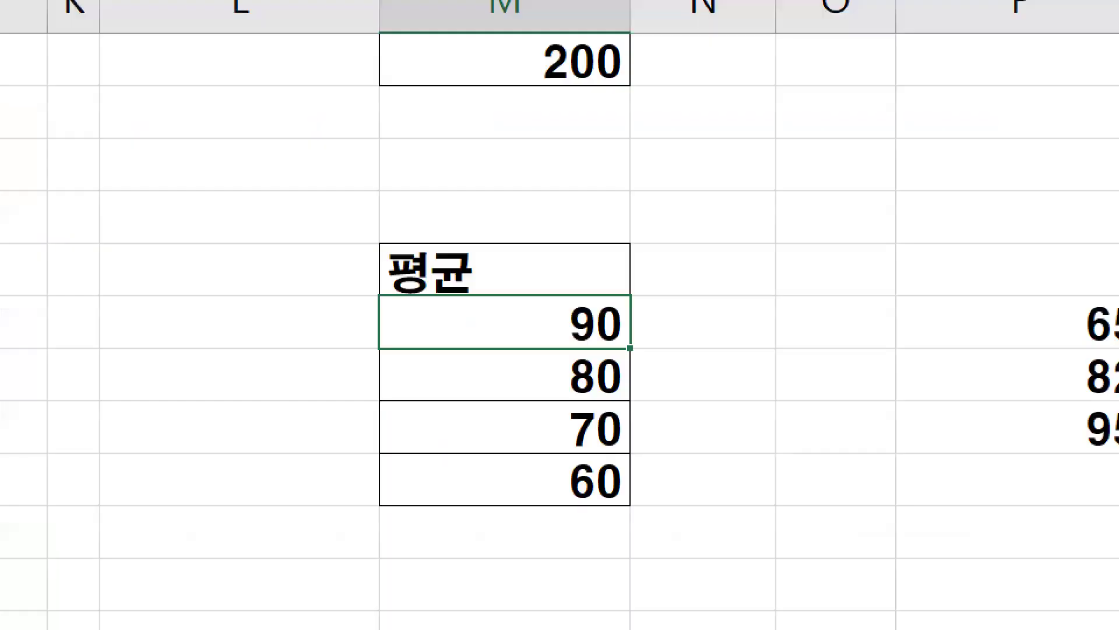
mouse_move(615, 326)
left_mouse_down()
mouse_move(574, 304)
mouse_move(615, 326)
left_mouse_up()
mouse_move(623, 402)
left_mouse_down()
mouse_move(583, 401)
mouse_move(619, 374)
left_mouse_up()
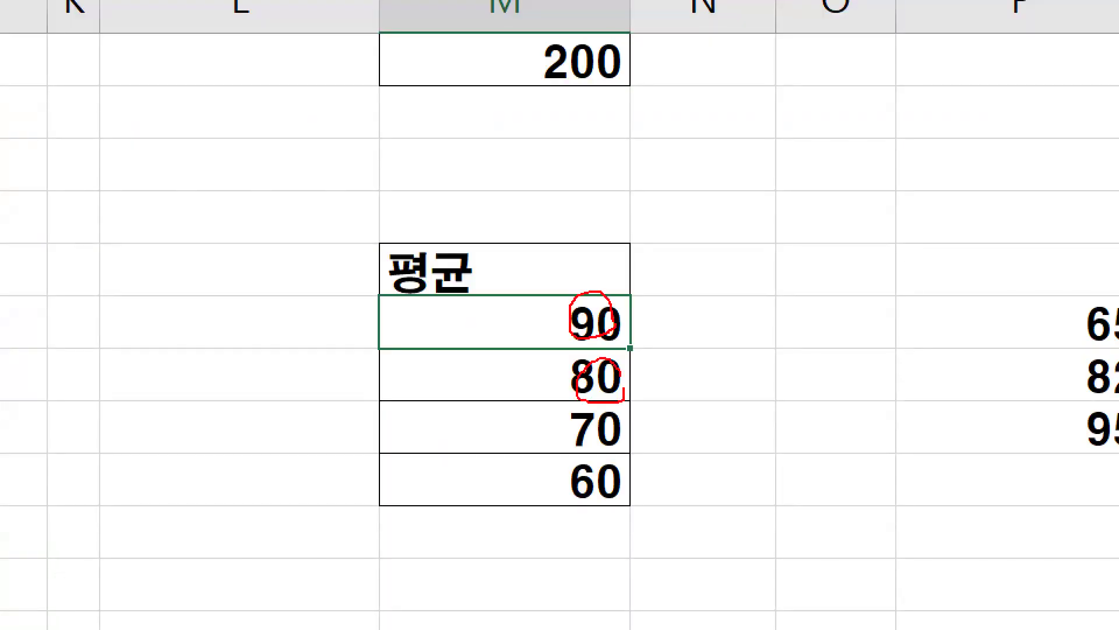
left_click_drag(580, 364, 613, 330)
left_click_drag(619, 432, 600, 453)
left_click_drag(617, 480, 619, 466)
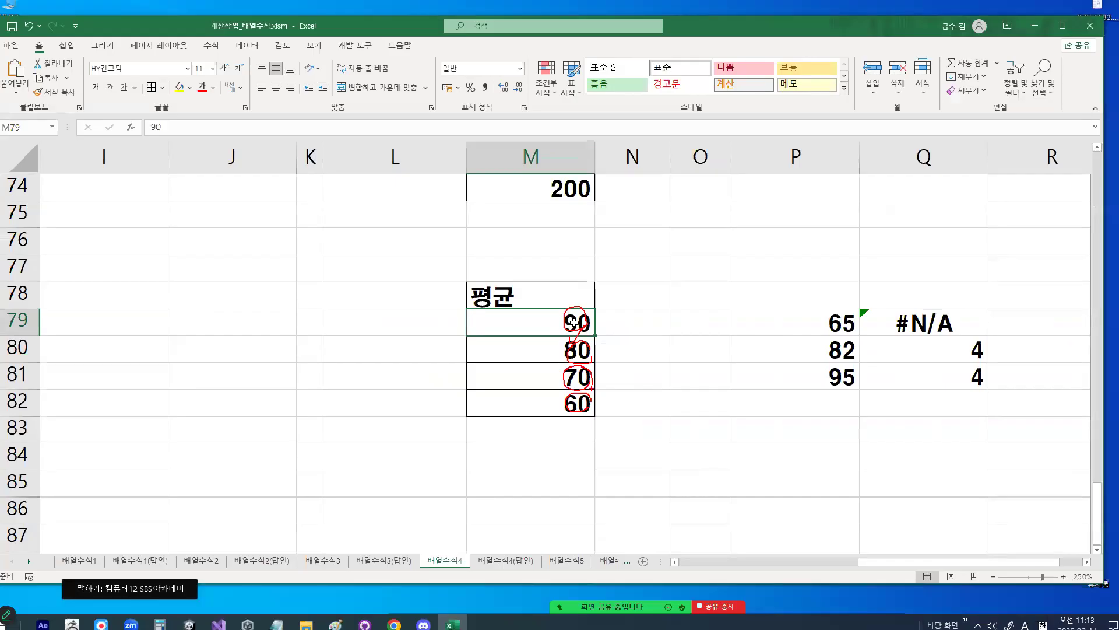
left_click_drag(574, 322, 575, 403)
Change the match type of the MATCH formula in Q79 to -1
left_click(933, 324)
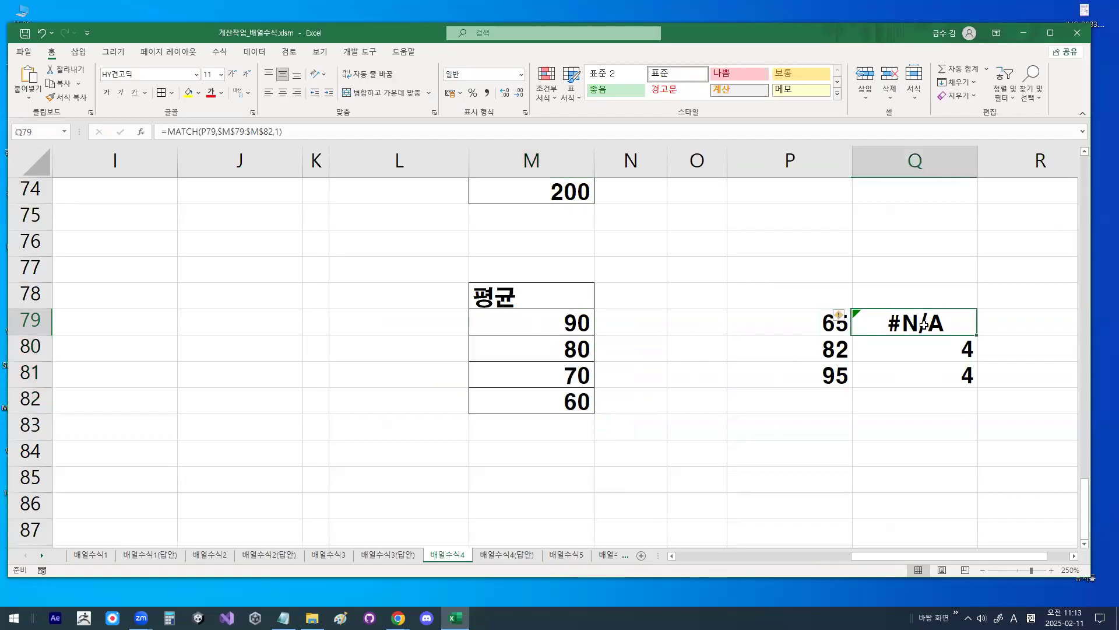
double_click(924, 325)
left_click(1023, 342)
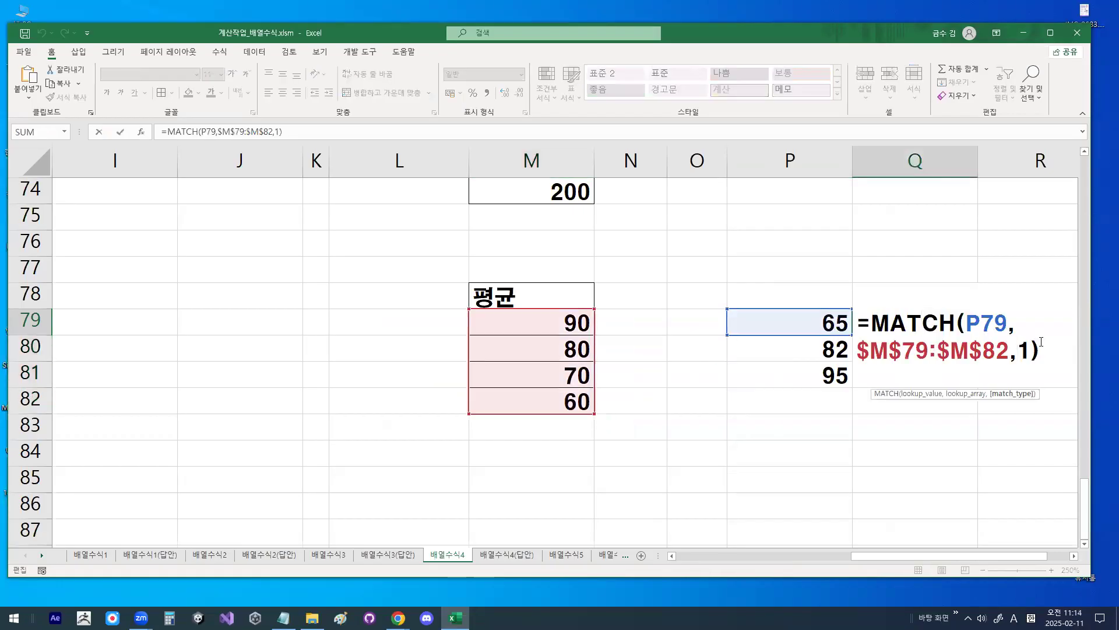
key("Return")
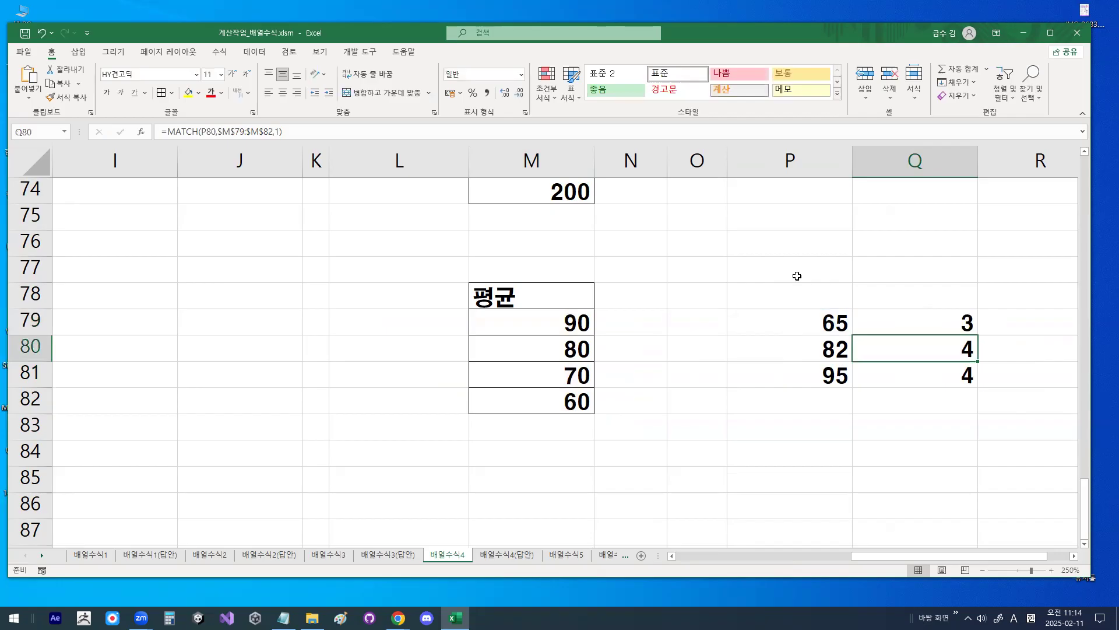
Compare the Q79 result with the 평균 list, circling the 70 and numbering the positions 1 to 3
left_click(577, 405)
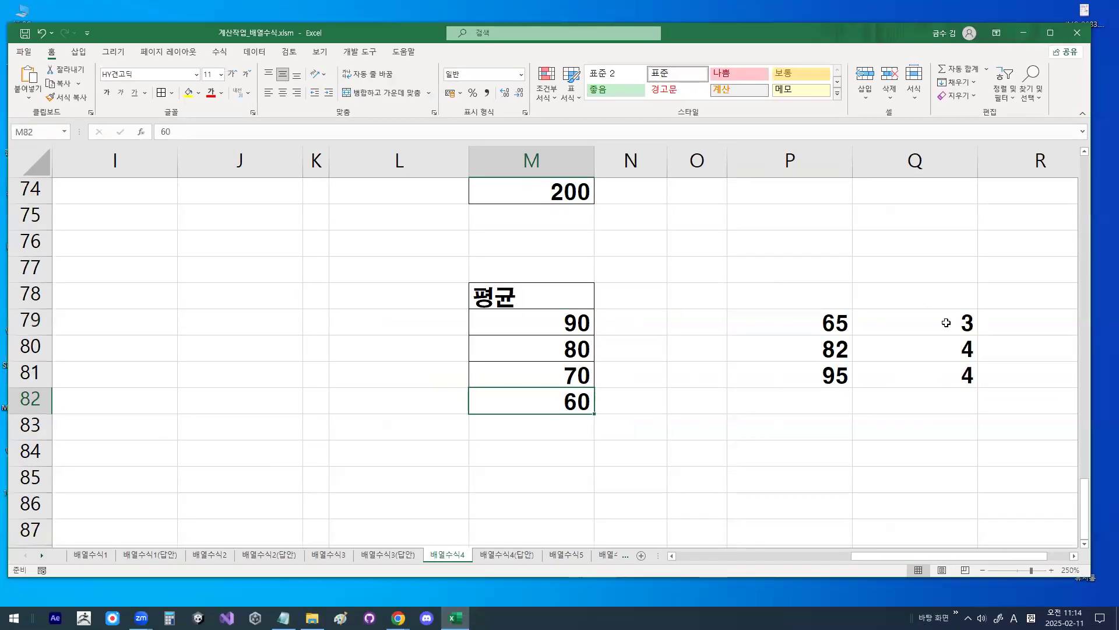
left_click(946, 322)
left_click(556, 380)
mouse_move(632, 377)
left_mouse_down()
mouse_move(557, 352)
mouse_move(641, 371)
left_mouse_up()
left_click_drag(568, 222, 568, 252)
left_click_drag(541, 295, 558, 312)
left_click_drag(527, 361, 533, 424)
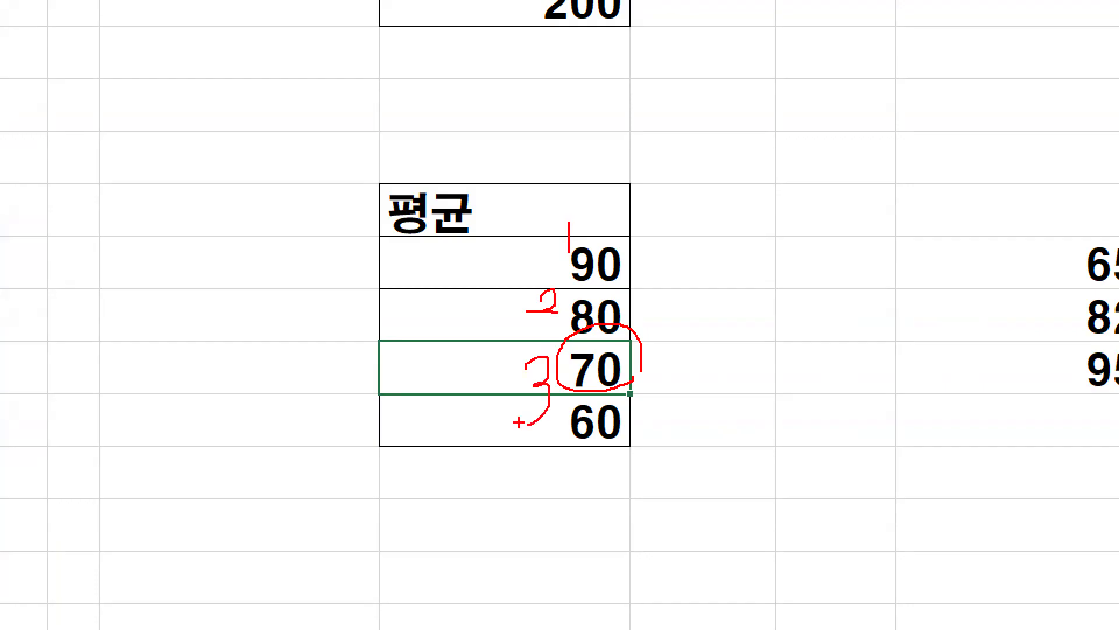
key("Escape")
Fill the MATCH formula from Q79 down through Q81
left_click(942, 327)
left_click_drag(978, 335, 979, 376)
left_click(918, 348)
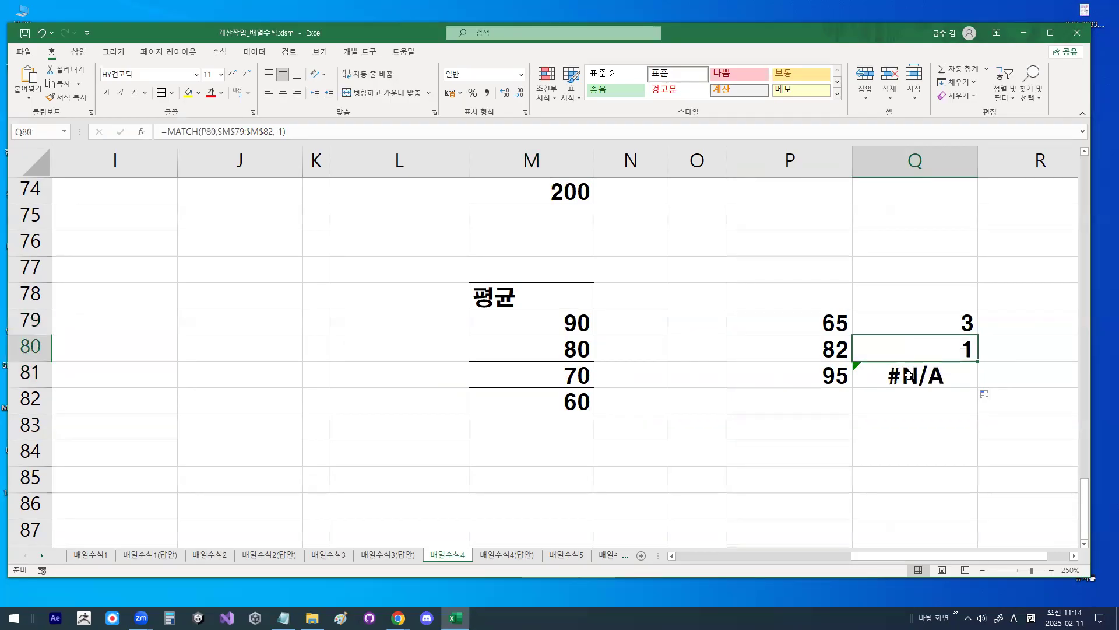
Compare the Q81 result with the first 평균 entry in M79, circling the 90
left_click(909, 375)
left_click(637, 392)
left_click(573, 322)
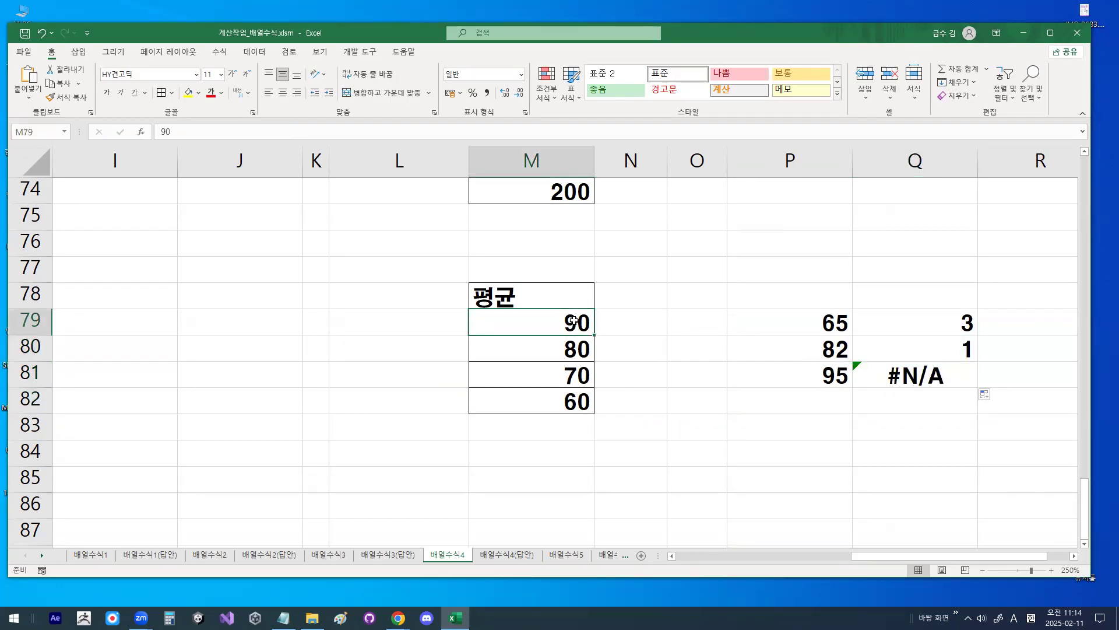
key("ctrl+1")
left_click(574, 321)
left_click_drag(624, 321, 585, 322)
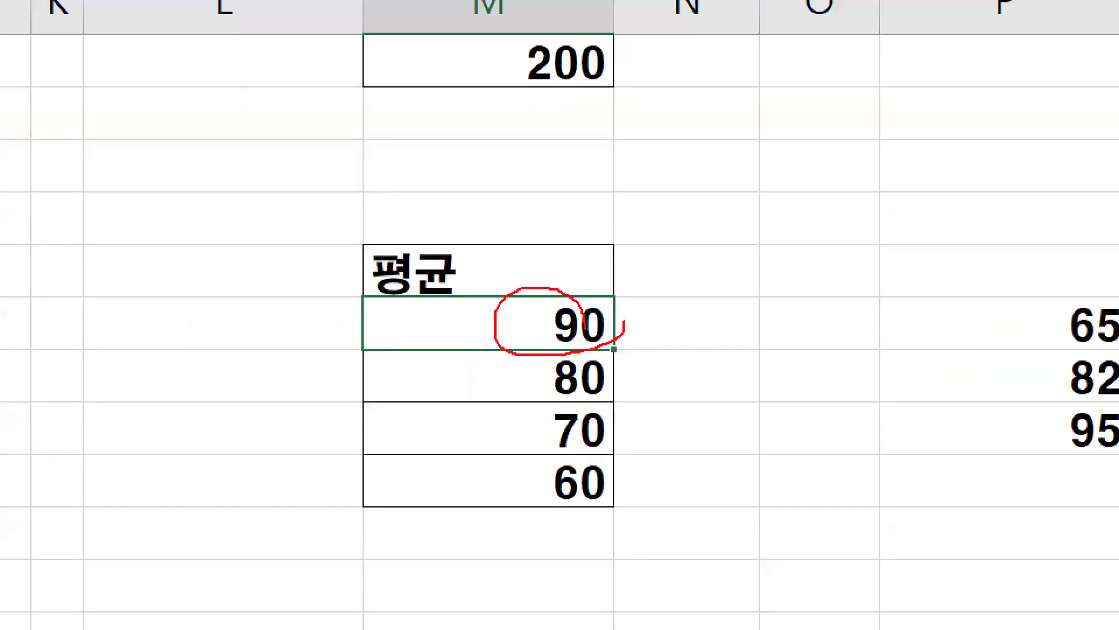
left_click_drag(524, 295, 648, 295)
key("Escape")
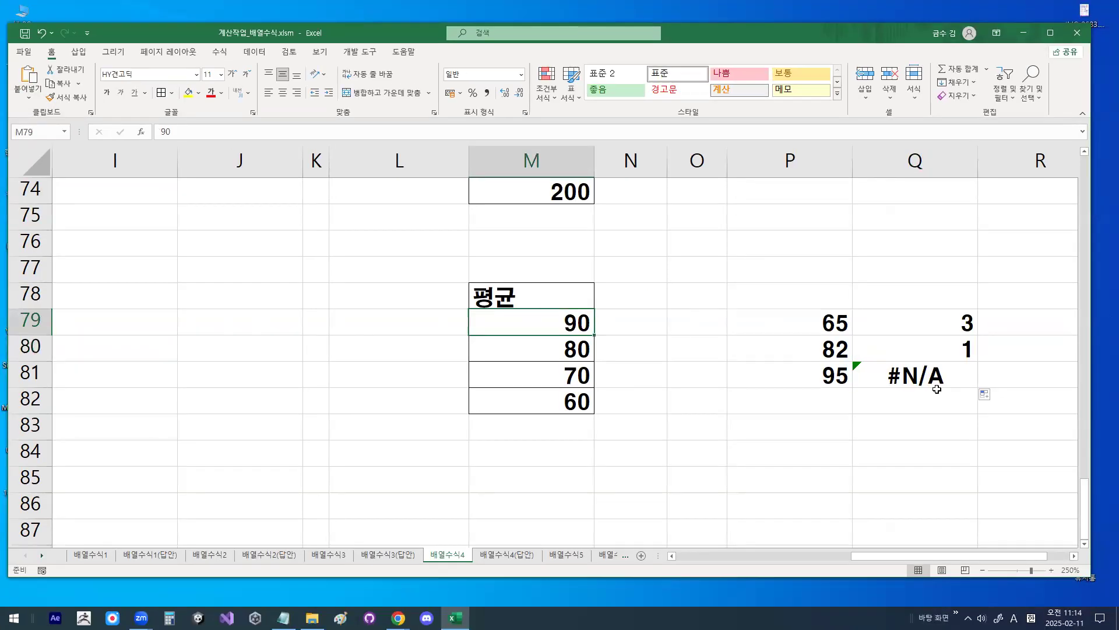
Set the lookup value in P81 to 90
left_click(955, 385)
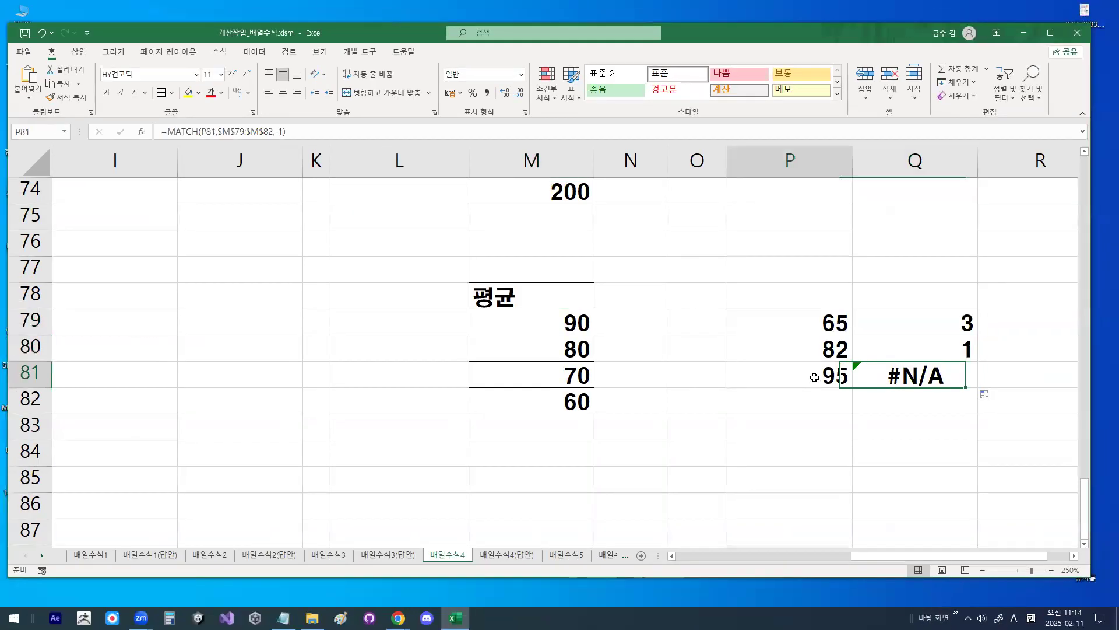
left_click(822, 379)
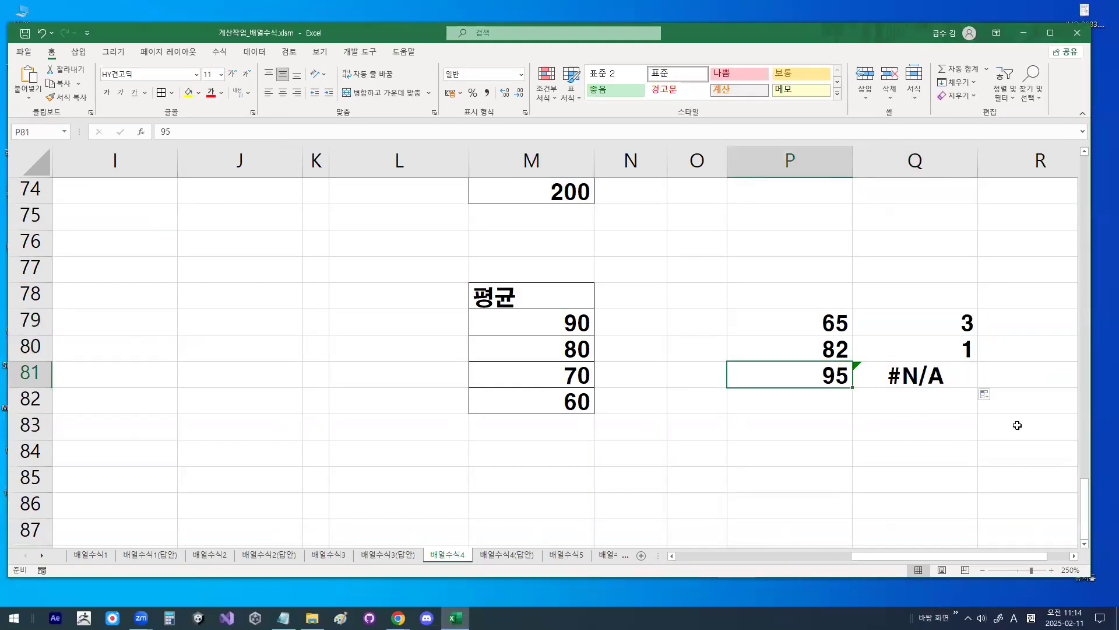
type("90")
key("Return")
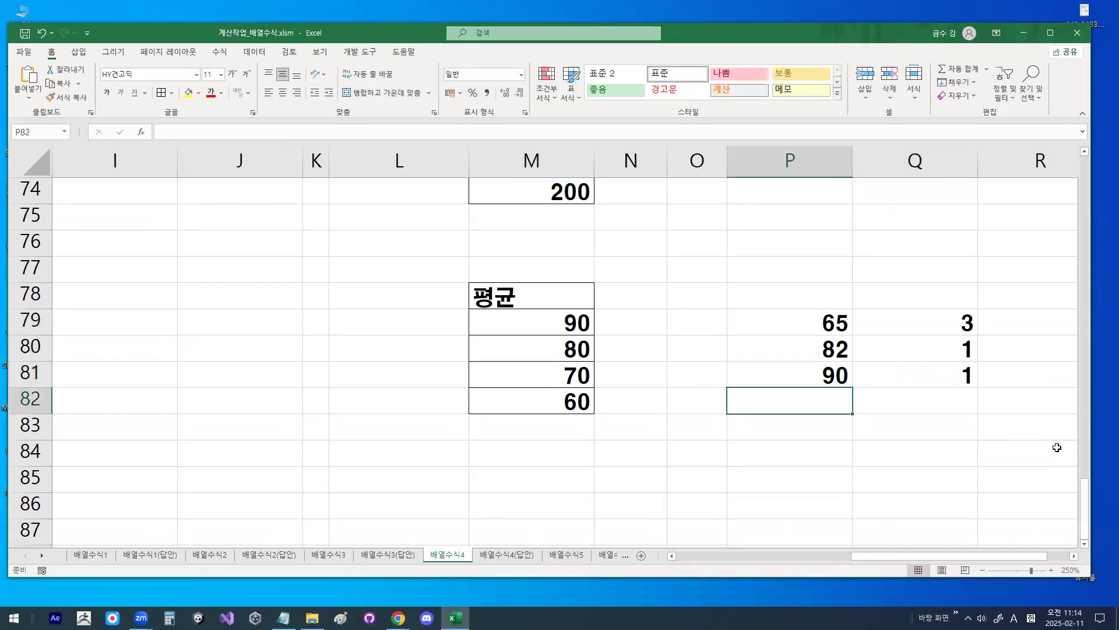
Match the lookup values in column P against the 평균 entries in M79:M81, circling the 90 in M79
left_click(580, 326)
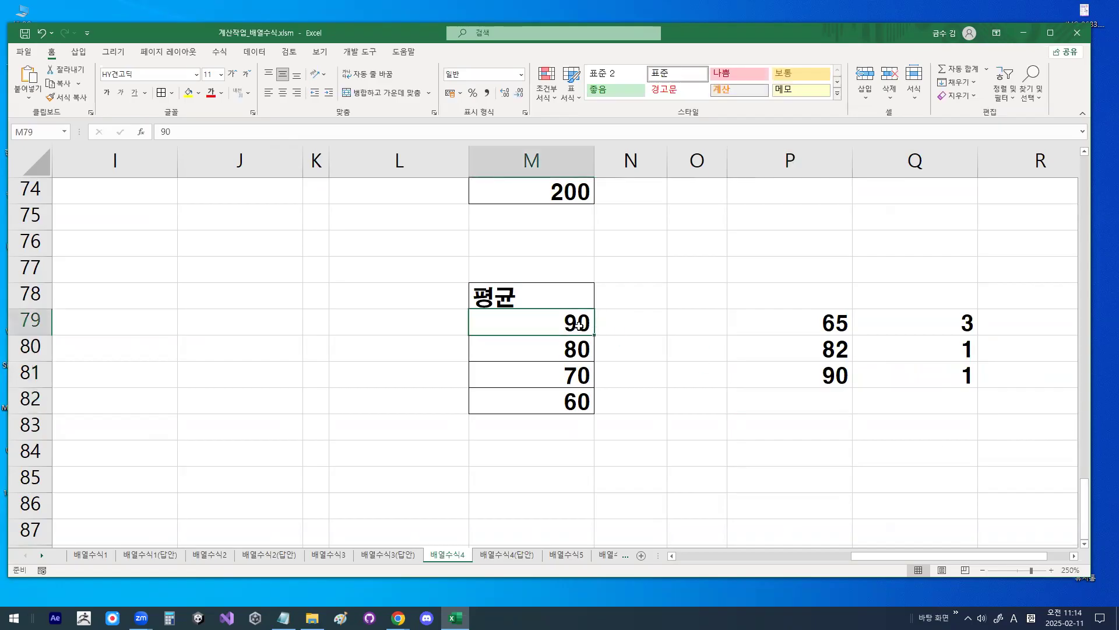
key("ctrl+1")
left_click(595, 325)
left_click_drag(595, 325, 567, 298)
key("Escape")
left_click(840, 322)
left_click(577, 376)
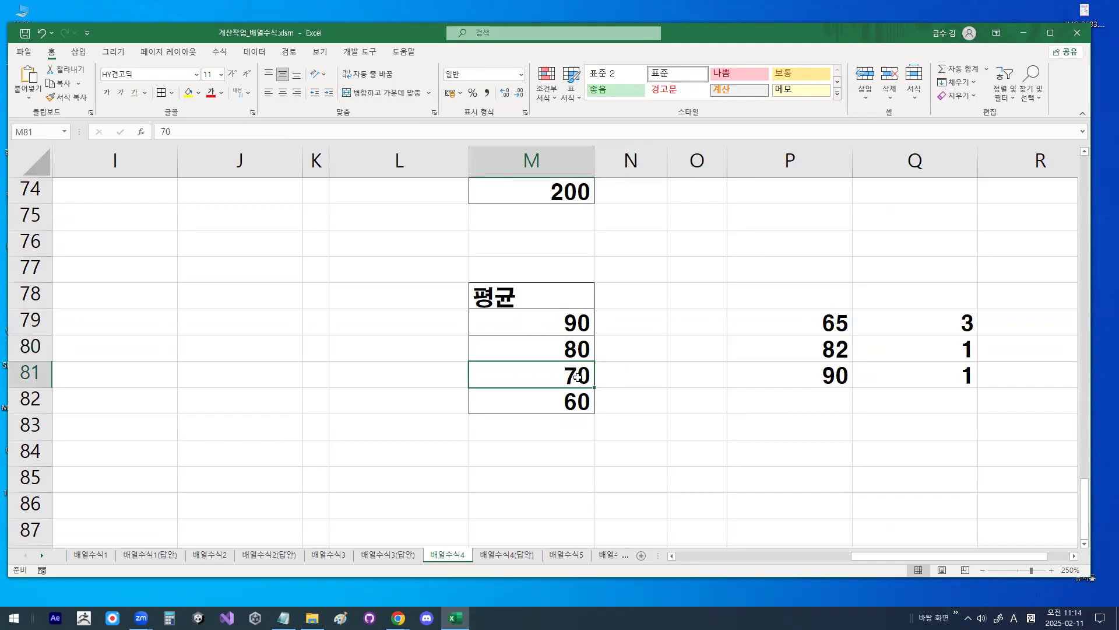
left_click(828, 349)
left_click(574, 352)
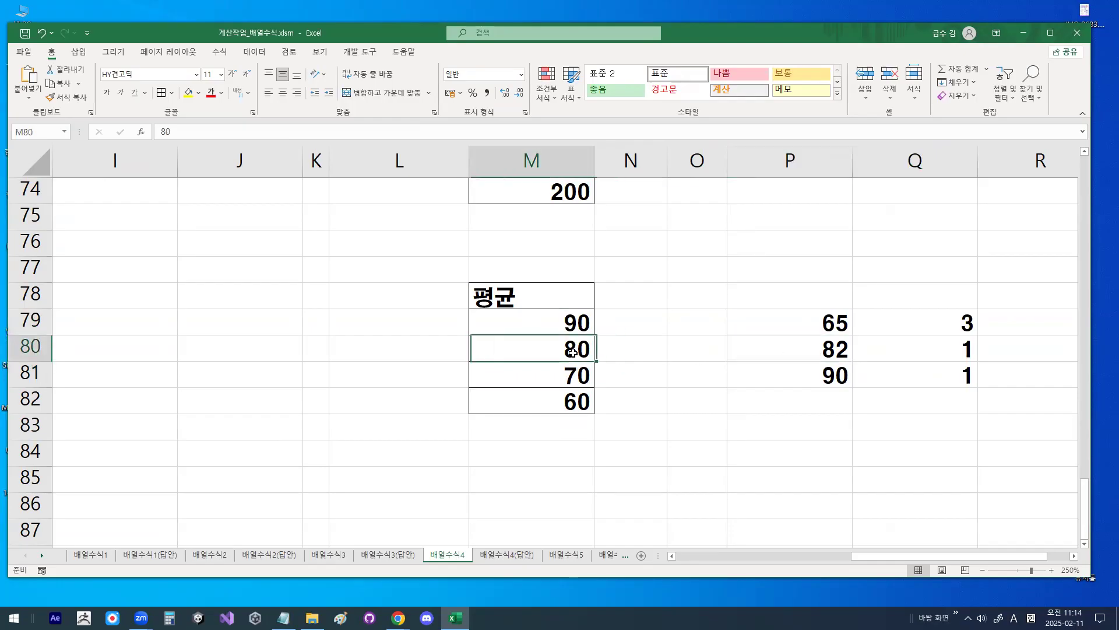
key("ctrl+1")
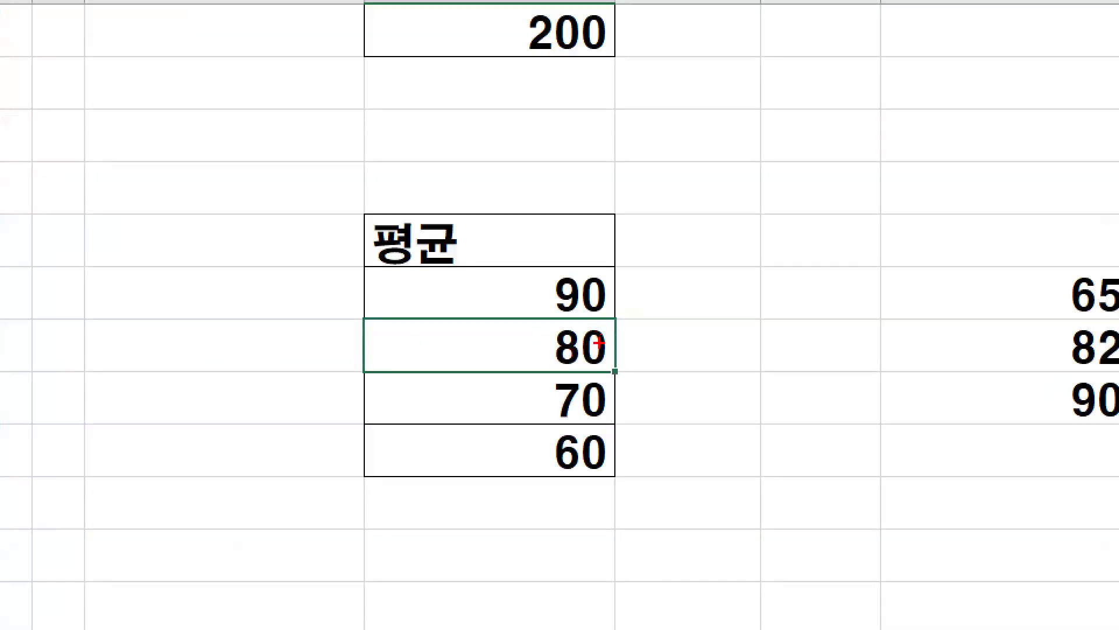
mouse_move(610, 294)
left_mouse_down()
mouse_move(583, 265)
mouse_move(609, 290)
left_mouse_up()
key("Escape")
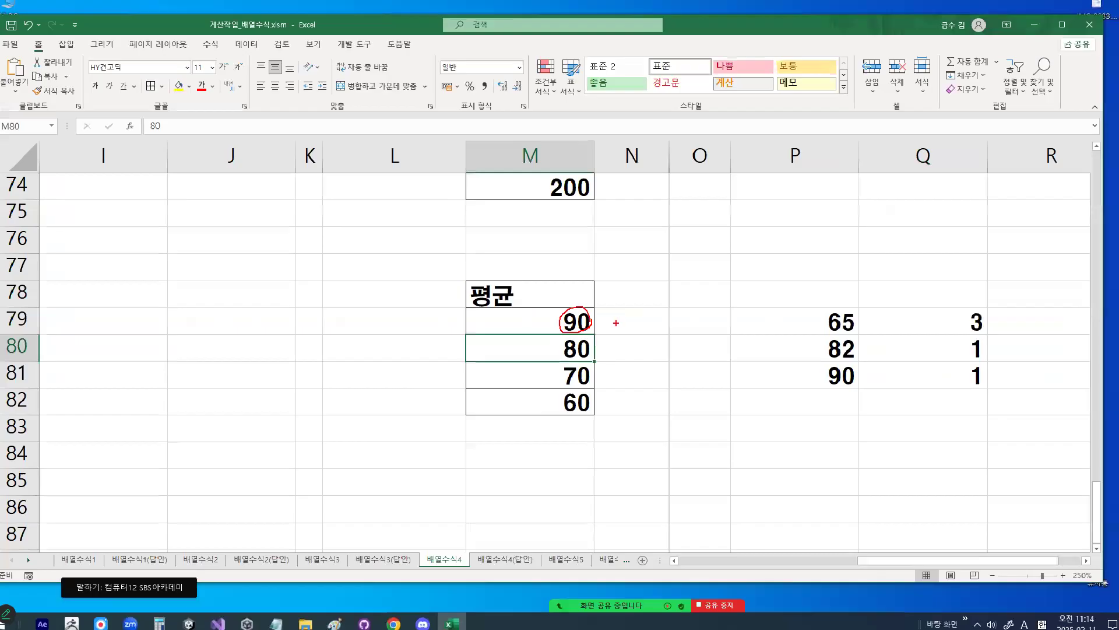
Enter the score ranges 90~81 in N79 and 80~71 in N80
left_click(621, 329)
type("=")
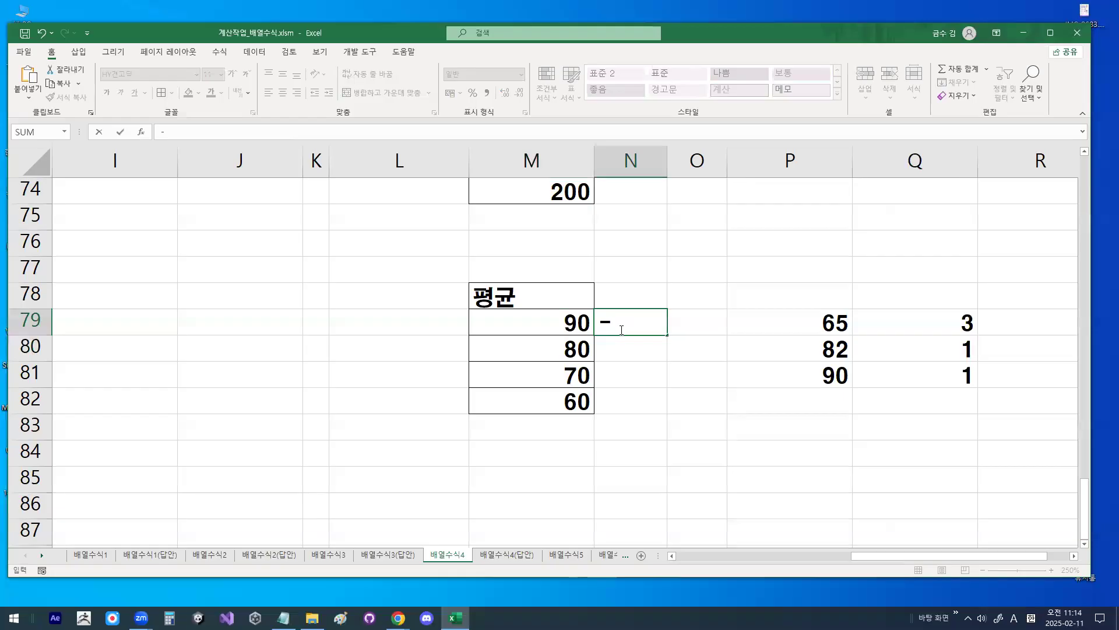
key("BackSpace")
type("90~")
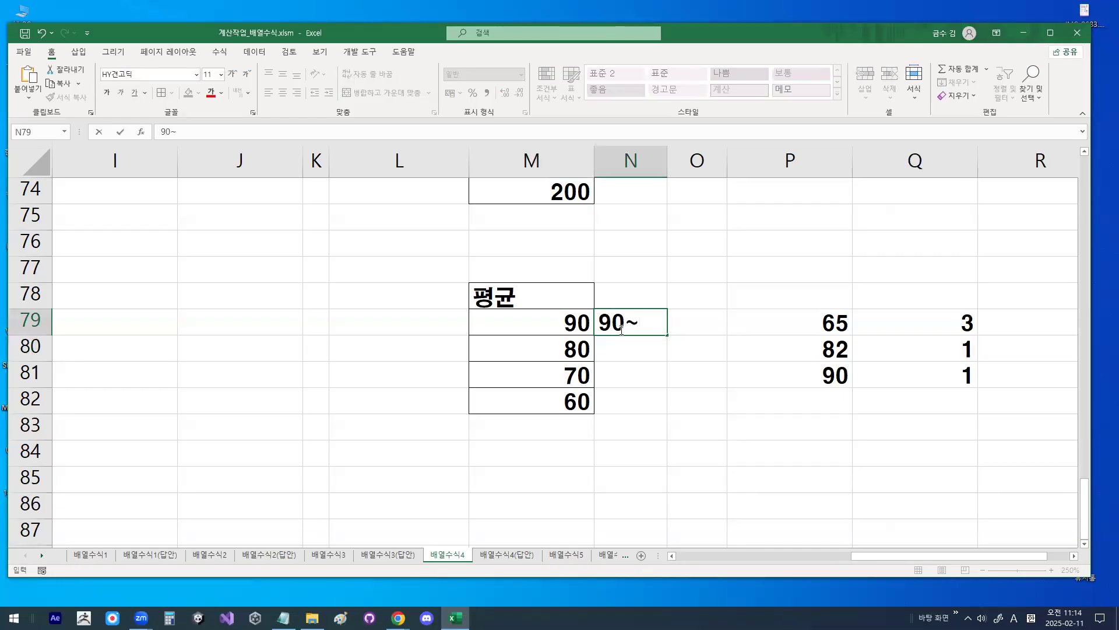
type("81")
key("Return")
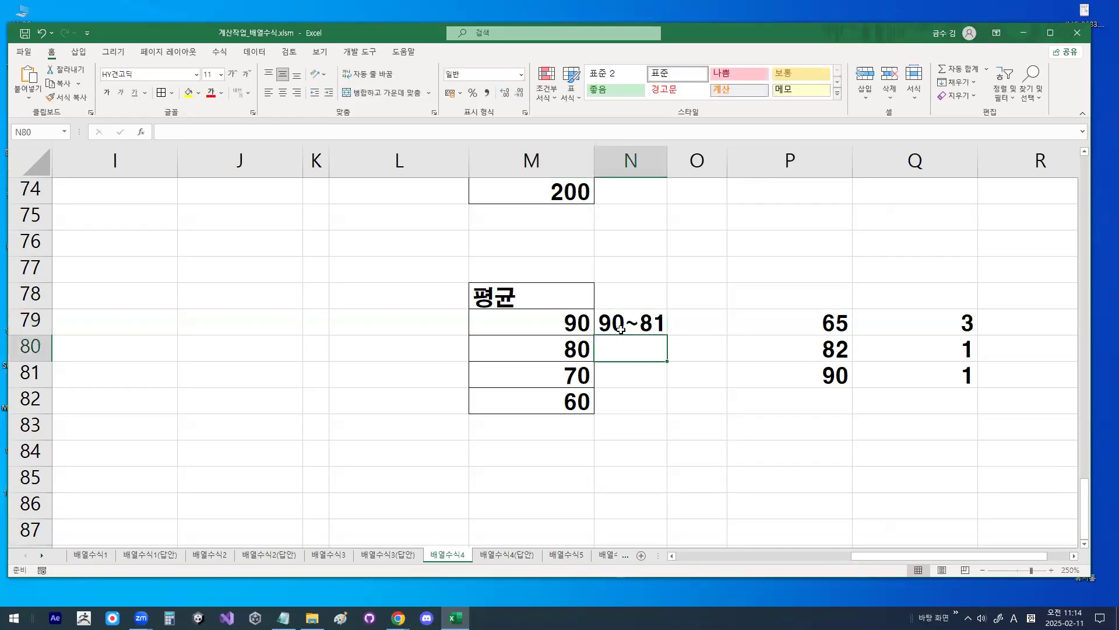
key("ctrl+e")
type("0~")
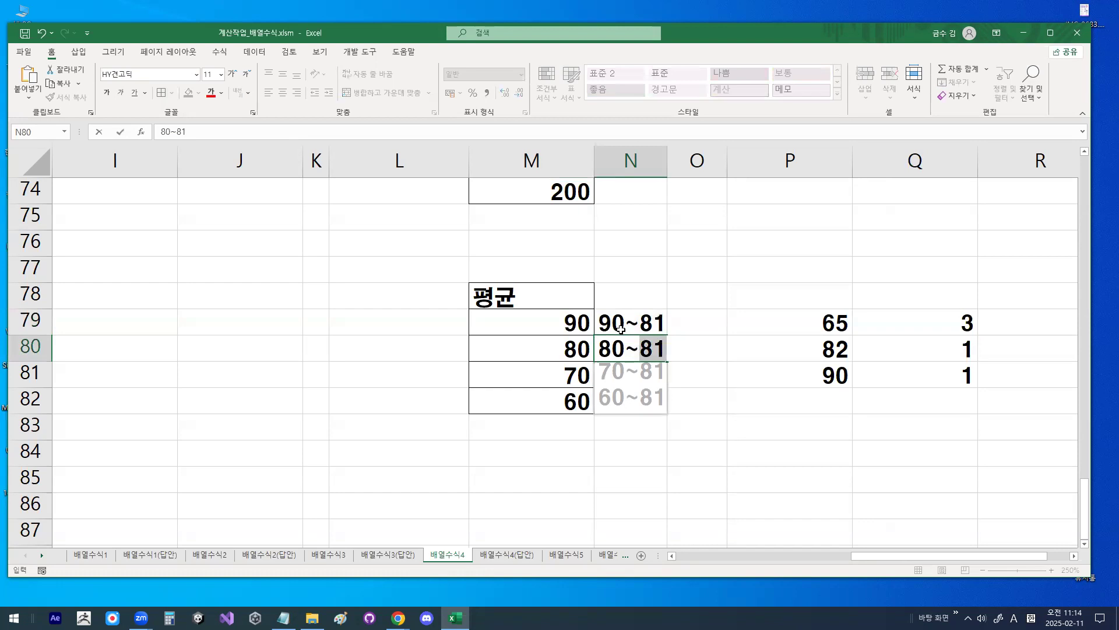
type("71")
key("Return")
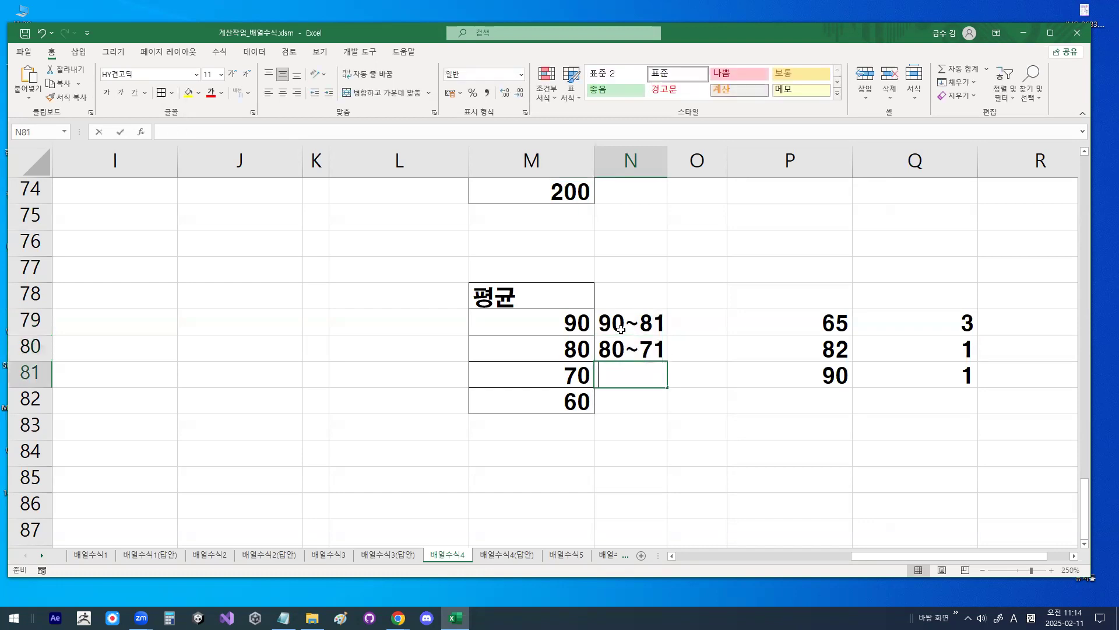
Enter the score ranges 70~61 in N81 and 60이하 in N82
type("70~61")
key("Return")
type("60")
type("EL")
key("BackSpace")
key("BackSpace")
key("Hangul")
type("디")
key("BackSpace")
key("BackSpace")
type("이하")
key("Return")
Compare the lookup values in P80:P81 and their results in Q80:Q81 with the 90~81 range in N79
left_click_drag(844, 356, 842, 379)
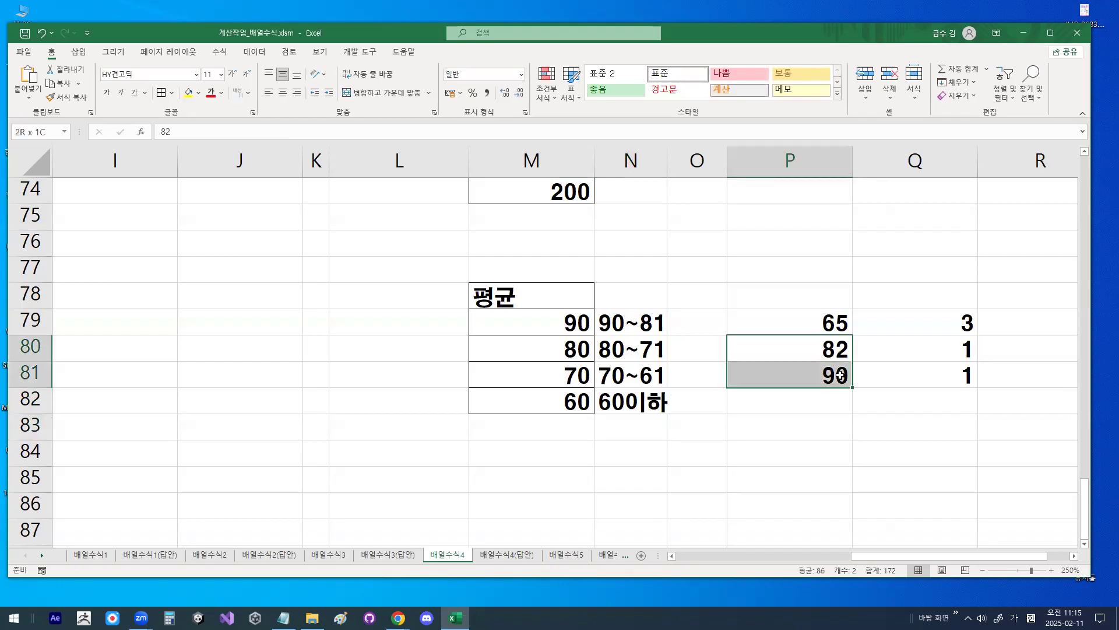
left_click(645, 323)
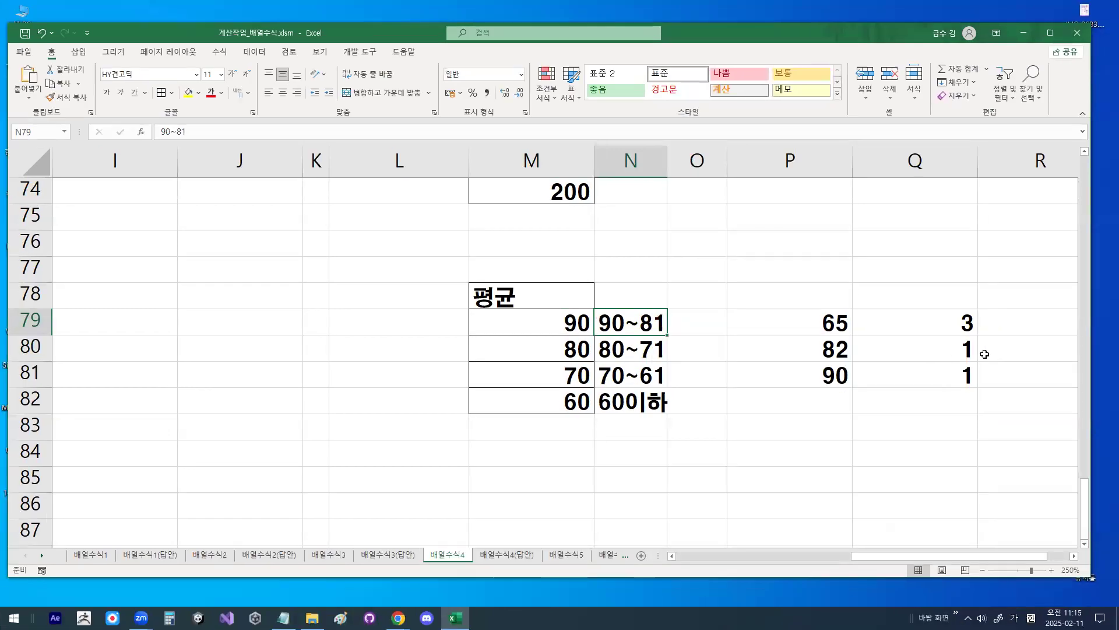
left_click_drag(919, 348, 951, 374)
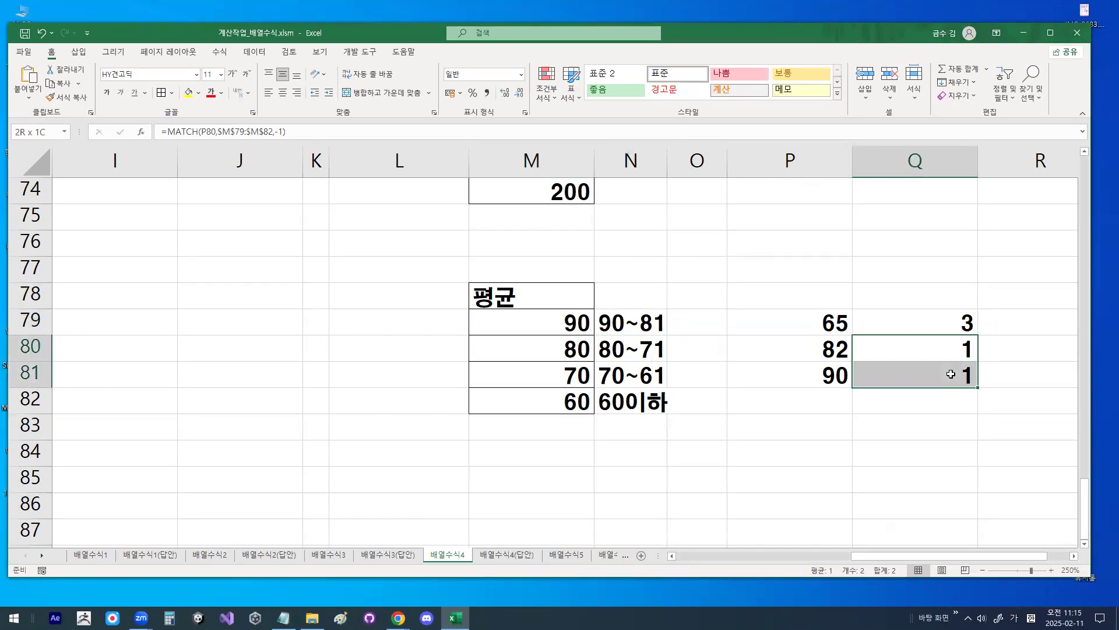
left_click(612, 324)
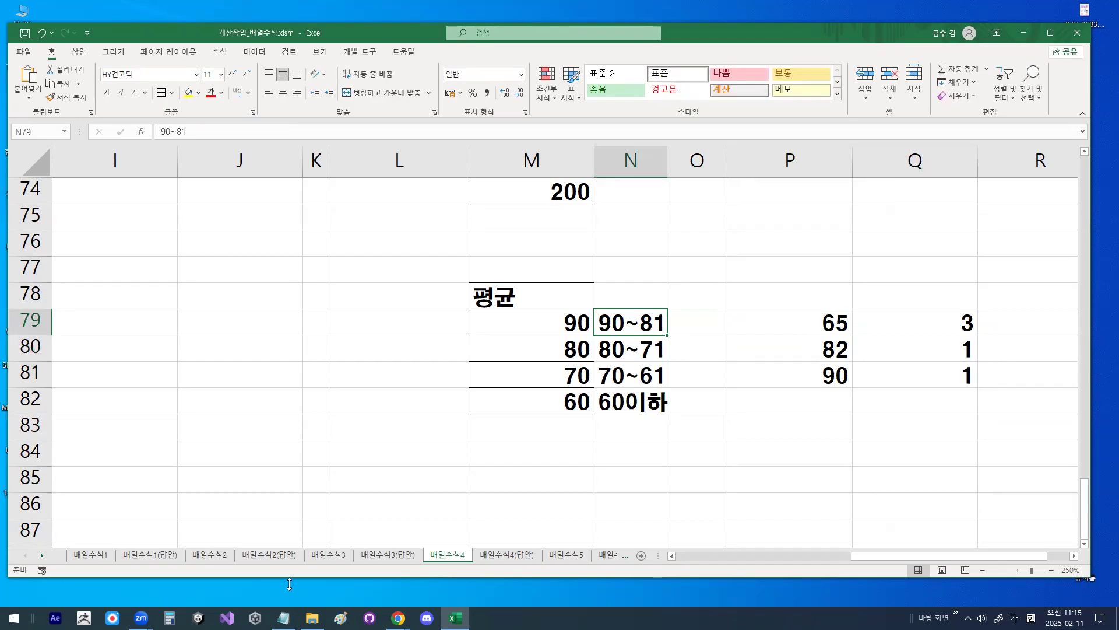
Review the exact-match MATCH formula in P71 against O71 and M72, circling its match type 0, and return to the 평균 table
scroll(469, 377, "up", 3)
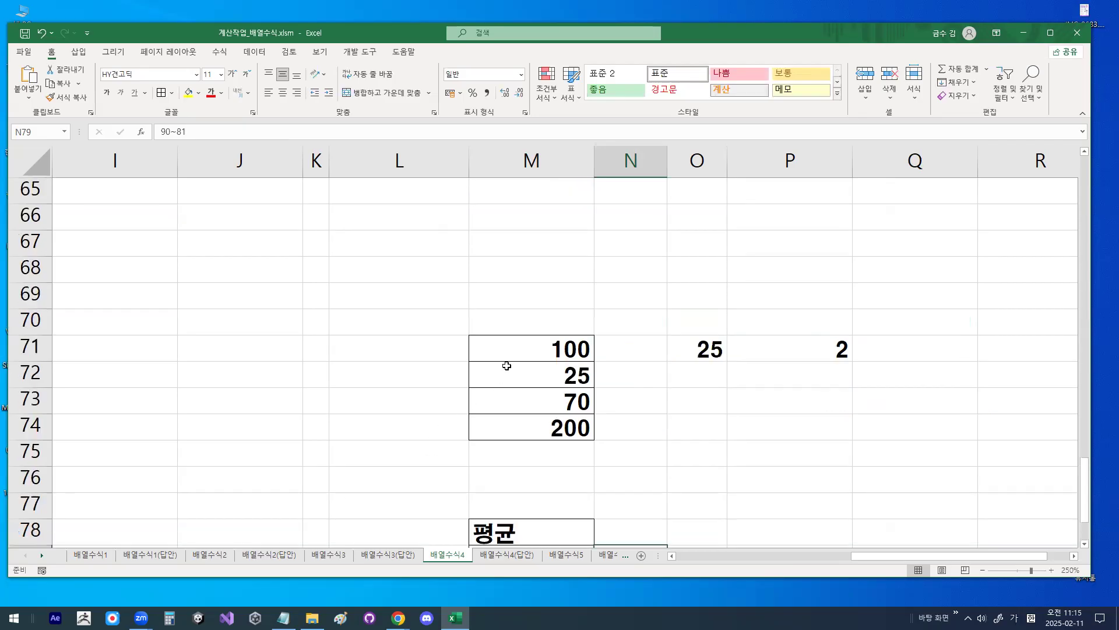
left_click(723, 348)
left_click(582, 374)
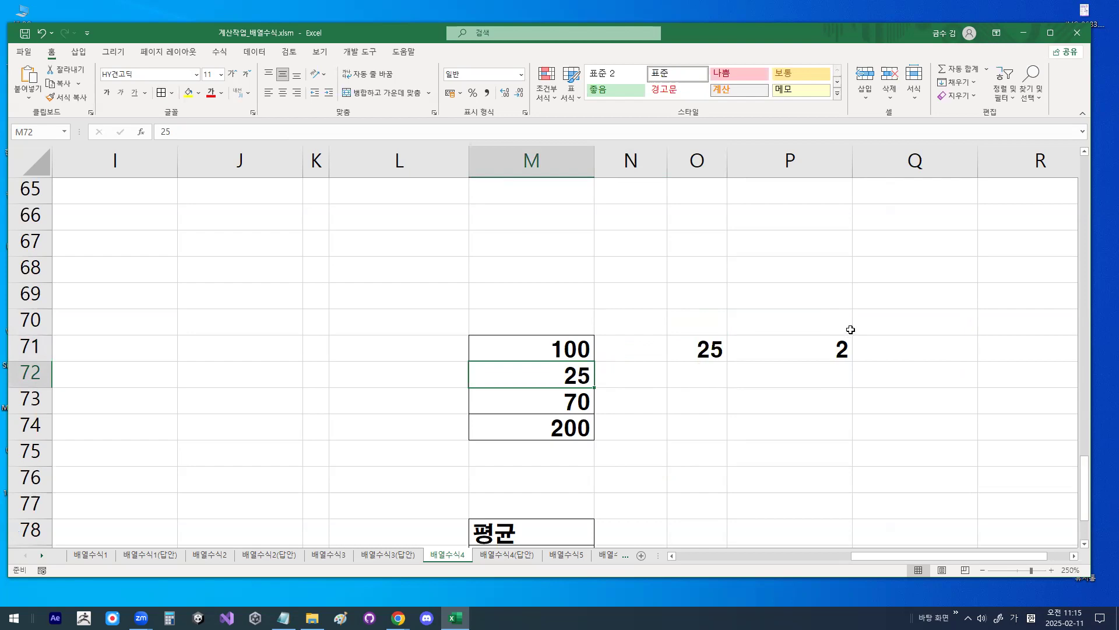
double_click(838, 350)
key("ctrl+1")
left_click_drag(985, 366, 874, 308)
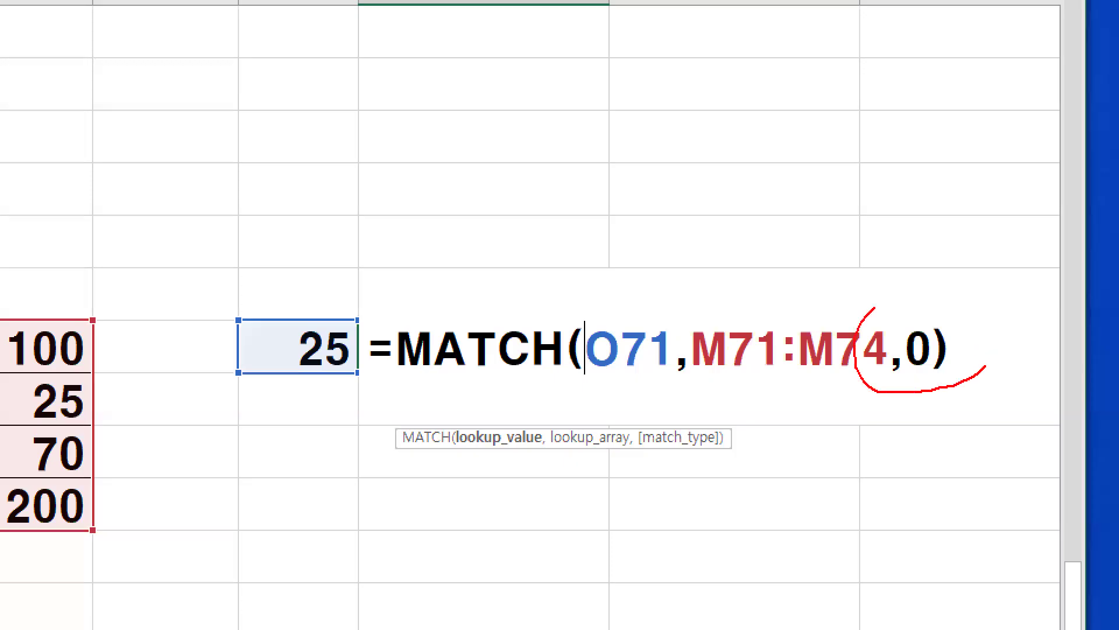
key("Escape")
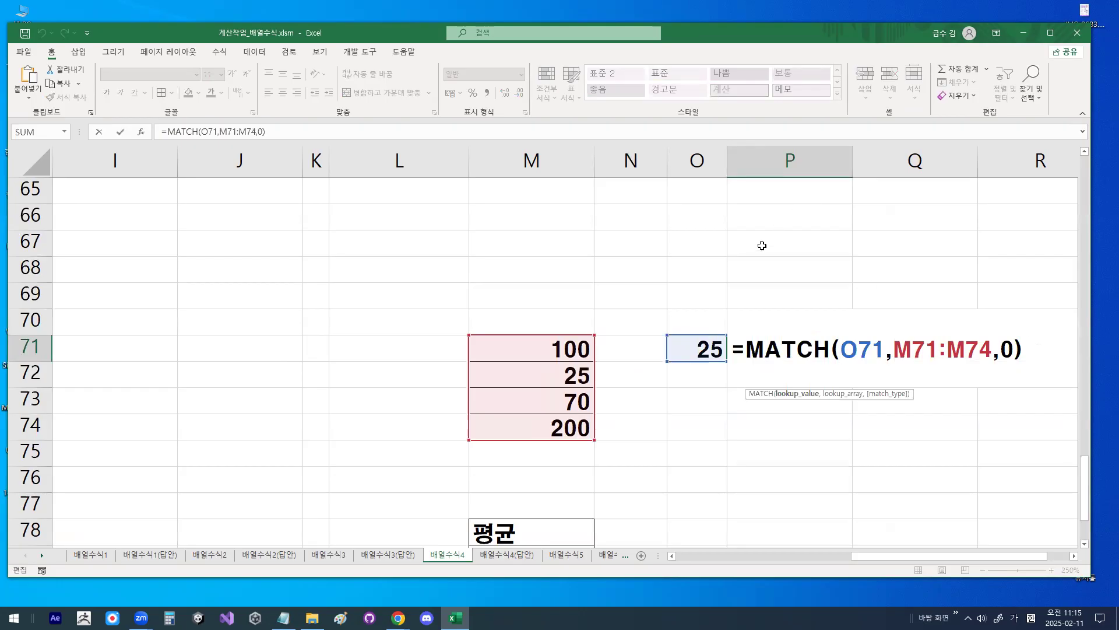
key("ctrl+Return")
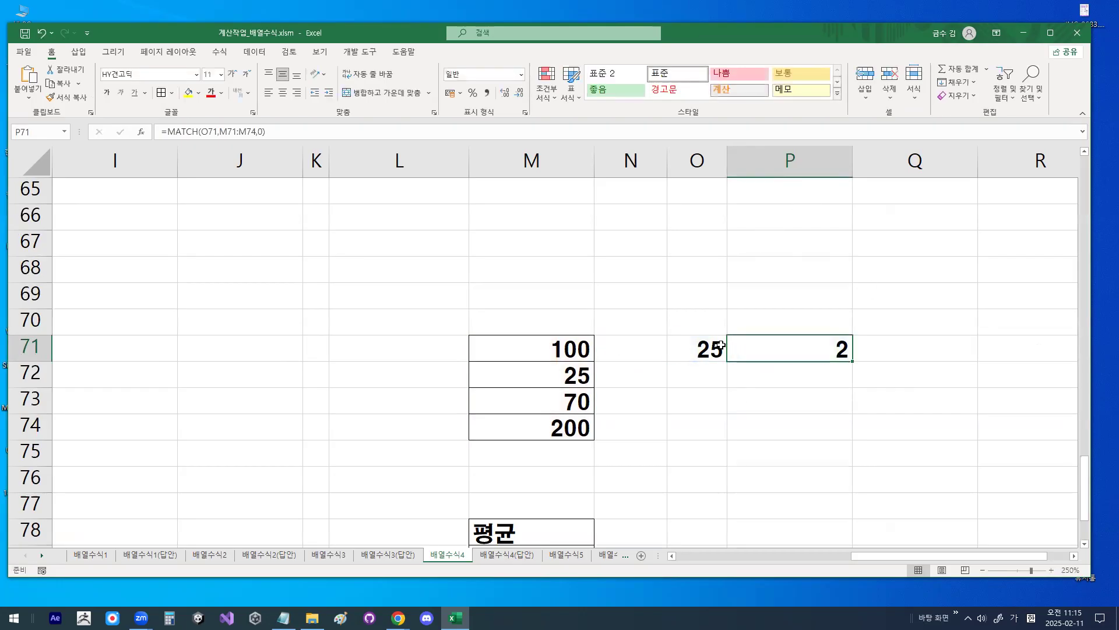
scroll(602, 439, "down", 2)
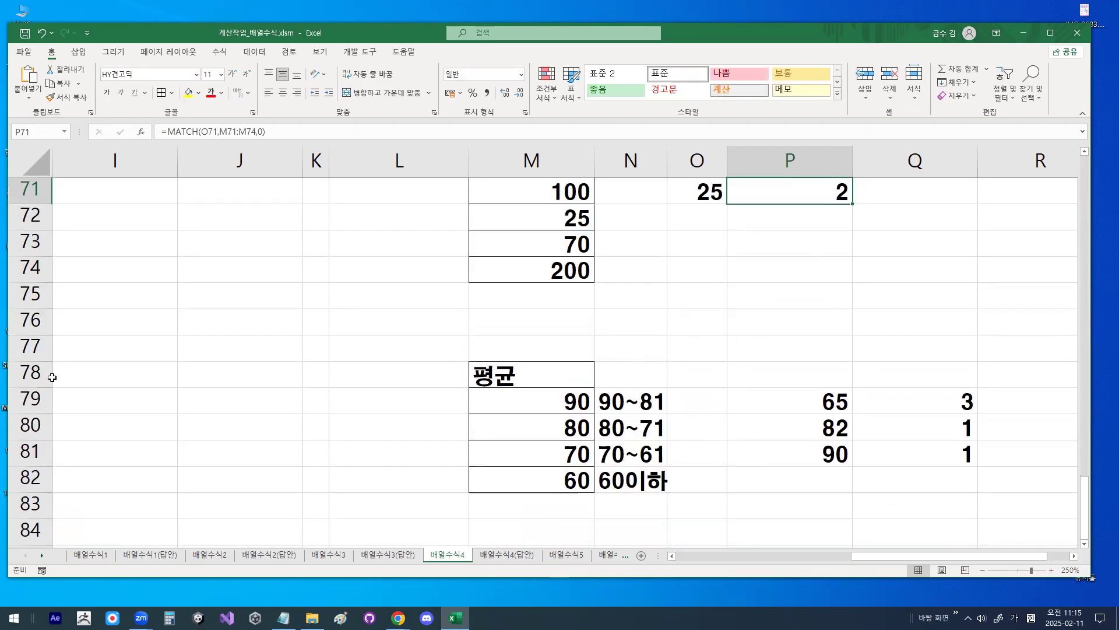
Clear the contents of rows 78 to 86 and of cells O71:P71
left_click_drag(35, 374, 55, 425)
right_click(44, 422)
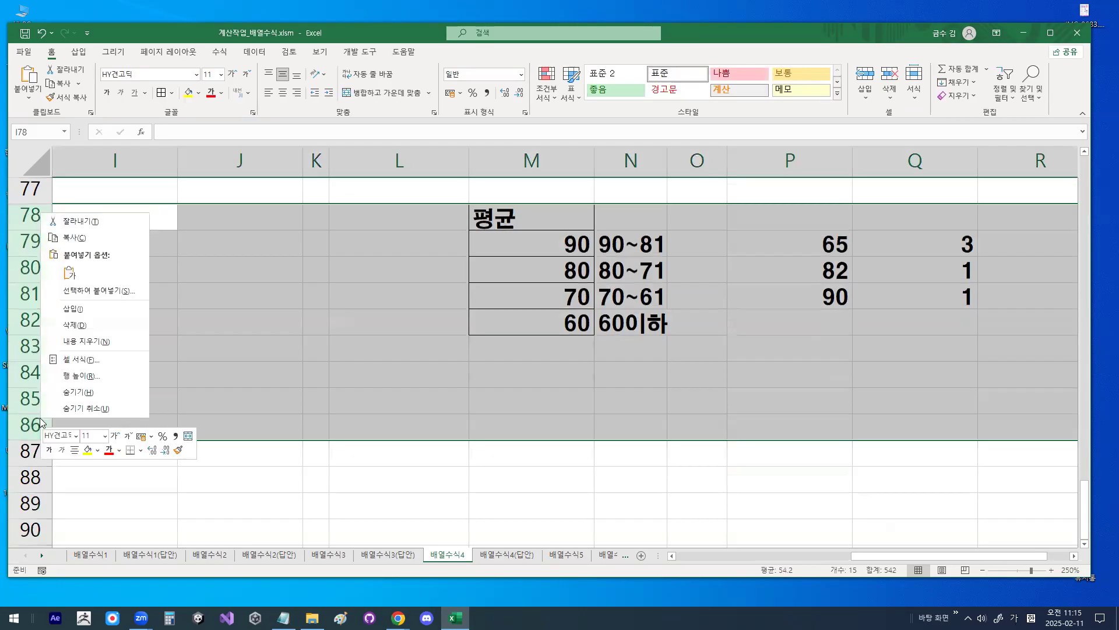
left_click(78, 341)
scroll(561, 309, "up", 5)
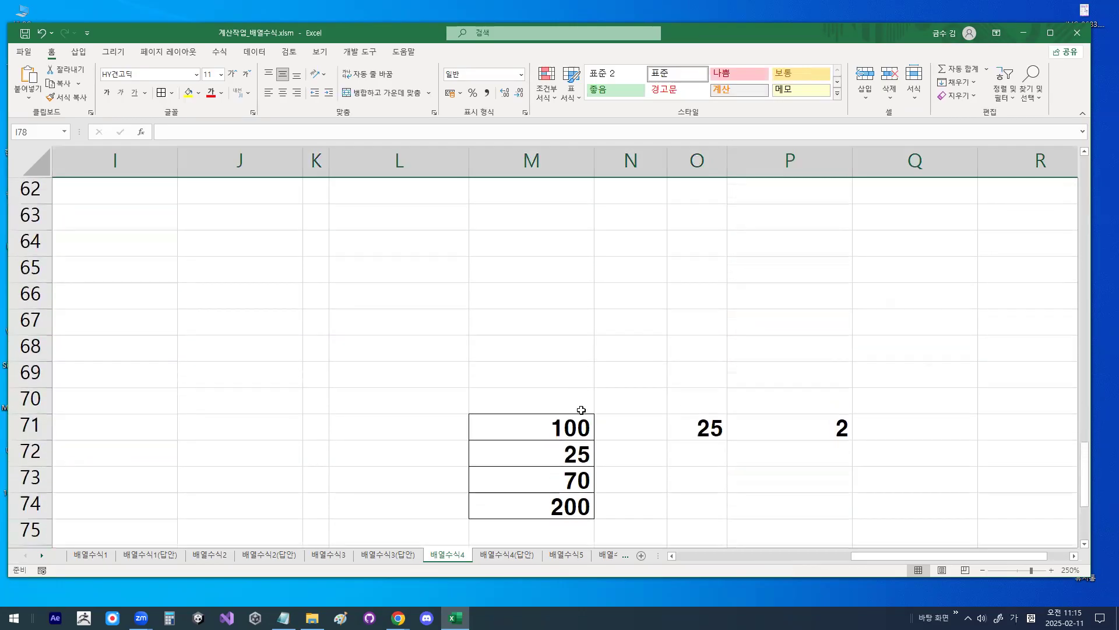
left_click_drag(697, 427, 791, 428)
key("Delete")
Enter the heading 수량 in M70 above the column of values
key("Left")
key("Left")
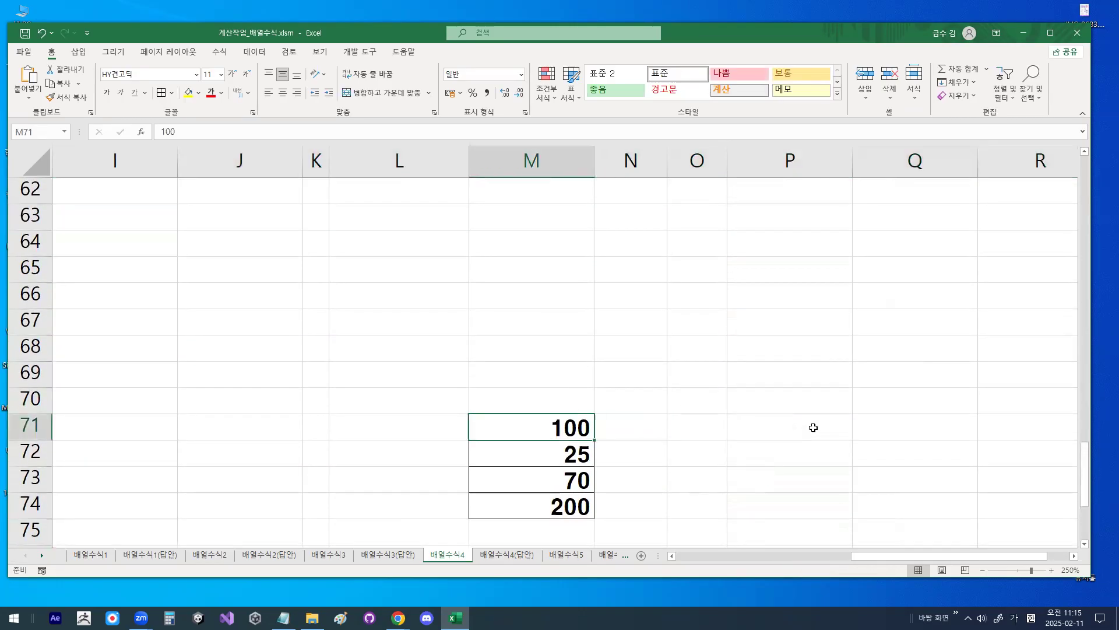
key("Up")
type("수량")
key("Return")
Widen column O and enter the heading 최대수량에 대한 위치값 in O70
key("Right")
key("Right")
key("Up")
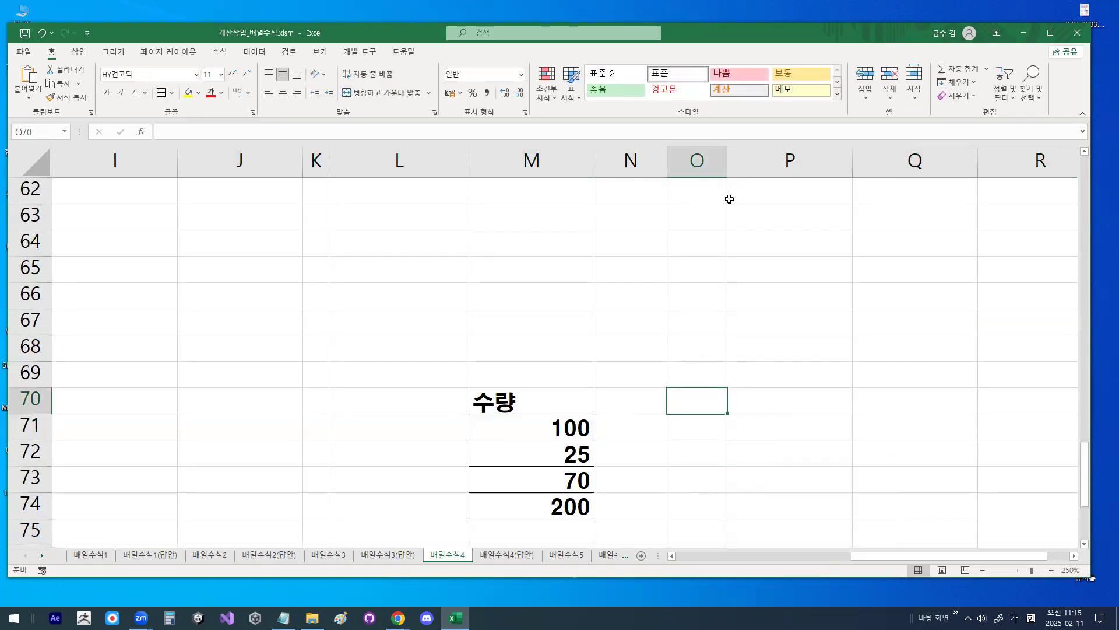
left_click_drag(727, 162, 816, 163)
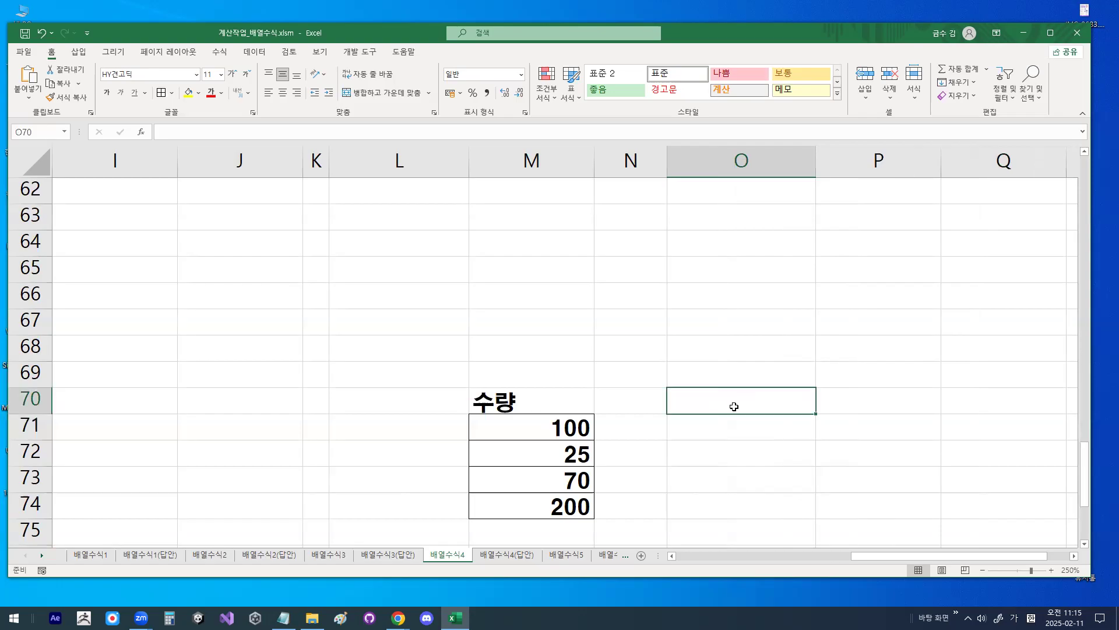
type("최")
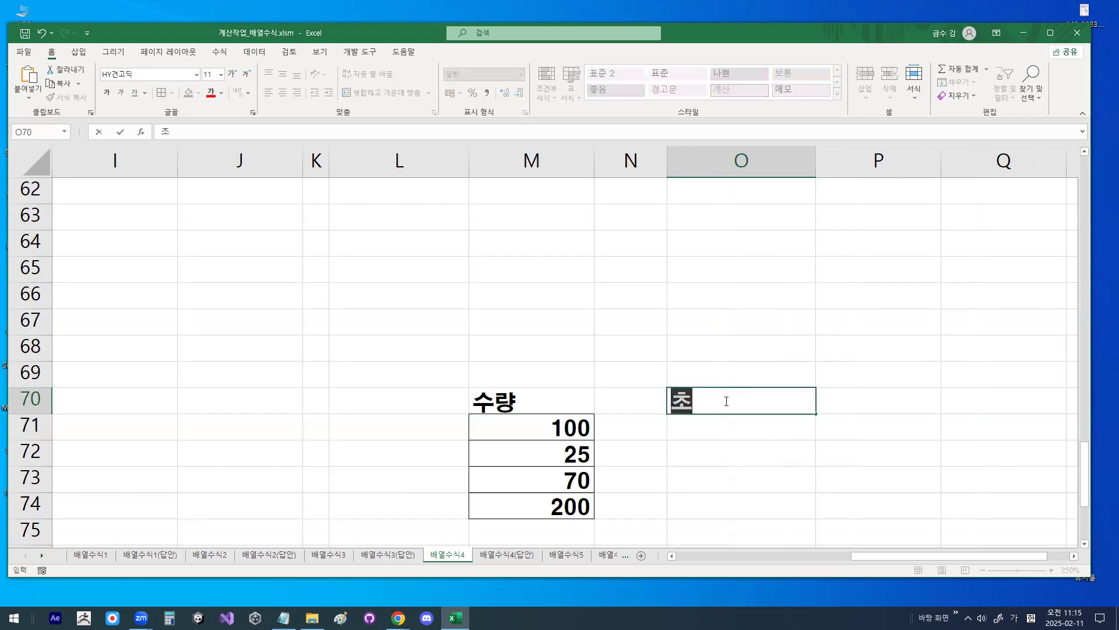
type("대수하")
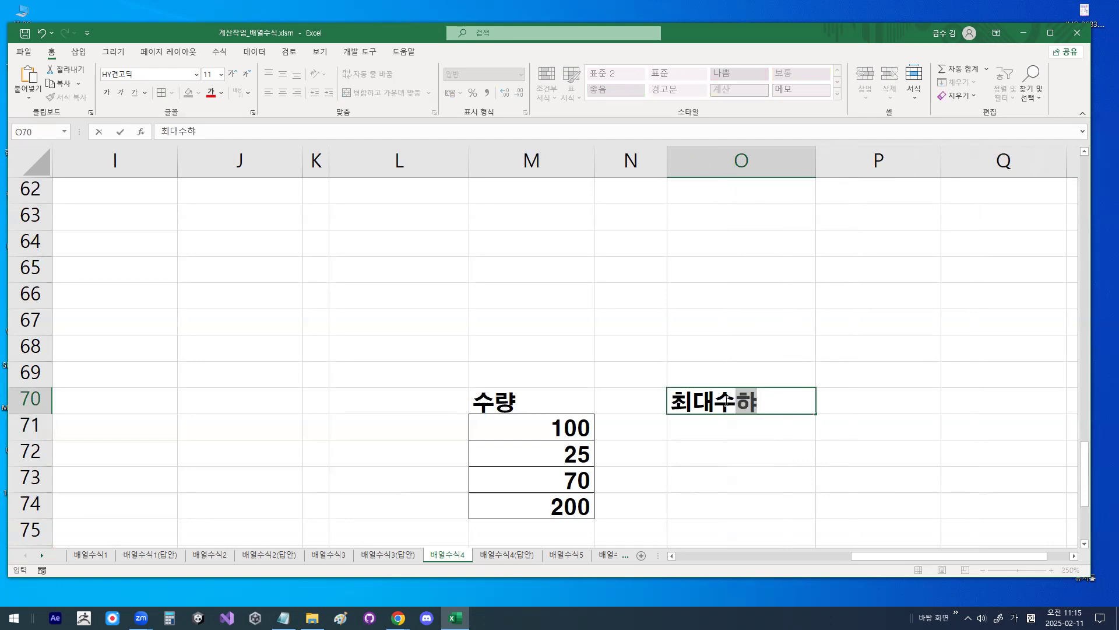
key("BackSpace")
type("ㄹ량에 대한 웙")
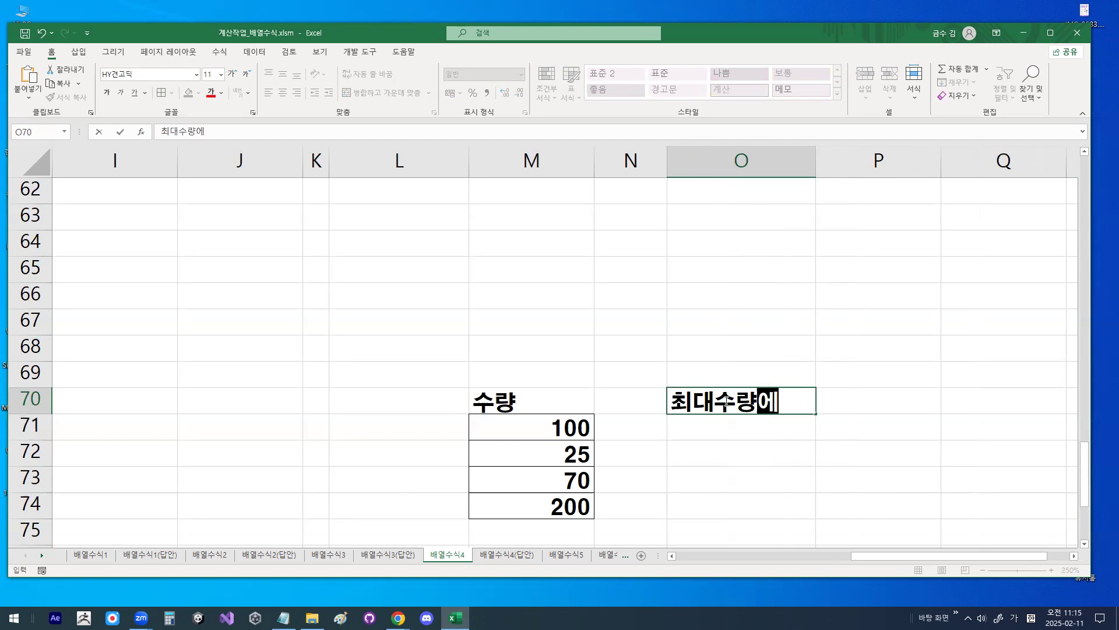
type("치값")
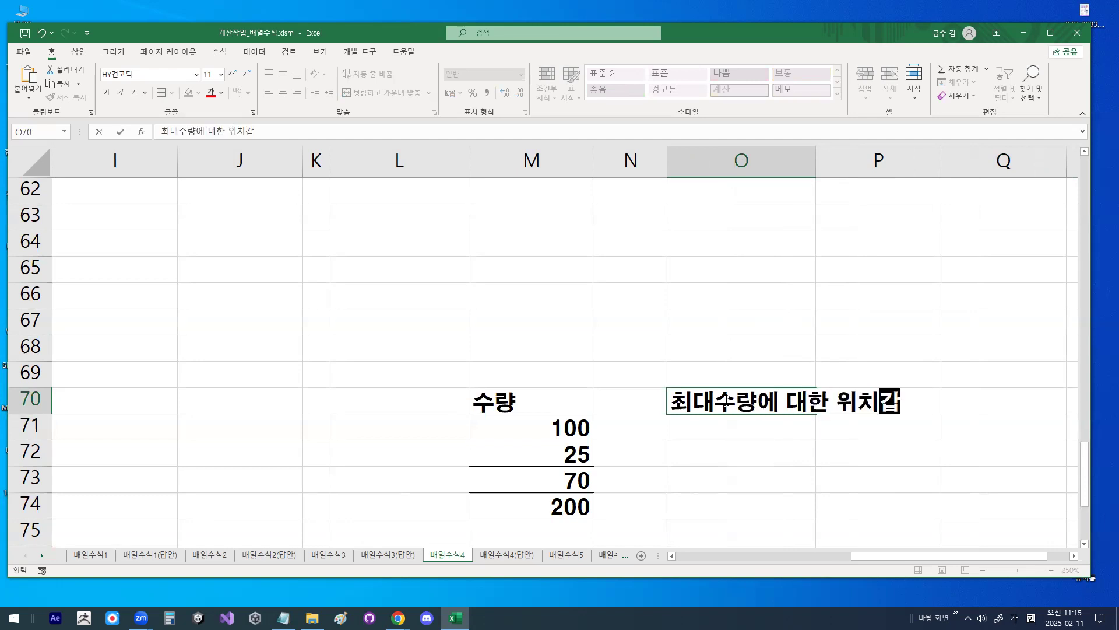
key("Return")
Start a MATCH formula in O72 with the largest 수량 value, M74, as the lookup value
scroll(735, 403, "down", 1)
scroll(736, 403, "down", 2)
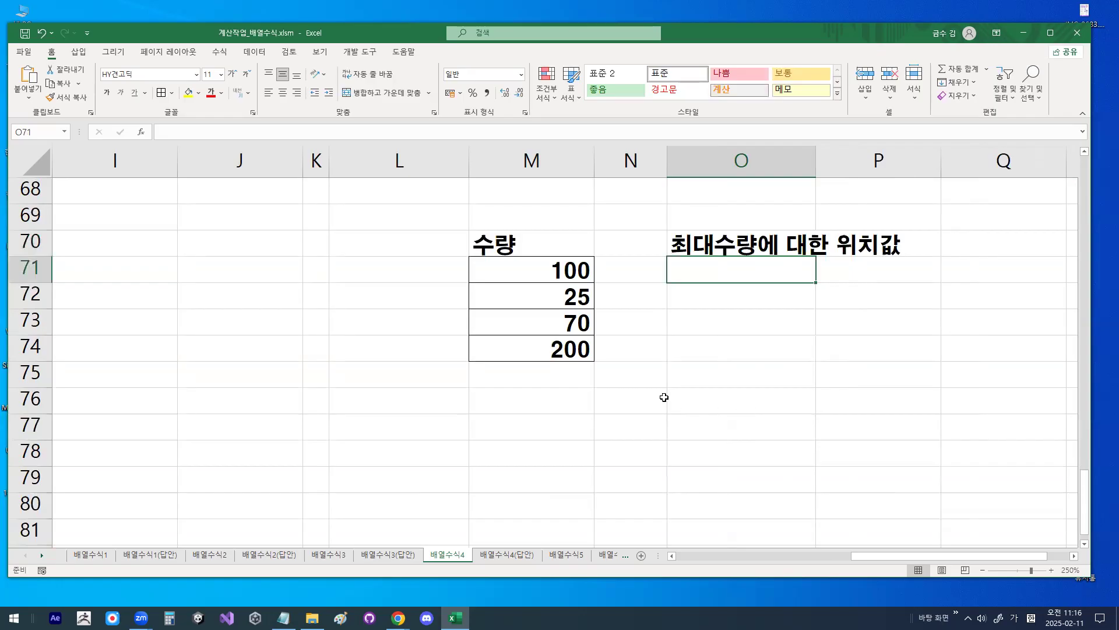
left_click(569, 348)
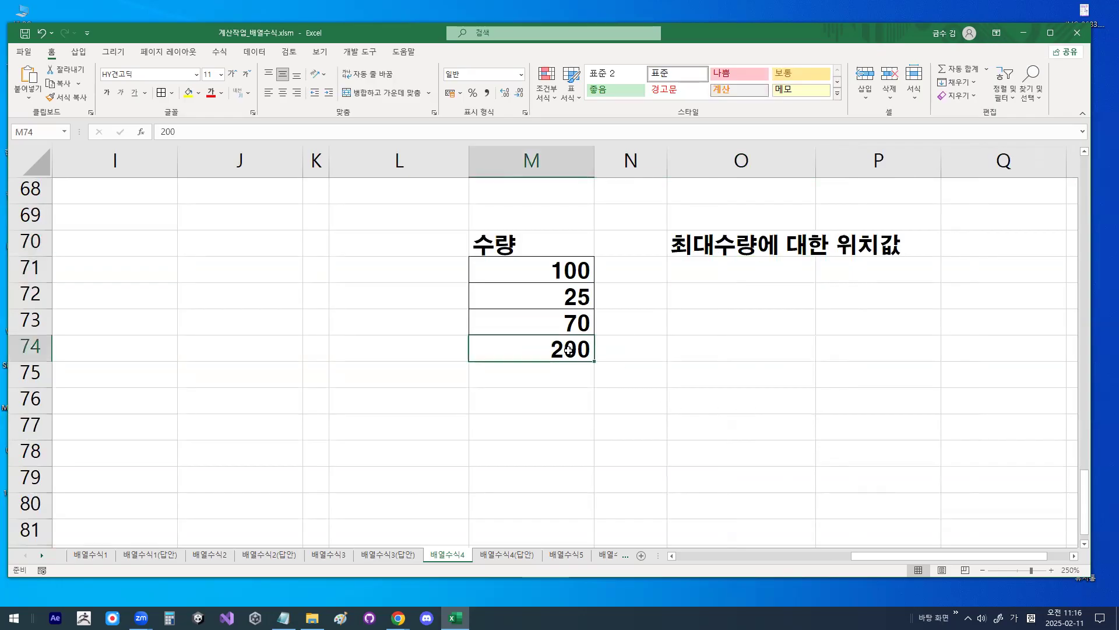
left_click_drag(559, 269, 559, 346)
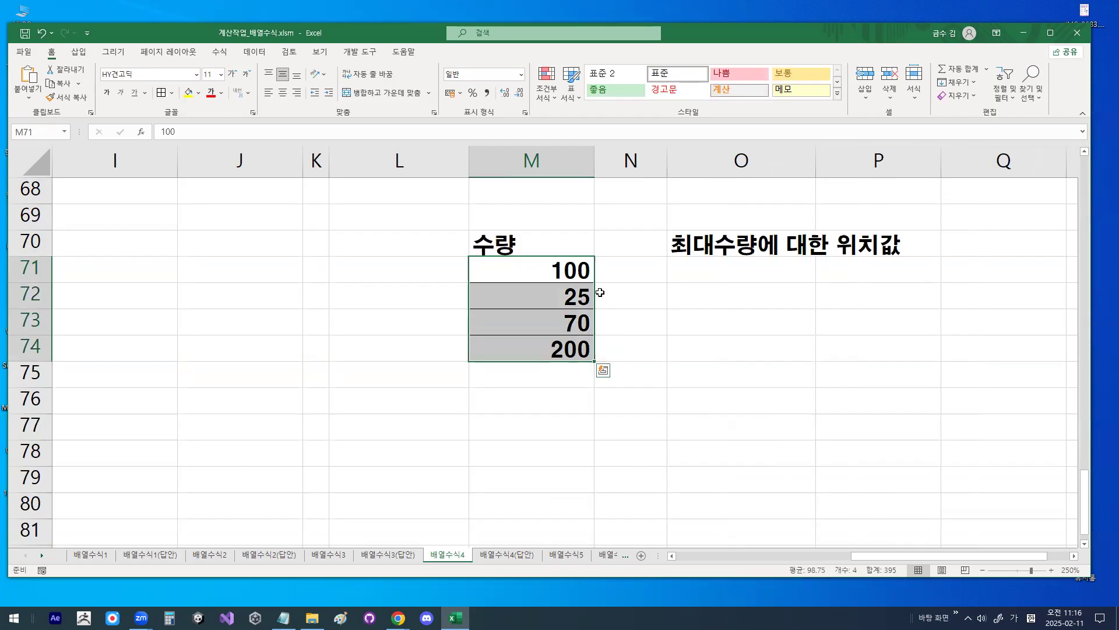
left_click(574, 348)
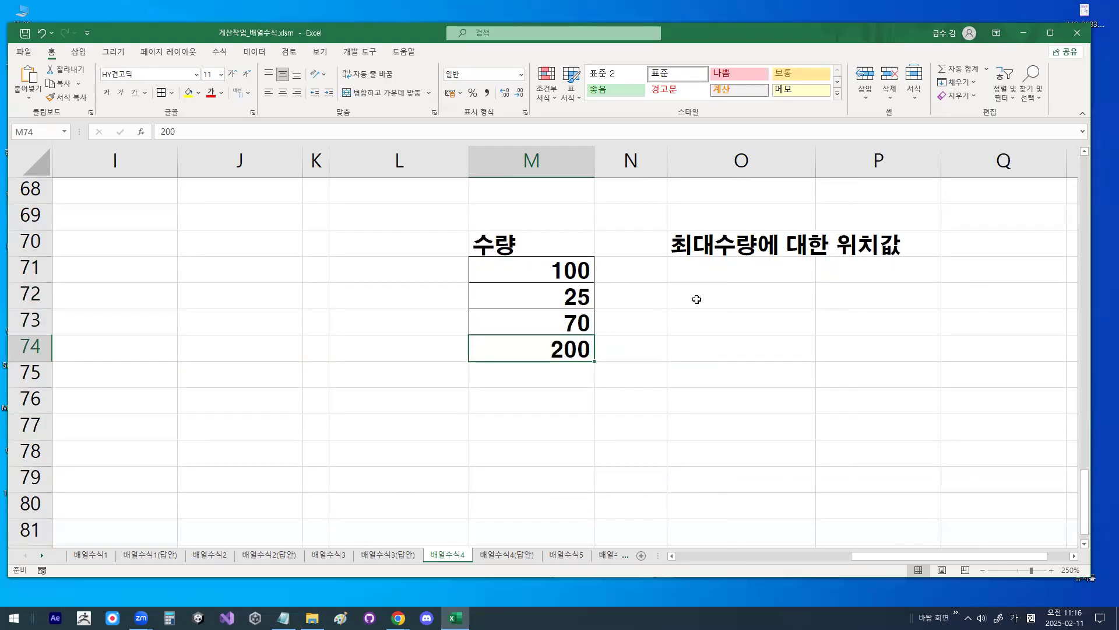
left_click(703, 299)
type("=")
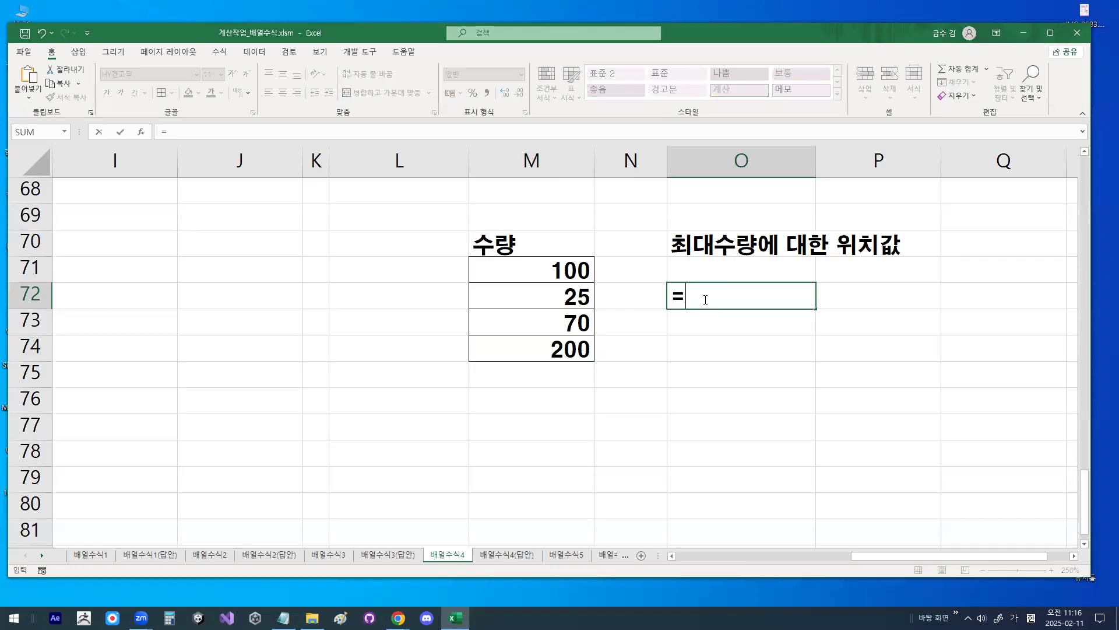
type("MA")
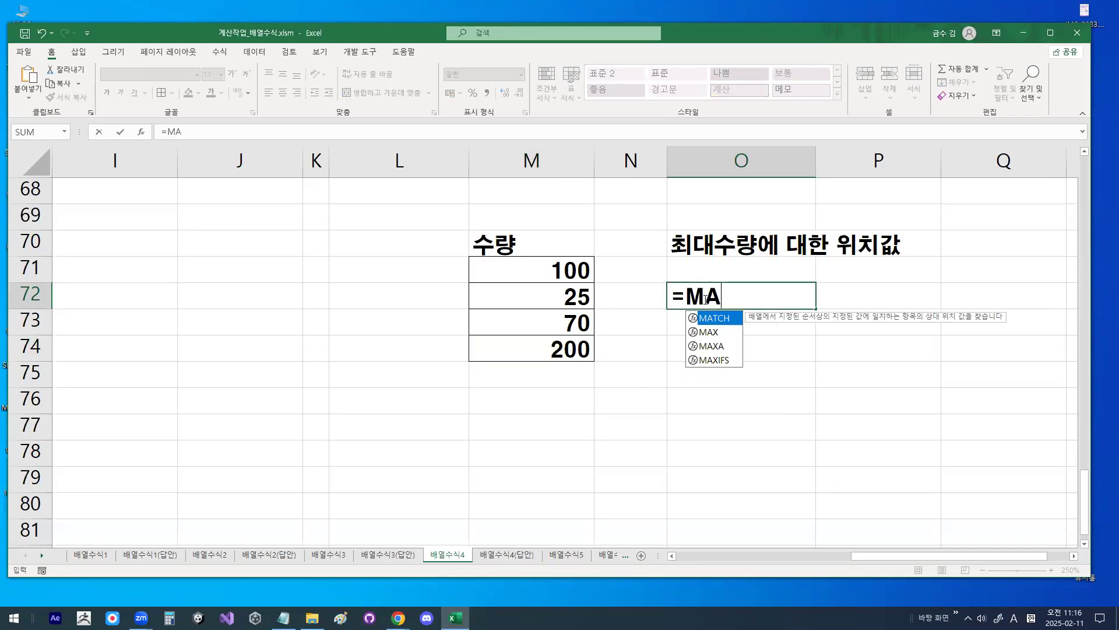
key("Tab")
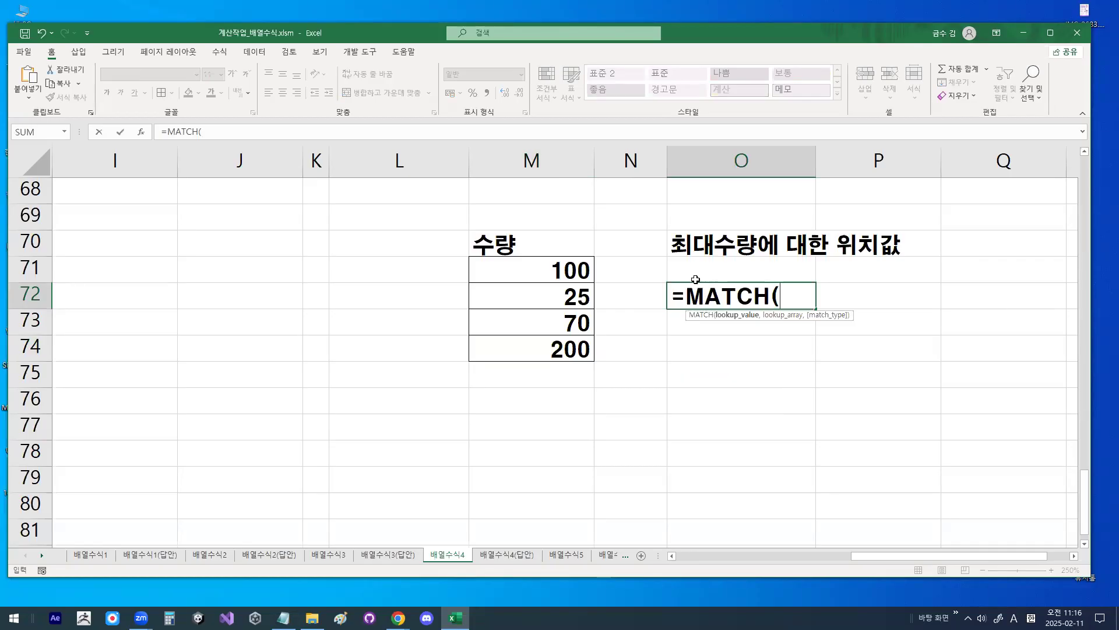
left_click(554, 346)
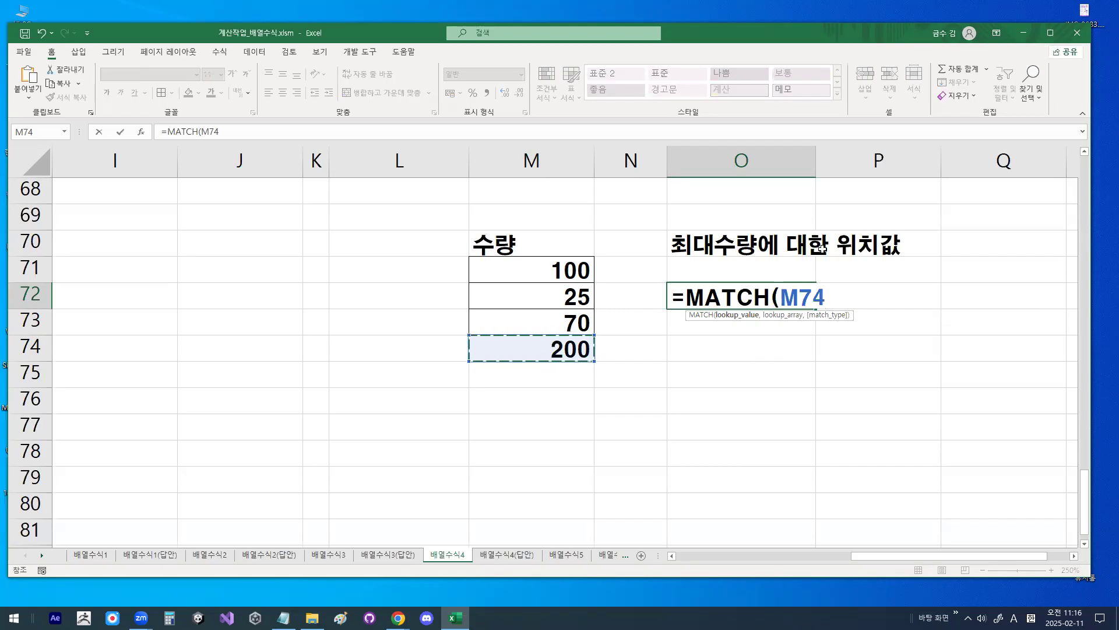
Replace the MATCH lookup value with MAX(M71:M74), then underline the MAX part and circle the 200 in M74
key("BackSpace")
key("BackSpace")
key("BackSpace")
key("BackSpace")
key("Hangul")
type("MAX")
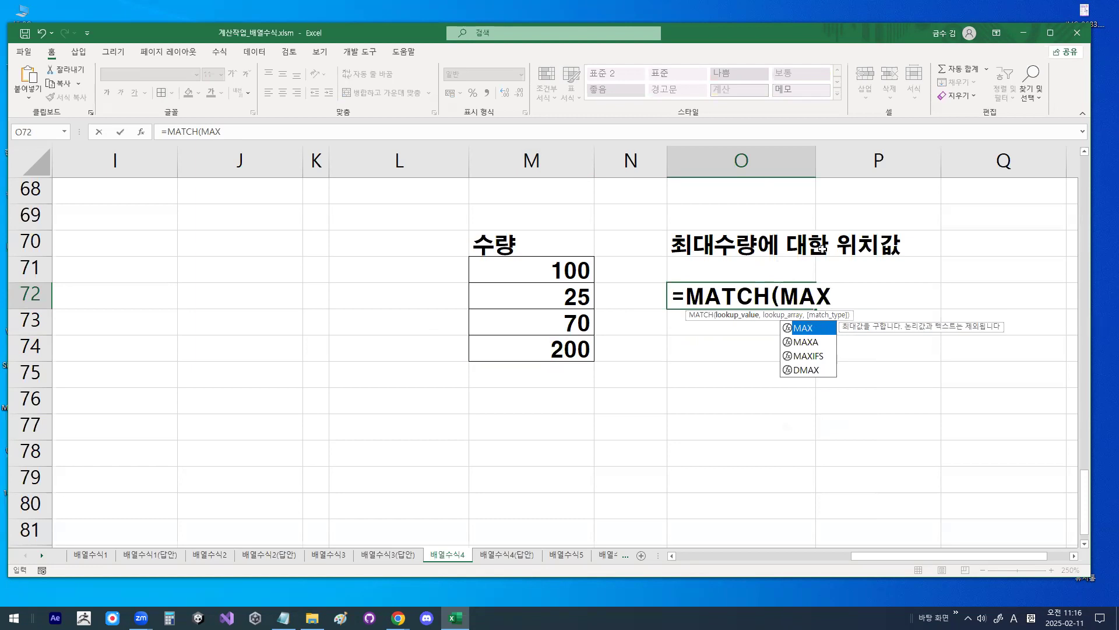
type("(")
left_click_drag(554, 260, 550, 341)
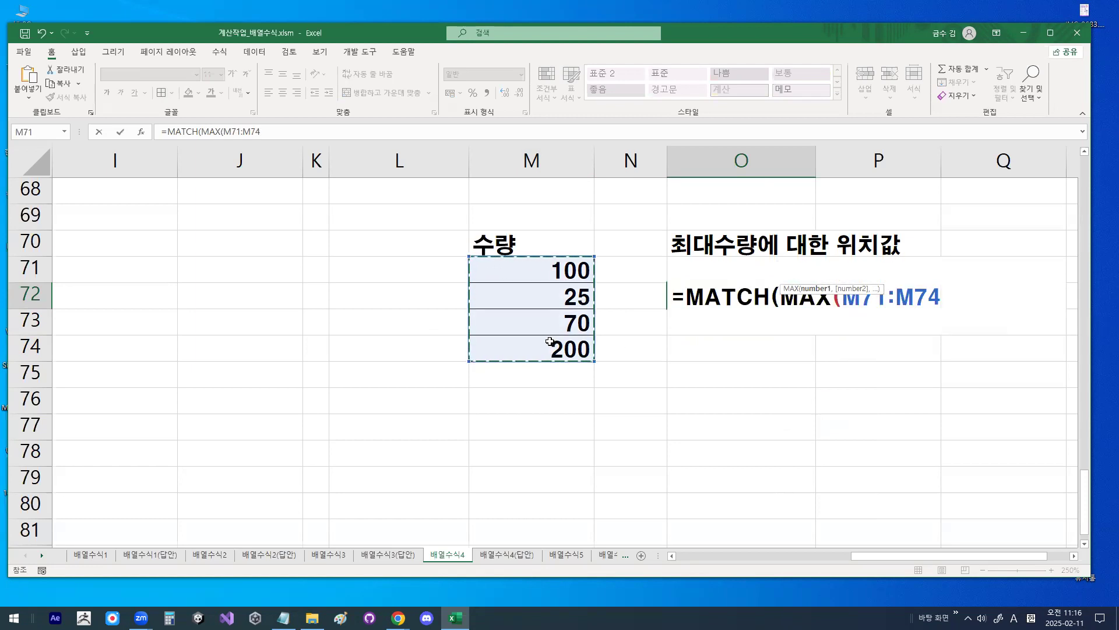
type(")")
left_click_drag(811, 309, 939, 308)
mouse_move(592, 358)
left_mouse_down()
mouse_move(561, 360)
mouse_move(596, 352)
left_mouse_up()
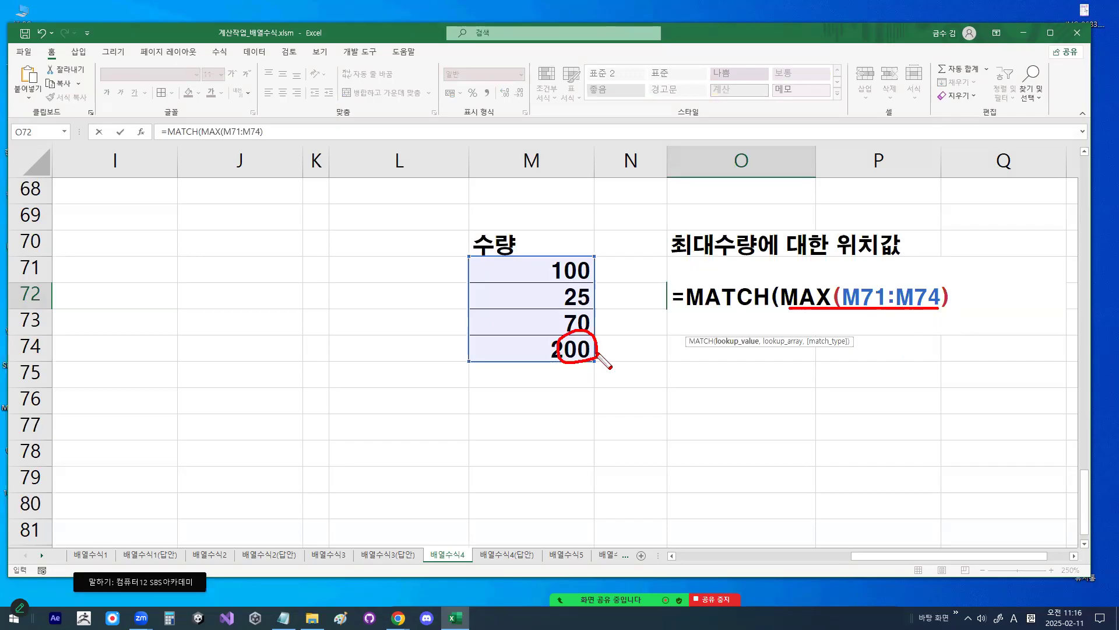
Complete the MATCH formula in O72 with lookup array M71:M74 and match type 0
type(",")
left_click_drag(531, 273, 533, 339)
mouse_move(630, 340)
left_mouse_down()
mouse_move(609, 357)
mouse_move(650, 359)
mouse_move(627, 392)
left_mouse_up()
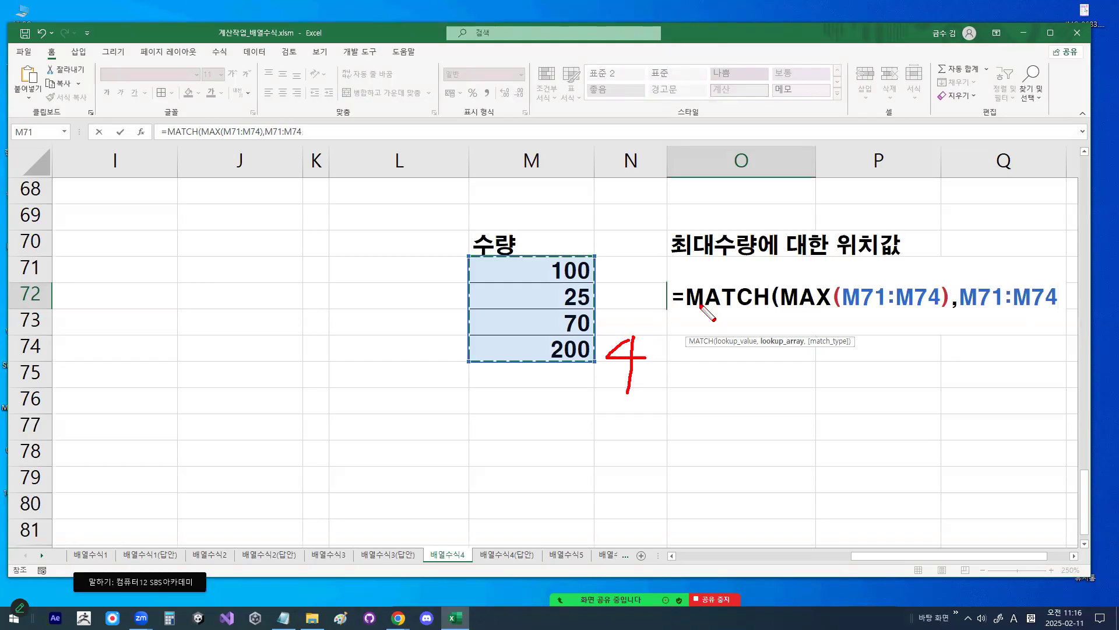
key("Escape")
type(",0")
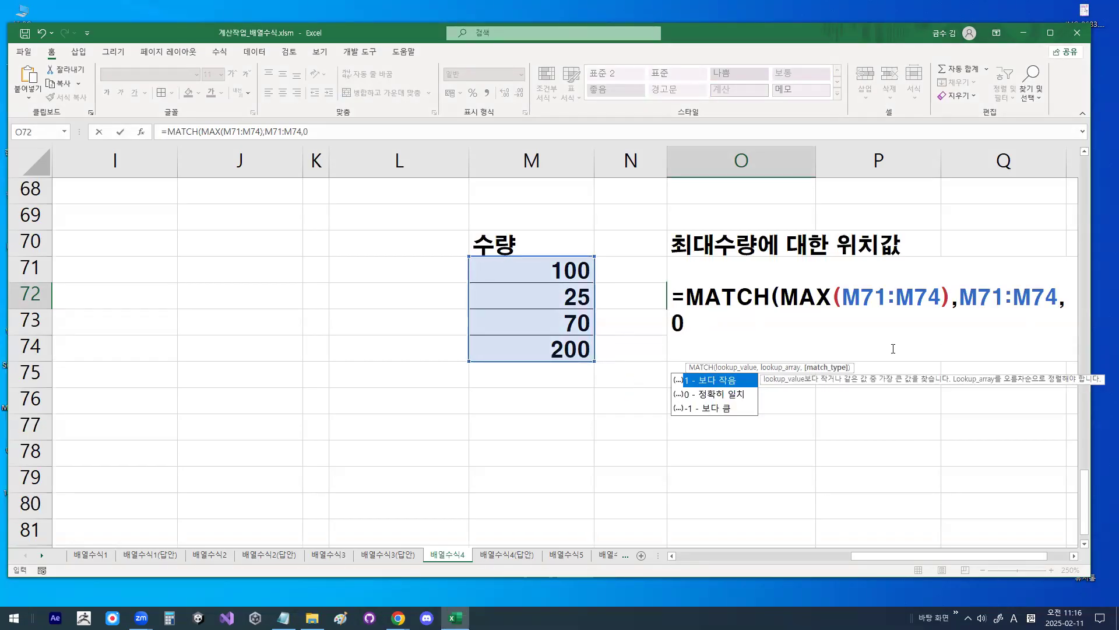
type(")")
key("BackSpace")
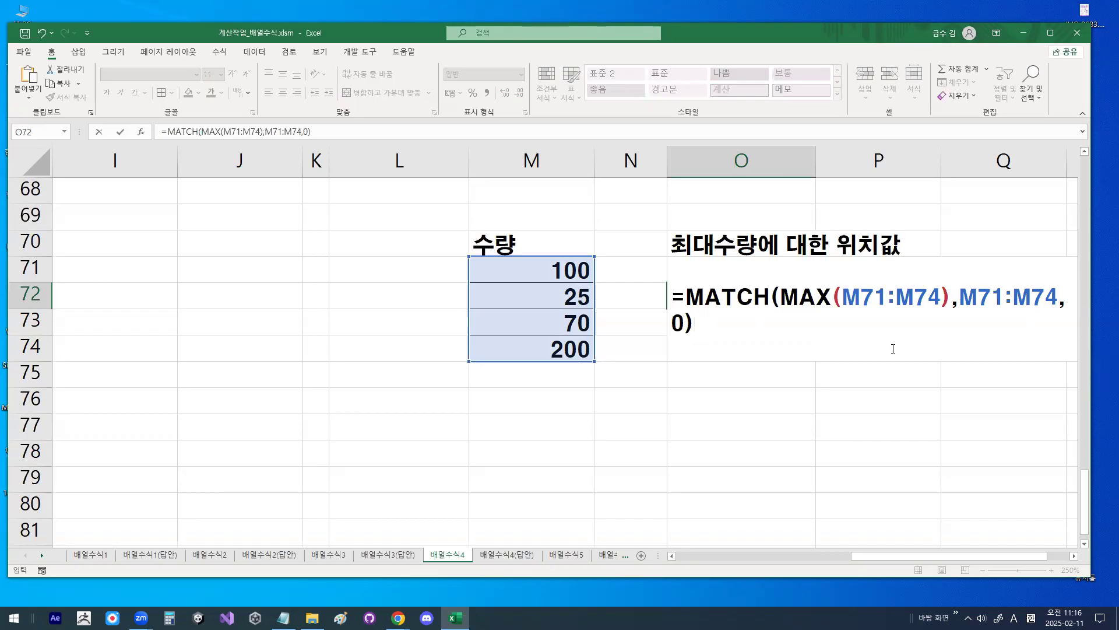
key("Return")
Set the first 수량 value in M71 to 250
key("Up")
key("Left")
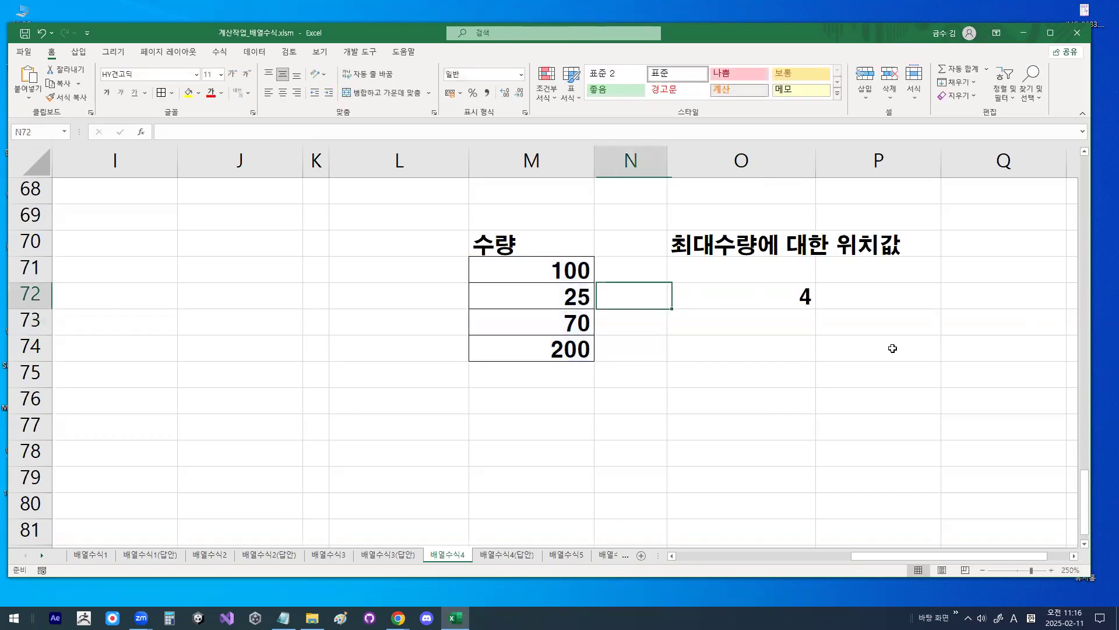
key("Left")
key("Up")
type("250")
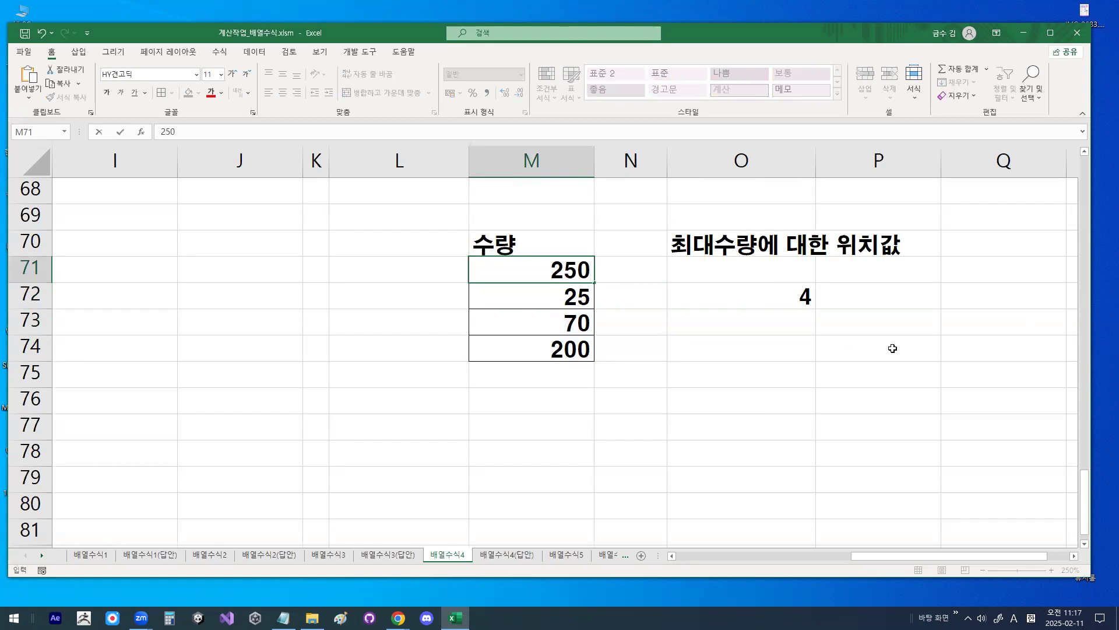
key("Return")
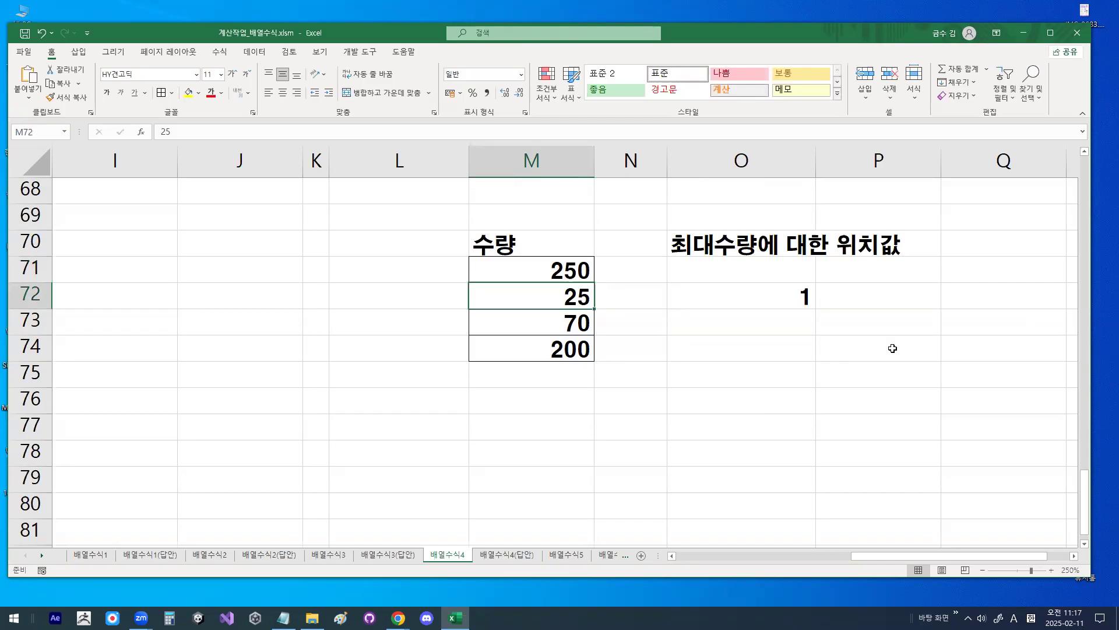
Review the MATCH formula in O72 and its nested MAX lookup value
double_click(799, 296)
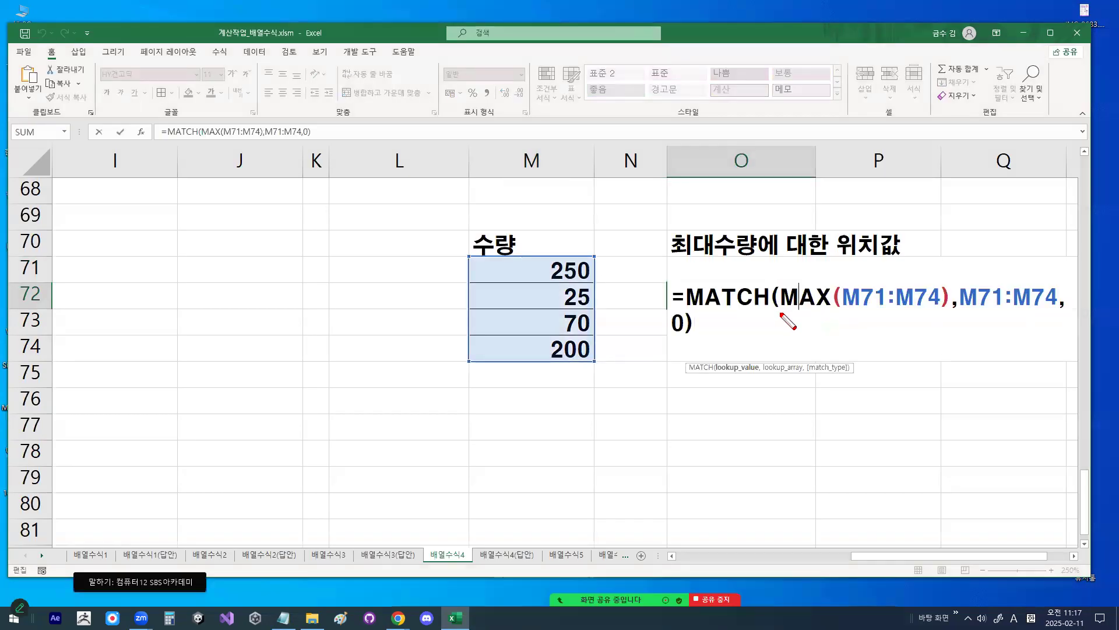
mouse_move(717, 305)
left_mouse_down()
mouse_move(794, 331)
mouse_move(929, 328)
mouse_move(972, 312)
left_mouse_up()
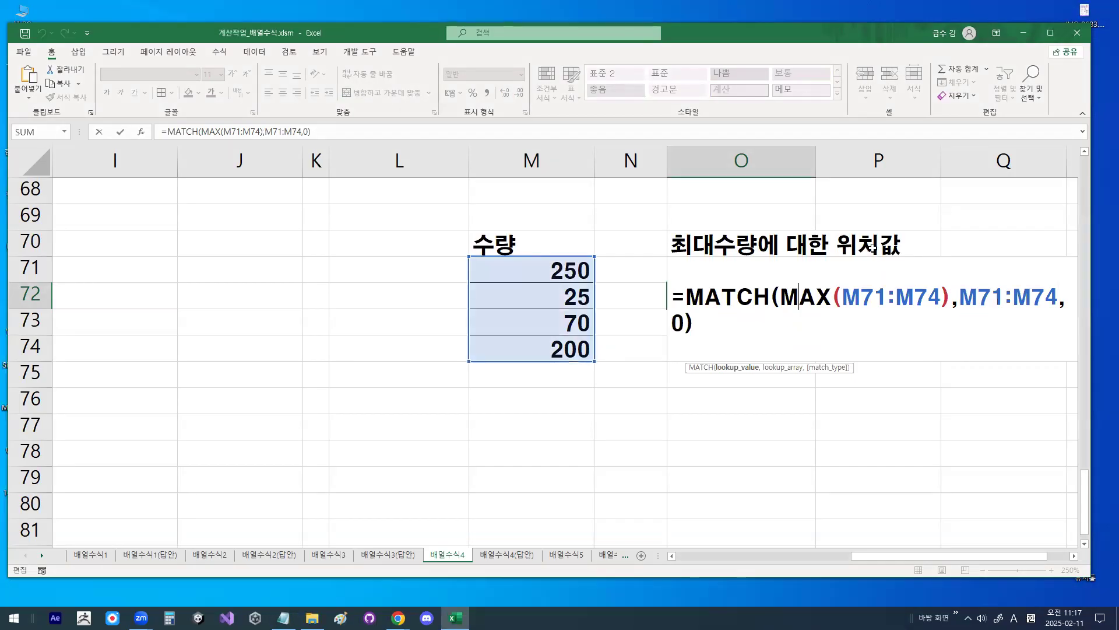
key("ctrl+shift+Return")
Clear the contents of M70:P74
left_click_drag(589, 239, 820, 337)
left_click_drag(525, 249, 839, 357)
key("Delete")
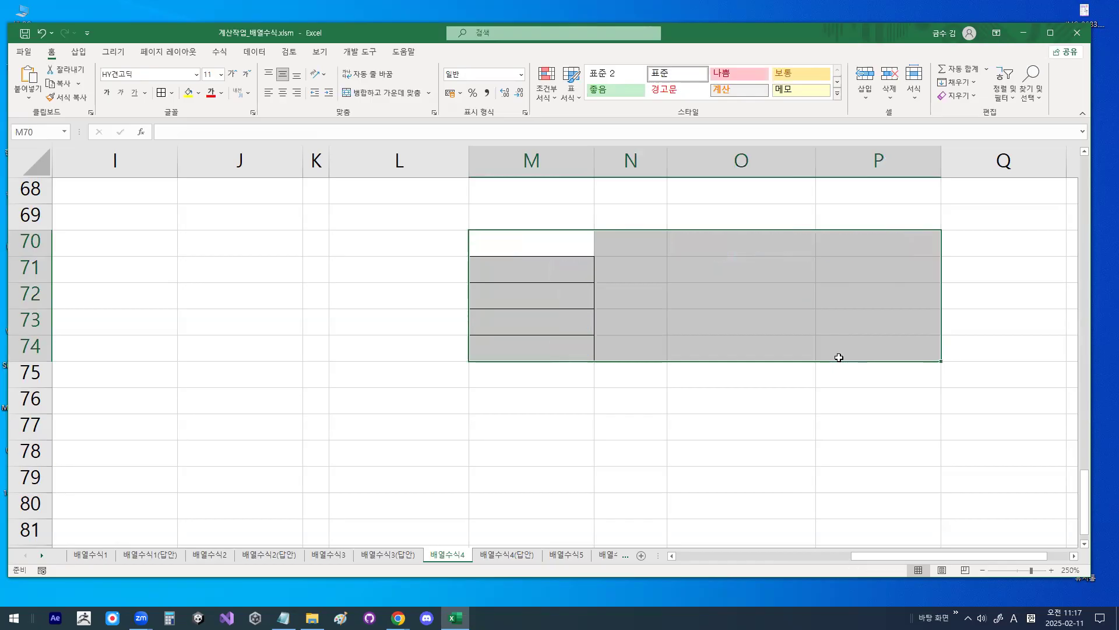
Enter the heading 대리점 in P71
key("Right")
key("Right")
key("Right")
key("Right")
key("Right")
key("Right")
key("Left")
key("Left")
key("Left")
key("Down")
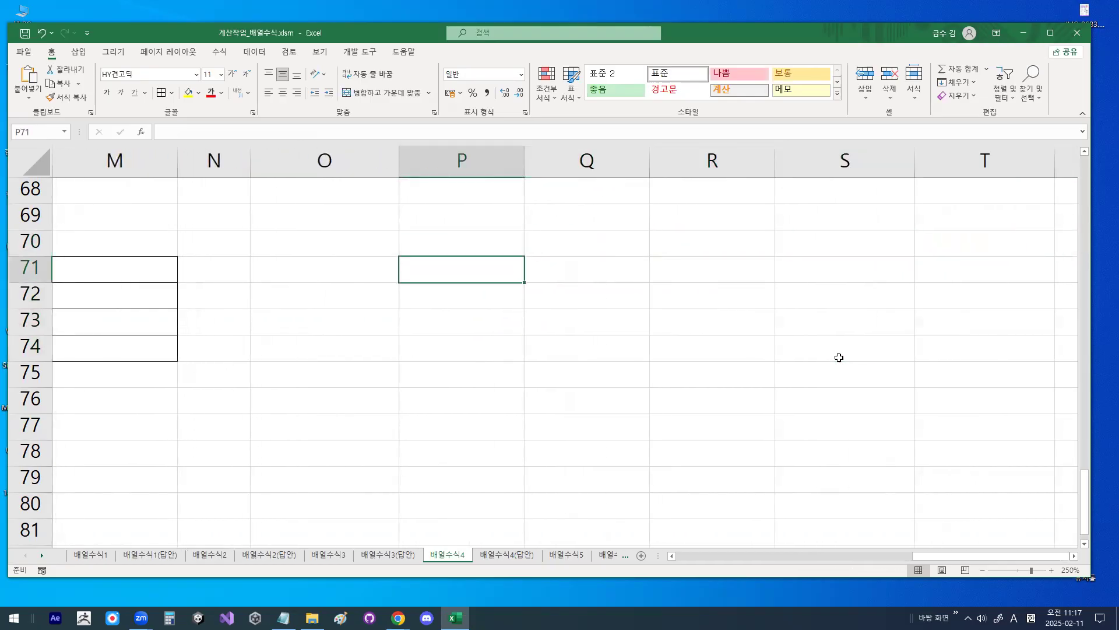
type("EO")
key("BackSpace")
key("BackSpace")
key("Hangul")
type("대리점")
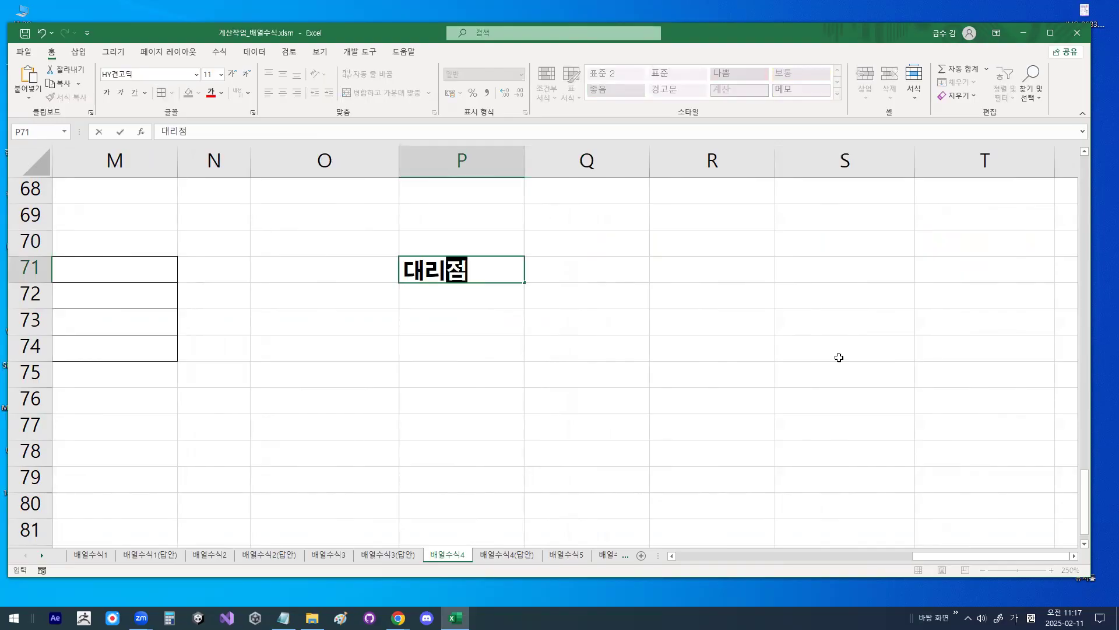
key("Return")
Fill the 대리점 column in P72:P76 with A, B, C, D and A
key("Hangul")
type("A")
key("Return")
type("B")
key("Return")
type("C")
key("Return")
type("D")
key("Return")
type("A")
key("Return")
Enter the heading 제품명 in Q71
key("Up")
key("Up")
key("Up")
key("Up")
key("Up")
key("Up")
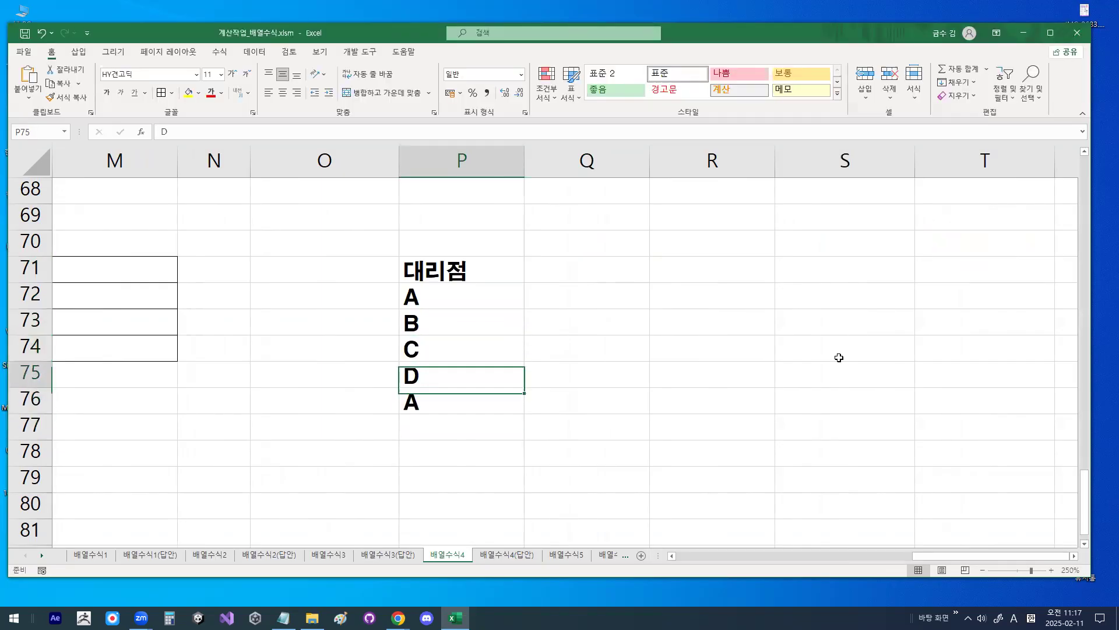
key("Right")
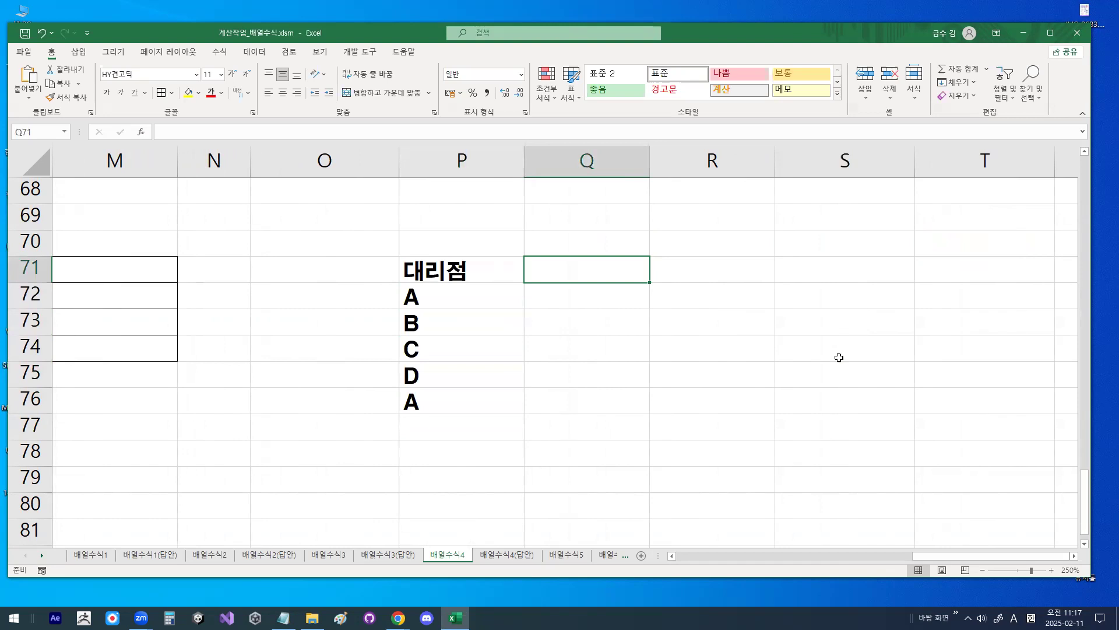
type("WPVN")
key("BackSpace")
key("BackSpace")
key("BackSpace")
key("BackSpace")
key("Hangul")
type("제푸ㅁ명")
key("Return")
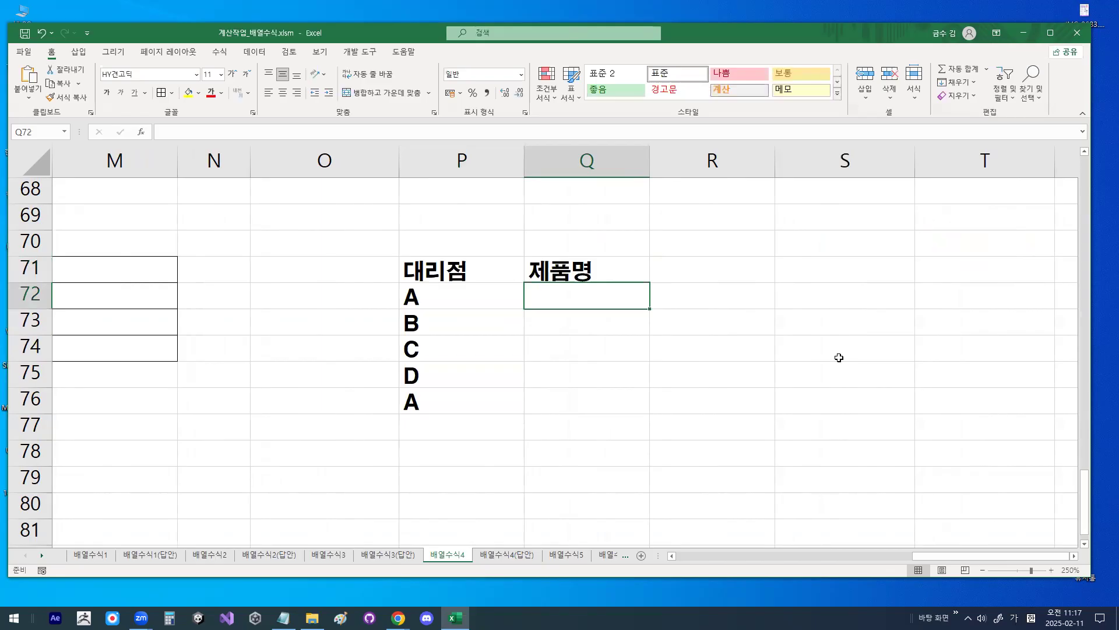
Enter 냉장고 as the first product in Q72
type("에어")
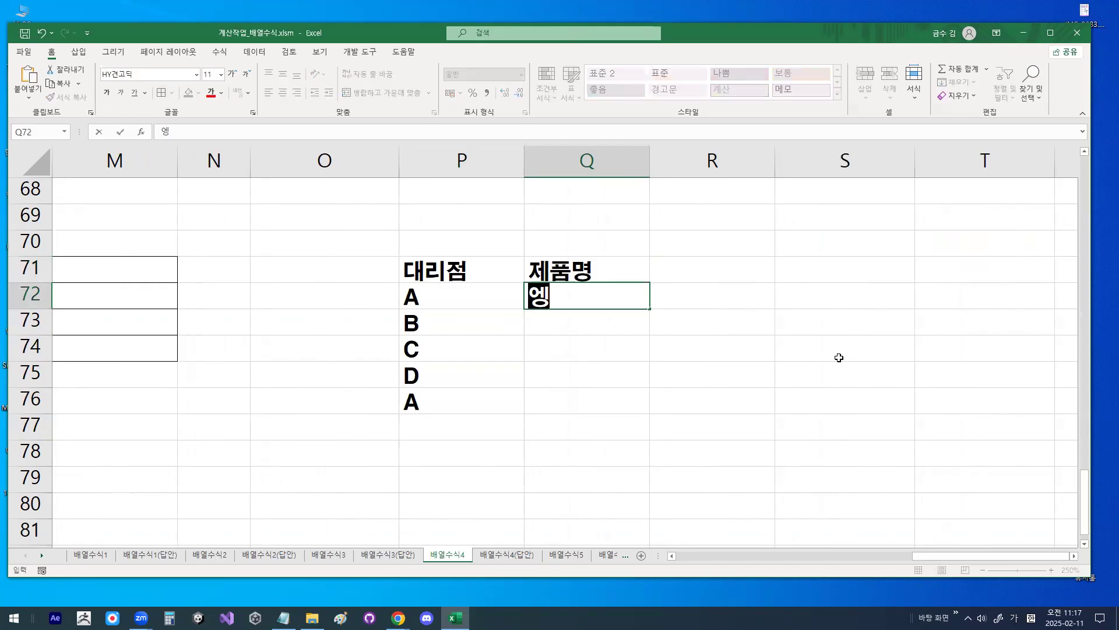
key("BackSpace")
key("BackSpace")
type("냉ㅈ방")
key("BackSpace")
key("BackSpace")
key("BackSpace")
key("BackSpace")
type("장고")
key("Return")
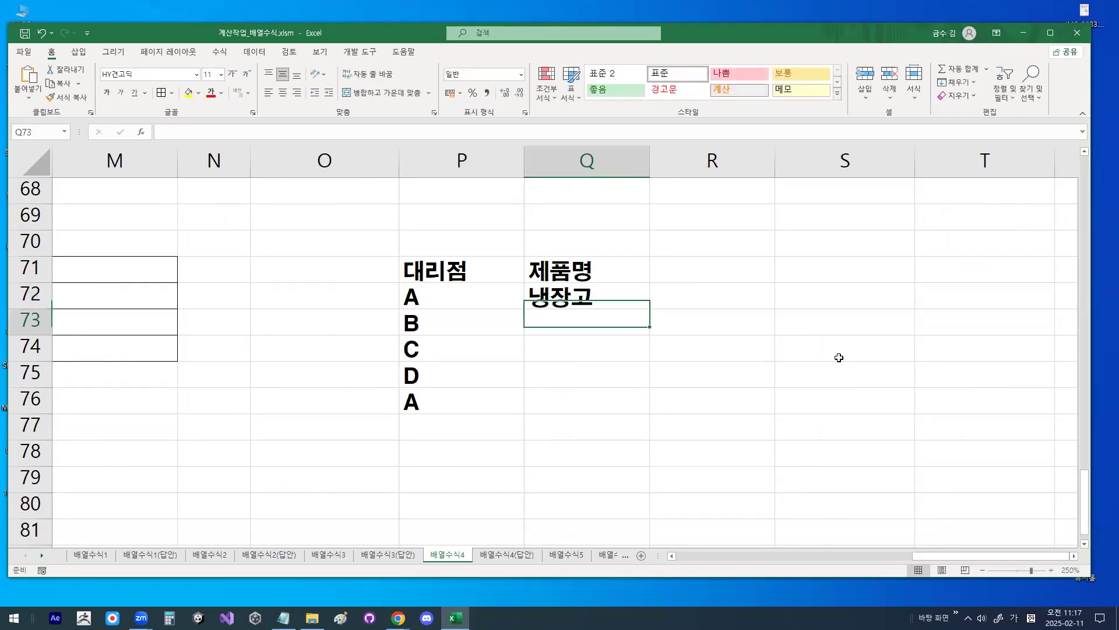
Fill the 제품명 column in Q73:Q75 with 세탁기, 건조기 and 공기청정기
type("세탁기")
key("Return")
type("건조기")
key("Return")
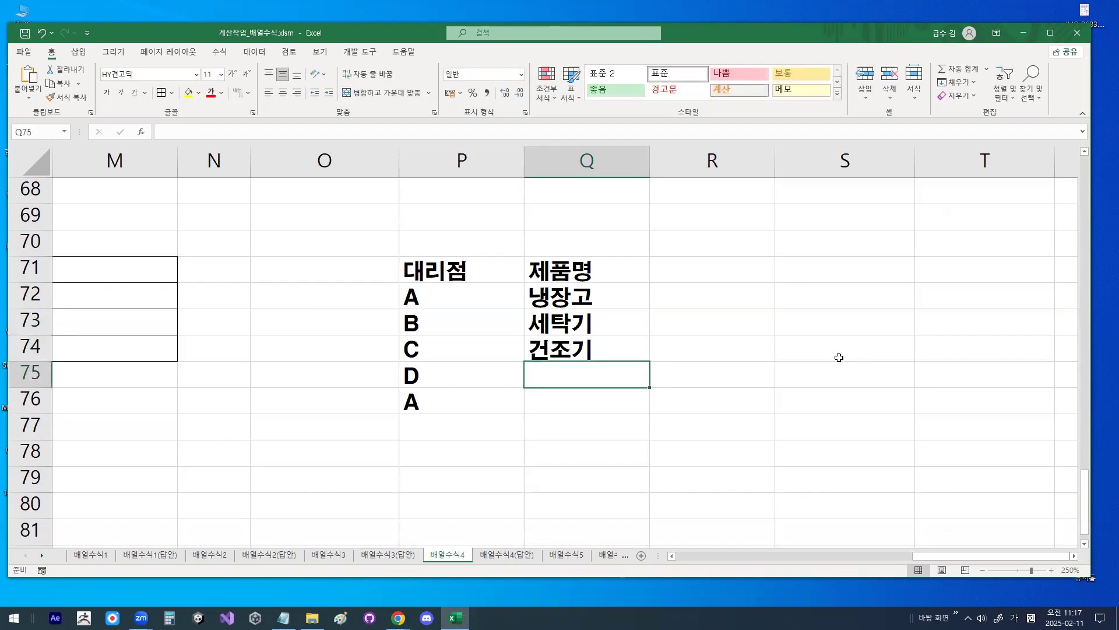
type("공기청정기")
key("Return")
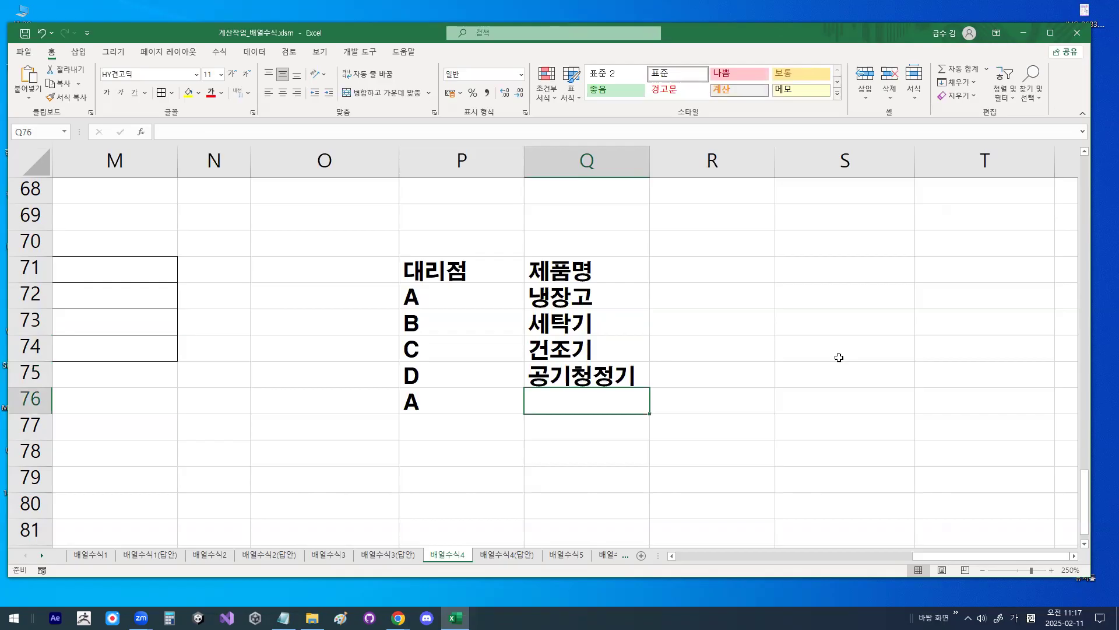
Enter 김치냉장고 as the last product in Q76
type("기치")
key("BackSpace")
key("BackSpace")
type("ㄱ미")
key("BackSpace")
key("BackSpace")
key("BackSpace")
type("김치냉장고")
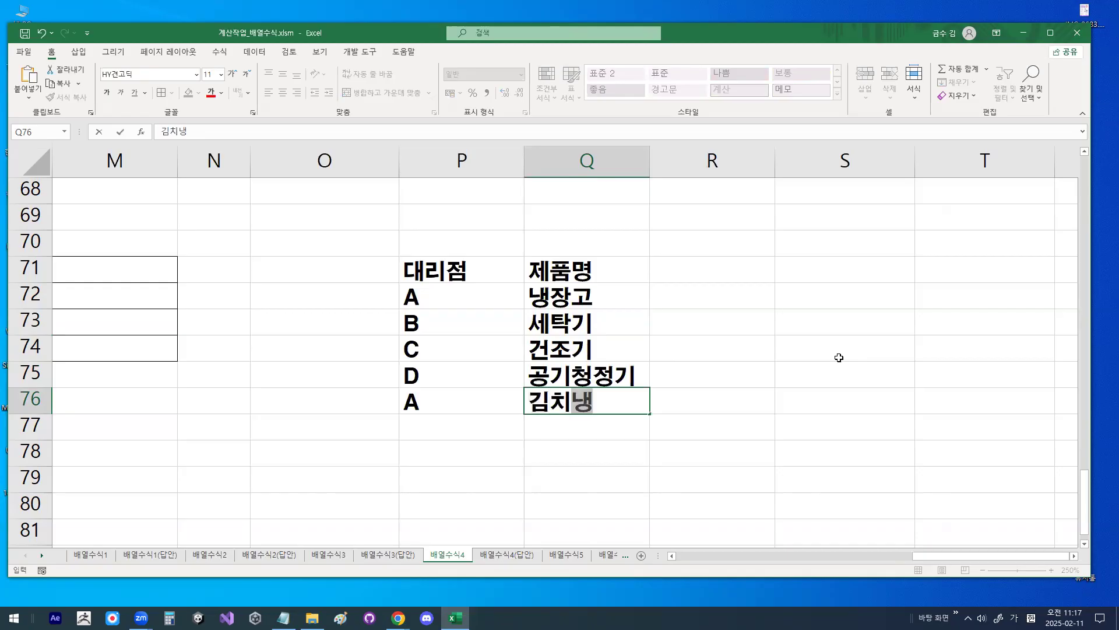
key("Return")
Enter the heading 판매수량 in R71, beside 제품명
key("Up")
key("Up")
key("Up")
key("Up")
key("Up")
key("Up")
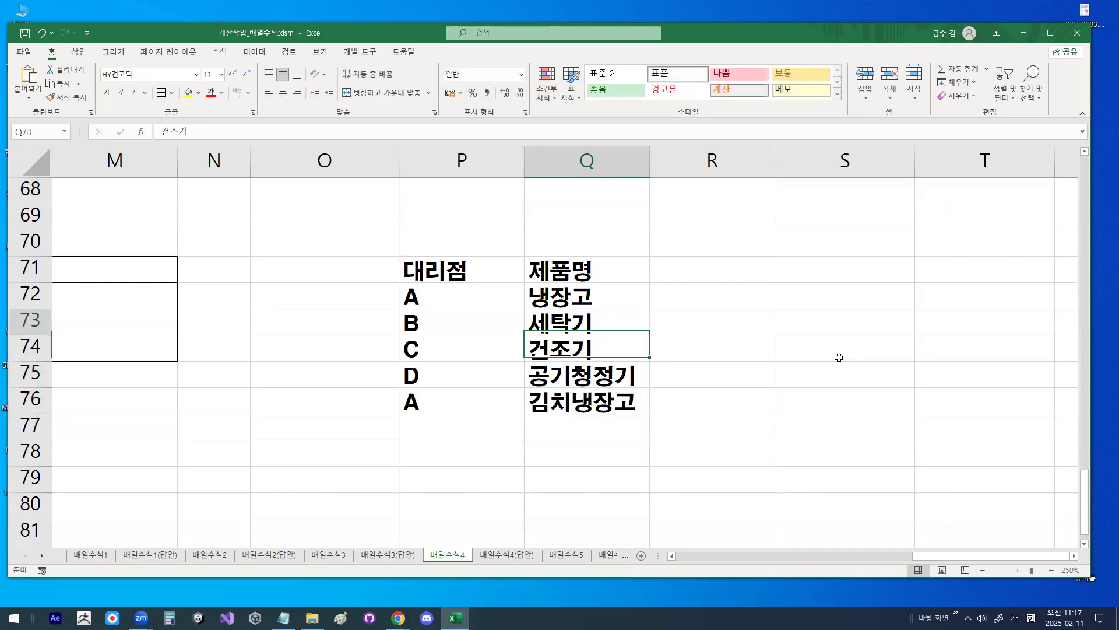
key("Right")
type("파ㄴ매수량")
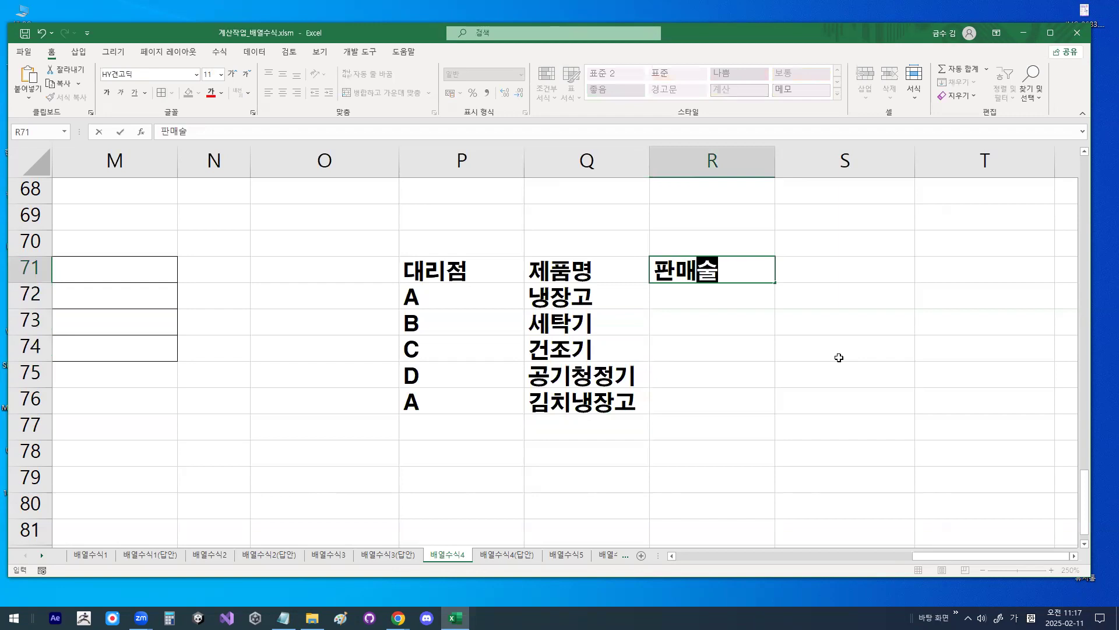
key("Return")
Fill the 판매수량 column in R72:R76 with 100, 70, 50, 80 and 90
type("100")
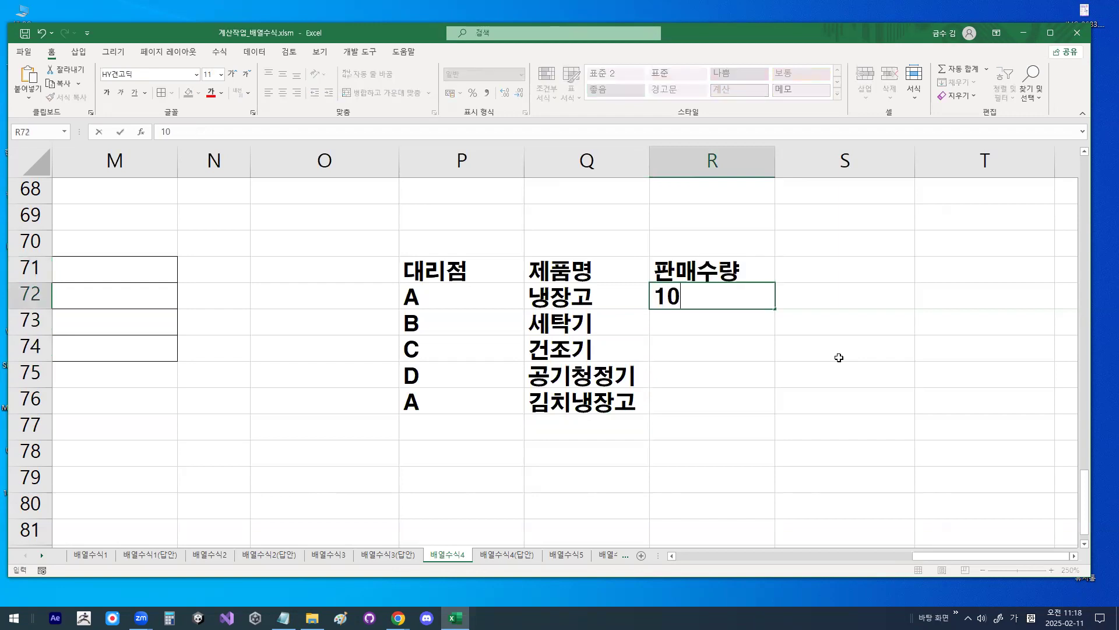
key("Return")
type("70")
key("Return")
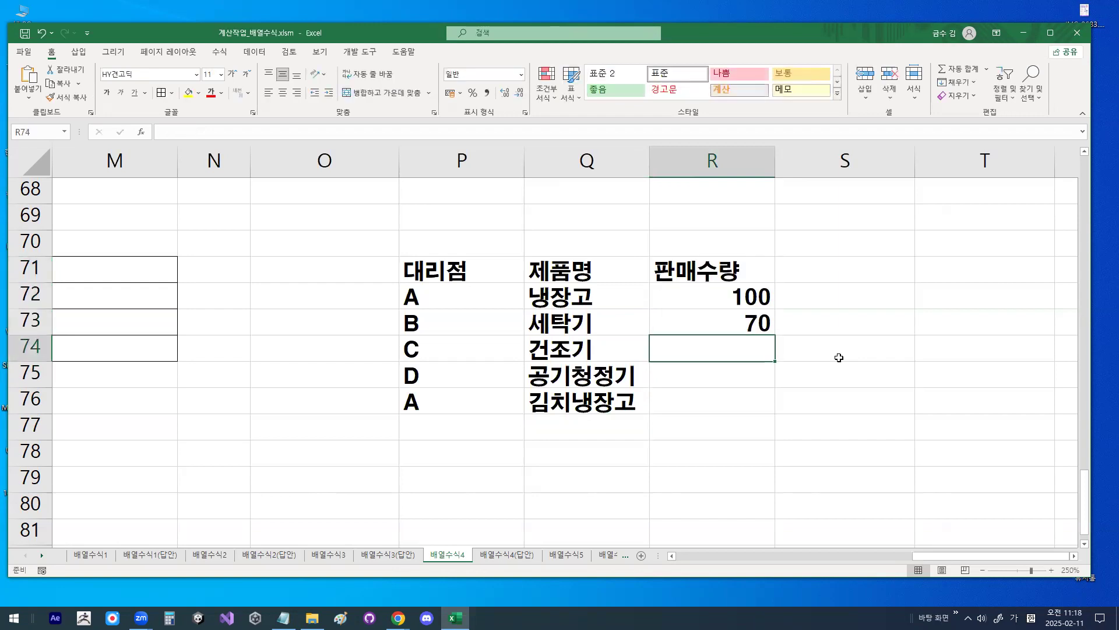
type("50")
key("Return")
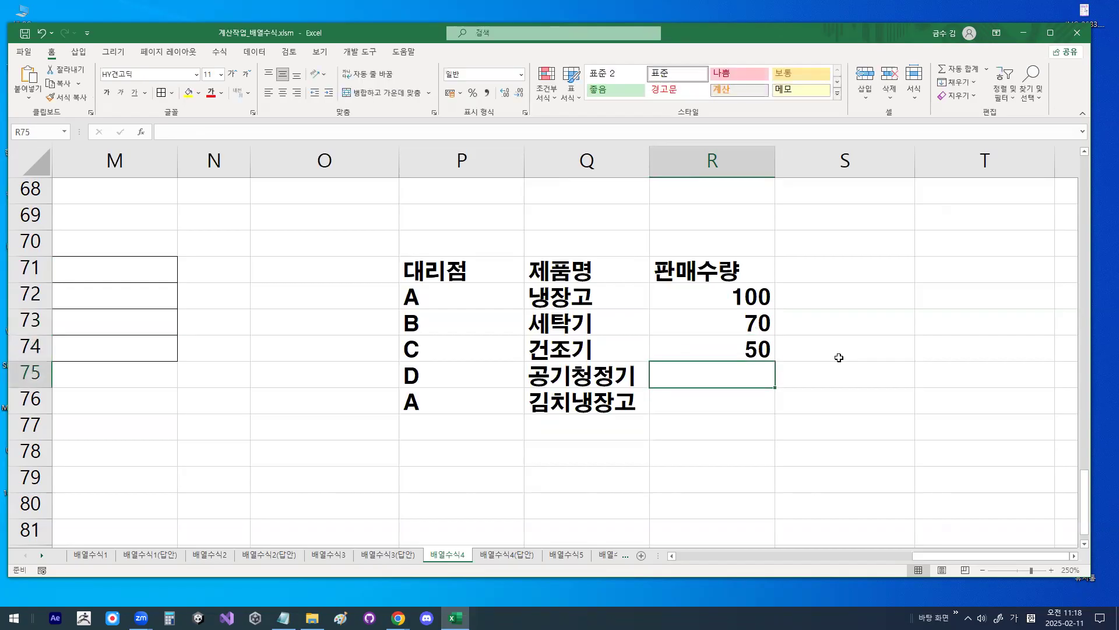
type("80")
key("Return")
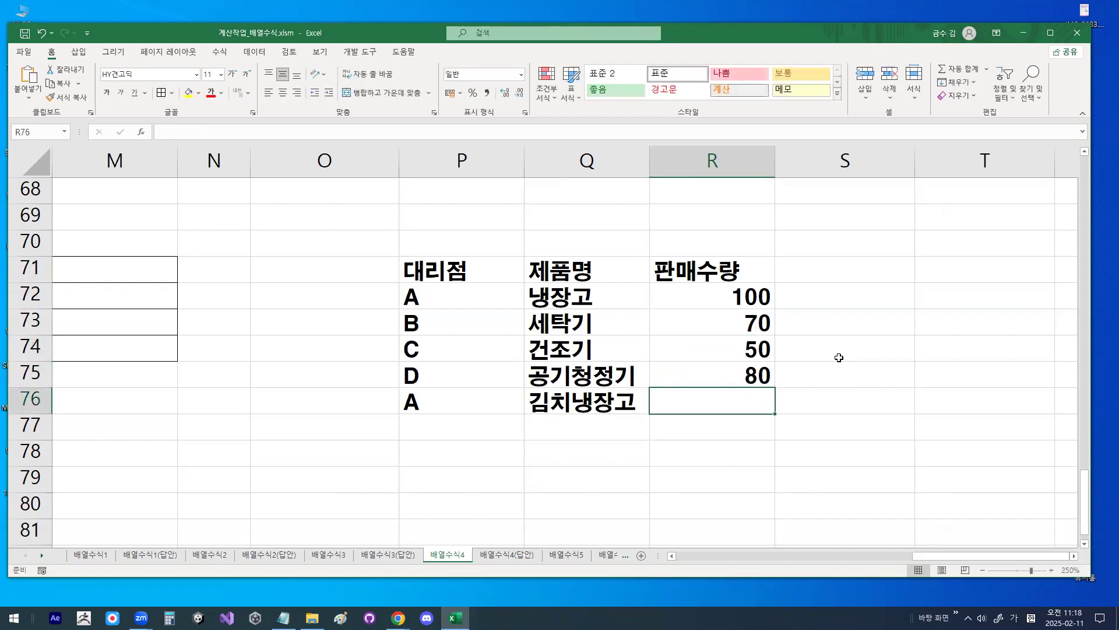
type("80")
key("Return")
key("Up")
type("90")
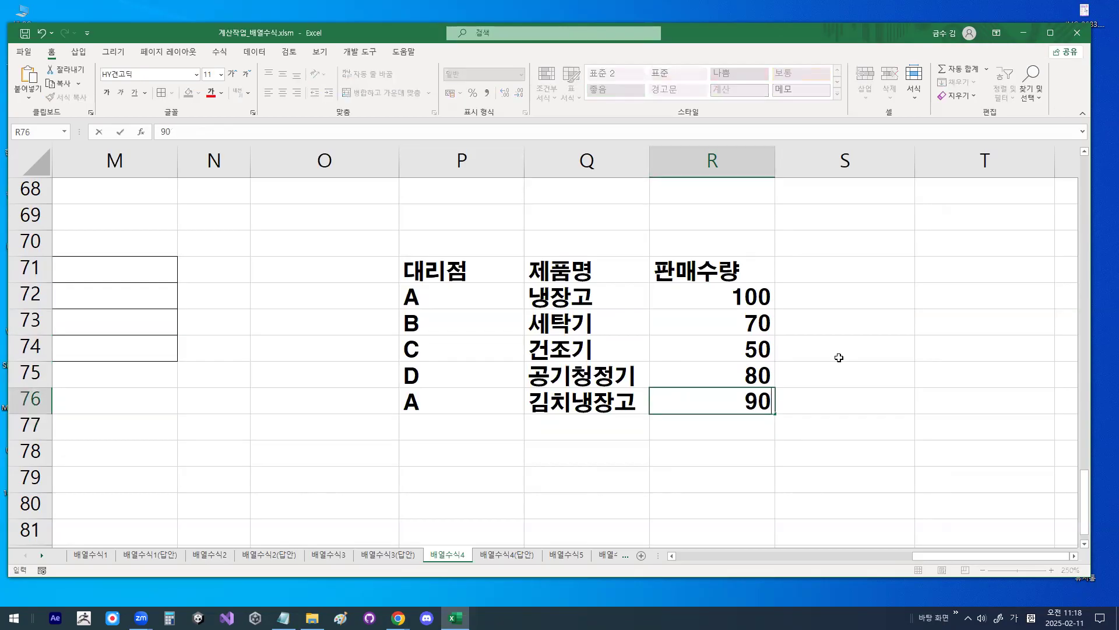
key("Return")
Apply all borders to the table in P71:R76
left_click_drag(494, 276, 717, 397)
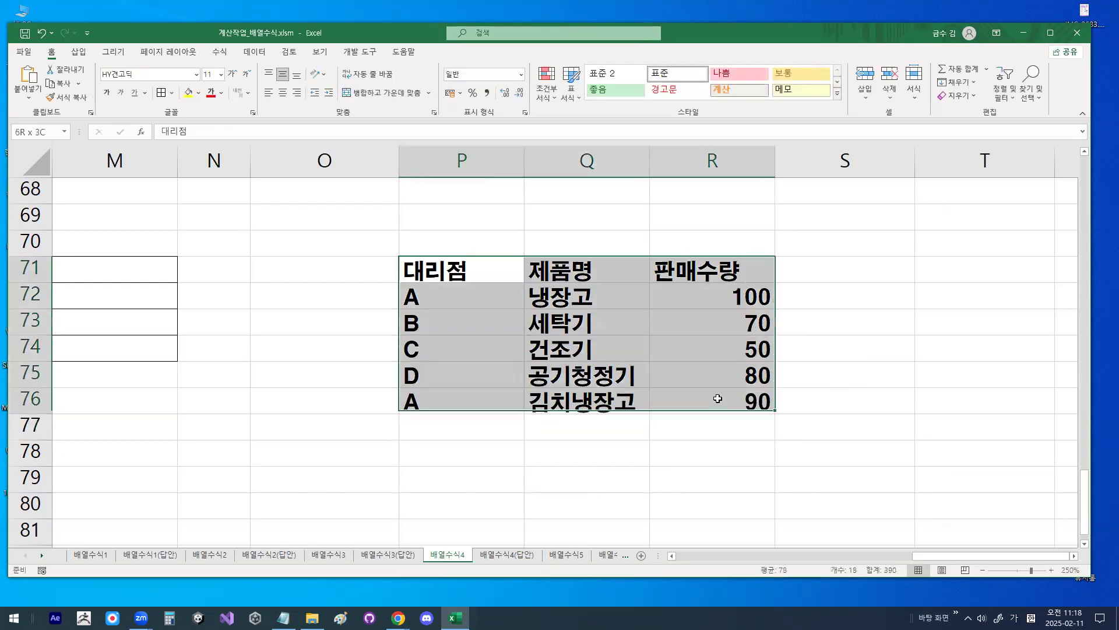
left_click(162, 93)
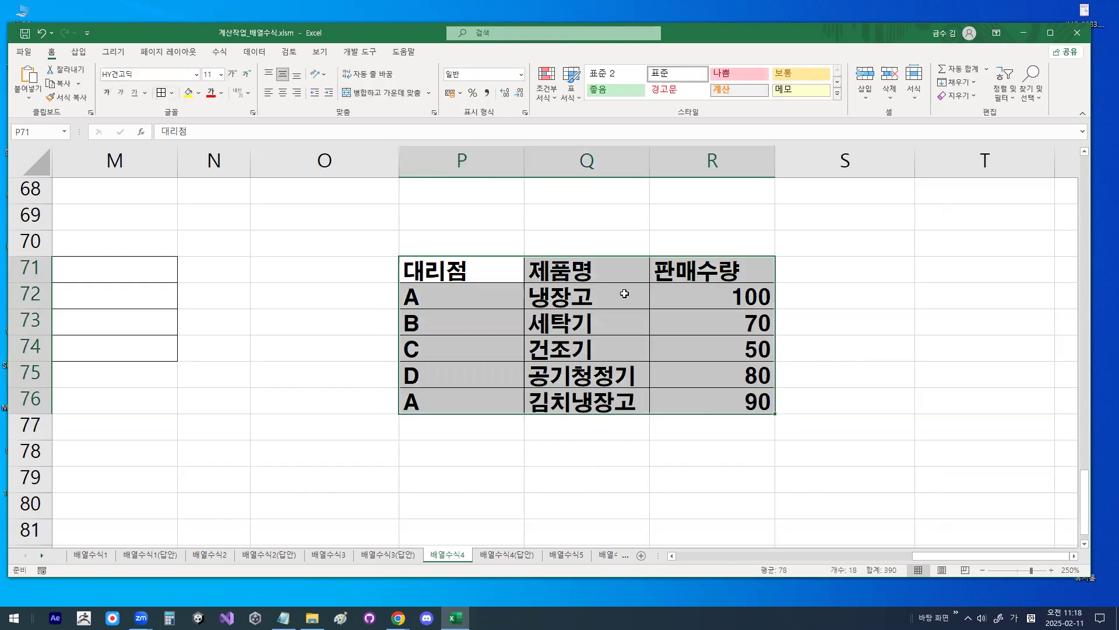
left_click(619, 292)
Enter the task text 최다판매한 제품명을 구하시오 in P78, below the table
scroll(620, 292, "down", 1)
left_click(464, 373)
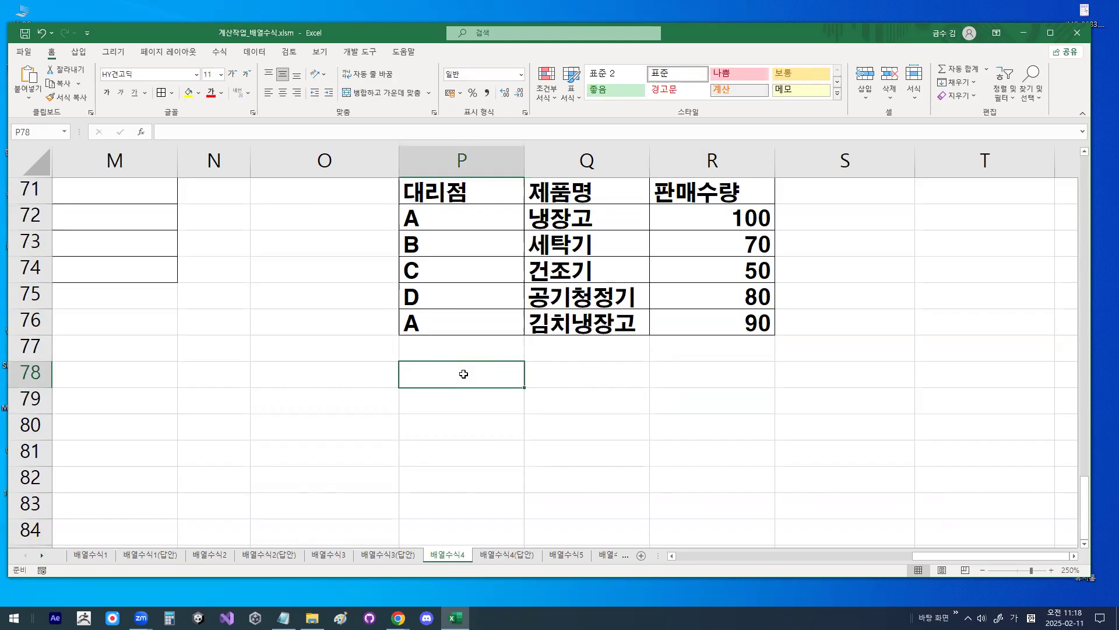
type("최다")
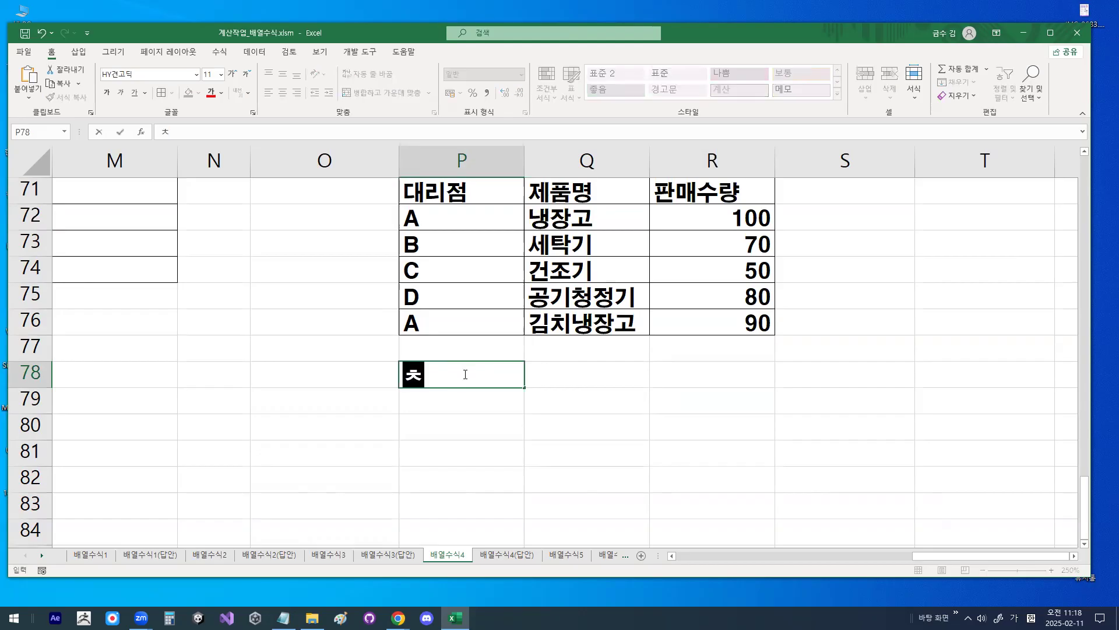
type("판매한")
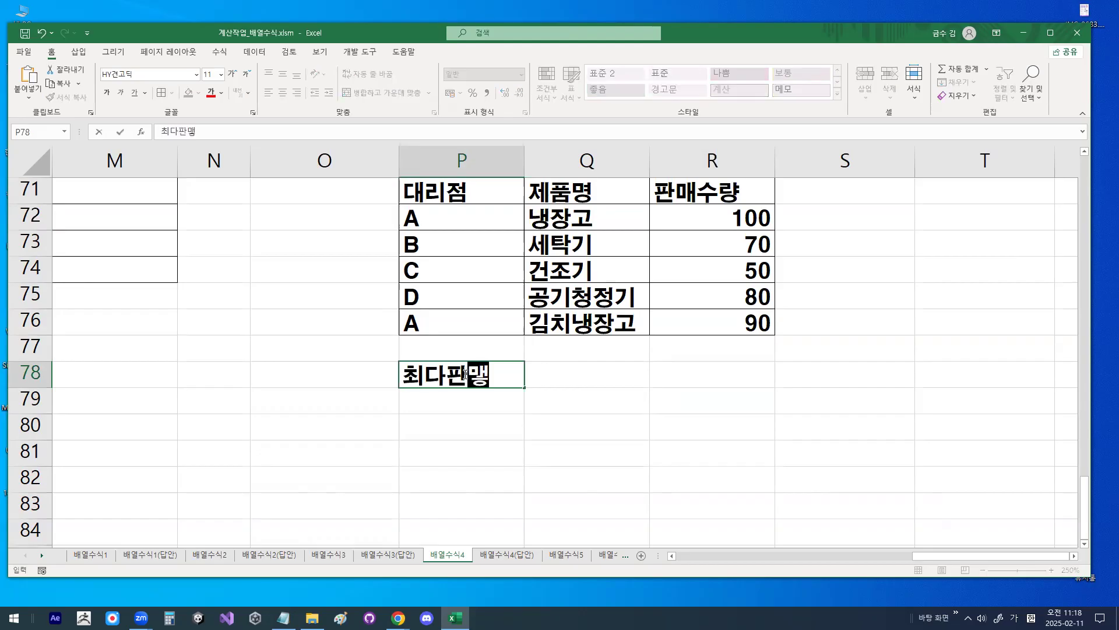
type(" 제품명")
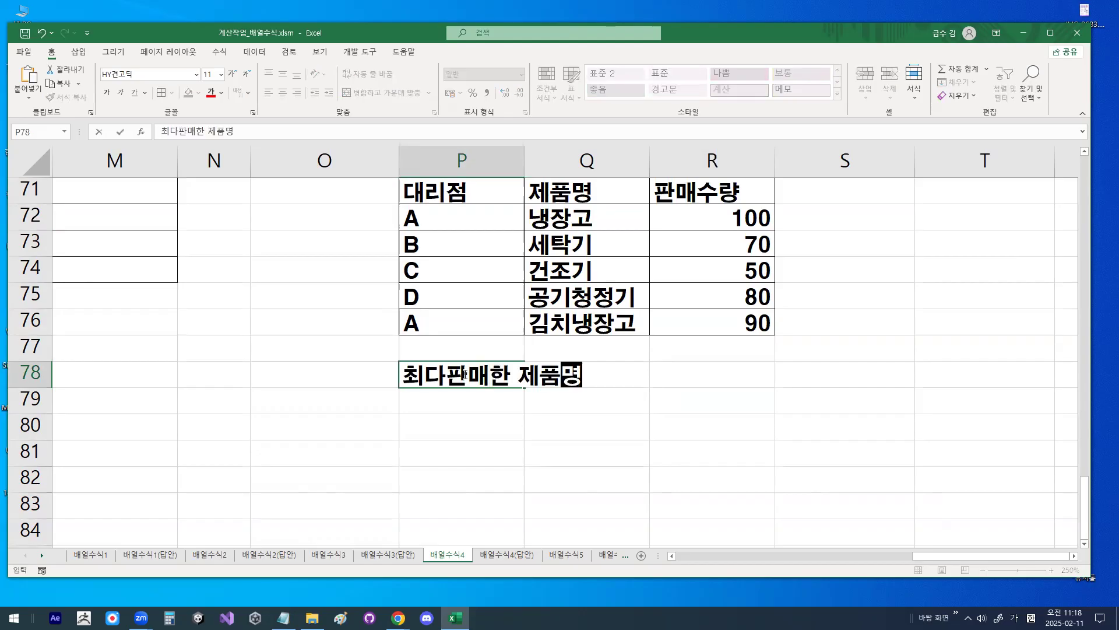
type("을 구하시오")
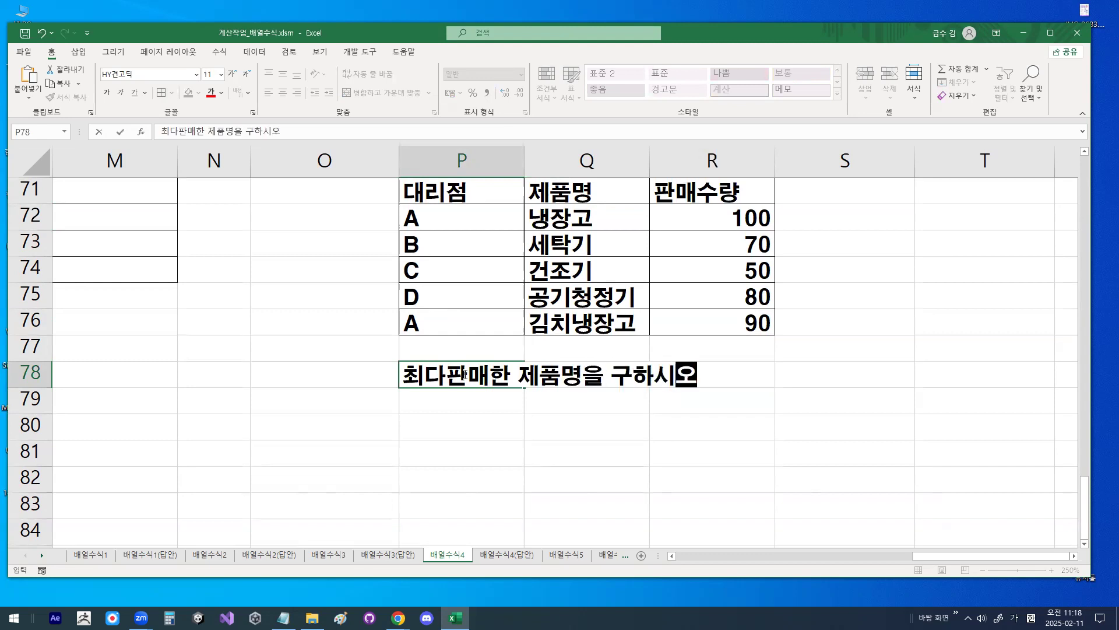
key("Return")
List the functions to use as INDEX,MATCH,MAX in P79
type("IND")
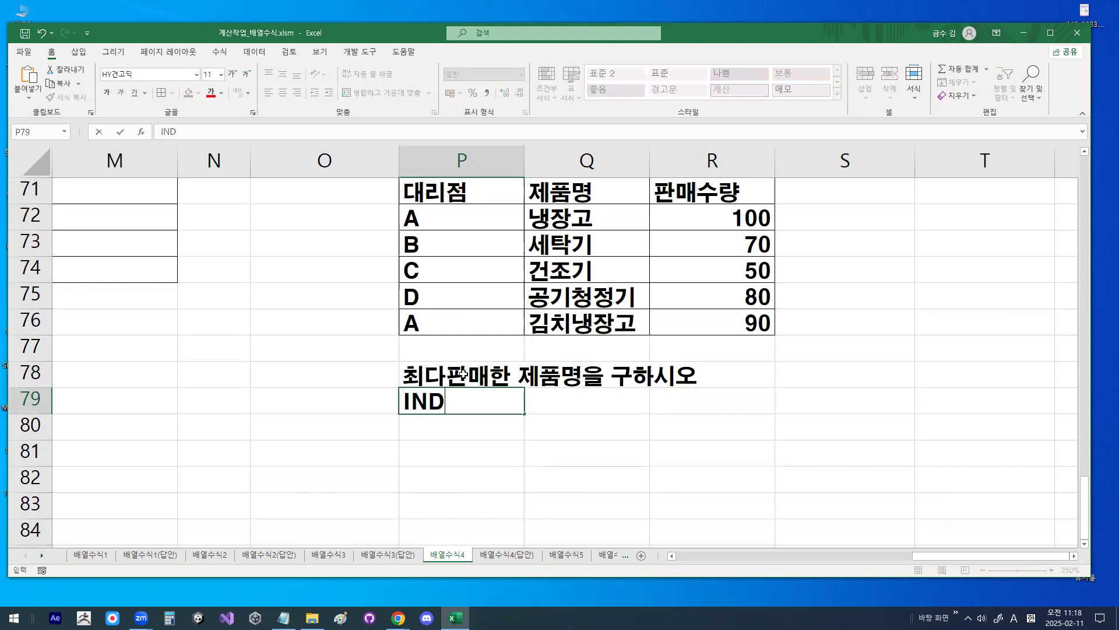
type("EX,MARCH")
key("BackSpace")
key("BackSpace")
key("BackSpace")
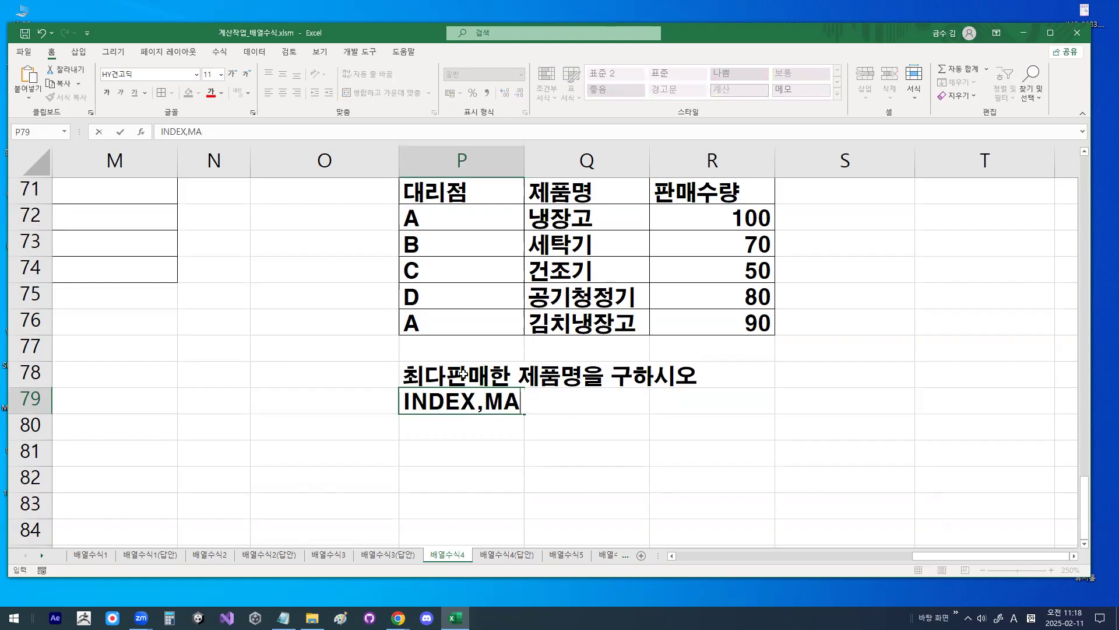
type("TCH,MAX")
key("Return")
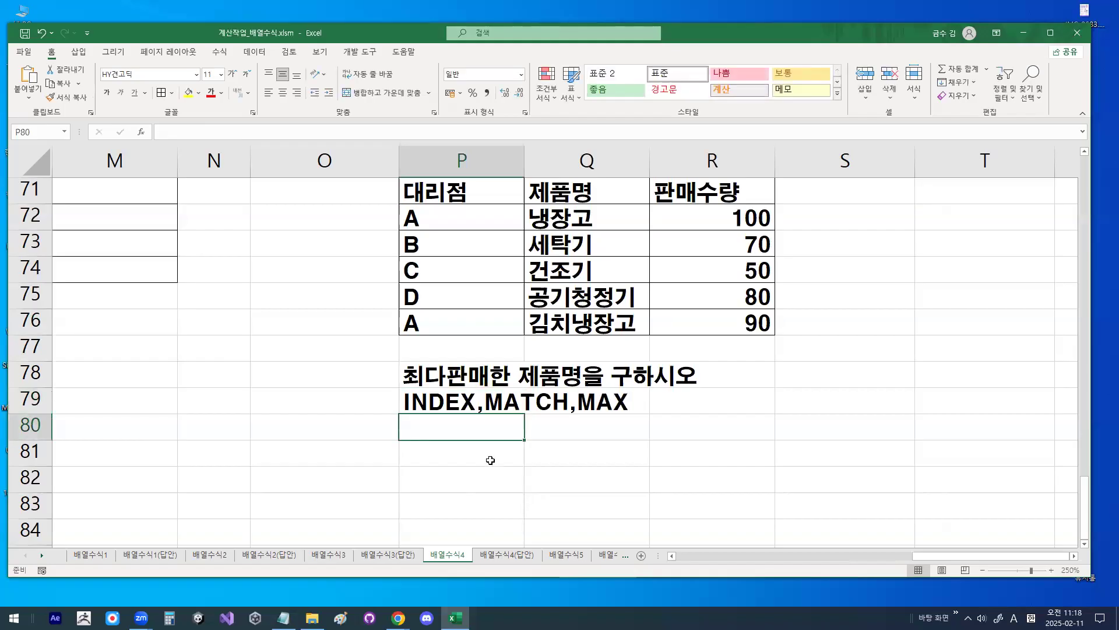
Set the font of P80 to dark red and start the text formula '=INDEX(구할범위 in it
left_click(221, 92)
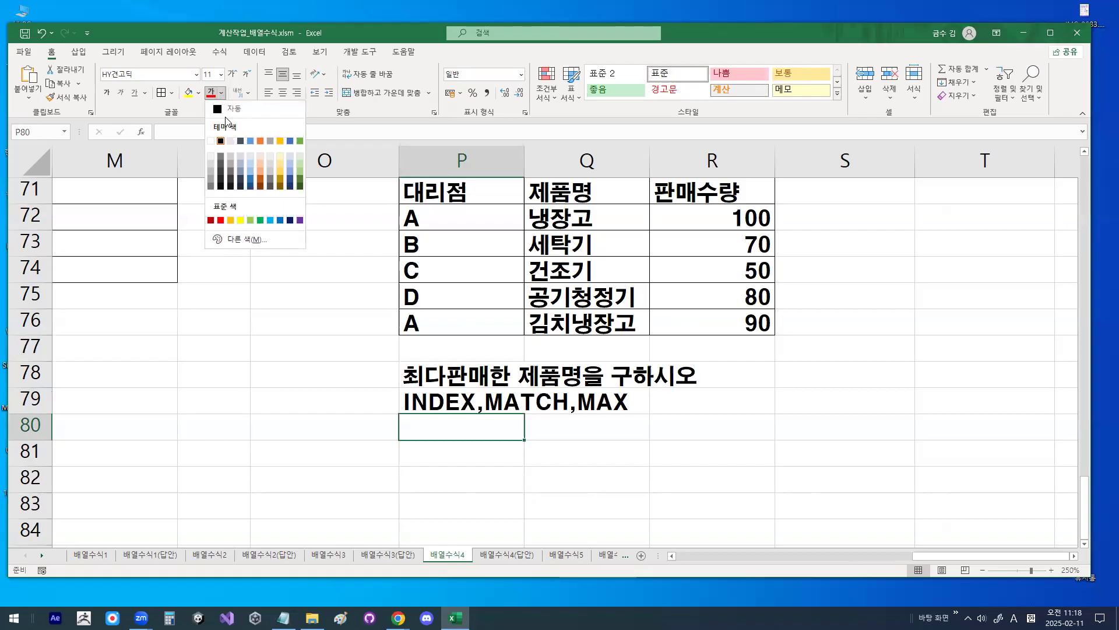
left_click(210, 219)
type("'")
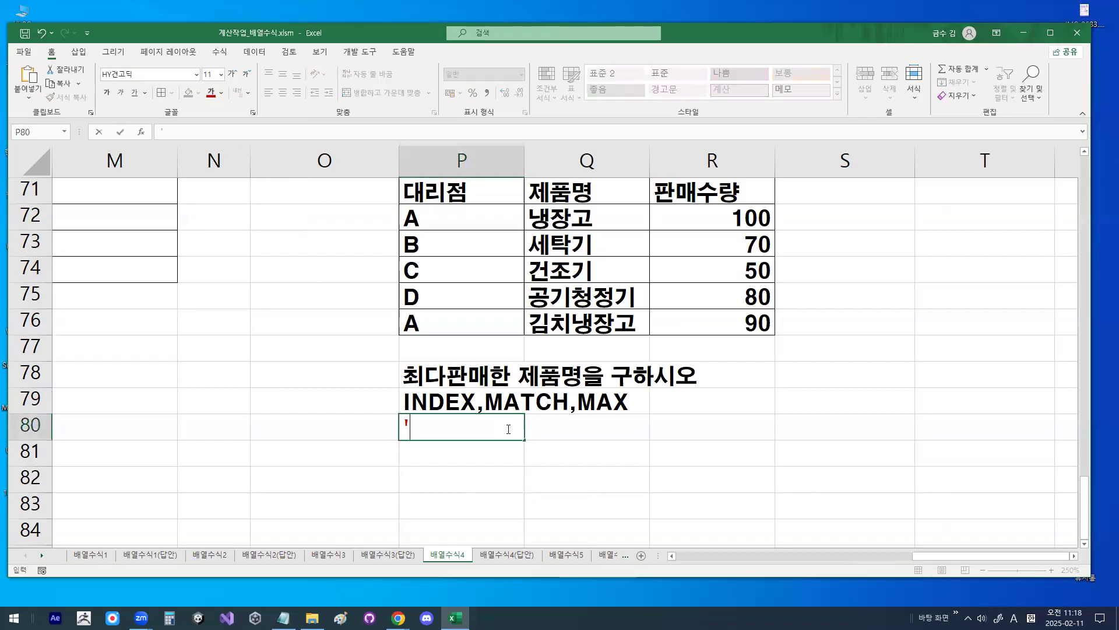
type("=")
key("Hangul")
type("ㅑ")
key("Hangul")
type("INDEX(")
key("Hangul")
type("구할범위")
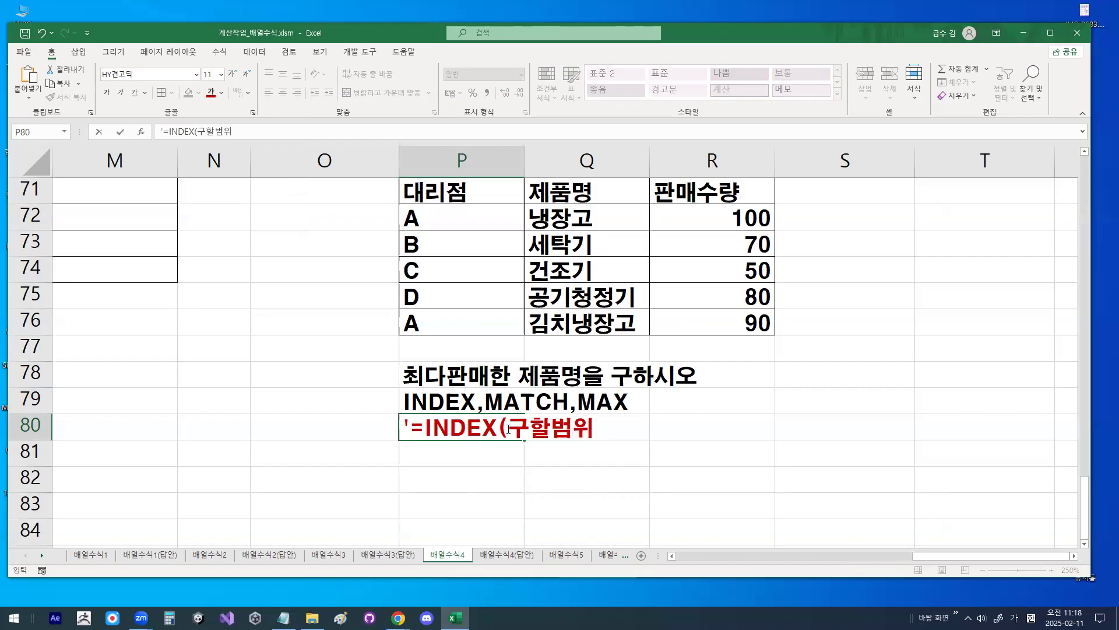
mouse_move(402, 204)
left_mouse_down()
mouse_move(408, 347)
mouse_move(792, 332)
mouse_move(793, 216)
mouse_move(781, 336)
left_mouse_up()
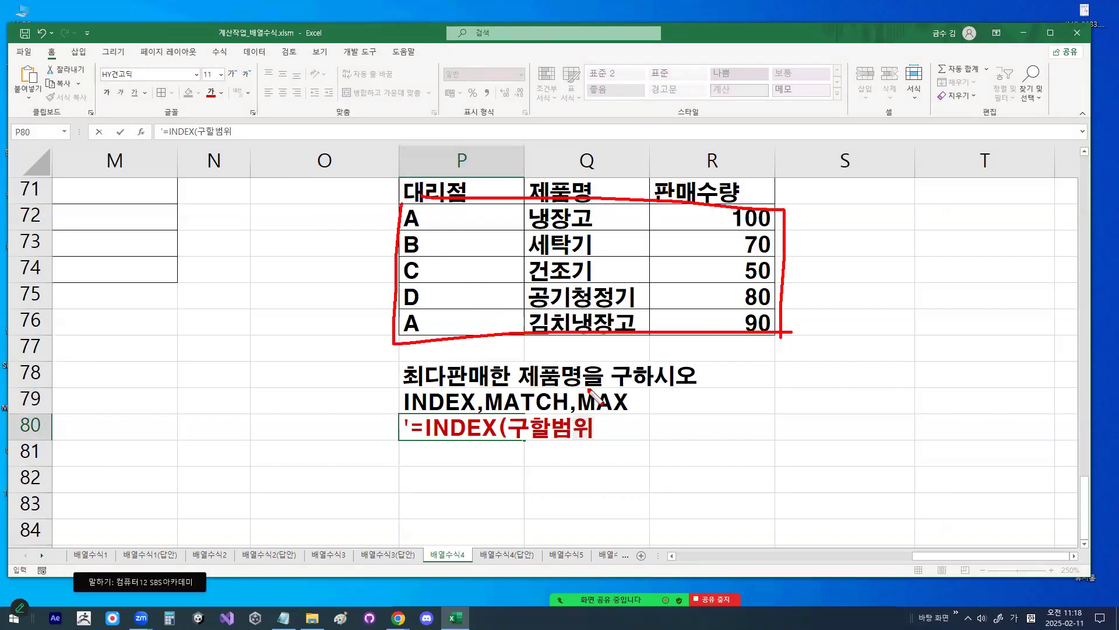
left_click_drag(510, 389, 571, 376)
mouse_move(627, 279)
left_mouse_down()
mouse_move(609, 331)
mouse_move(543, 207)
mouse_move(647, 312)
left_mouse_up()
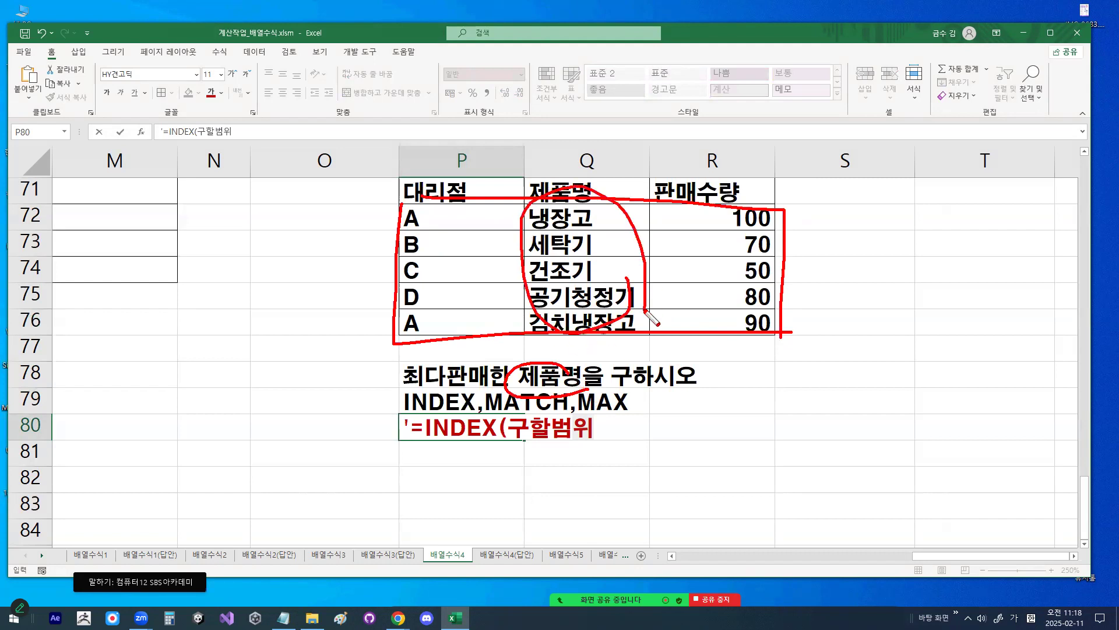
left_click_drag(457, 318, 776, 337)
mouse_move(539, 134)
left_mouse_down()
mouse_move(576, 159)
mouse_move(622, 159)
left_mouse_up()
left_click_drag(469, 129, 474, 333)
mouse_move(606, 111)
left_mouse_down()
mouse_move(593, 341)
mouse_move(527, 183)
mouse_move(627, 279)
left_mouse_up()
left_click_drag(761, 148, 768, 245)
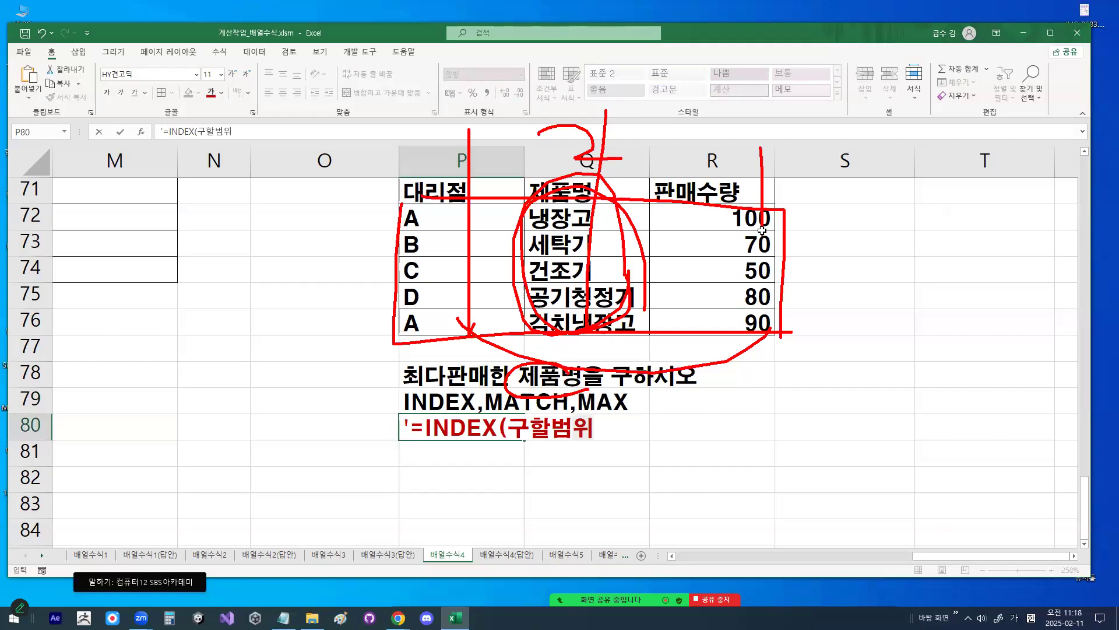
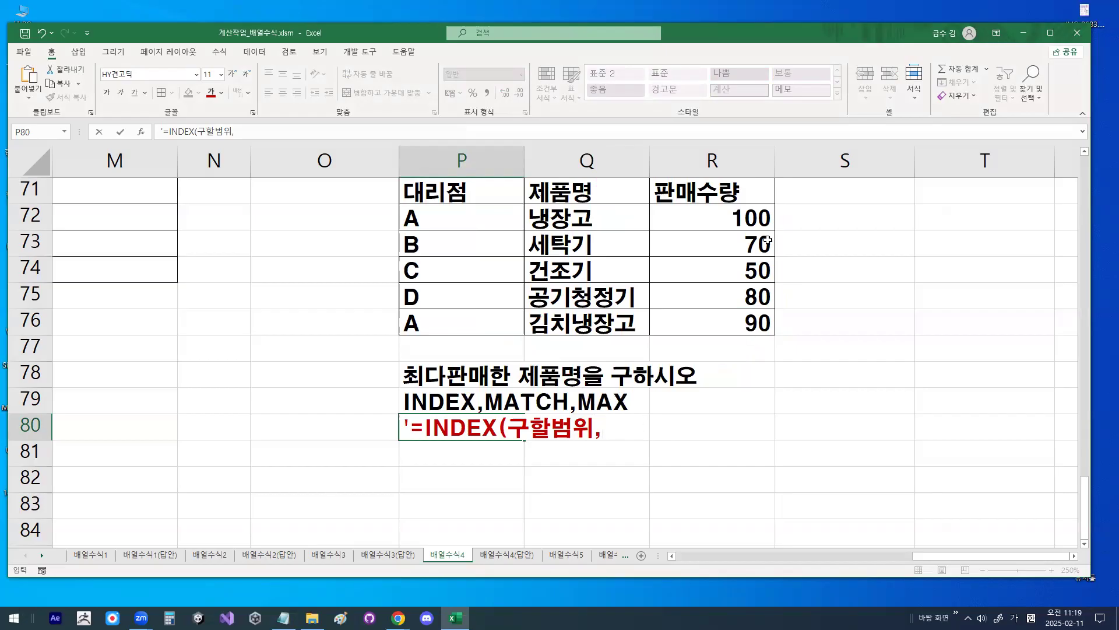
mouse_move(779, 229)
left_mouse_down()
mouse_move(761, 204)
mouse_move(776, 216)
left_mouse_up()
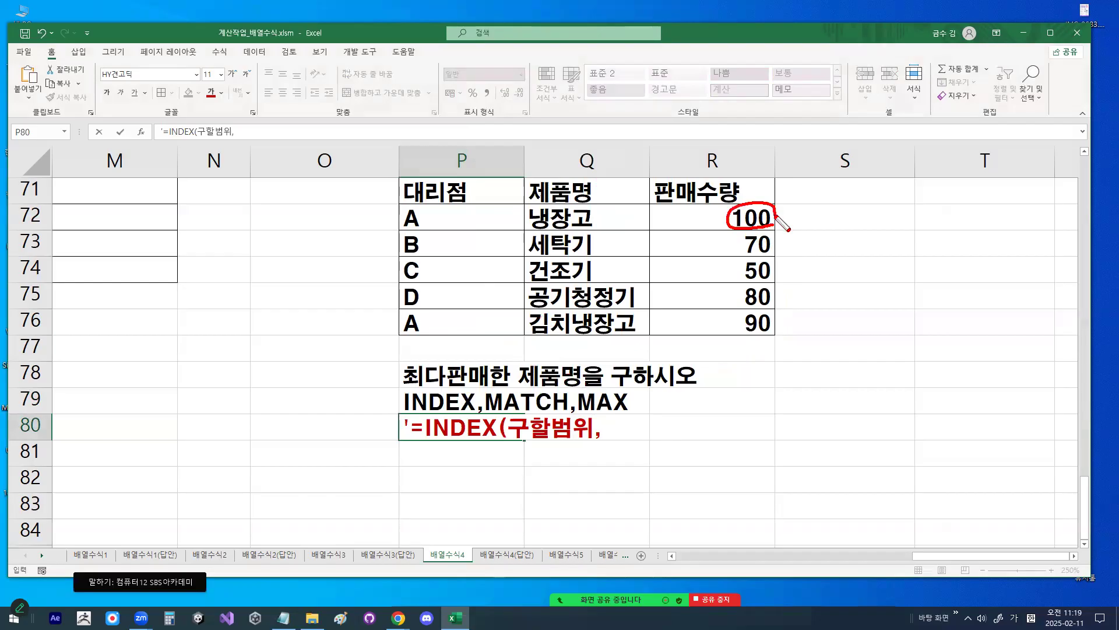
key("Escape")
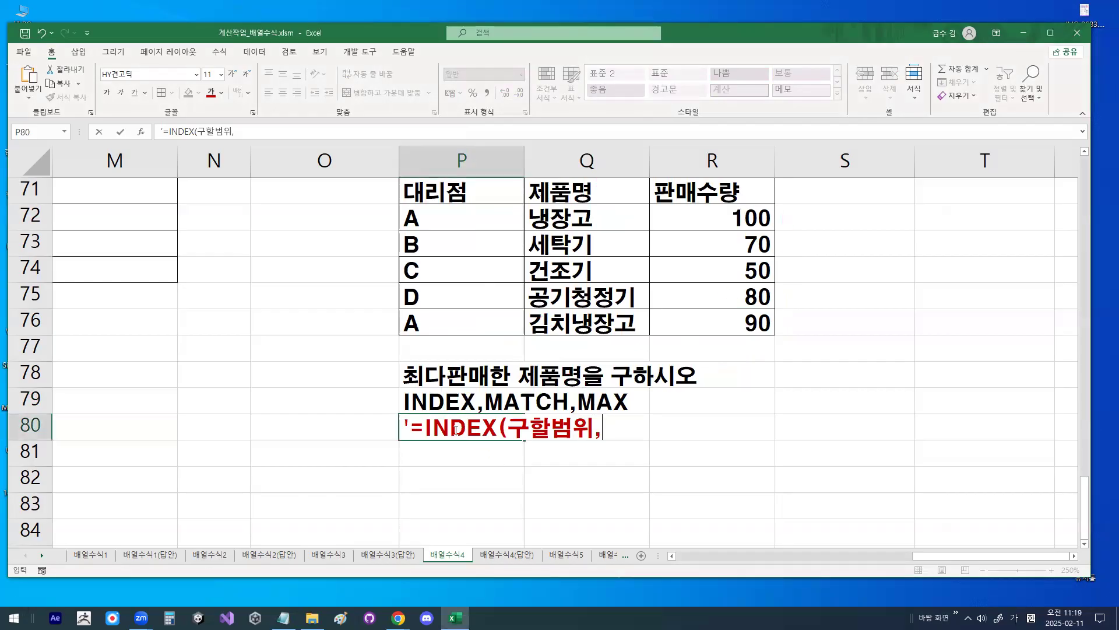
Copy the formula text '=INDEX(구할범위, out of P80 and cancel the cell's edit
double_click(427, 427)
key("ctrl+c")
key("Escape")
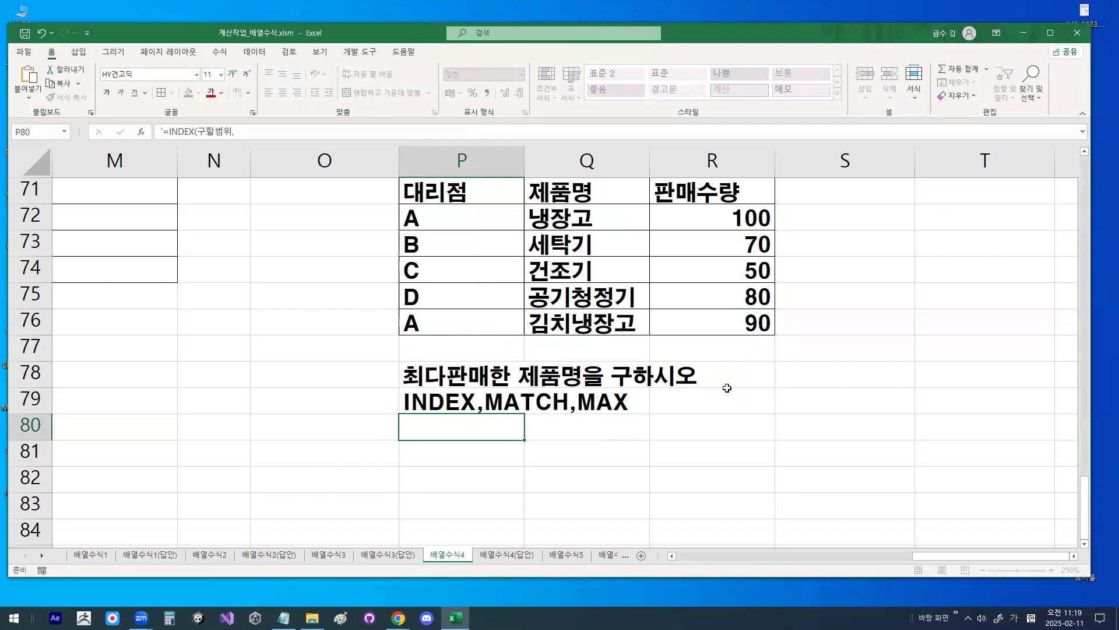
Set the 판매수량 of 세탁기 in R73 to 200
left_click(746, 245)
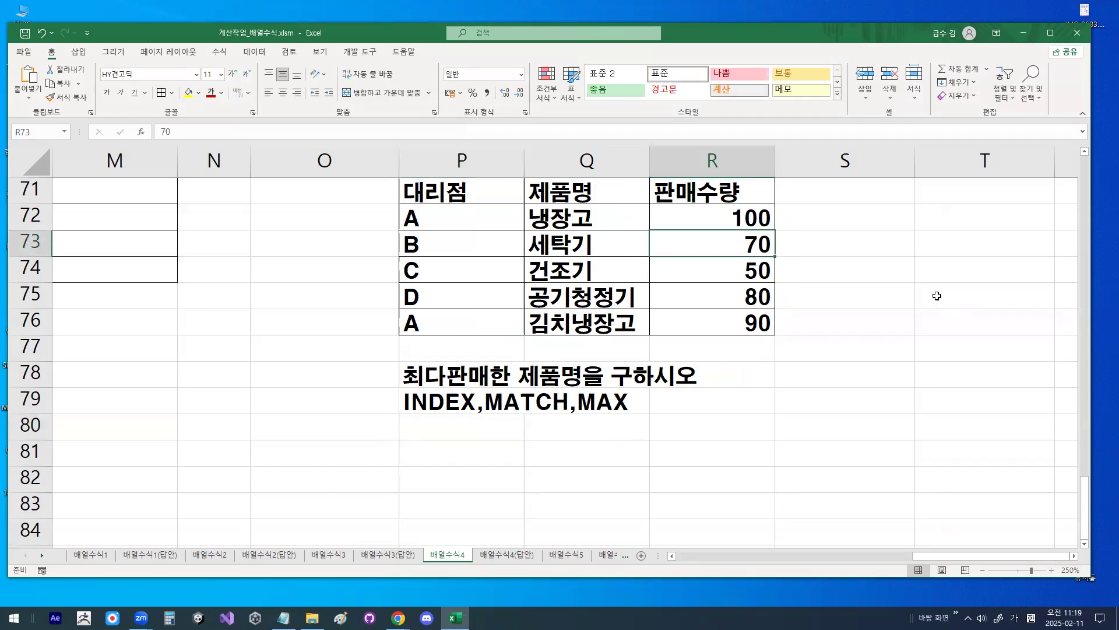
type("200")
key("Return")
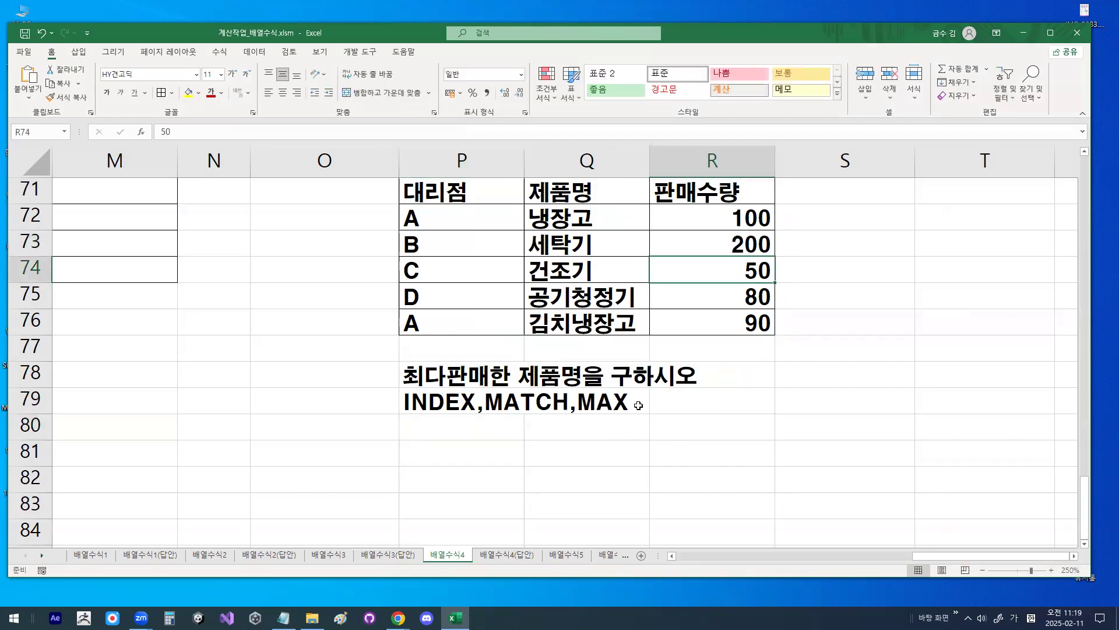
Paste the copied formula text '=INDEX(구할범위, into P80
double_click(441, 426)
key("ctrl+v")
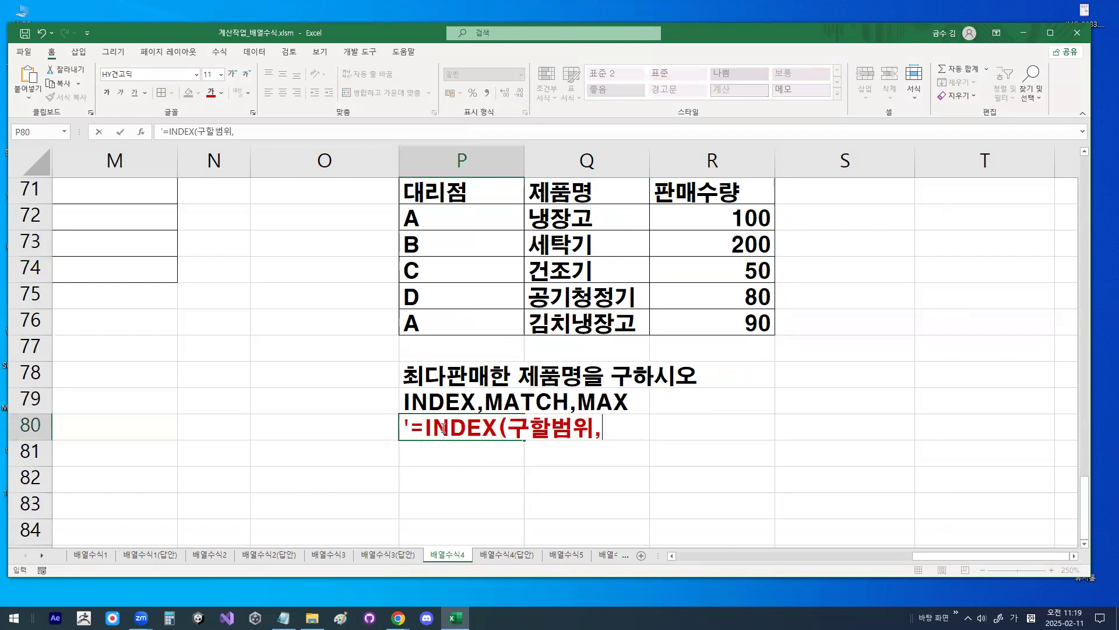
Mark the 판매수량 values, the maximum 200 with its position 2, and 세탁기 with the annotation pen, and clear the markings
mouse_move(787, 303)
left_mouse_down()
mouse_move(718, 331)
mouse_move(721, 204)
mouse_move(804, 310)
left_mouse_up()
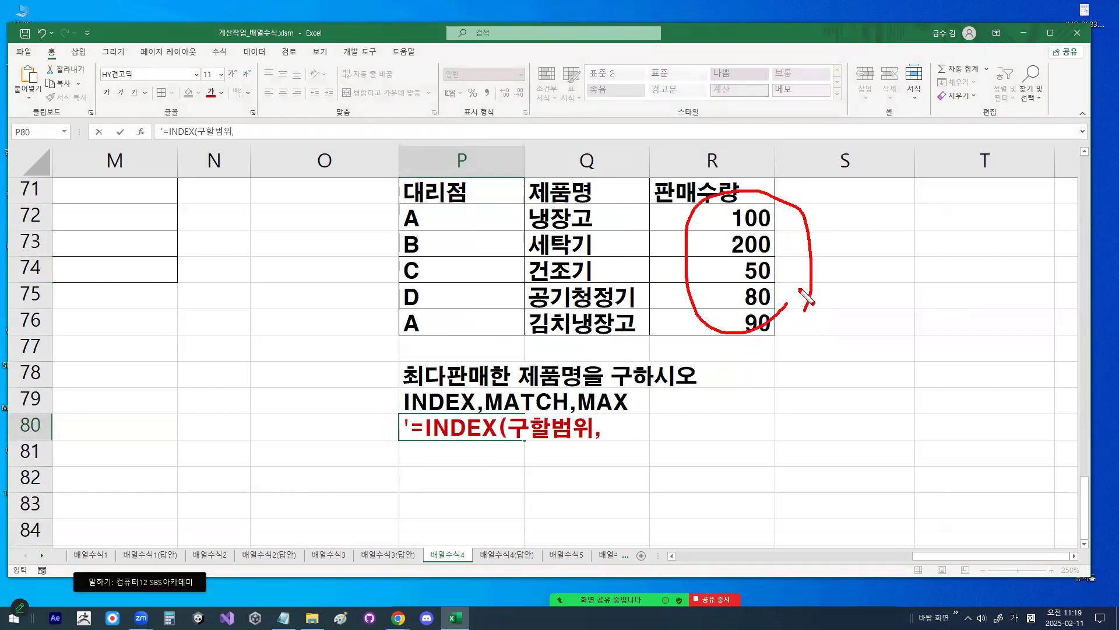
mouse_move(775, 251)
left_mouse_down()
mouse_move(728, 239)
mouse_move(858, 240)
mouse_move(843, 255)
mouse_move(912, 258)
left_mouse_up()
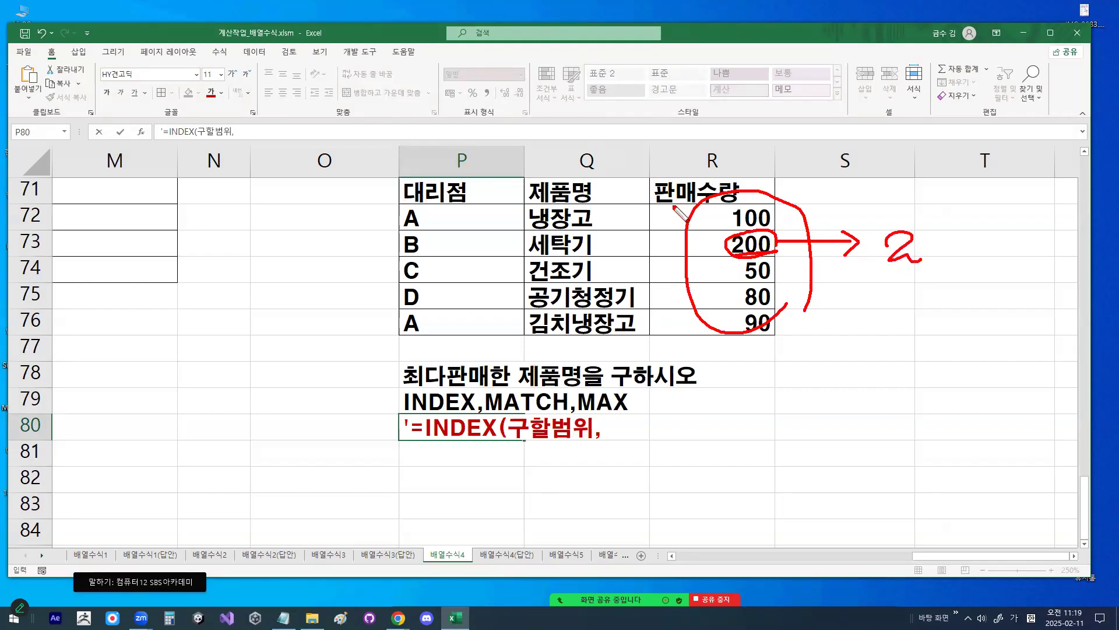
mouse_move(673, 204)
left_mouse_down()
mouse_move(670, 333)
mouse_move(697, 294)
left_mouse_up()
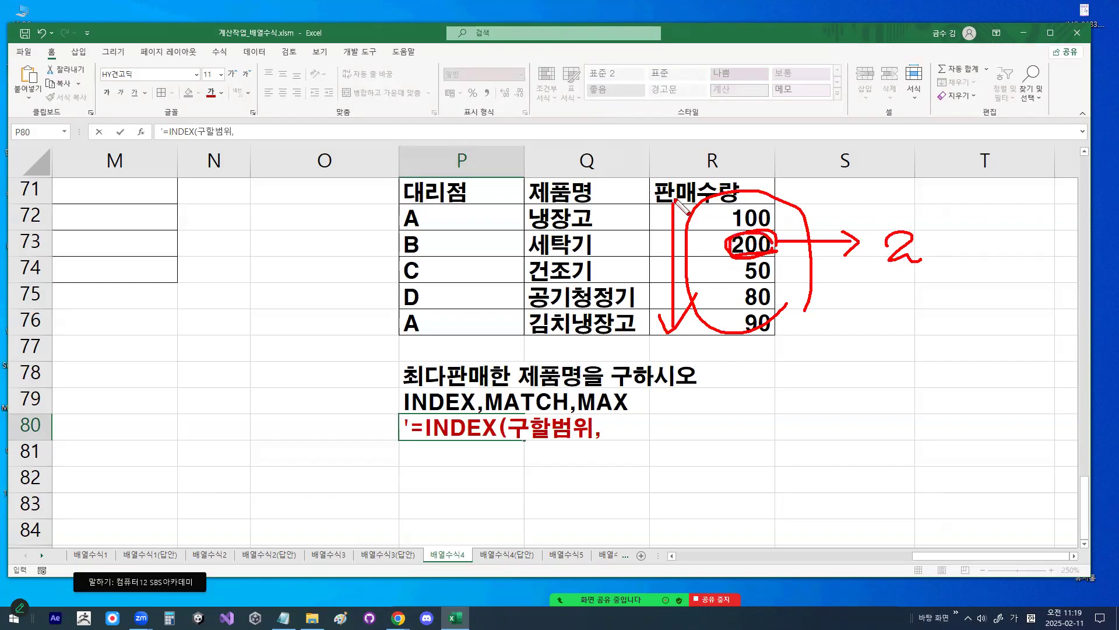
mouse_move(659, 315)
left_mouse_down()
mouse_move(706, 305)
mouse_move(719, 289)
left_mouse_up()
mouse_move(917, 270)
left_mouse_down()
mouse_move(883, 224)
mouse_move(933, 257)
left_mouse_up()
mouse_move(679, 196)
left_mouse_down()
mouse_move(679, 318)
mouse_move(780, 248)
left_mouse_up()
left_click(597, 247)
left_click_drag(576, 259, 598, 247)
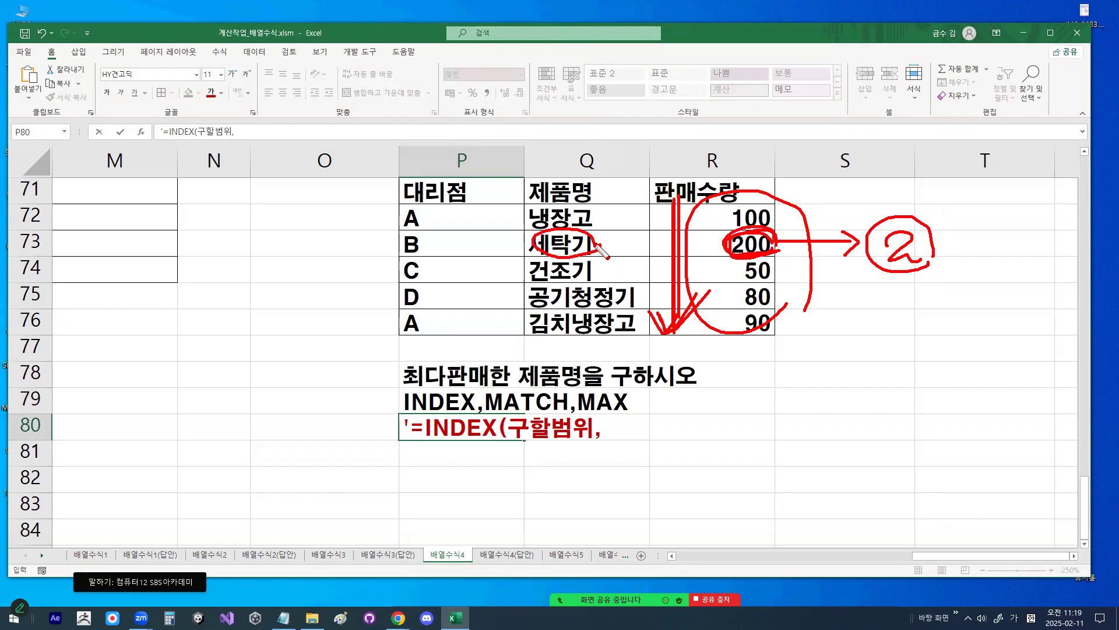
key("Escape")
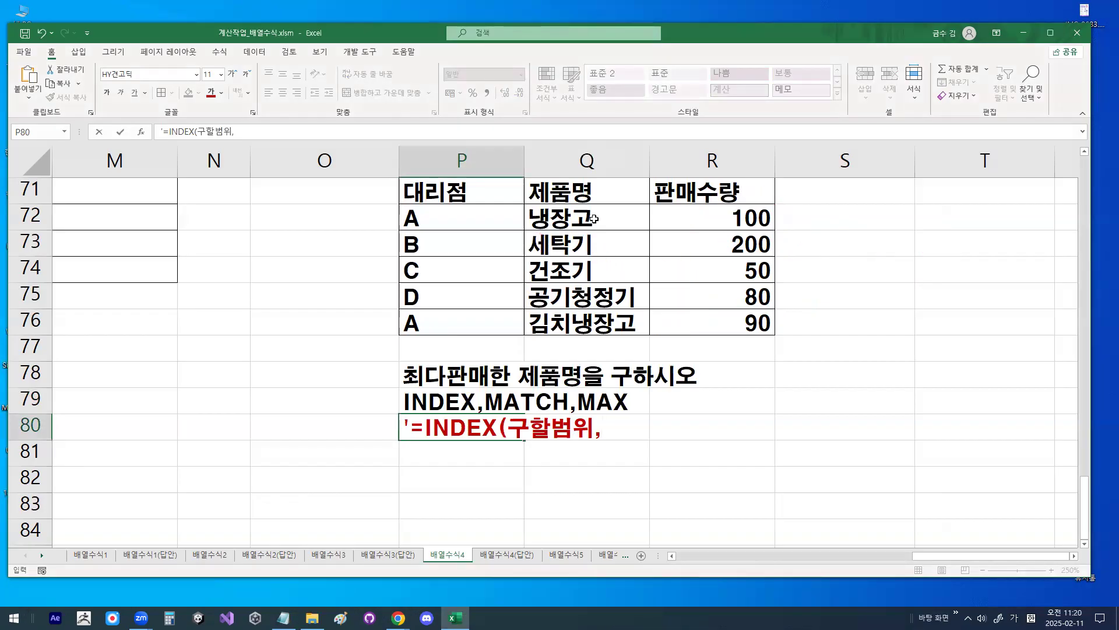
Commit the text in P80 and fill the product names in Q72:Q76 with yellow
left_click(570, 515)
left_click_drag(602, 217, 583, 327)
left_click(188, 92)
left_click(587, 236)
Circle 세탁기 and its 판매수량 in the magnified view and clear the markings
mouse_move(572, 255)
left_mouse_down()
mouse_move(592, 245)
mouse_move(558, 226)
left_mouse_up()
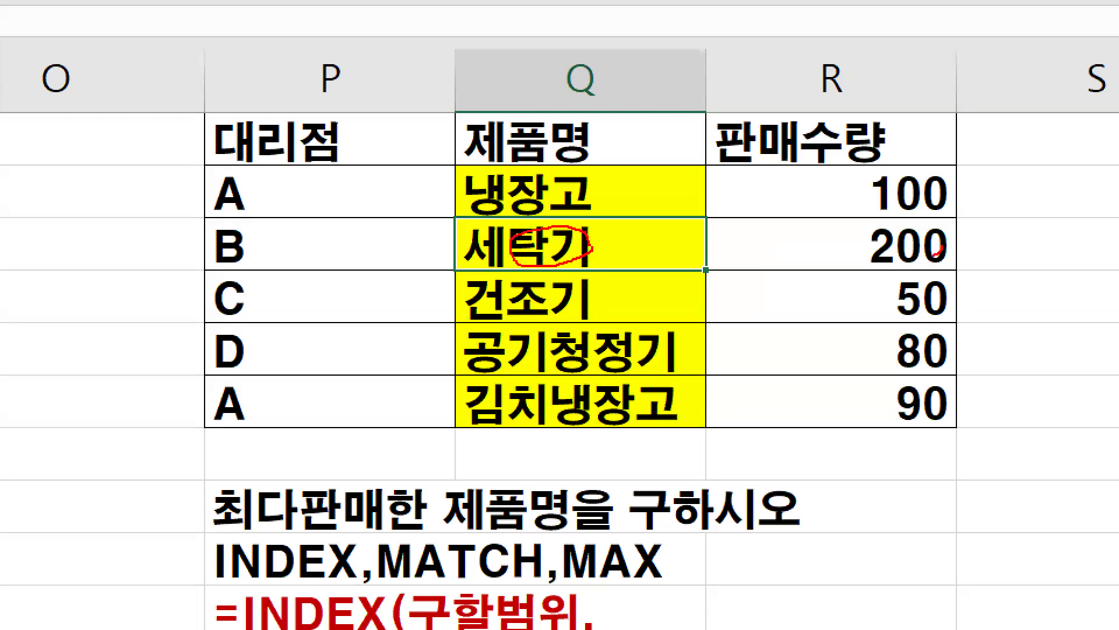
left_click_drag(854, 240, 974, 235)
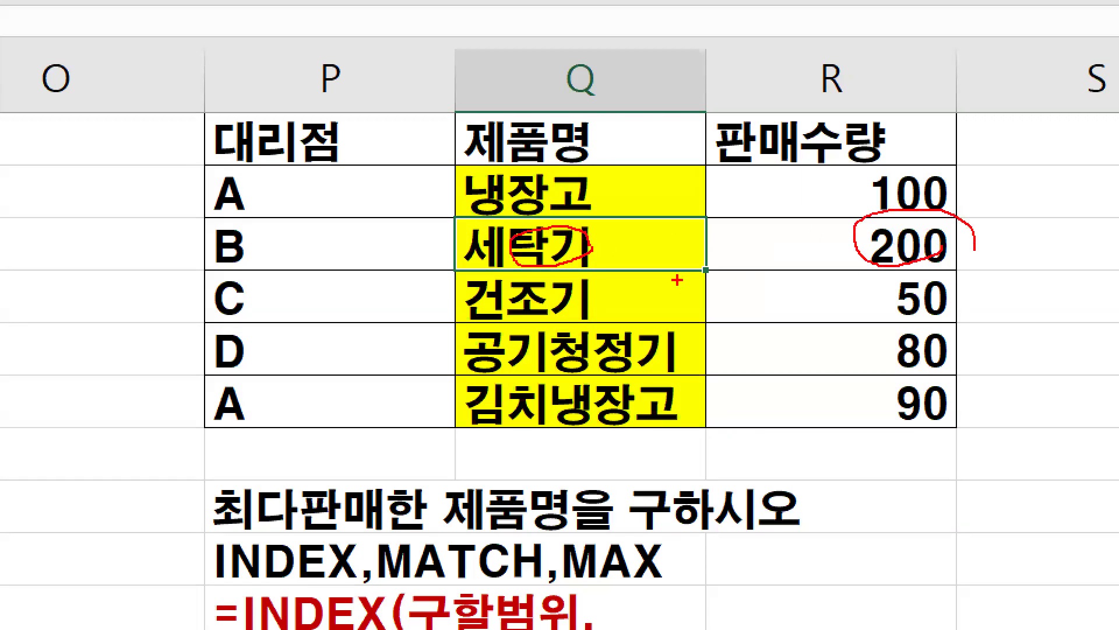
left_click_drag(574, 266, 586, 244)
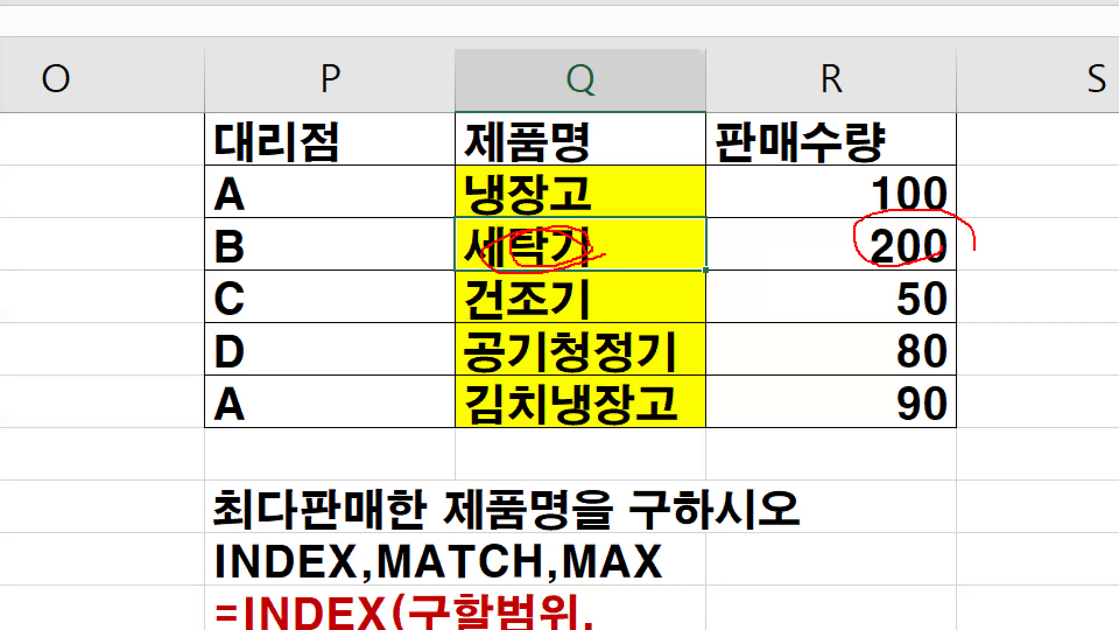
key("Escape")
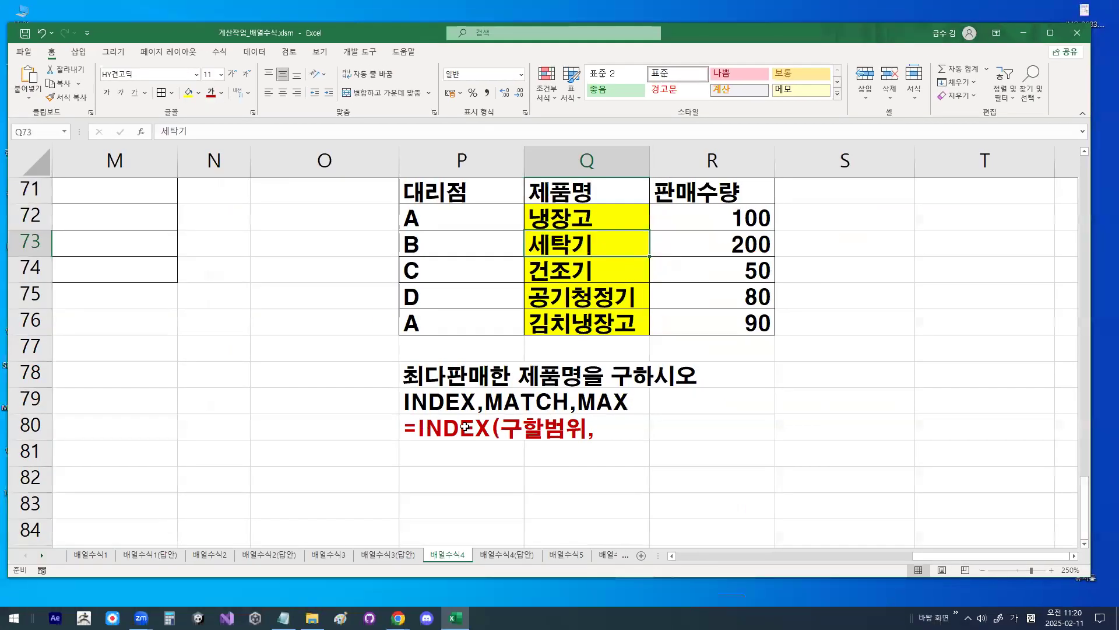
Append MATCH to the end of the formula text in P80
left_click(465, 427)
key("F2")
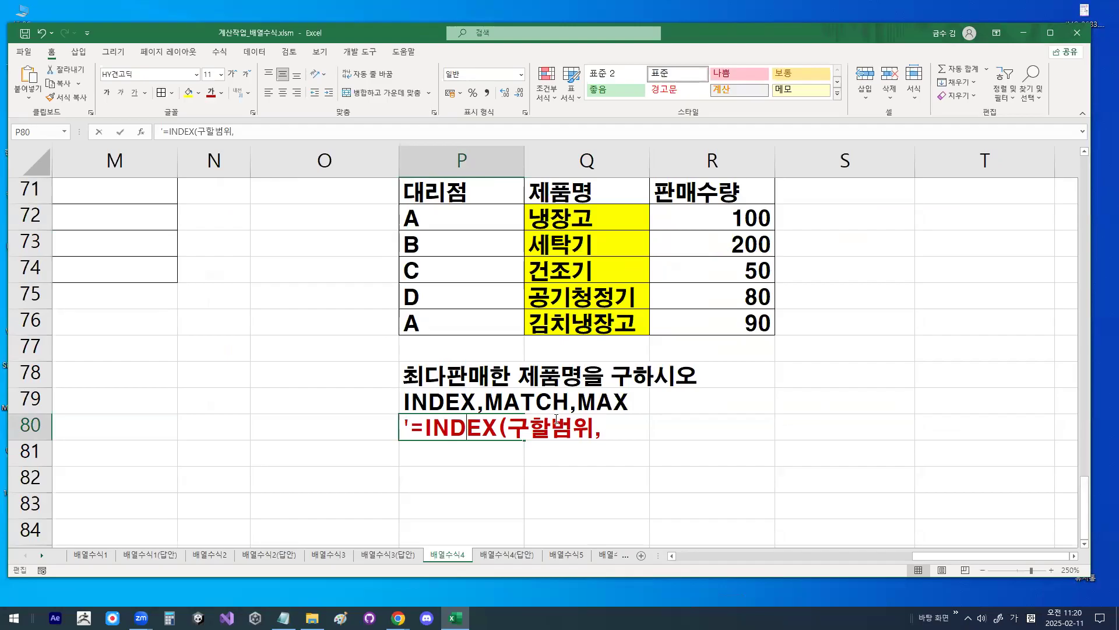
type("ㅡㅁ")
key("BackSpace")
key("BackSpace")
key("Hangul")
type("MATCH")
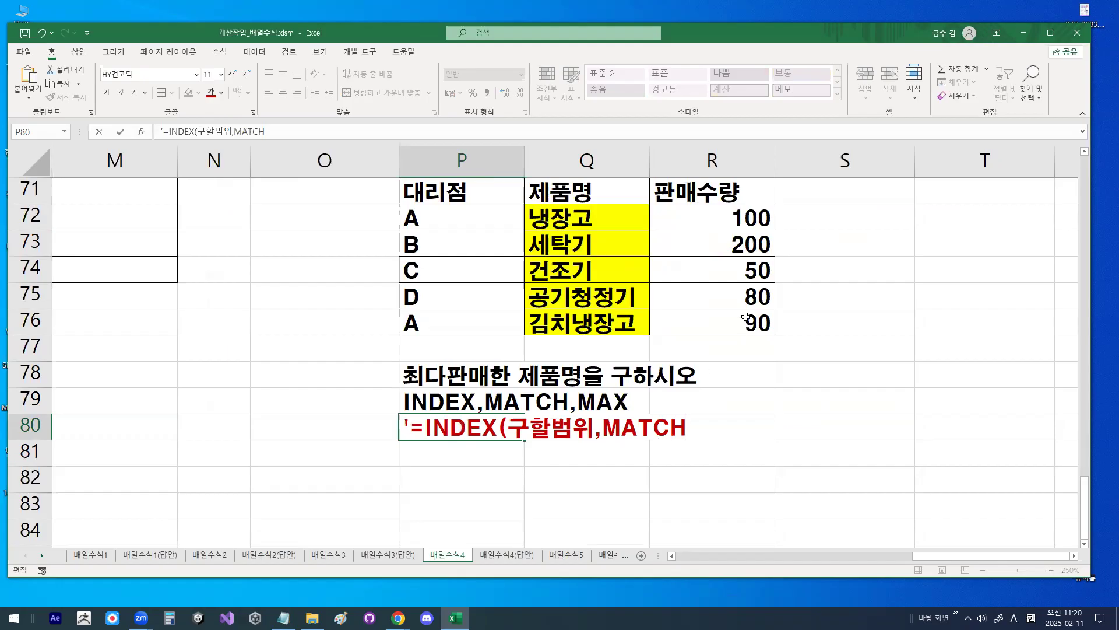
Continue the P80 formula text after MATCH with (MAX(범위),범위,0)
left_click_drag(765, 208, 769, 336)
key("Escape")
type("(MAX")
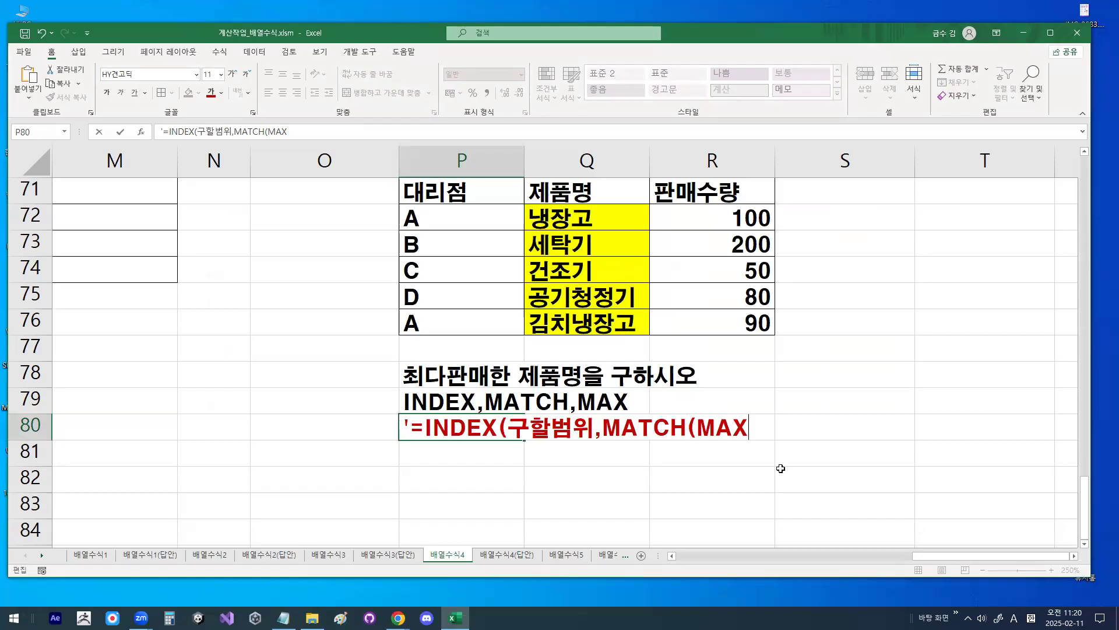
type("(범위)")
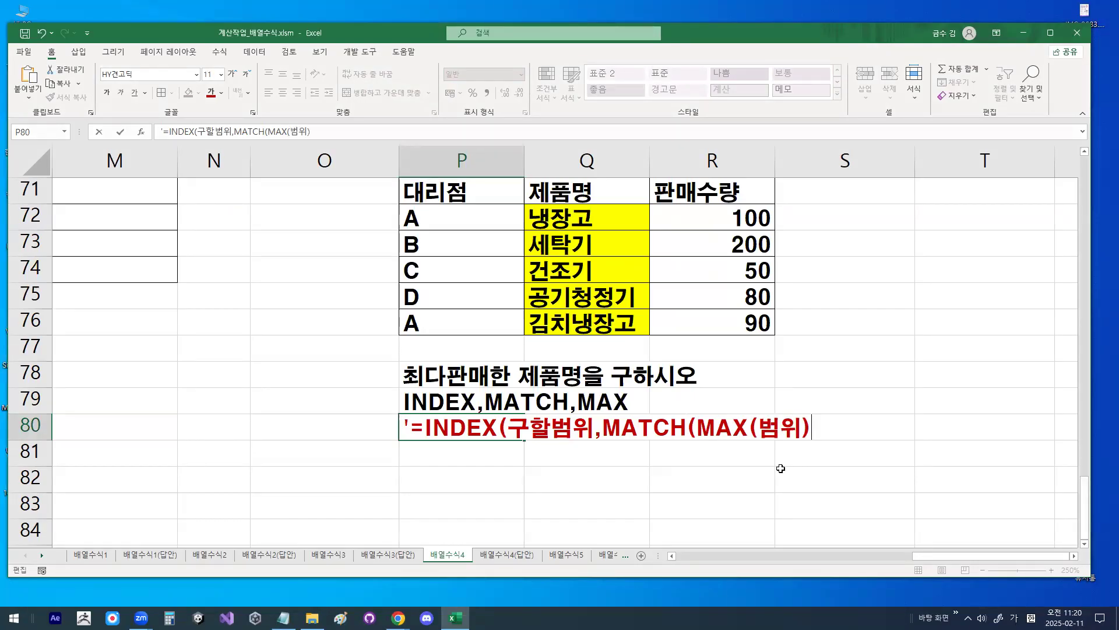
type(",범위")
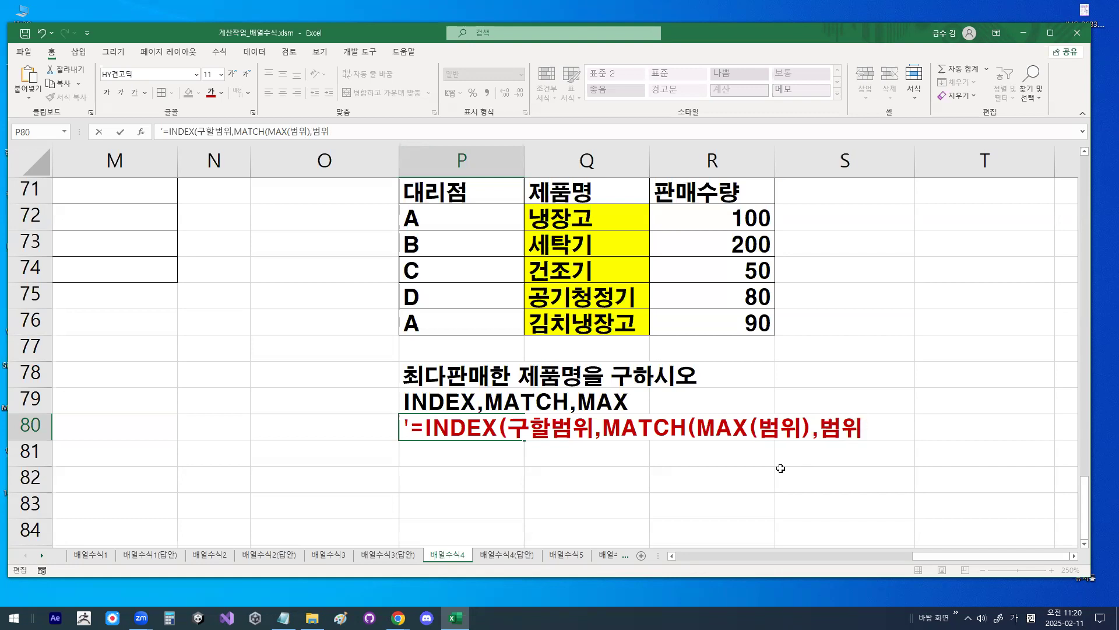
type(",0)")
Underline the MATCH part of the P80 text, circle 구할범위 and MAX, and clear the markings
scroll(784, 450, "down", 1)
left_click_drag(615, 363, 877, 364)
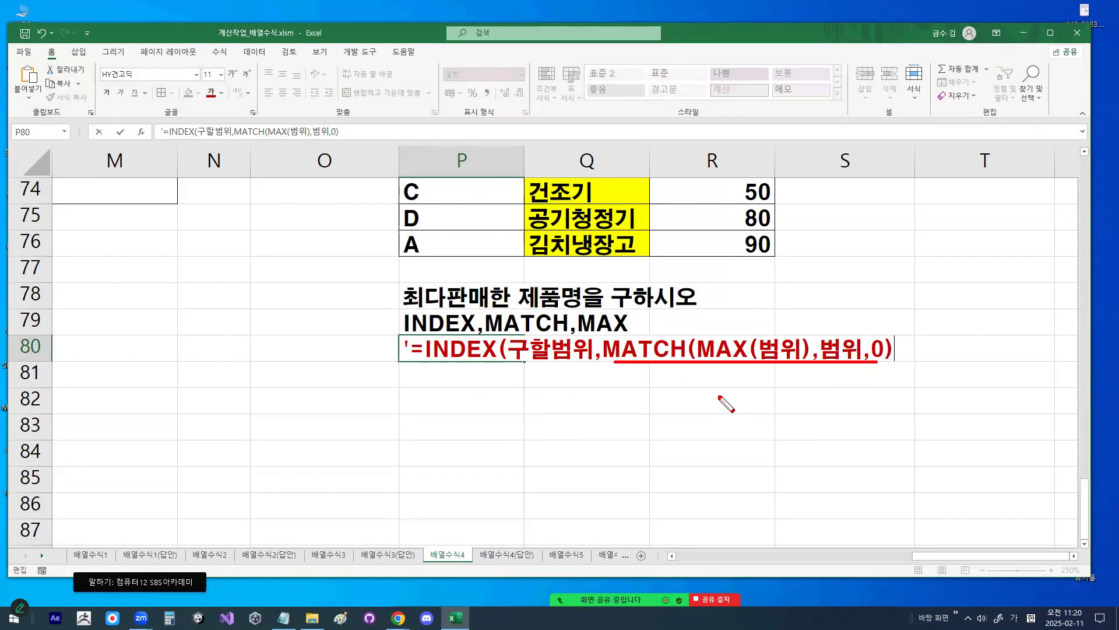
mouse_move(749, 390)
left_mouse_down()
mouse_move(718, 385)
mouse_move(755, 382)
left_mouse_up()
mouse_move(577, 365)
left_mouse_down()
mouse_move(523, 332)
mouse_move(591, 356)
left_mouse_up()
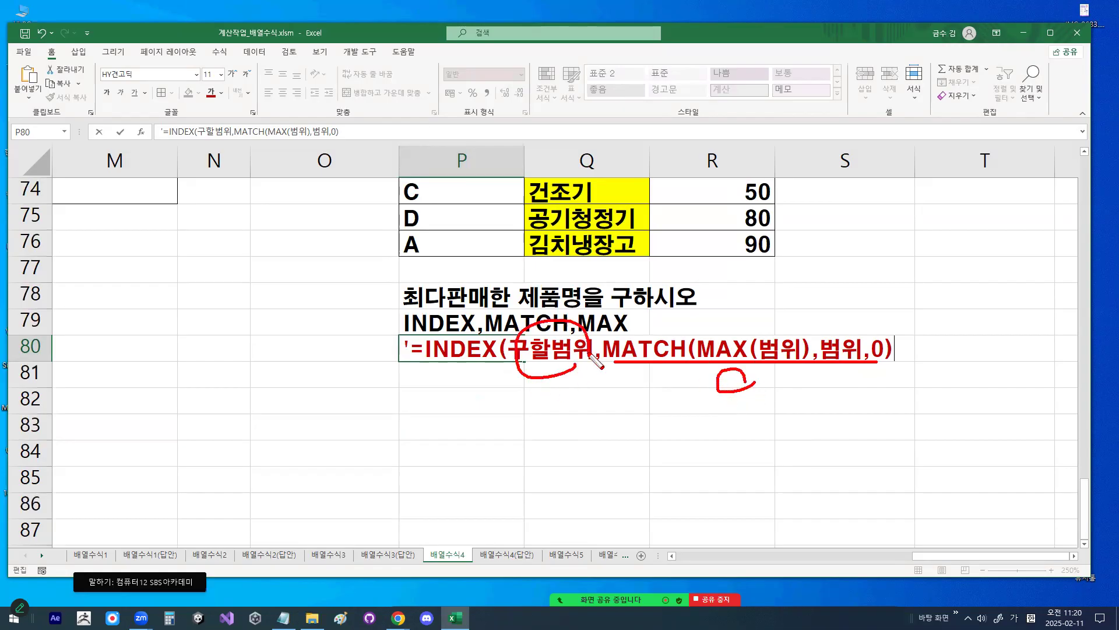
mouse_move(725, 403)
left_mouse_down()
mouse_move(674, 359)
mouse_move(758, 341)
mouse_move(756, 377)
left_mouse_up()
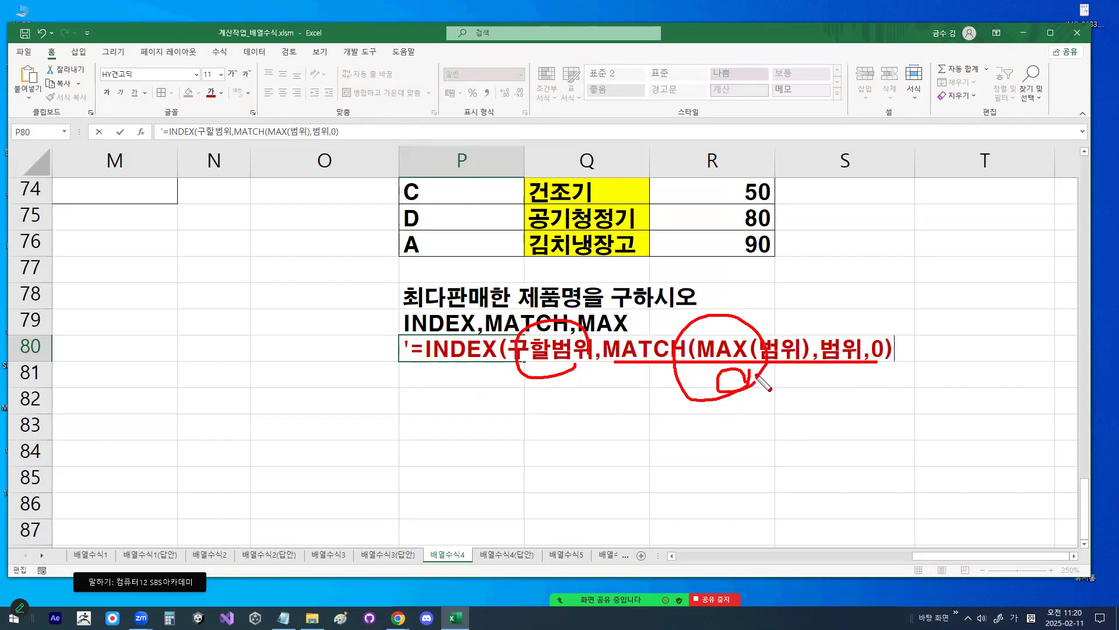
key("Escape")
Complete the P80 formula text with the column argument ,1) and commit it
type(",1")
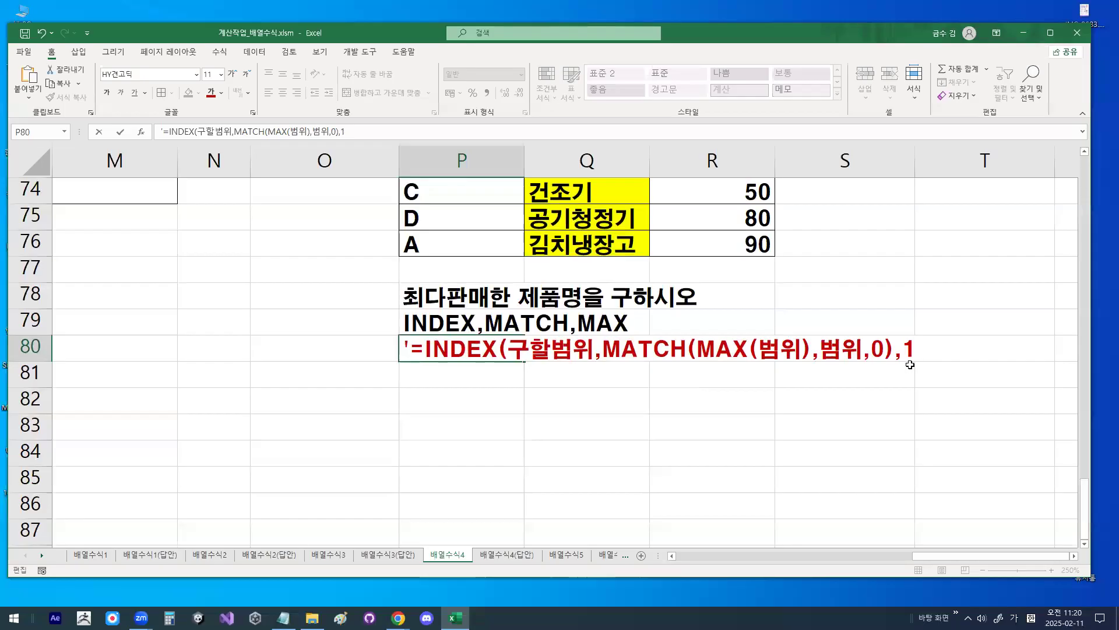
type(")")
left_click(904, 394)
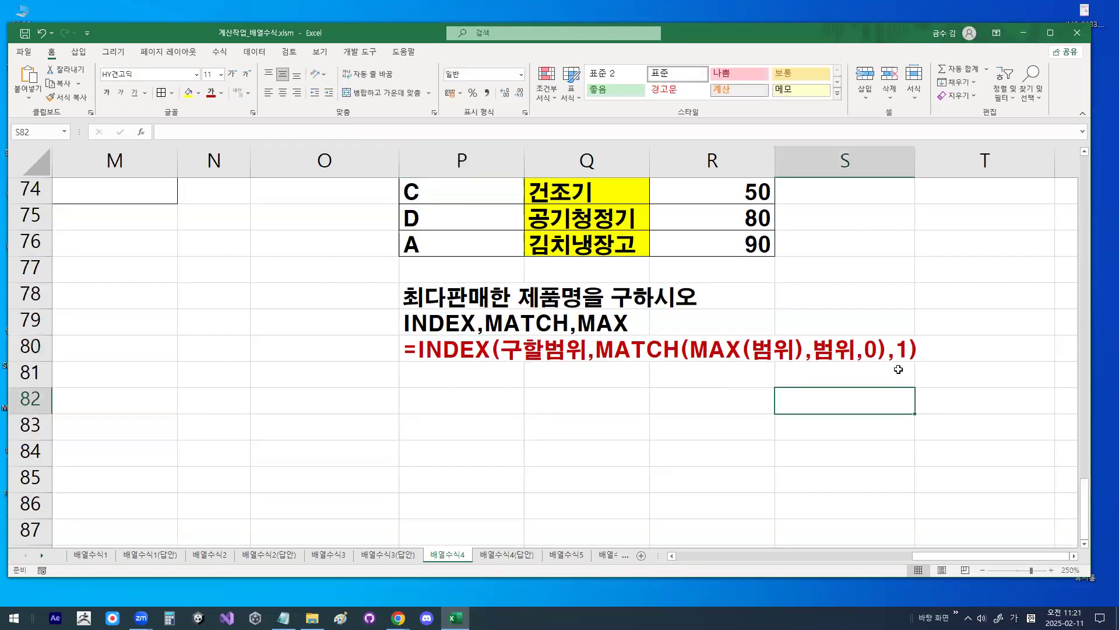
Circle the final argument ,1 of the P80 formula text in the magnified view and clear the markings
key("ctrl+1")
mouse_move(932, 350)
left_mouse_down()
mouse_move(932, 360)
mouse_move(879, 323)
mouse_move(923, 336)
left_mouse_up()
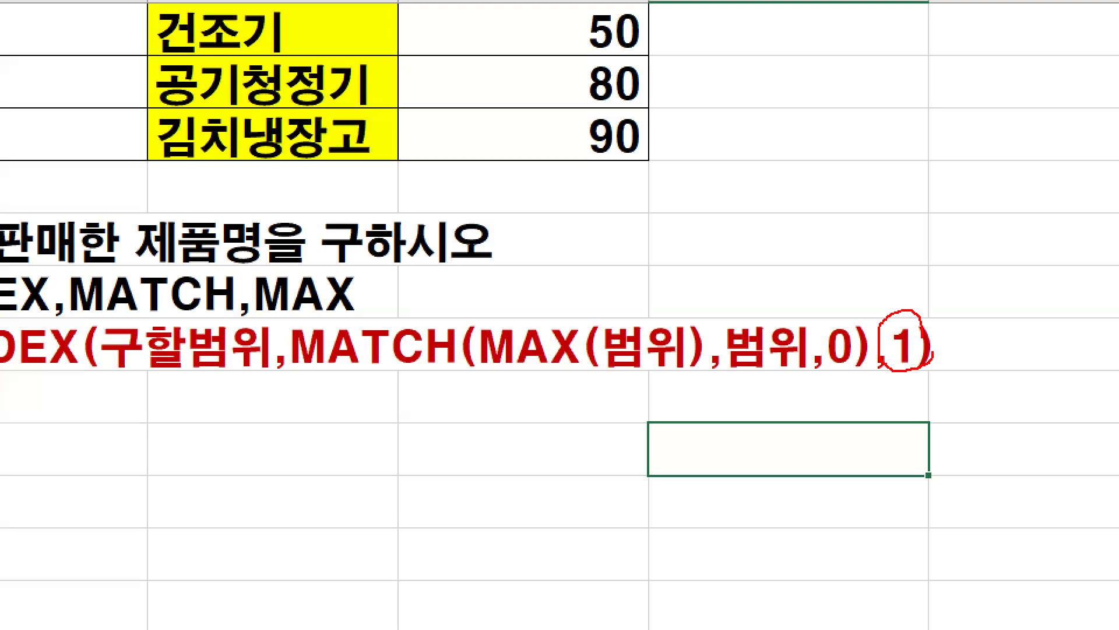
key("Escape")
key("ctrl+1")
left_click(886, 384)
left_click_drag(873, 284, 882, 285)
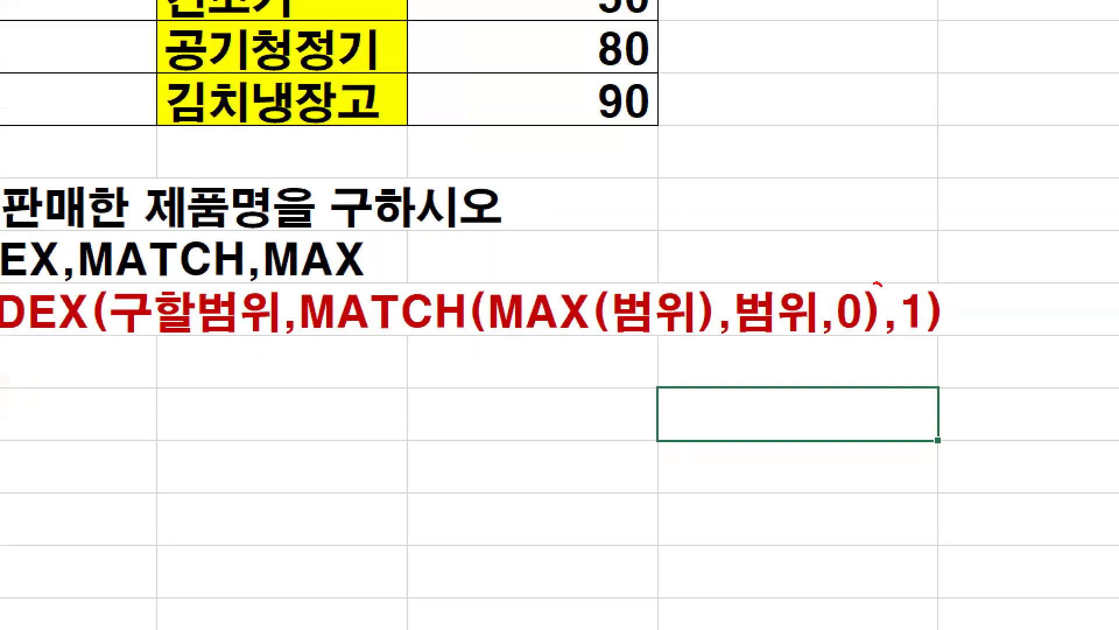
mouse_move(882, 339)
left_mouse_down()
mouse_move(930, 327)
mouse_move(881, 295)
left_mouse_up()
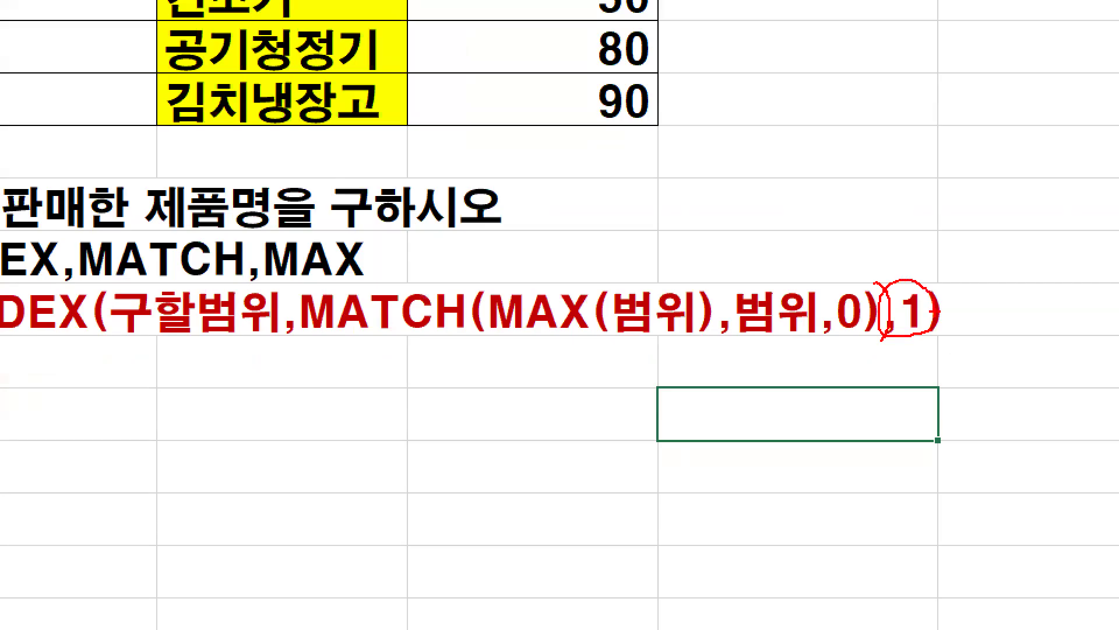
key("Escape")
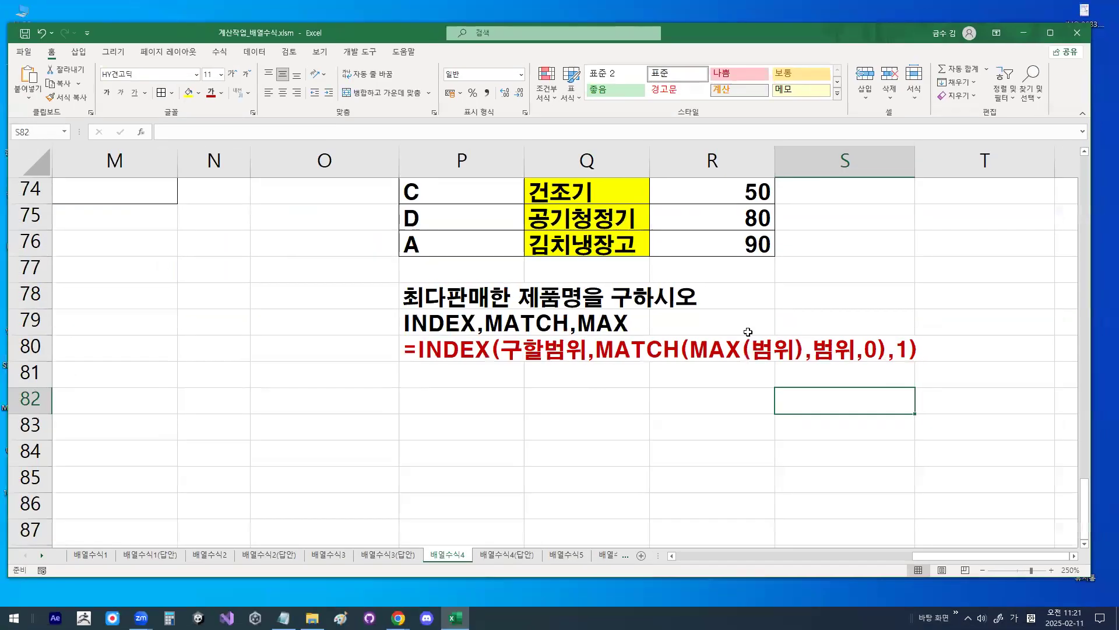
Start the formula =INDEX(Q72:Q76, in S73 and move the function hint clear of it
left_click(460, 376)
left_click(456, 353)
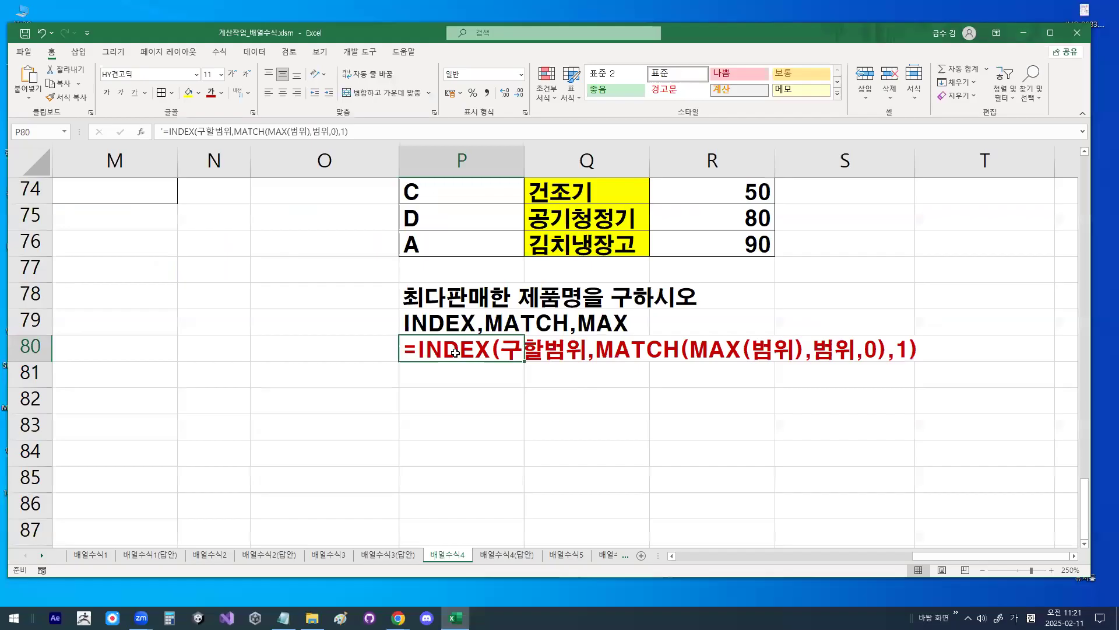
scroll(903, 321, "up", 1)
left_click(869, 242)
type("=")
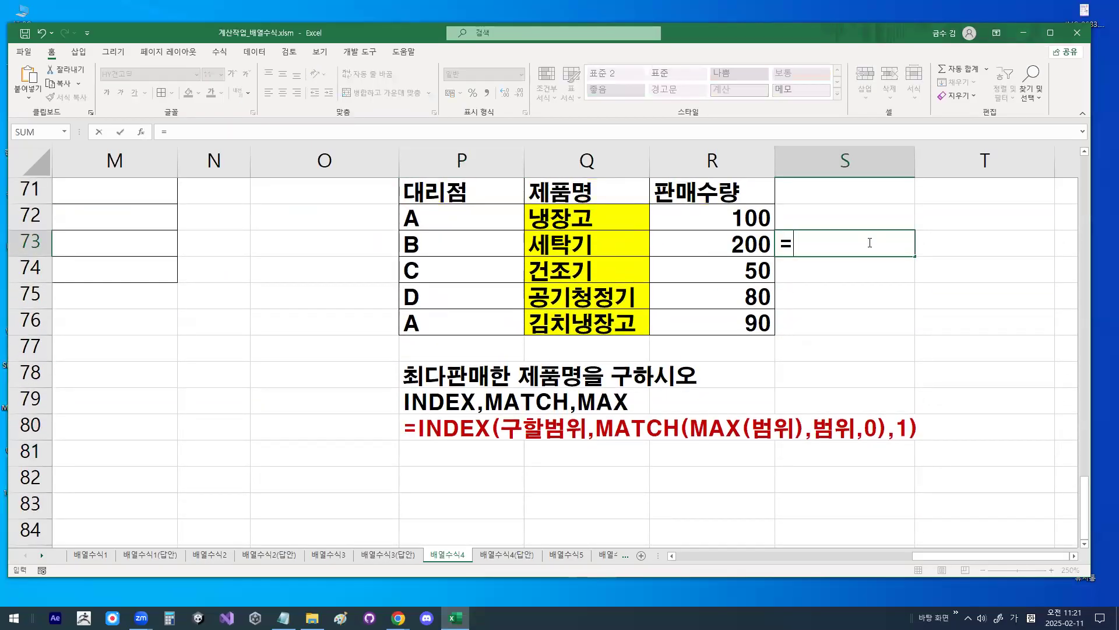
type("INDEX")
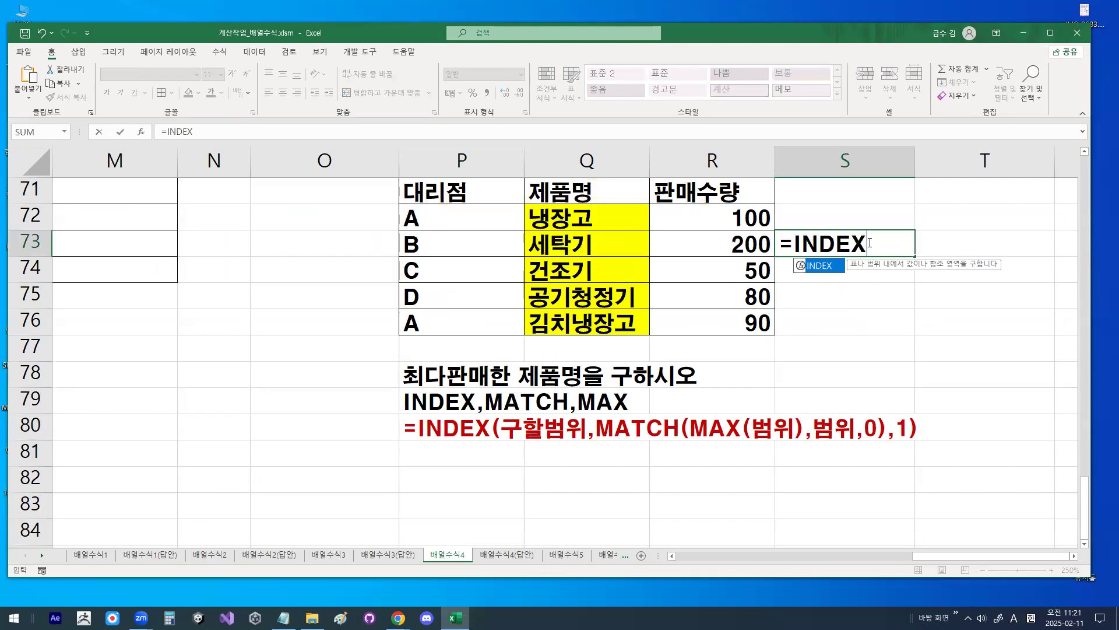
type("(")
left_click_drag(599, 216, 588, 325)
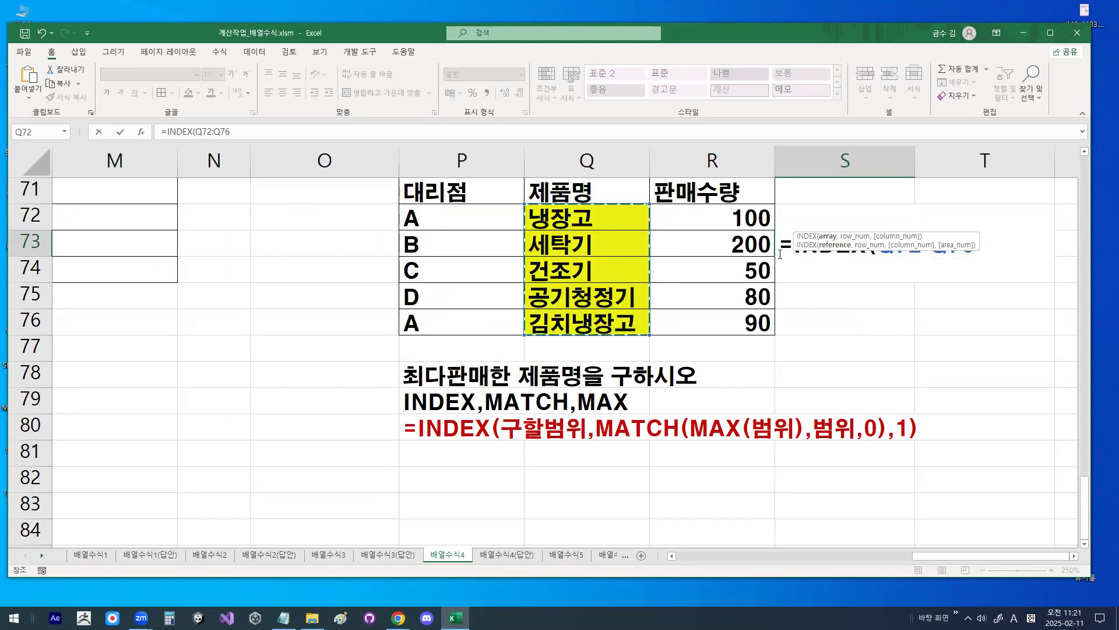
left_click_drag(801, 242, 925, 476)
type(",")
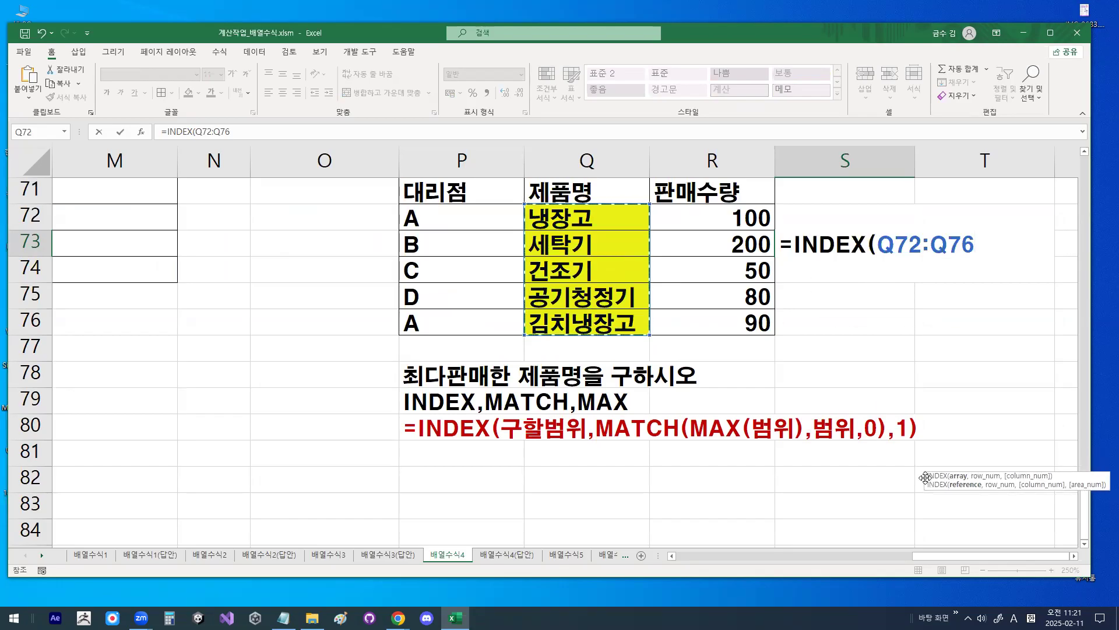
Continue the S73 formula with MATCH(MAX(R72:R76) as the row argument's lookup value
type("MATCH")
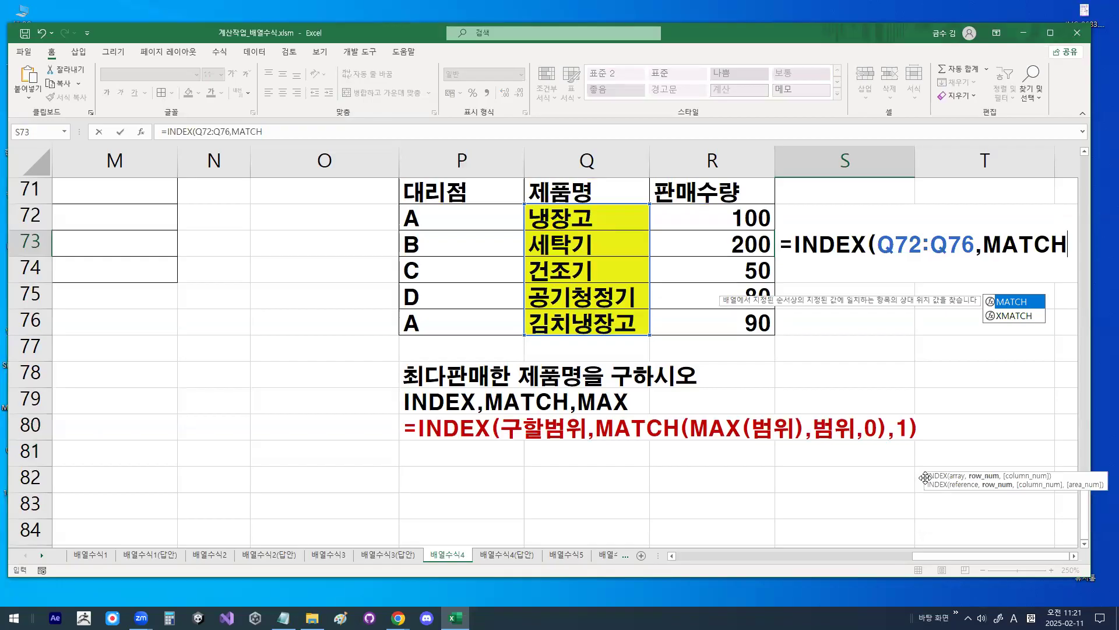
type("(")
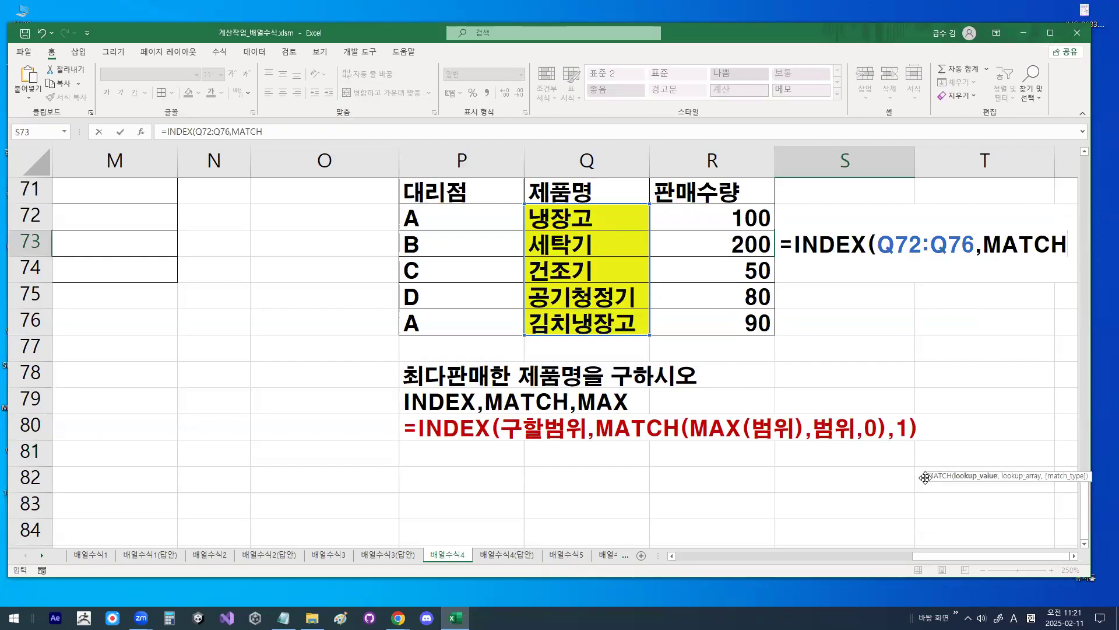
type("MAX")
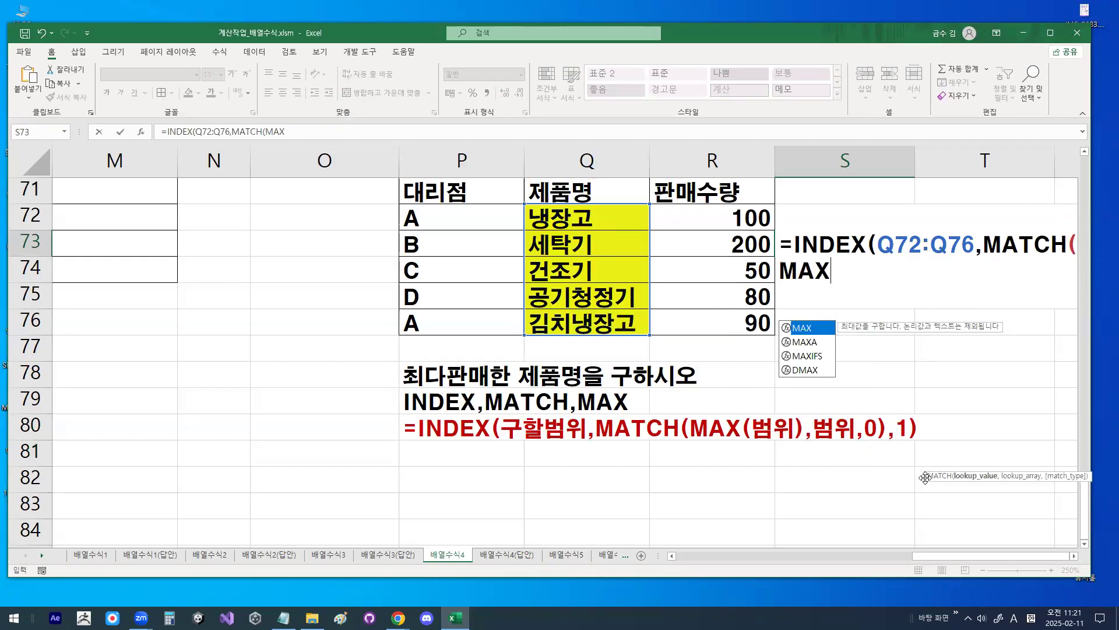
type("(")
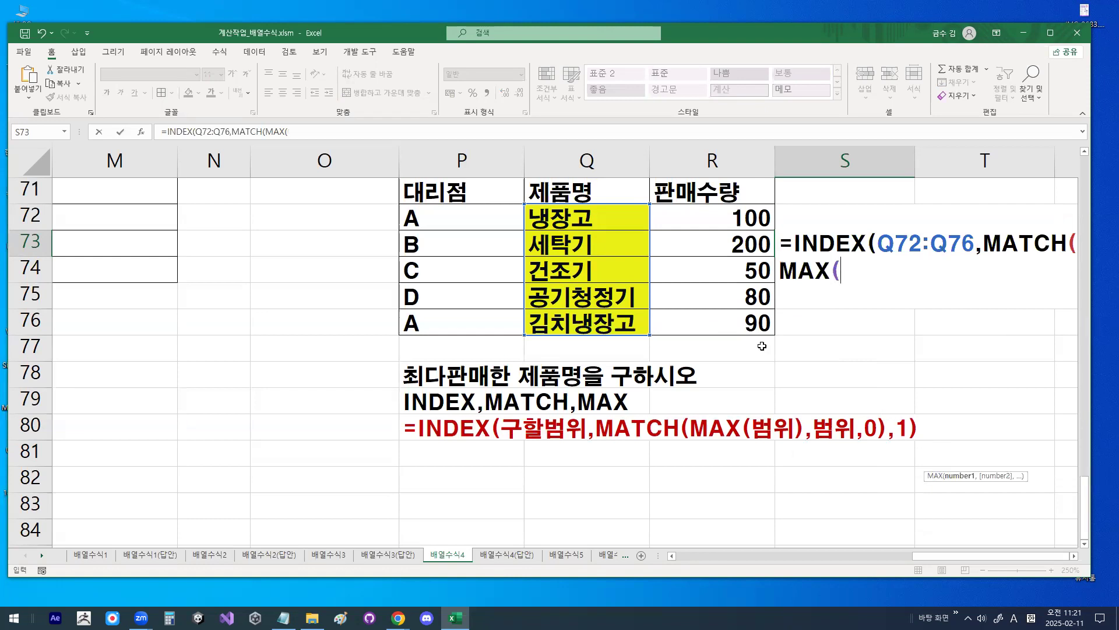
left_click_drag(720, 213, 727, 326)
type(")")
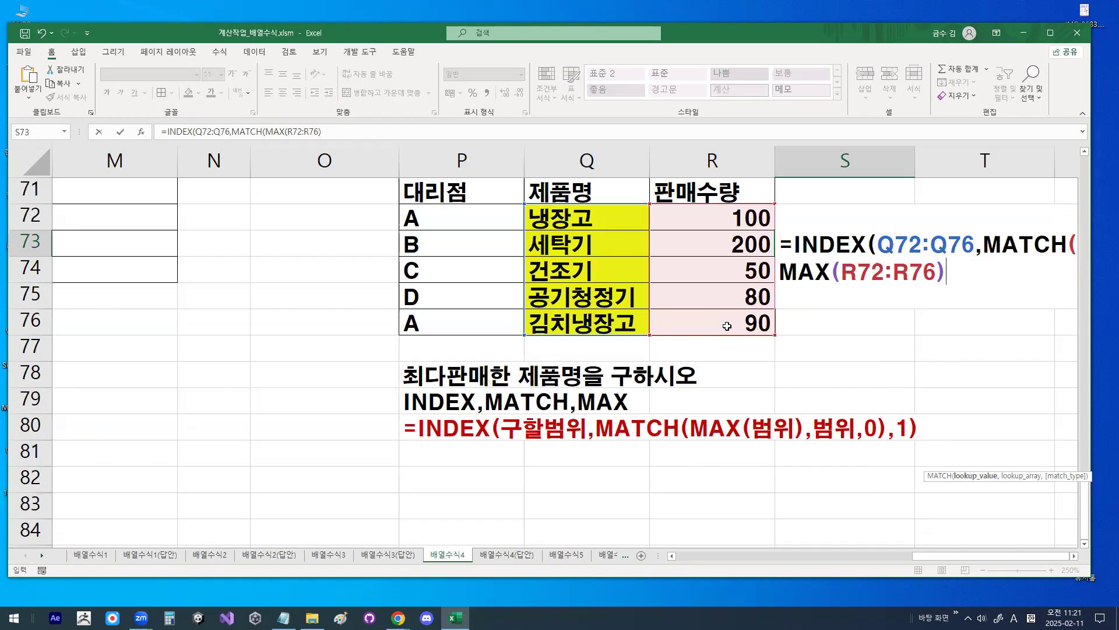
Give MATCH the lookup range R72:R76 and match type 0, and close its parenthesis
type(",")
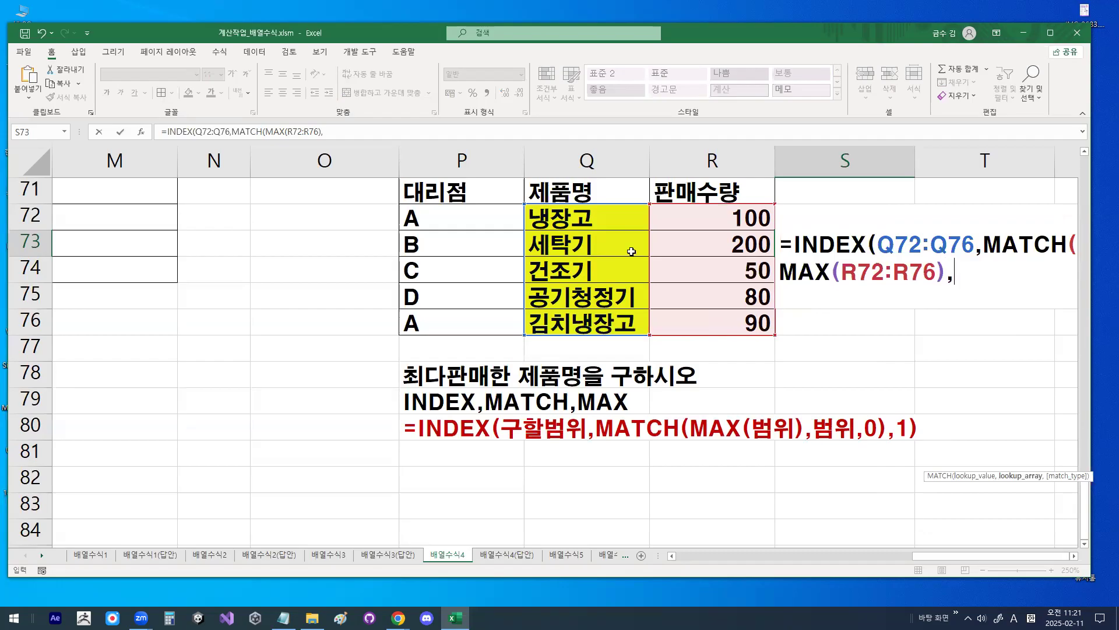
left_click_drag(728, 221, 728, 322)
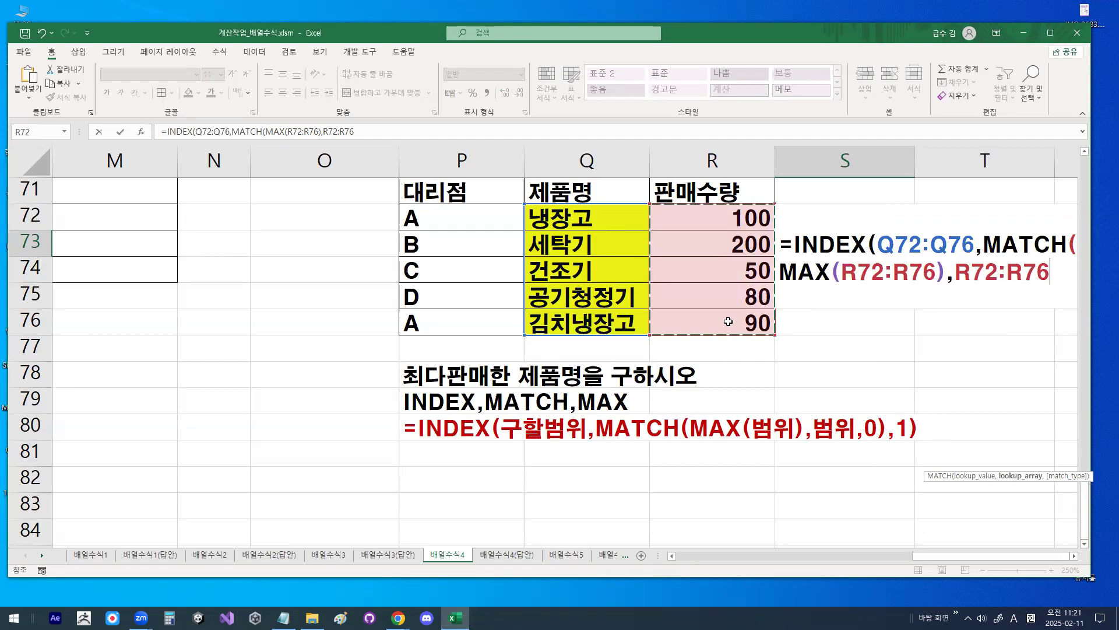
type(",")
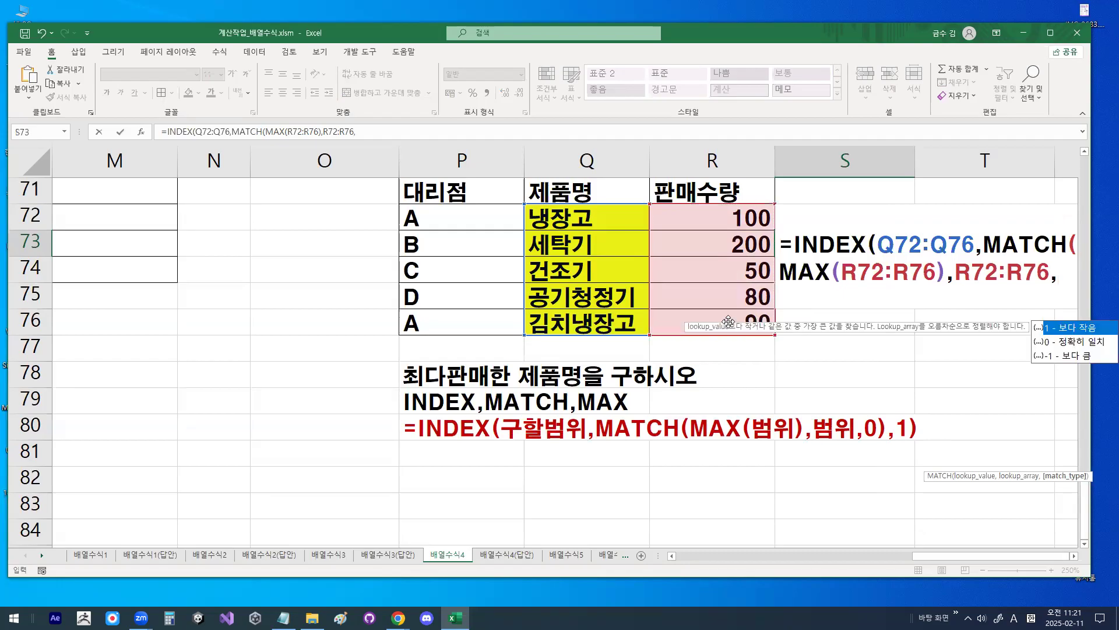
type("0)")
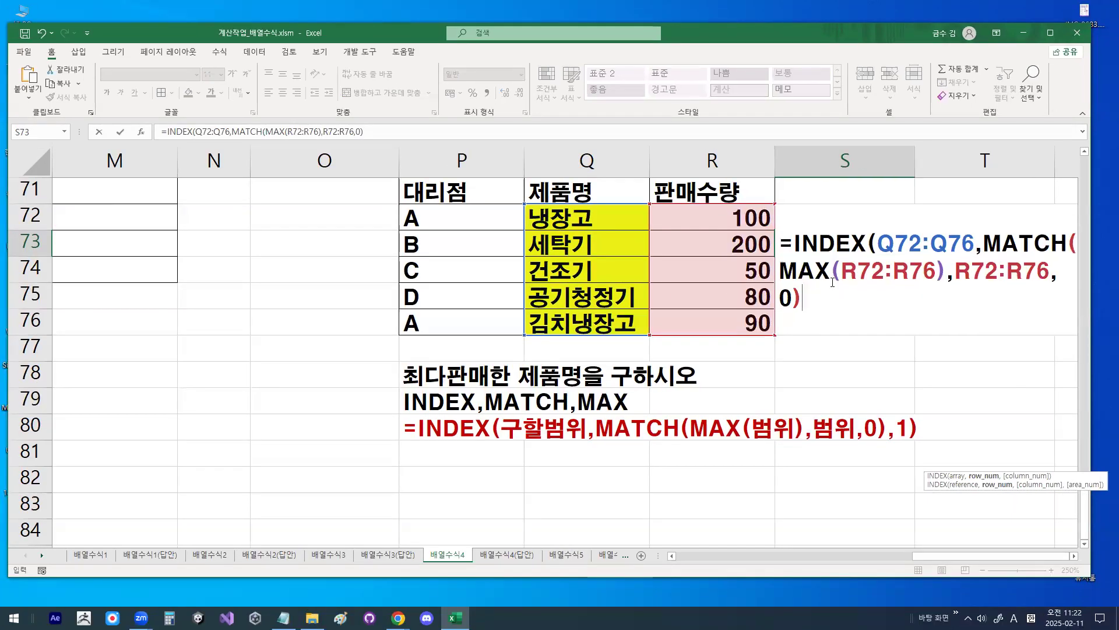
Underline INDEX and Q72:Q76 in the S73 formula, circle the area around MATCH, and clear the markings
left_click_drag(795, 250, 959, 252)
mouse_move(1030, 279)
left_mouse_down()
mouse_move(957, 296)
mouse_move(1023, 223)
mouse_move(1024, 290)
left_mouse_up()
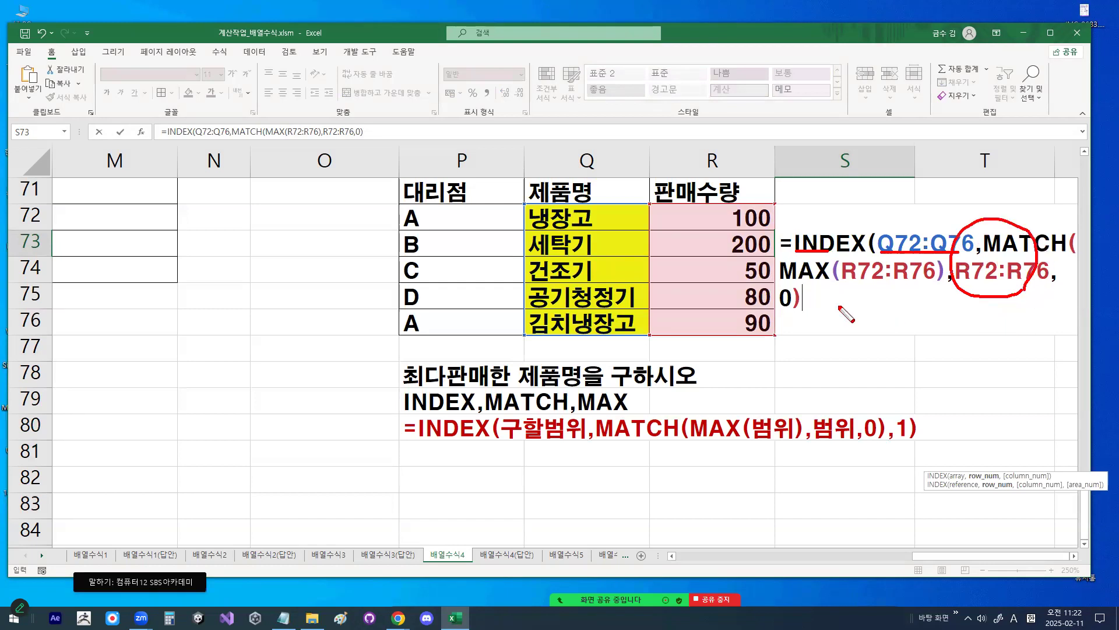
key("Escape")
Complete the S73 formula with the column argument ,1), commit it, and reselect the cell
type(",1")
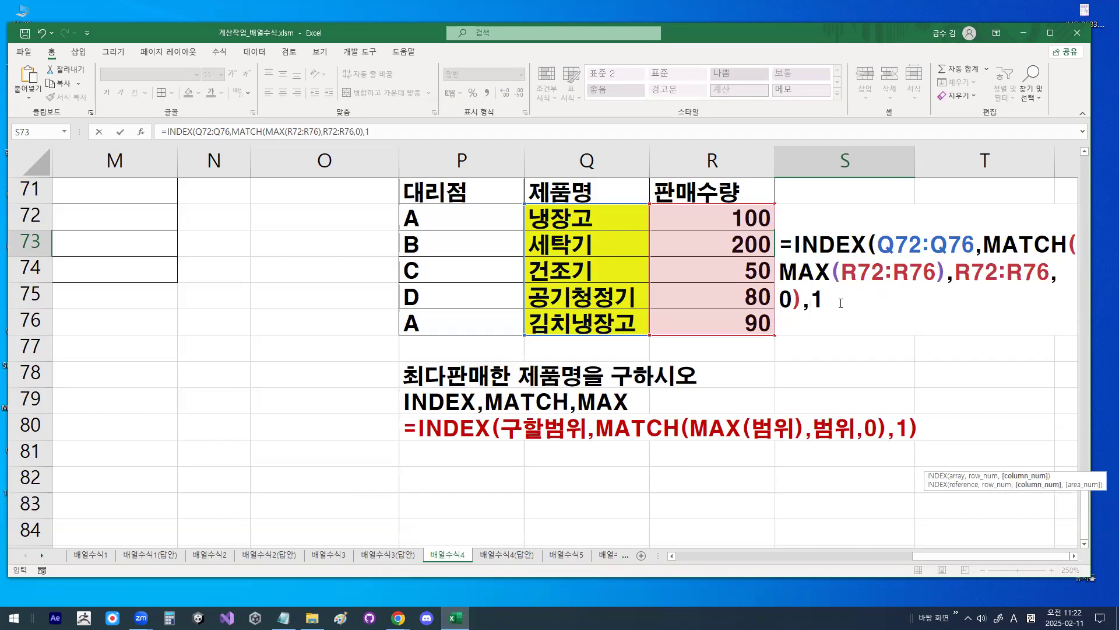
type(")")
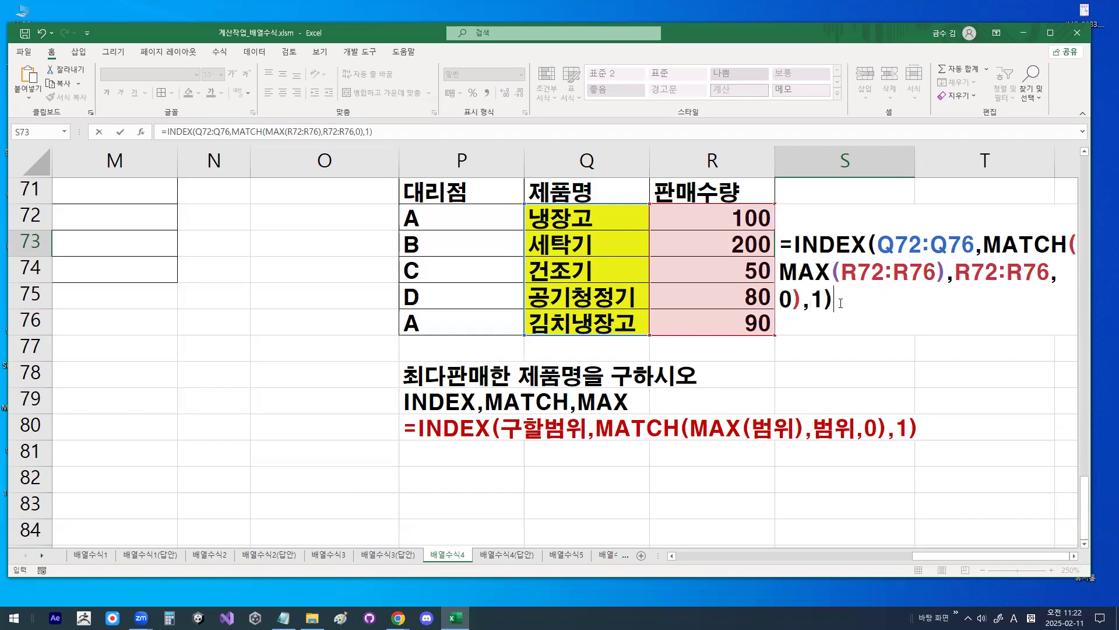
key("Return")
left_click(847, 242)
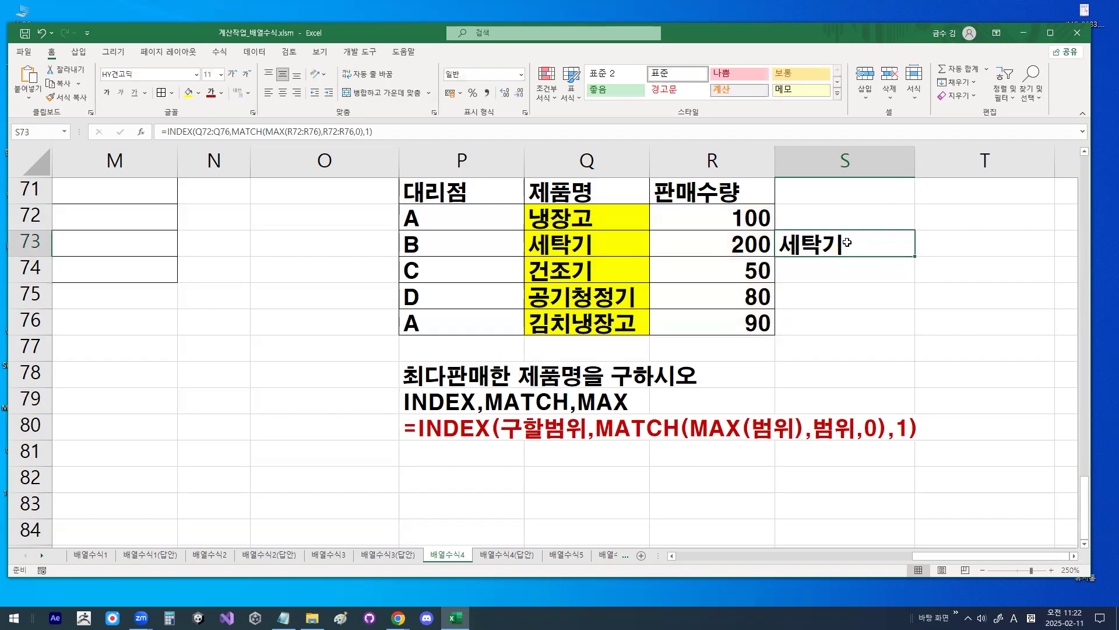
Test the S73 formula by setting the 건조기 quantity in R74 to 250, and undo the change
left_click(746, 270)
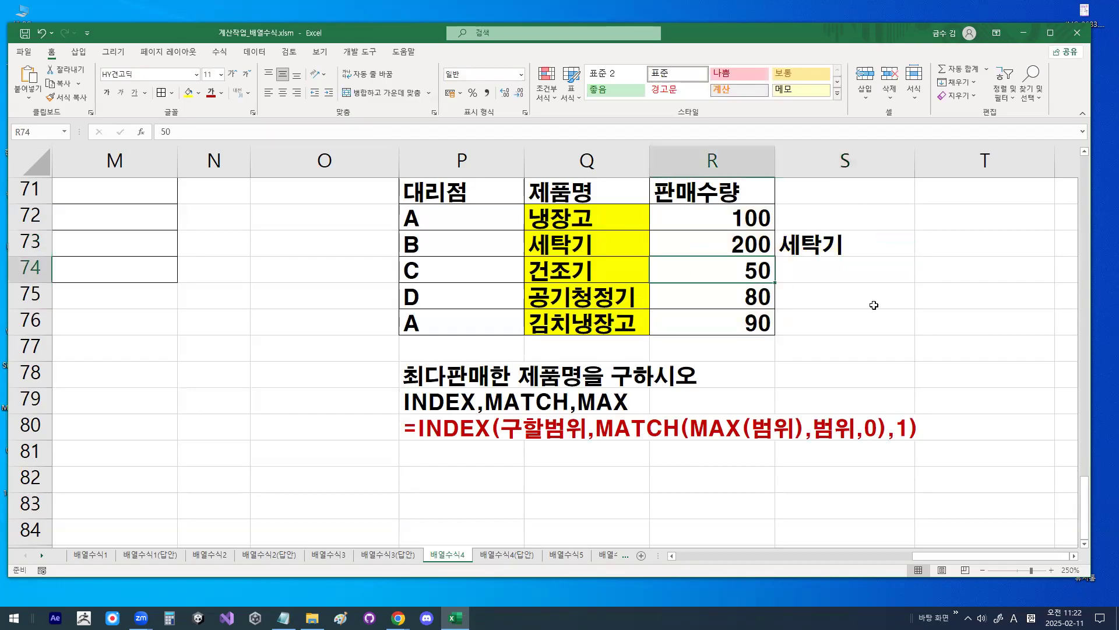
type("250")
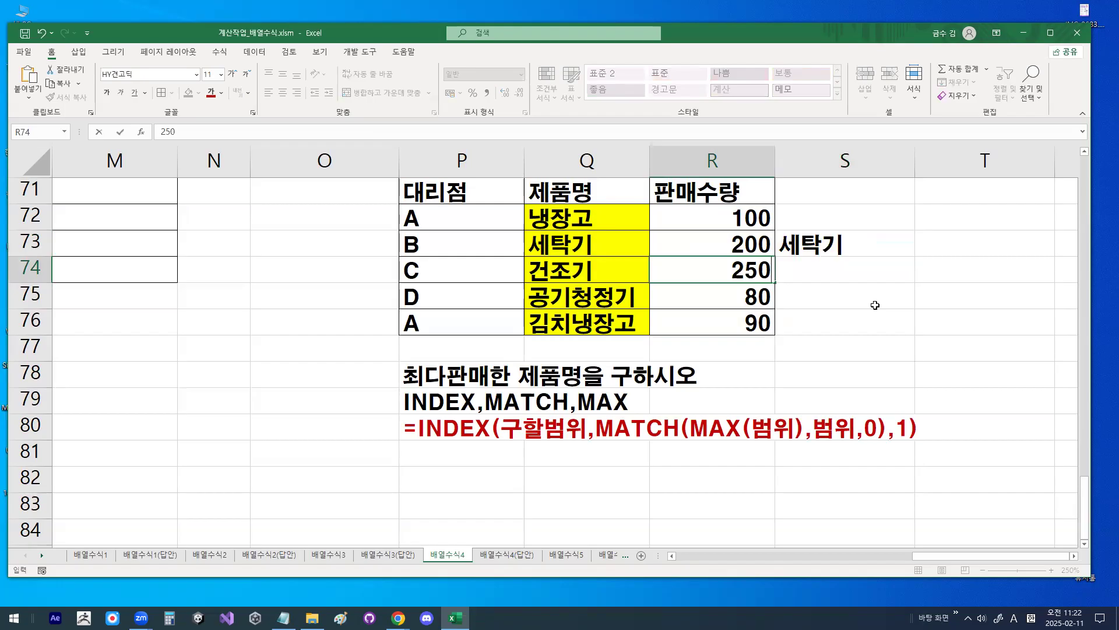
key("Return")
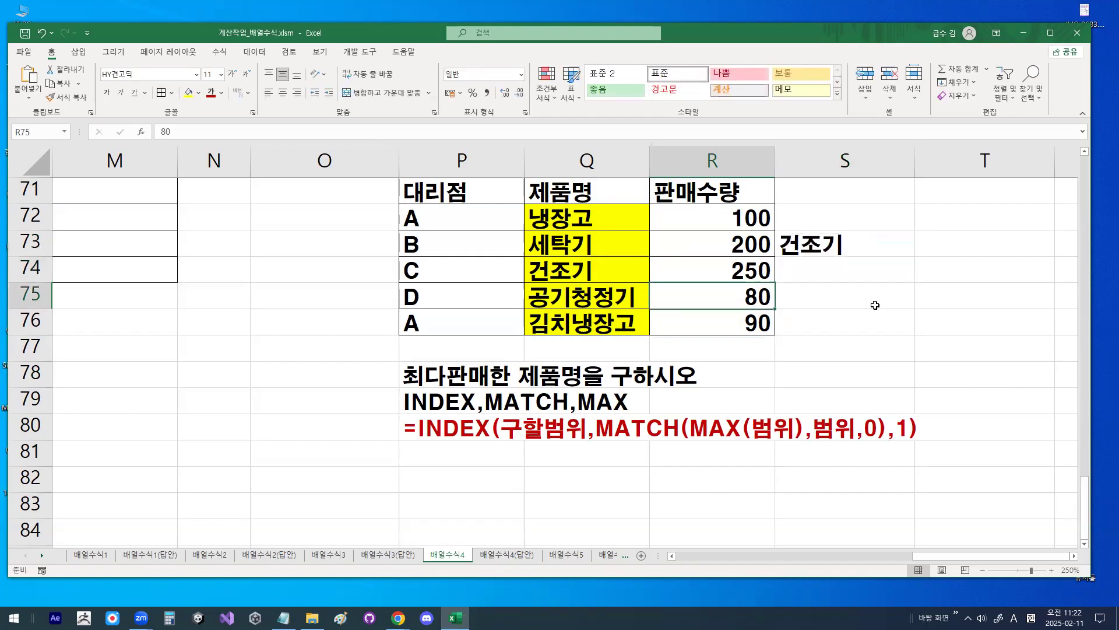
key("ctrl+z")
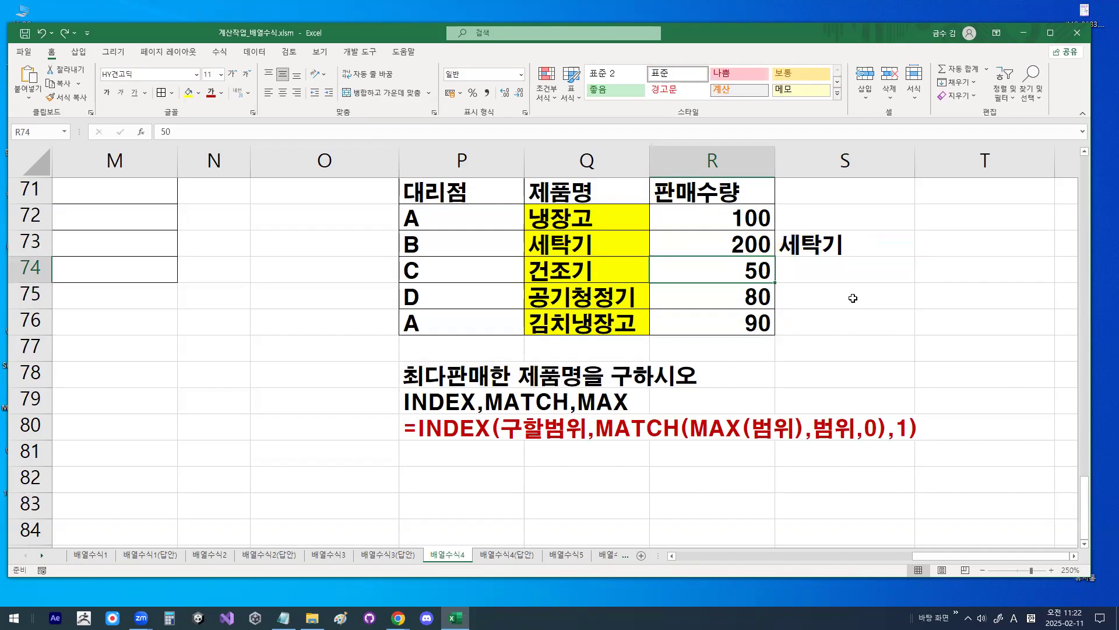
Select S73, underline the P80 formula text in the magnified view, handwrite a note beside P79, and mark the MATCH part
left_click(828, 240)
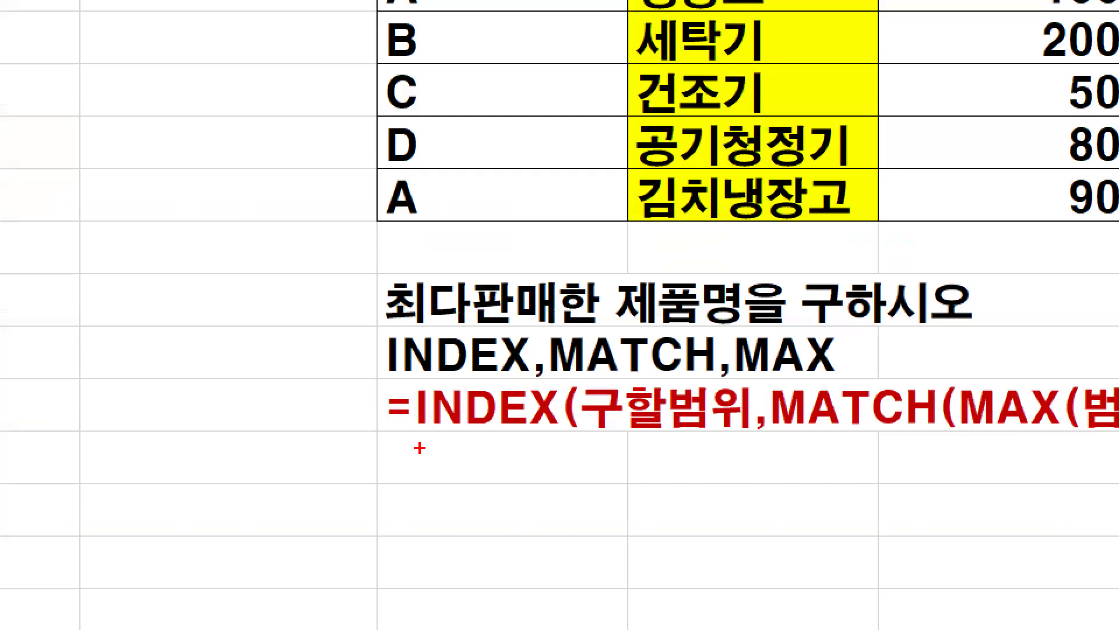
left_click_drag(407, 443, 498, 443)
mouse_move(575, 439)
left_mouse_down()
mouse_move(1113, 448)
mouse_move(1112, 438)
left_mouse_up()
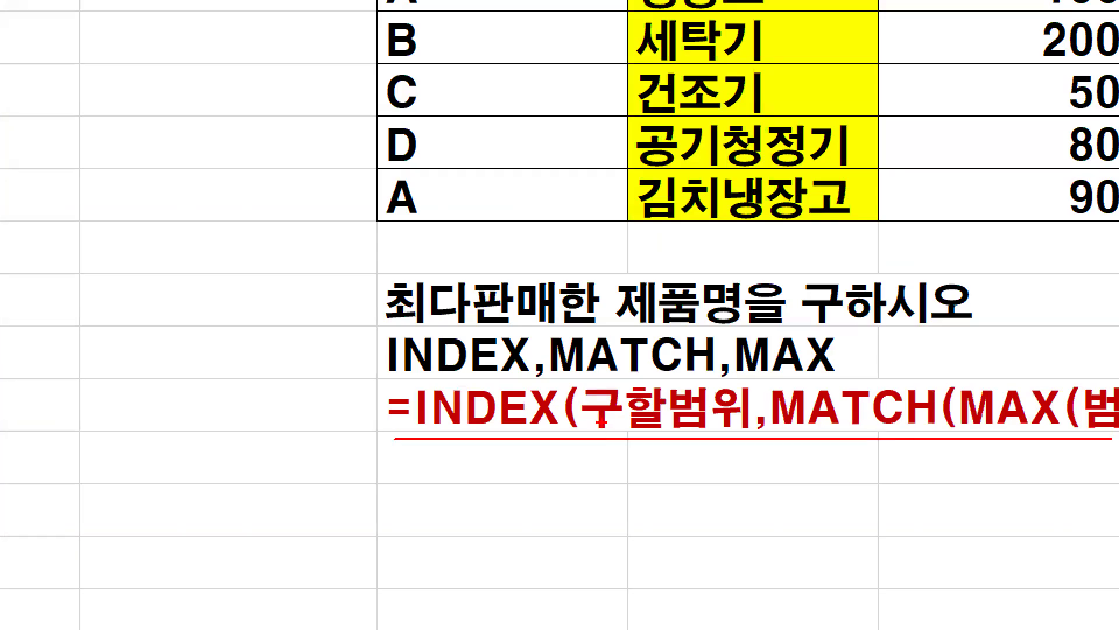
mouse_move(267, 351)
left_mouse_down()
mouse_move(288, 329)
mouse_move(272, 370)
left_mouse_up()
mouse_move(310, 322)
left_mouse_down()
mouse_move(328, 322)
mouse_move(328, 383)
left_mouse_up()
mouse_move(352, 330)
left_mouse_down()
mouse_move(348, 380)
mouse_move(365, 351)
left_mouse_up()
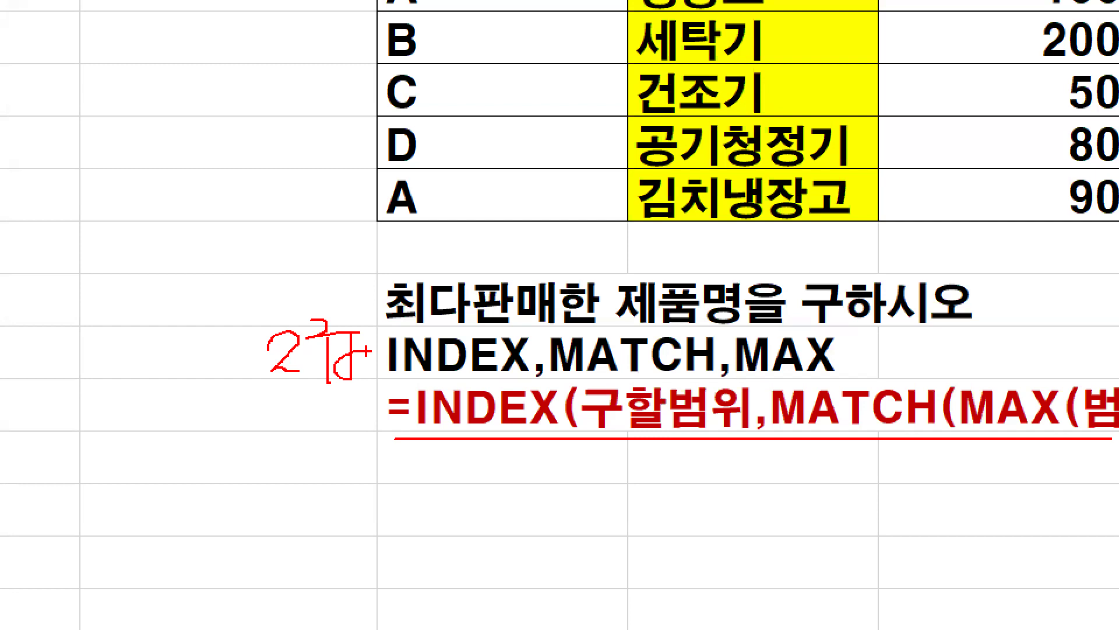
mouse_move(839, 401)
left_mouse_down()
mouse_move(557, 408)
mouse_move(732, 399)
left_mouse_up()
mouse_move(815, 367)
left_mouse_down()
mouse_move(859, 367)
mouse_move(866, 405)
left_mouse_up()
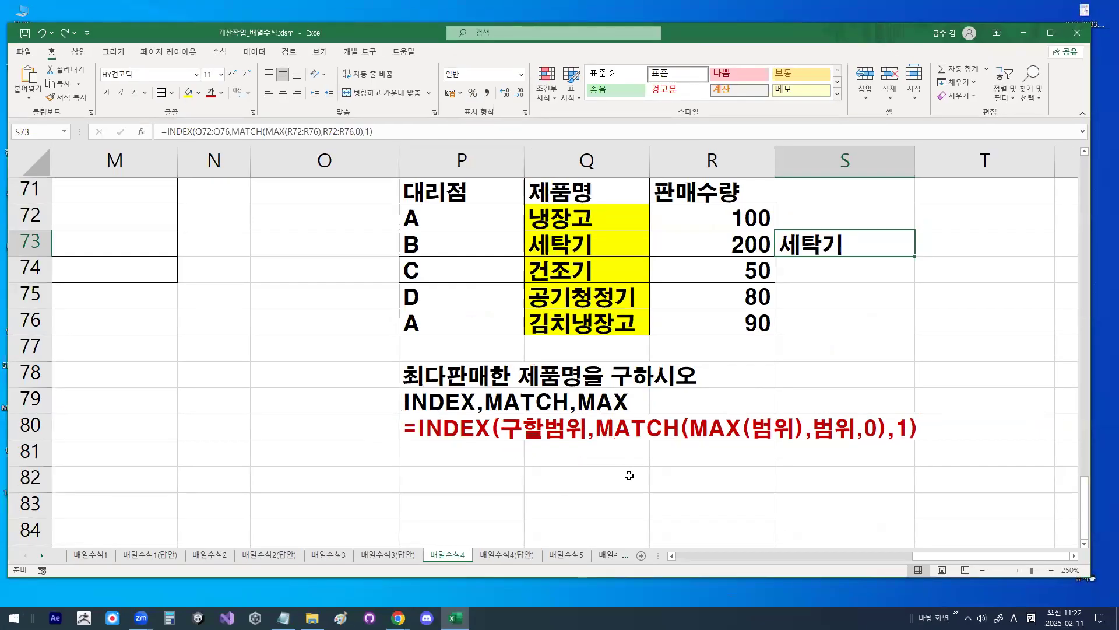
Underline MAX(범위) twice in the P80 formula text and clear the markings
left_click_drag(692, 443, 802, 444)
left_click_drag(707, 449, 803, 448)
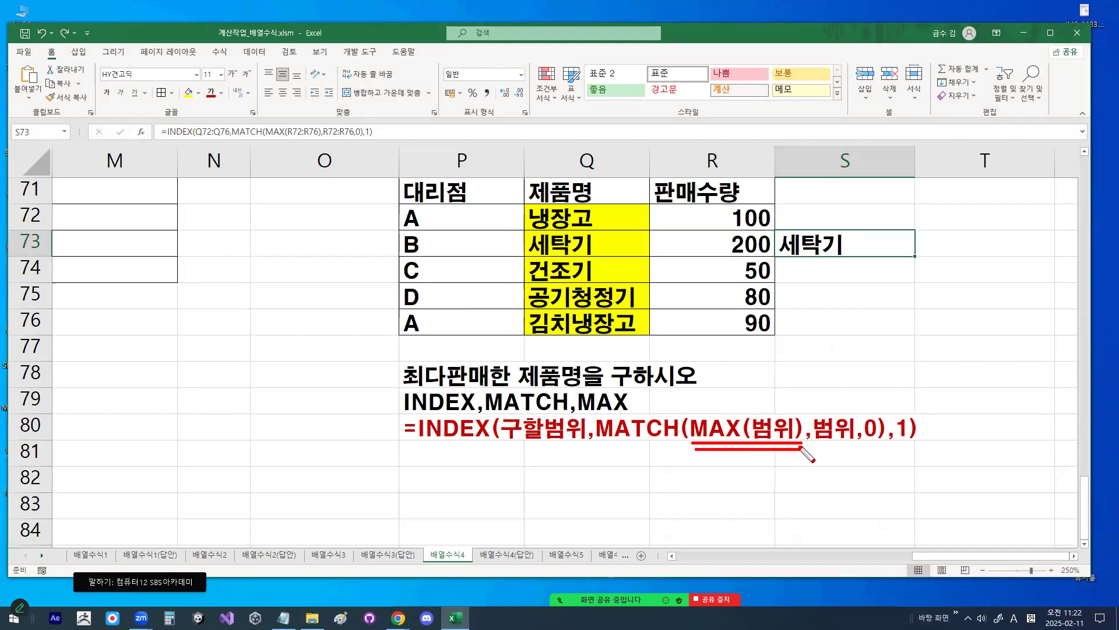
key("Escape")
Move the text block P78:P80 to P84:P86 and copy its first two lines back to P78:P79
scroll(553, 464, "down", 1)
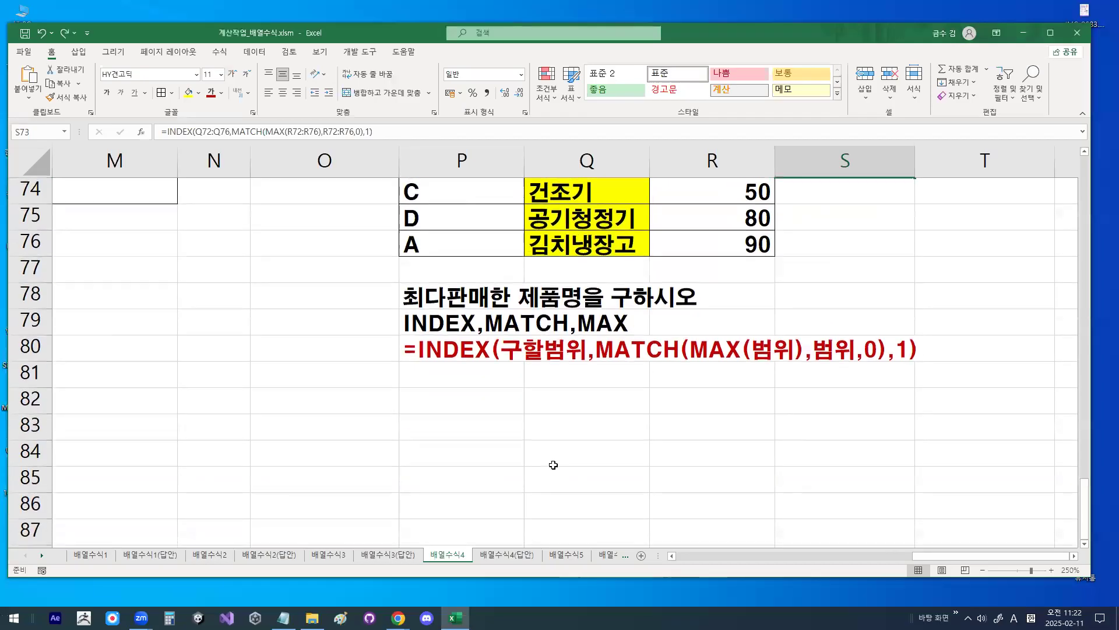
left_click(462, 401)
left_click_drag(471, 300, 471, 348)
left_click_drag(472, 285, 472, 443)
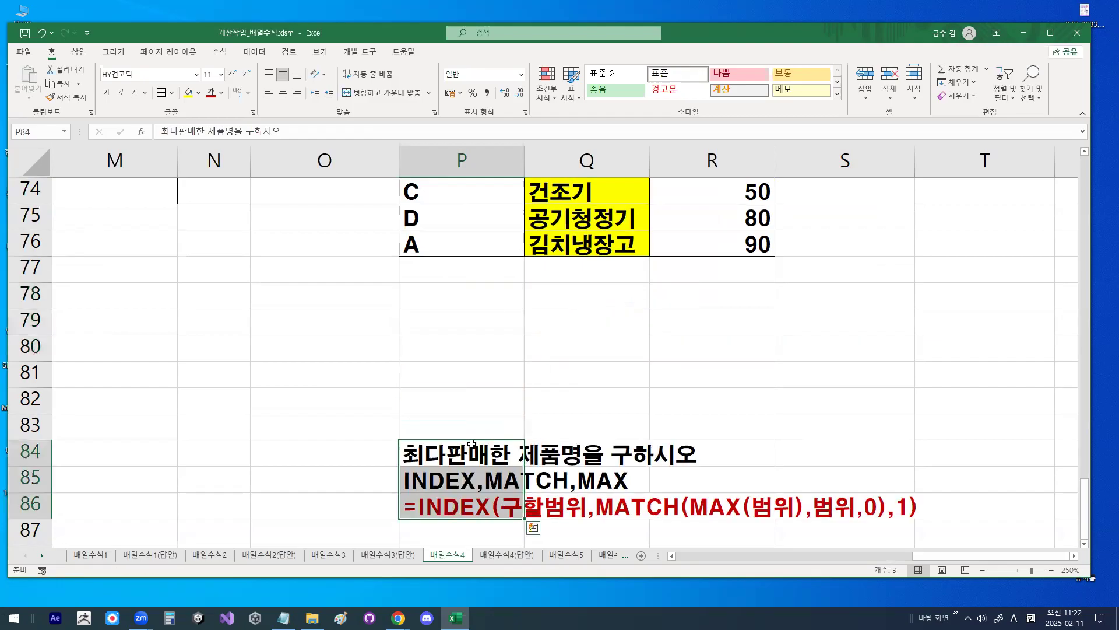
key("shift+Up")
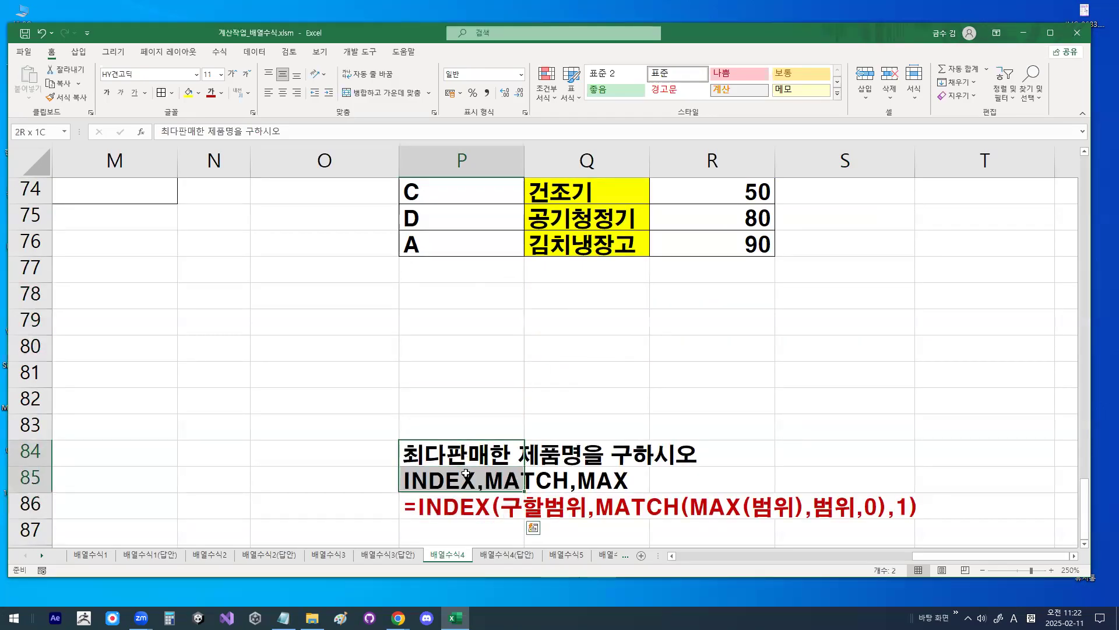
left_click_drag(469, 439, 473, 287)
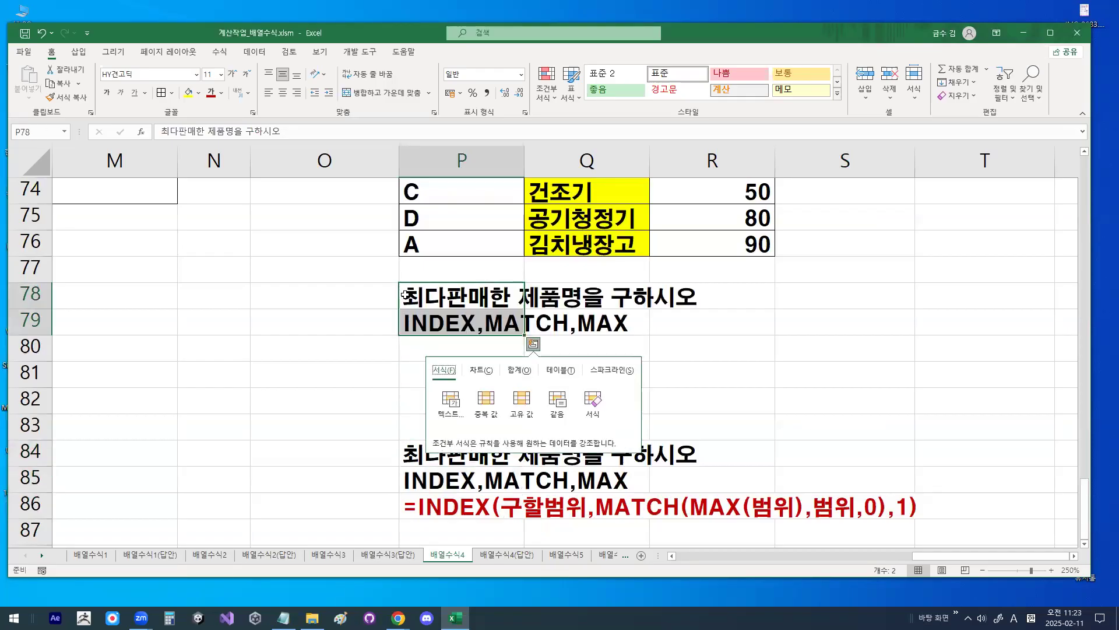
Extend the question in P78 to read A대리점중에서 최다판매한 제품명을 구하시오
double_click(405, 295)
type("A")
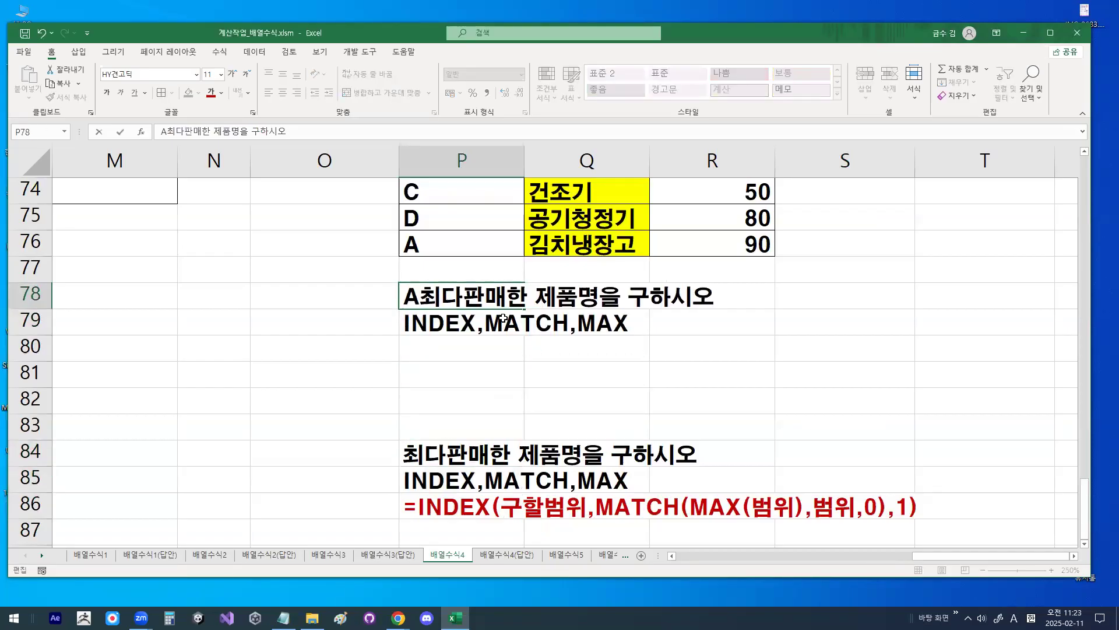
type("대히")
key("BackSpace")
type("리점중엣")
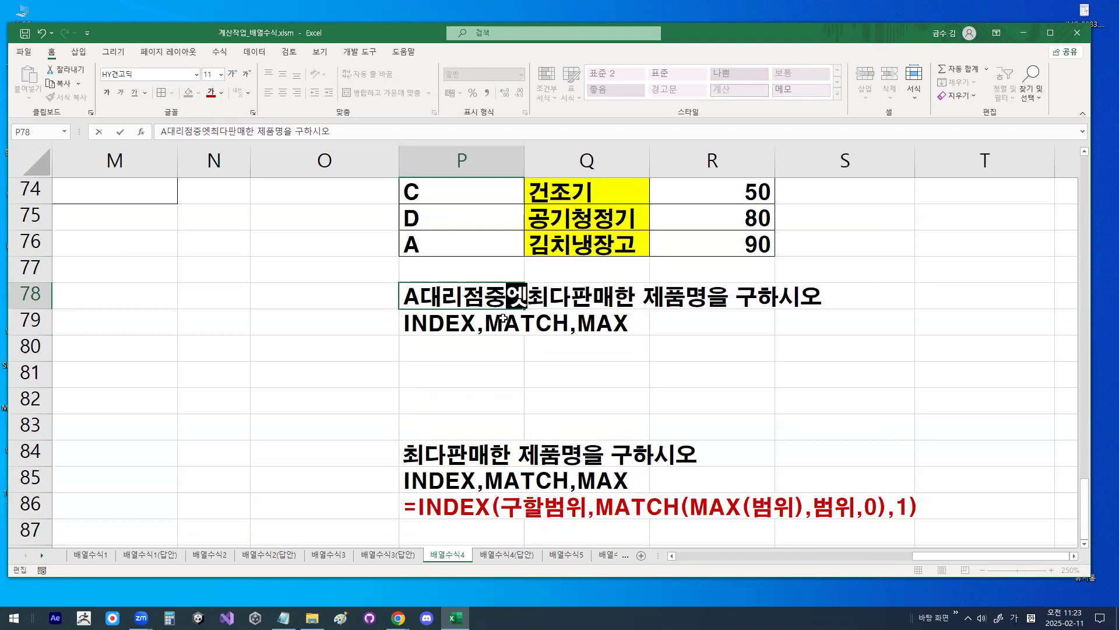
type("서")
key("Return")
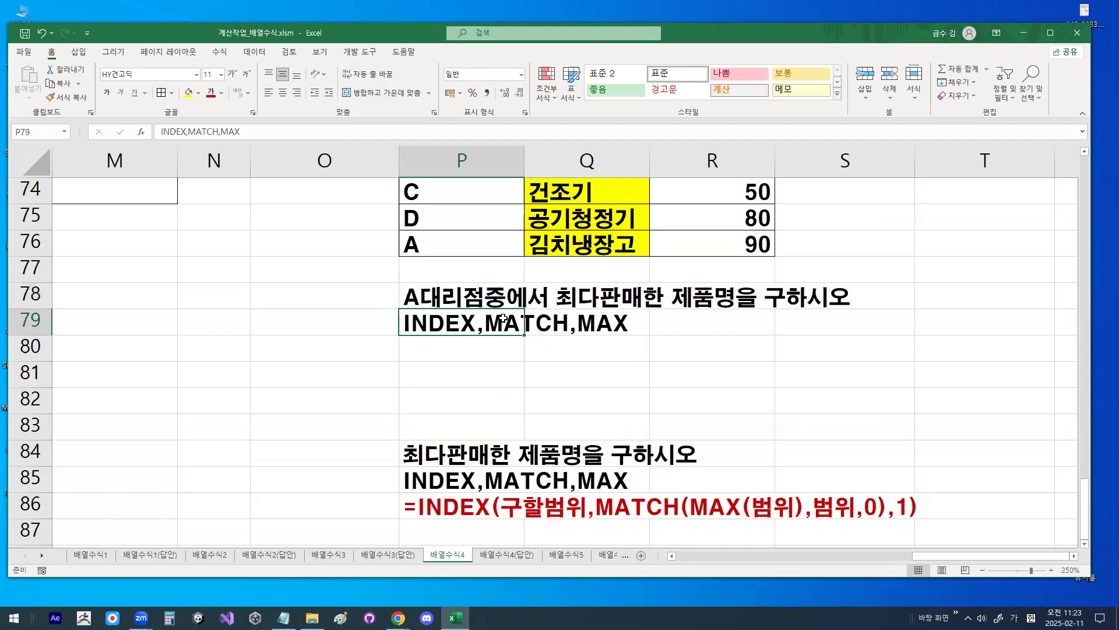
Circle both A entries in the 대리점 column and their quantities 100 and 90, and put a check mark on 100
scroll(490, 364, "up", 2)
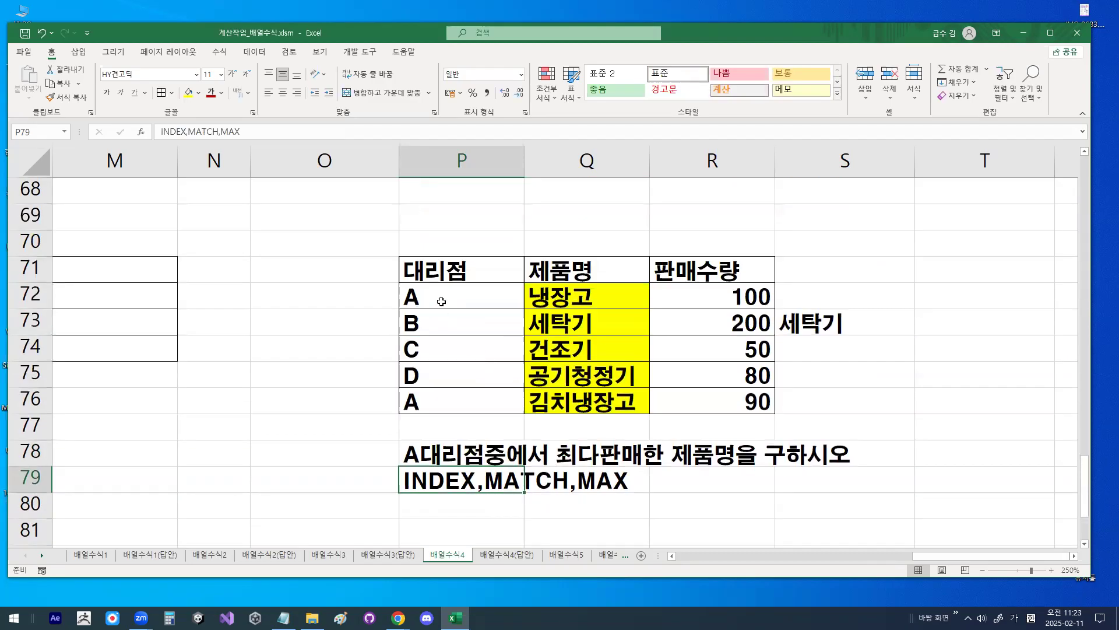
left_click(539, 321)
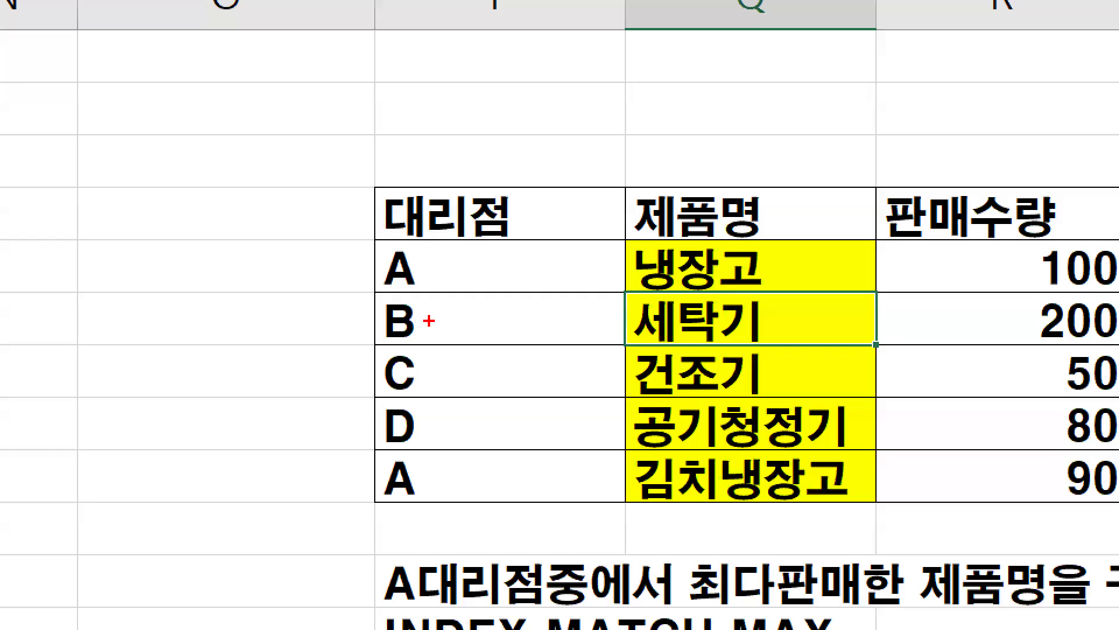
mouse_move(427, 323)
left_mouse_down()
mouse_move(405, 324)
mouse_move(427, 318)
left_mouse_up()
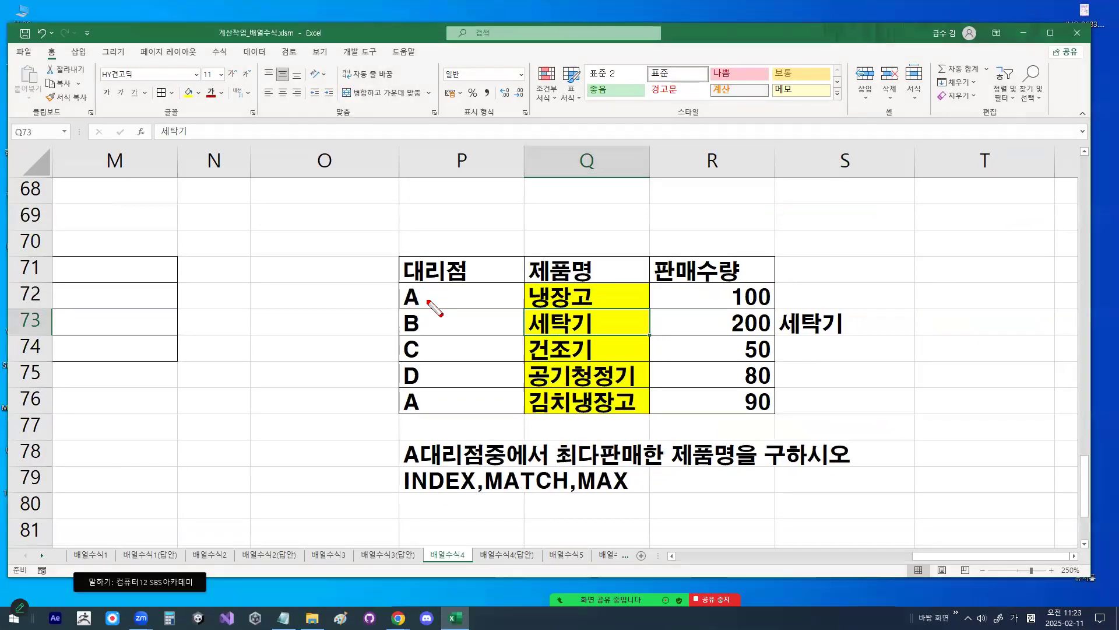
mouse_move(440, 280)
left_mouse_down()
mouse_move(396, 276)
mouse_move(431, 295)
left_mouse_up()
mouse_move(432, 401)
left_mouse_down()
mouse_move(428, 413)
mouse_move(430, 401)
left_mouse_up()
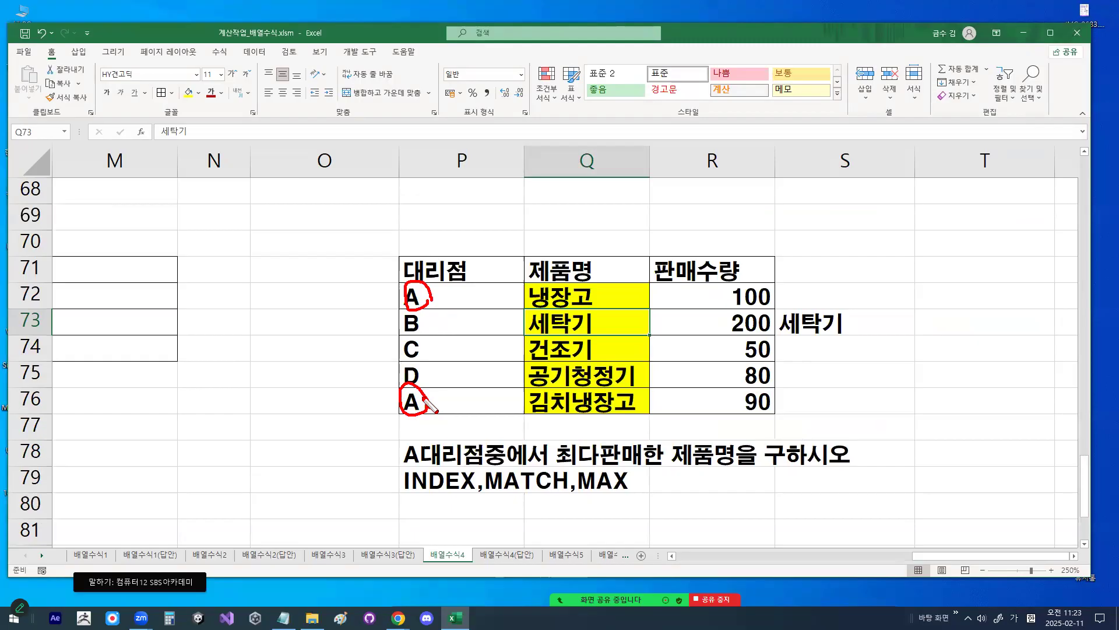
mouse_move(778, 307)
left_mouse_down()
mouse_move(746, 308)
mouse_move(778, 295)
mouse_move(776, 306)
left_mouse_up()
mouse_move(776, 408)
left_mouse_down()
mouse_move(767, 412)
mouse_move(749, 386)
mouse_move(778, 402)
left_mouse_up()
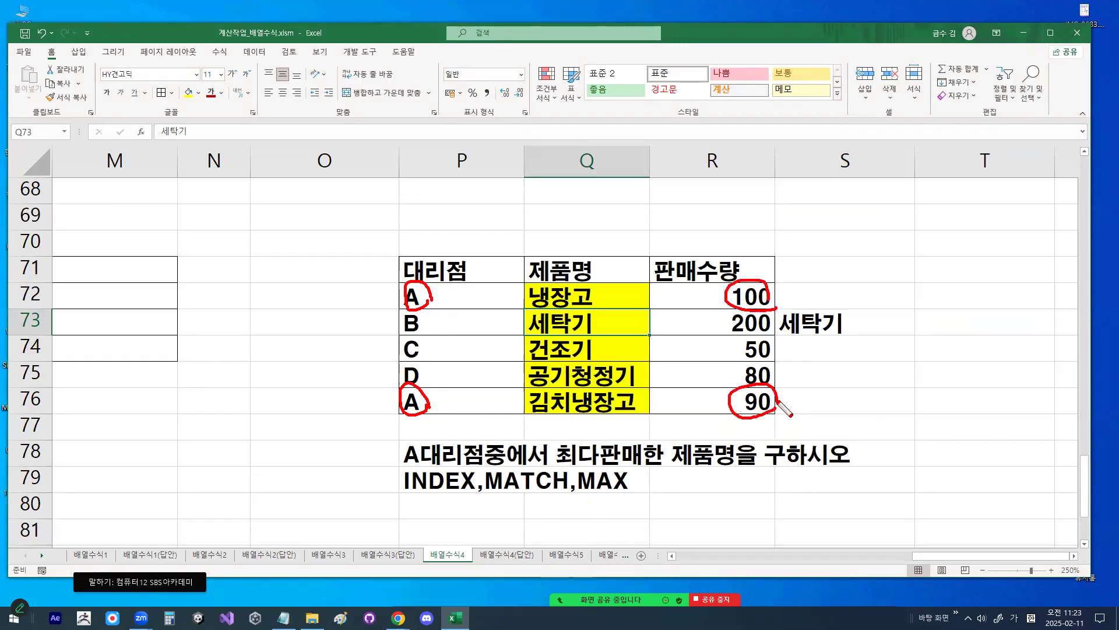
left_click_drag(740, 278, 779, 231)
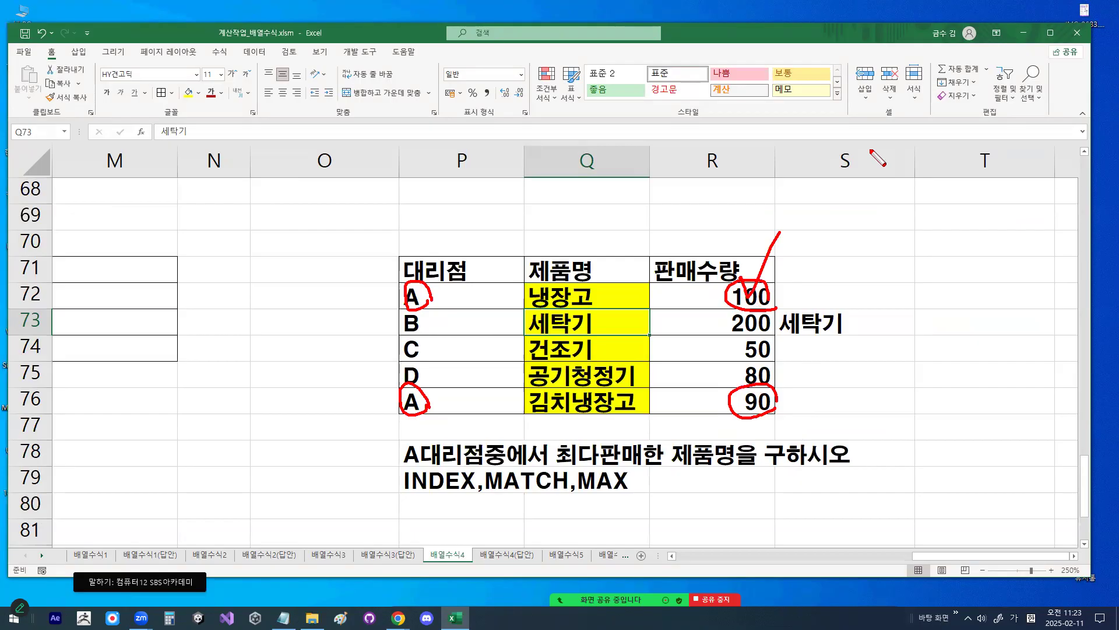
Clear the pen markings and extend the text in P79 to read INDEX,MATCH,MAX 함수를 사용한 배열수식
mouse_move(572, 321)
left_mouse_down()
mouse_move(579, 286)
mouse_move(587, 305)
left_mouse_up()
key("Escape")
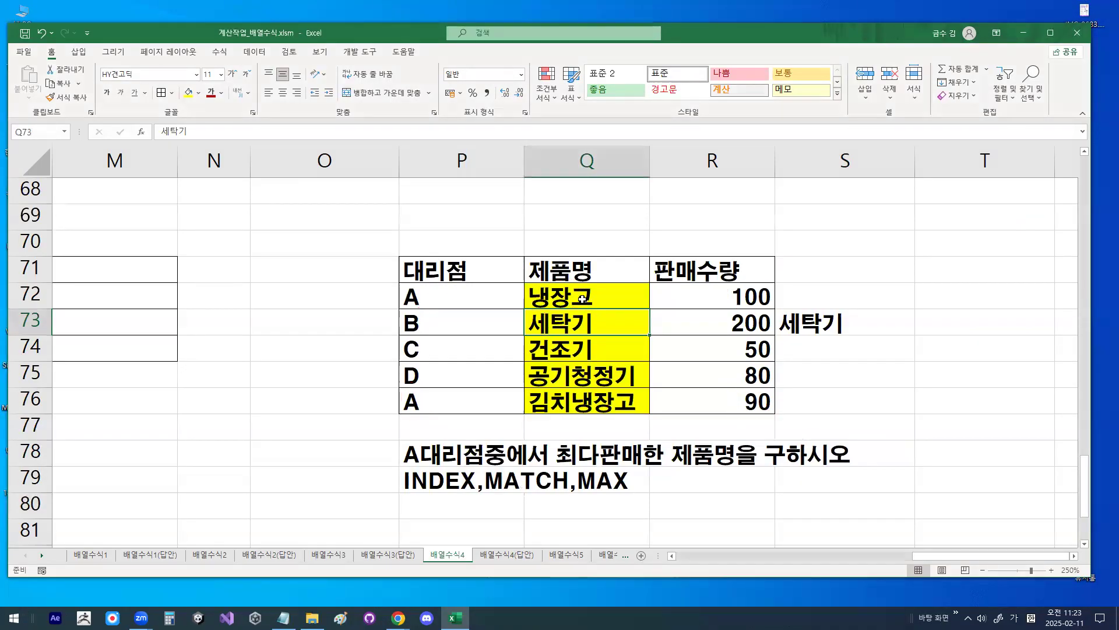
double_click(431, 480)
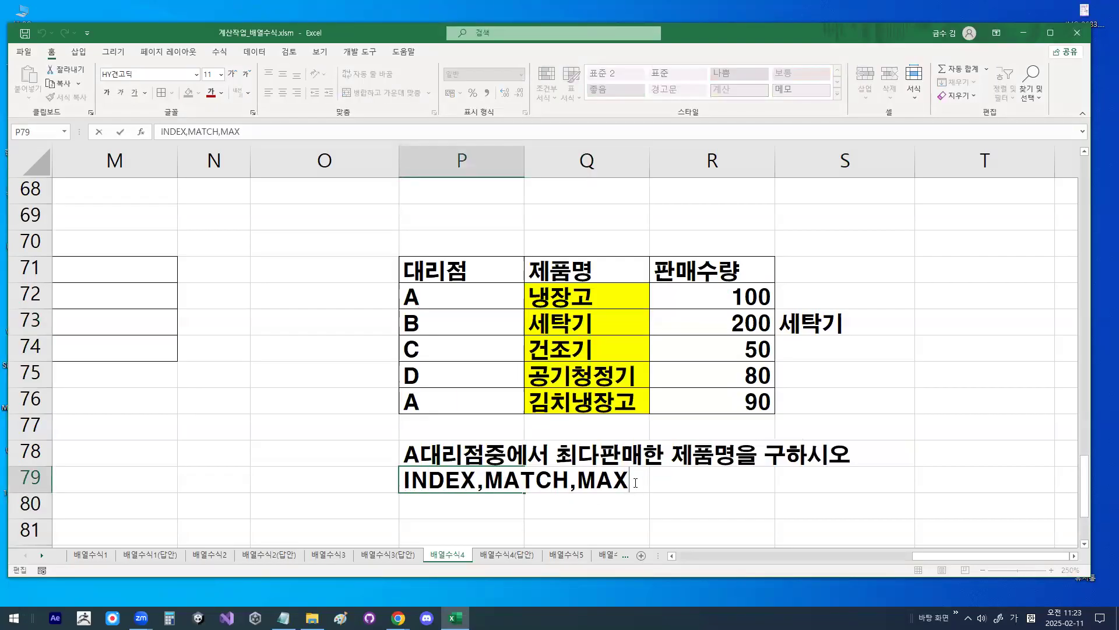
type("함수를 사용한 배")
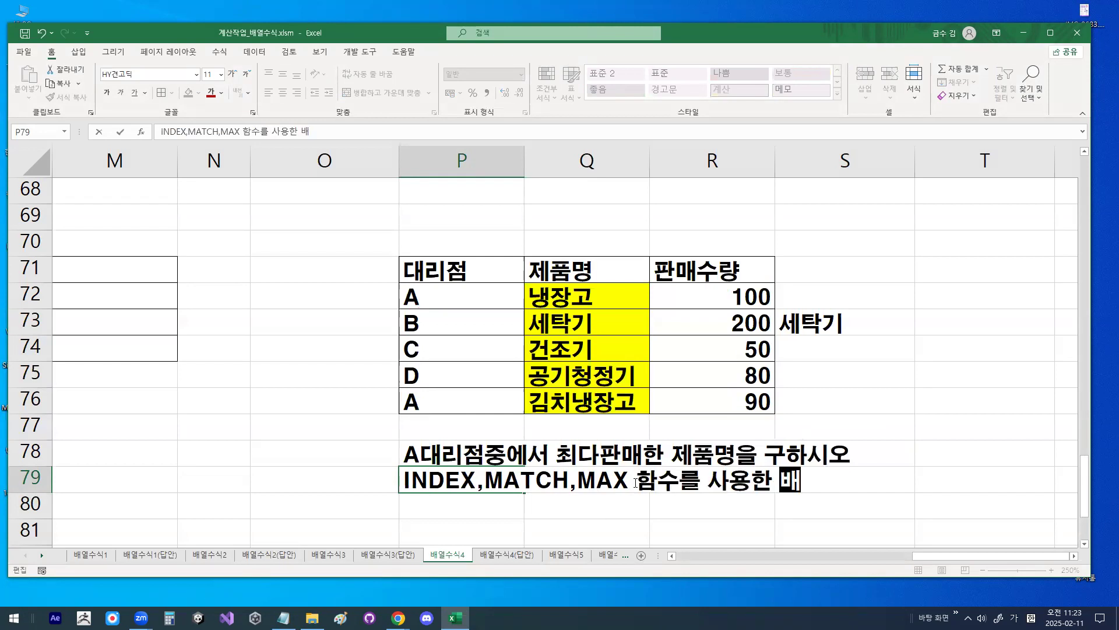
type("열숫식")
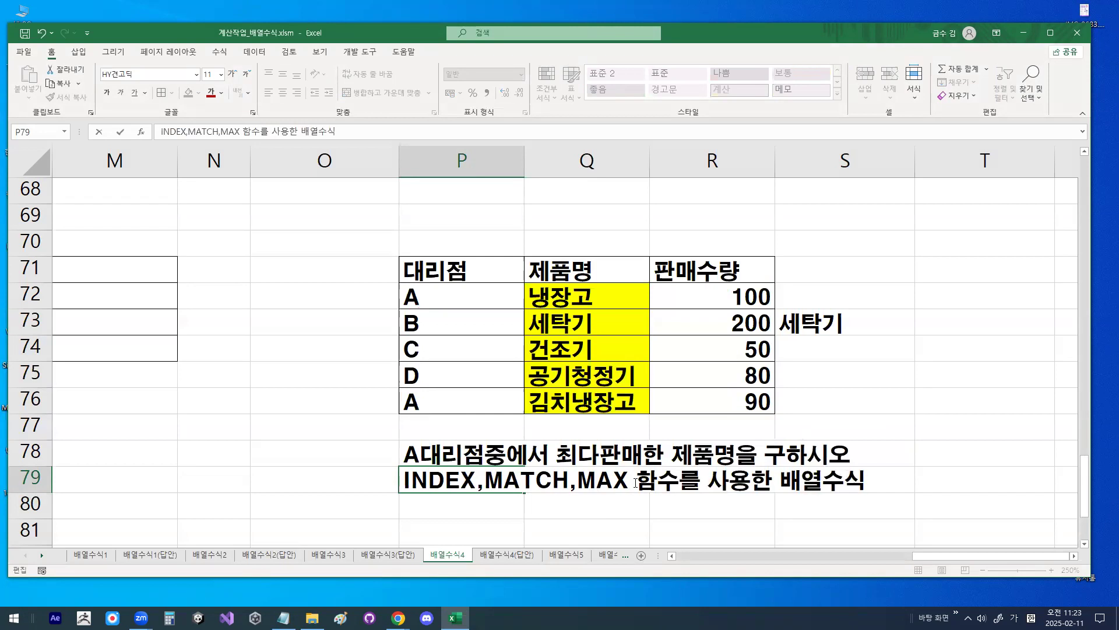
key("Return")
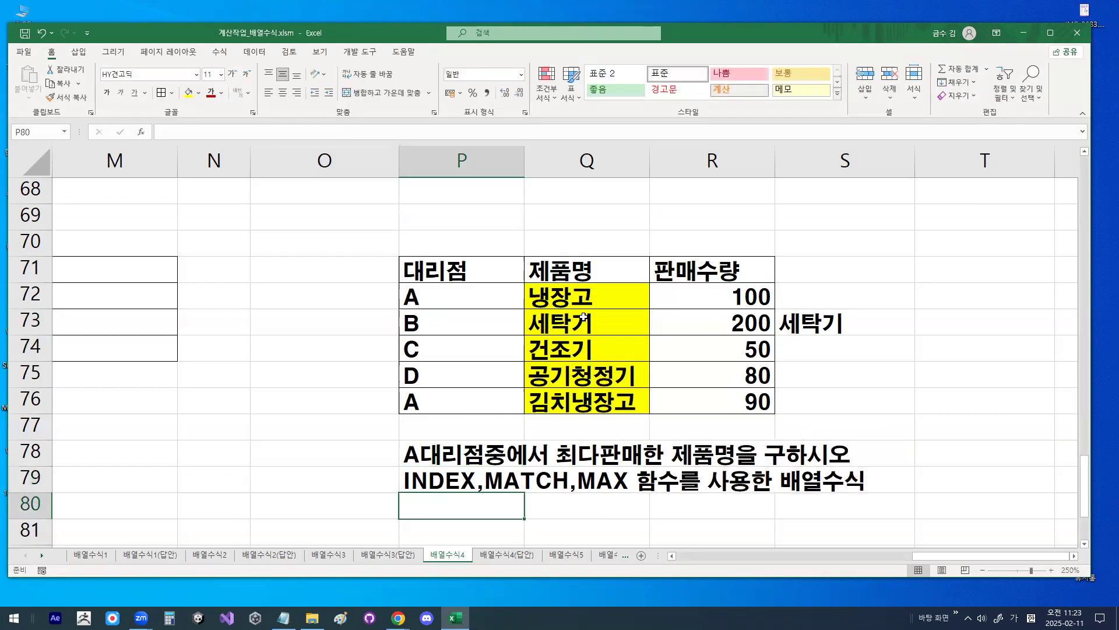
Mark the question text in P78:P79 with the pen and clear the markings
scroll(555, 367, "down", 1)
key("ctrl+2")
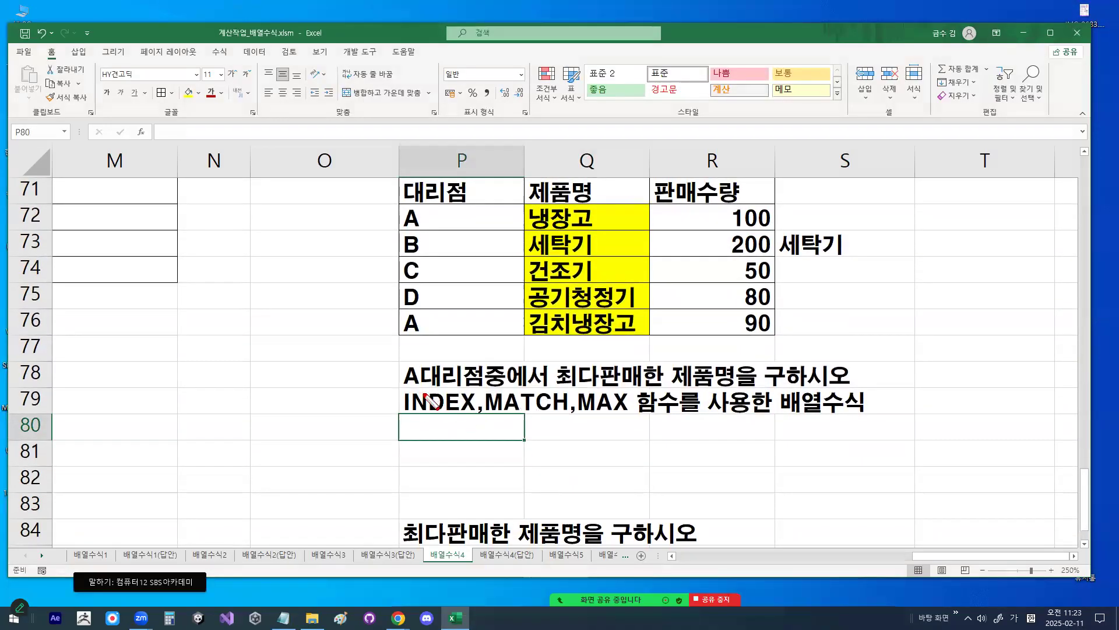
right_click(407, 453)
mouse_move(458, 478)
left_click(495, 508)
mouse_move(395, 359)
left_mouse_down()
mouse_move(629, 395)
mouse_move(676, 390)
left_mouse_up()
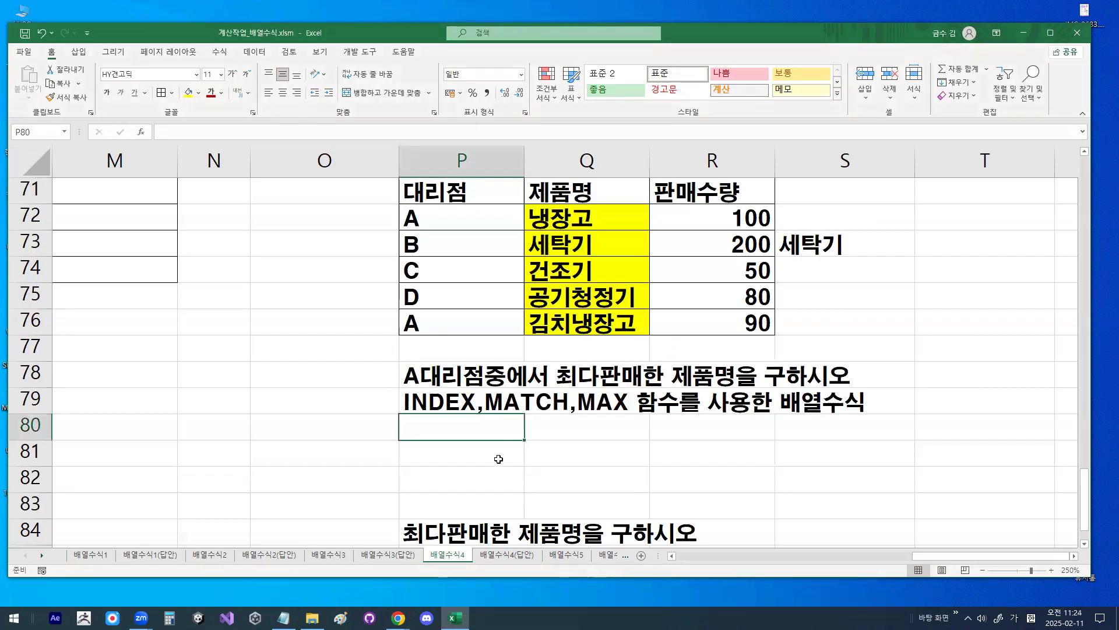
Copy the formula text from P86 to P80
scroll(492, 467, "down", 1)
left_click(459, 503)
key("ctrl+c")
left_click(459, 348)
key("Return")
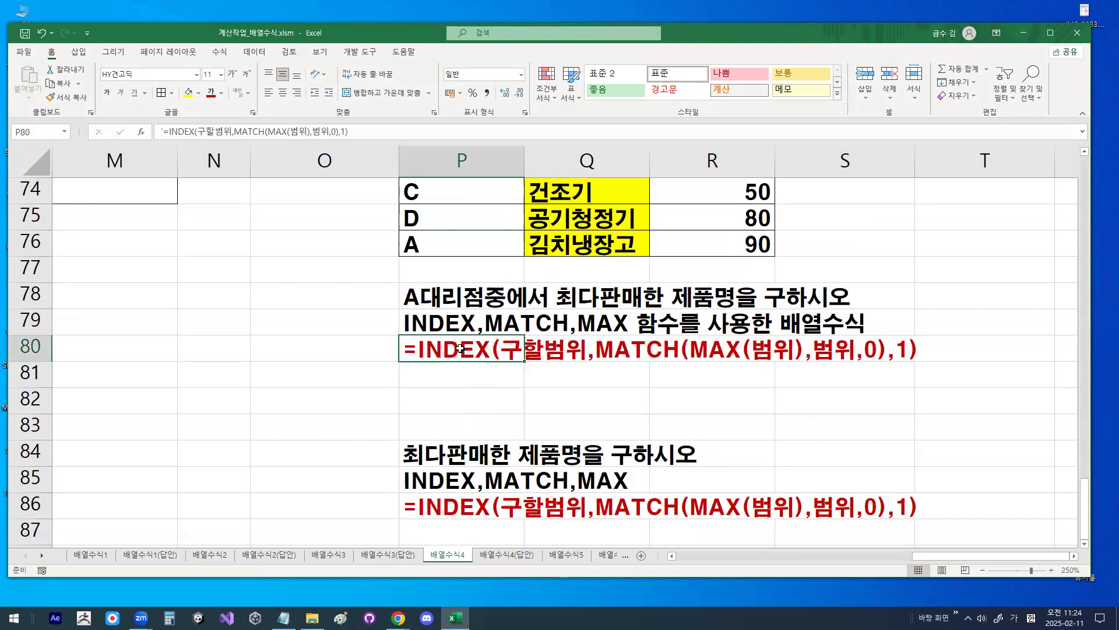
In the P80 formula text, replace everything after MATCH( with MAX((조건1
double_click(460, 348)
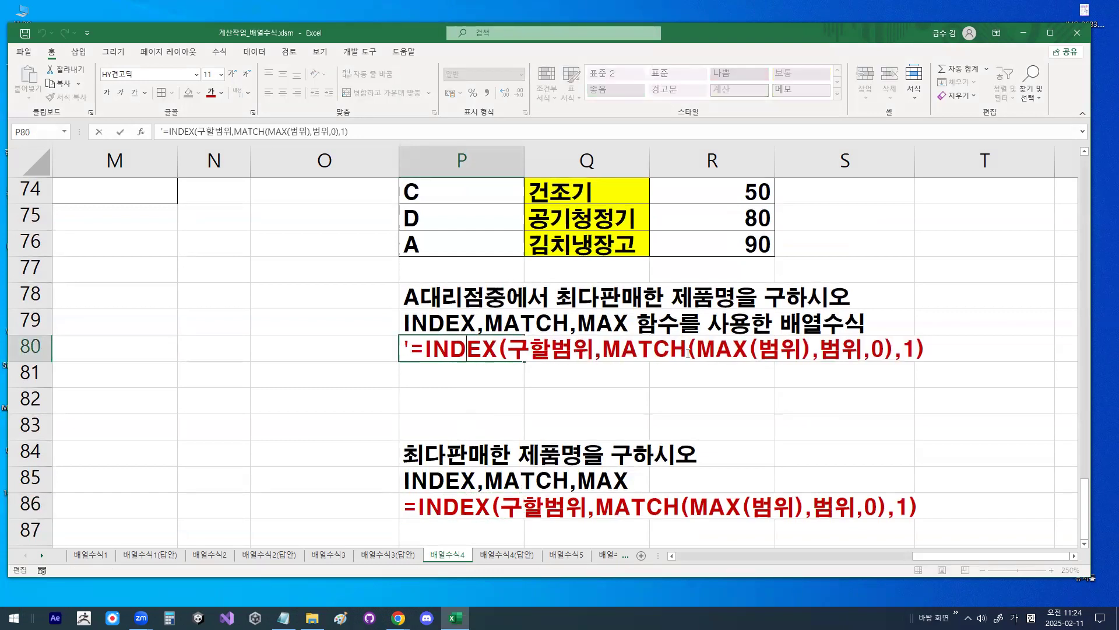
left_click_drag(696, 353, 1092, 369)
key("Delete")
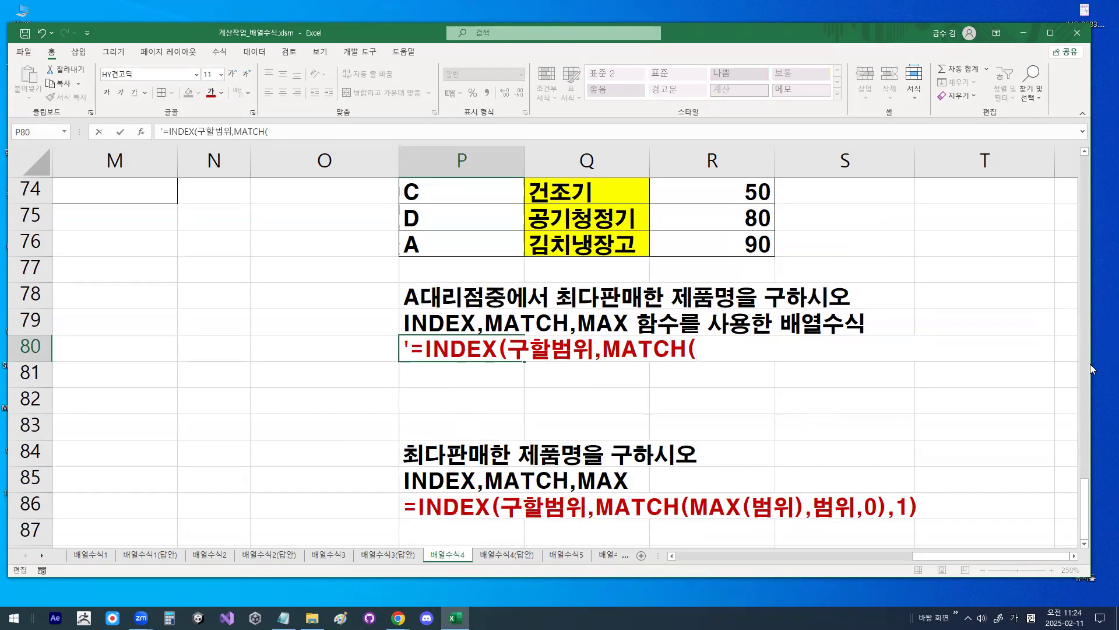
type("MAX")
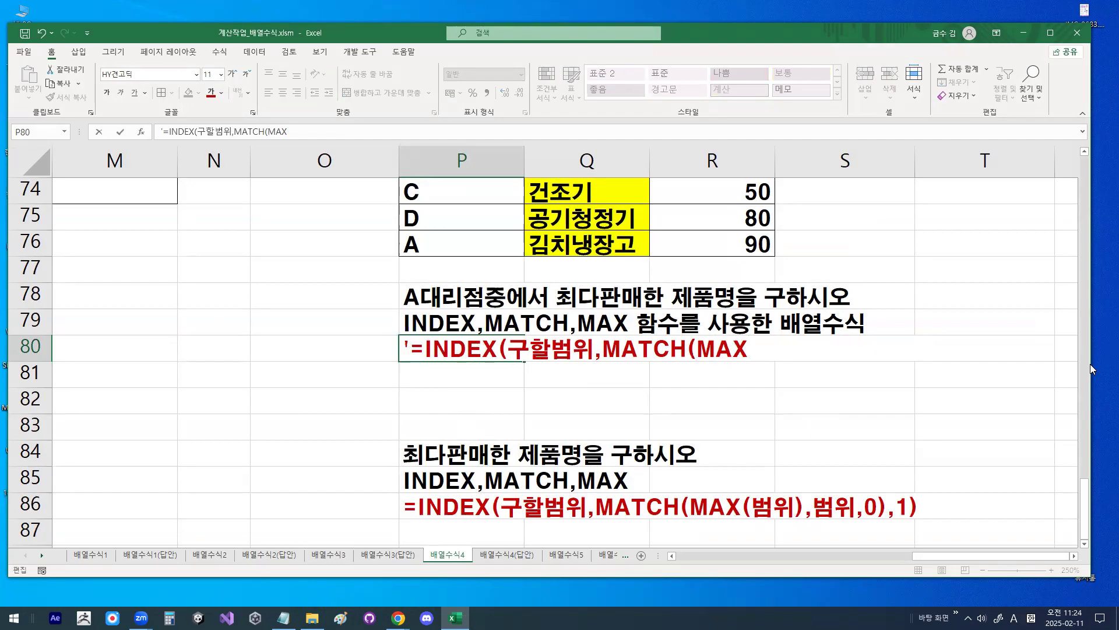
type("((")
key("BackSpace")
type("(WH")
key("BackSpace")
key("BackSpace")
key("Hangul")
type("족건1")
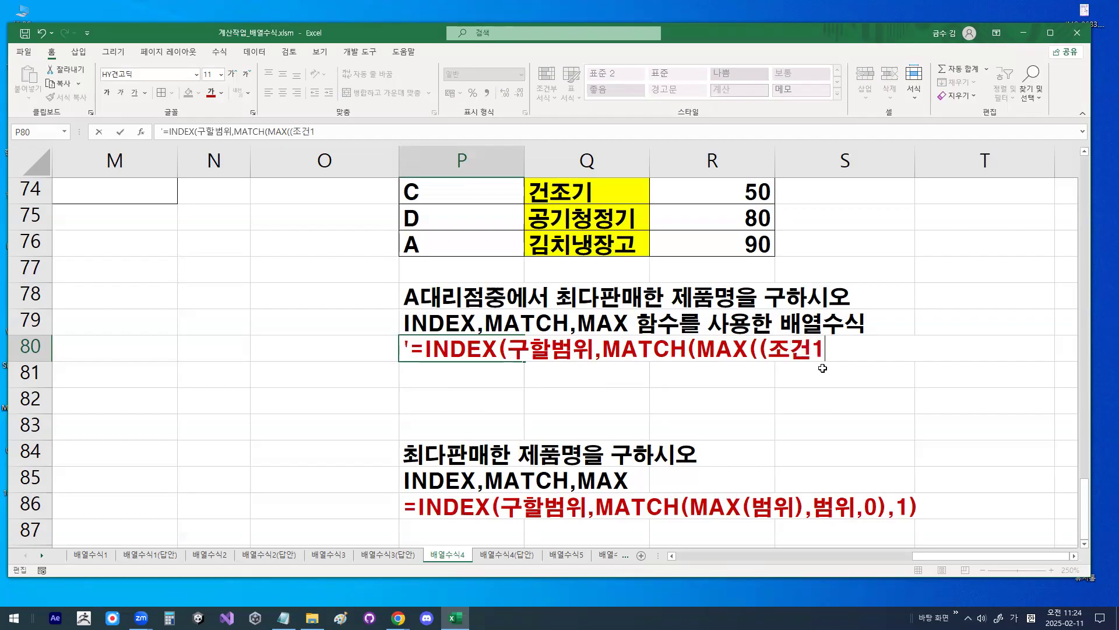
Continue the P80 formula text with )*계산범위) to complete the MAX argument
type(")*")
key("Hangul")
type("Rp")
key("BackSpace")
key("BackSpace")
type("계산")
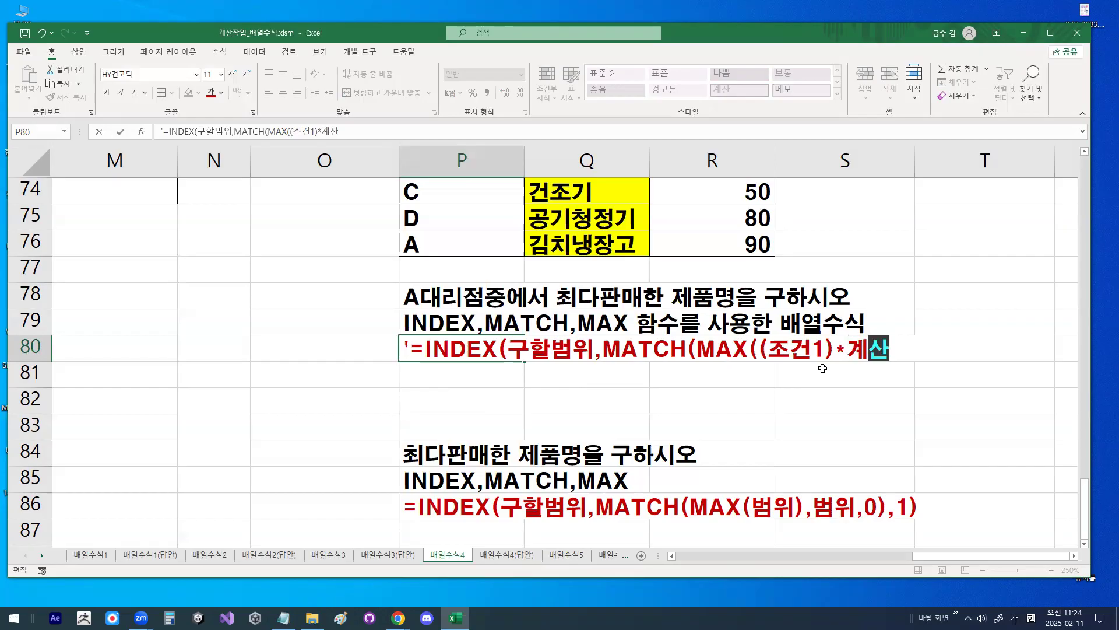
type("범위)")
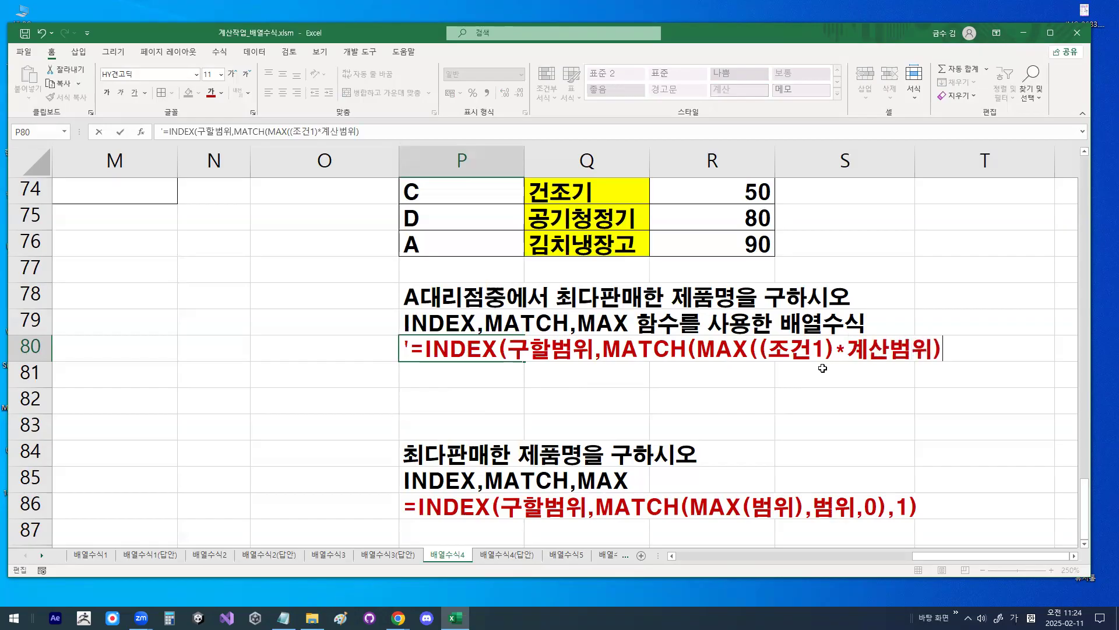
Circle the outer parentheses of the MAX argument in P80, underline 계산범위, and clear the markings
mouse_move(770, 361)
left_mouse_down()
mouse_move(748, 359)
mouse_move(762, 336)
mouse_move(774, 359)
left_mouse_up()
mouse_move(958, 355)
left_mouse_down()
mouse_move(932, 356)
mouse_move(945, 336)
left_mouse_up()
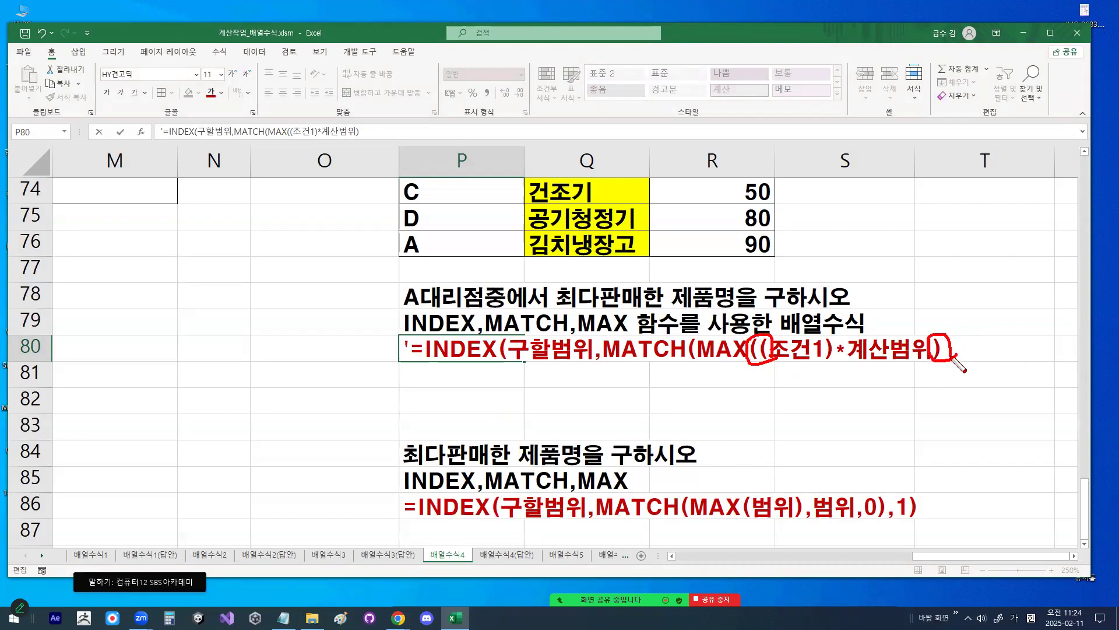
left_click_drag(834, 361, 918, 361)
key("Escape")
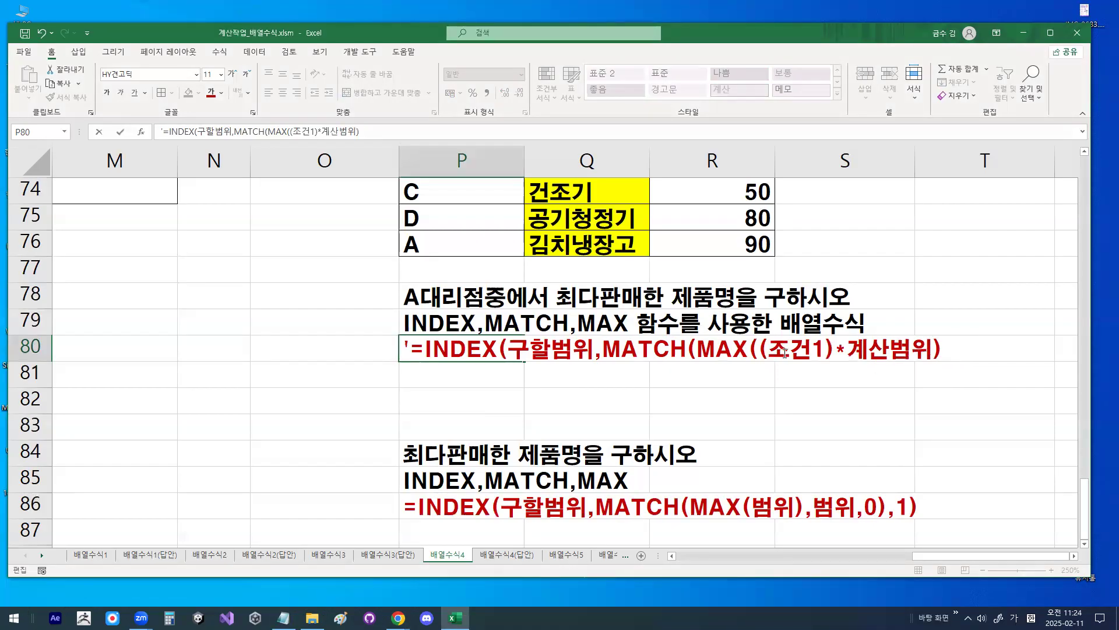
Mark the MAX part of the P80 text, circle 100 and 90 in 판매수량, point to 100, and clear the markings
mouse_move(701, 362)
left_mouse_down()
mouse_move(839, 363)
mouse_move(805, 410)
left_mouse_up()
mouse_move(808, 368)
left_mouse_down()
mouse_move(823, 410)
mouse_move(835, 389)
left_mouse_up()
mouse_move(936, 353)
left_mouse_down()
mouse_move(903, 370)
mouse_move(910, 321)
mouse_move(931, 338)
left_mouse_up()
left_click_drag(772, 165, 781, 240)
scroll(781, 323, "up", 2)
mouse_move(758, 309)
left_mouse_down()
mouse_move(728, 296)
mouse_move(778, 287)
left_mouse_up()
mouse_move(784, 392)
left_mouse_down()
mouse_move(736, 409)
mouse_move(783, 402)
left_mouse_up()
left_click_drag(751, 279, 797, 227)
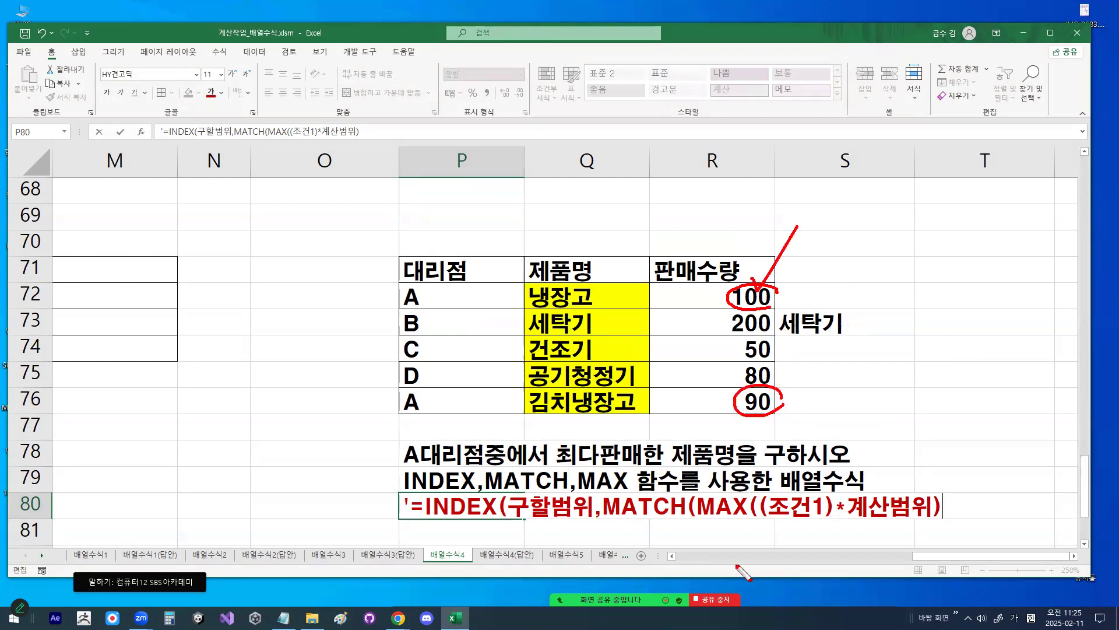
mouse_move(698, 520)
left_mouse_down()
mouse_move(748, 518)
mouse_move(843, 438)
left_mouse_up()
key("Escape")
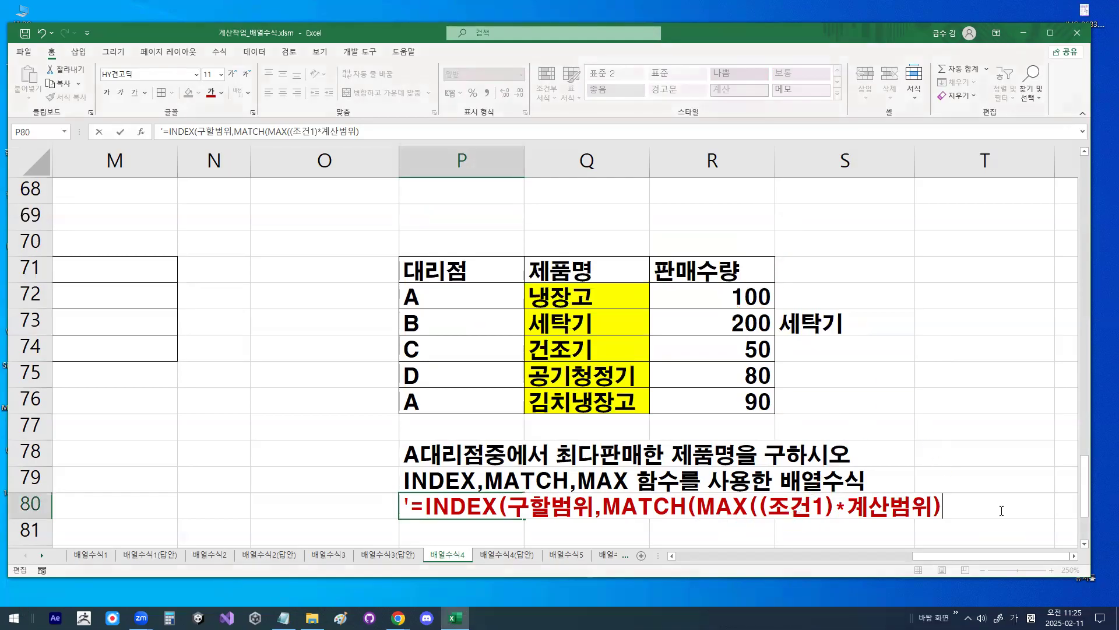
Add a comma after the MAX part in P80 and copy (조건1)*계산범위 behind it as the next MATCH argument
scroll(798, 291, "down", 1)
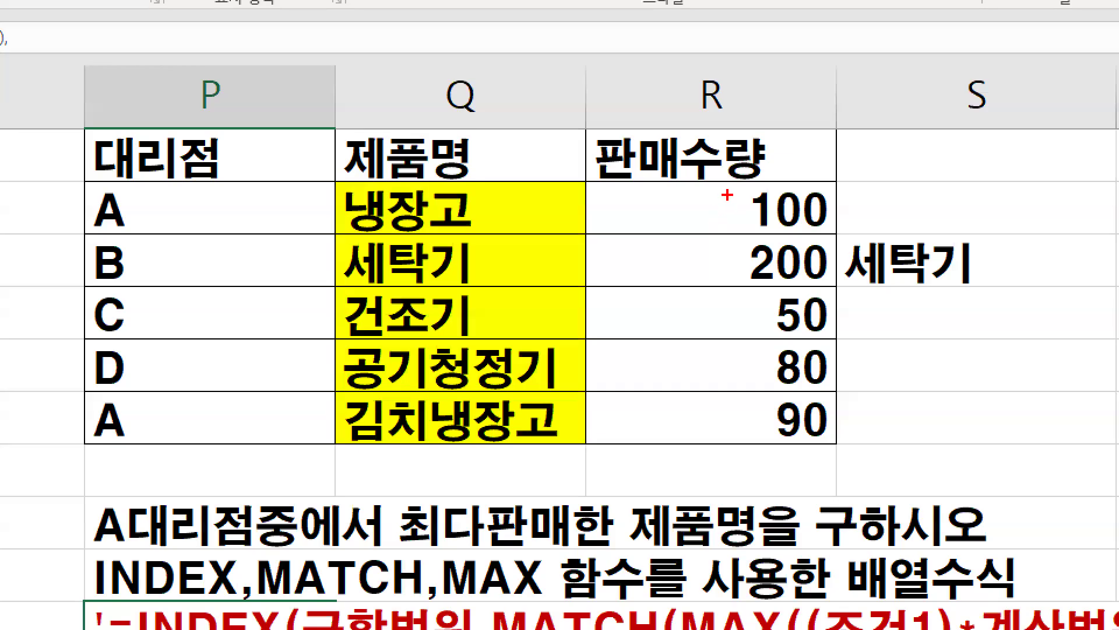
mouse_move(727, 195)
left_mouse_down()
mouse_move(698, 329)
mouse_move(716, 447)
mouse_move(773, 431)
mouse_move(931, 429)
left_mouse_up()
key("Escape")
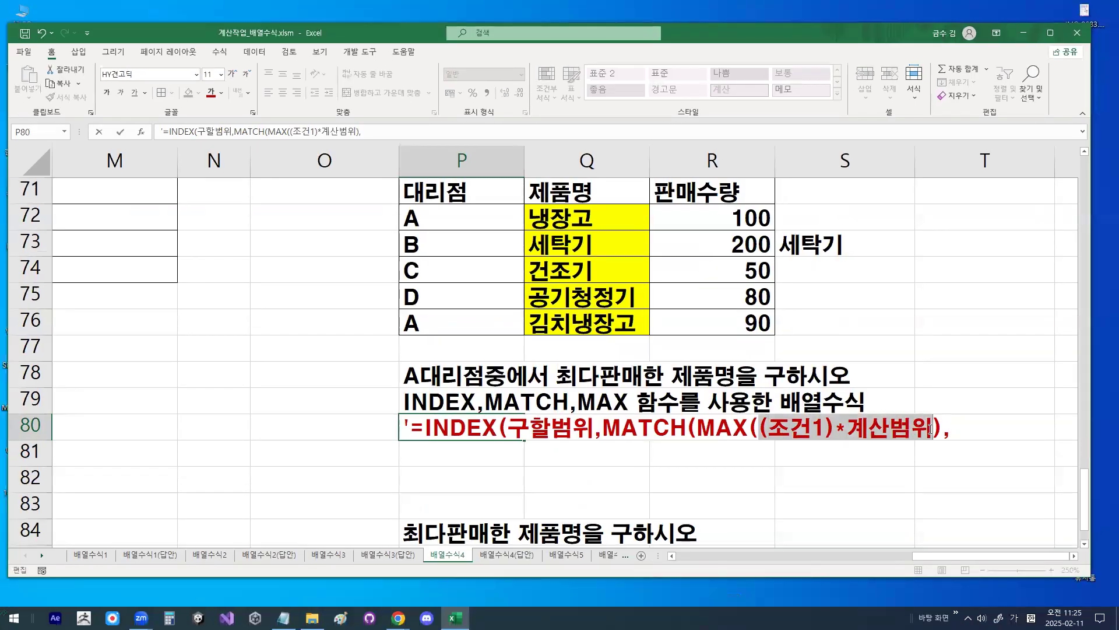
key("ctrl+c")
left_click_drag(760, 429, 931, 420)
left_click(958, 429)
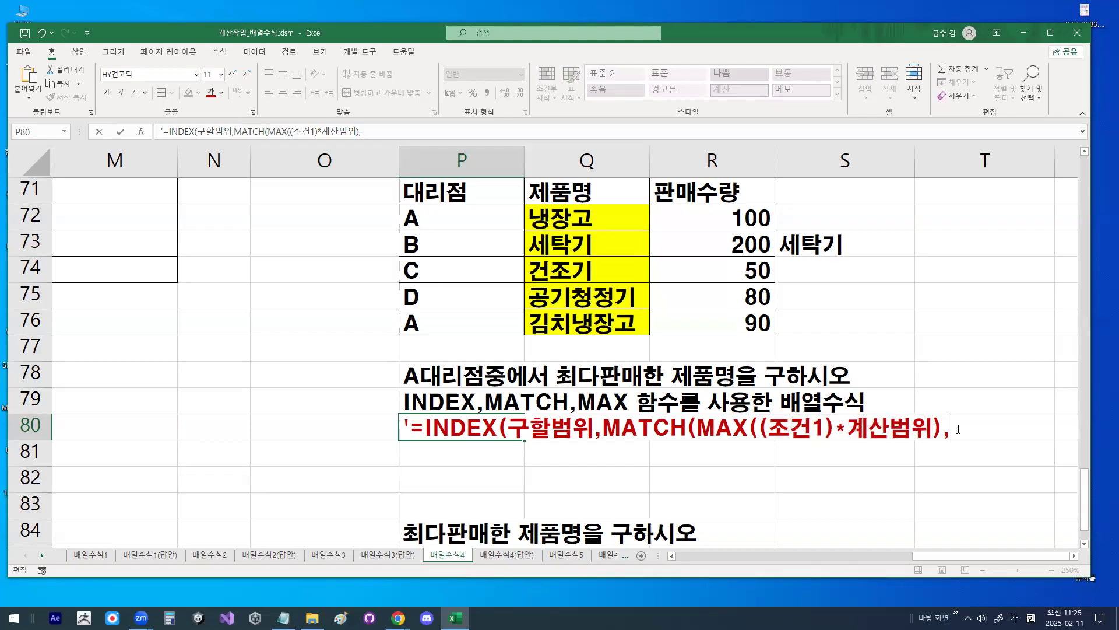
key("ctrl+v")
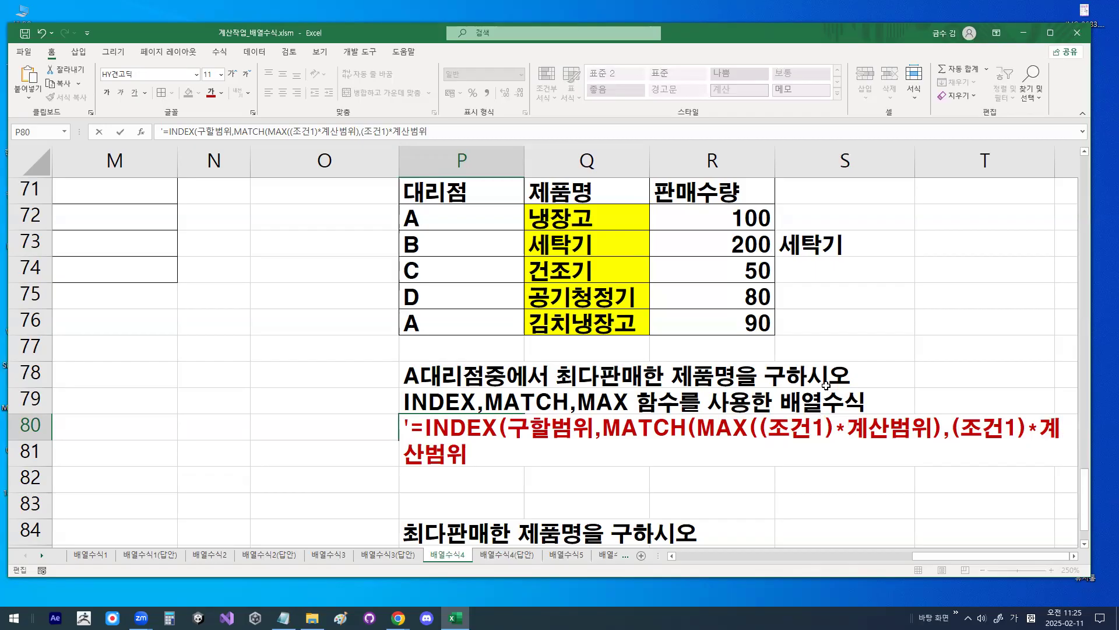
Circle 100 and 90, number the 판매수량 rows 1 to 5, cross out the quantities between them, and clear the markings
key("ctrl+2")
mouse_move(776, 224)
left_mouse_down()
mouse_move(747, 196)
mouse_move(776, 223)
left_mouse_up()
mouse_move(767, 338)
left_mouse_down()
mouse_move(787, 327)
mouse_move(765, 336)
left_mouse_up()
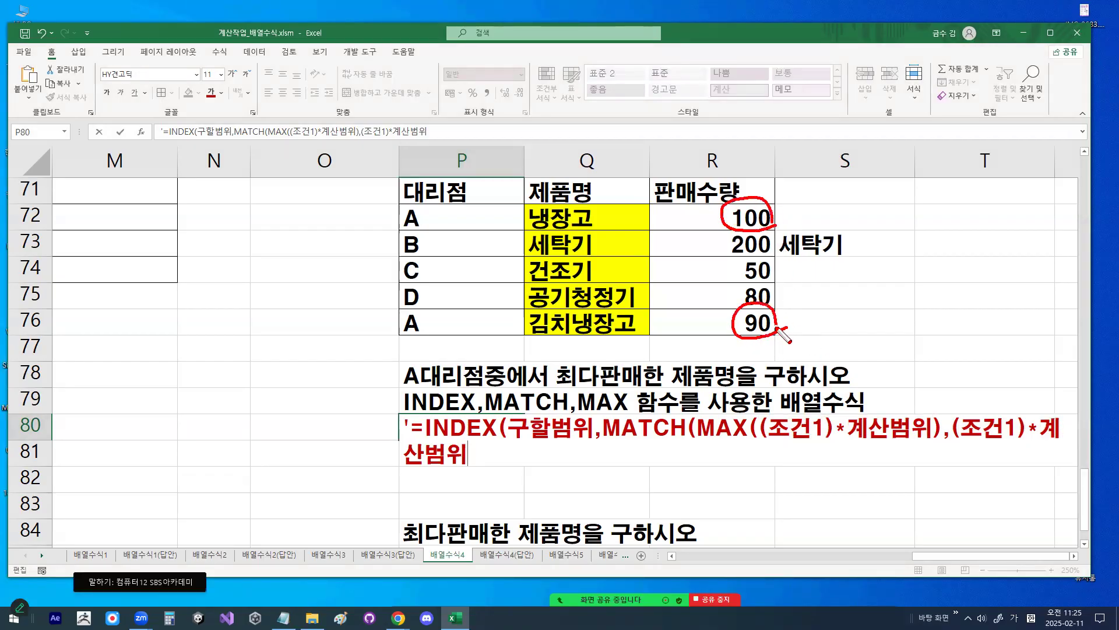
mouse_move(737, 166)
left_mouse_down()
mouse_move(739, 202)
mouse_move(796, 131)
left_mouse_up()
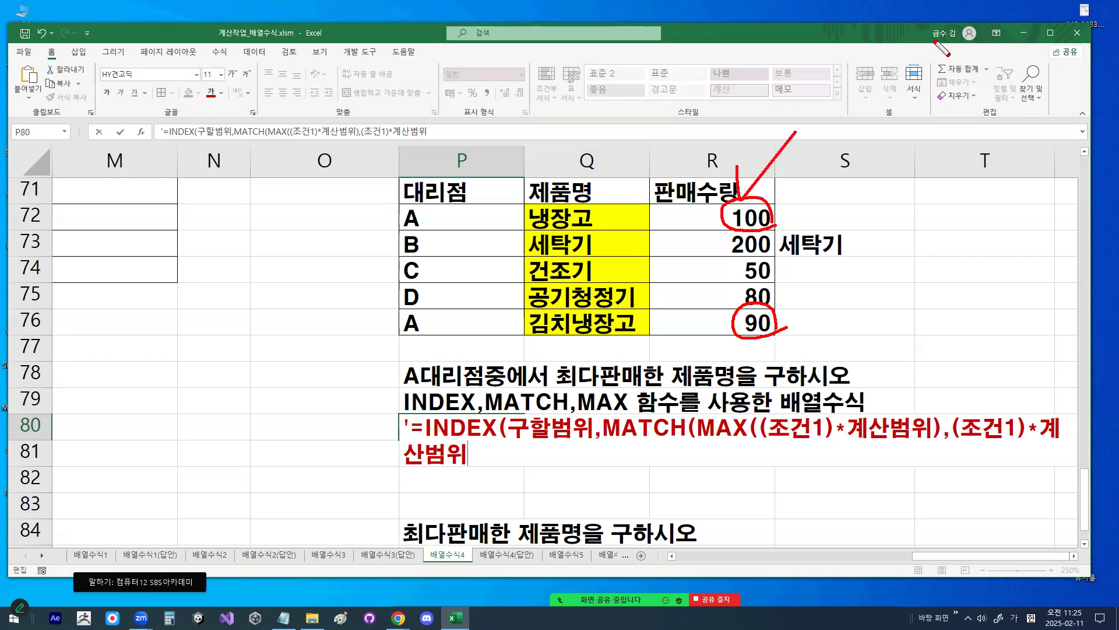
left_click_drag(825, 193, 825, 235)
left_click_drag(796, 318, 810, 315)
mouse_move(694, 211)
left_mouse_down()
mouse_move(694, 232)
mouse_move(715, 249)
mouse_move(685, 338)
mouse_move(699, 344)
mouse_move(712, 327)
left_mouse_up()
mouse_move(662, 227)
left_mouse_down()
mouse_move(661, 330)
mouse_move(675, 309)
left_mouse_up()
left_click_drag(801, 239, 733, 308)
left_click_drag(736, 240, 792, 307)
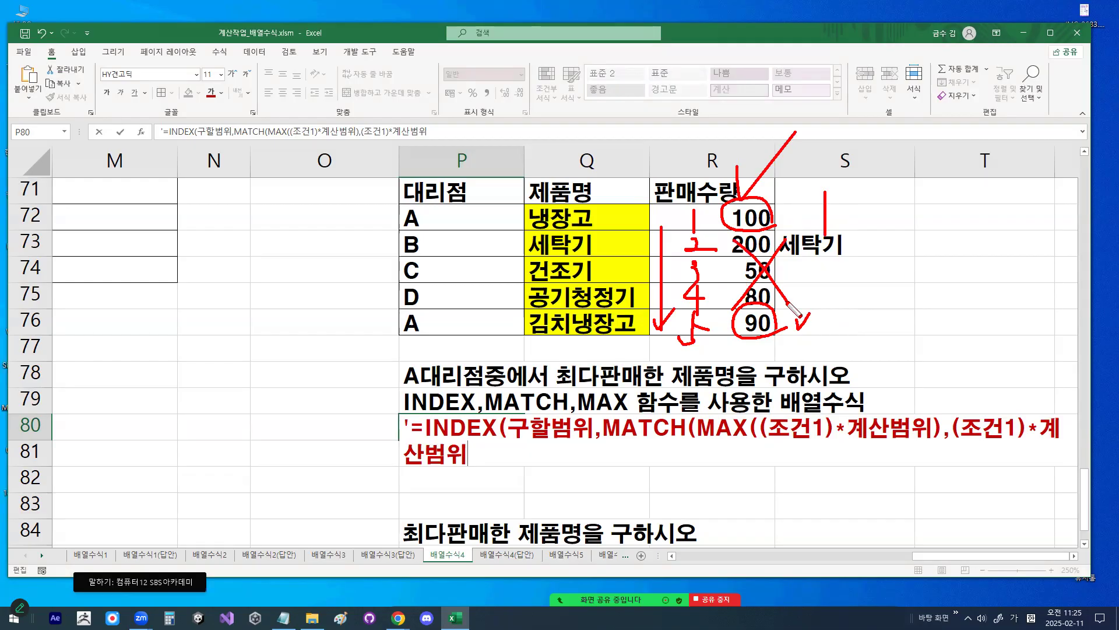
key("Escape")
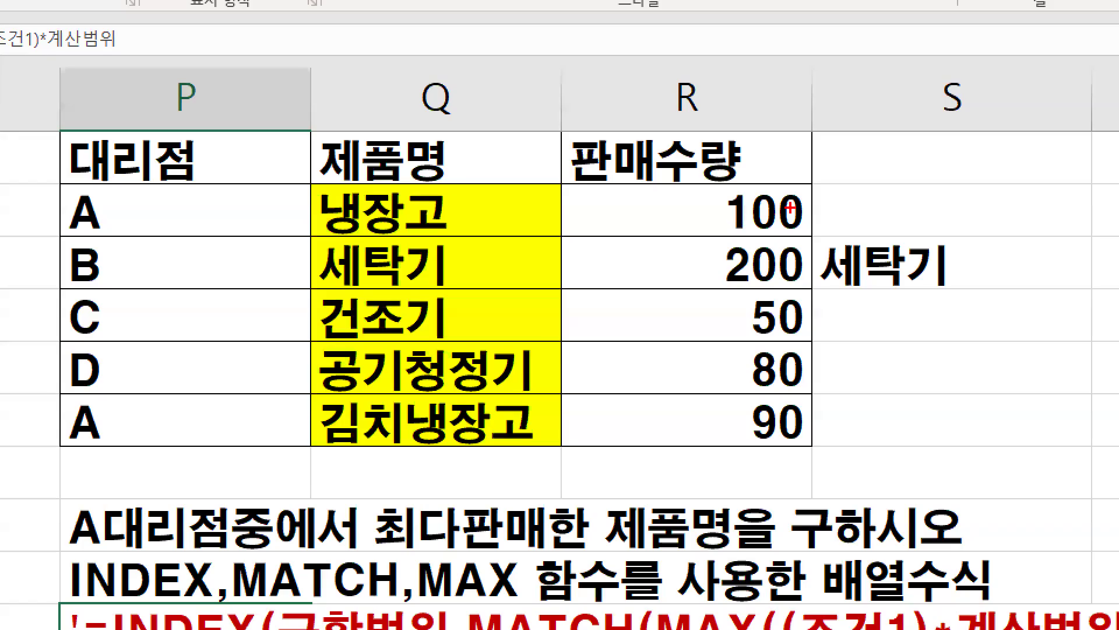
Append ,0) to the P80 formula text to close the MATCH function
mouse_move(768, 216)
left_mouse_down()
mouse_move(732, 224)
mouse_move(775, 205)
left_mouse_up()
key("Escape")
type(",0")
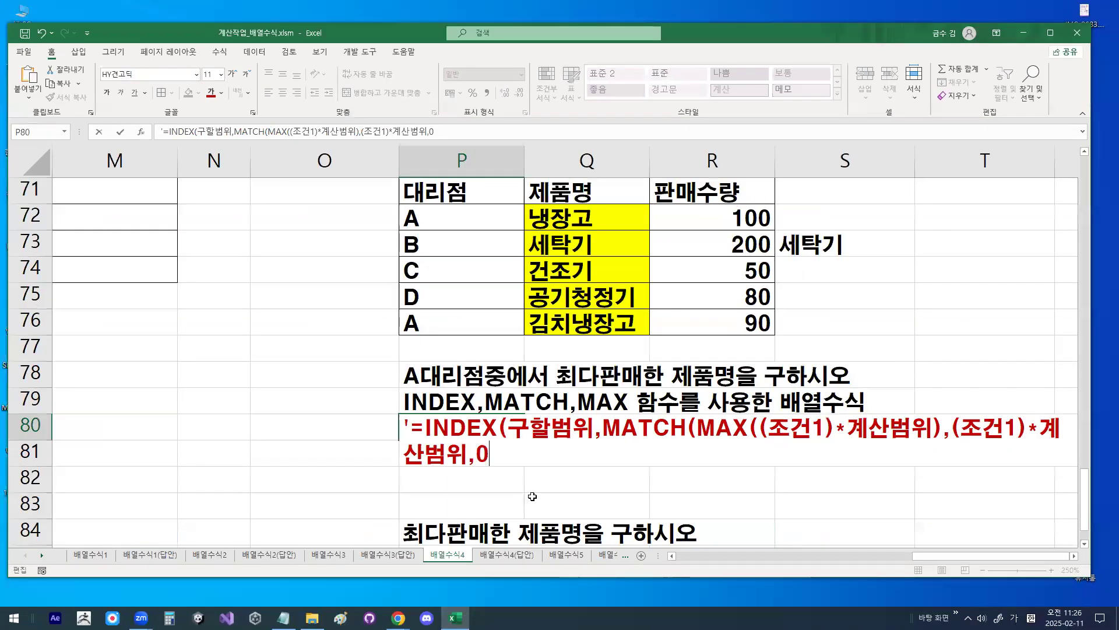
type(")")
Underline the whole MATCH part in P80, underline 200, circle 100, and write 1 below the formula
left_click_drag(617, 445, 1039, 445)
left_click_drag(400, 474, 494, 475)
left_click_drag(771, 250, 726, 255)
left_click_drag(774, 221, 778, 226)
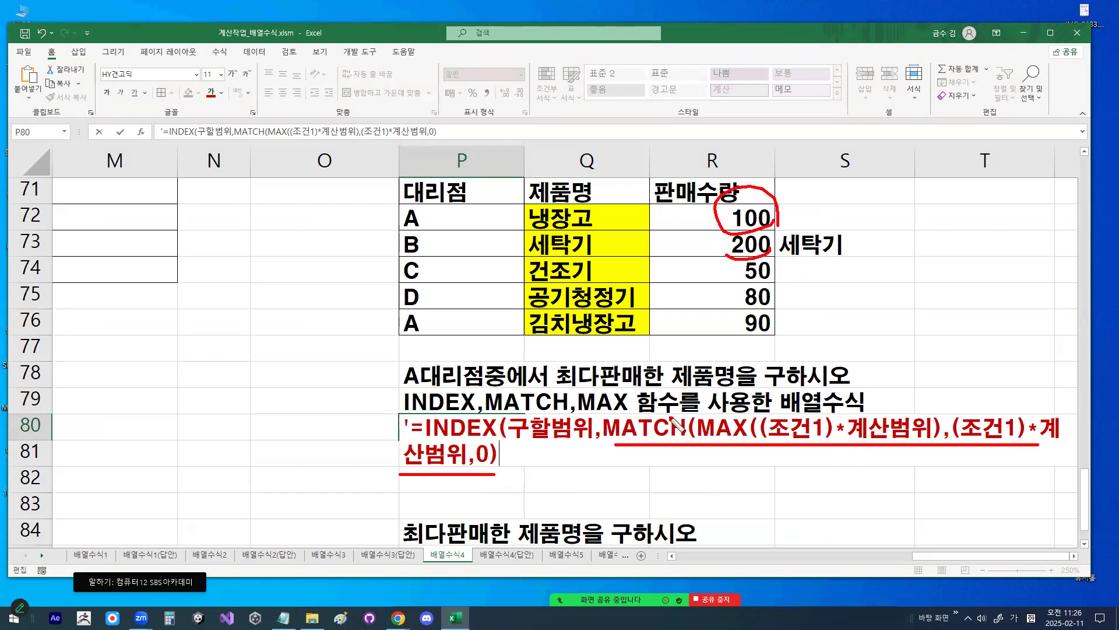
left_click_drag(720, 459, 719, 483)
Circle 100 and 90 again, write 1 beside R72, circle and check 냉장고, and clear the markings
mouse_move(777, 217)
left_mouse_down()
mouse_move(752, 204)
mouse_move(774, 219)
left_mouse_up()
left_click_drag(760, 336, 769, 331)
left_click_drag(747, 173, 782, 183)
left_click_drag(757, 322, 775, 319)
left_click_drag(803, 194, 803, 223)
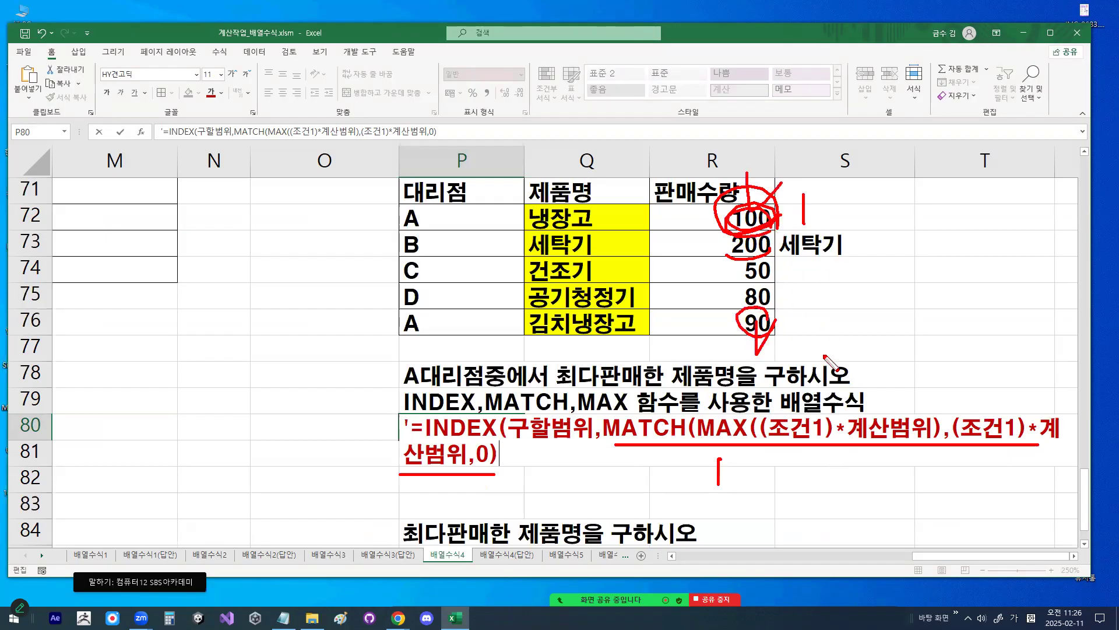
mouse_move(595, 240)
left_mouse_down()
mouse_move(530, 217)
mouse_move(611, 230)
mouse_move(610, 131)
mouse_move(599, 353)
left_mouse_up()
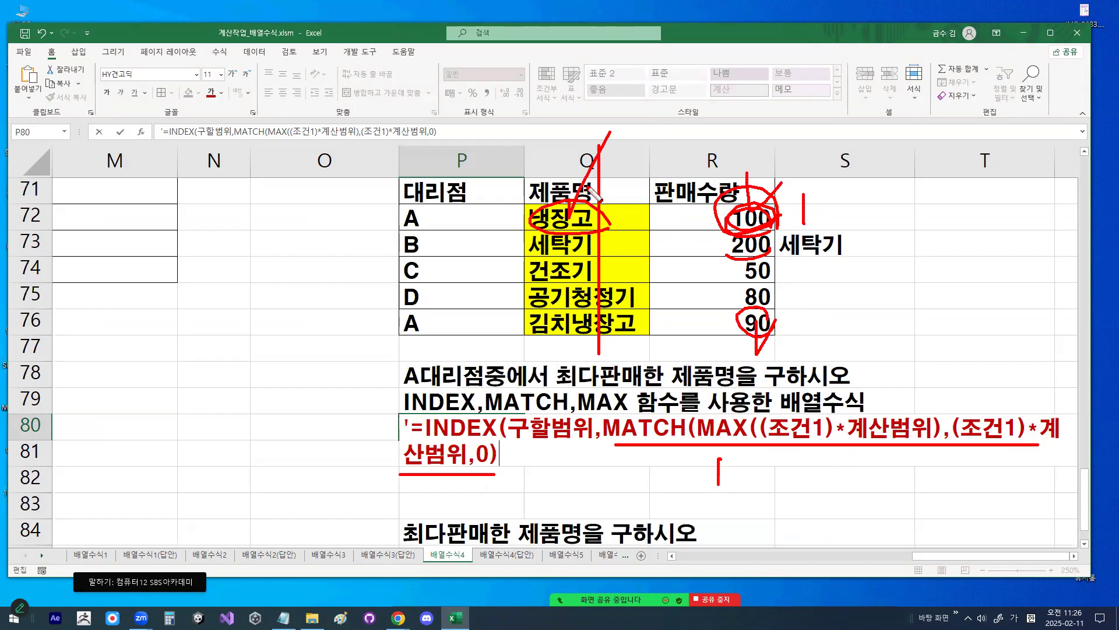
left_click_drag(497, 214, 822, 214)
key("Escape")
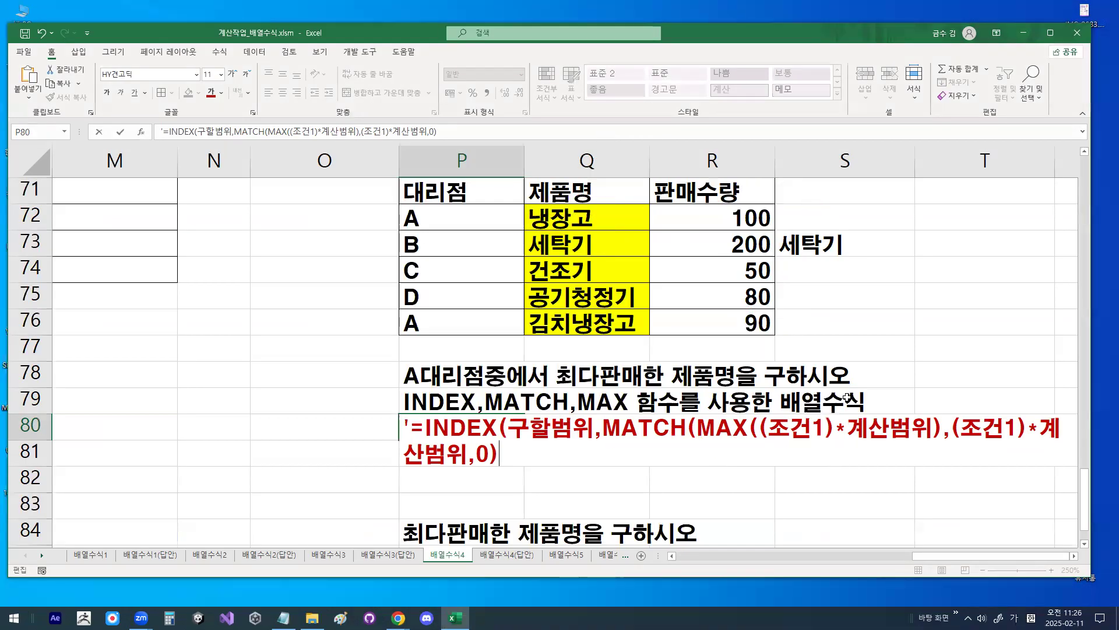
Finish the P80 formula text with ,1) as the INDEX column number
type(",(조건1)")
key("Return")
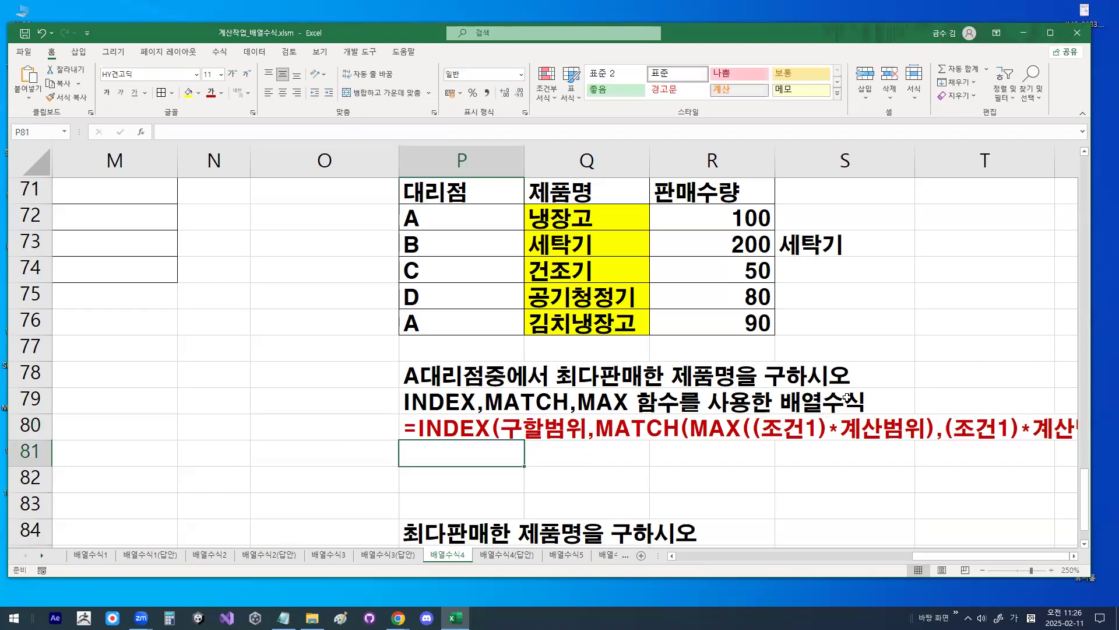
Underline the full P80 formula text, circle INDEX, clear the markings, and select P80
left_click(1074, 556)
scroll(560, 487, "down", 2)
key("ctrl+2")
left_click_drag(289, 286, 1065, 285)
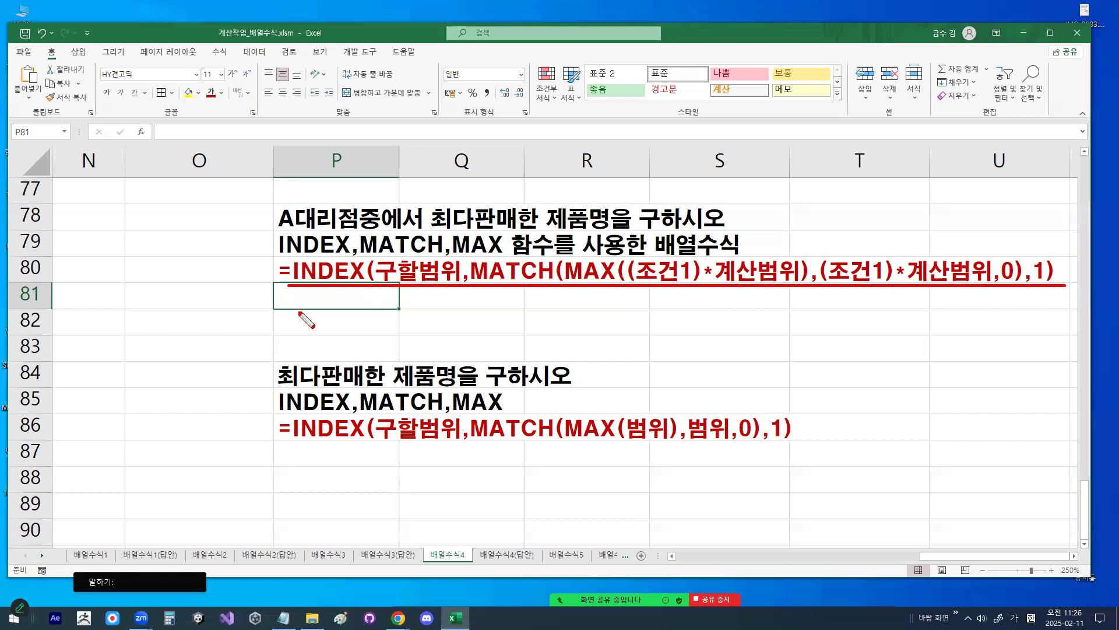
left_click_drag(309, 309, 368, 280)
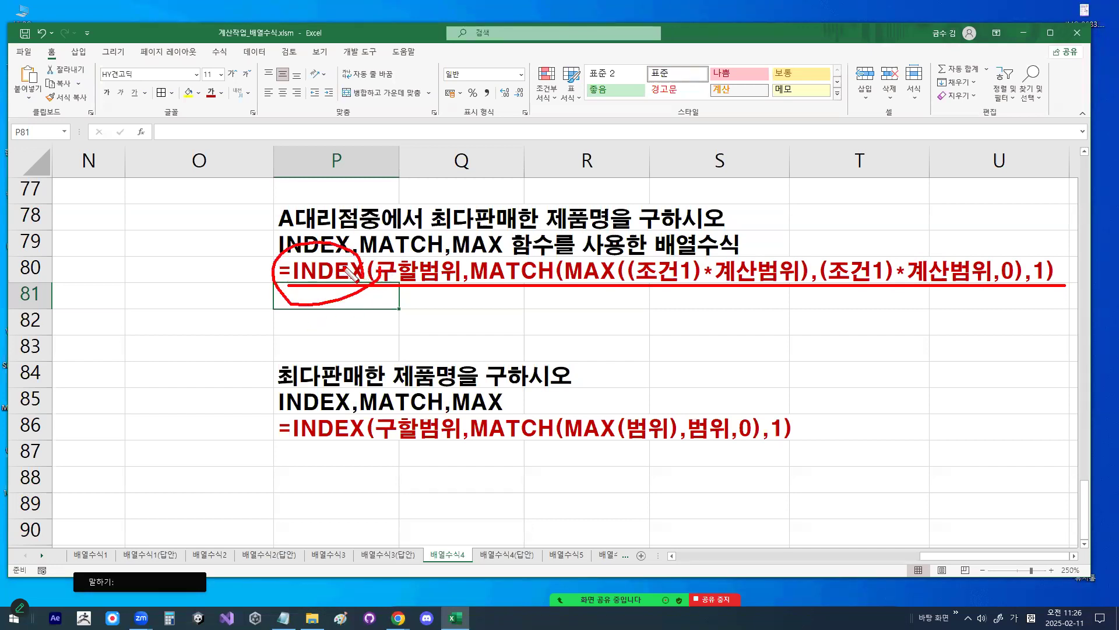
key("Escape")
left_click(323, 266)
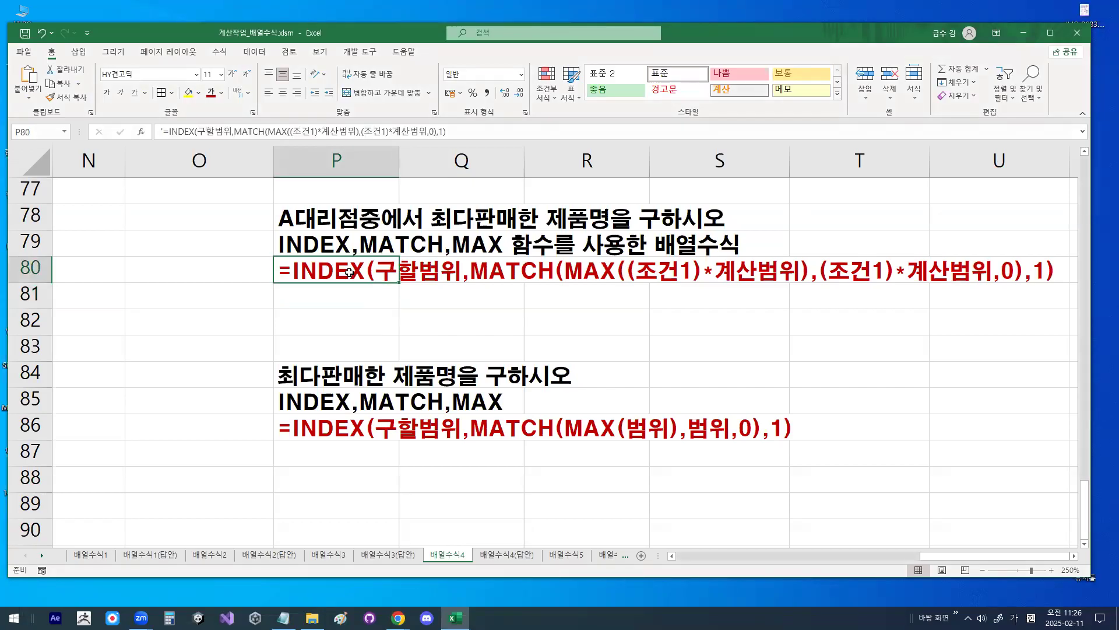
Underline the P79 instruction text with the annotation pen, add a check mark beside it, clear the markings, and underline the P80 formula
key("ctrl+2")
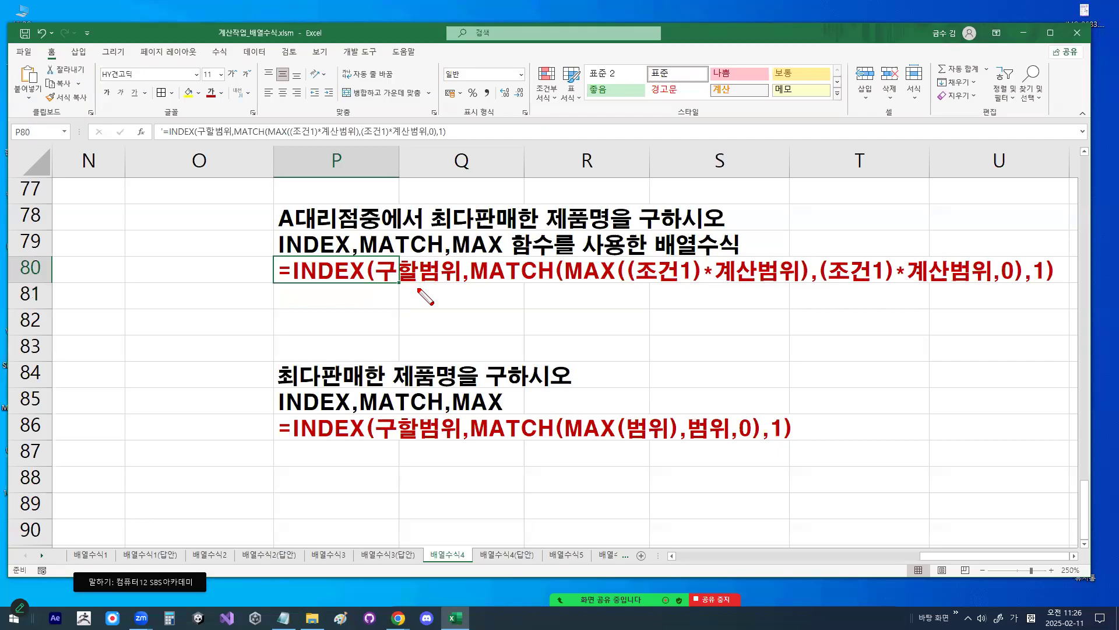
left_click_drag(277, 261, 742, 252)
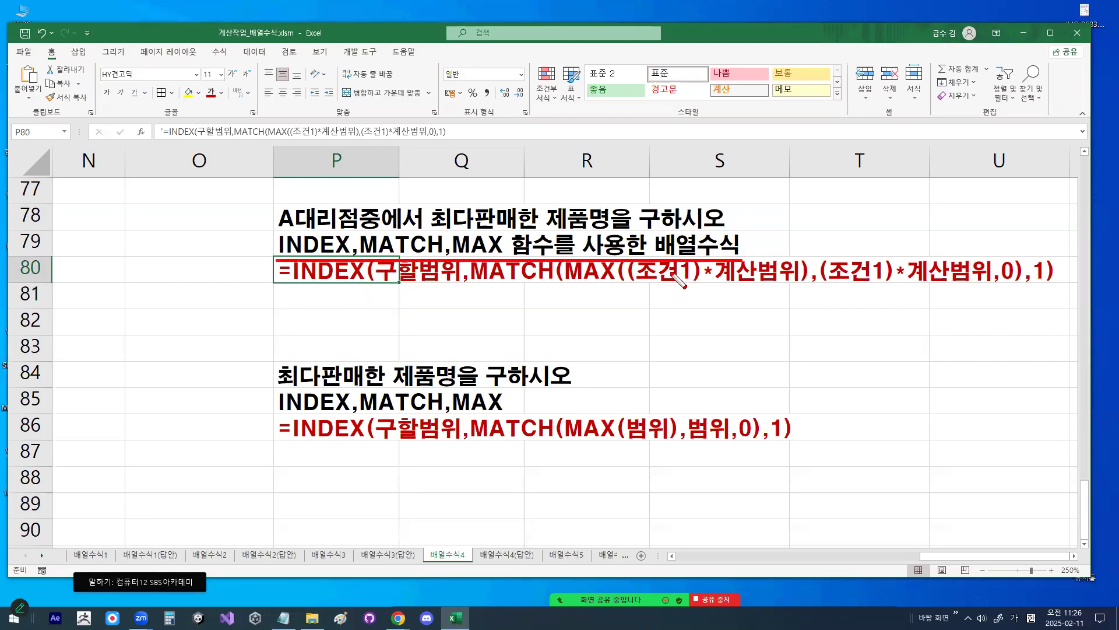
left_click_drag(739, 226, 789, 183)
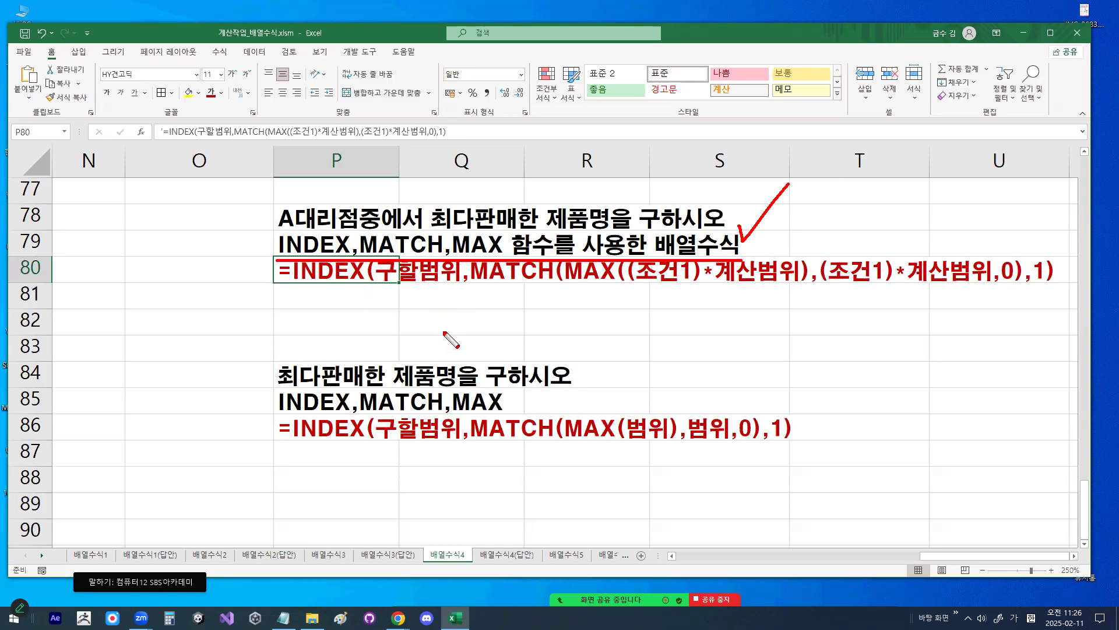
key("Escape")
left_click_drag(305, 289, 1028, 288)
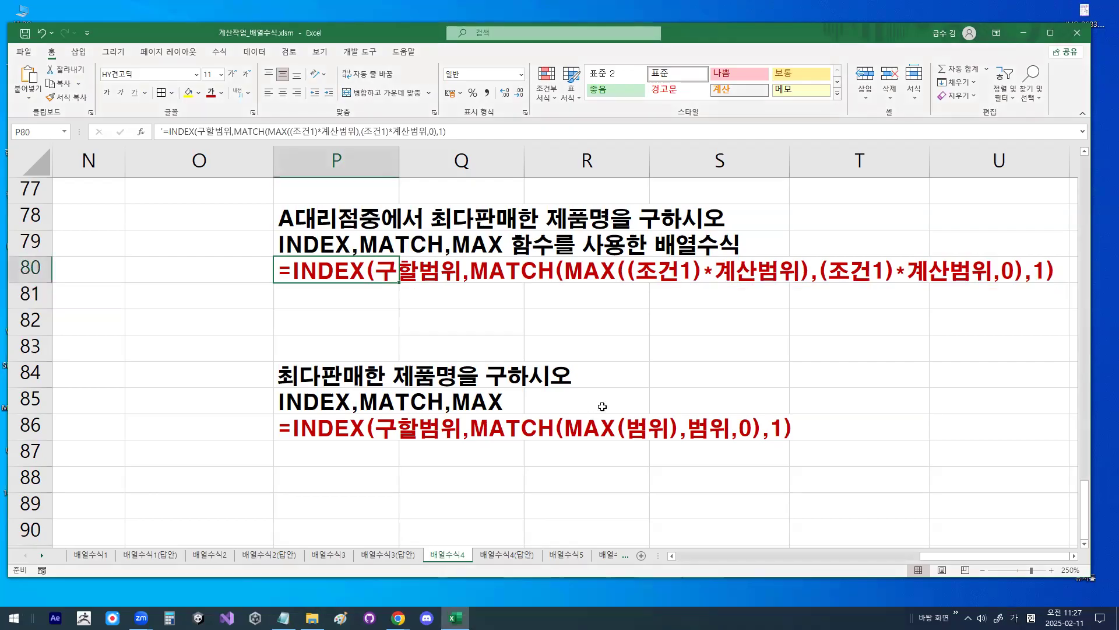
Switch to the Notepad class notes and highlight 구할범위, 조건1 and 계산범위 in turn below the array formula pattern
left_click(284, 618)
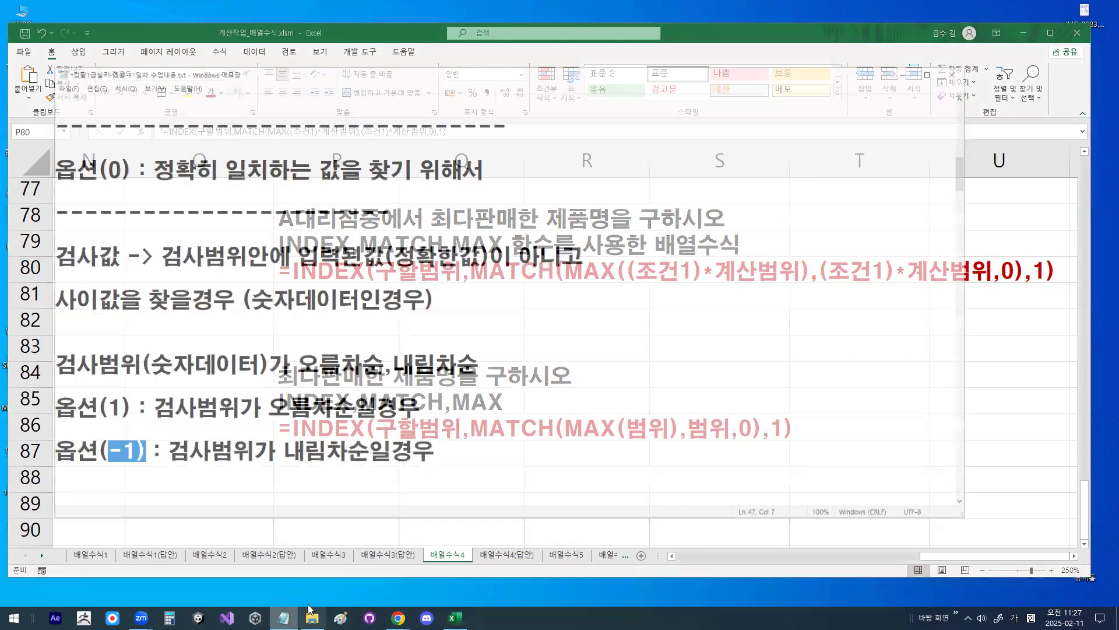
scroll(283, 282, "down", 3)
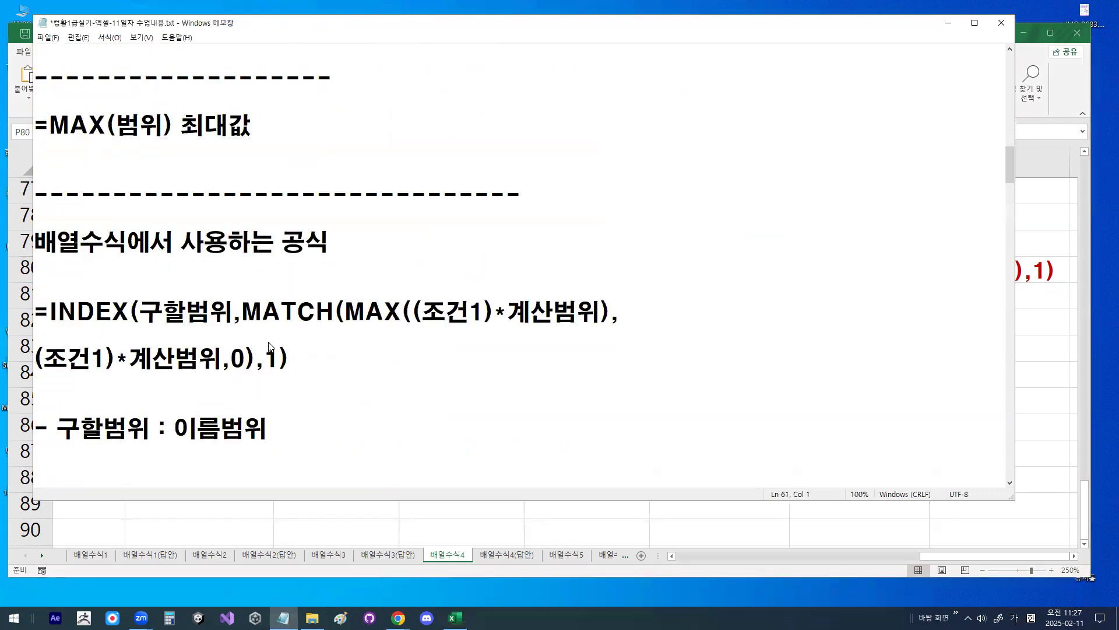
scroll(138, 341, "down", 1)
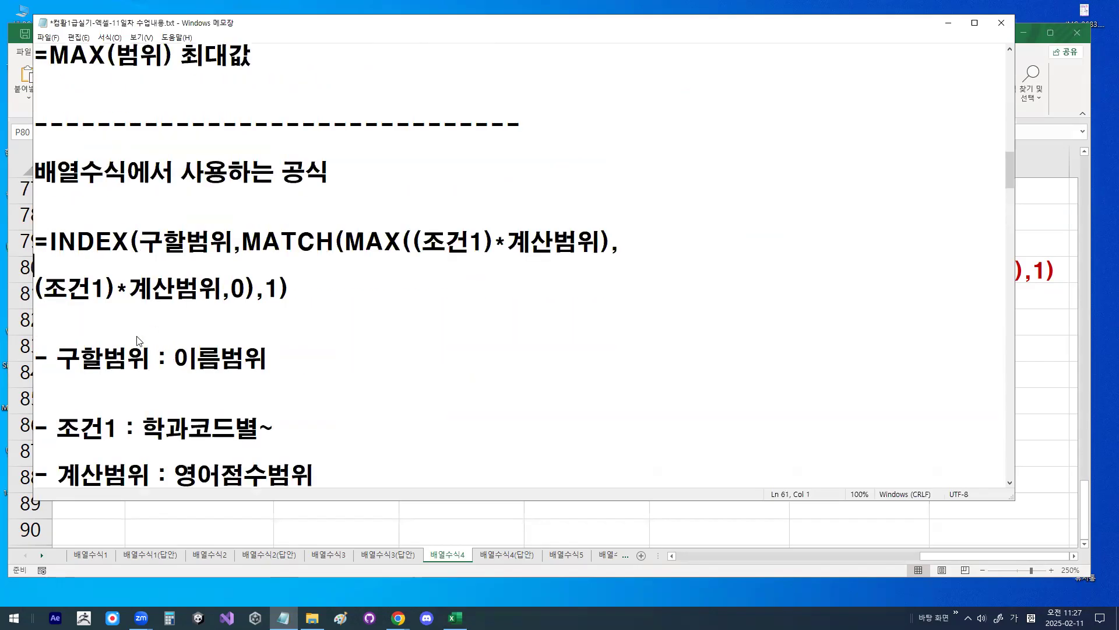
left_click_drag(58, 360, 150, 361)
scroll(139, 358, "down", 1)
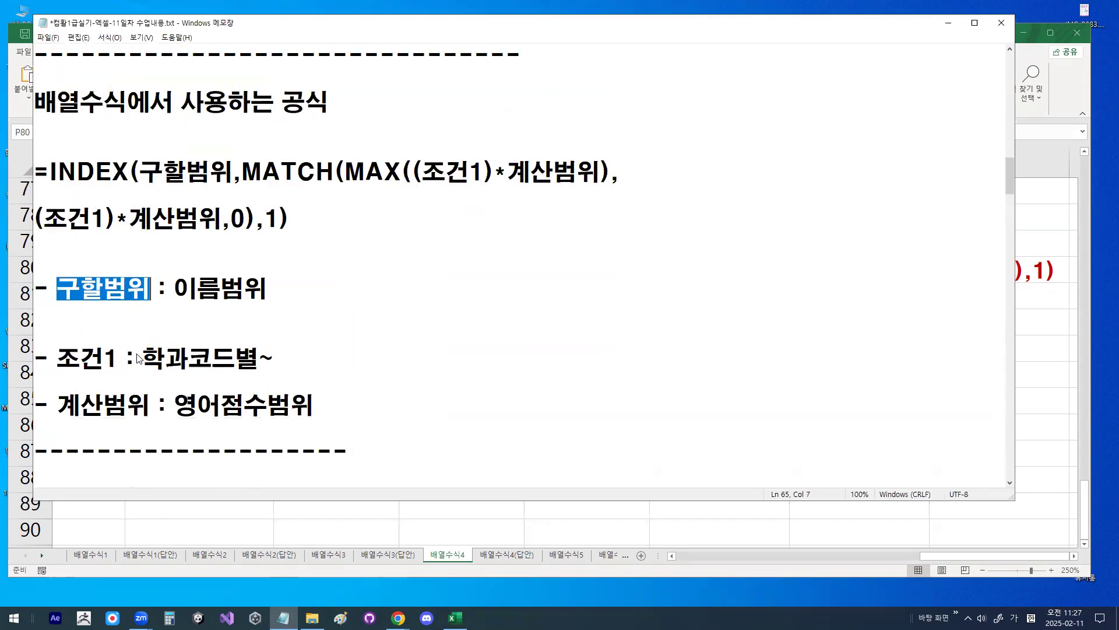
left_click_drag(53, 365, 116, 364)
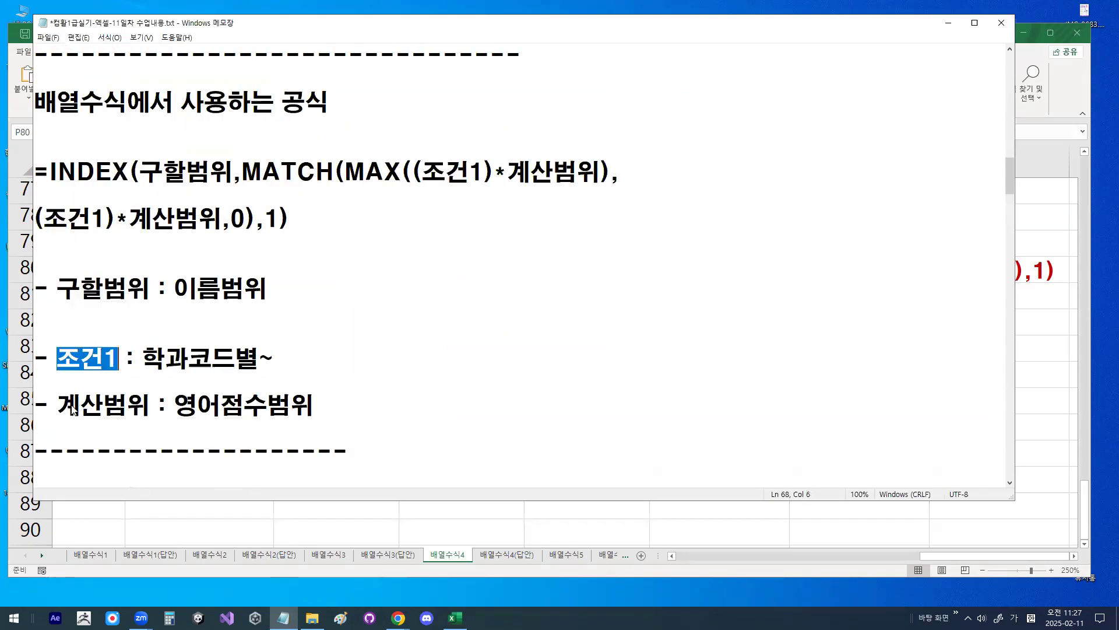
double_click(72, 408)
Insert a dashed separator line followed by a blank line between the 구할범위 and 조건1 notes
left_click(94, 343)
type("-")
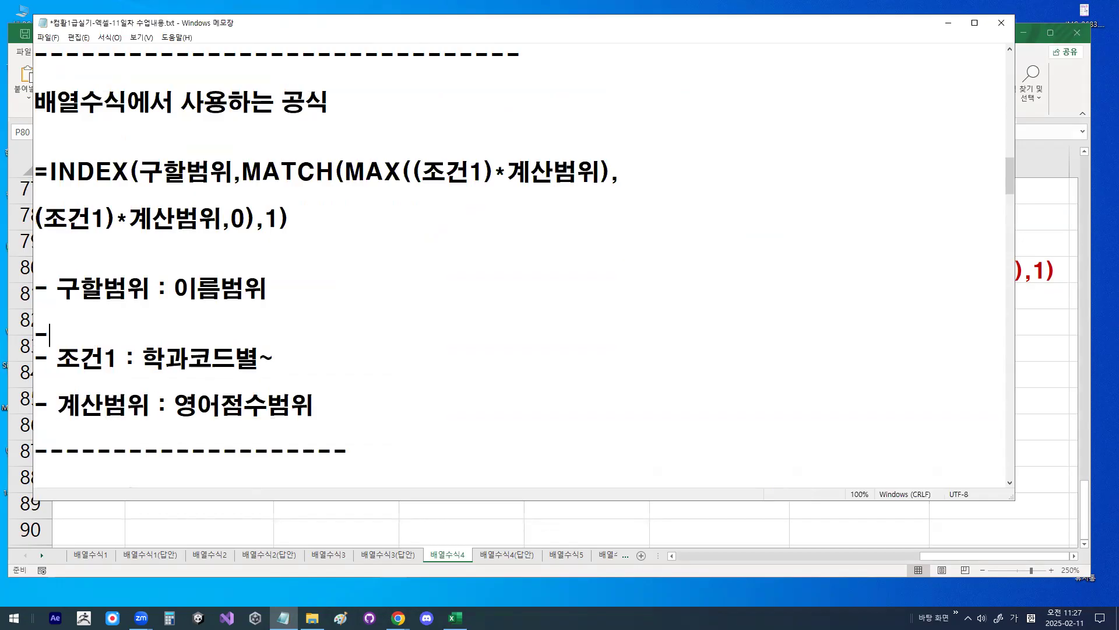
type("-------------------")
key("Return")
key("Return")
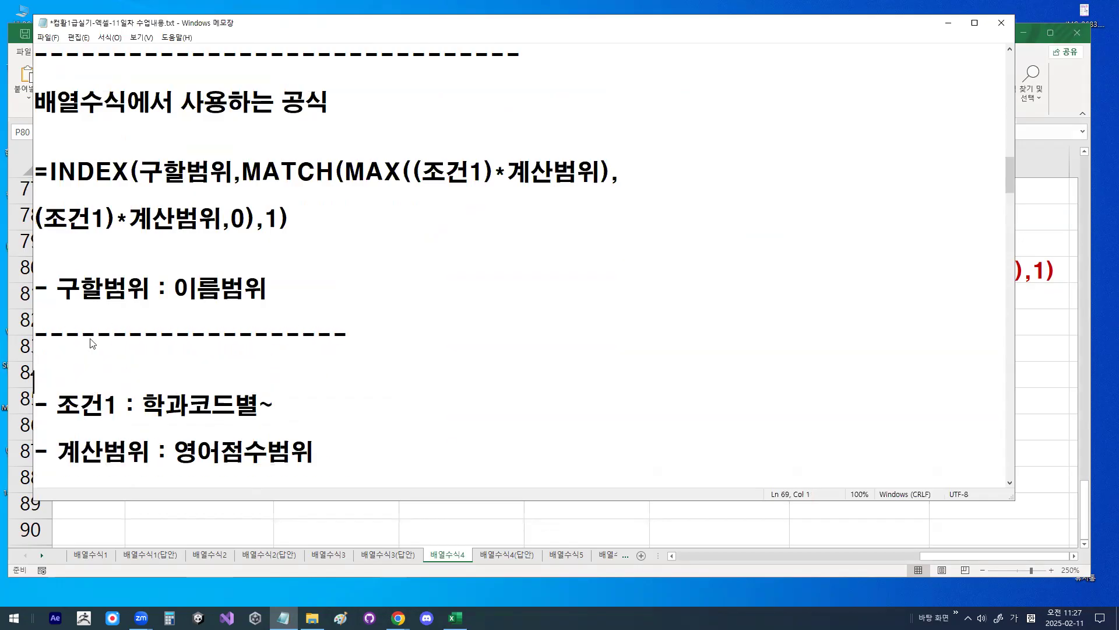
Add the heading "<MAX 배열수식에 사용할 부분>" above the 조건1 and 계산범위 lines in the notes, spaced off from the dashed line
type("<")
key("Hangul")
type("ma")
key("BackSpace")
key("BackSpace")
type("MAX")
key("Hangul")
type("배열수ㅅ")
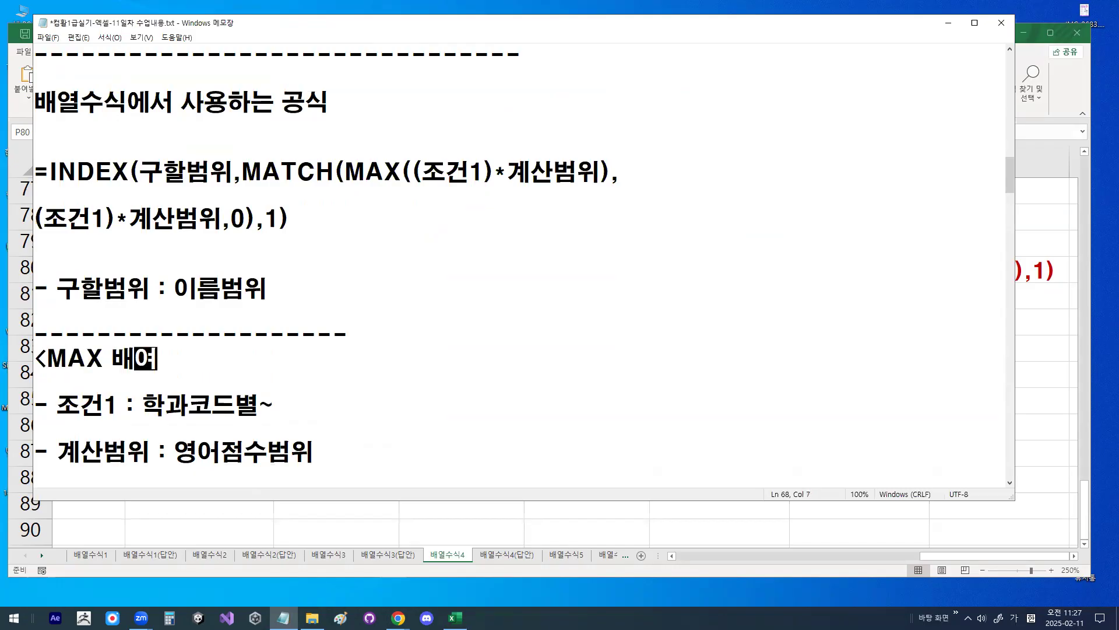
type("식에 사")
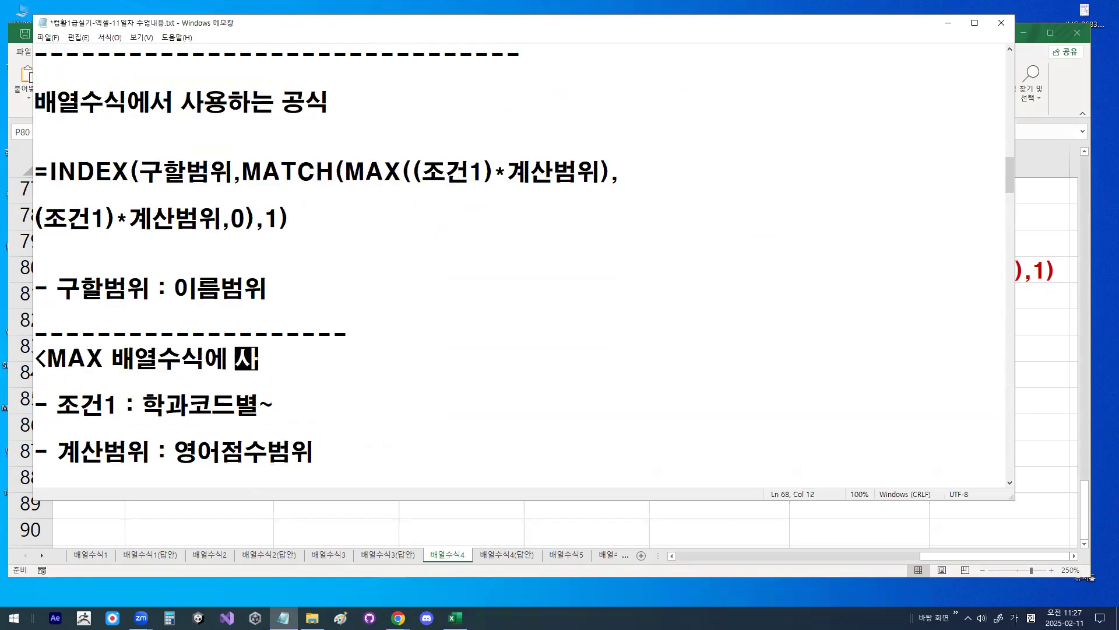
type("용하할 부분>")
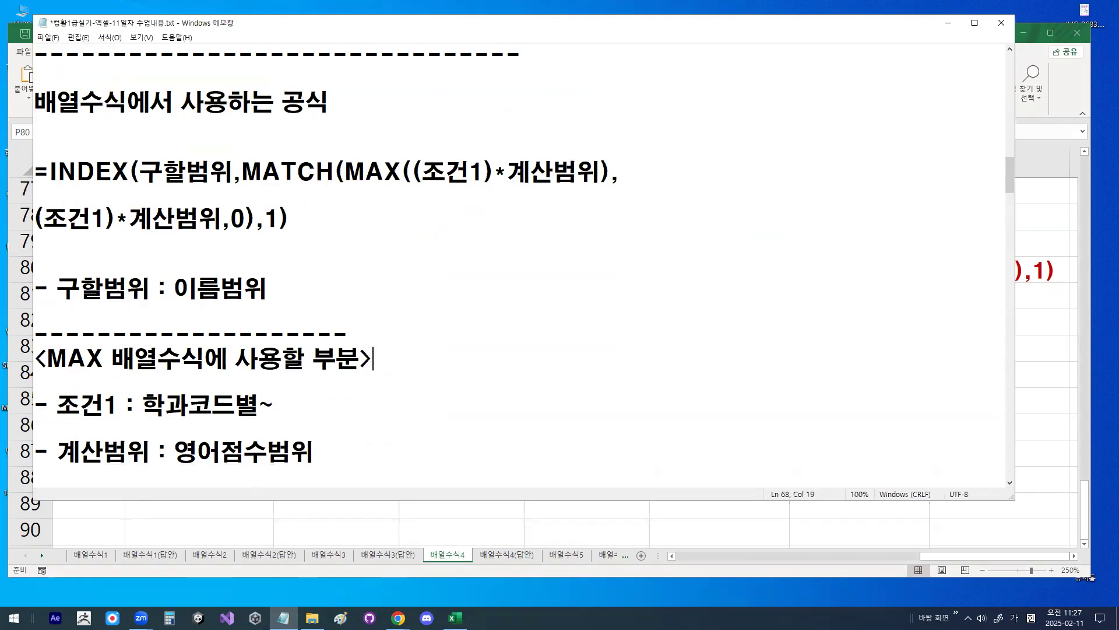
key("Return")
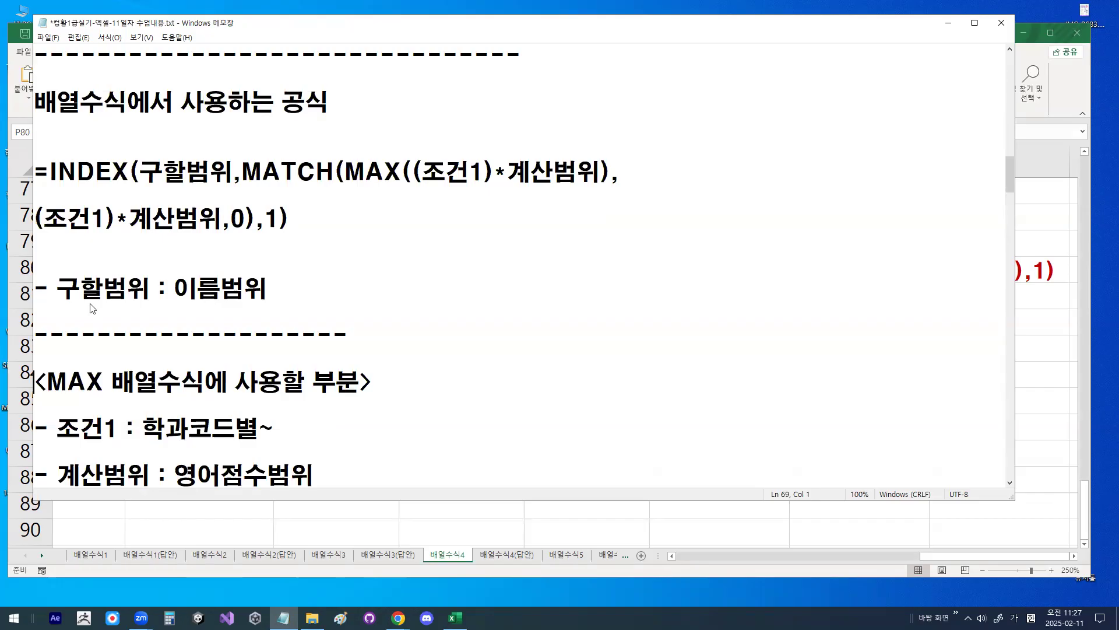
Highlight MAX((조건1)*계산범위) in the INDEX formula, link the condition lines to it with an arrow, and mark 이름범위 and 구할범위
scroll(92, 308, "down", 1)
left_click_drag(175, 404, 308, 406)
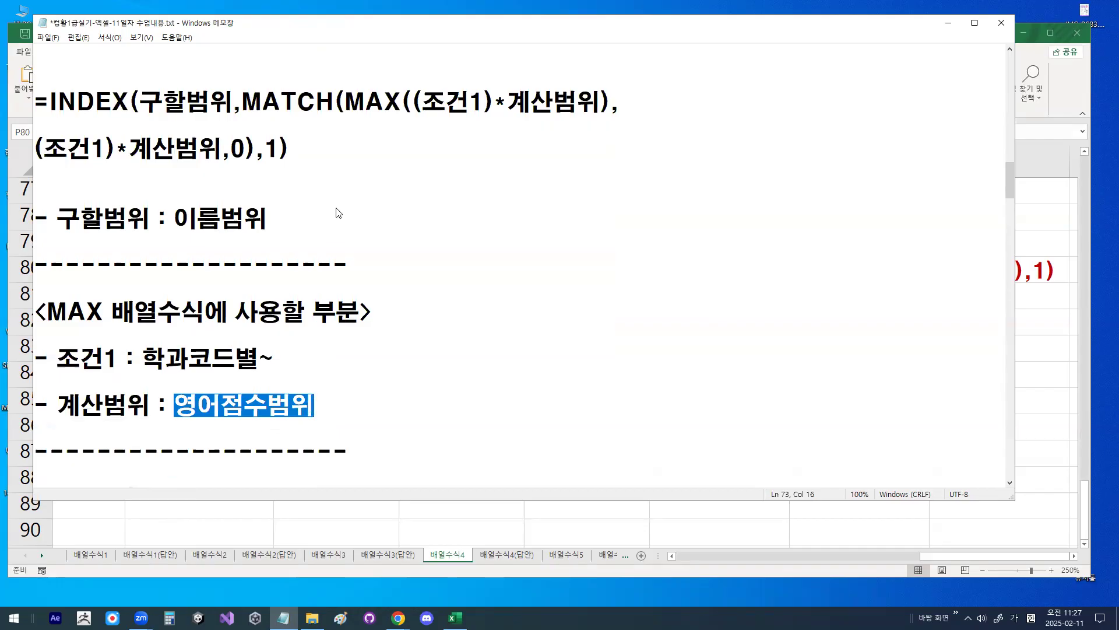
left_click_drag(346, 107, 604, 110)
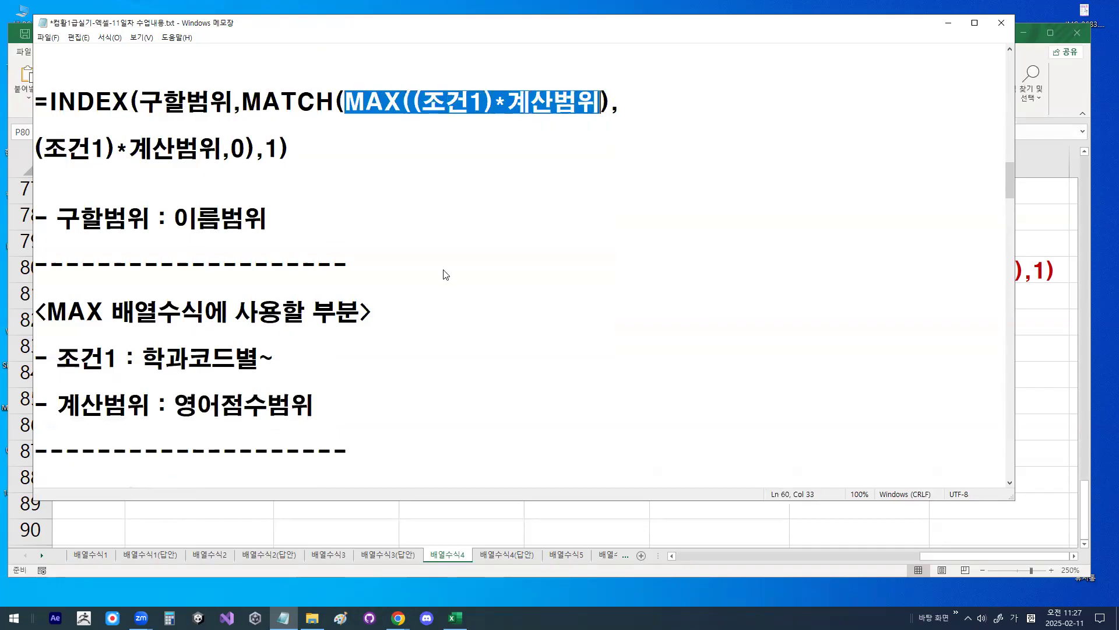
mouse_move(261, 428)
left_mouse_down()
mouse_move(149, 415)
mouse_move(254, 386)
mouse_move(522, 264)
left_mouse_up()
mouse_move(526, 202)
left_mouse_down()
mouse_move(517, 143)
mouse_move(541, 139)
left_mouse_up()
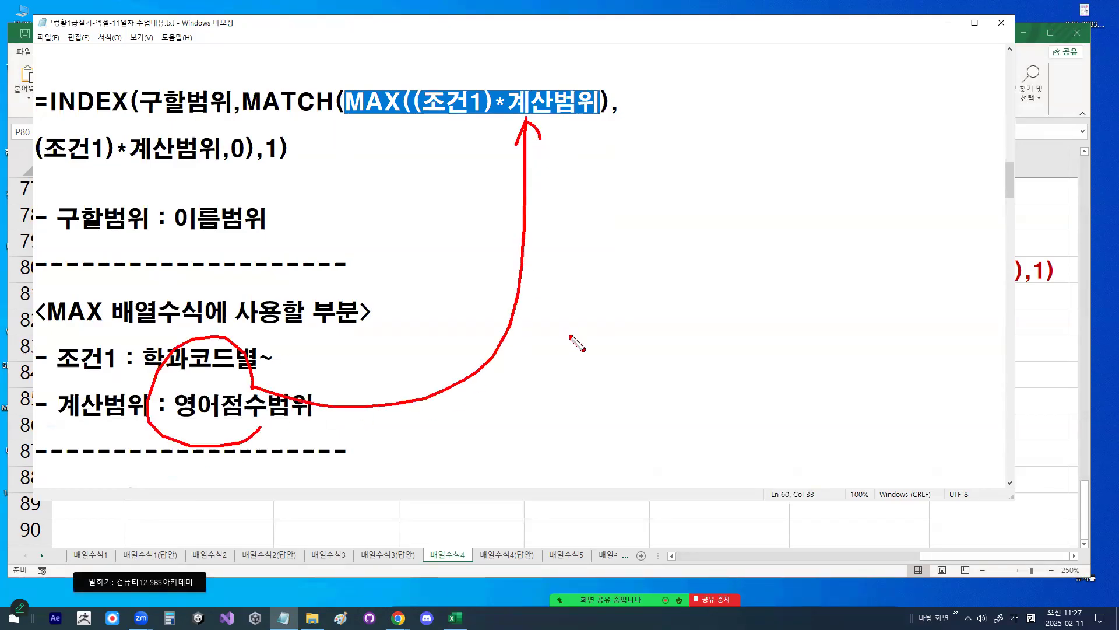
left_click_drag(169, 235, 277, 235)
left_click_drag(175, 75, 198, 65)
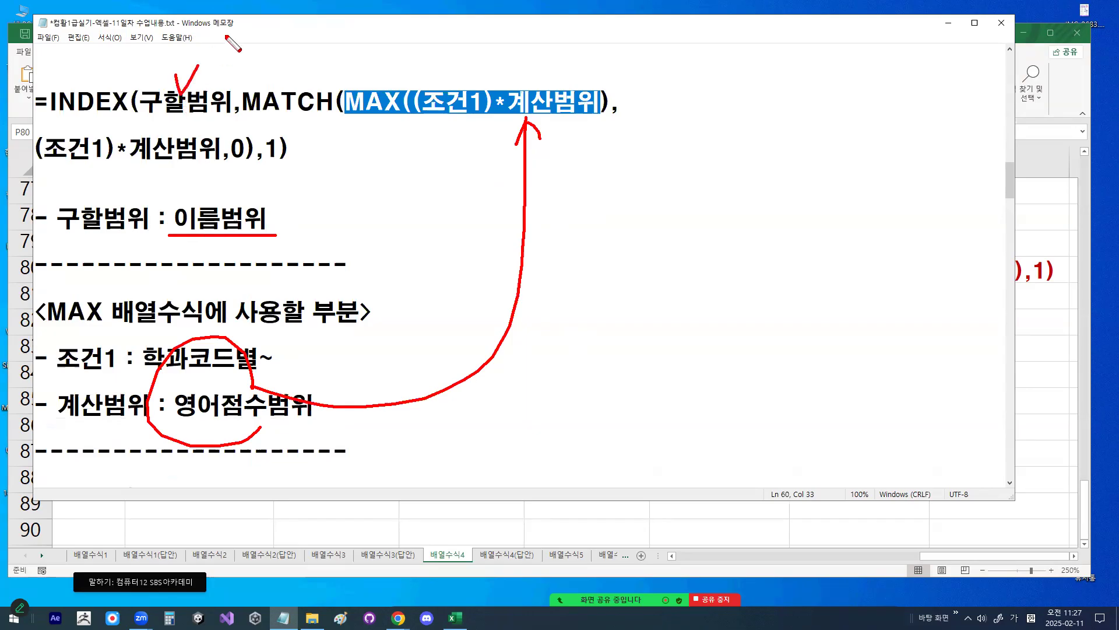
key("Escape")
Go through the <MAX 배열수식 관련> section, highlighting its heading, the 학과코드별 condition and the phrase 영어점수가 가장 높은
scroll(208, 259, "down", 2)
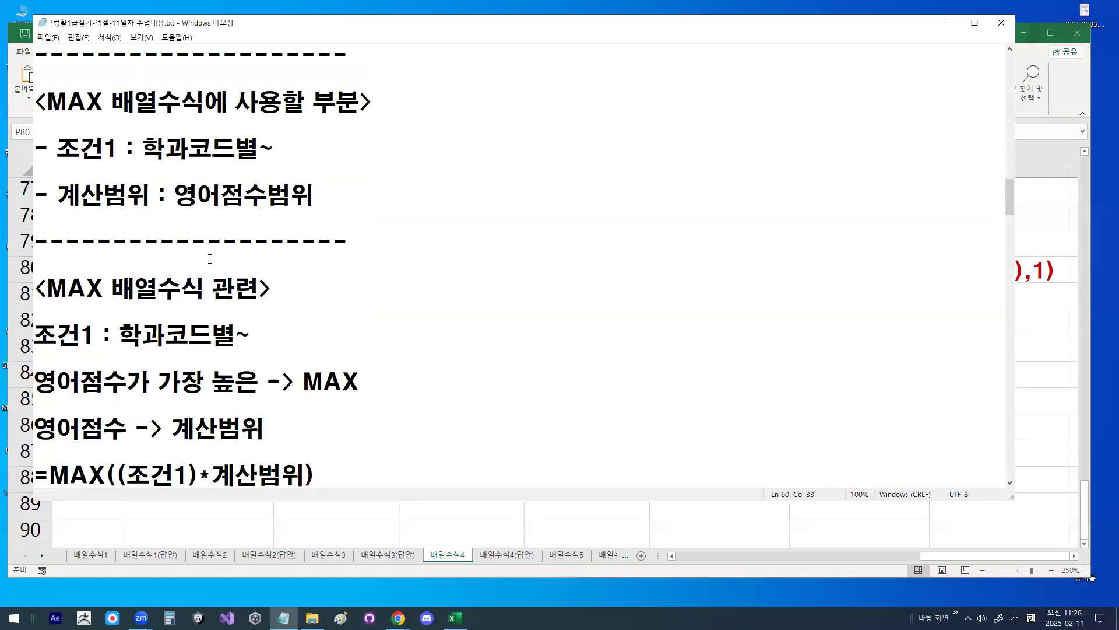
left_click_drag(49, 290, 253, 292)
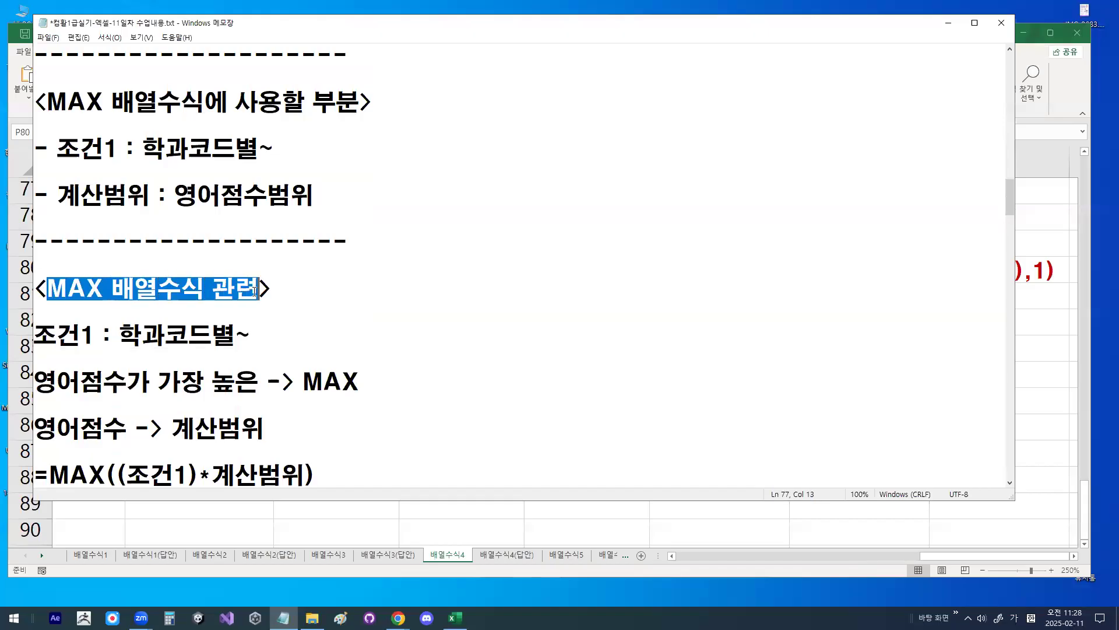
scroll(254, 291, "down", 1)
left_click_drag(118, 265, 247, 266)
left_click_drag(42, 313, 254, 311)
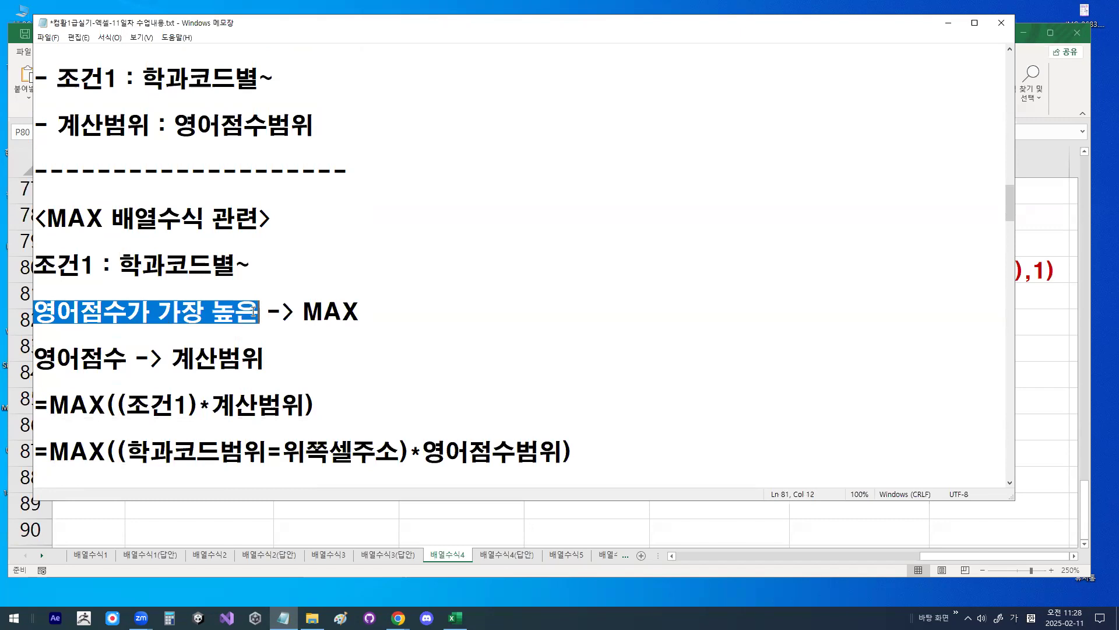
Highlight 학과코드범위 in the expanded MAX formula, annotate it with a dollar sign, underline 위쪽셀주소, and clear the ink
scroll(253, 312, "down", 1)
left_click_drag(49, 333, 266, 382)
left_click_drag(131, 400, 274, 401)
left_click_drag(198, 412, 181, 466)
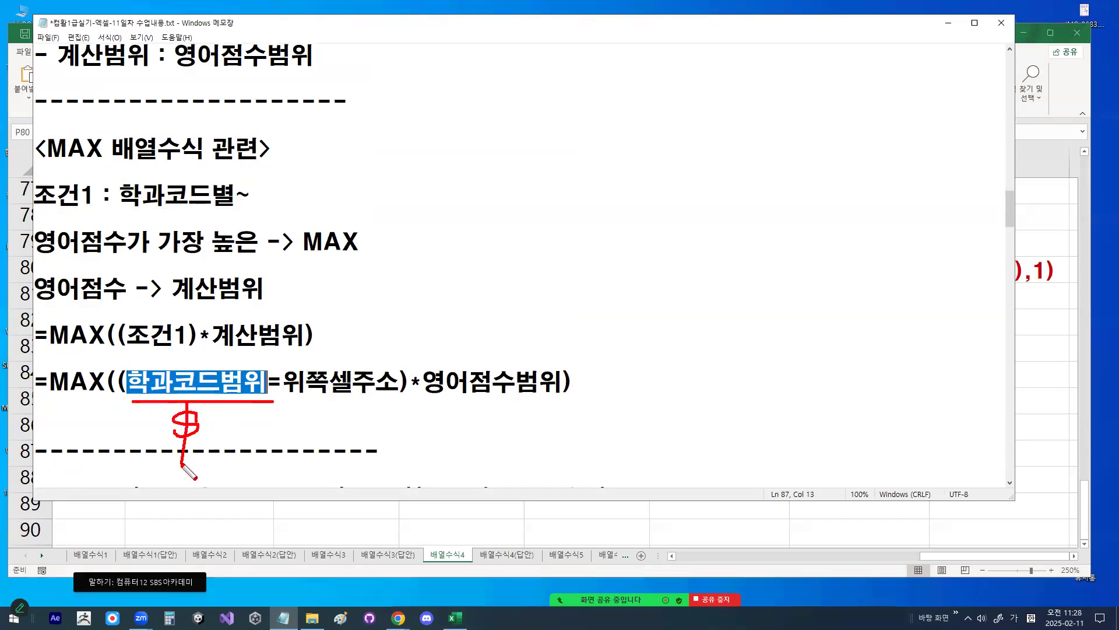
mouse_move(179, 344)
left_mouse_down()
mouse_move(185, 364)
mouse_move(206, 338)
left_mouse_up()
left_click_drag(287, 393, 399, 394)
key("Escape")
Switch to the Excel sheet 배열수식4, select M5 in 표2, and annotate the 학과코드 101 cell and the 영어최고 row's fill direction
left_click(951, 24)
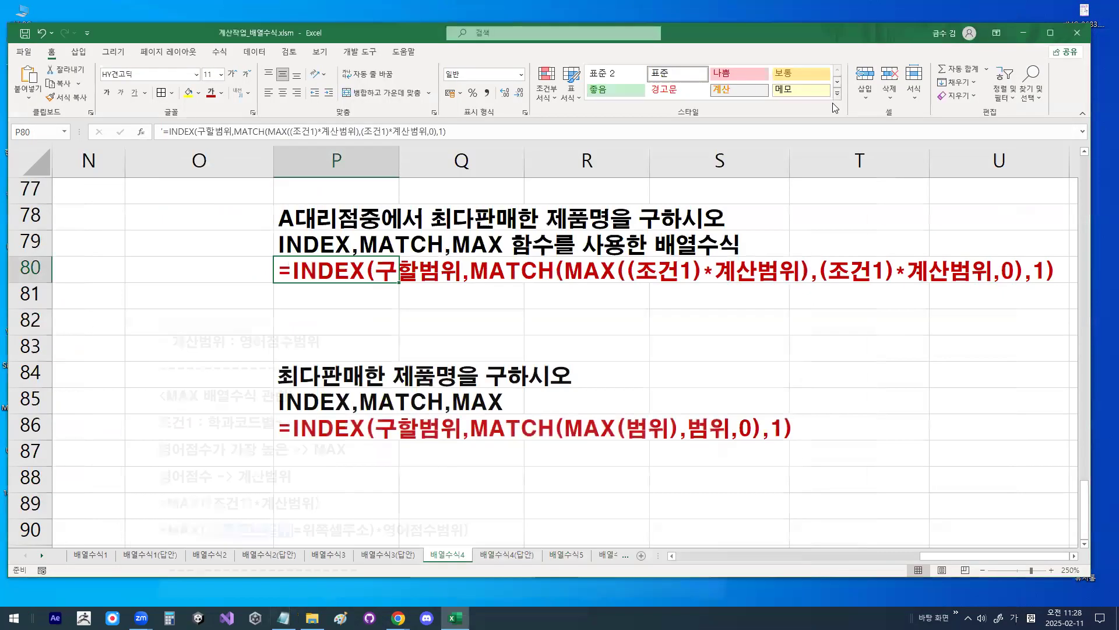
scroll(607, 277, "up", 20)
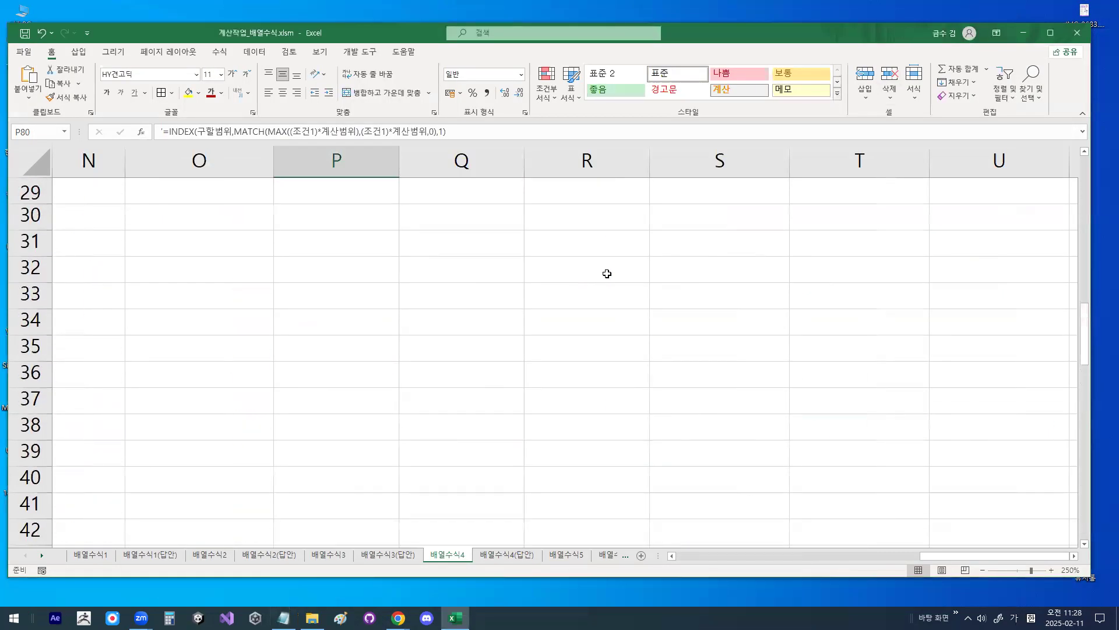
scroll(607, 274, "up", 2)
left_click_drag(938, 557, 833, 588)
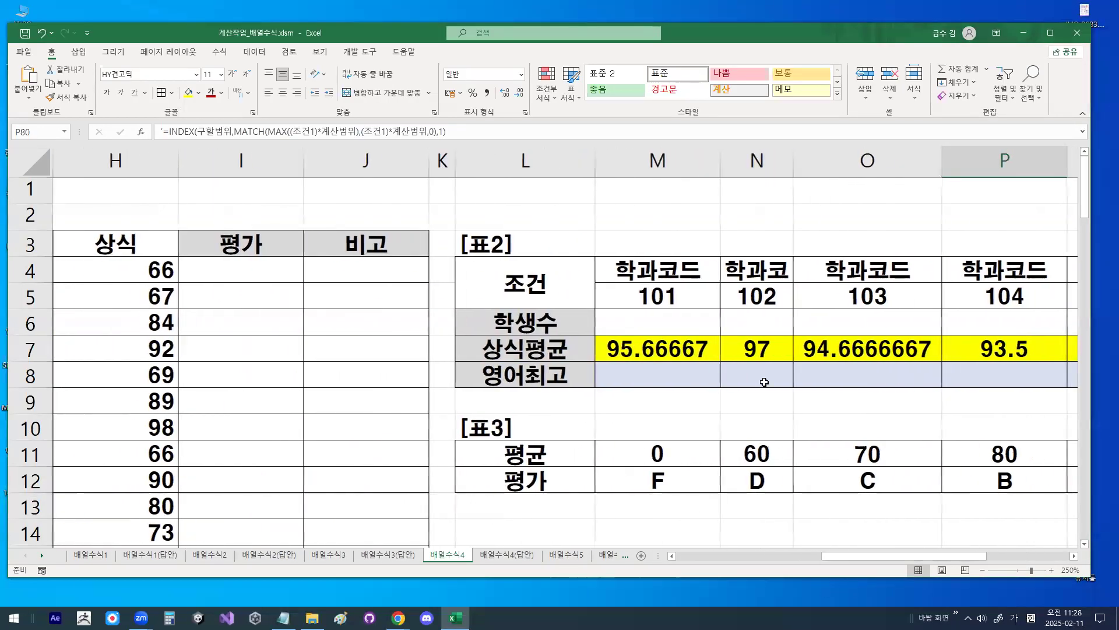
left_click(714, 299)
left_click_drag(692, 304, 668, 254)
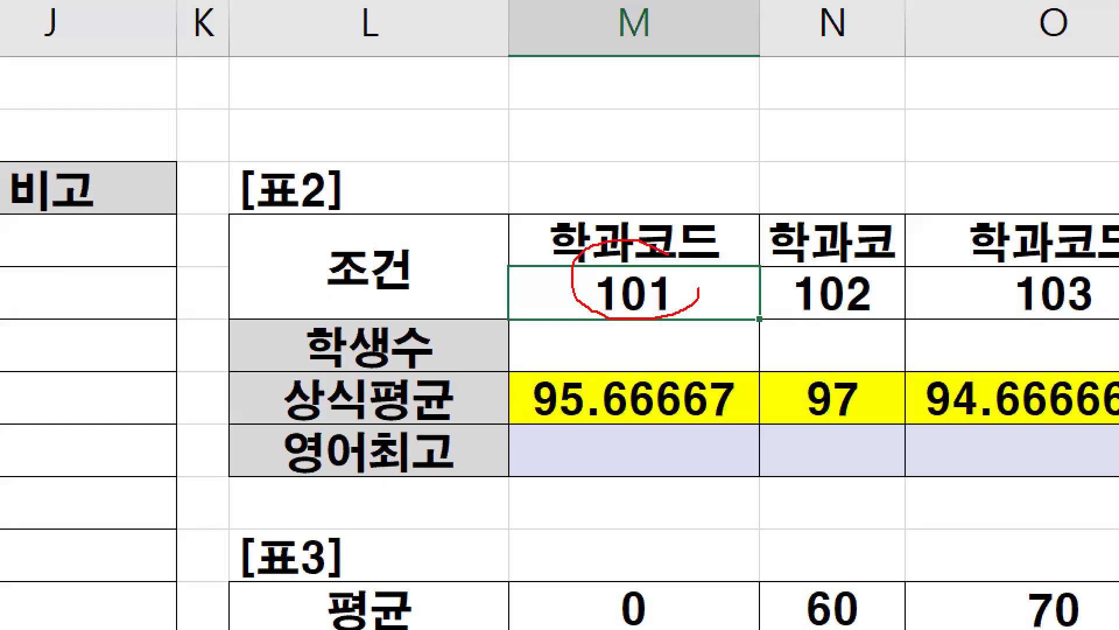
key("Escape")
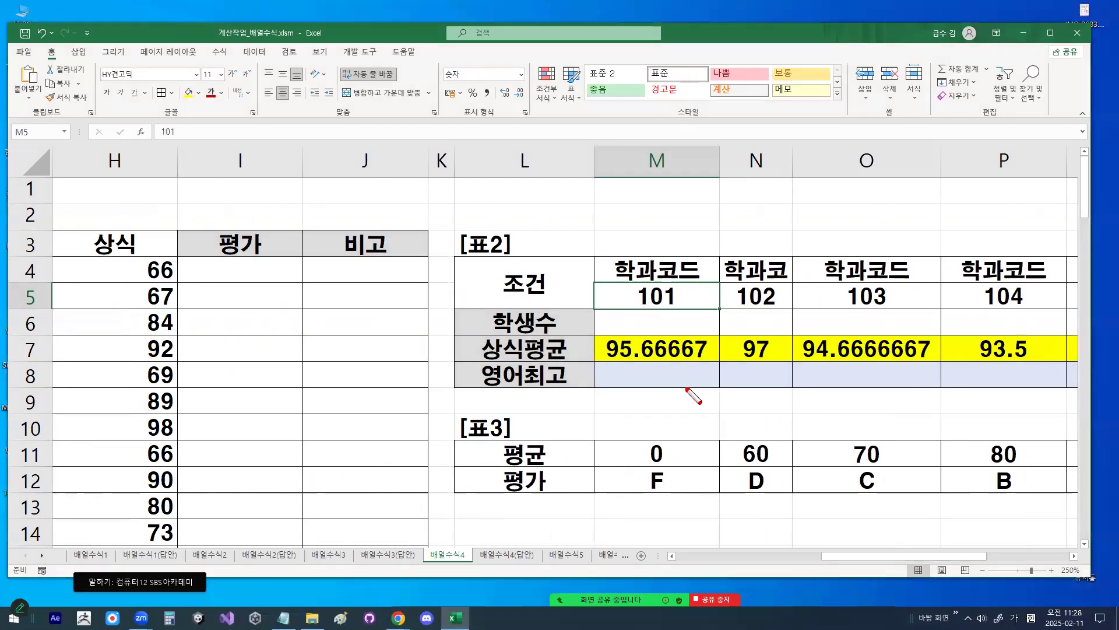
mouse_move(604, 390)
left_mouse_down()
mouse_move(897, 392)
mouse_move(870, 407)
left_mouse_up()
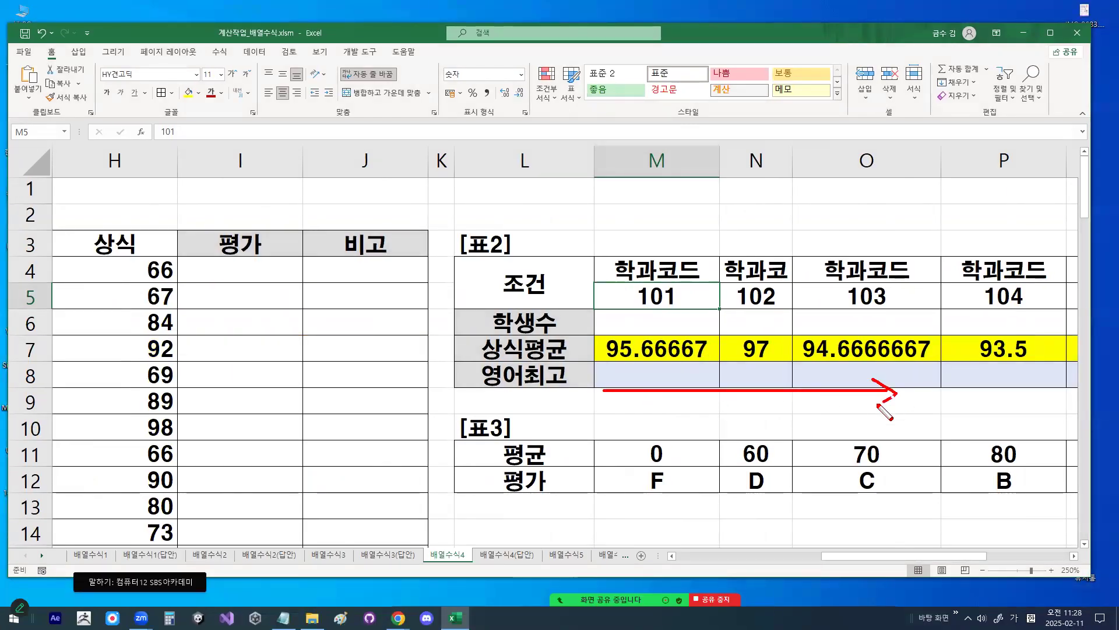
mouse_move(685, 304)
left_mouse_down()
mouse_move(640, 313)
mouse_move(676, 277)
mouse_move(683, 302)
mouse_move(671, 325)
mouse_move(676, 268)
left_mouse_up()
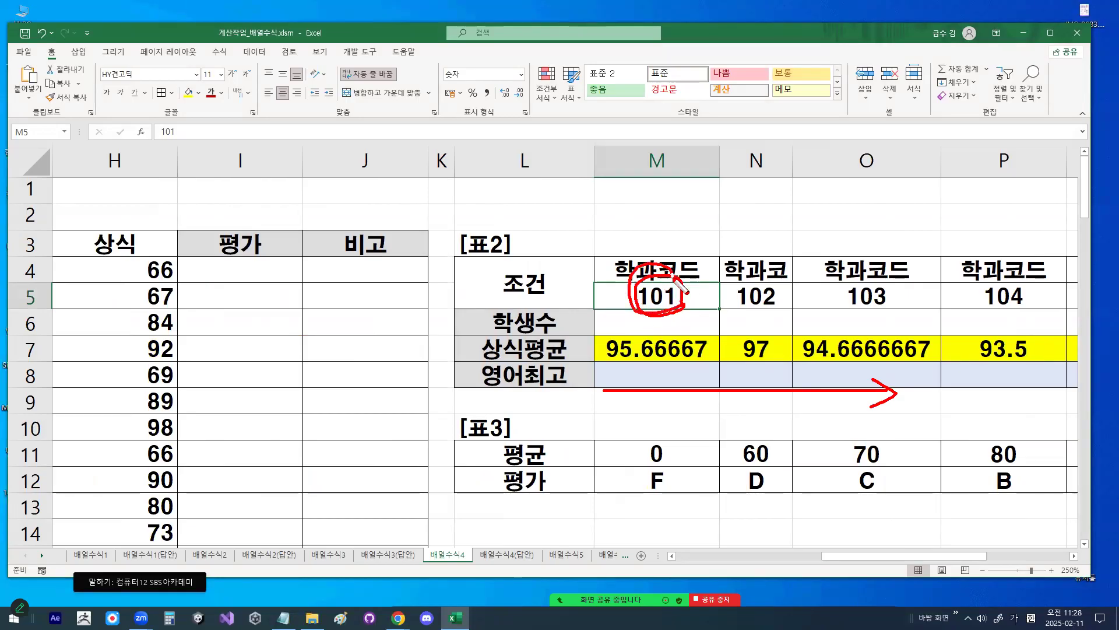
key("Escape")
Return to the Notepad notes and highlight 위쪽셀주소, 영어점수범위 and the whole MAX((학과코드범위=위쪽셀주소)*영어점수범위) line
left_click(283, 618)
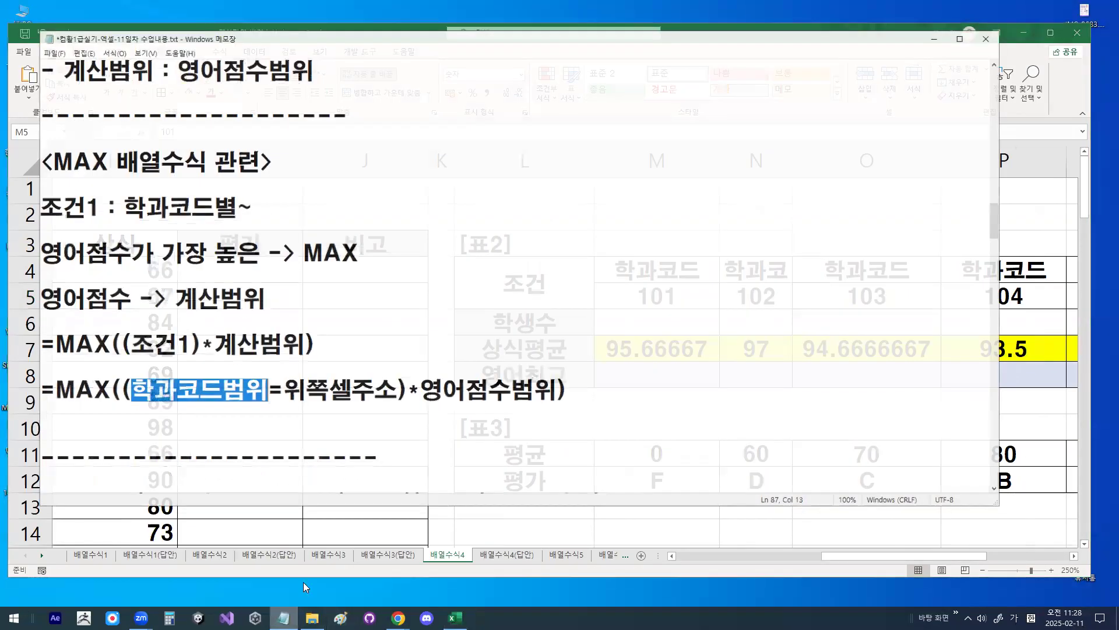
left_click_drag(283, 333, 367, 334)
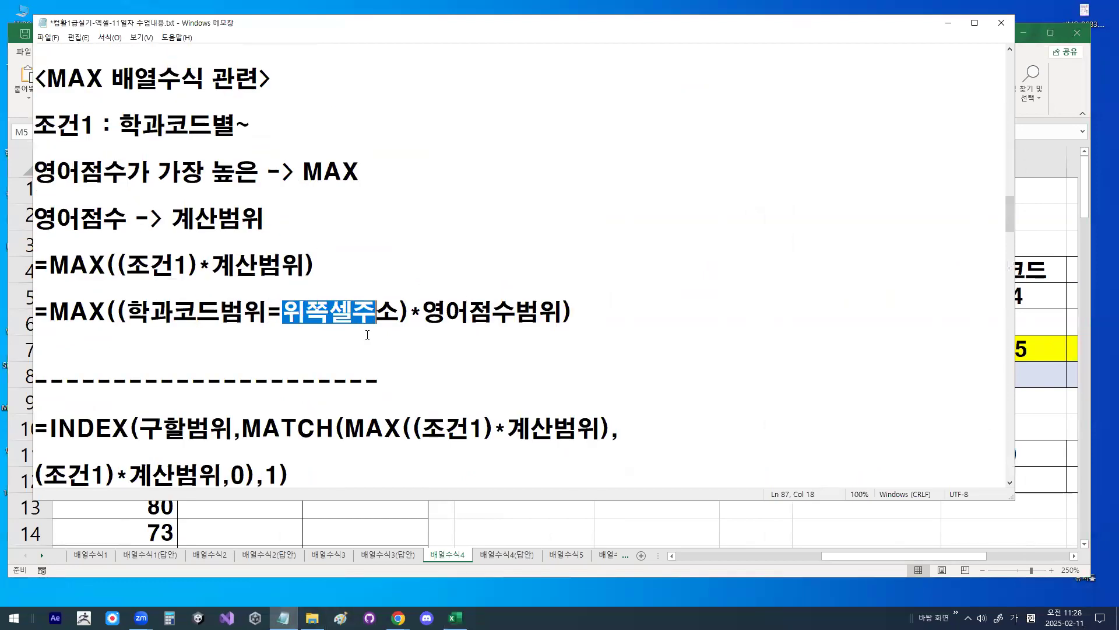
left_click(410, 312)
key("shift+Right")
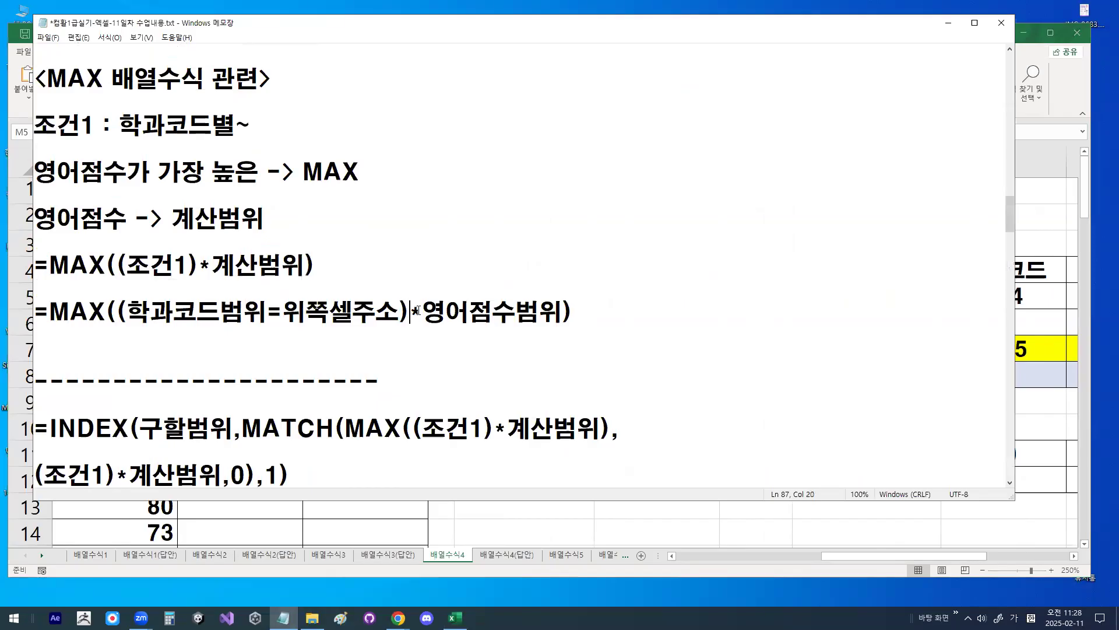
left_click_drag(422, 312, 555, 310)
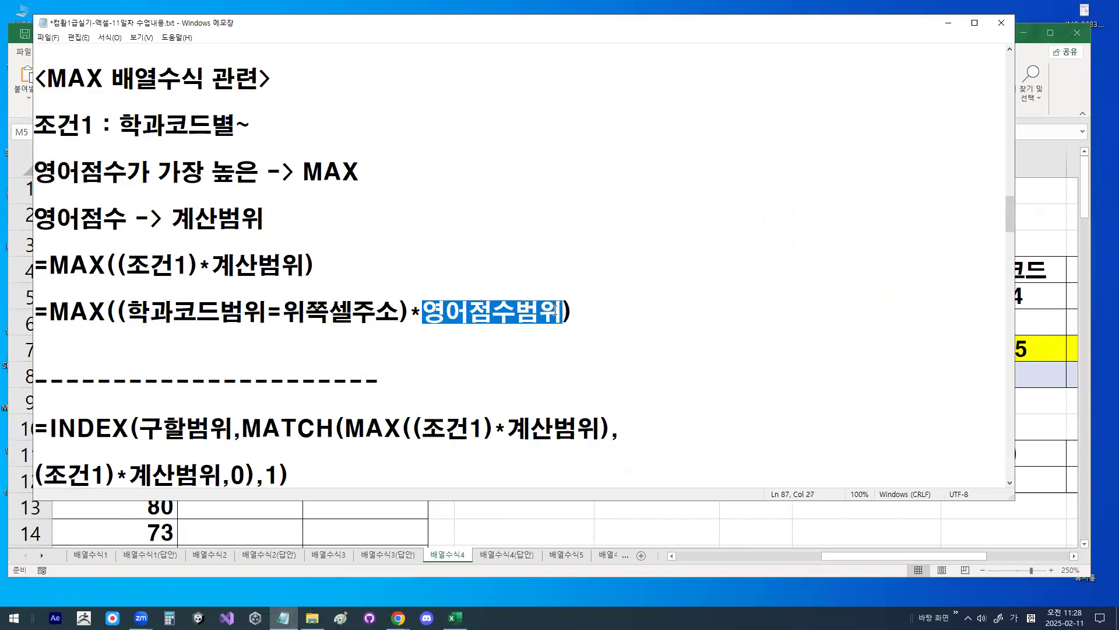
left_click(555, 310)
left_click_drag(429, 309, 553, 309)
left_click_drag(36, 312, 574, 312)
Highlight MAX((조건1)*계산범위) within the INDEX formula under 배열수식에서 사용하는 공식
scroll(594, 323, "up", 4)
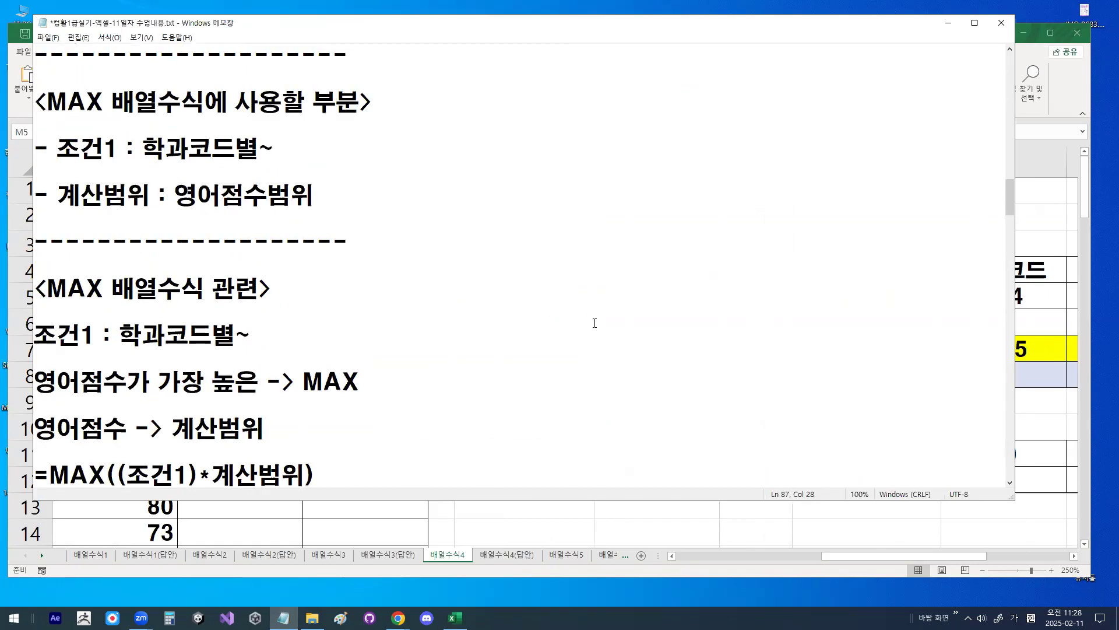
scroll(595, 323, "up", 1)
left_click_drag(346, 242, 610, 243)
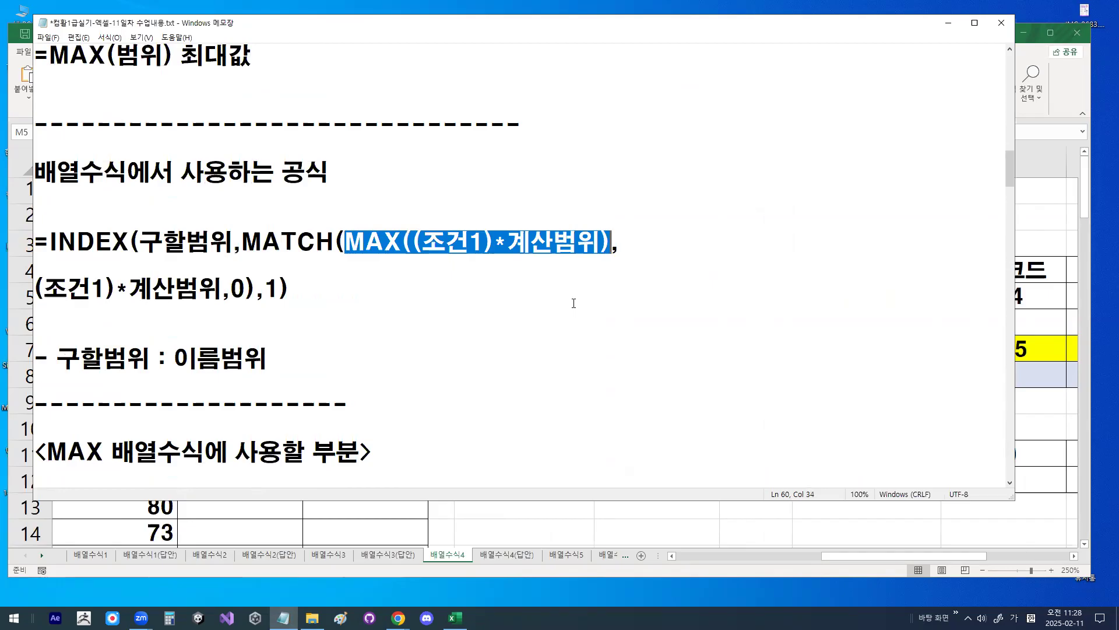
Insert blank lines between the worded <최종식> formula and the =INDEX($C$4:$C$28,MATCH( formula below it
scroll(546, 295, "down", 6)
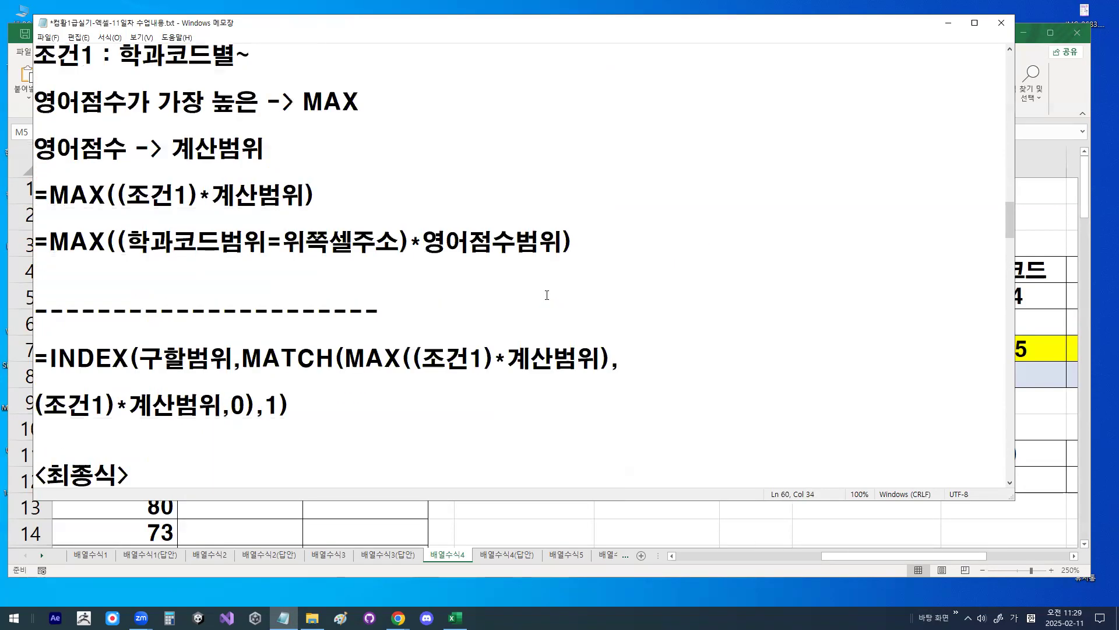
scroll(547, 295, "down", 1)
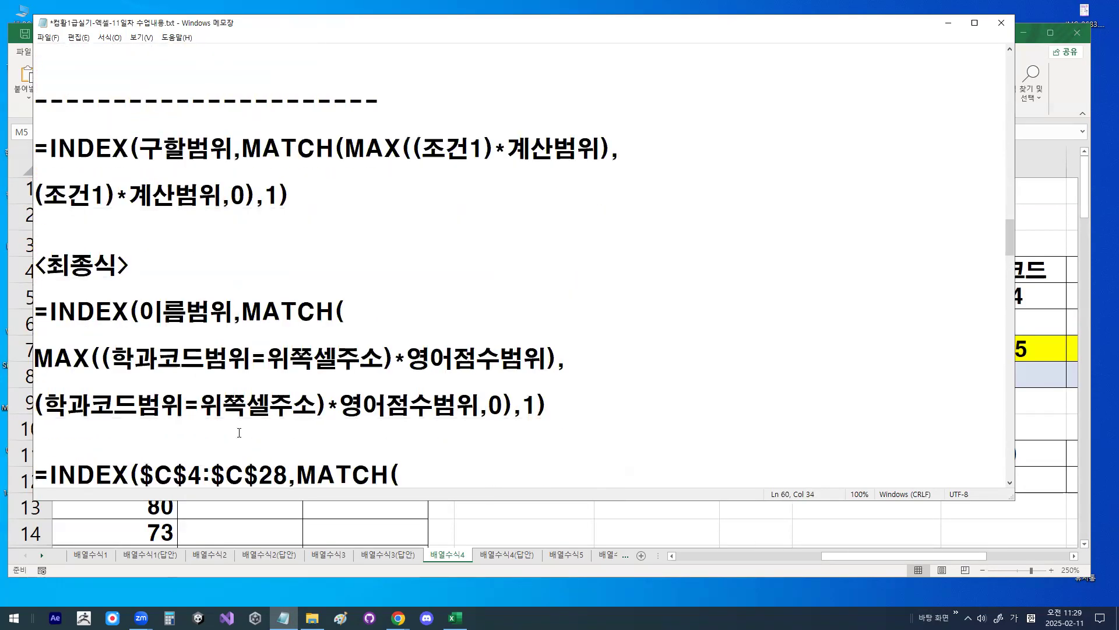
key("Return")
key("Return")
key("Return")
key("Return")
key("Return")
key("Return")
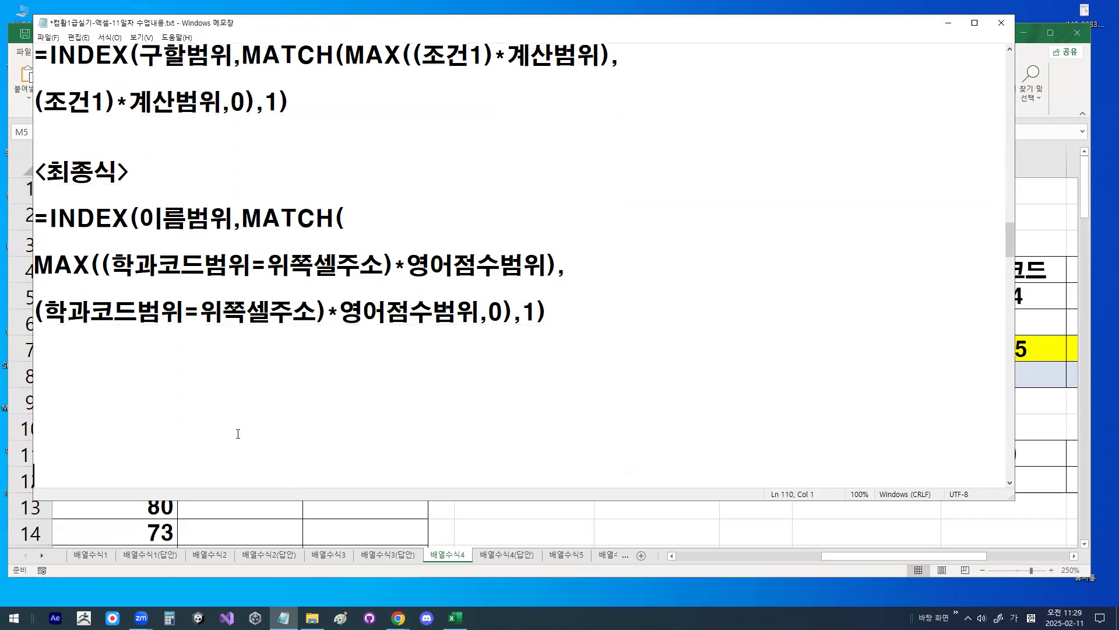
Underline 이름범위 in the <최종식> formula, annotate it with a dollar sign, and mark the MATCH( part
scroll(191, 432, "up", 1)
left_click_drag(145, 373, 235, 373)
mouse_move(186, 345)
left_mouse_down()
mouse_move(211, 301)
mouse_move(237, 288)
mouse_move(199, 286)
mouse_move(215, 319)
left_mouse_up()
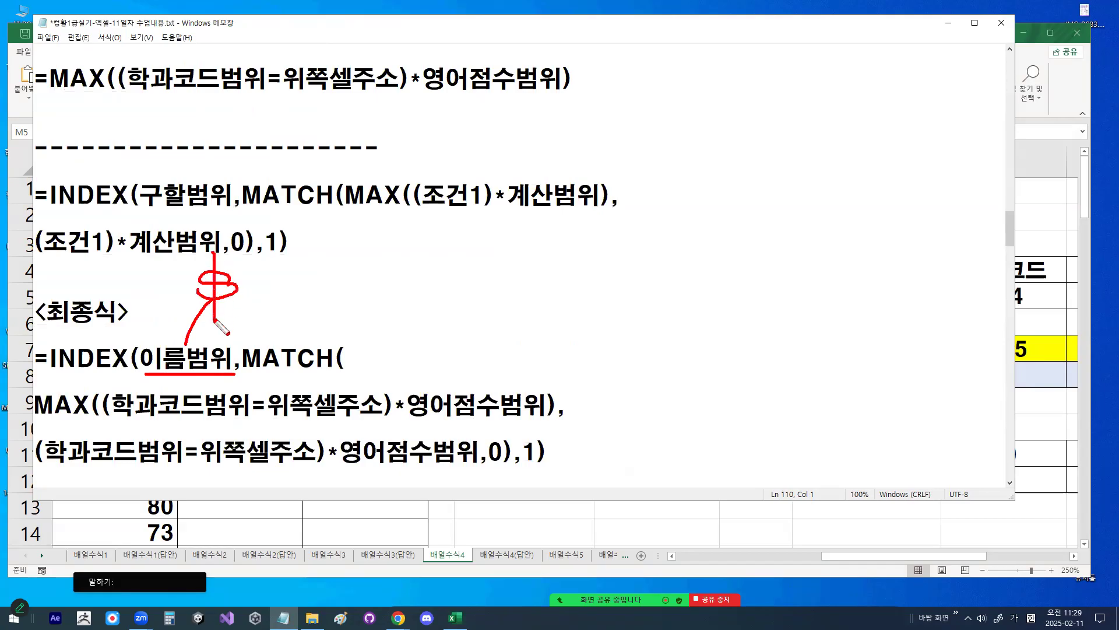
left_click_drag(242, 372, 342, 366)
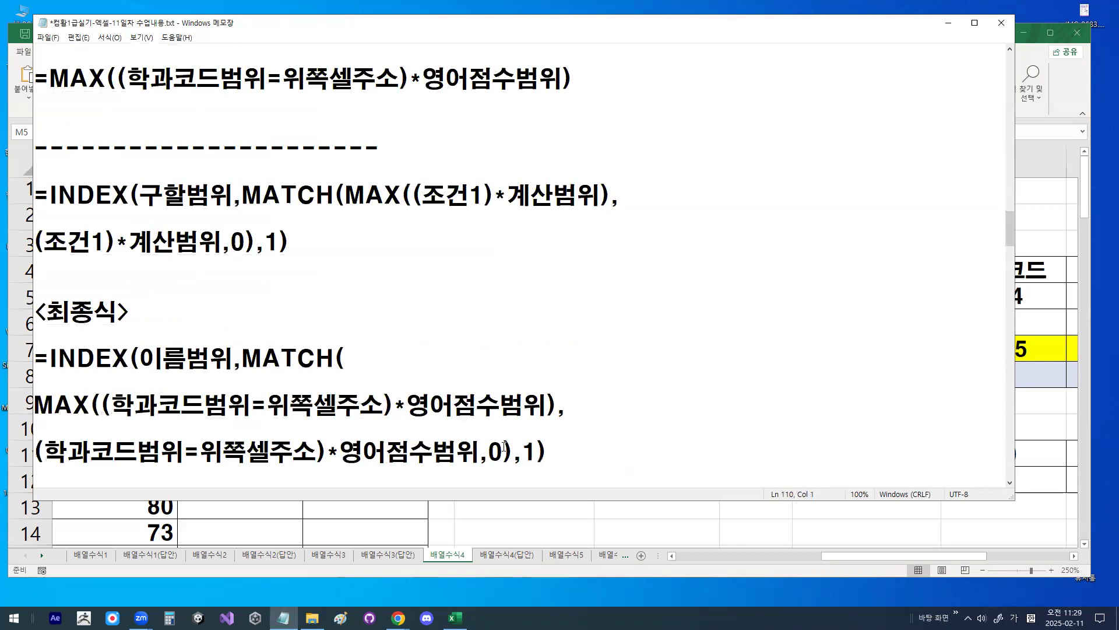
Add more blank space below the worded <최종식> formula
key("Return")
key("Return")
key("Return")
key("Return")
key("Return")
key("Return")
key("Return")
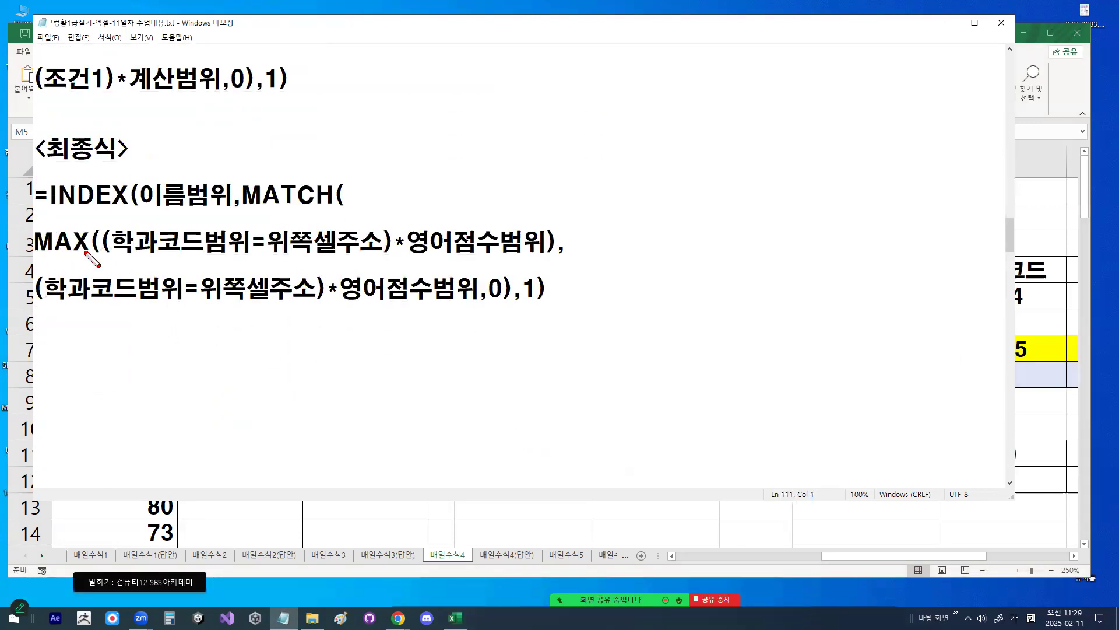
Underline 학과코드범위, 위쪽셀주소 and 영어점수범위 in the <최종식> MAX line, mark its matching parentheses, and clear the ink
left_click_drag(107, 255, 245, 255)
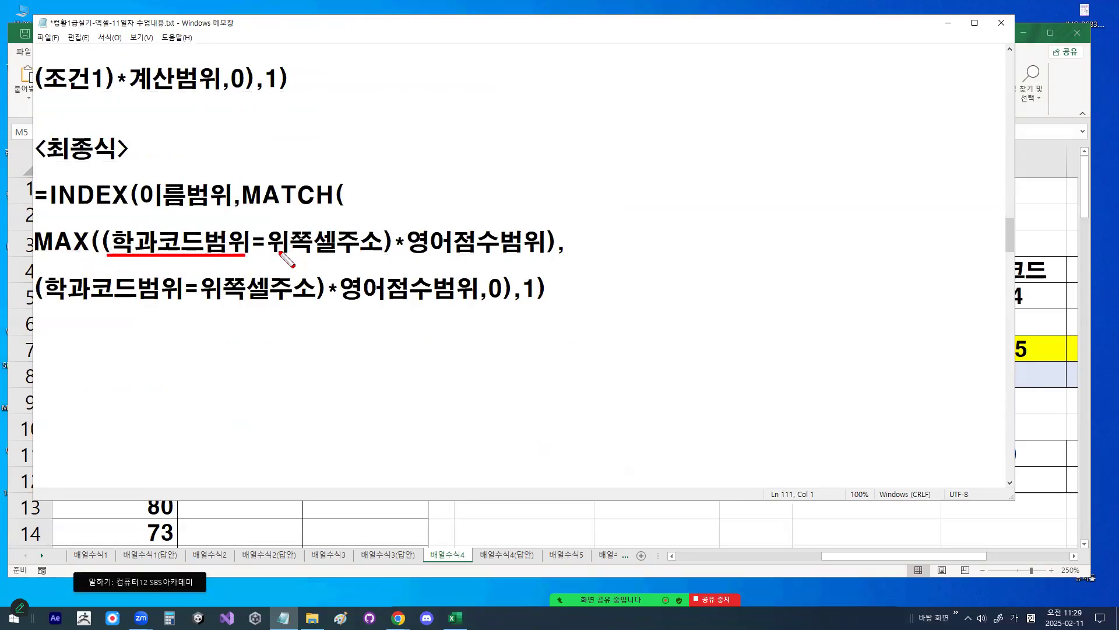
left_click_drag(274, 257, 545, 254)
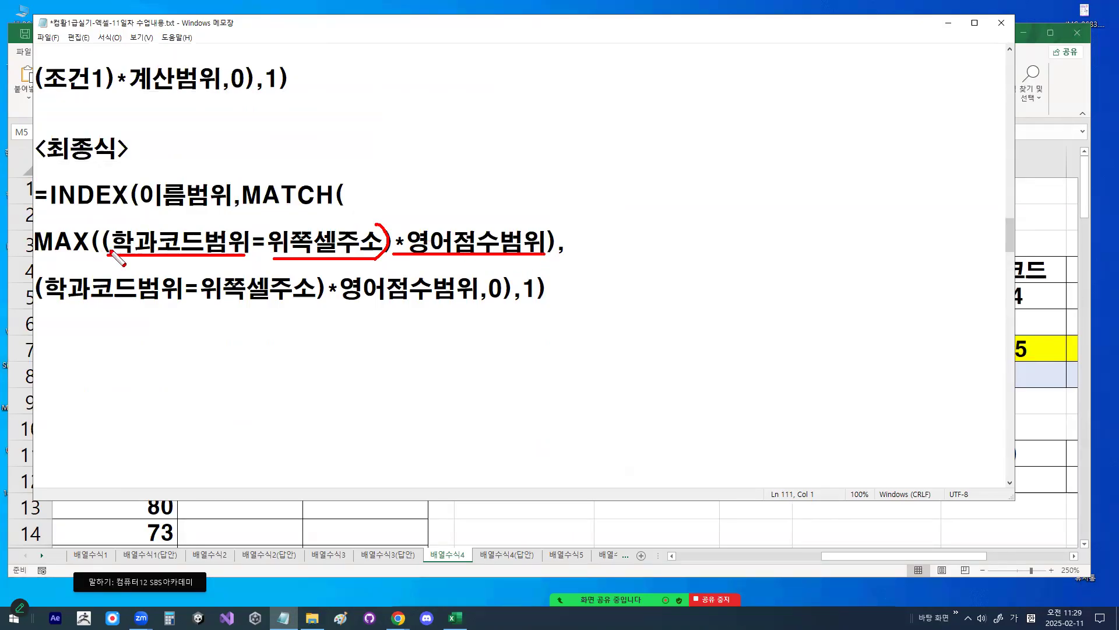
mouse_move(106, 255)
left_mouse_down()
mouse_move(112, 228)
mouse_move(118, 248)
left_mouse_up()
mouse_move(545, 249)
left_mouse_down()
mouse_move(555, 221)
mouse_move(565, 243)
left_mouse_up()
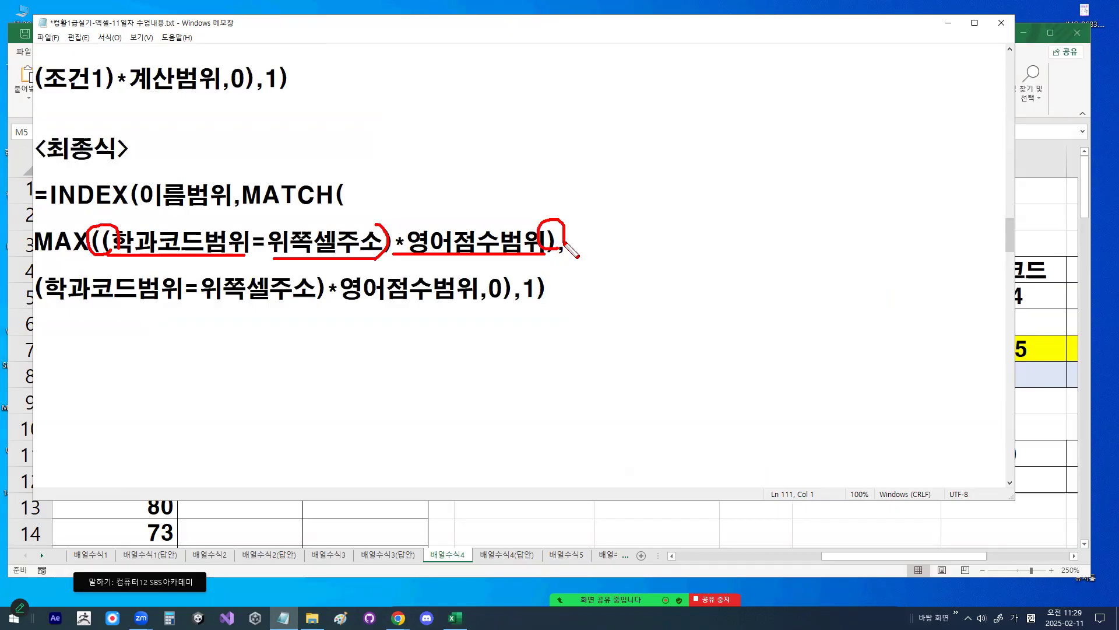
mouse_move(113, 250)
left_mouse_down()
mouse_move(85, 234)
mouse_move(109, 232)
left_mouse_up()
key("Escape")
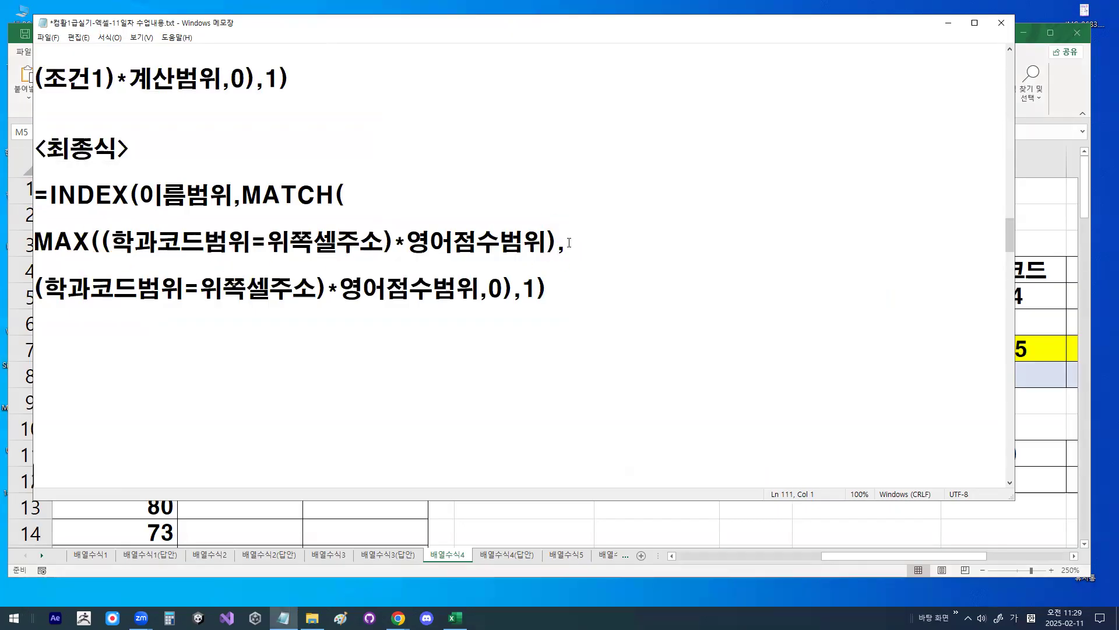
Insert a dashed separator line directly below the MAX((학과코드범위=위쪽셀주소)*영어점수범위), line of the <최종식> formula
left_click_drag(36, 240, 568, 250)
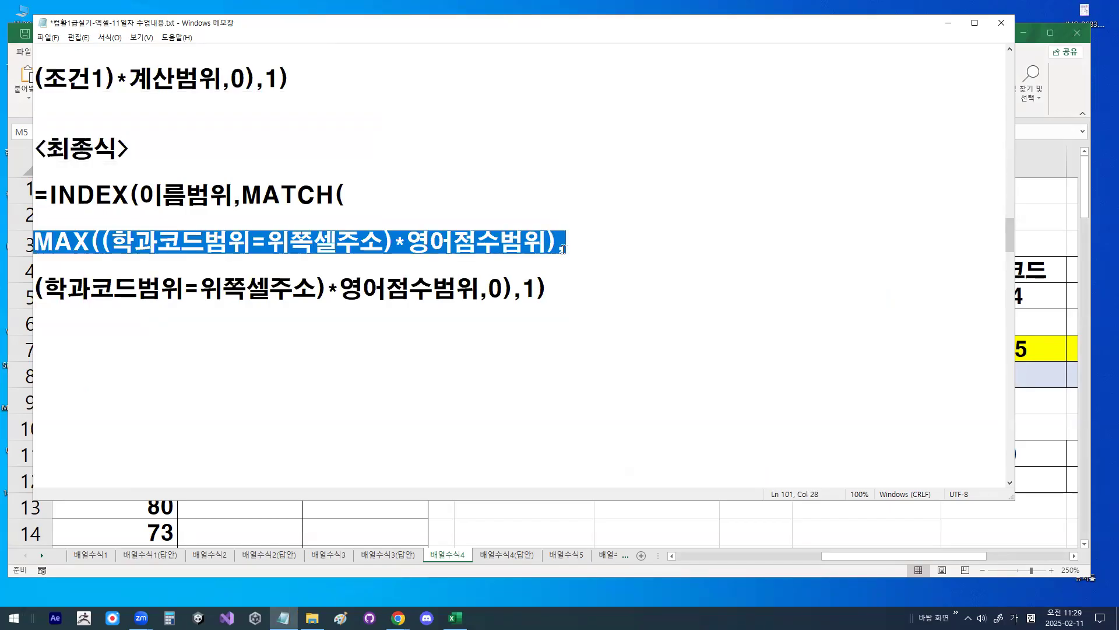
left_click(574, 249)
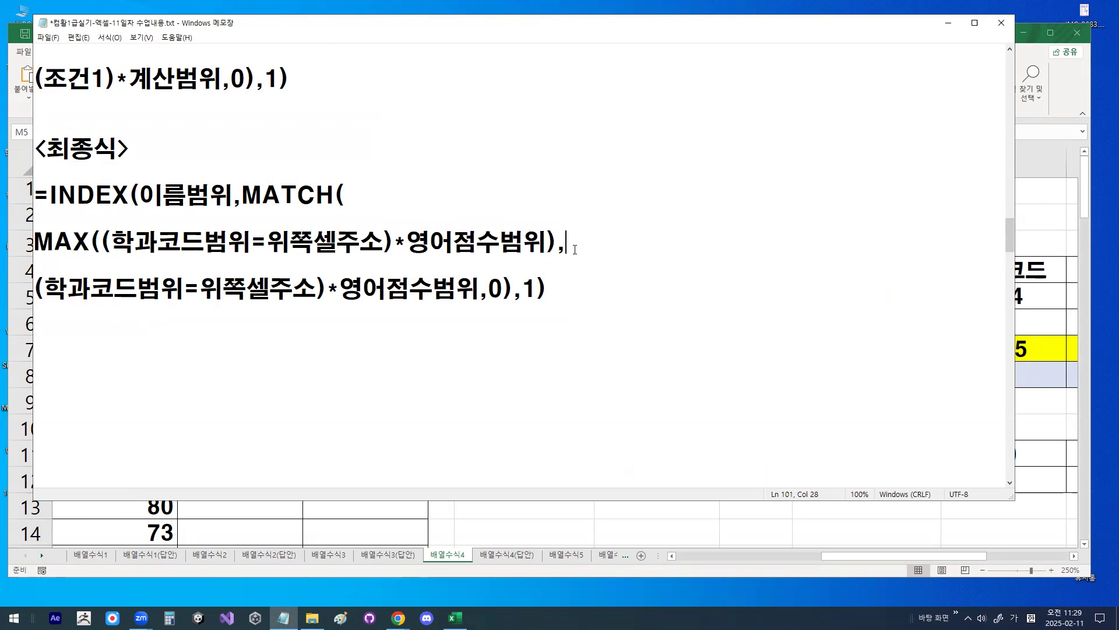
key("Return")
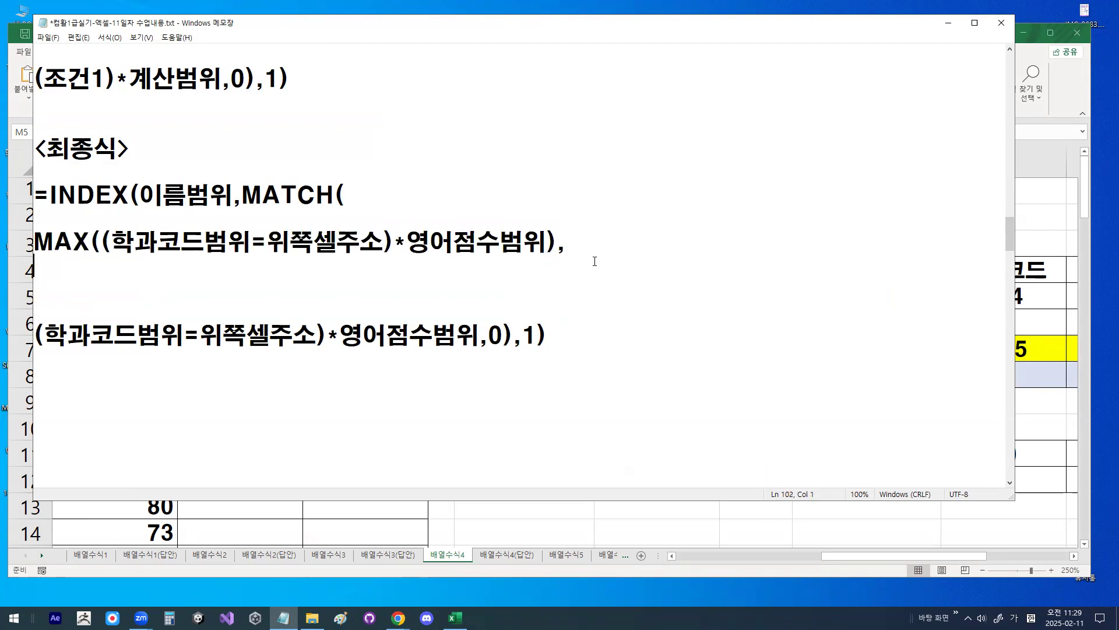
type("---------------------------------")
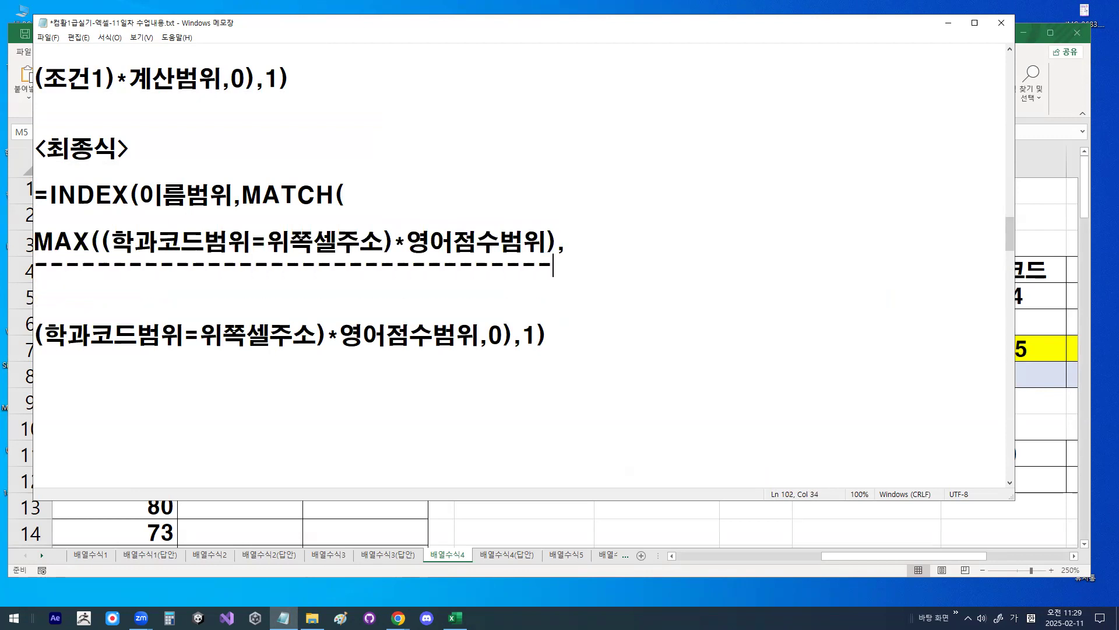
key("Return")
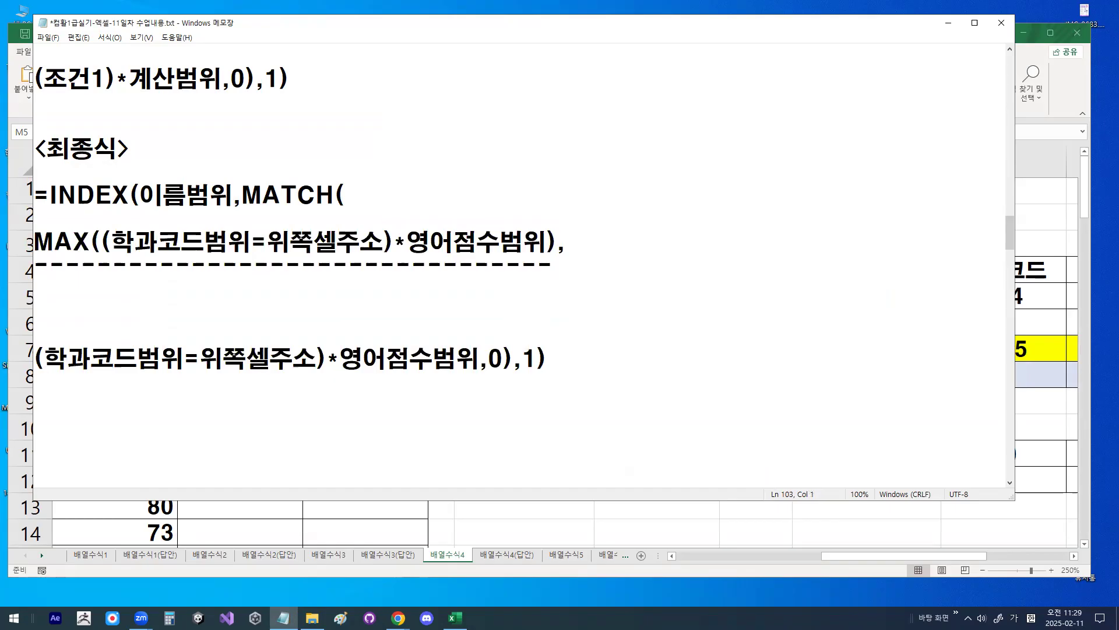
Write the note 학과별 영어점수 최대값 = 검사값에 해당함 beneath the dashed line under the MAX part
type("학과에 ㄷ")
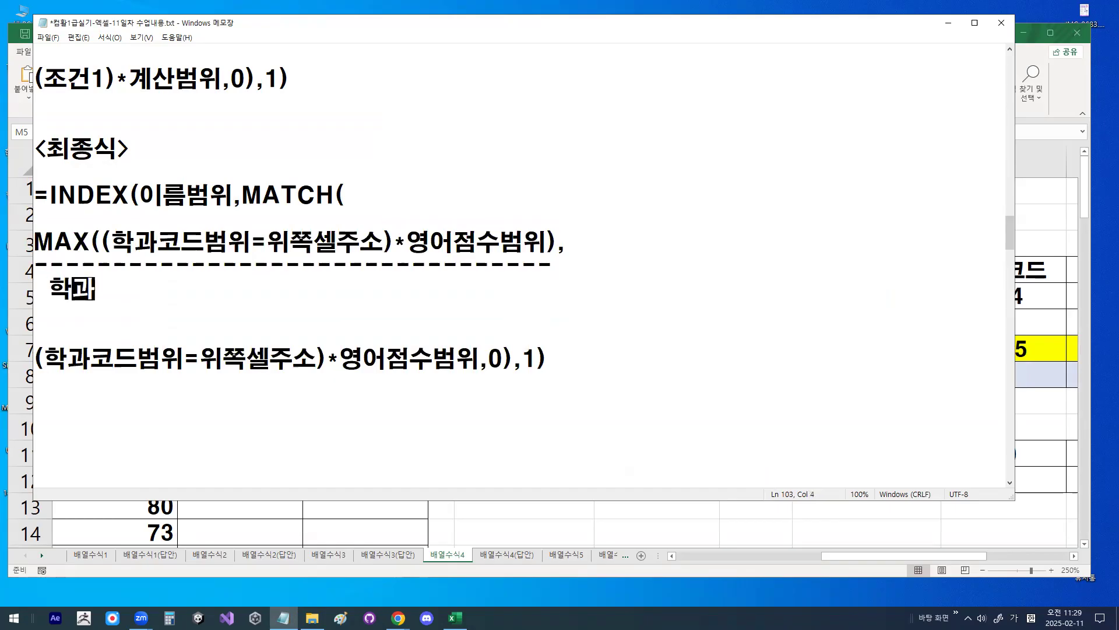
type("ㅐㅏㄴ")
key("BackSpace")
key("BackSpace")
key("BackSpace")
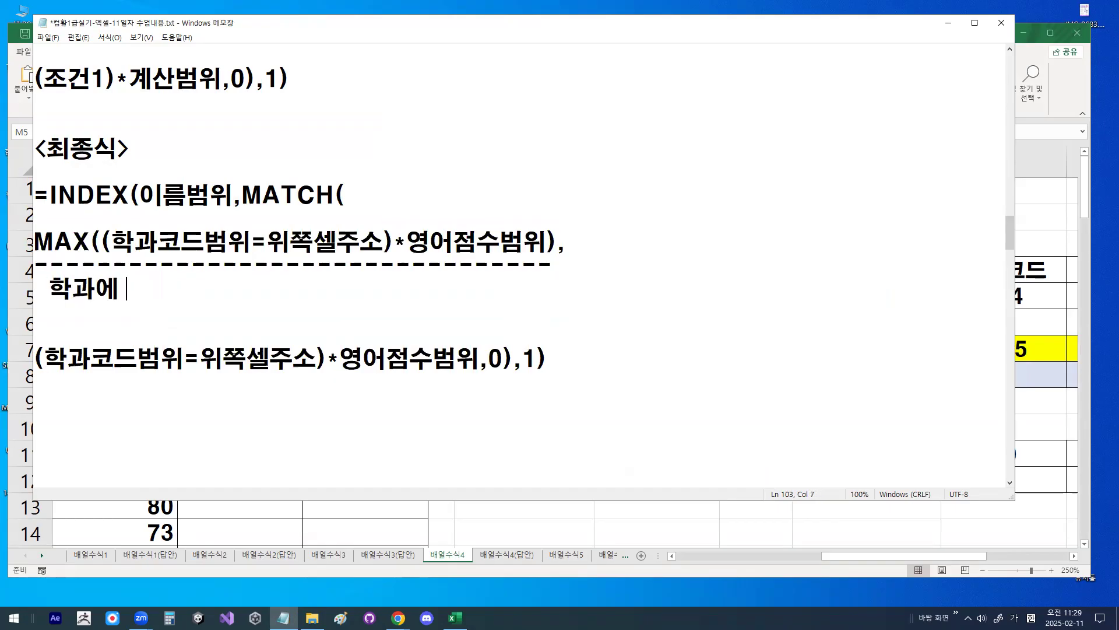
key("BackSpace")
type("별 최")
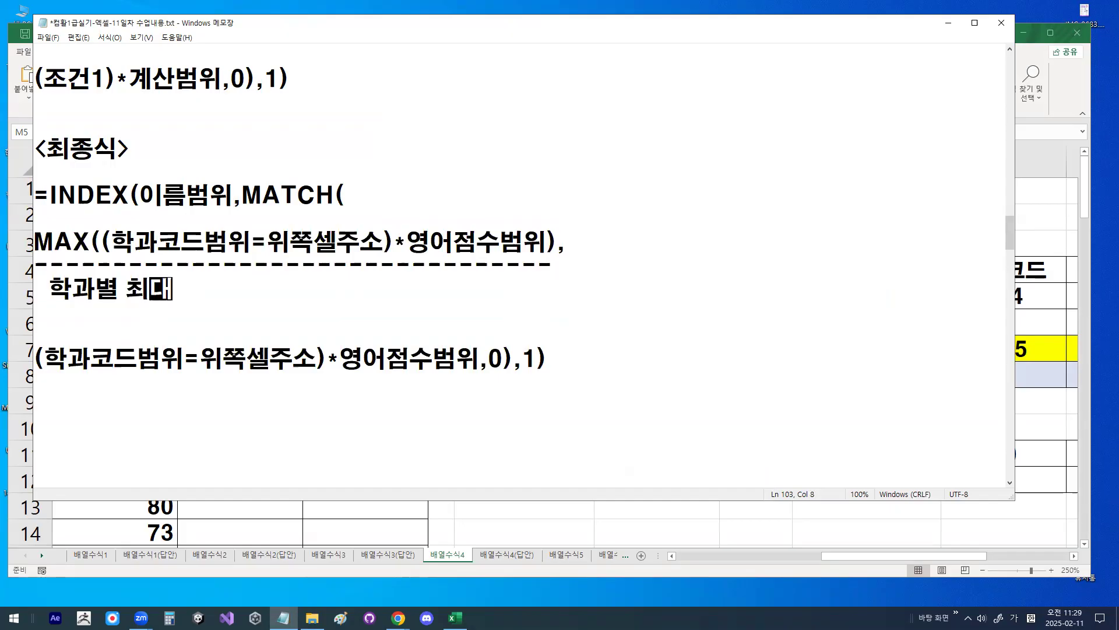
key("BackSpace")
type("영어")
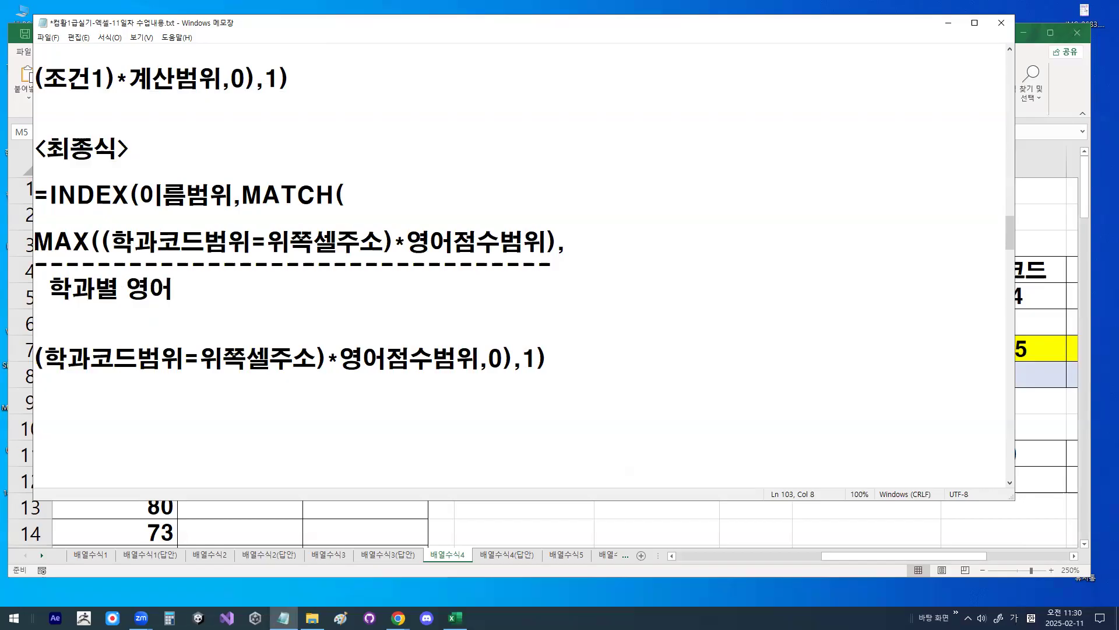
type("ㅓ점수 최")
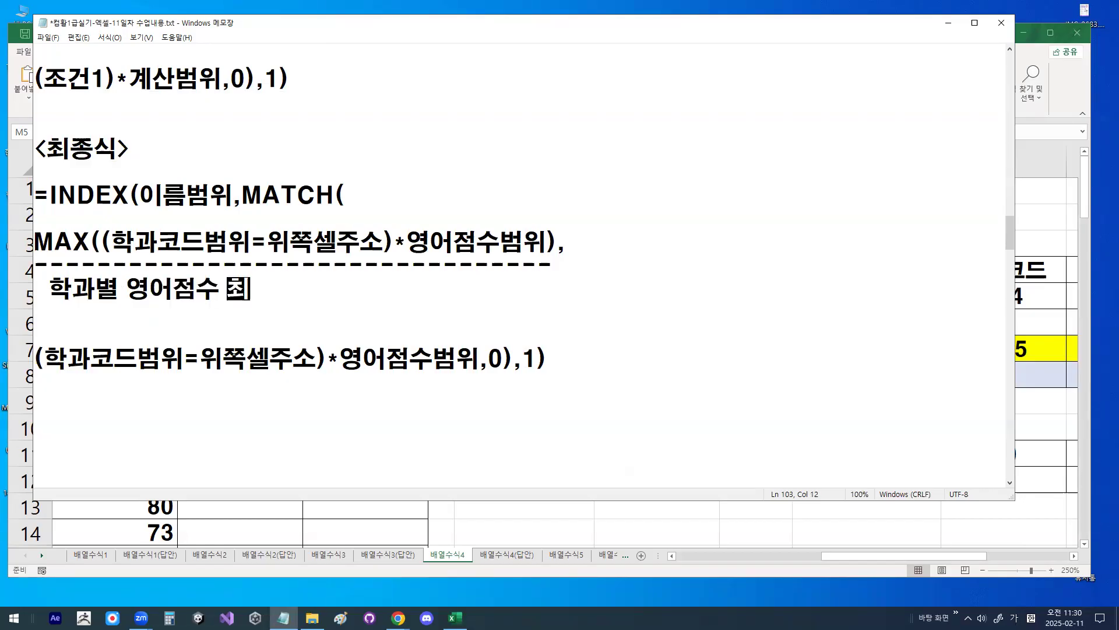
type("대갑")
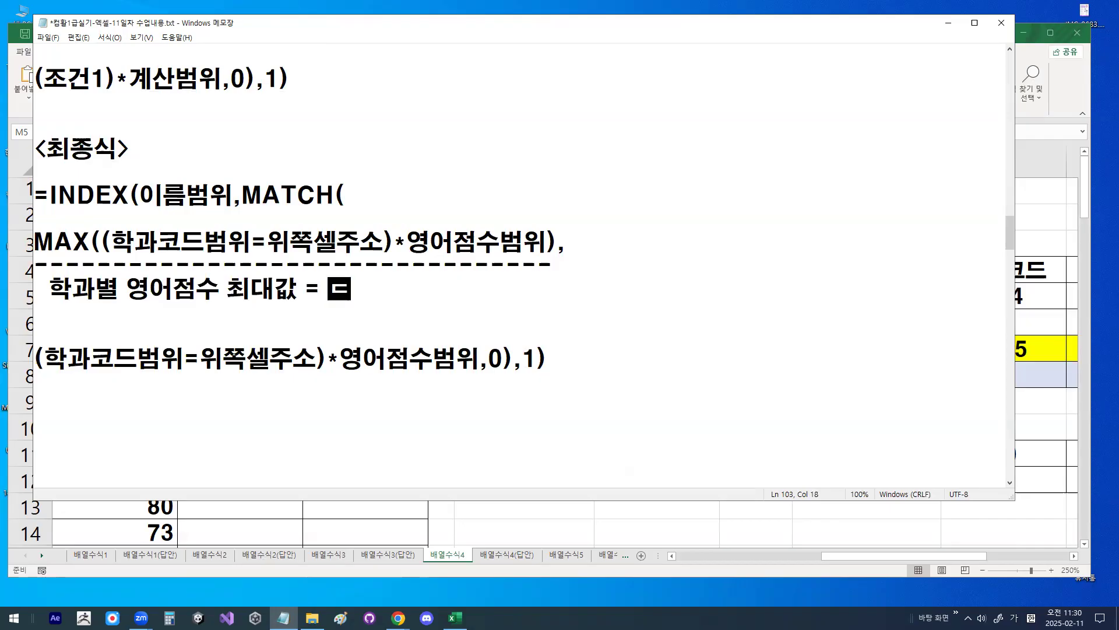
type(" 검사값에 대")
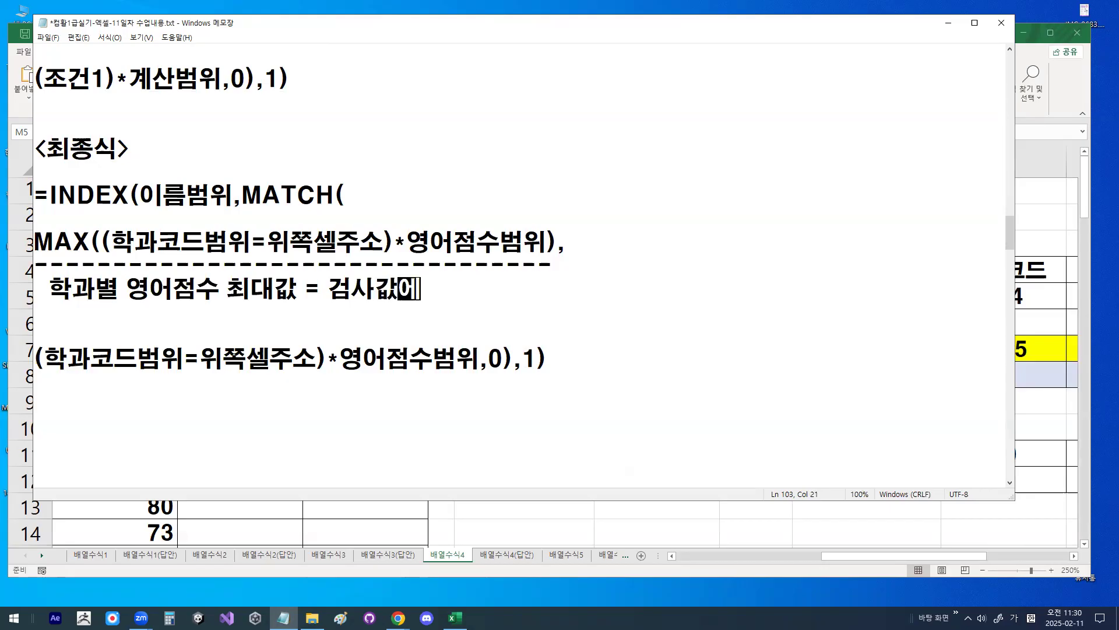
key("BackSpace")
key("BackSpace")
type("해당함")
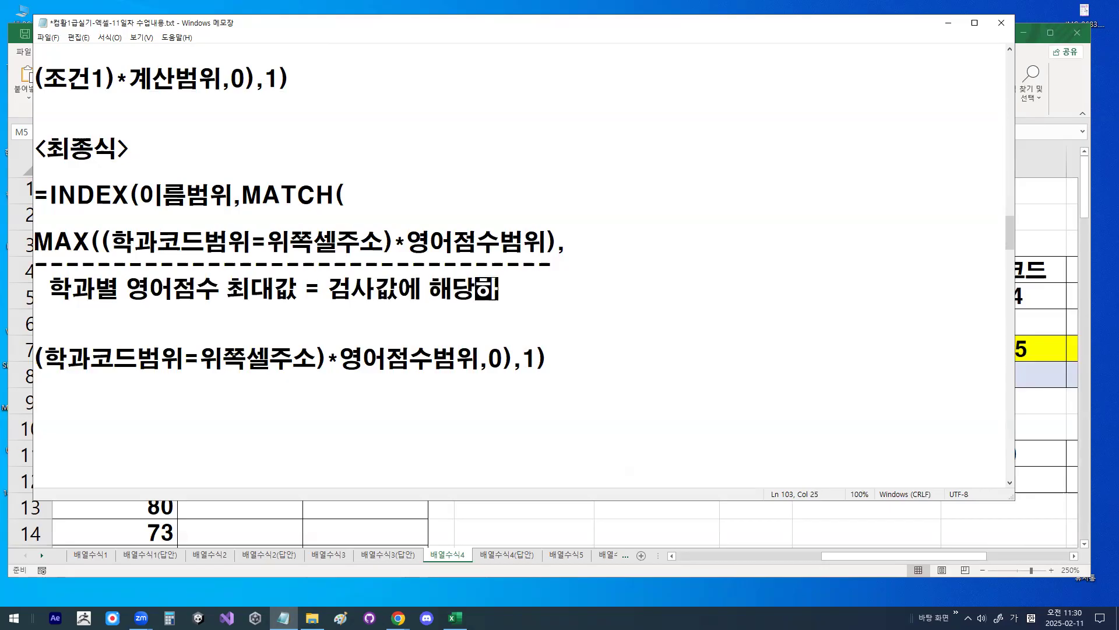
Circle 위쪽셀주소 and the trailing comma in the MAX line, mark its parentheses, underline 영어점수범위, and clear the ink
mouse_move(373, 239)
left_mouse_down()
mouse_move(362, 251)
mouse_move(282, 215)
mouse_move(356, 238)
left_mouse_up()
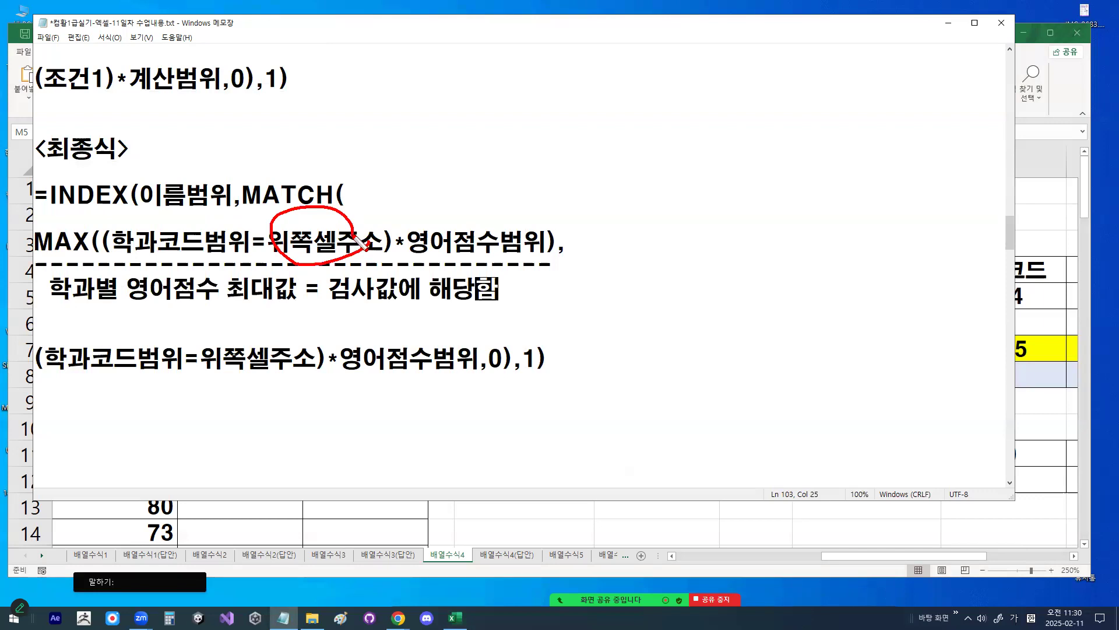
mouse_move(567, 233)
left_mouse_down()
mouse_move(560, 256)
mouse_move(568, 234)
left_mouse_up()
left_click_drag(115, 226, 119, 257)
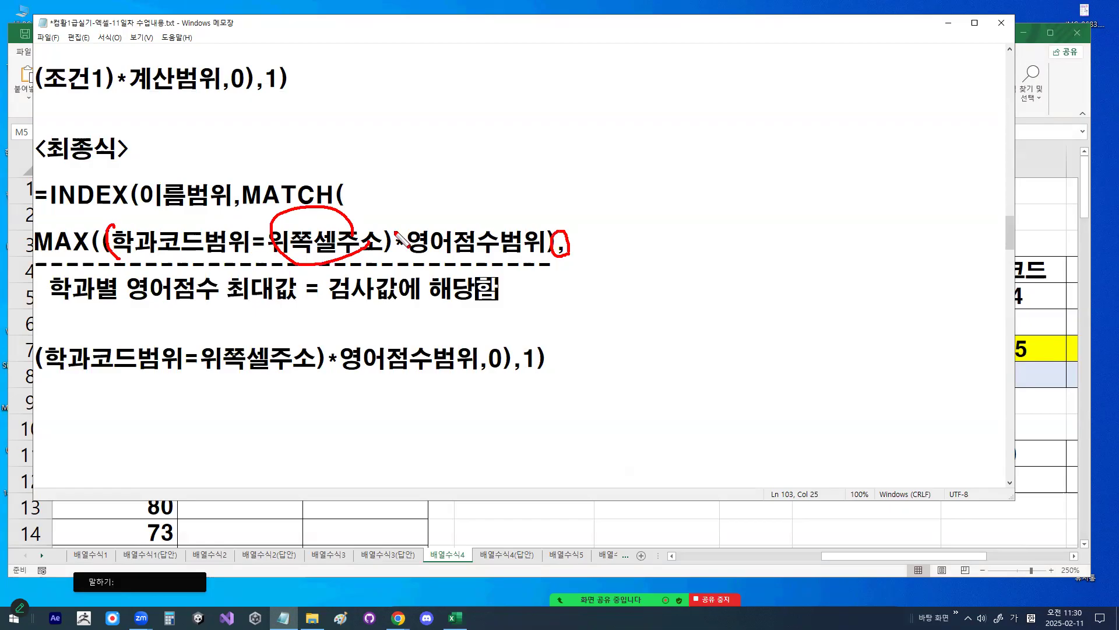
mouse_move(411, 252)
left_mouse_down()
mouse_move(503, 265)
mouse_move(527, 252)
left_mouse_up()
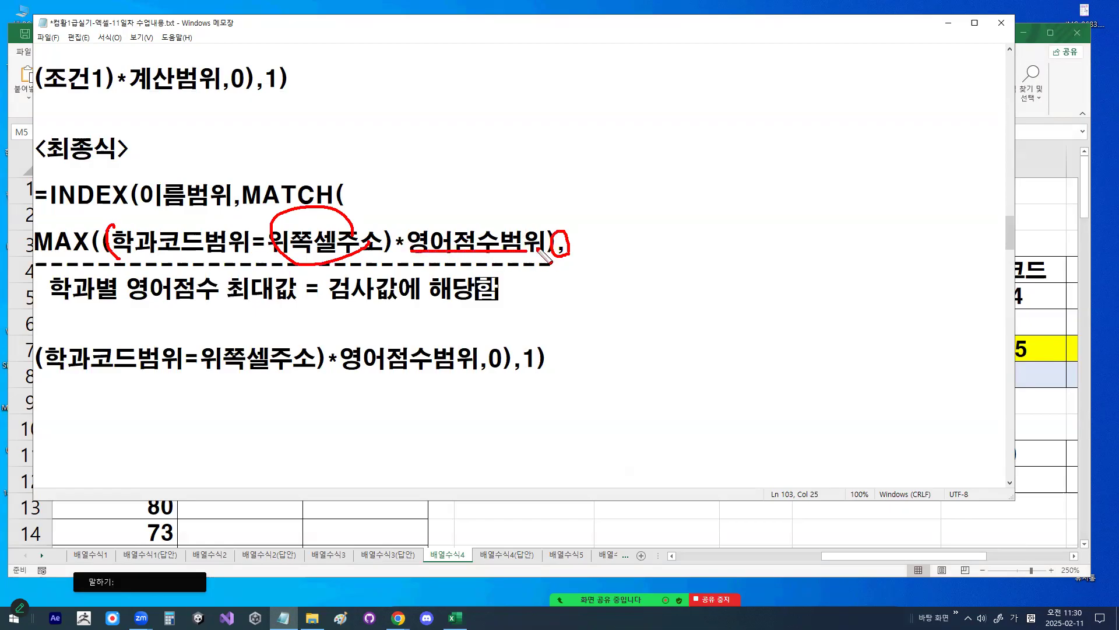
left_click_drag(545, 203, 545, 276)
left_click_drag(548, 242, 556, 239)
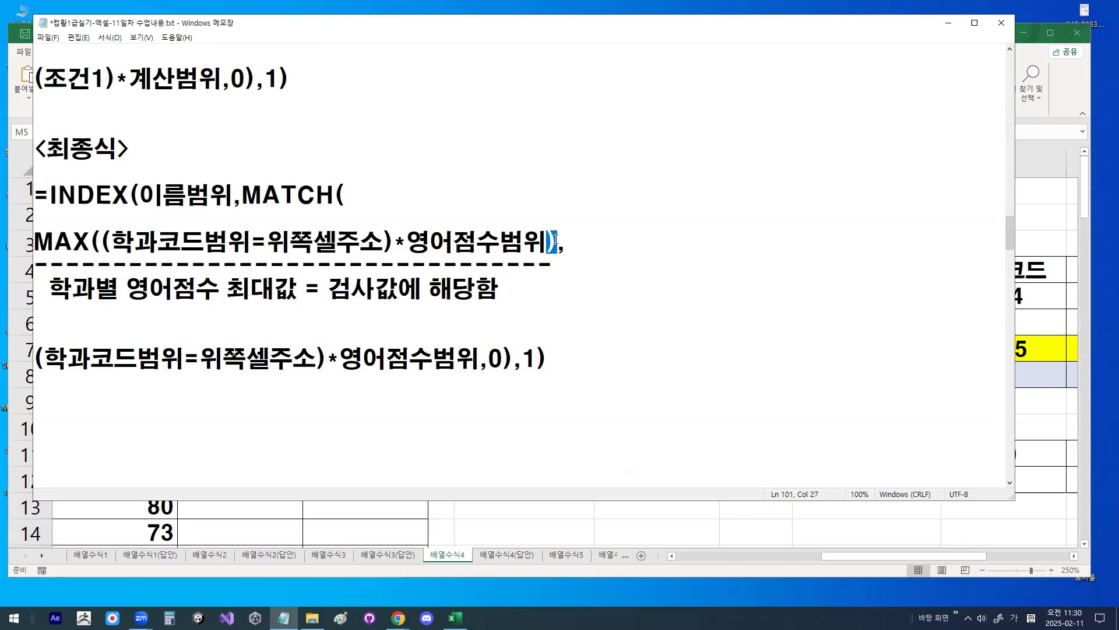
Add a dashed line under the last <최종식> formula line with the note 학과별 영어점수범위 = 조건을 만족하는 검사범위에 해당함
left_click(52, 375)
type("------------------------------")
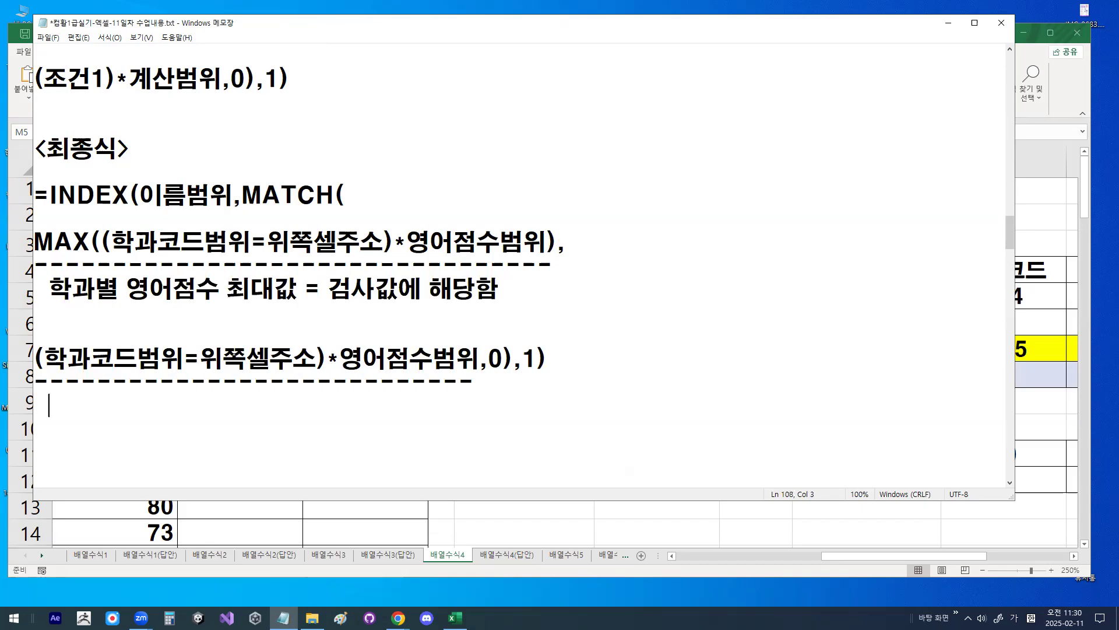
type(" 하")
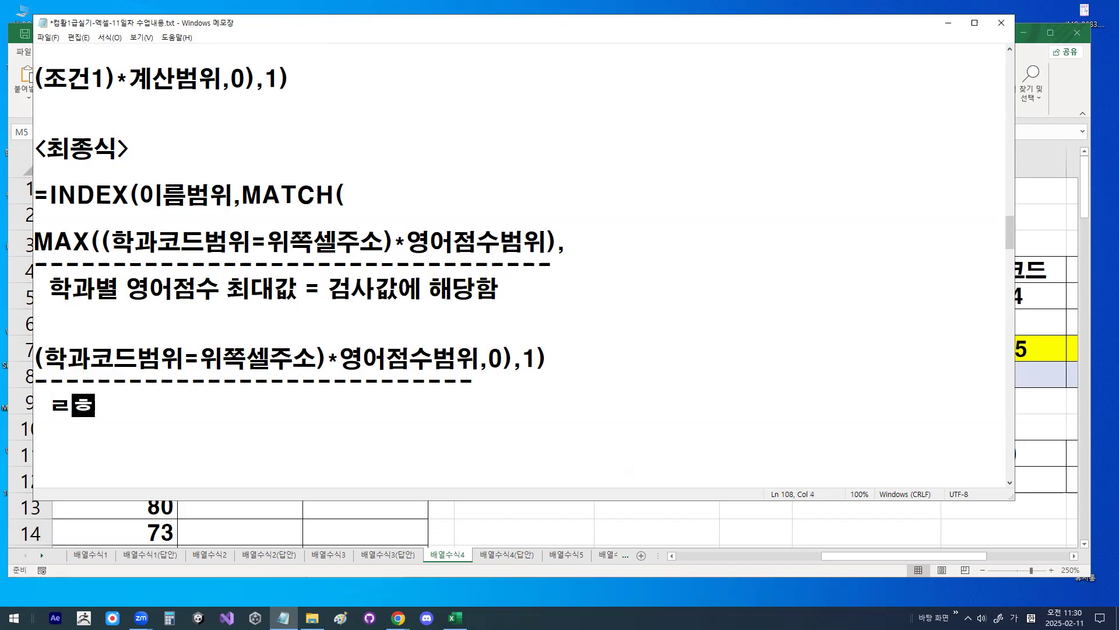
type("ㄱㄱ")
type("과별 ")
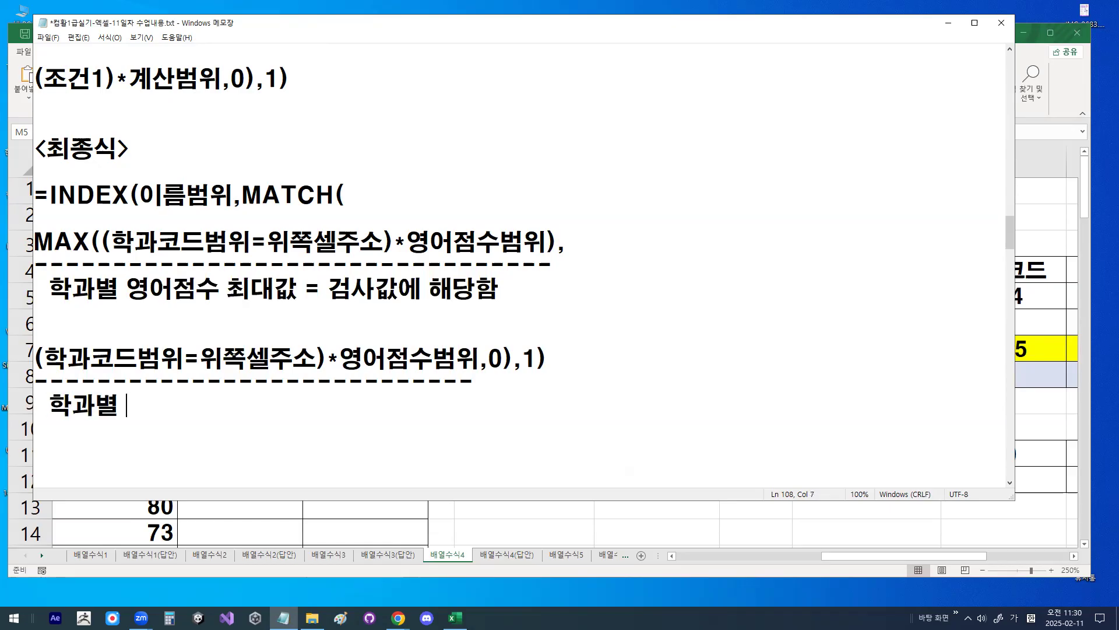
type(" 영어점")
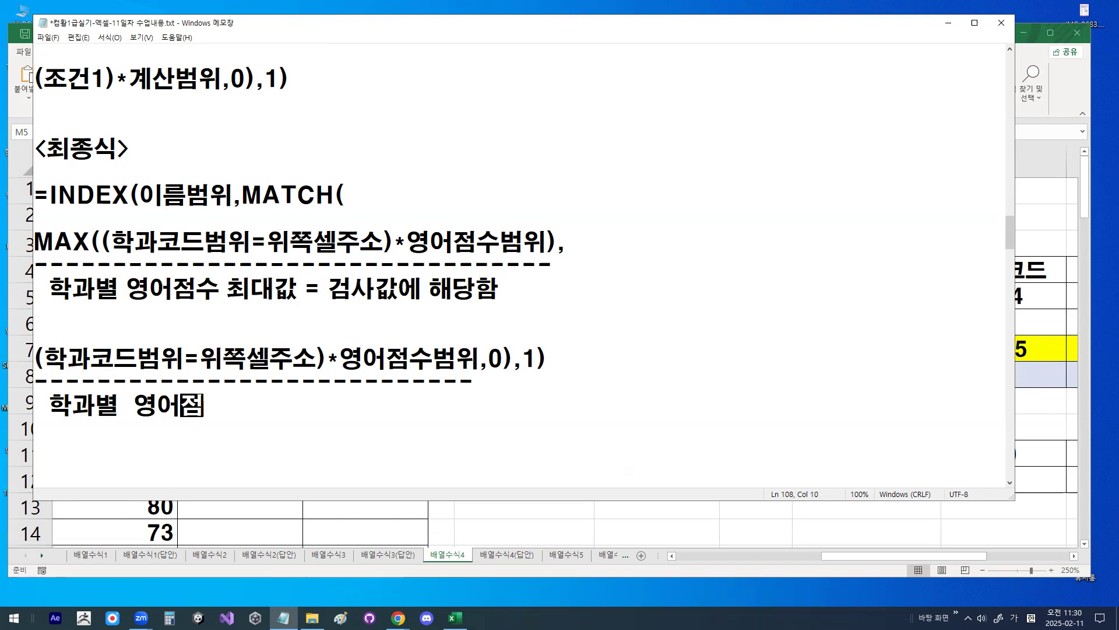
type("수범위")
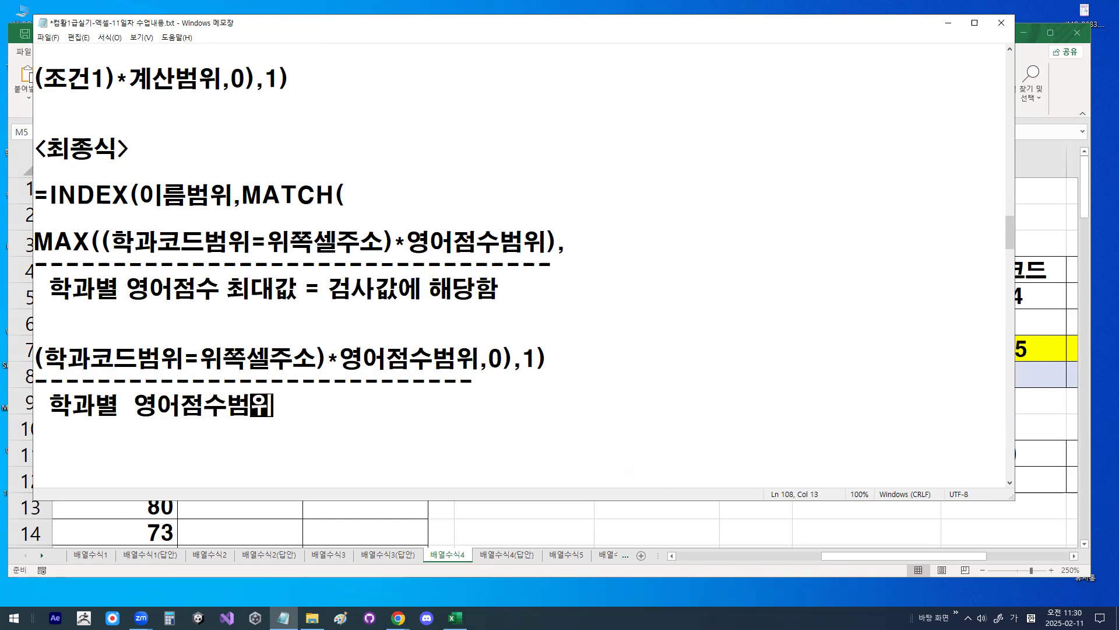
type("   = ㅈ조건")
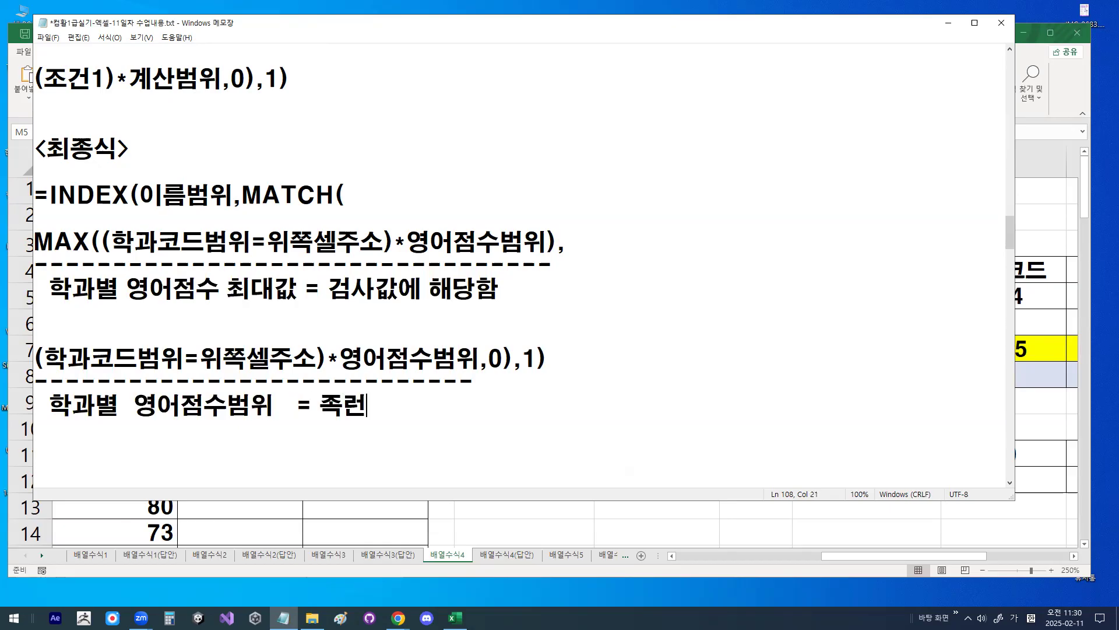
type("을 만족")
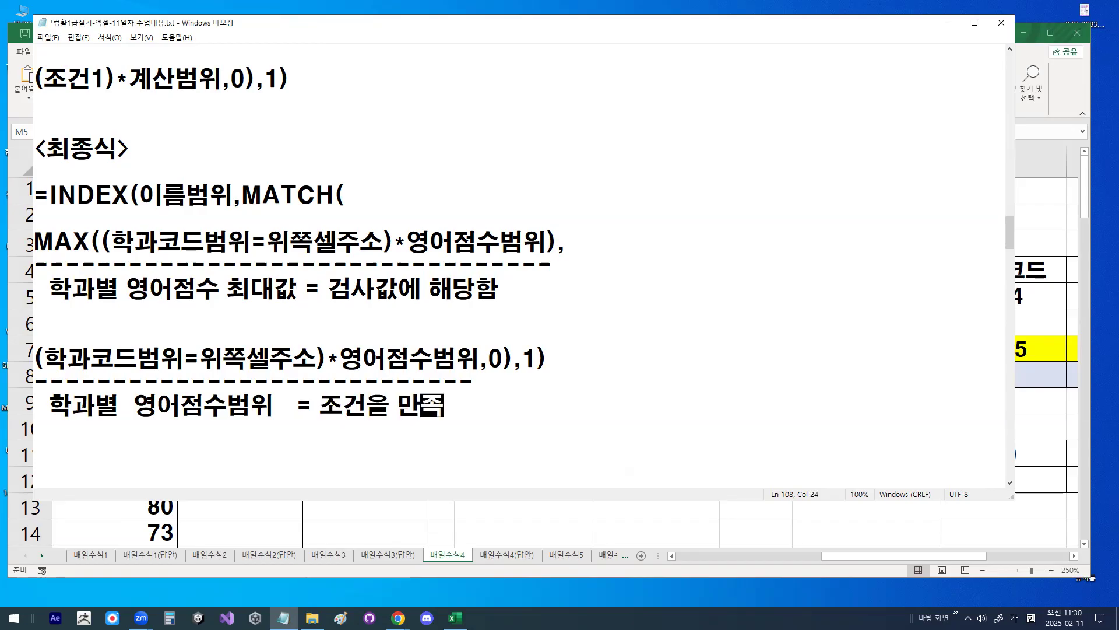
type("하는 검사범위")
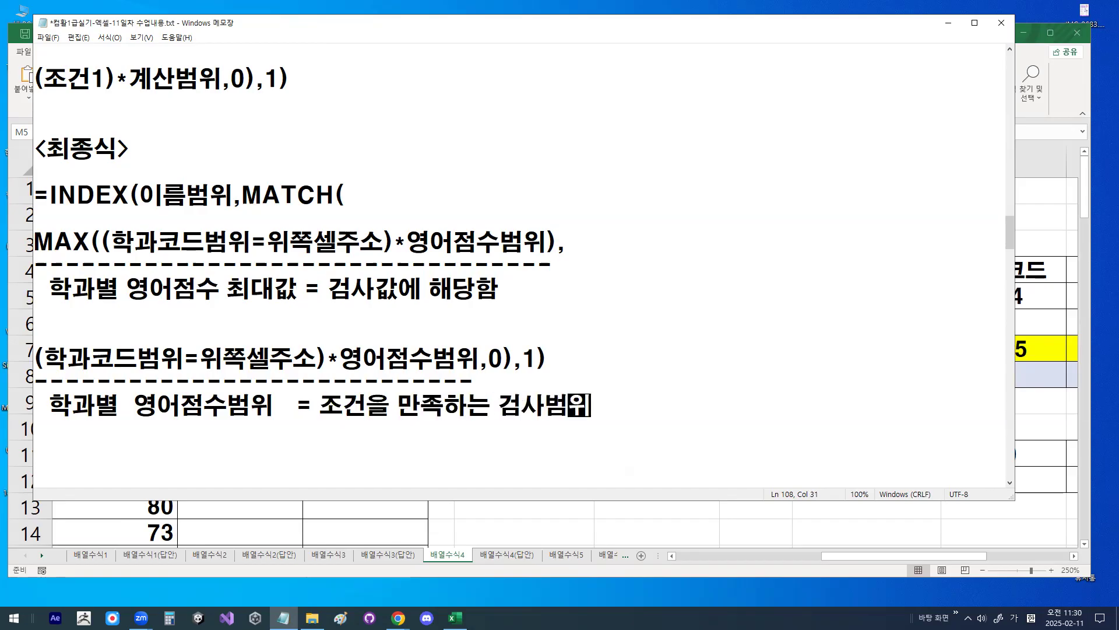
type("에 해당함")
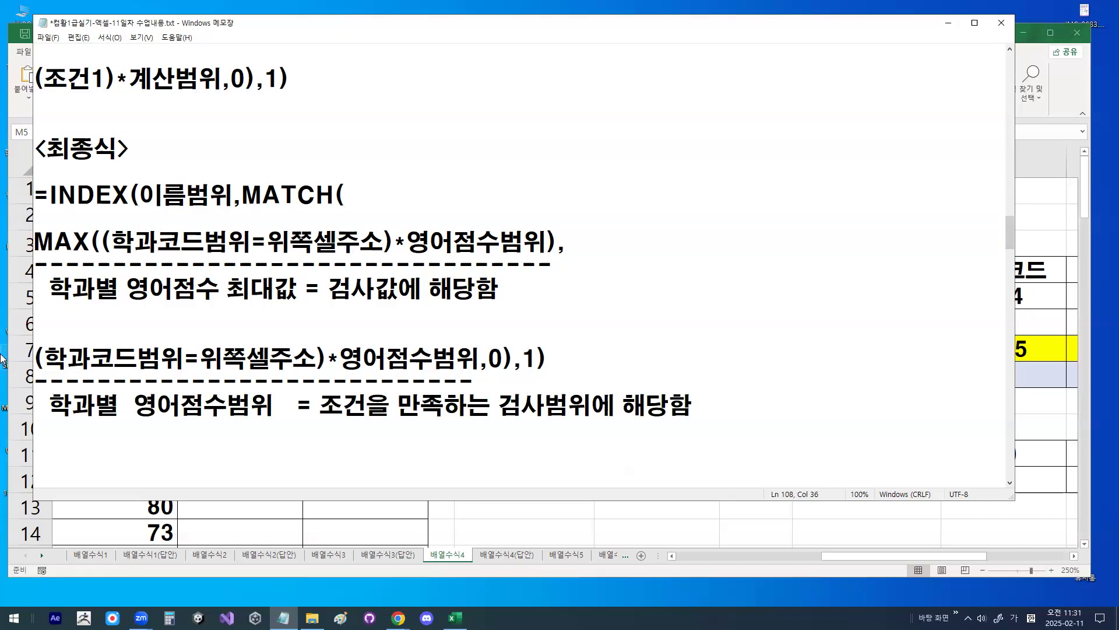
Mark the parenthesis after the 0 and its matching MATCH parenthesis in the <최종식> formula, and clear the ink
double_click(493, 357)
left_click(506, 361)
key("ctrl+2")
mouse_move(497, 331)
left_mouse_down()
mouse_move(506, 368)
mouse_move(486, 401)
left_mouse_up()
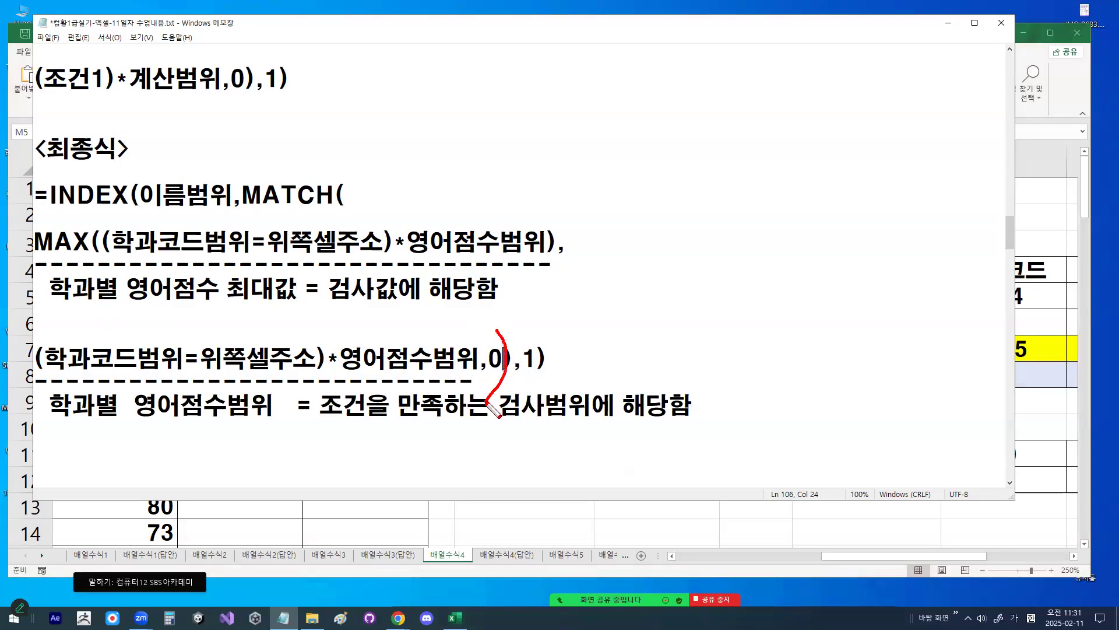
mouse_move(353, 169)
left_mouse_down()
mouse_move(340, 202)
mouse_move(349, 236)
left_mouse_up()
mouse_move(420, 366)
left_mouse_down()
mouse_move(335, 393)
mouse_move(178, 245)
mouse_move(363, 257)
mouse_move(359, 386)
left_mouse_up()
left_click_drag(529, 326, 569, 289)
key("Escape")
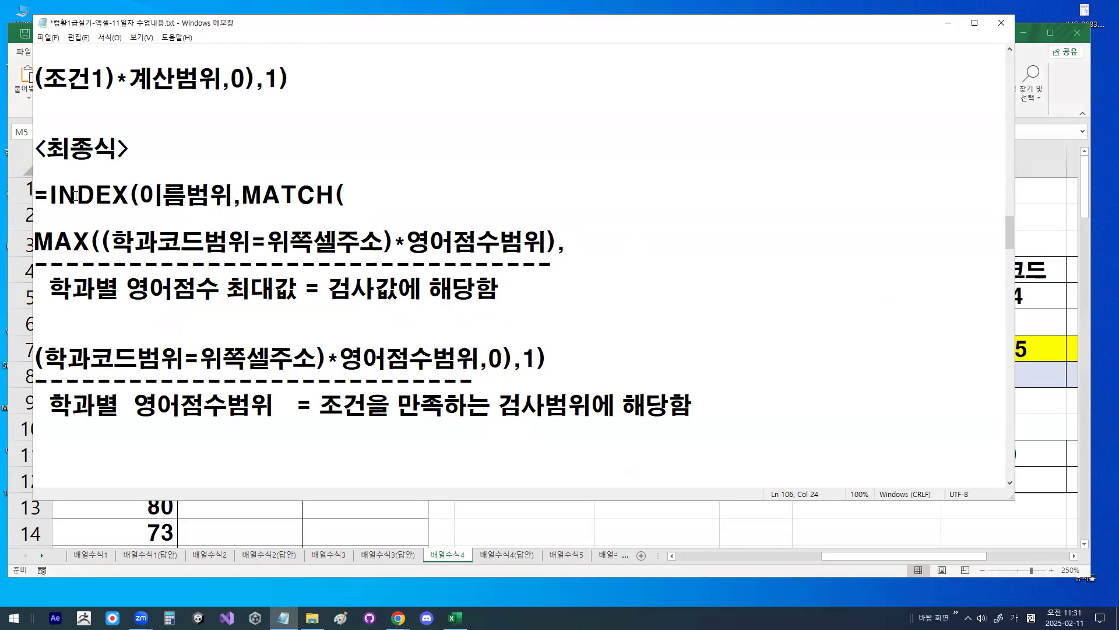
Review the INDEX, MATCH and MAX parts of the general formula under 배열수식에서 사용하는 공식 and return to <최종식>
scroll(120, 245, "up", 10)
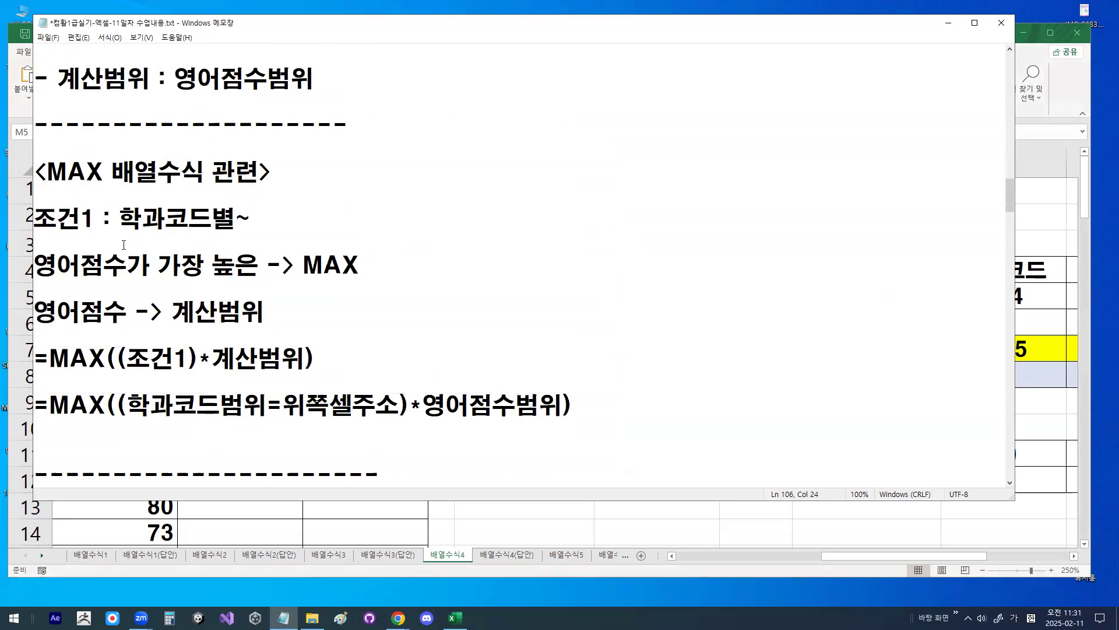
left_click_drag(50, 271, 368, 312)
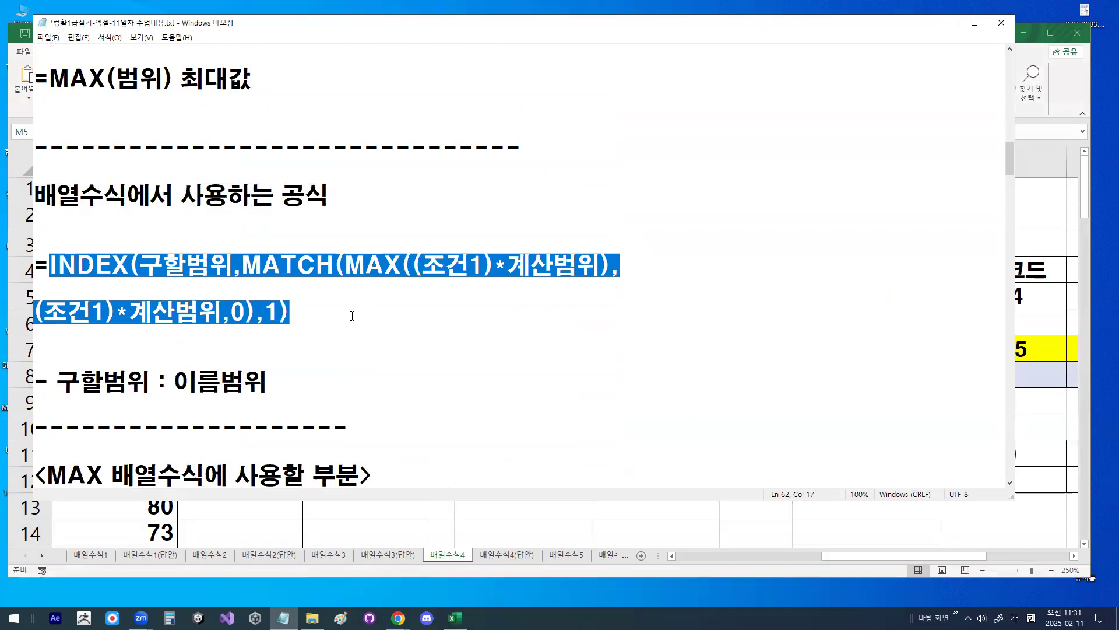
left_click(348, 257)
left_click_drag(62, 266, 113, 266)
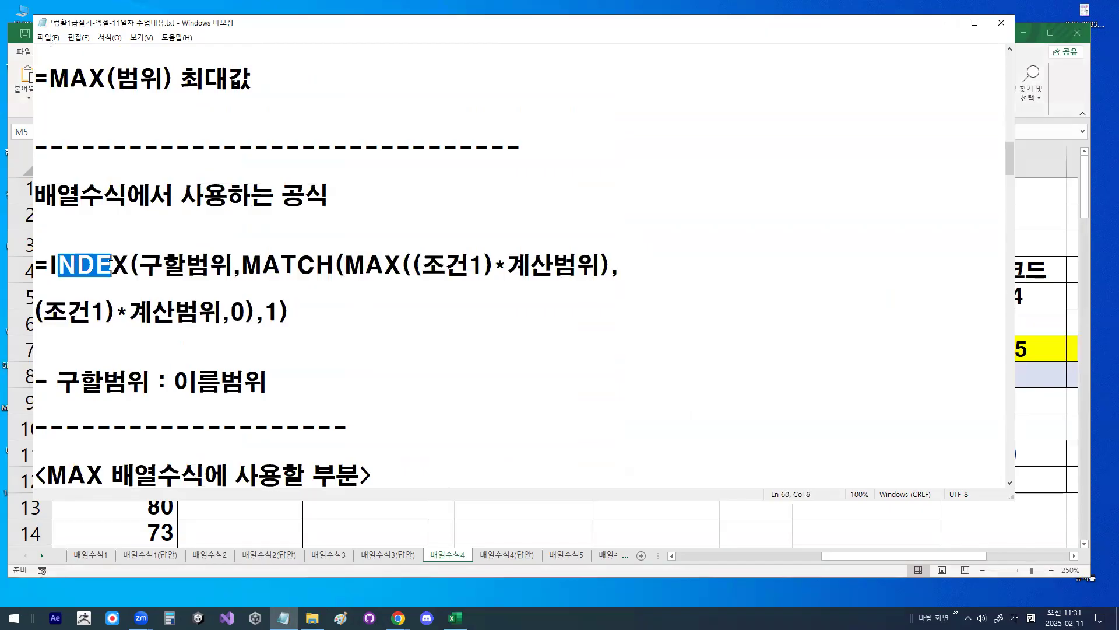
left_click_drag(242, 266, 411, 267)
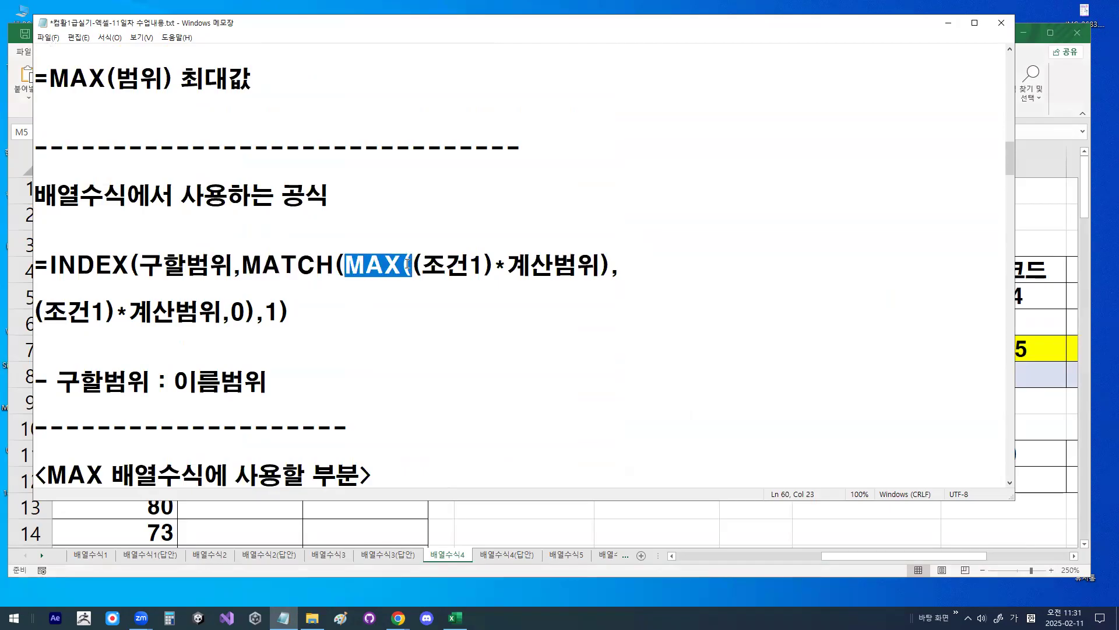
scroll(406, 263, "down", 5)
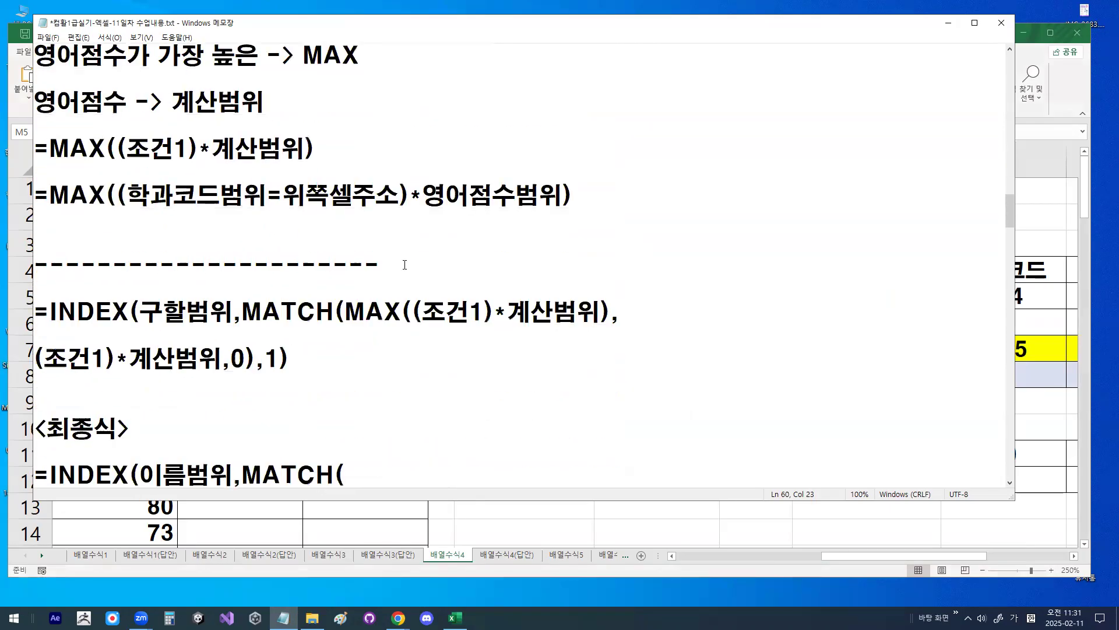
scroll(405, 265, "down", 2)
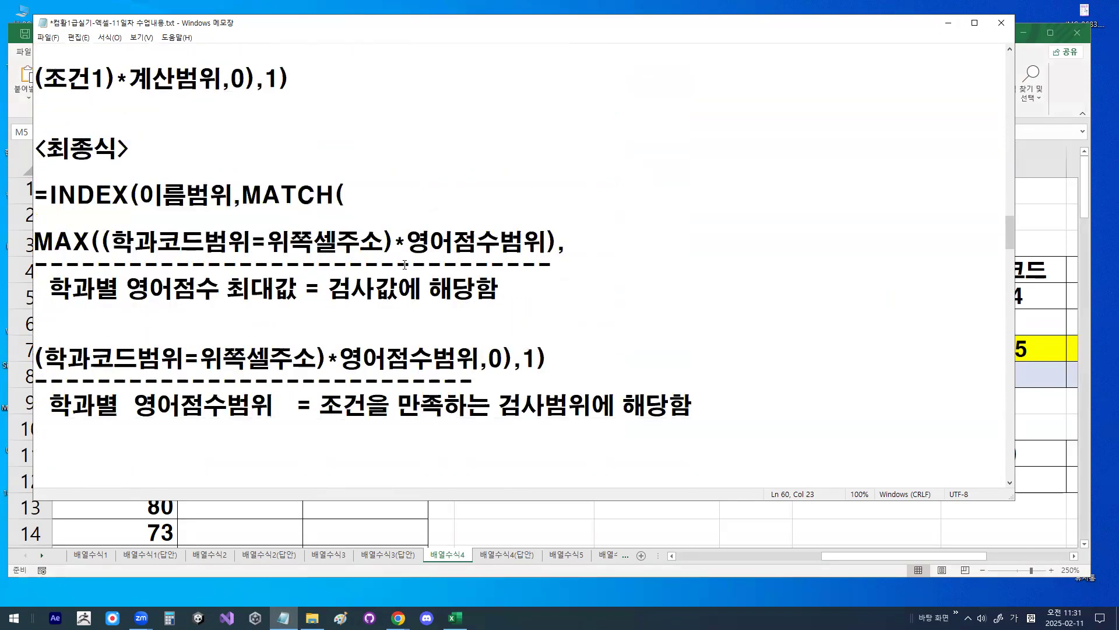
Clear the ink from the <최종식> notes and switch back to the 배열수식4 worksheet in Excel
mouse_move(623, 83)
left_mouse_down()
mouse_move(707, 552)
mouse_move(679, 521)
left_mouse_up()
key("Escape")
left_click(948, 23)
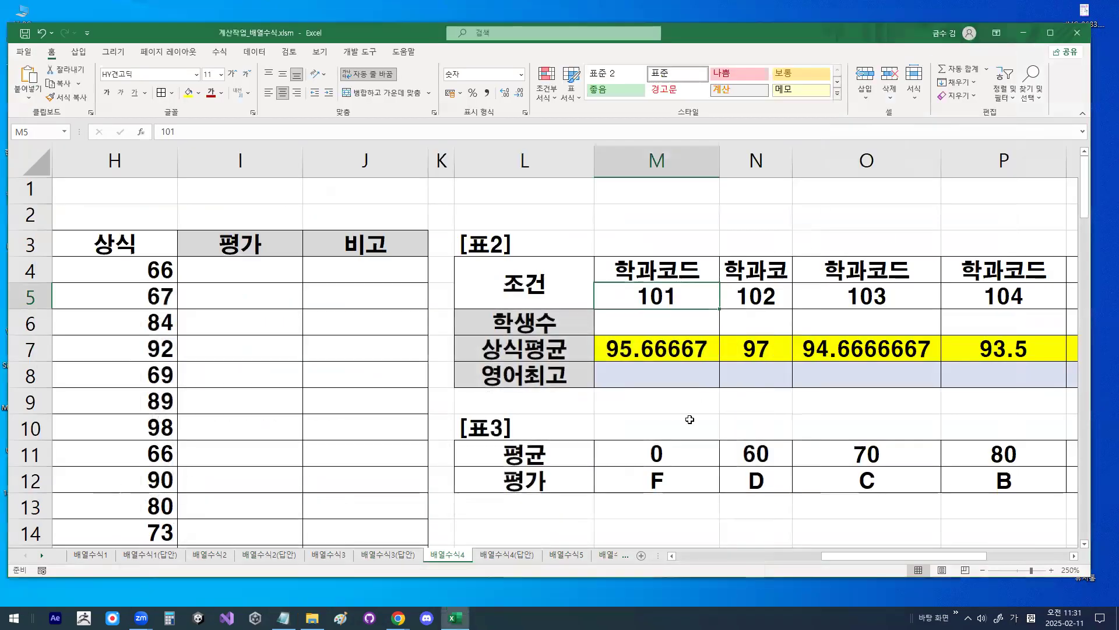
Start an INDEX formula in cell M8 of the 영어최고 row, using English input for the function name
left_click(679, 374)
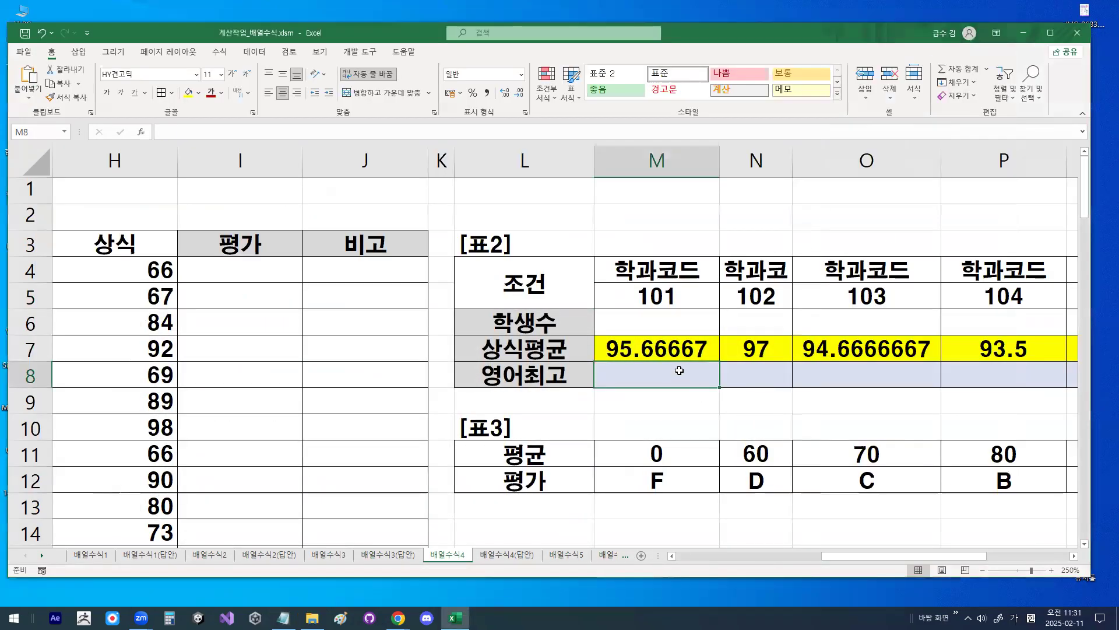
type("=")
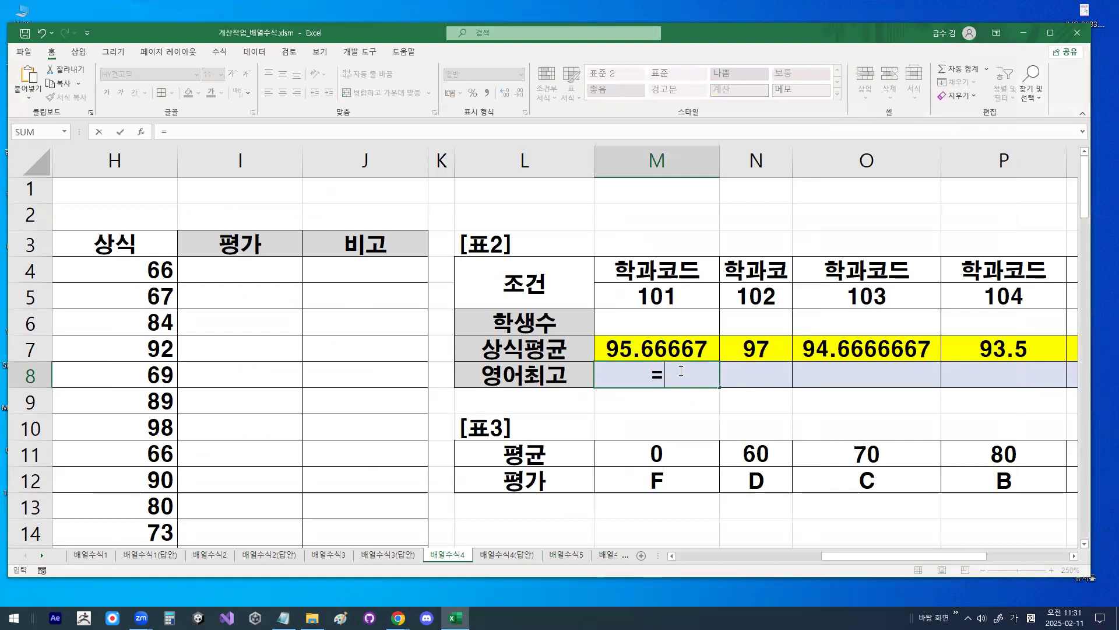
type("ㅑㅜ")
key("BackSpace")
key("BackSpace")
key("Hangul")
type("INDEX(")
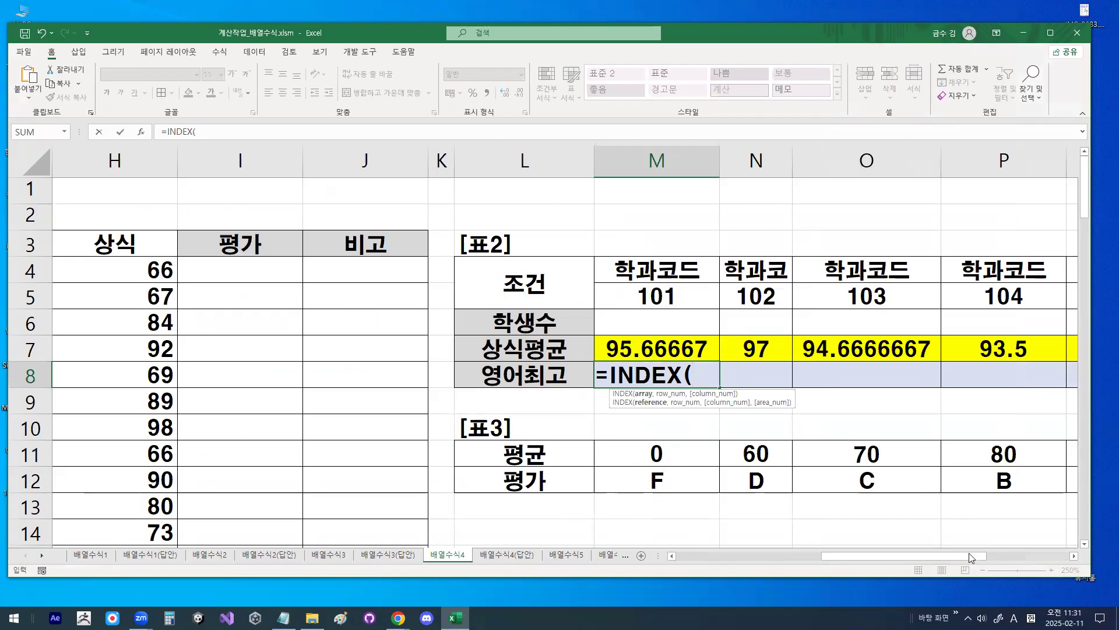
Use the 이름 range $C$4:$C$28 as an absolute reference for the INDEX array and continue to the row argument
left_click_drag(938, 556, 740, 574)
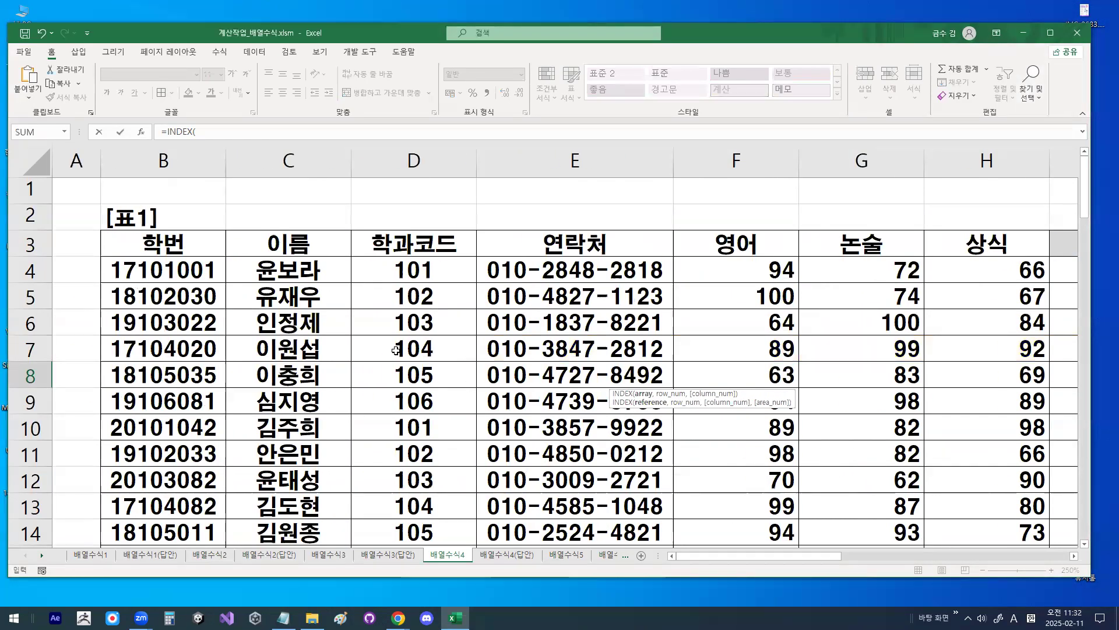
left_click_drag(293, 267, 309, 511)
key("F4")
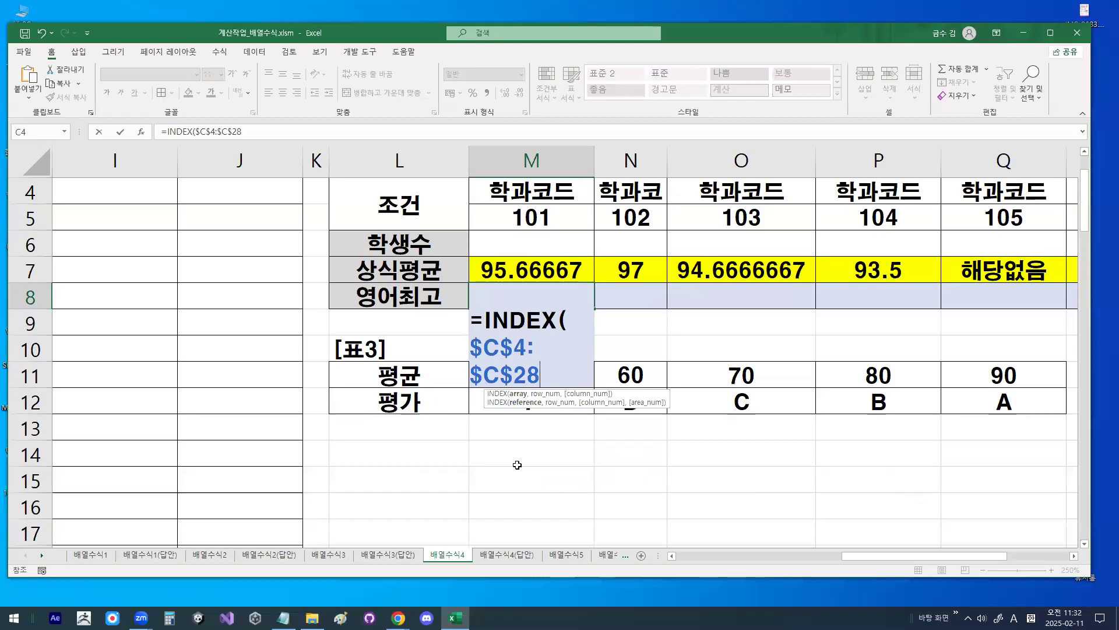
type(",")
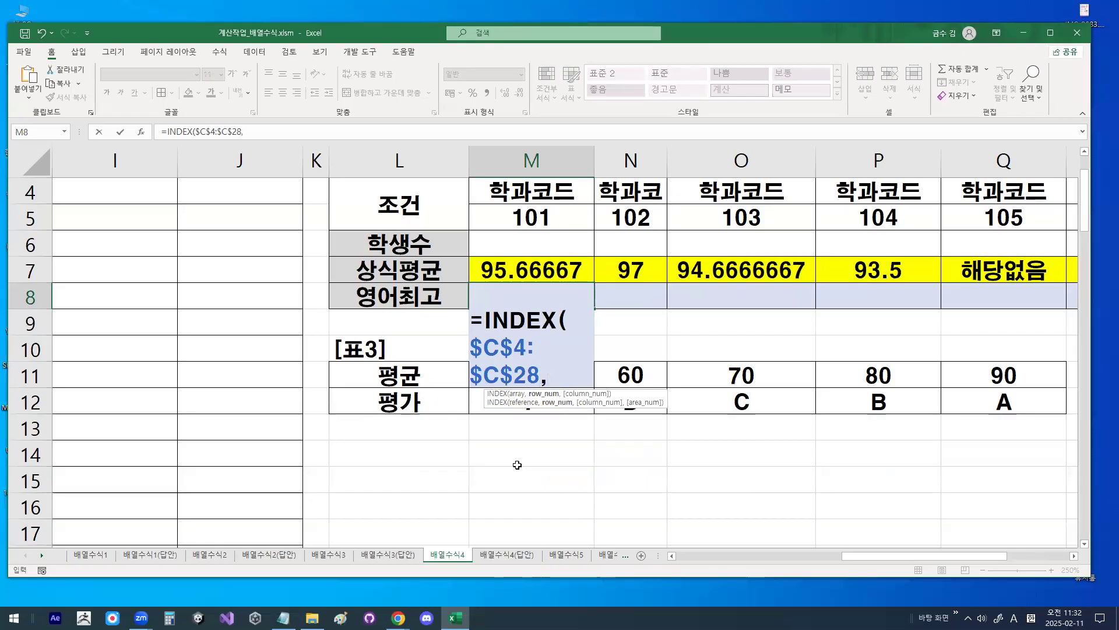
Nest MATCH( as the INDEX row argument and open MAX(( as the MATCH lookup value
type("MA")
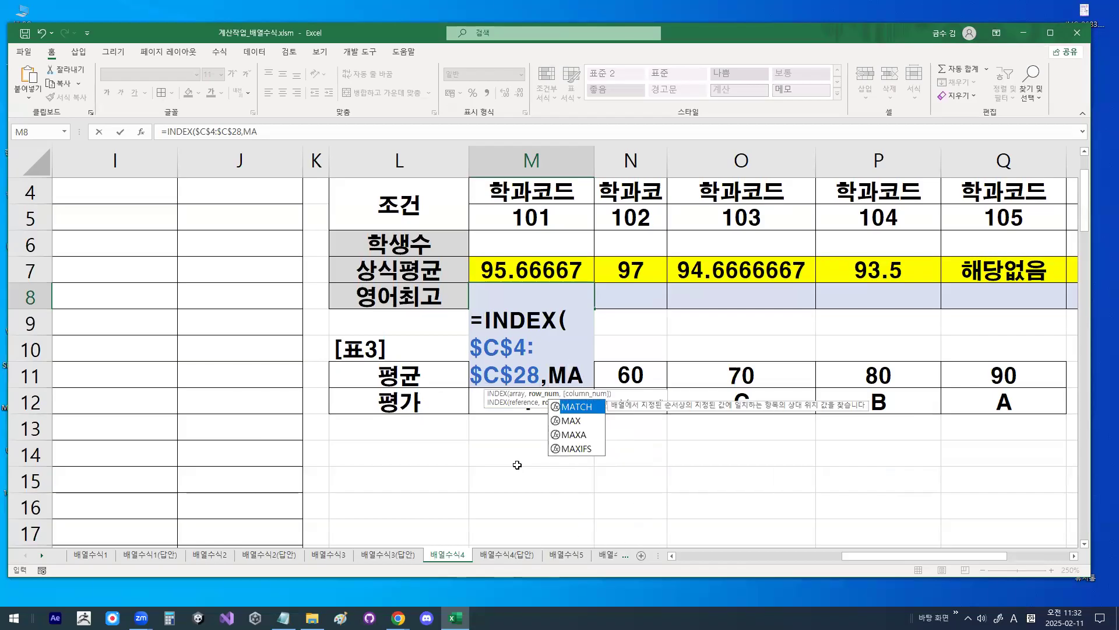
type("TC")
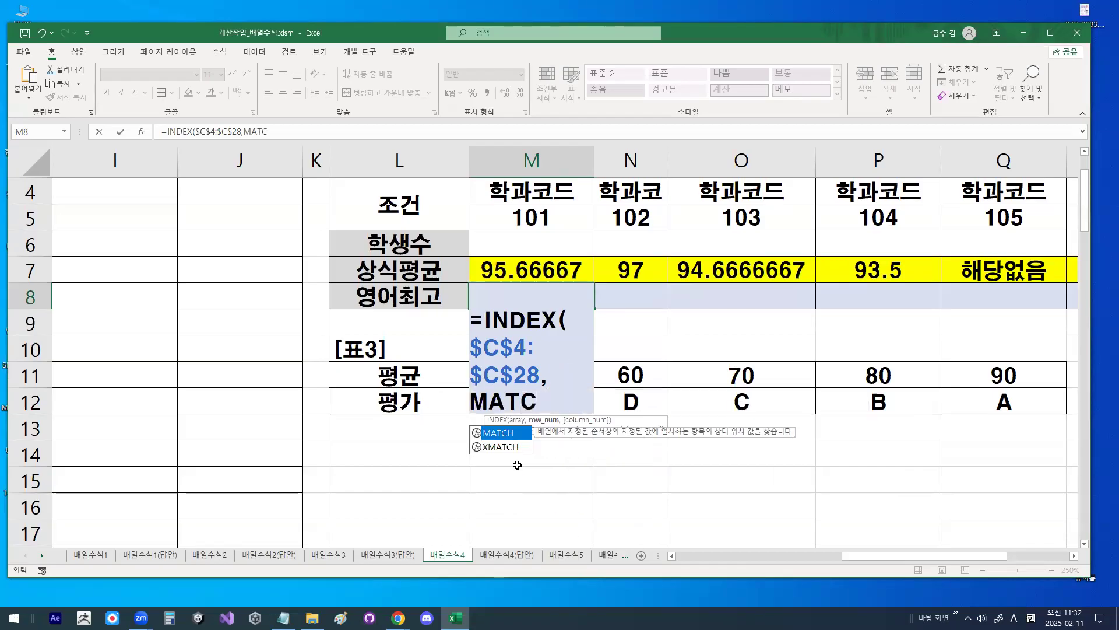
type("H9")
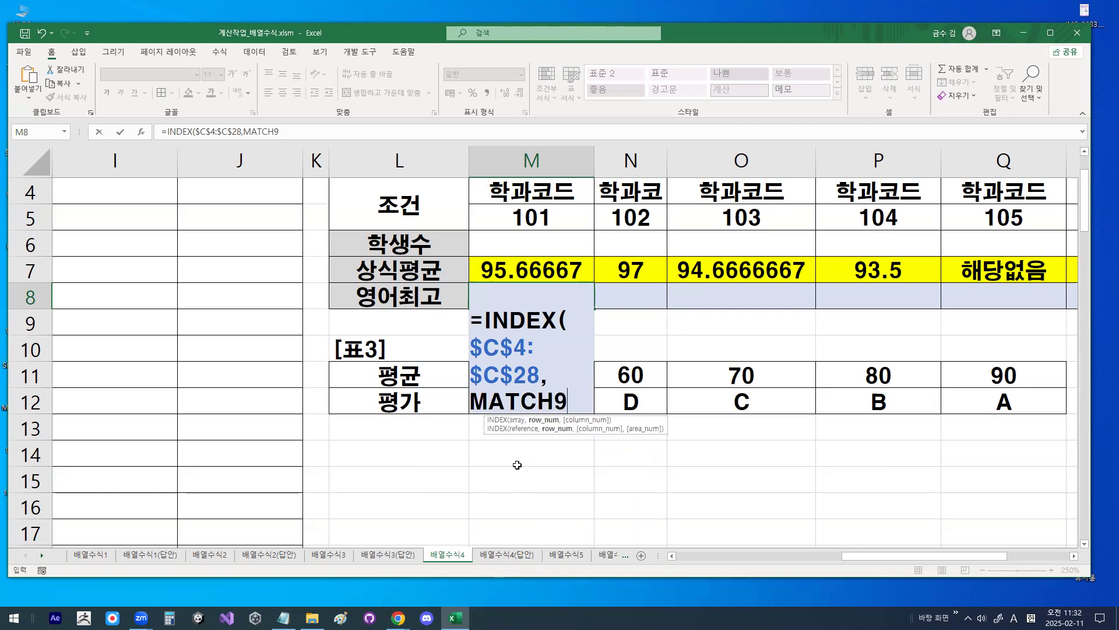
key("BackSpace")
type("(")
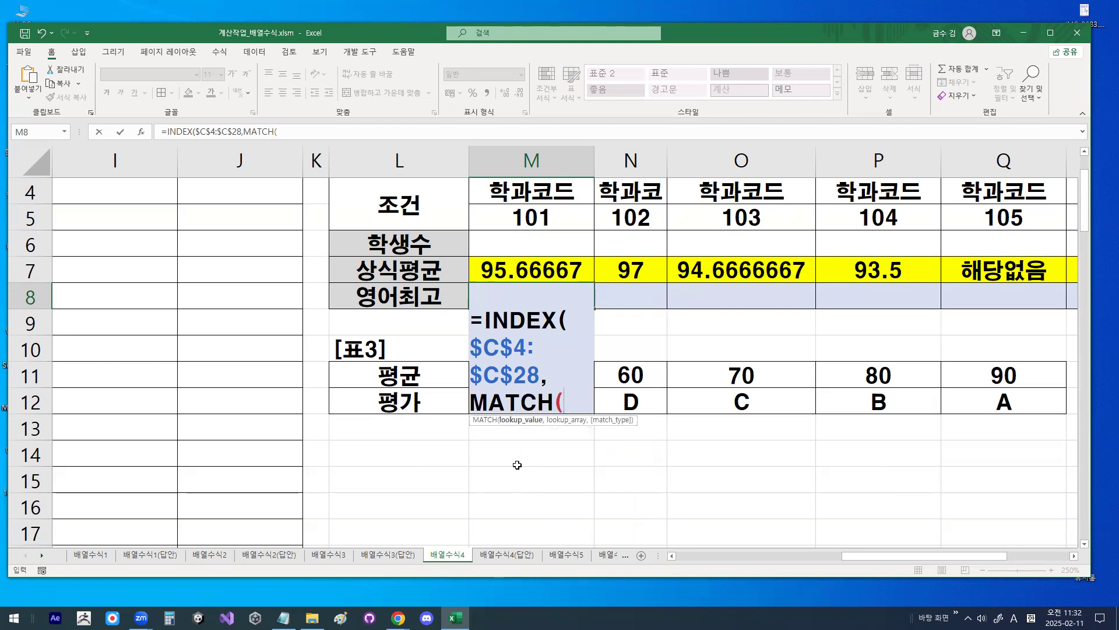
type("MAX")
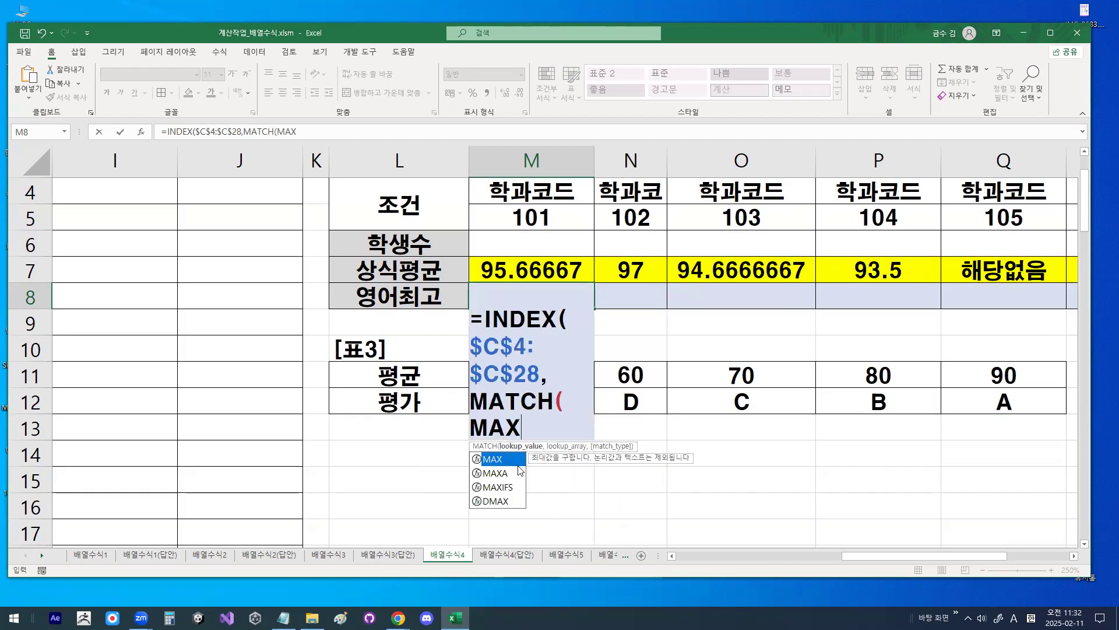
type("99")
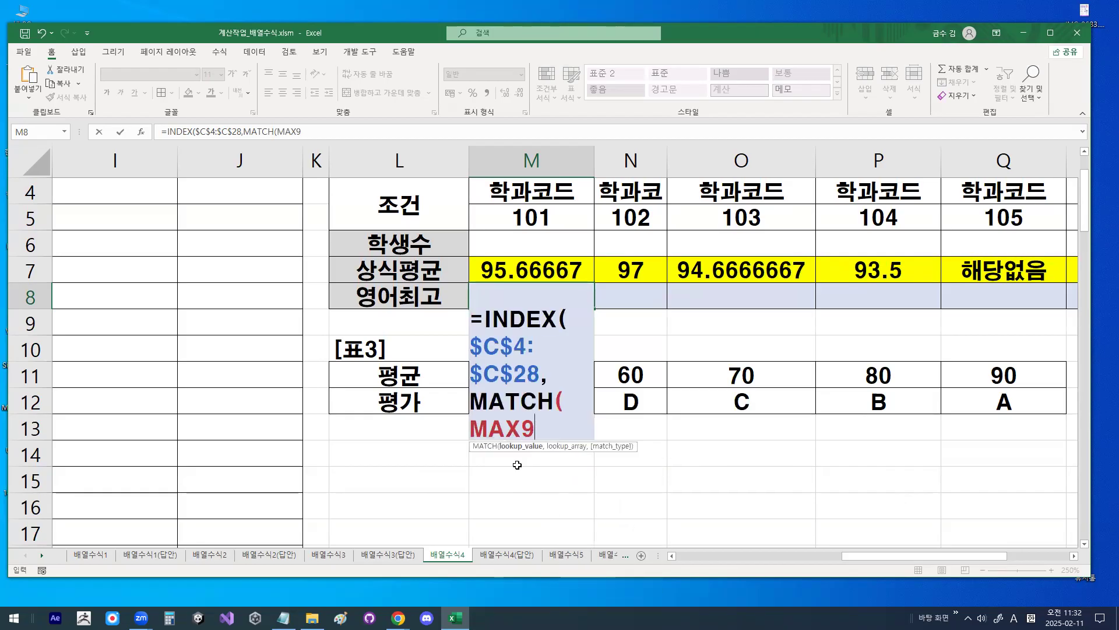
key("BackSpace")
key("BackSpace")
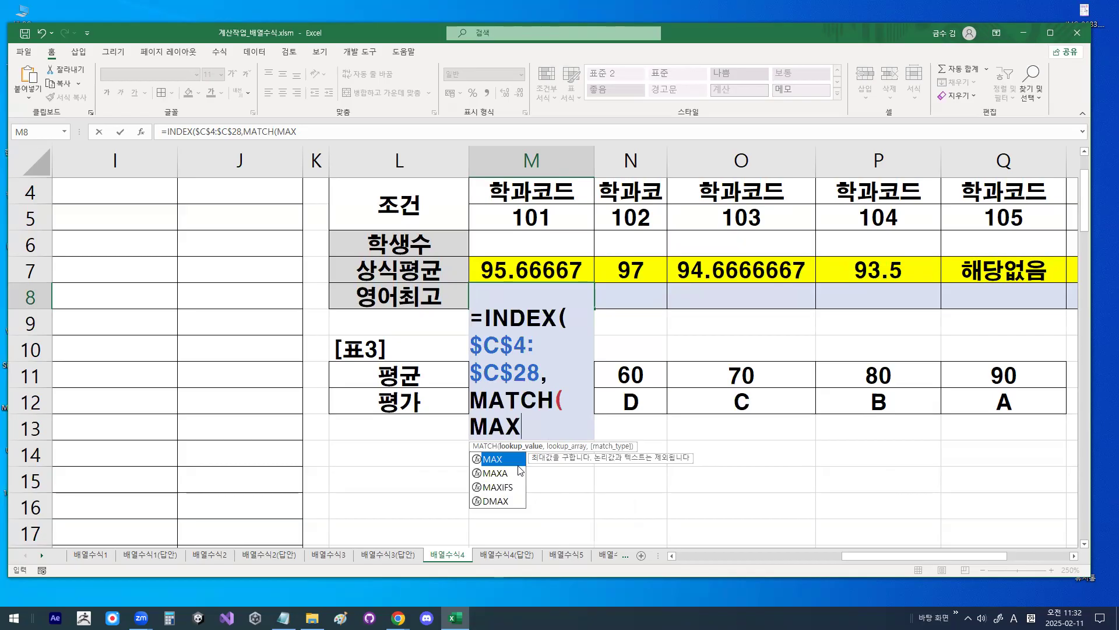
type("((")
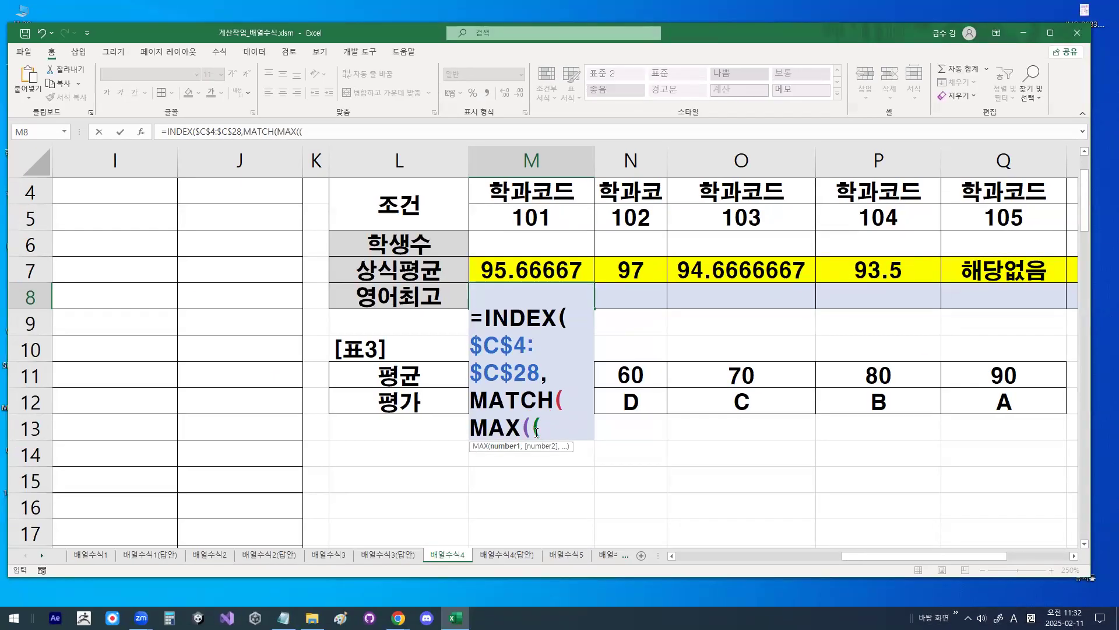
Zoom in on the unfinished M8 formula, draw an ink mark and clear it
left_click(552, 428)
key("ctrl+1")
mouse_move(565, 216)
left_mouse_down()
mouse_move(528, 204)
mouse_move(569, 222)
mouse_move(606, 150)
left_mouse_up()
key("Escape")
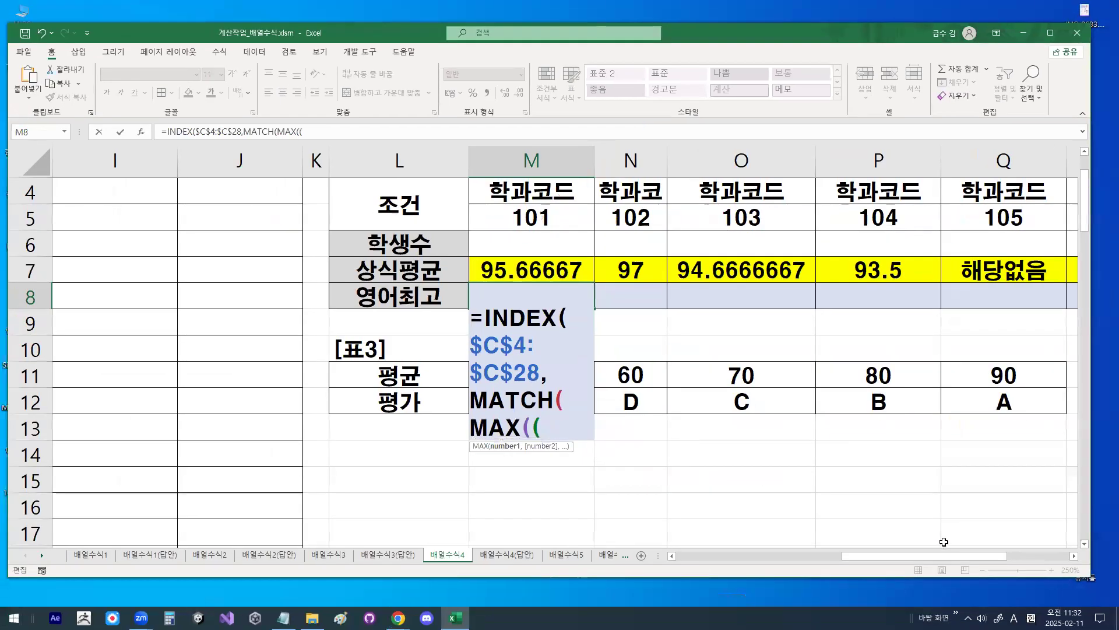
Add the 학과코드 range $D$4:$D$28 as an absolute reference inside the MAX condition
left_click_drag(936, 555, 787, 559)
scroll(681, 516, "up", 1)
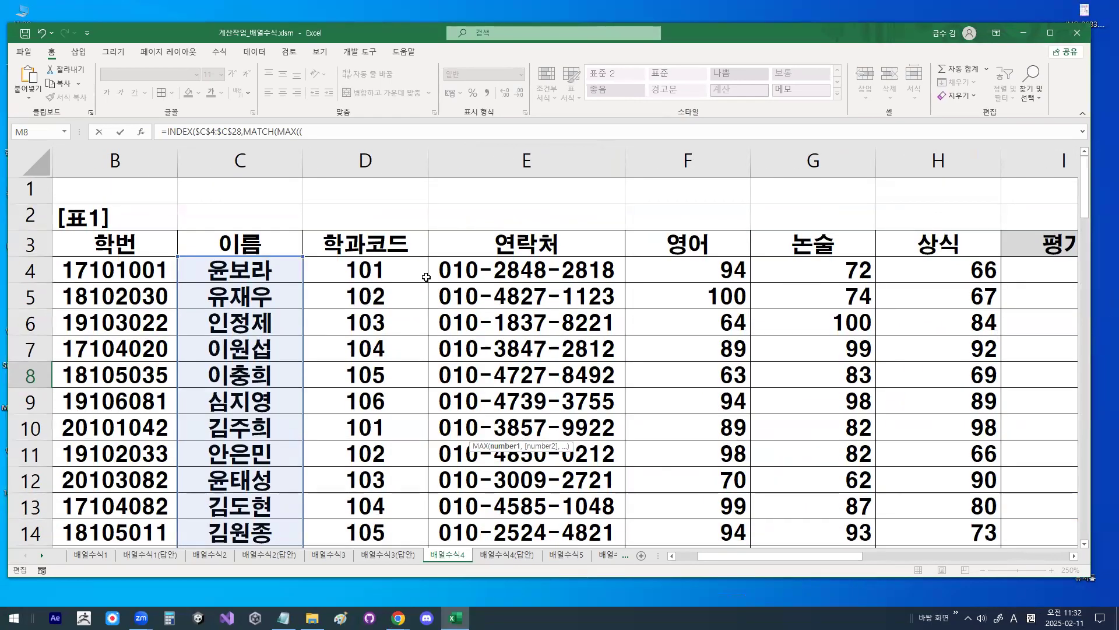
left_click(397, 266)
left_click_drag(397, 266, 377, 502)
key("F4")
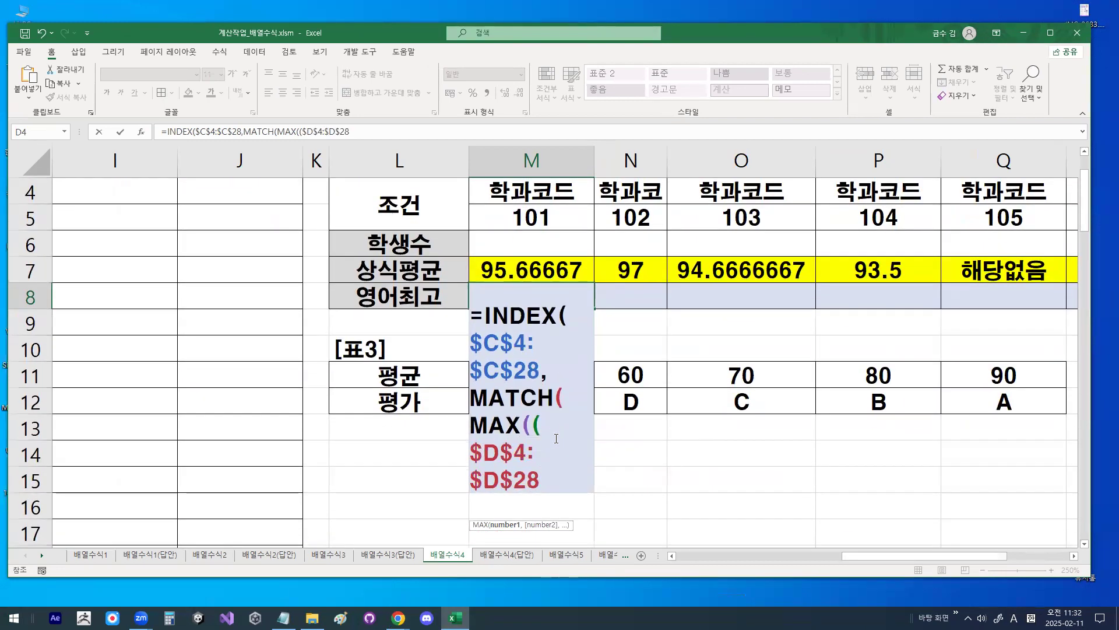
Complete the MAX condition with =M5)* and mark the multiplication sign with ink that is then cleared
scroll(556, 438, "down", 1)
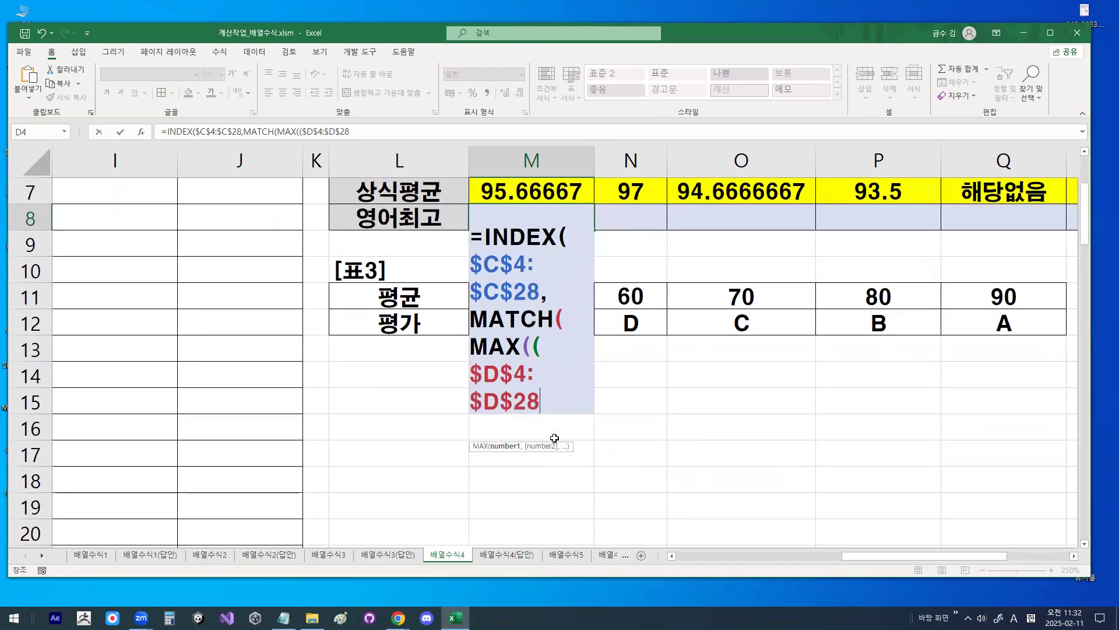
type("=")
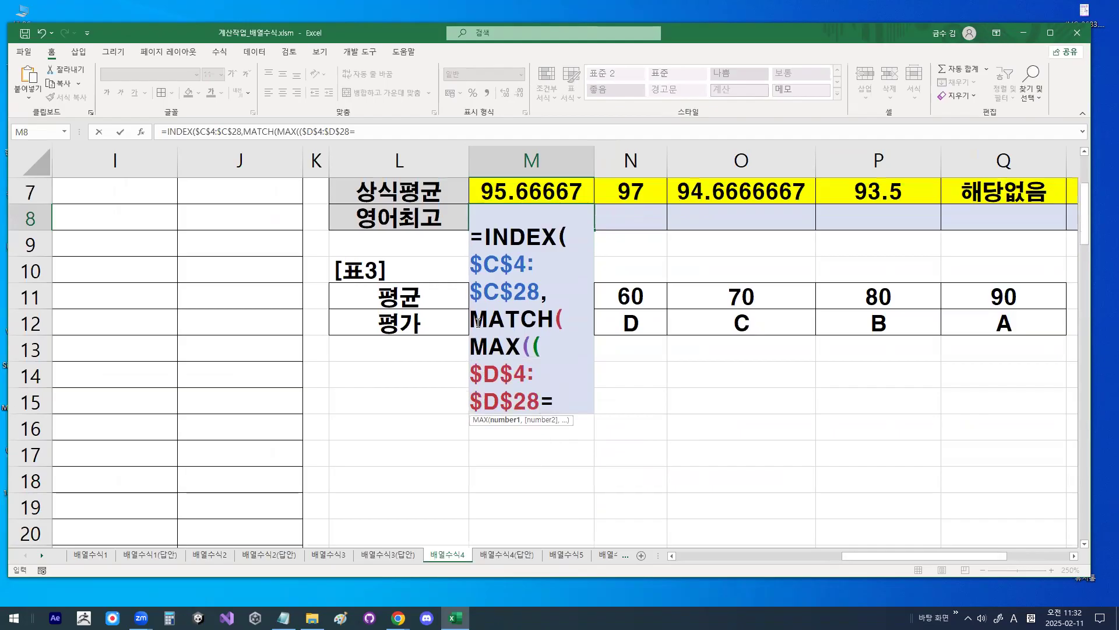
scroll(555, 437, "up", 2)
left_click(523, 287)
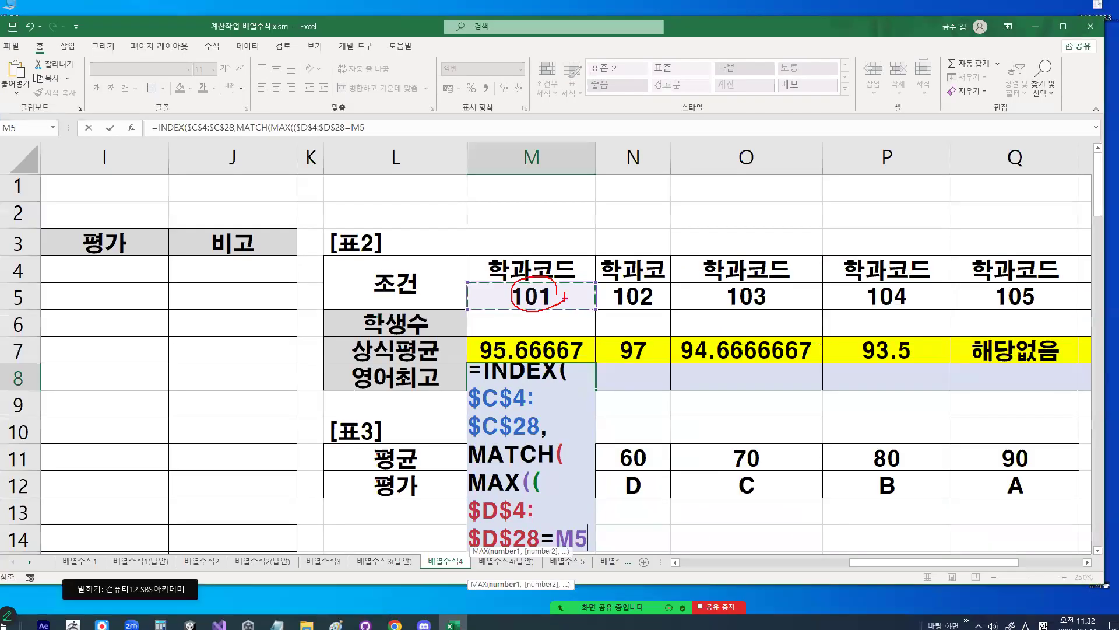
scroll(525, 288, "down", 1)
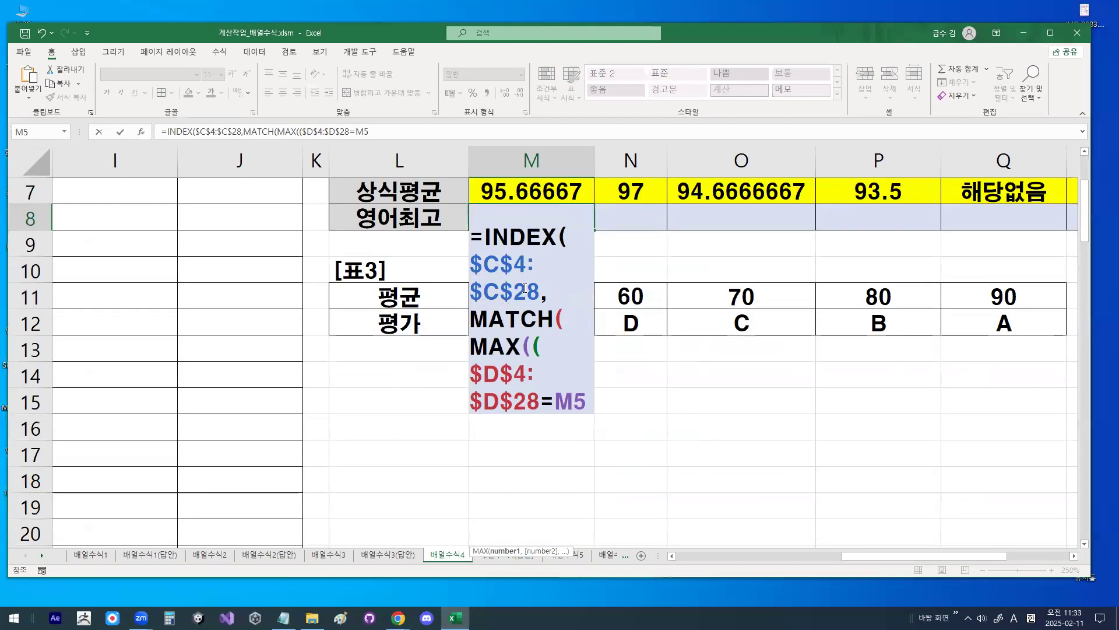
type(")*")
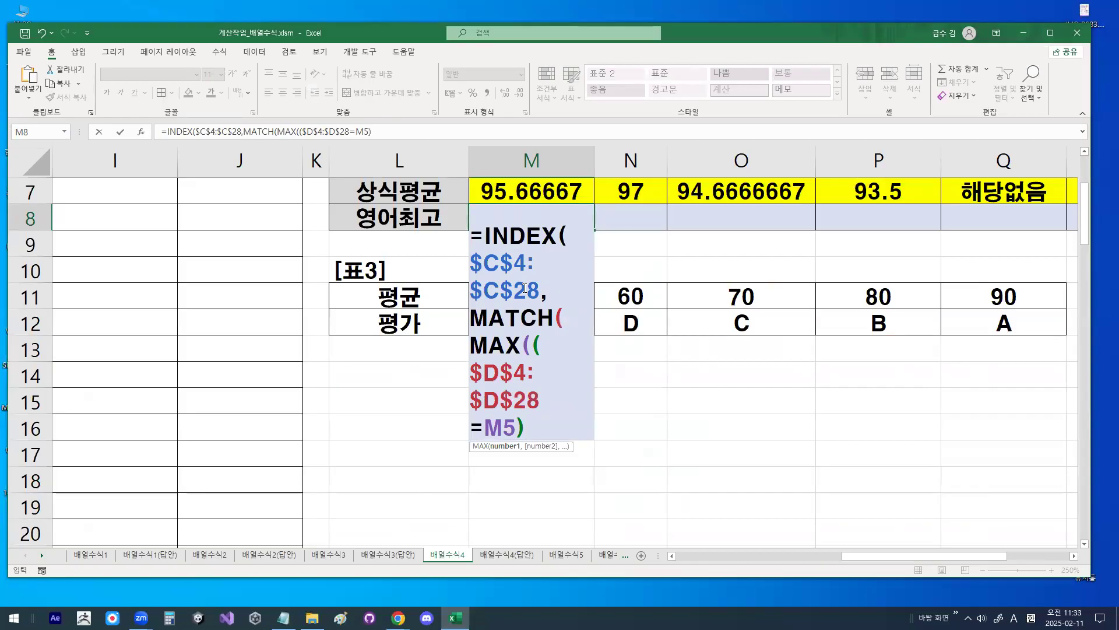
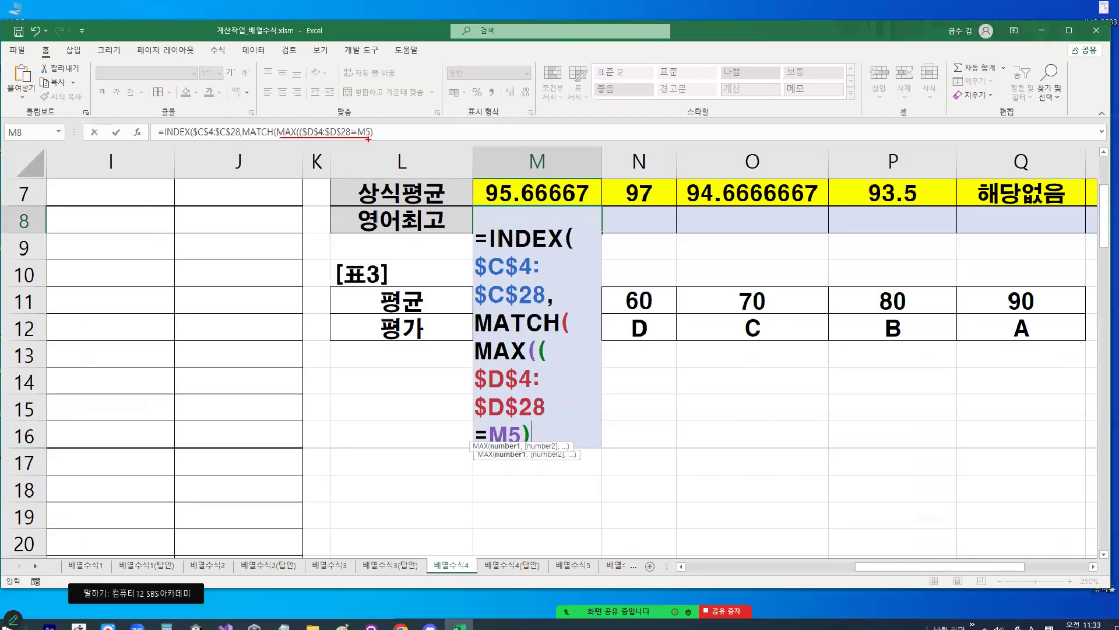
type("*")
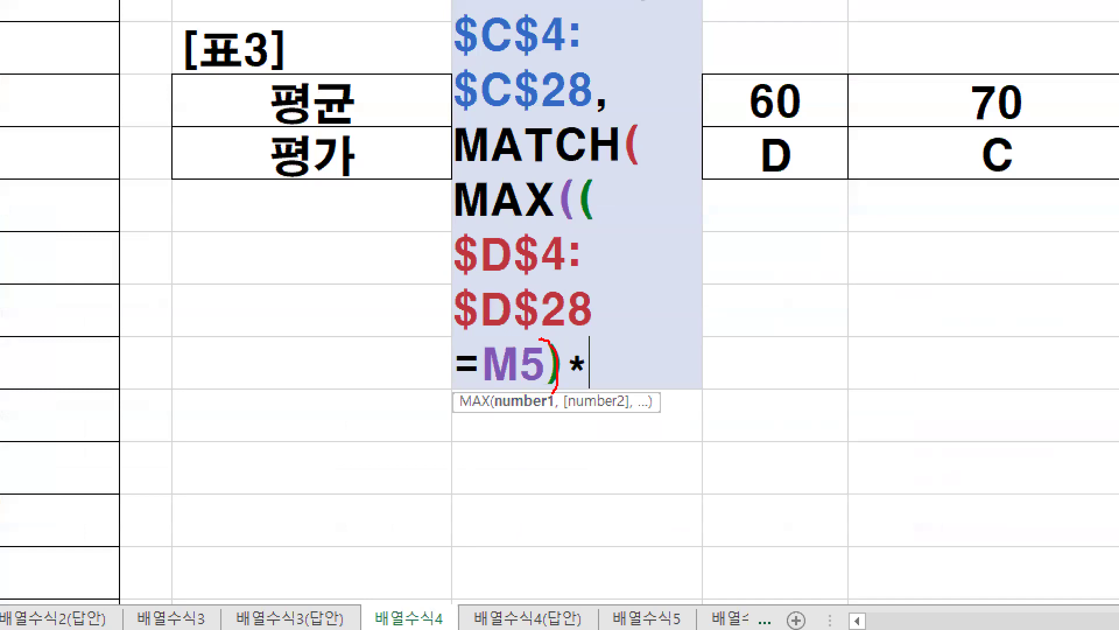
mouse_move(614, 366)
left_mouse_down()
mouse_move(587, 342)
mouse_move(604, 377)
left_mouse_up()
key("Escape")
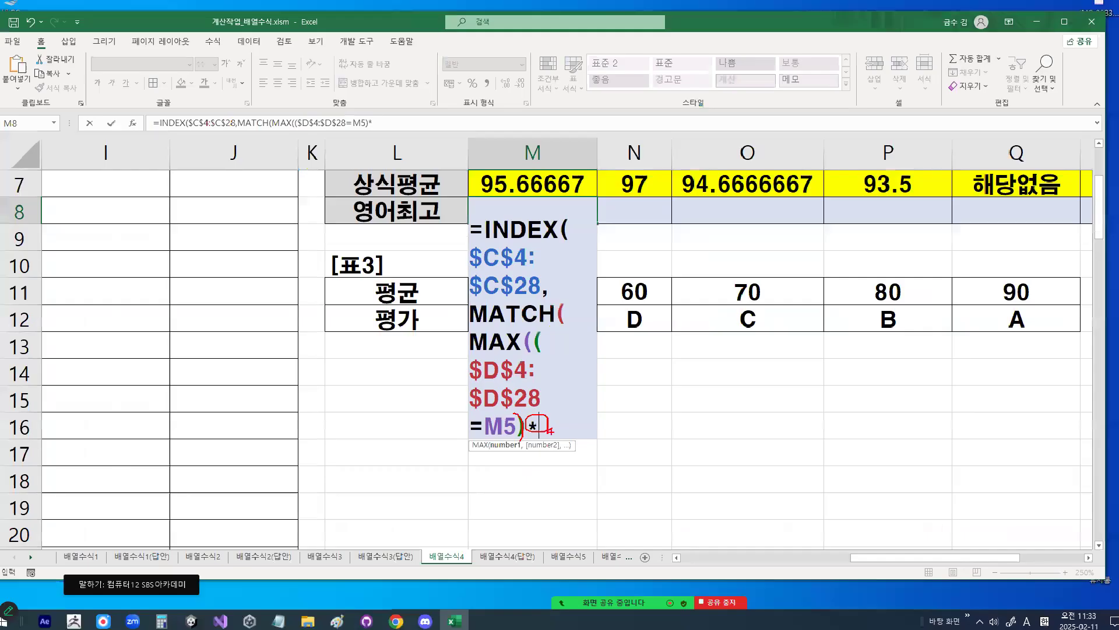
Multiply the condition by the absolute 영어 range $F$4:$F$28, circle that range temporarily, and close the MAX parenthesis
left_click_drag(884, 556, 767, 550)
scroll(767, 551, "up", 2)
left_click_drag(437, 218, 478, 507)
key("F4")
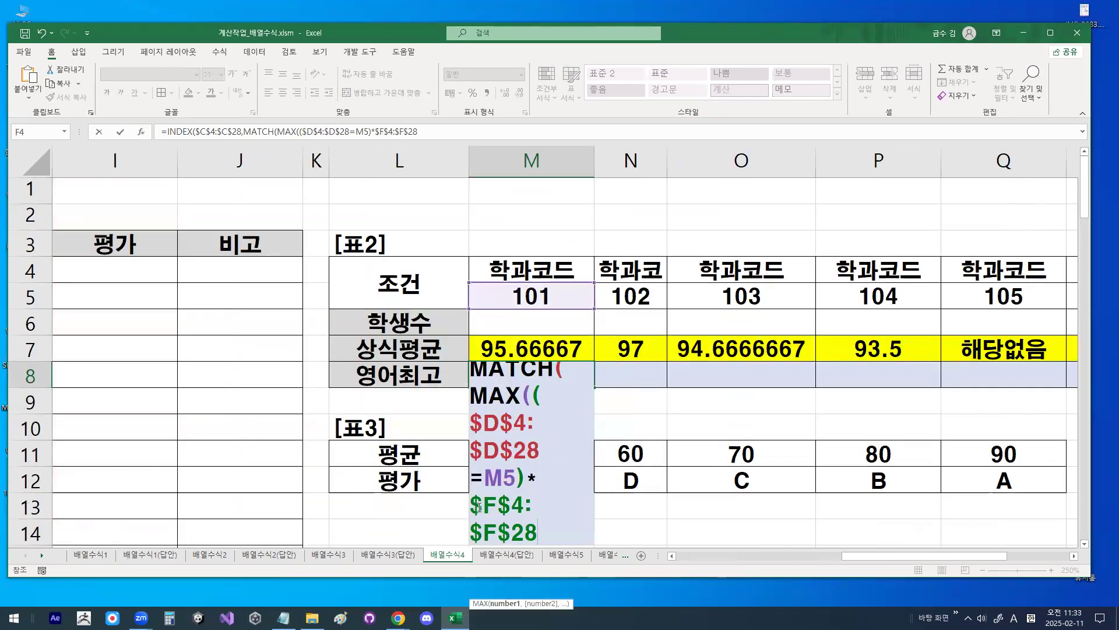
scroll(568, 353, "down", 3)
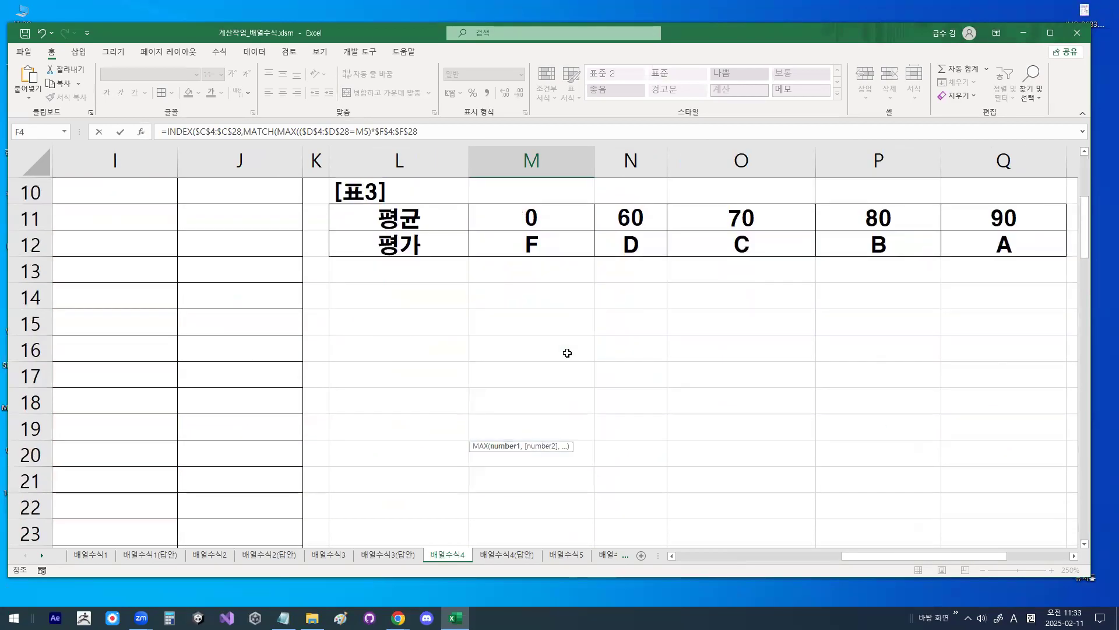
scroll(567, 353, "up", 1)
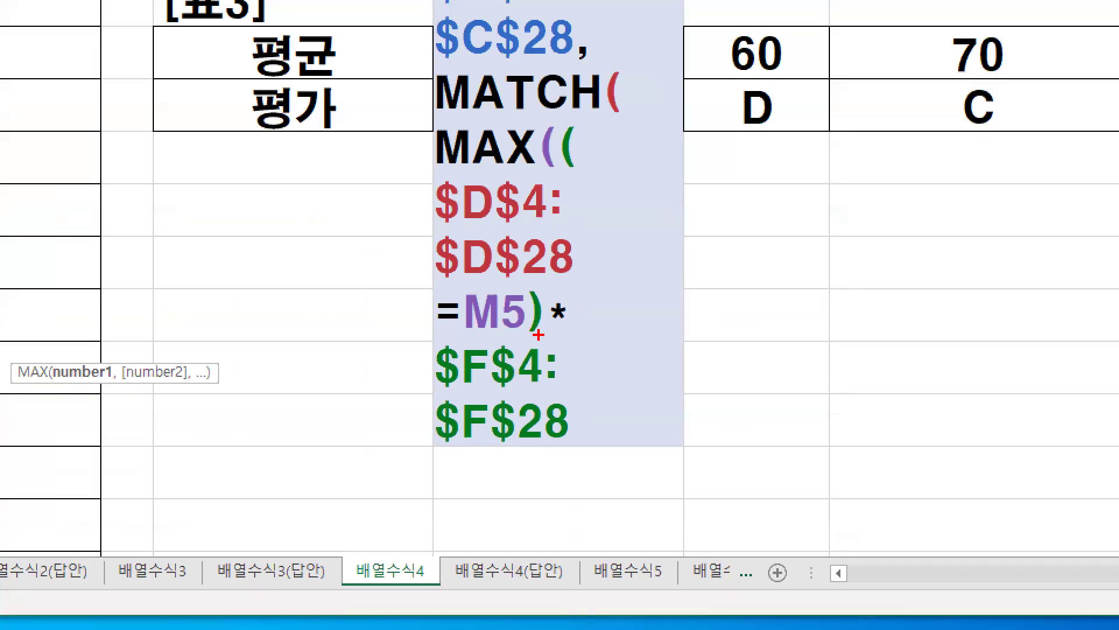
mouse_move(584, 417)
left_mouse_down()
mouse_move(422, 408)
mouse_move(539, 343)
mouse_move(583, 432)
left_mouse_up()
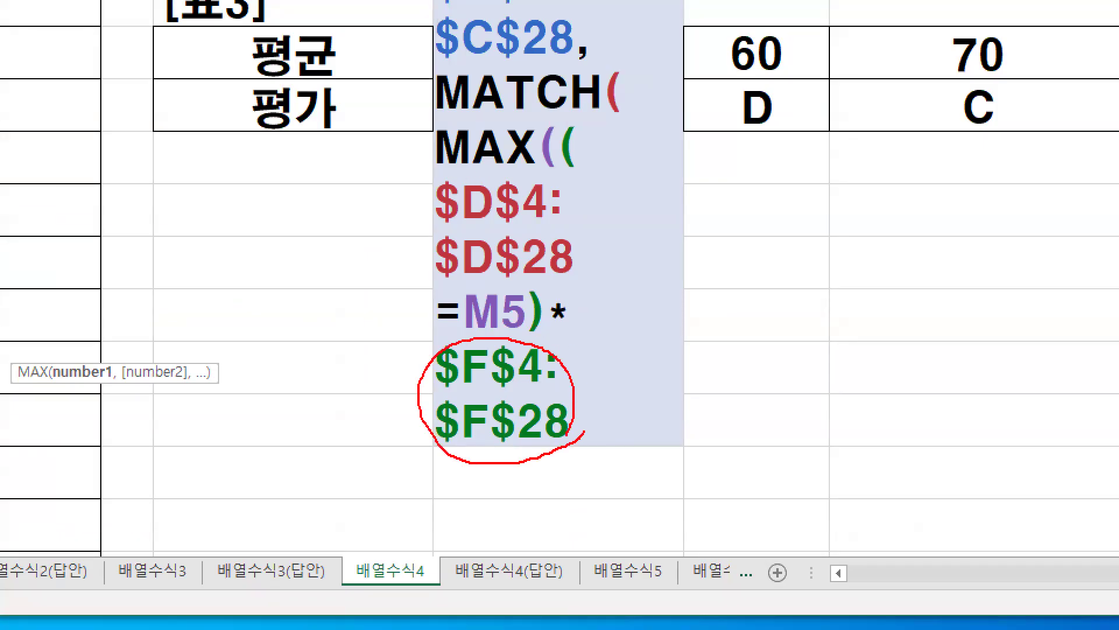
key("Escape")
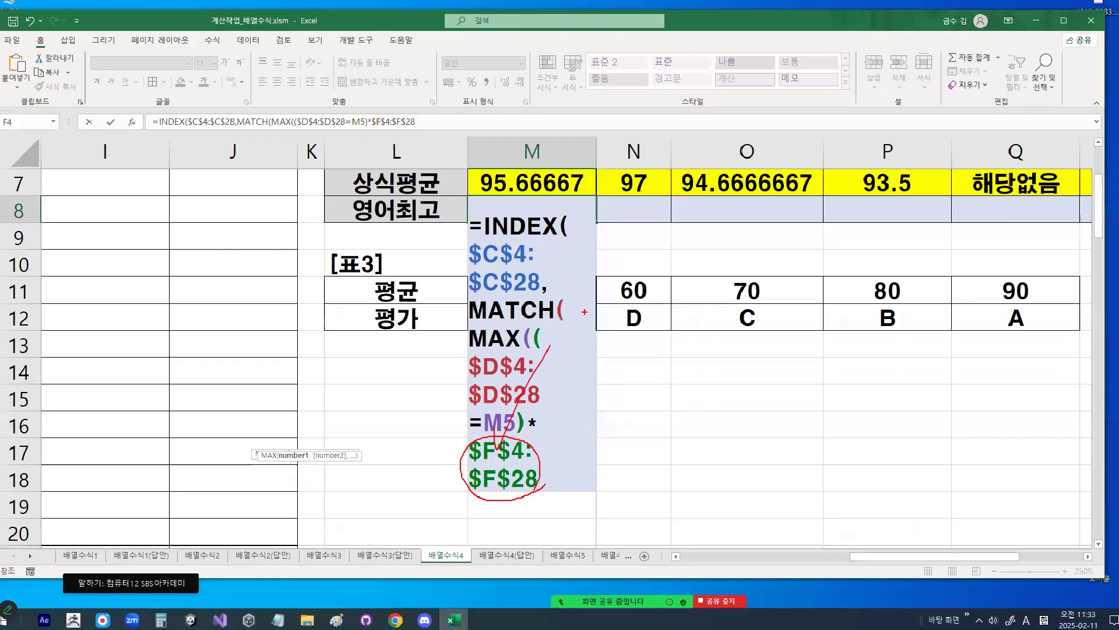
type(")")
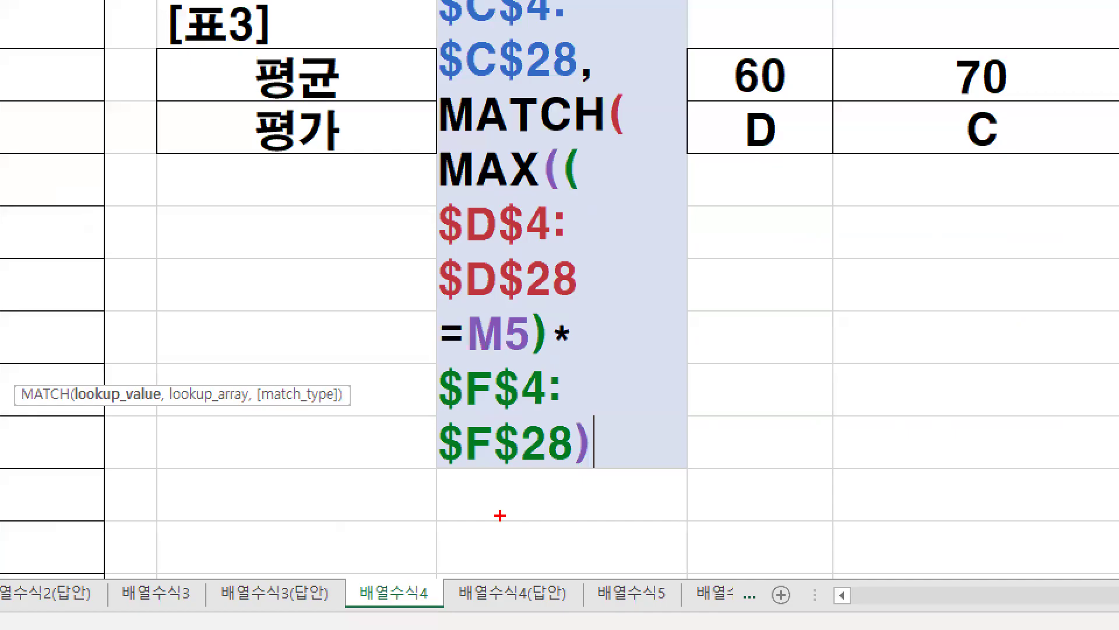
Circle the ranges $D$4:$D$28 and $F$4:$F$28 in the M8 formula, and clear the ink
mouse_move(602, 282)
left_mouse_down()
mouse_move(574, 299)
mouse_move(463, 252)
mouse_move(542, 215)
mouse_move(559, 269)
left_mouse_up()
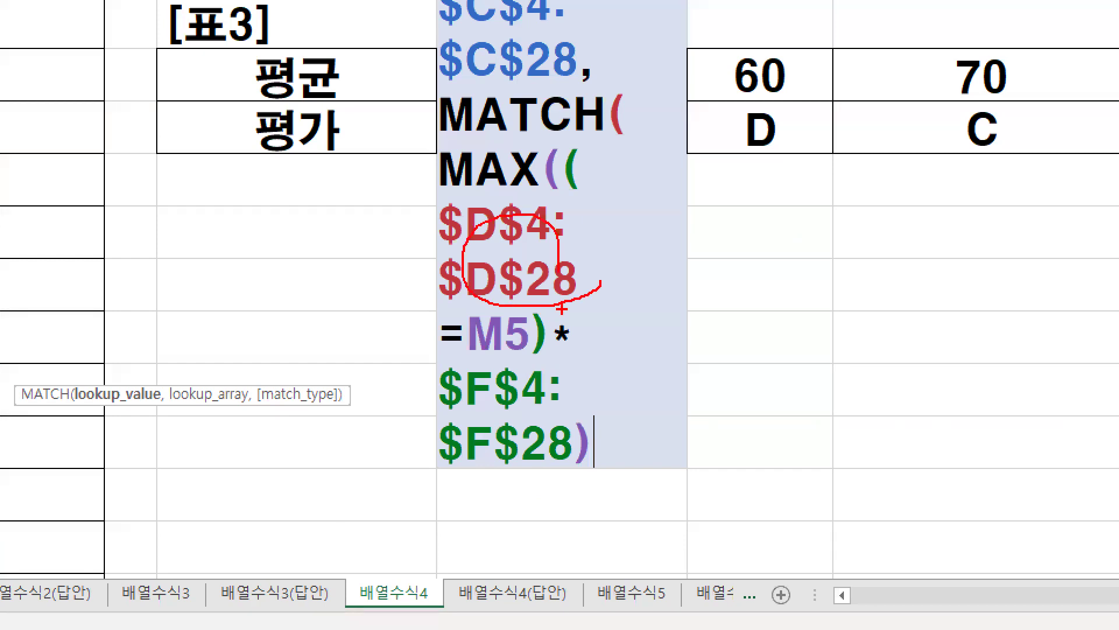
mouse_move(606, 431)
left_mouse_down()
mouse_move(569, 475)
mouse_move(460, 411)
mouse_move(584, 392)
mouse_move(588, 434)
left_mouse_up()
key("Escape")
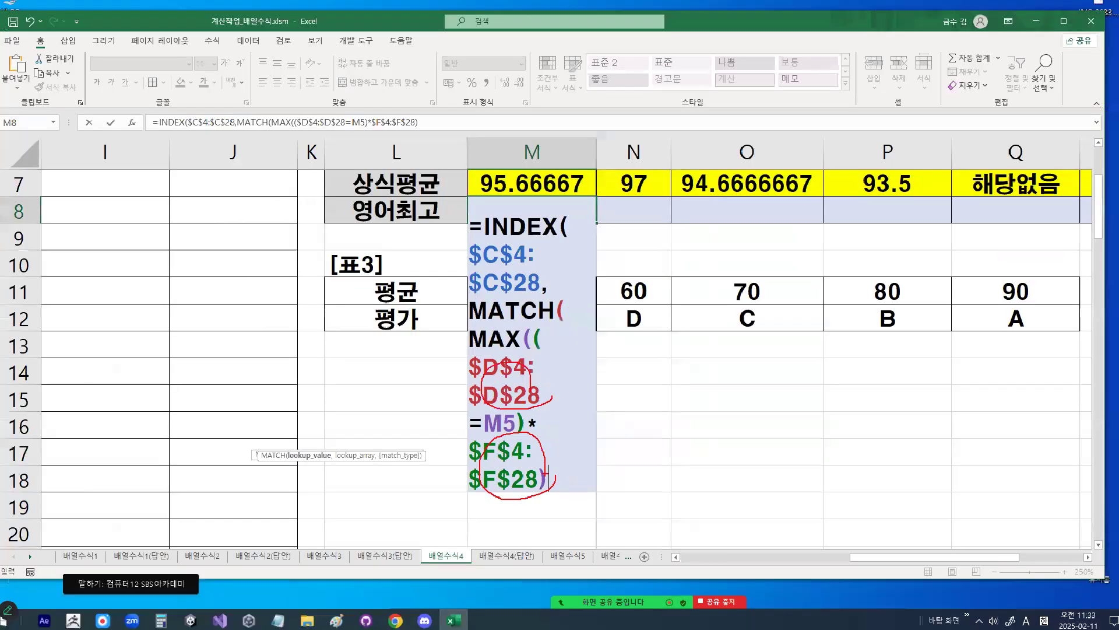
Underline MATCH and the MAX expression in the M8 formula with ink, add a check mark above it, and clear the ink
key("ctrl+1")
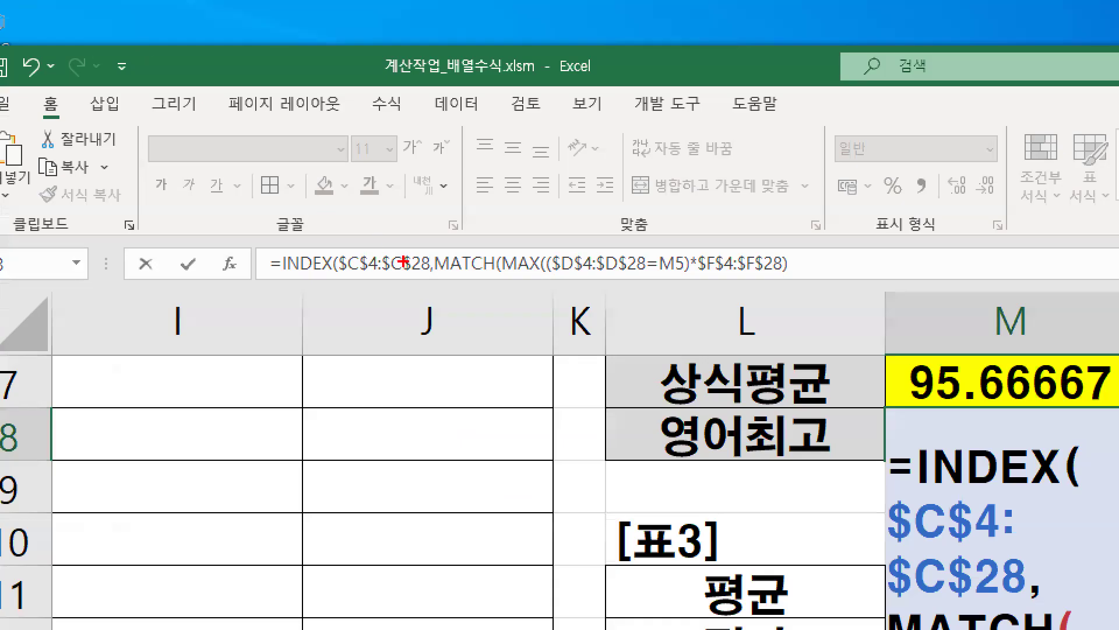
left_click_drag(440, 278, 589, 278)
mouse_move(523, 235)
left_mouse_down()
mouse_move(469, 289)
mouse_move(793, 285)
left_mouse_up()
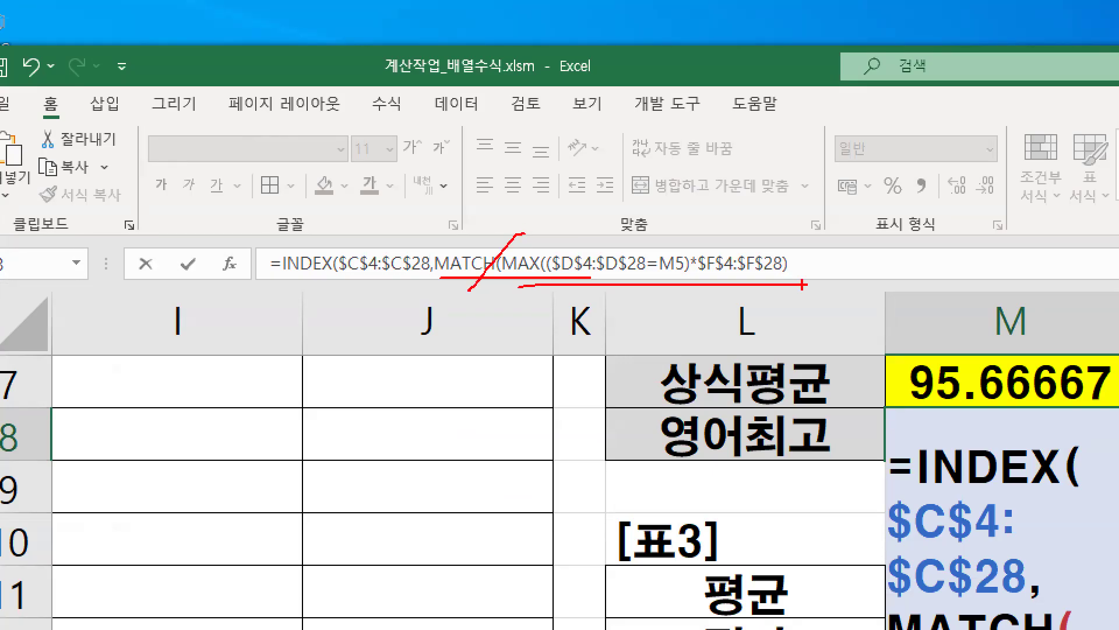
mouse_move(727, 218)
left_mouse_down()
mouse_move(733, 252)
mouse_move(803, 137)
left_mouse_up()
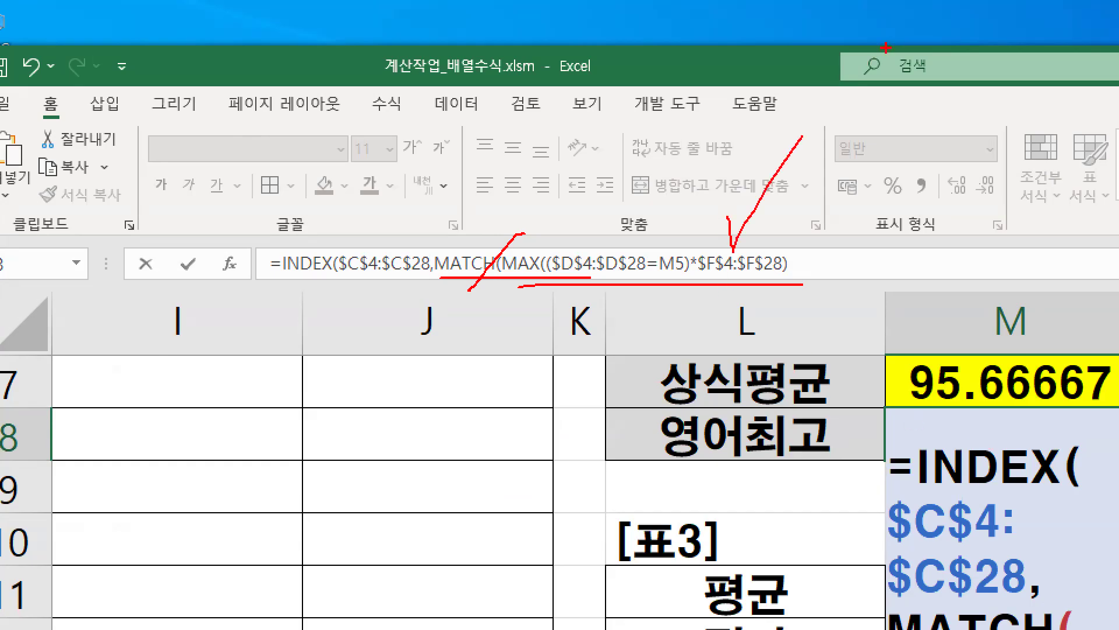
key("Escape")
Add a comma after the closed MAX expression in M8 to start MATCH's lookup_array argument
left_click(430, 131)
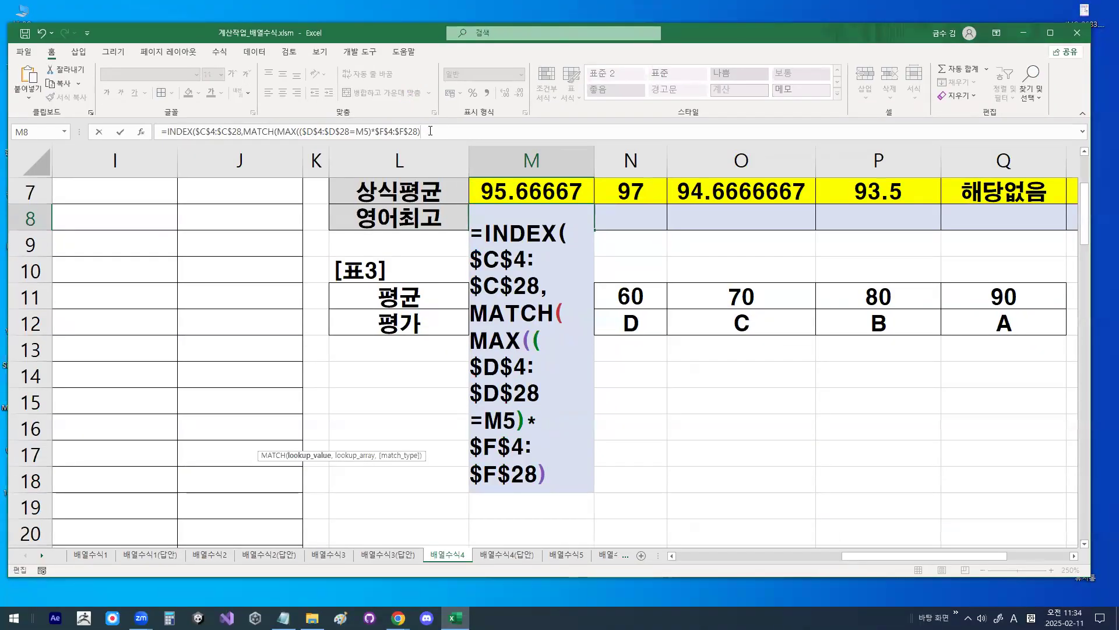
type(",")
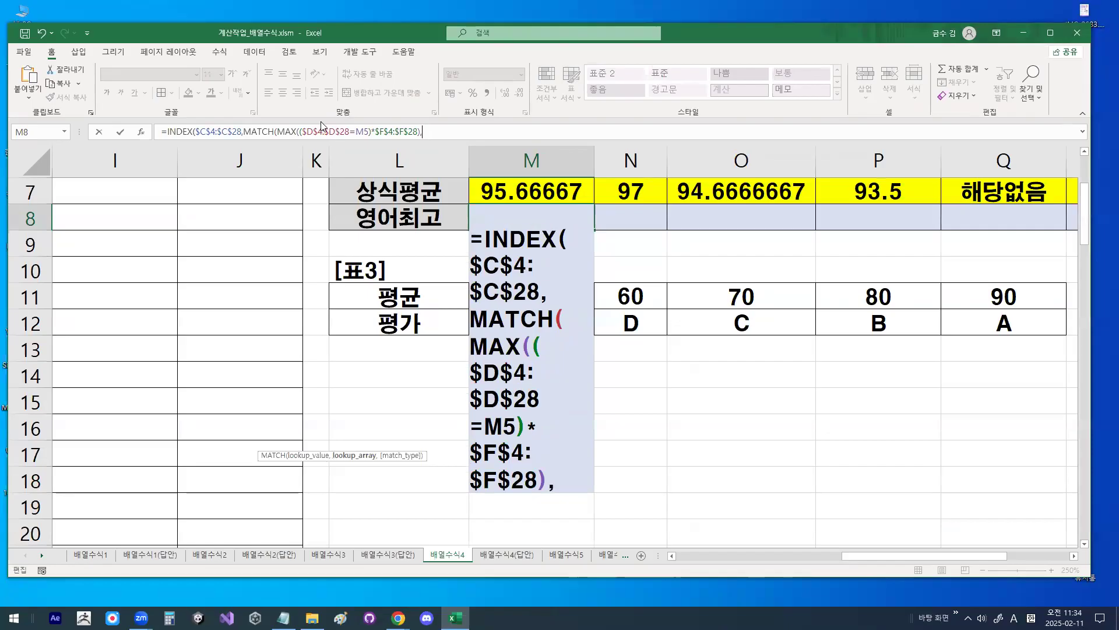
key("ctrl+1")
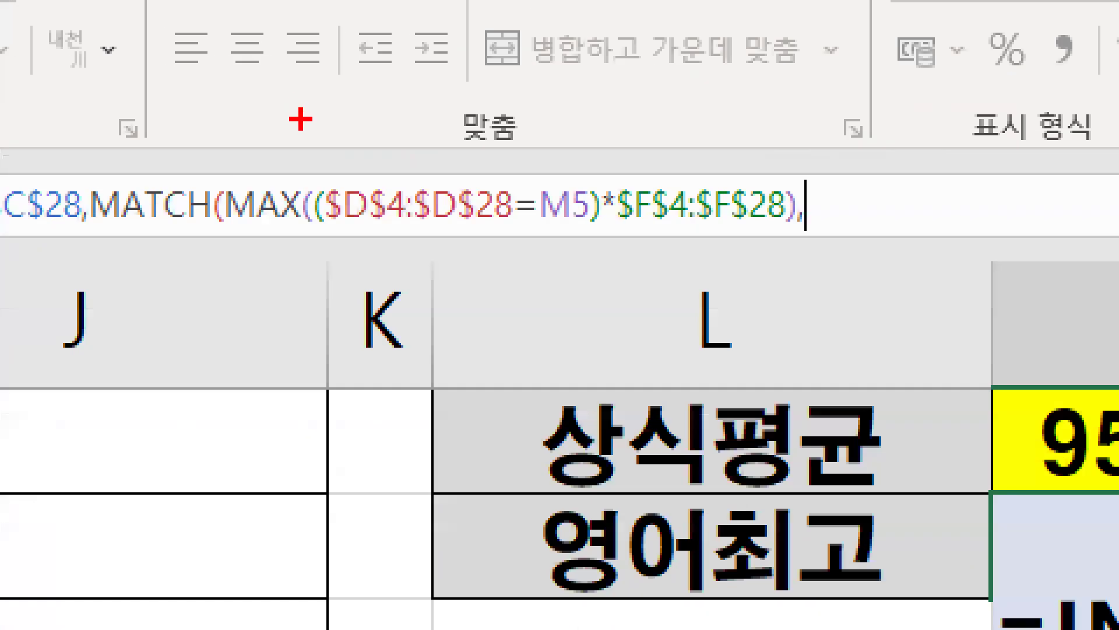
key("Escape")
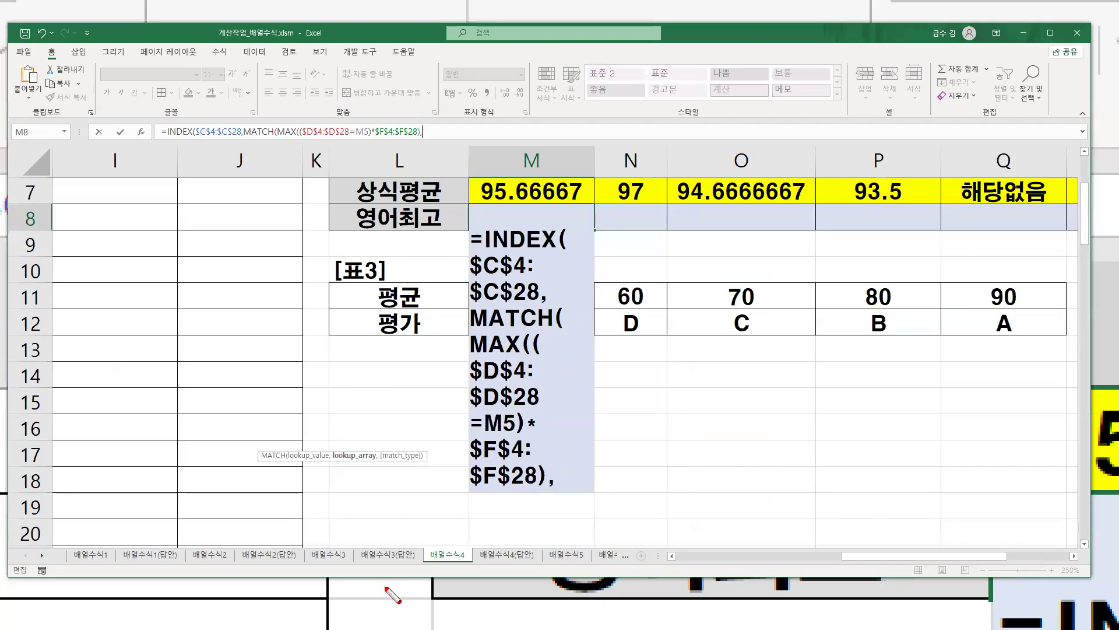
Mark the MAX argument from its opening parenthesis through $D$4:$D$28 and $F$4:$F$28 with ink, and clear the ink
key("ctrl+1")
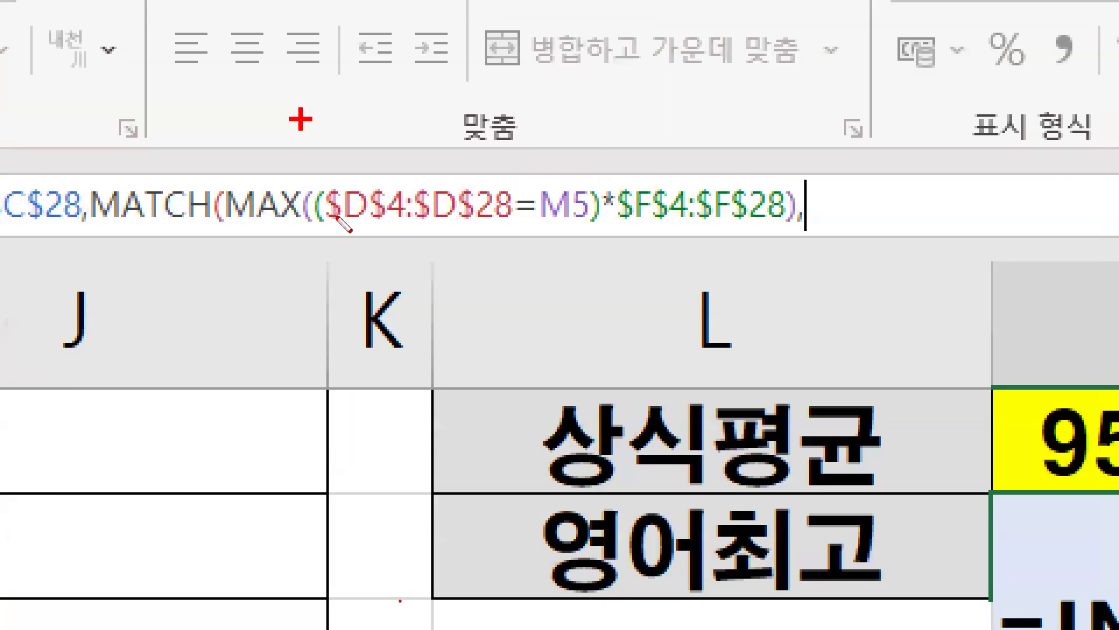
mouse_move(326, 225)
left_mouse_down()
mouse_move(312, 219)
mouse_move(318, 193)
mouse_move(335, 202)
mouse_move(337, 226)
left_mouse_up()
left_click_drag(622, 223, 761, 225)
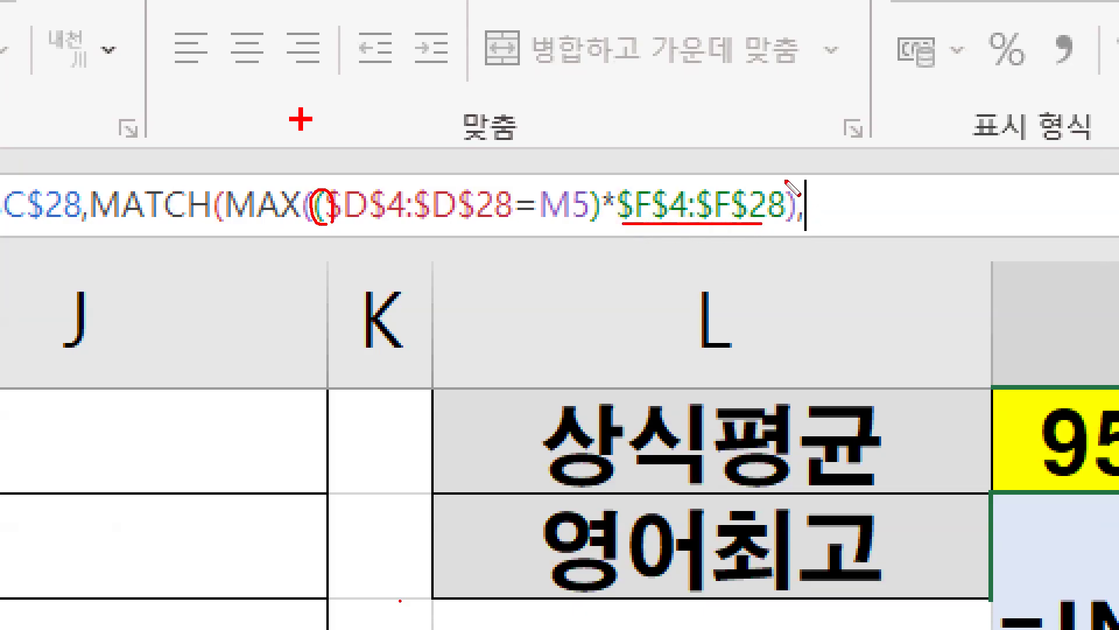
left_click_drag(785, 168, 787, 250)
mouse_move(349, 223)
left_mouse_down()
mouse_move(484, 226)
mouse_move(470, 240)
left_mouse_up()
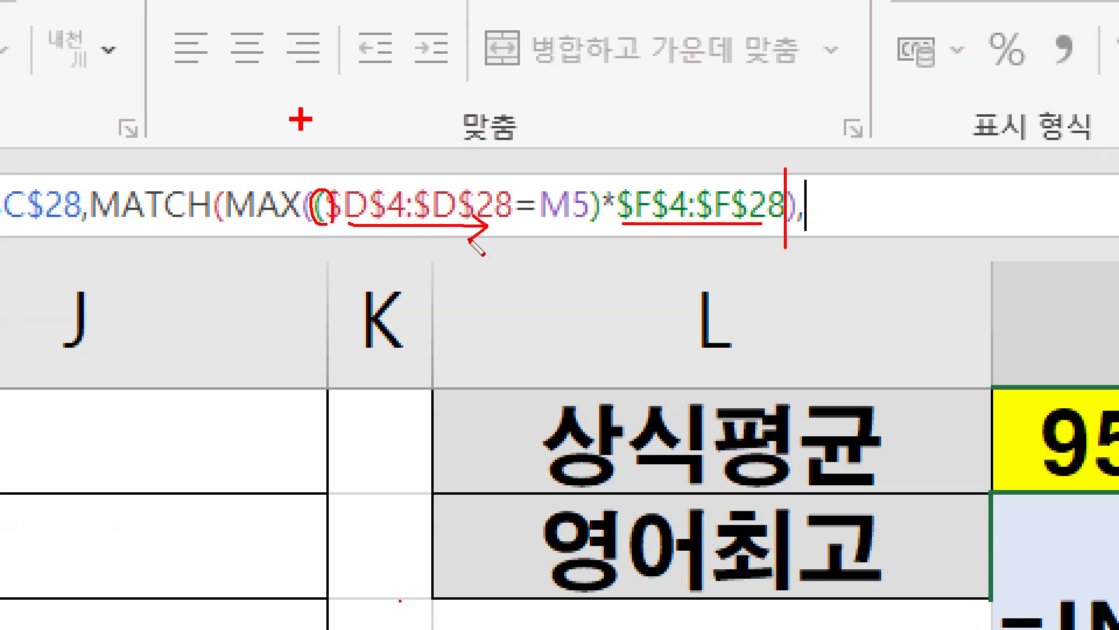
key("Escape")
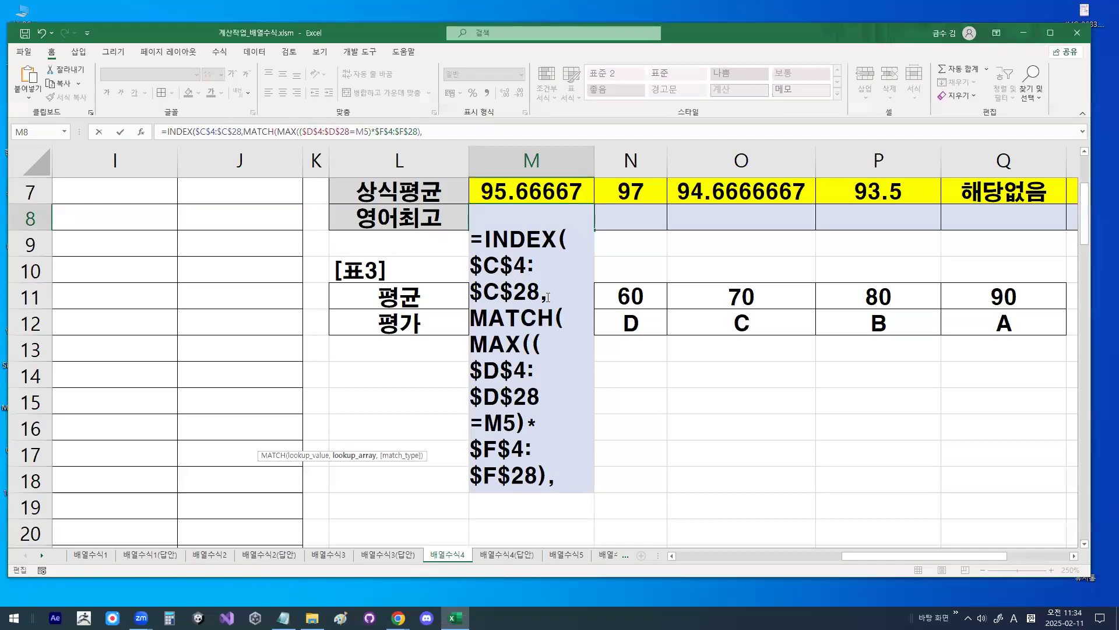
Copy ($D$4:$D$28=M5)*$F$4:$F$28 from inside MAX and paste it as MATCH's lookup_array at the end of the M8 formula
left_click(527, 352)
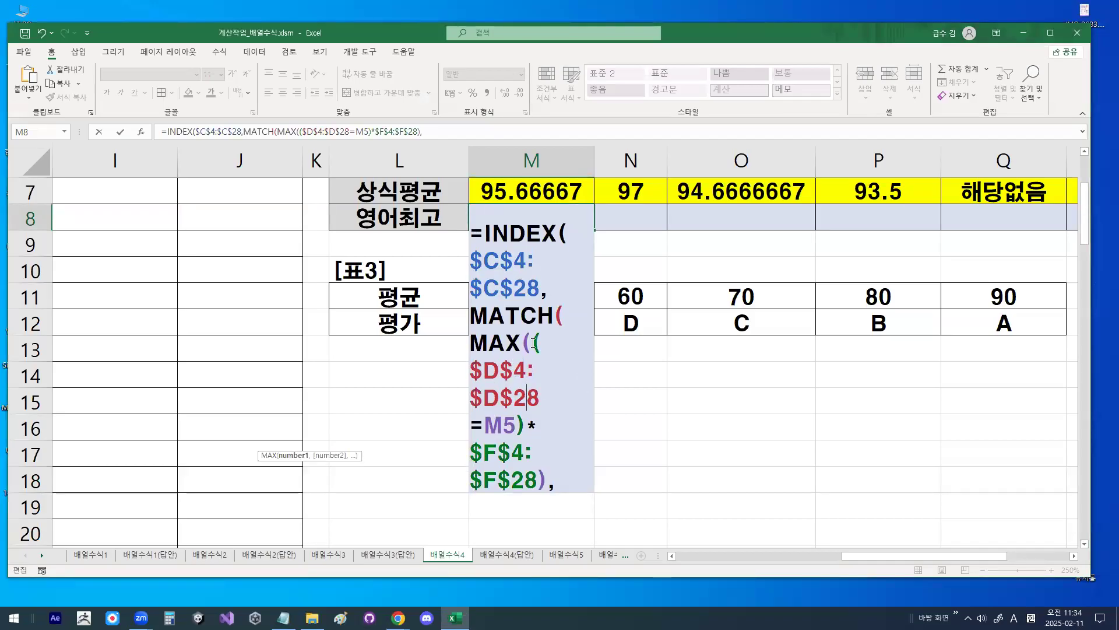
left_click_drag(534, 344, 538, 481)
key("ctrl+c")
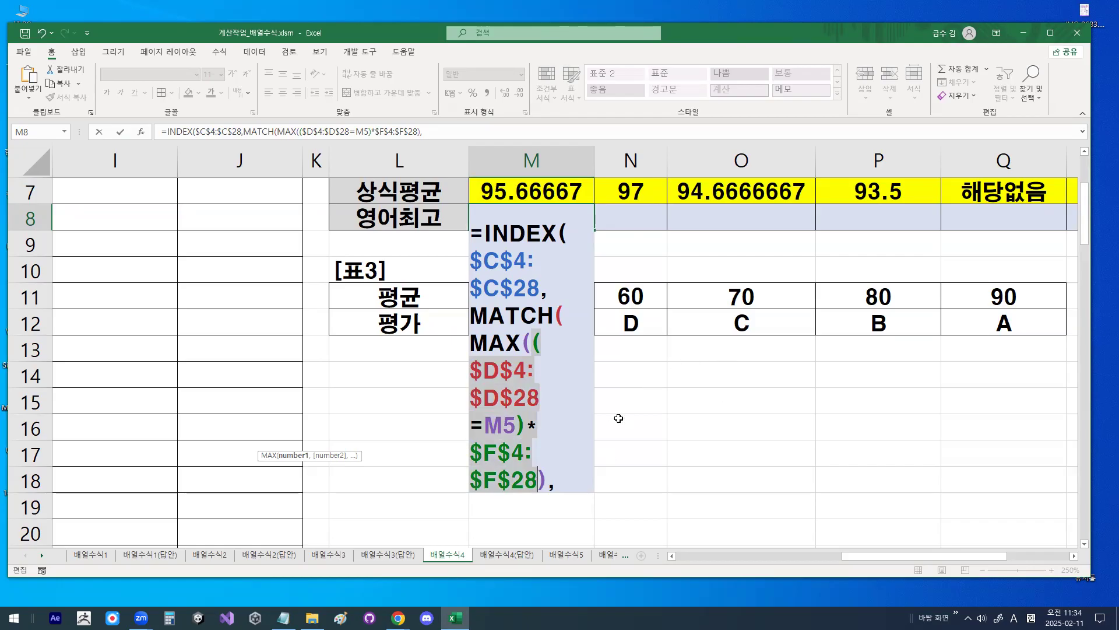
left_click(578, 488)
key("ctrl+v")
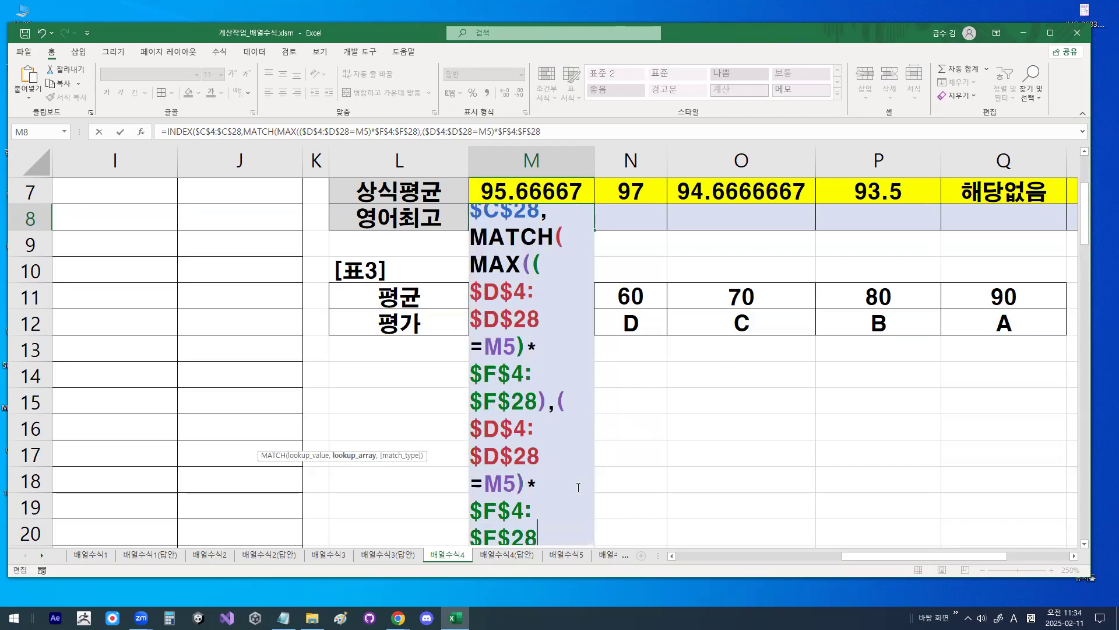
scroll(566, 422, "down", 1)
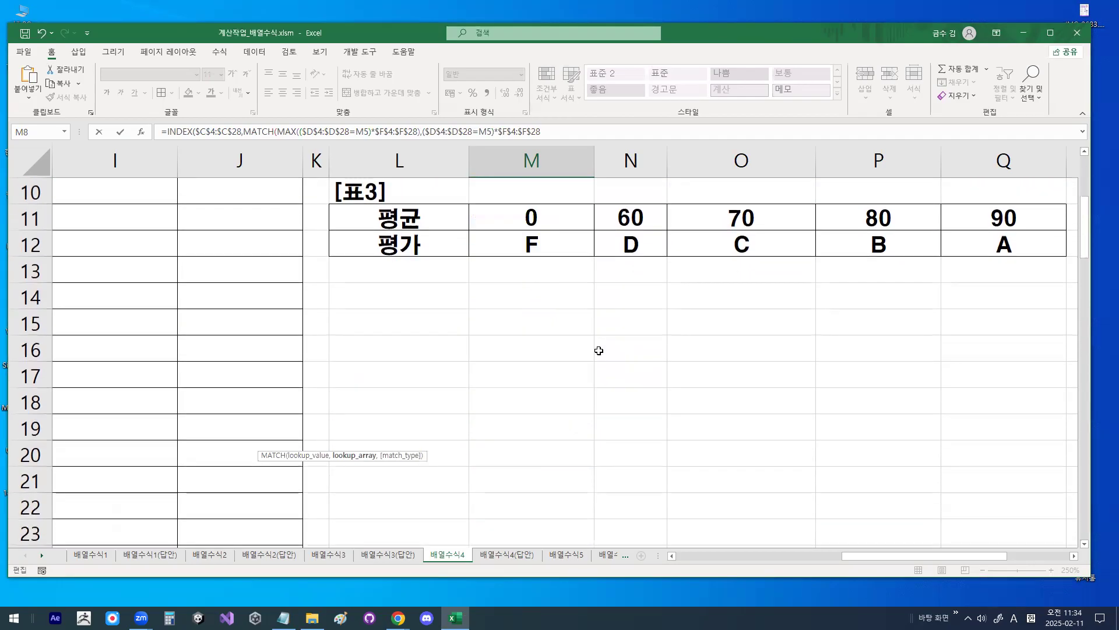
scroll(594, 301, "up", 1)
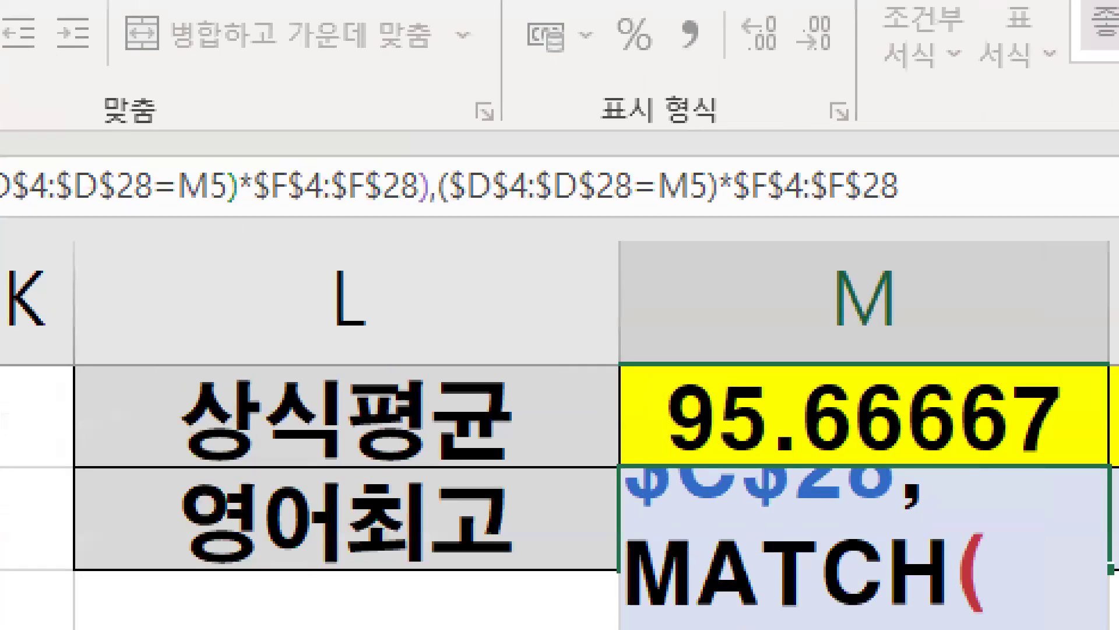
Underline the pasted lookup_array with ink, handwrite a comma and 0 after it, and clear the ink
left_click_drag(448, 209, 903, 209)
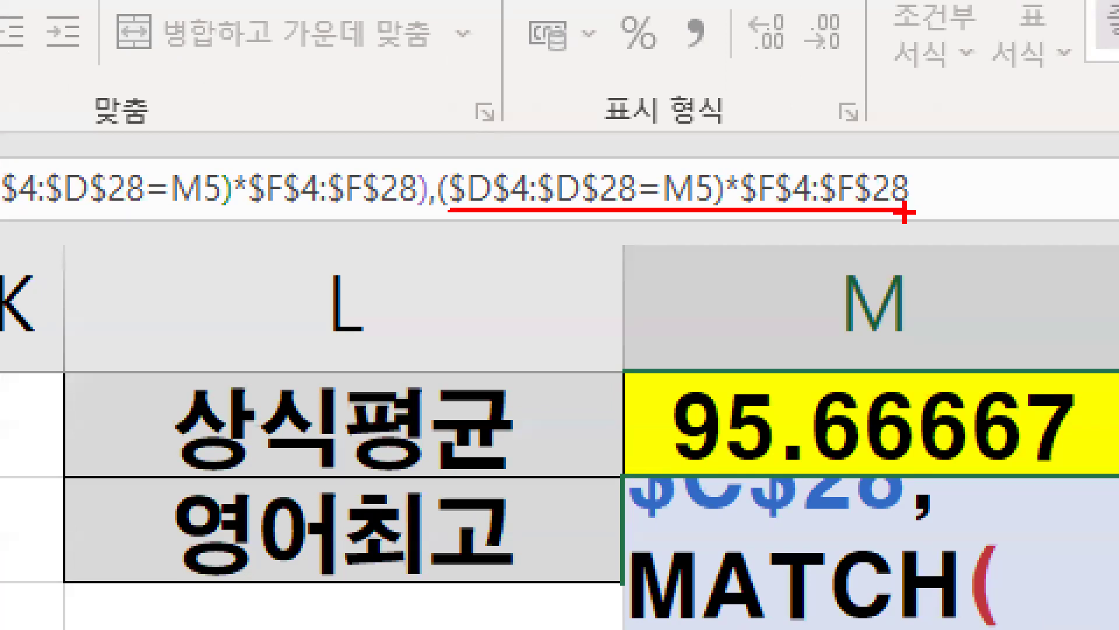
left_click_drag(928, 198, 914, 219)
mouse_move(962, 169)
left_mouse_down()
mouse_move(953, 217)
mouse_move(986, 173)
left_mouse_up()
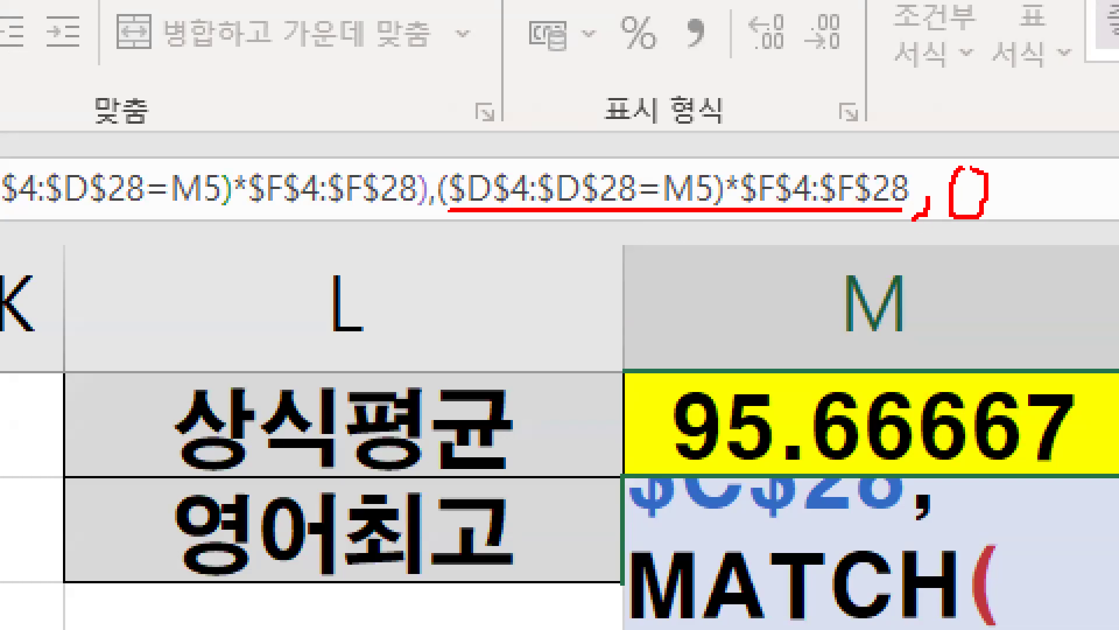
key("Escape")
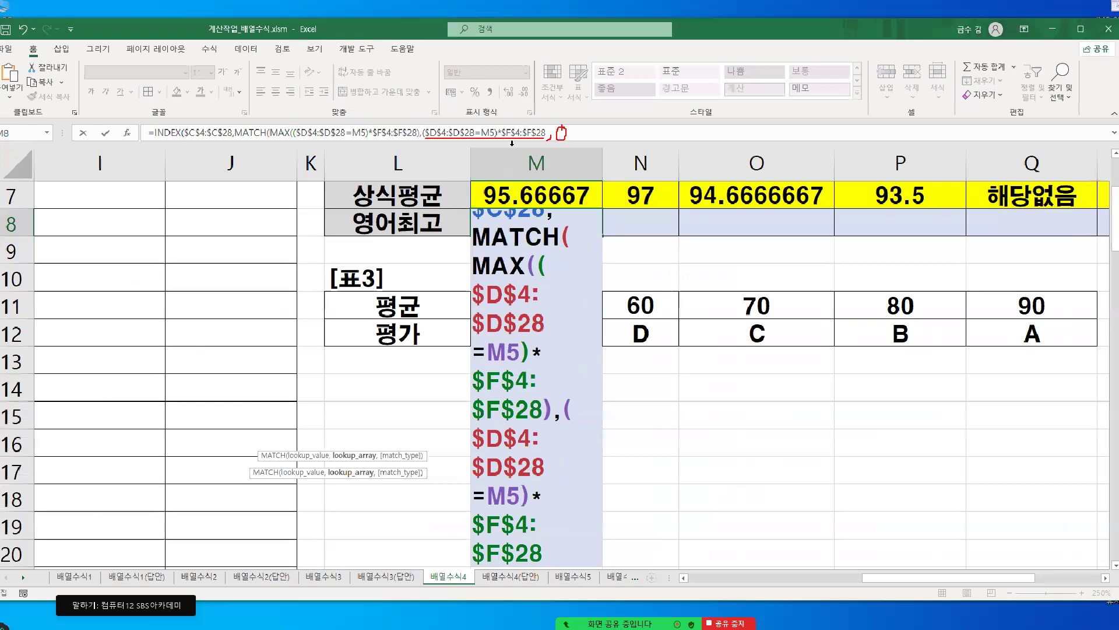
Complete MATCH in M8 with ,0) for an exact match and circle the 0 with ink
left_click(575, 134)
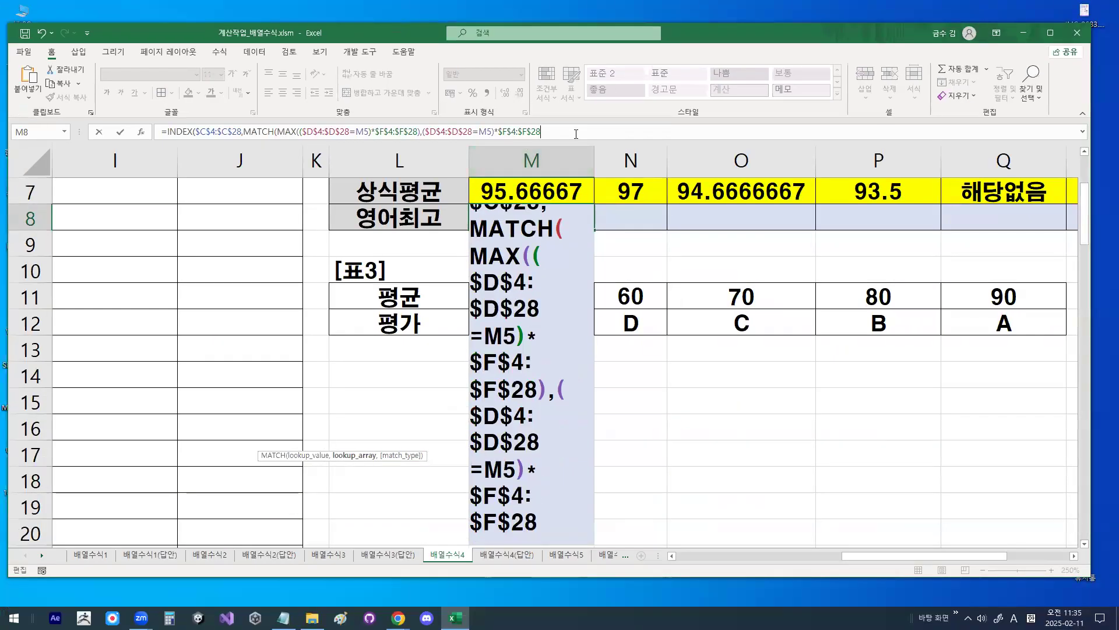
type(",0)")
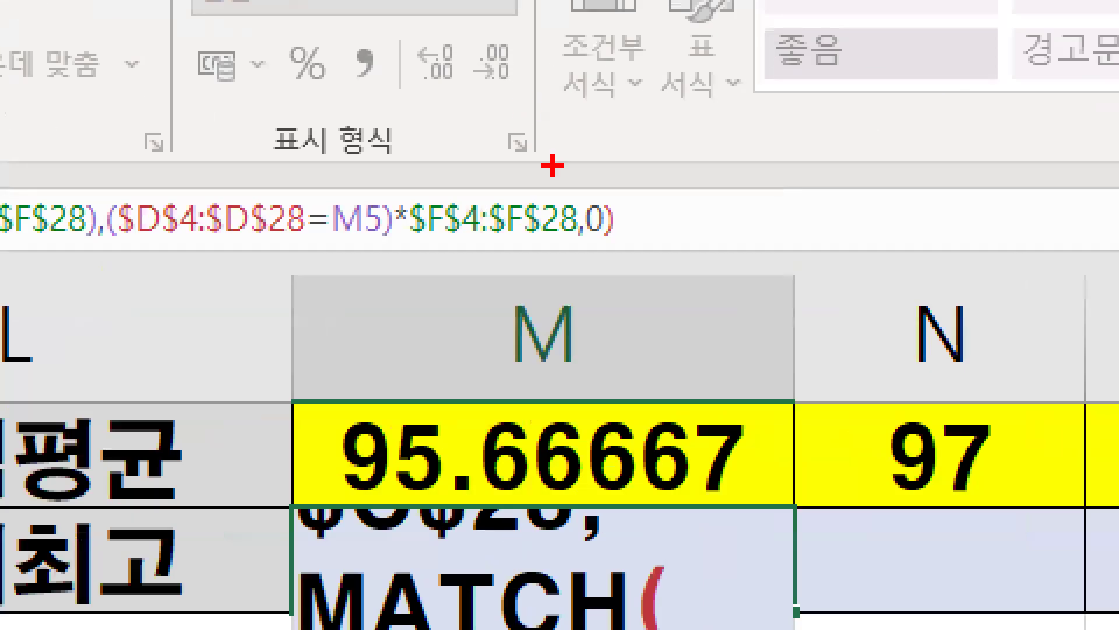
mouse_move(660, 244)
left_mouse_down()
mouse_move(600, 247)
mouse_move(648, 216)
mouse_move(649, 242)
left_mouse_up()
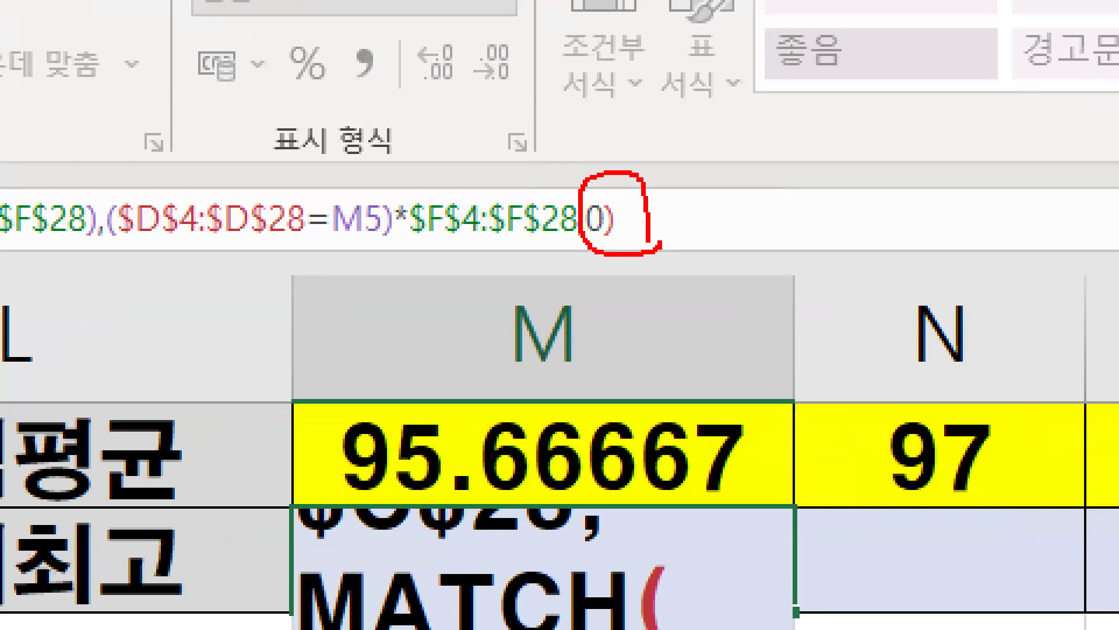
Finish INDEX with ,1), enter M8 as an array formula, and fill it across to R8
type(",1")
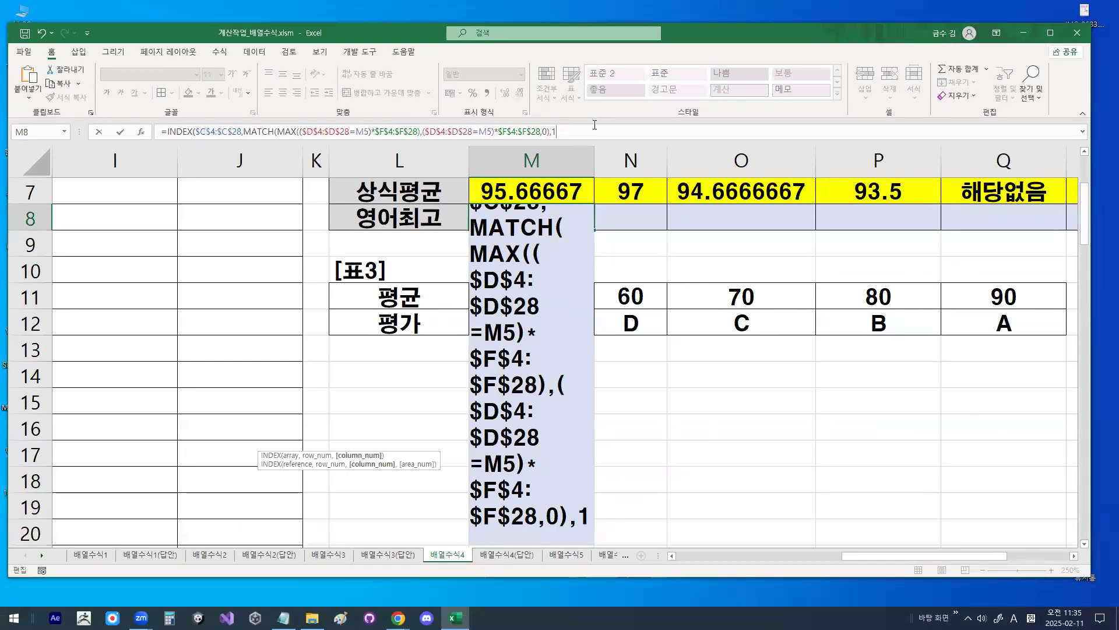
type(")")
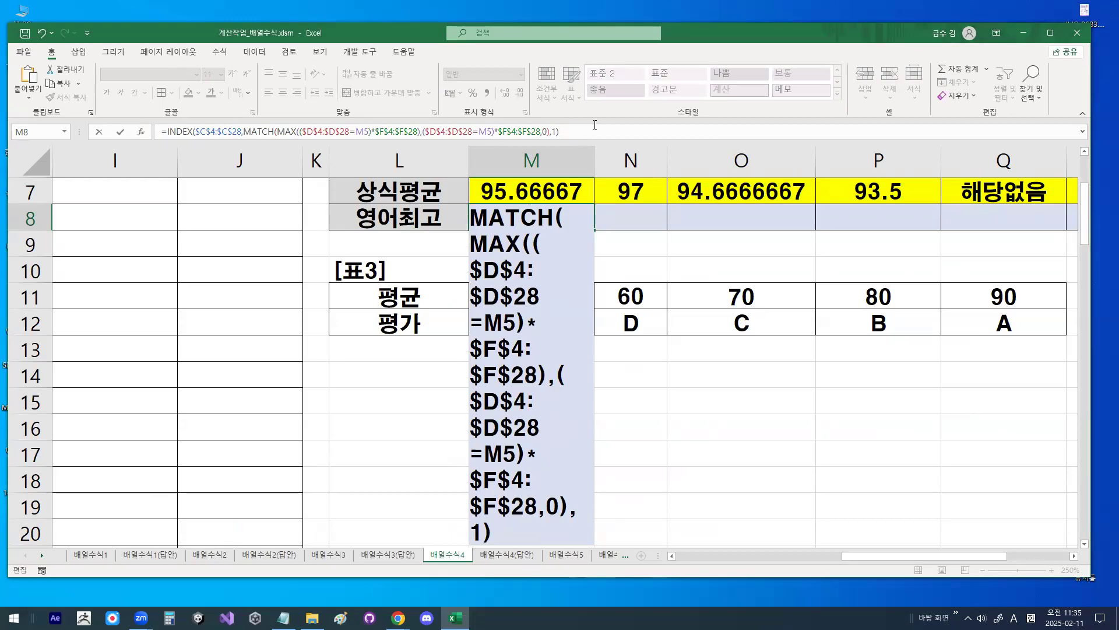
key("ctrl+shift+Return")
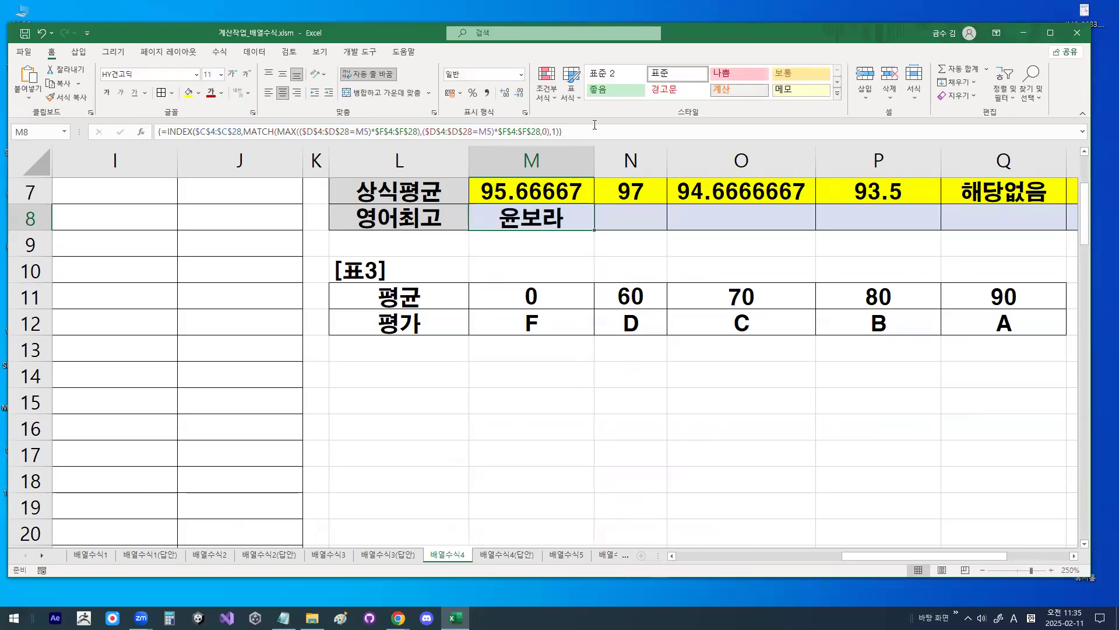
left_click_drag(594, 228, 867, 239)
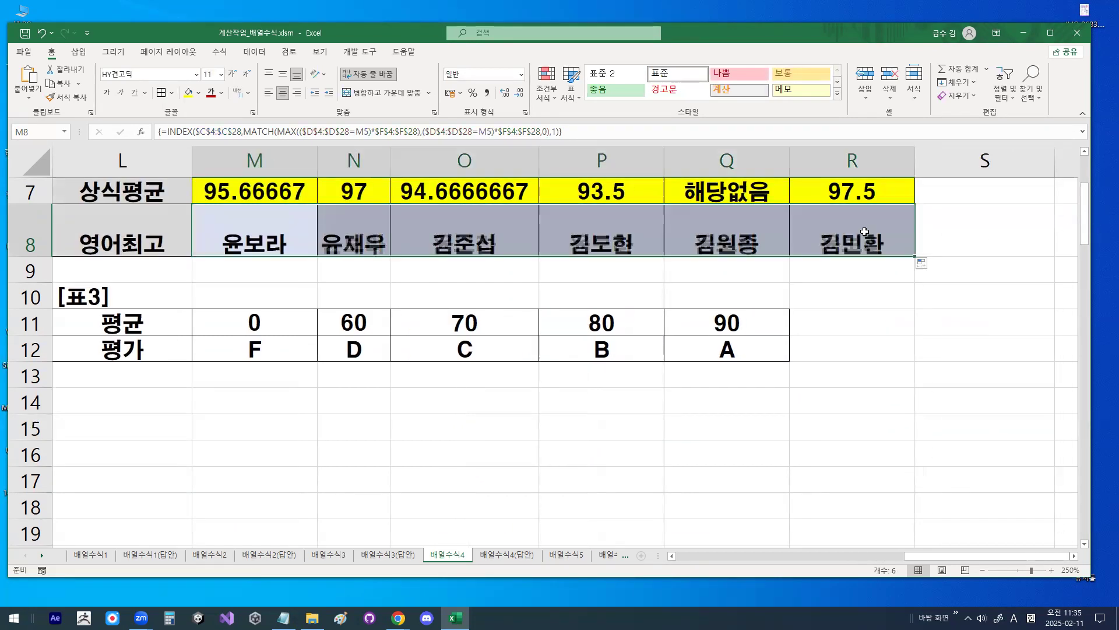
Review the filled 영어최고 array formulas in row 8, from M8 through R8, against the 학과코드 conditions
left_click(257, 227)
double_click(268, 227)
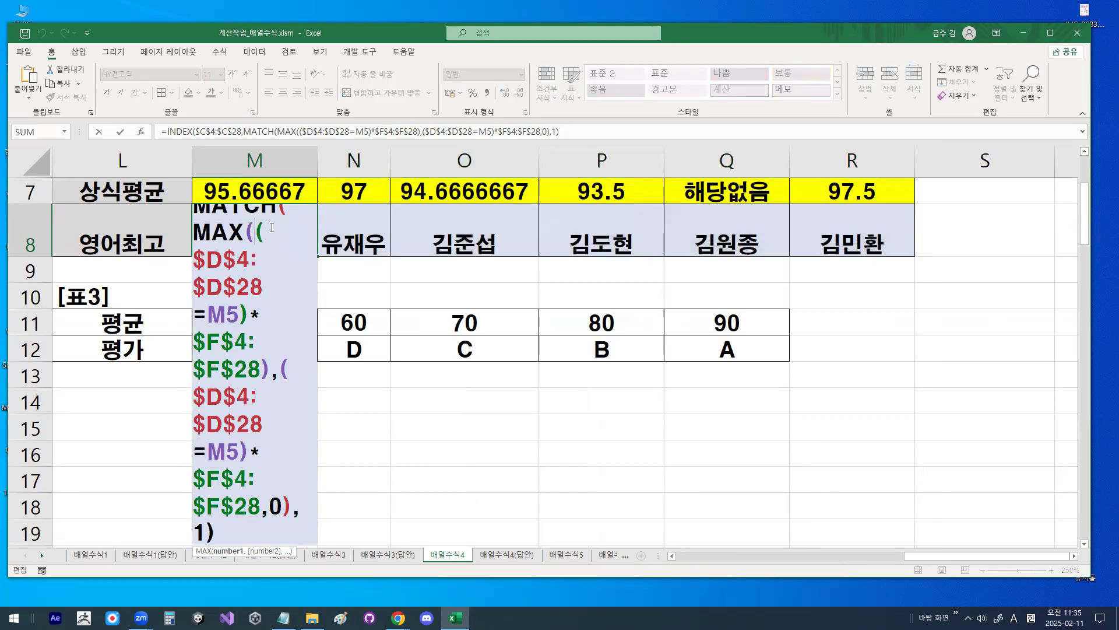
key("Escape")
left_click(412, 249)
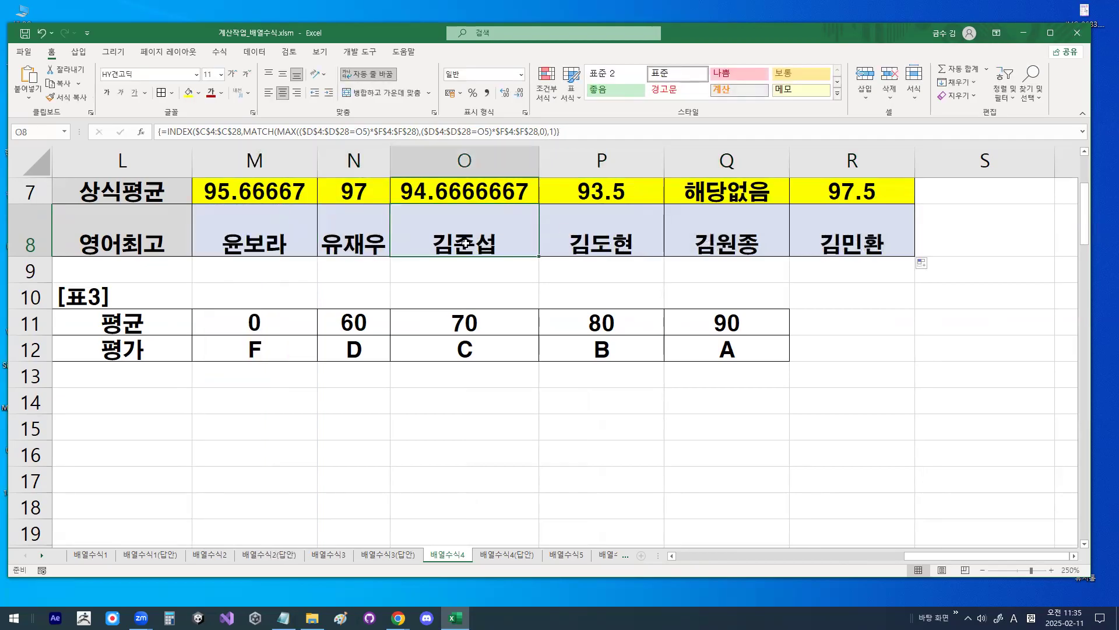
key("Right")
key("Right")
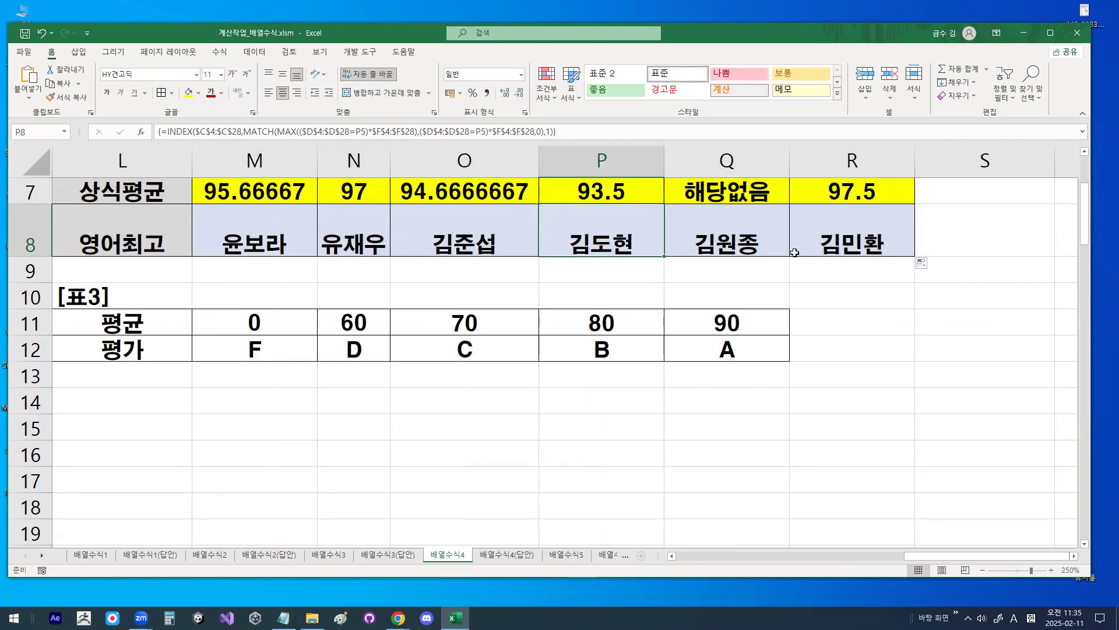
scroll(447, 286, "up", 2)
left_click(221, 381)
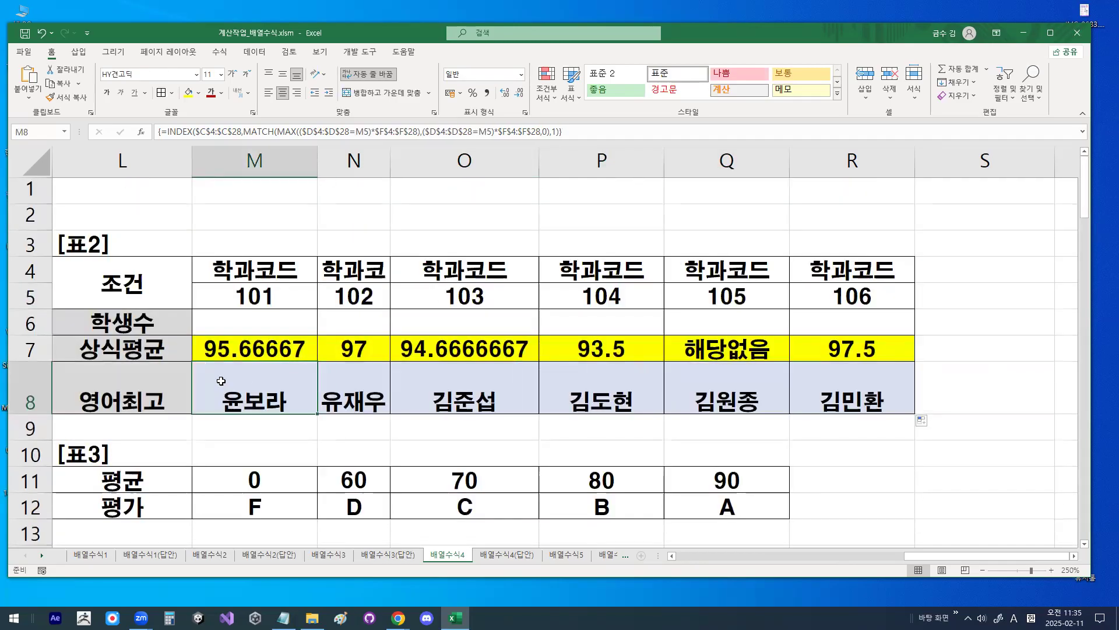
left_click(823, 373)
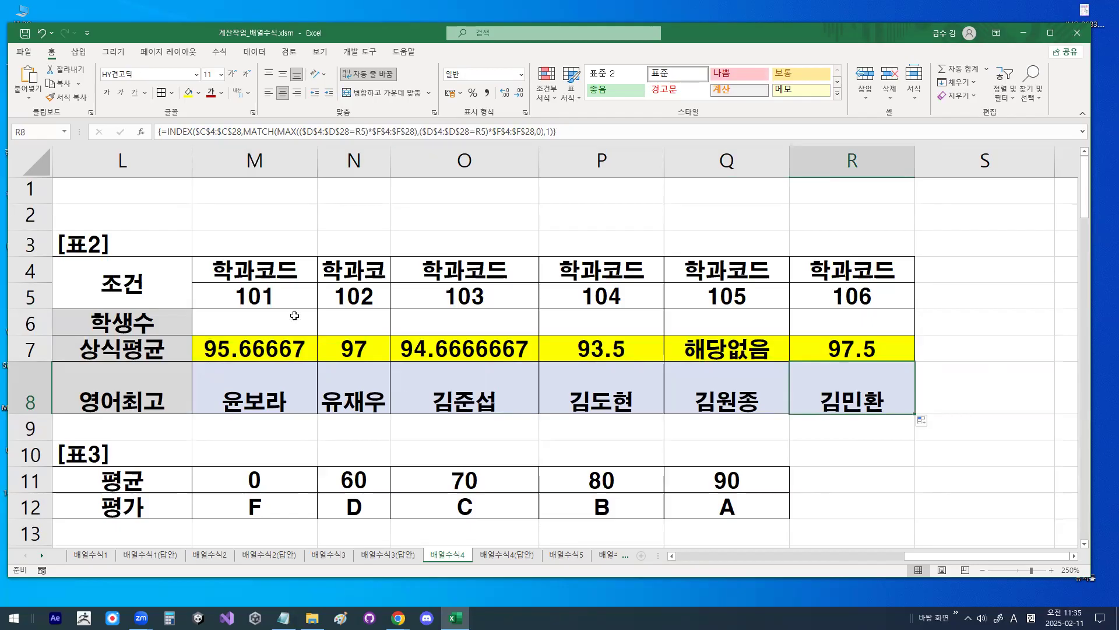
Turn on filtering for the header row of the 표1 student table
left_click_drag(935, 558, 935, 557)
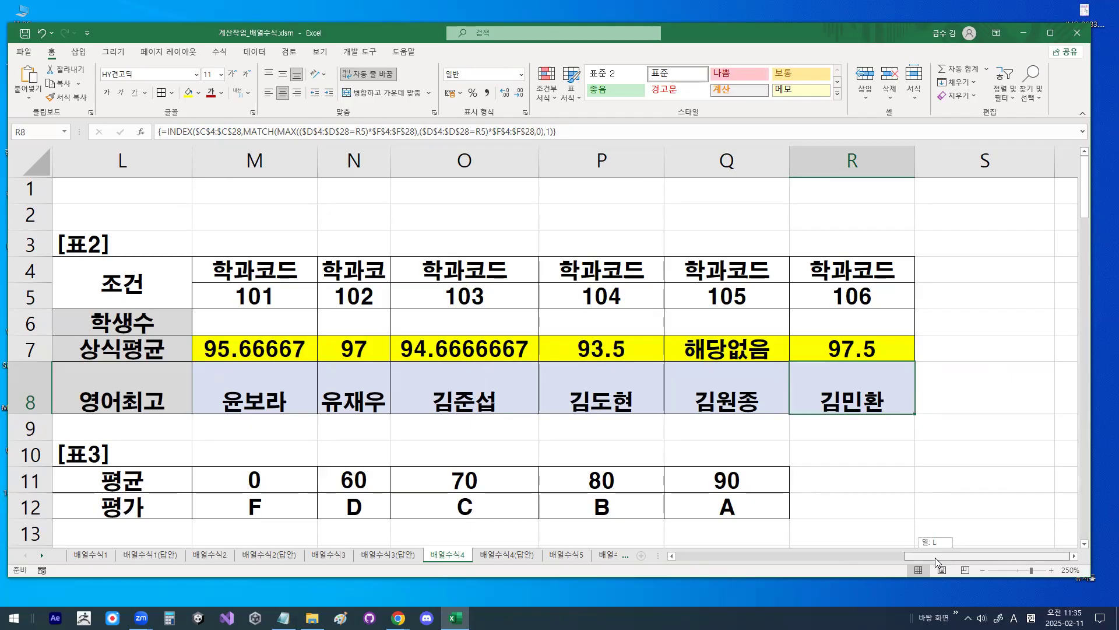
left_click_drag(935, 557, 705, 558)
left_click(308, 270)
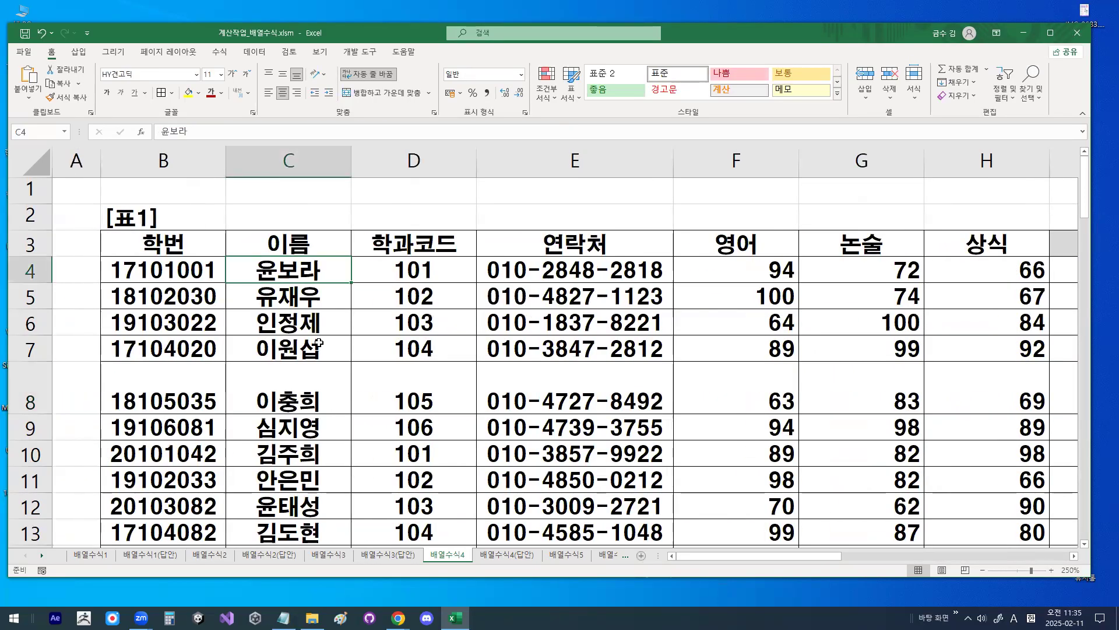
left_click(236, 354)
left_click(253, 318)
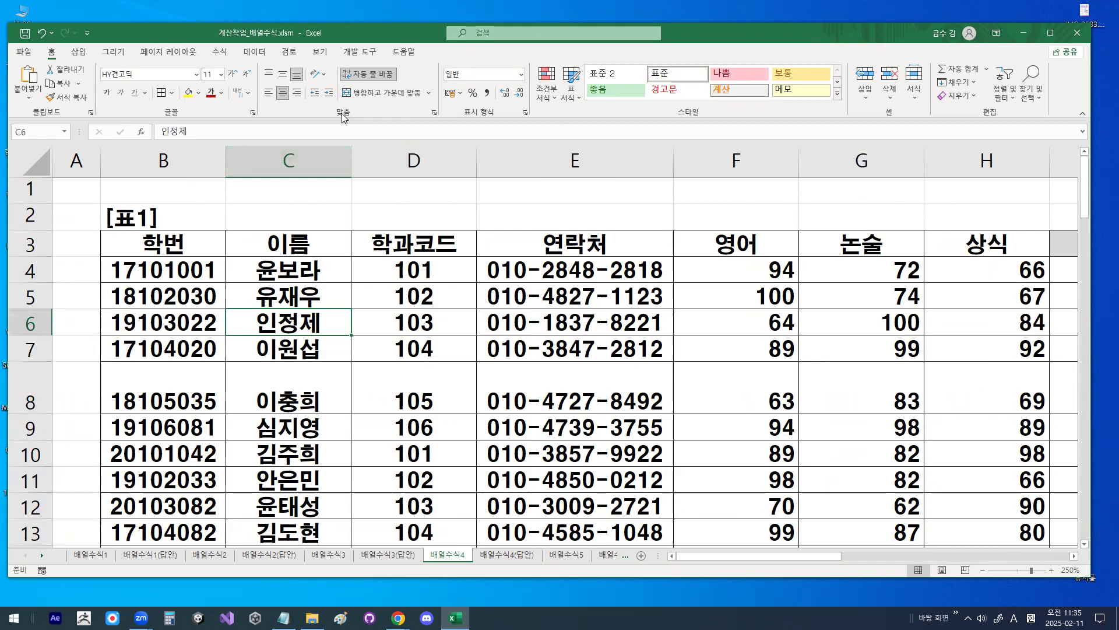
left_click(255, 53)
left_click(352, 83)
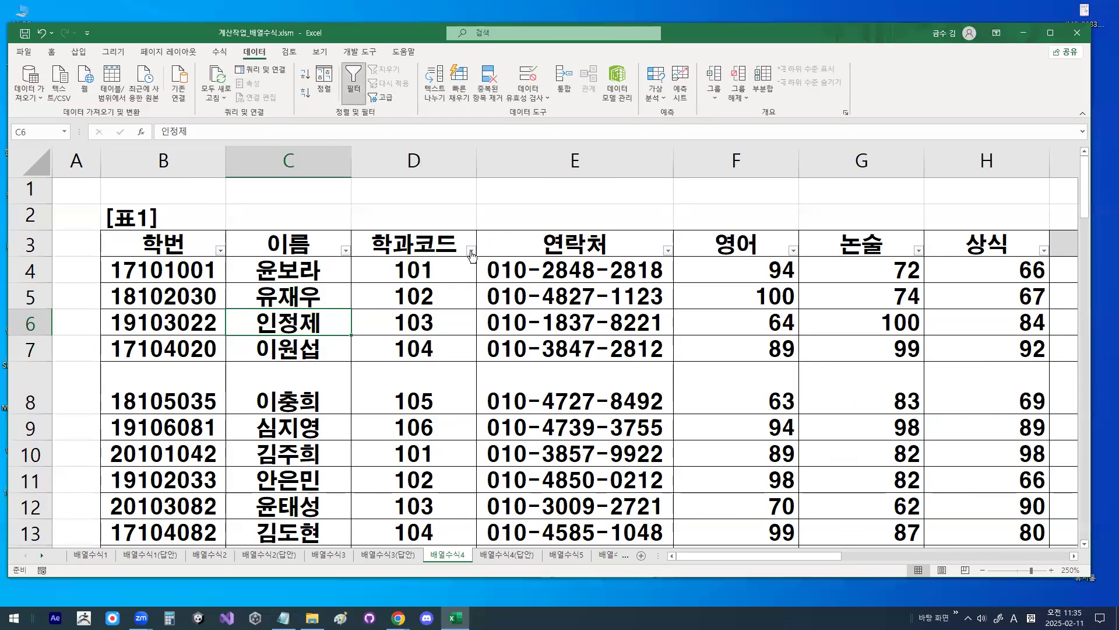
Filter the 표1 학과코드 column to show only department code 101
left_click(471, 251)
left_click(355, 388)
left_click(355, 399)
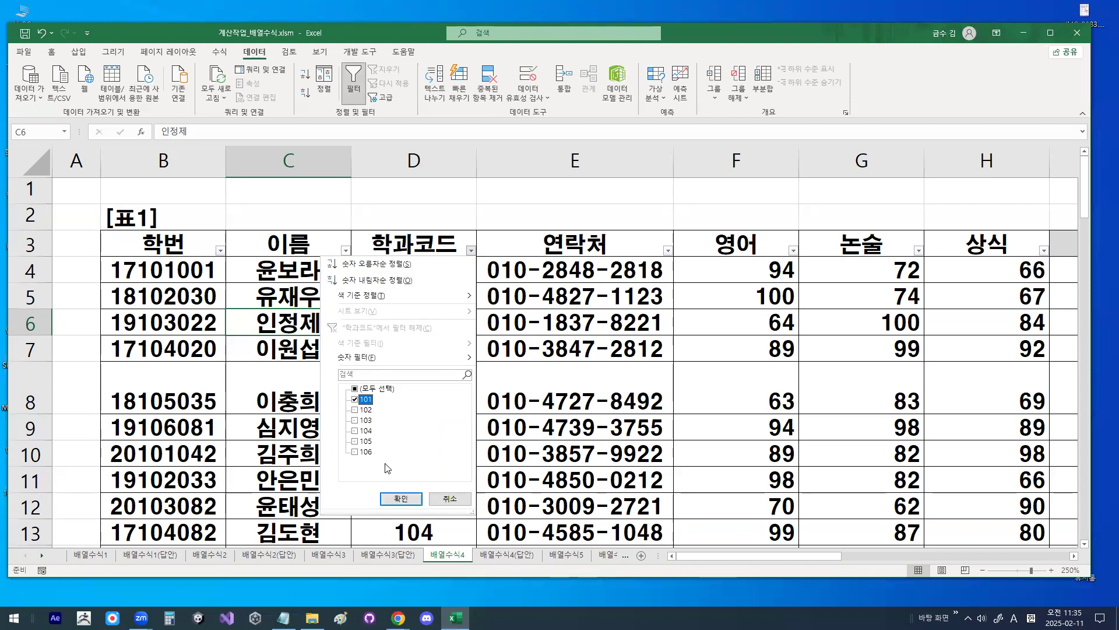
left_click(400, 499)
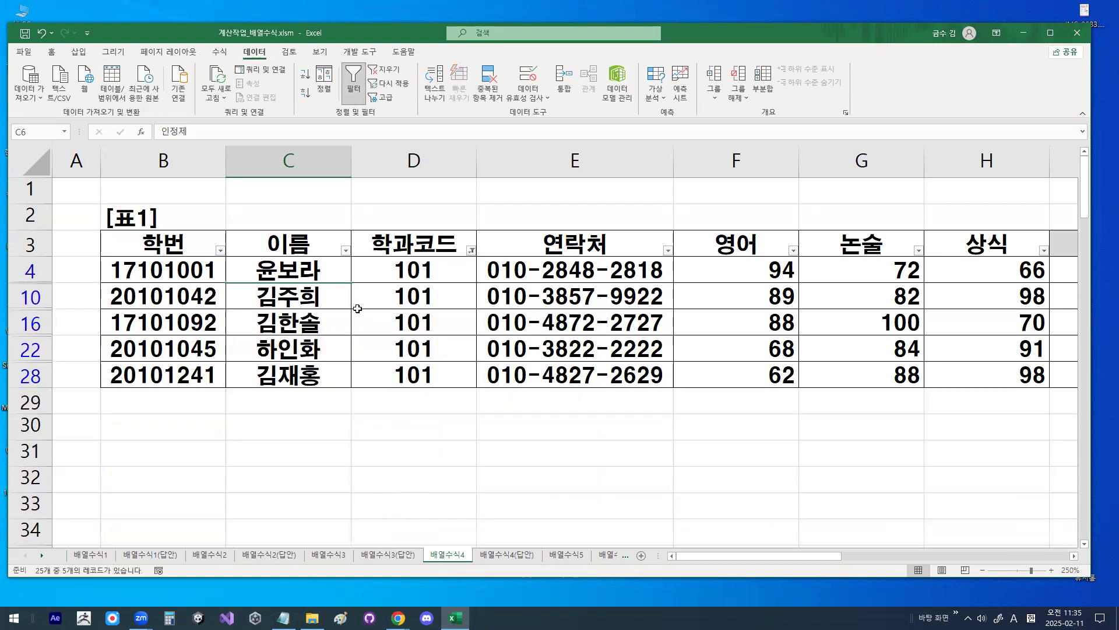
Circle the highest 영어 score in row 4 and its student name in ink, and clear the ink
left_click(346, 275)
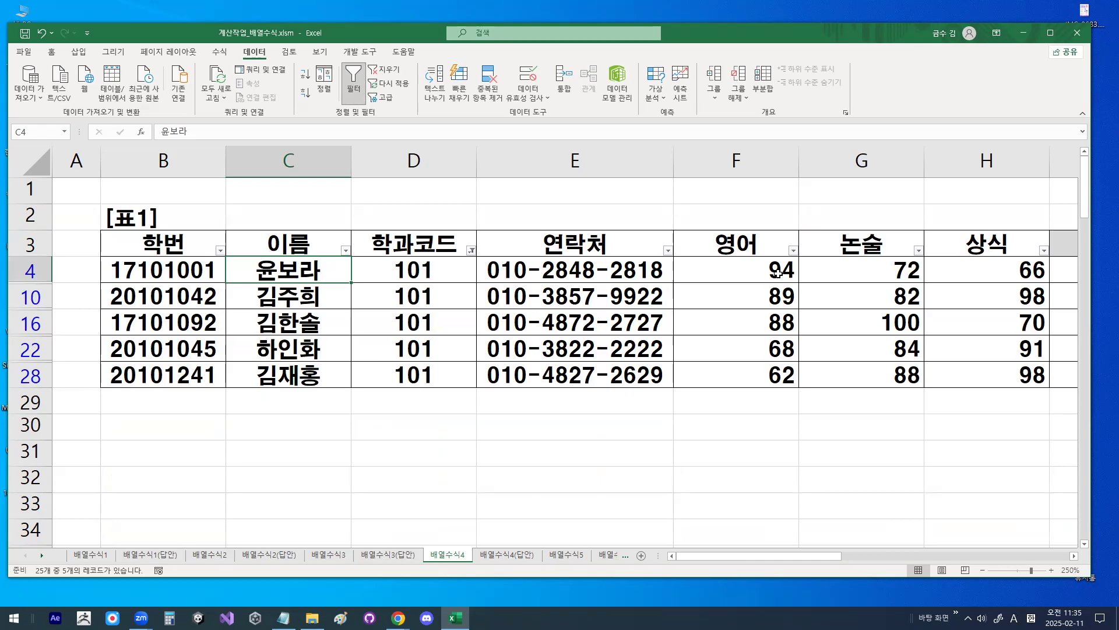
mouse_move(795, 253)
left_mouse_down()
mouse_move(778, 286)
mouse_move(807, 268)
left_mouse_up()
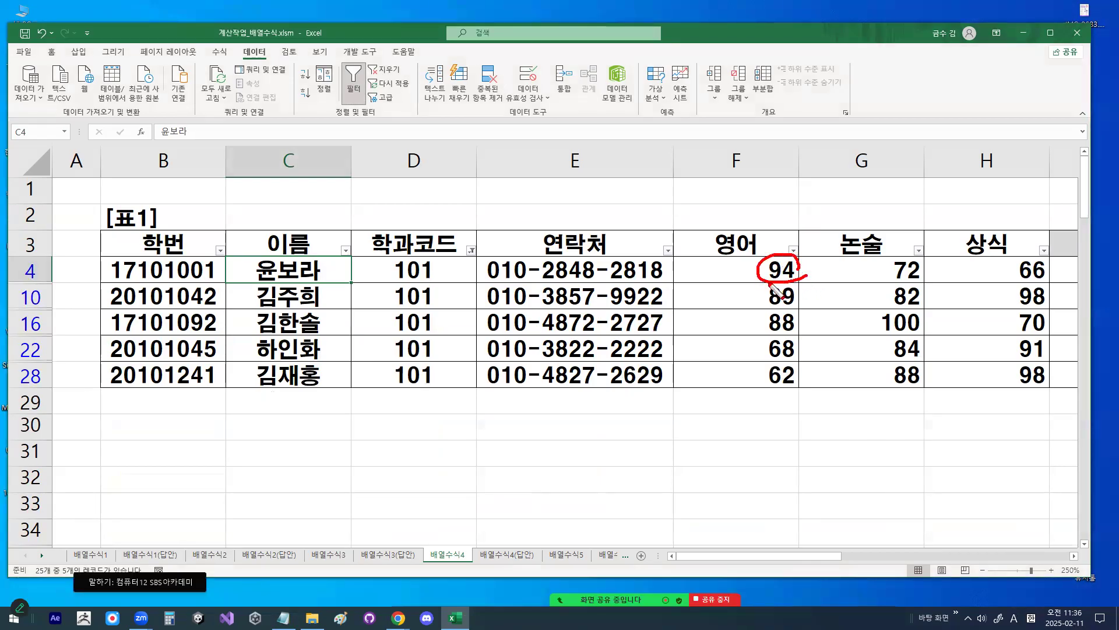
mouse_move(304, 261)
left_mouse_down()
mouse_move(251, 274)
mouse_move(337, 268)
left_mouse_up()
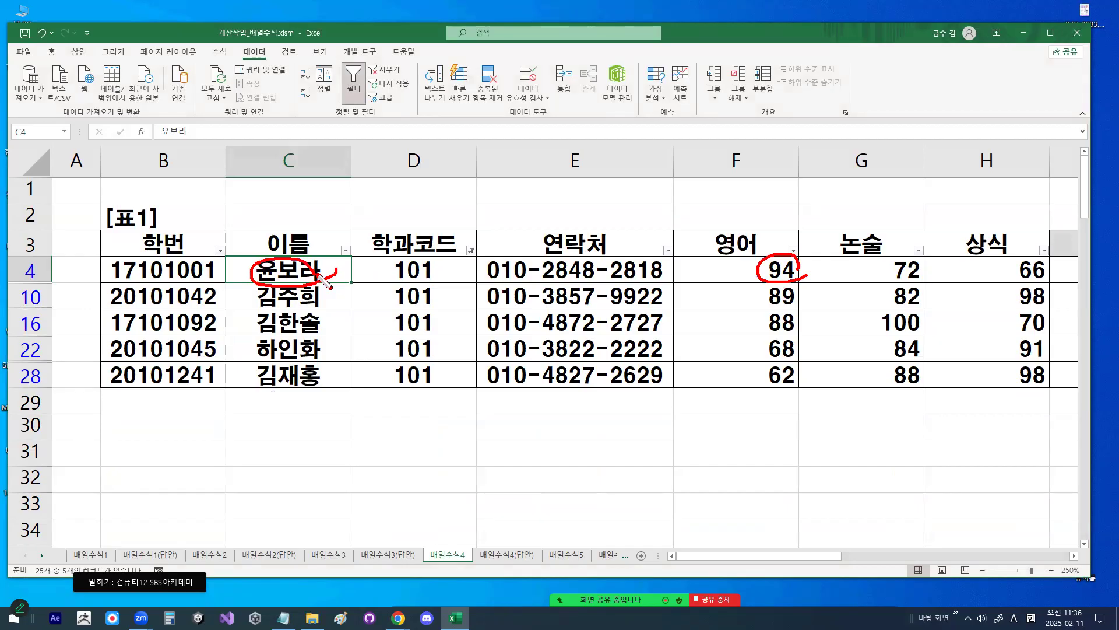
key("Escape")
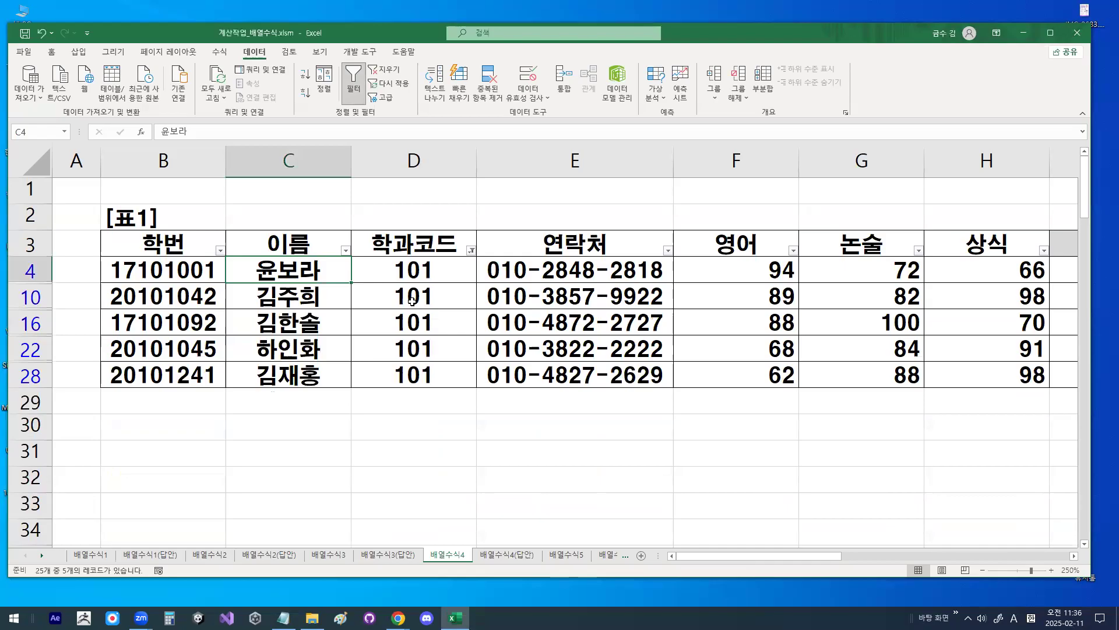
Turn off filtering on 표1 and reduce the height of row 8 to match the neighbouring rows
mouse_move(735, 556)
left_mouse_down()
mouse_move(875, 561)
mouse_move(738, 578)
left_mouse_up()
left_click(357, 88)
left_click(286, 371)
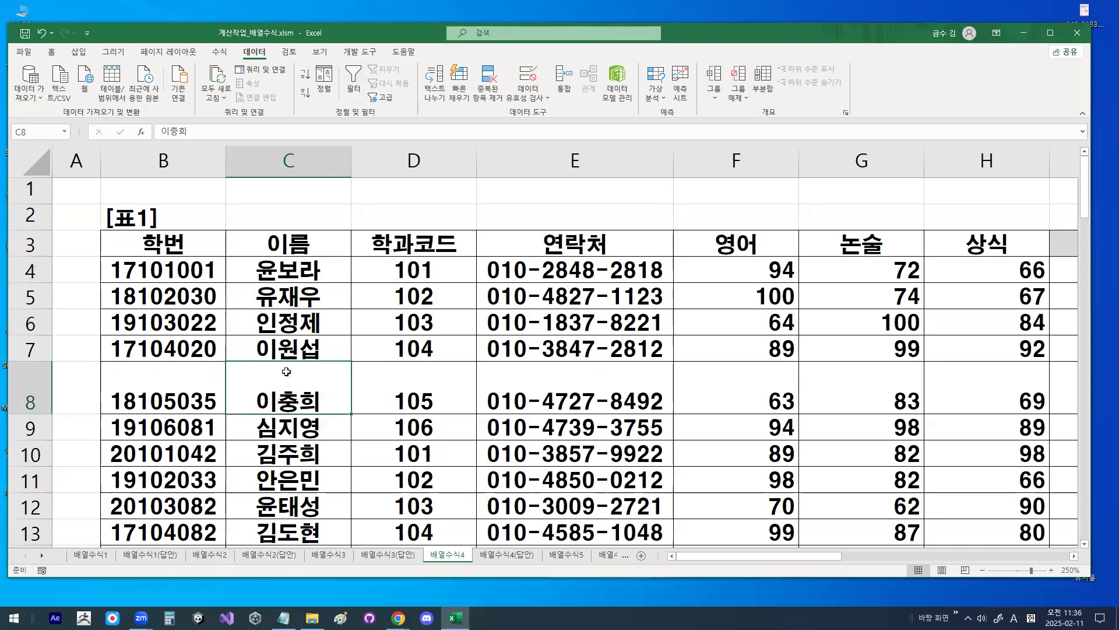
left_click_drag(49, 412, 50, 388)
left_click(163, 406)
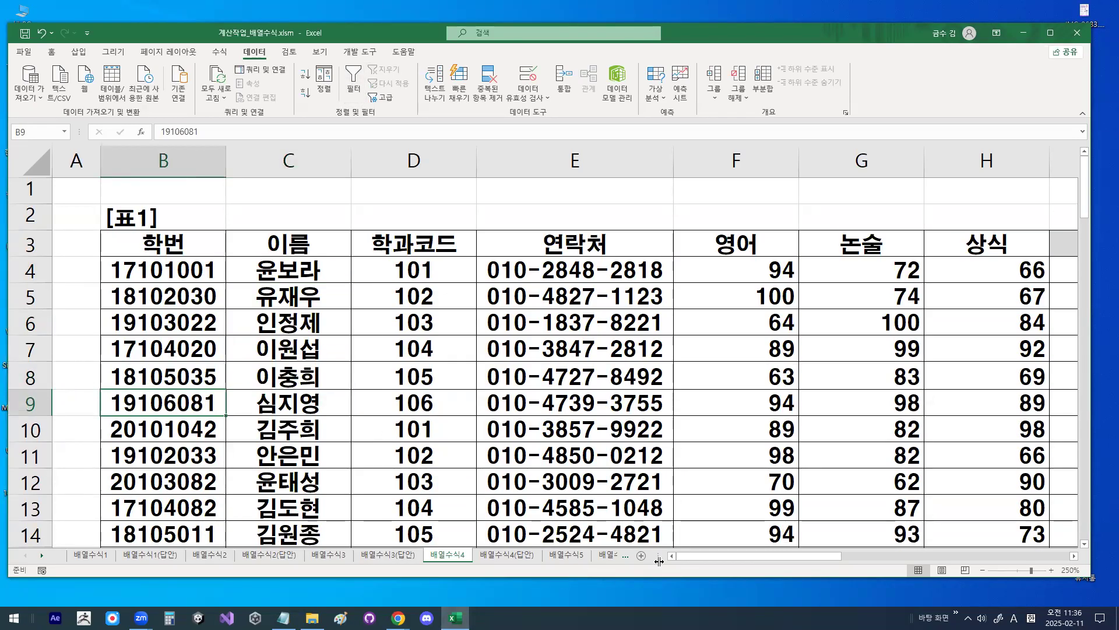
Switch to the Notepad lesson notes and delete the extra blank lines above the =INDEX($C$4:$C$28,MATCH( formula
left_click(284, 618)
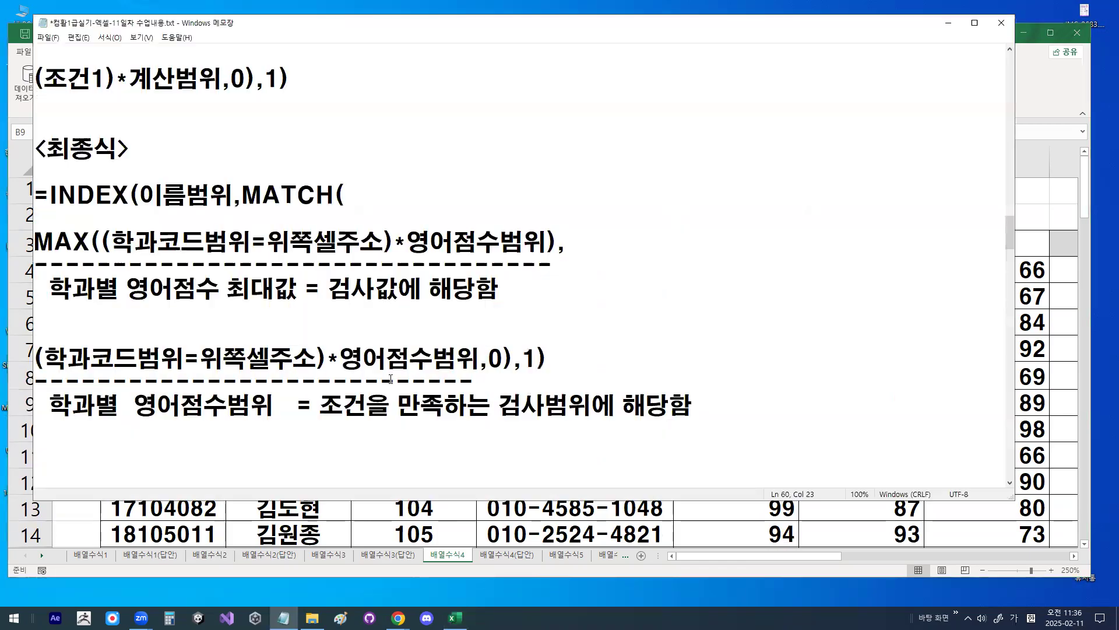
scroll(282, 309, "down", 2)
key("Delete")
key("Delete")
key("Delete")
key("Delete")
key("Delete")
key("Delete")
key("Delete")
key("Delete")
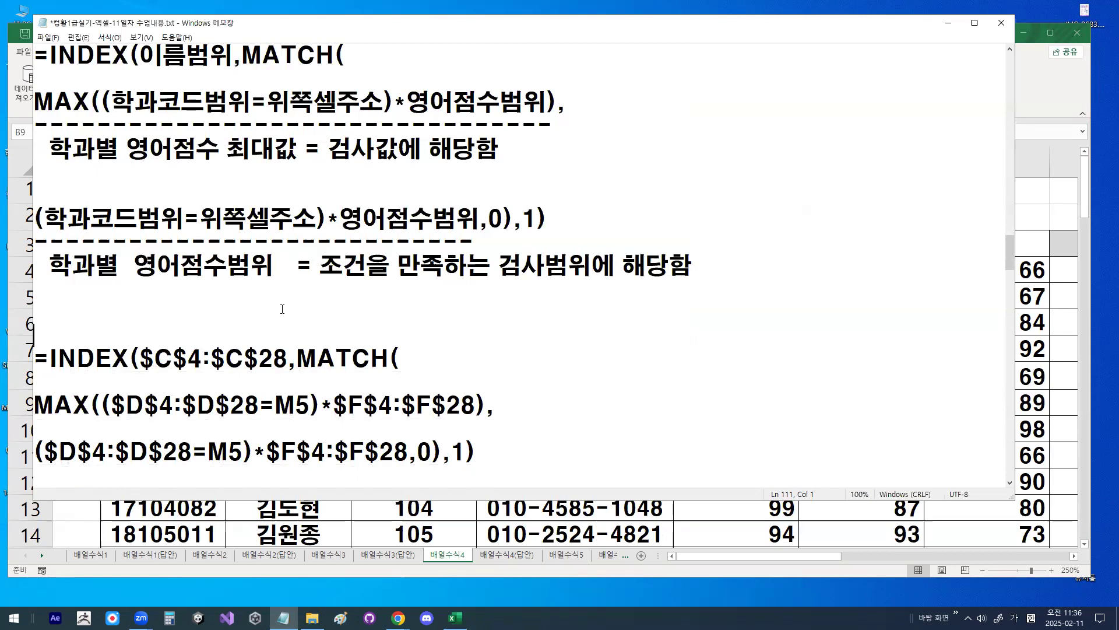
Underline the $C$4:$C$28 range, the MAX expression and the ($D$4:$D$28=M5)*$F$4:$F$28 array in ink in the notes
key("Down")
key("Down")
key("Down")
key("Down")
key("Down")
key("Down")
key("Down")
key("Down")
key("Down")
key("Down")
key("Down")
key("Down")
key("Down")
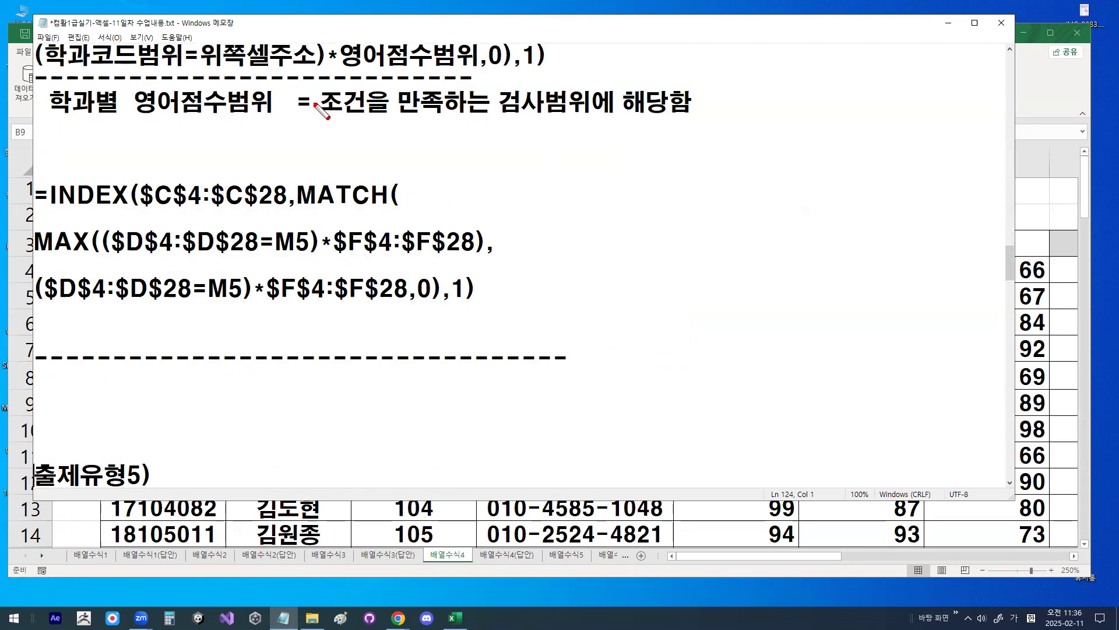
left_click_drag(136, 207, 283, 208)
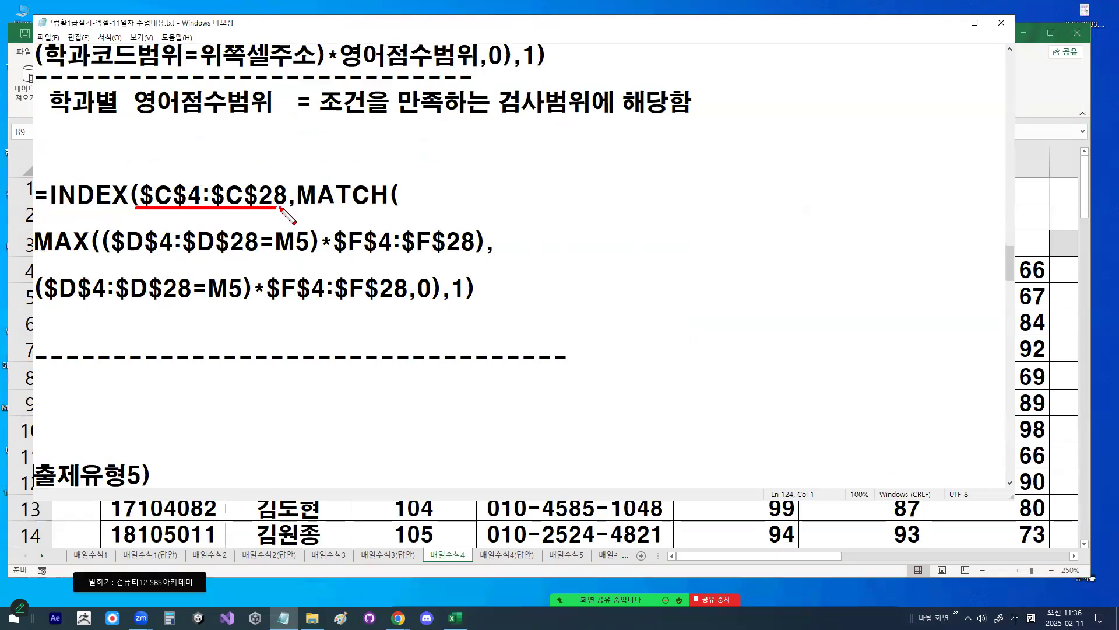
left_click_drag(34, 254, 475, 255)
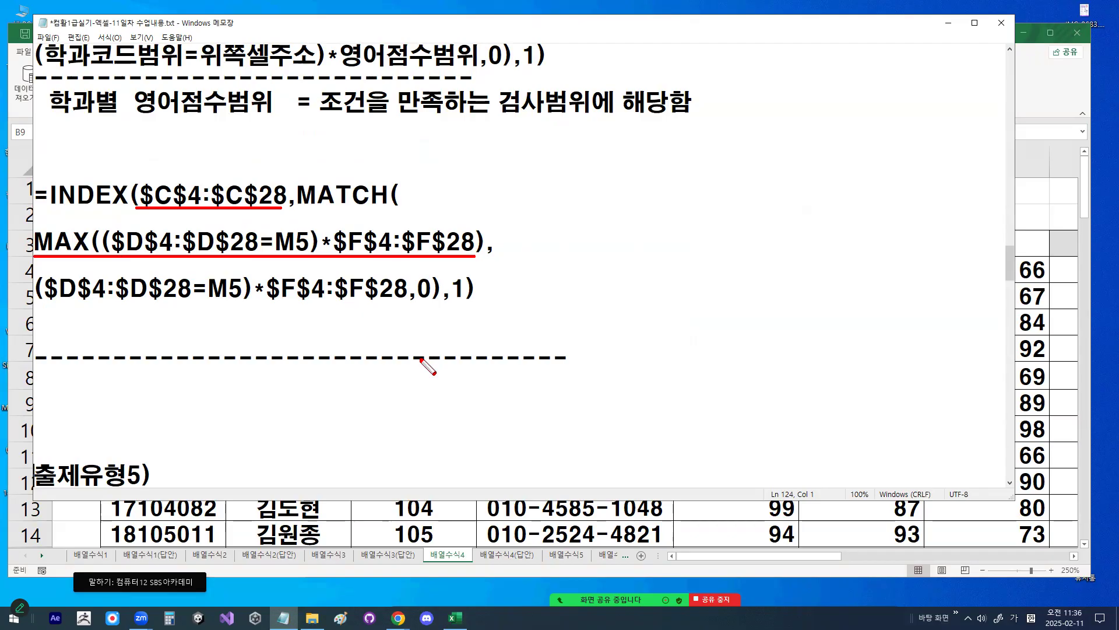
left_click_drag(42, 302, 407, 304)
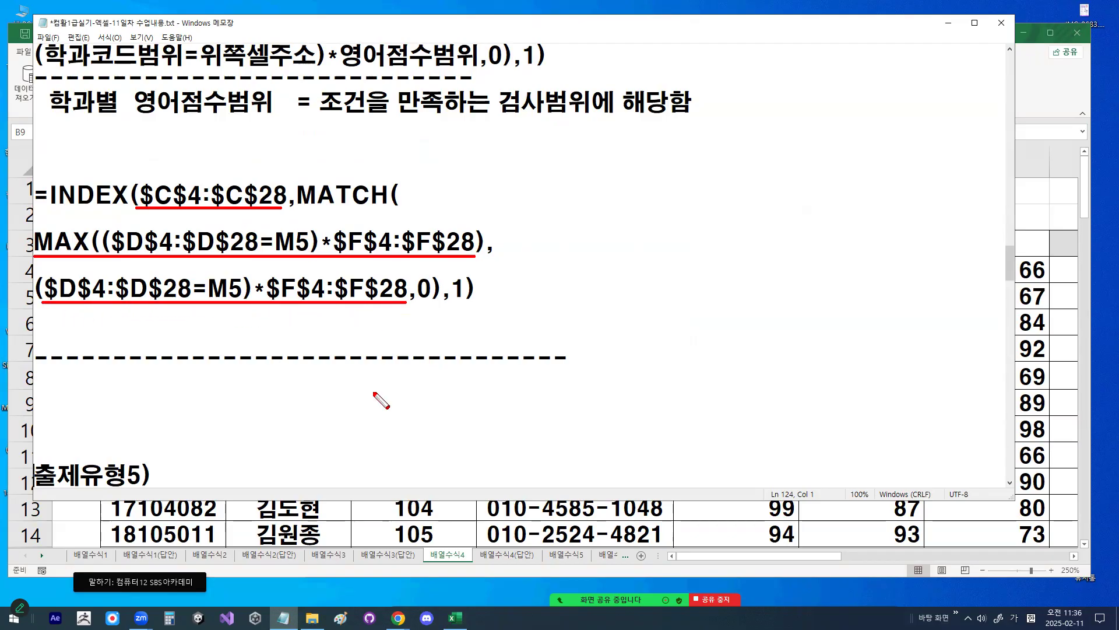
Mark M5, the MATCH parentheses and the final ,1 of the formula in ink, and clear the ink
left_click_drag(223, 316, 245, 290)
left_click_drag(429, 266, 432, 318)
left_click_drag(399, 170, 396, 221)
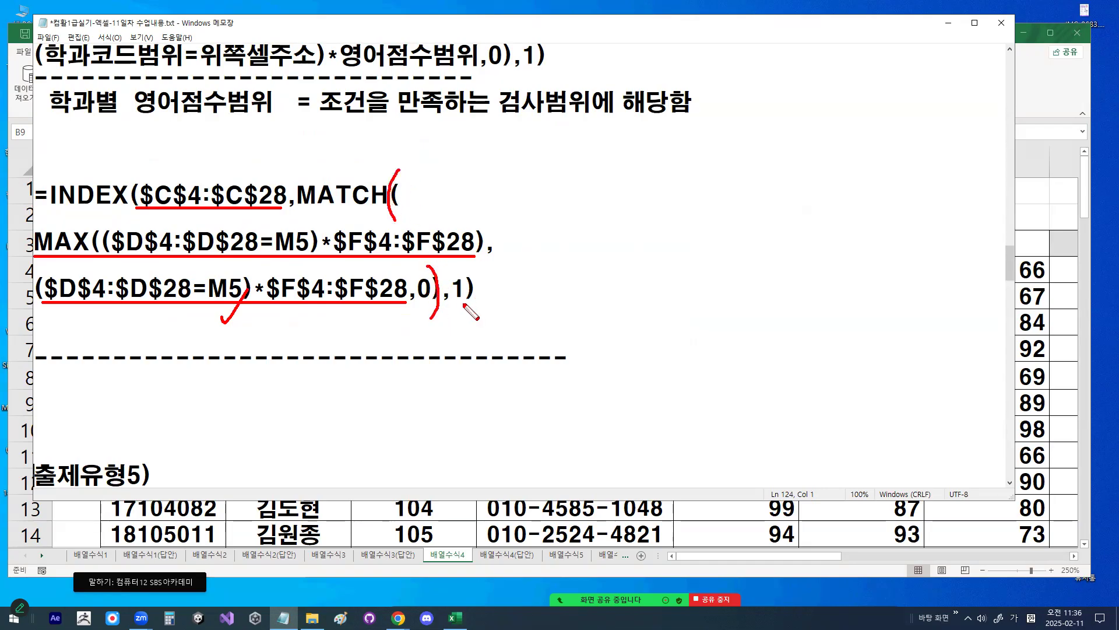
left_click_drag(439, 300, 462, 304)
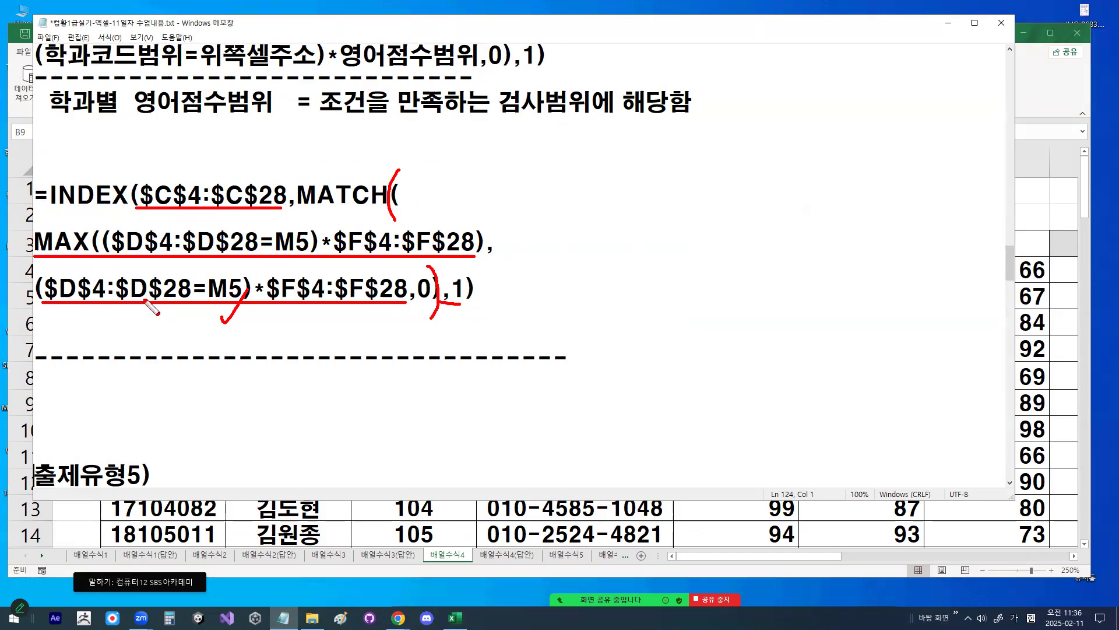
key("Escape")
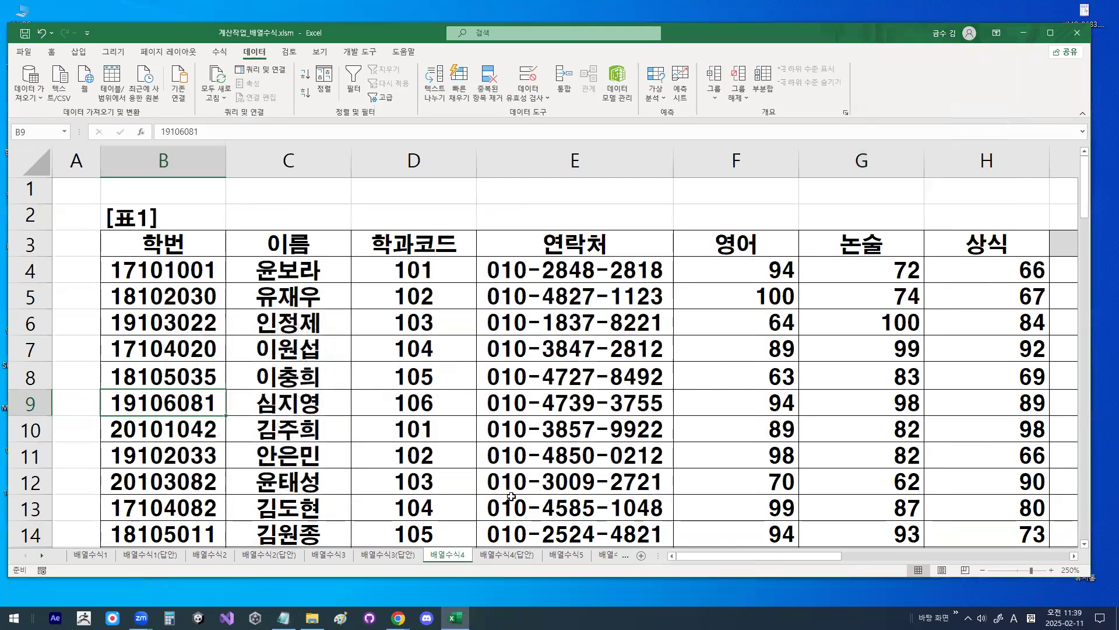
Open the 배열수식5 sheet in Excel, circle its sheet name in ink, and clear the ink
left_click(564, 557)
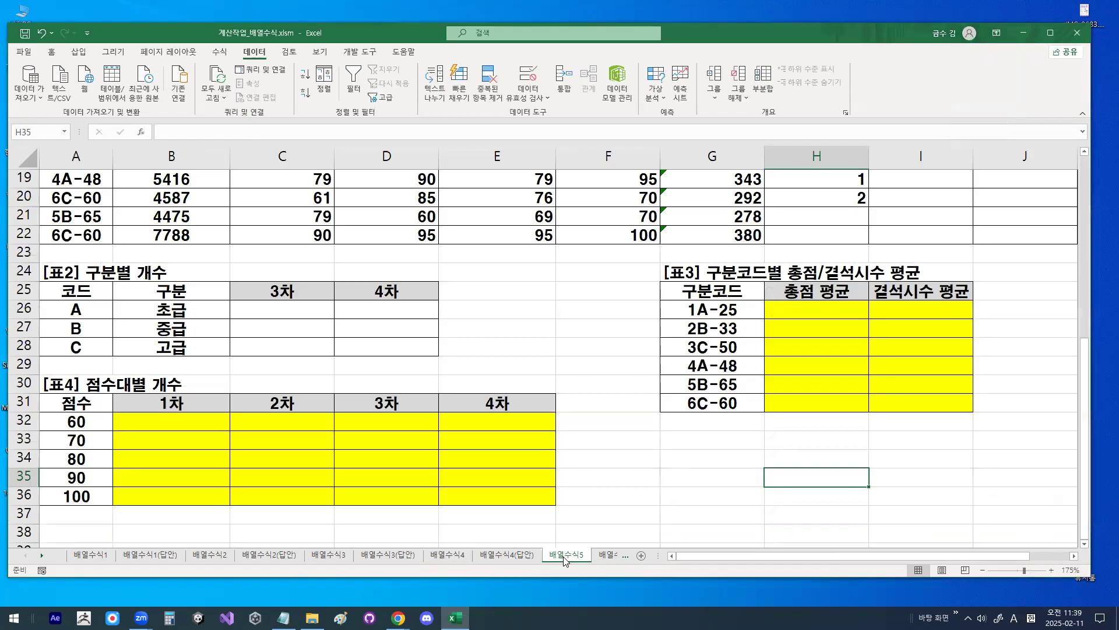
key("ctrl+1")
left_click(563, 554)
mouse_move(620, 553)
left_mouse_down()
mouse_move(555, 533)
mouse_move(607, 548)
left_mouse_up()
key("Escape")
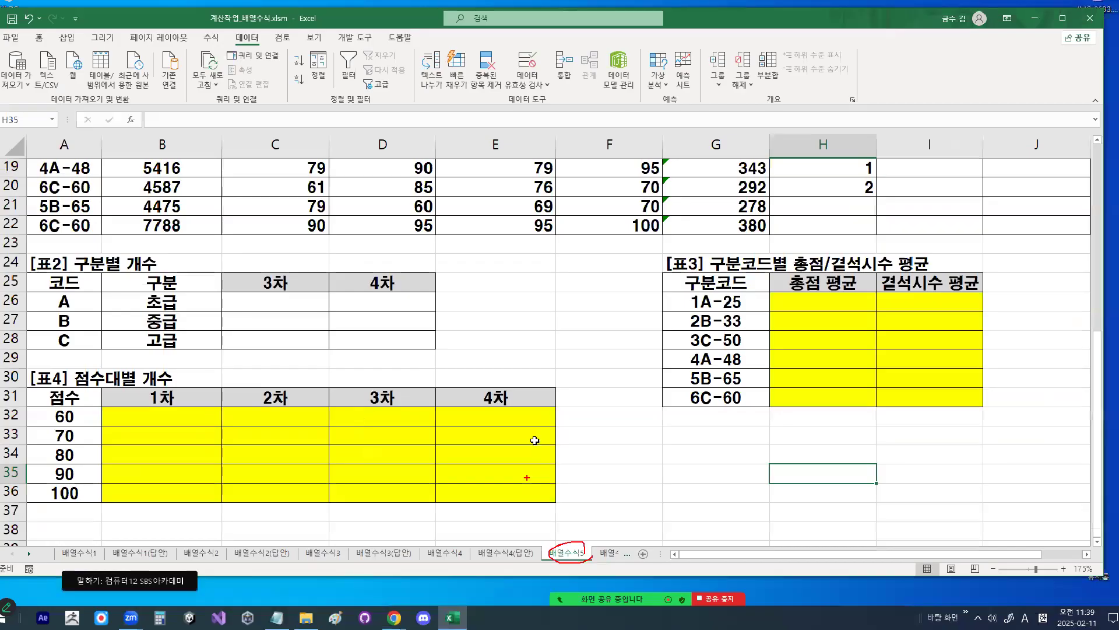
Examine the 표4 score-band count table from B32 and the 표1 source data
left_click(534, 440)
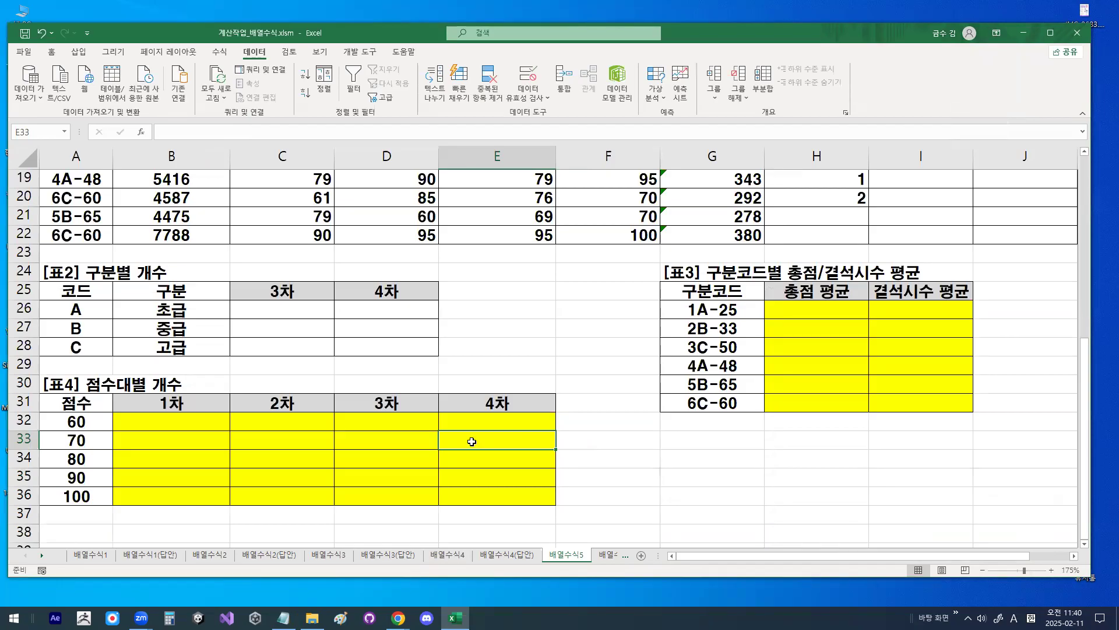
left_click(150, 426)
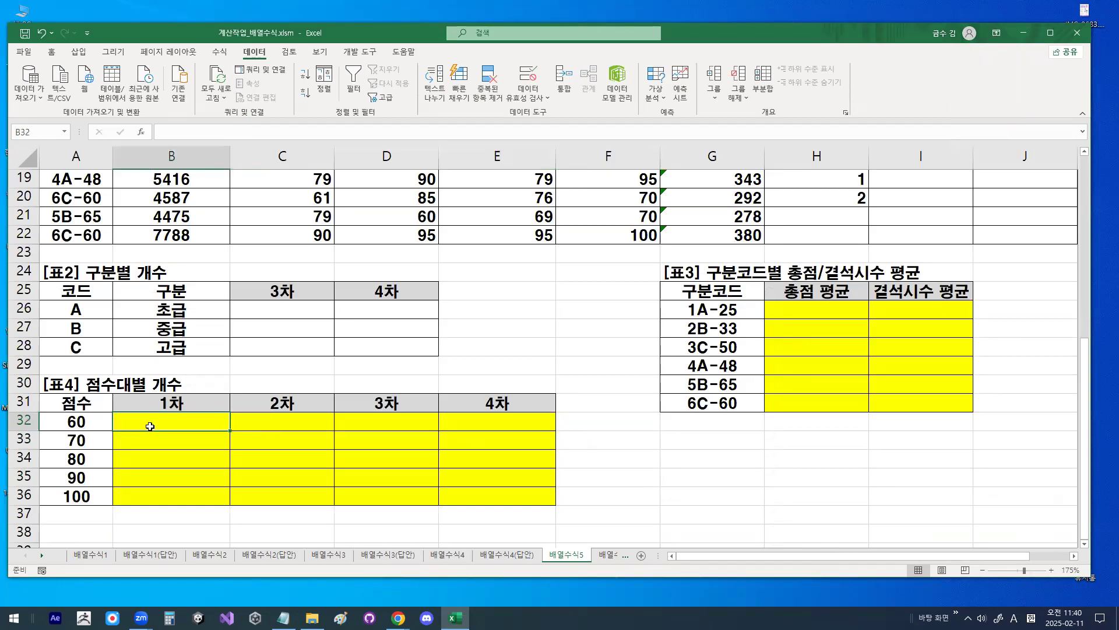
scroll(150, 424, "up", 6)
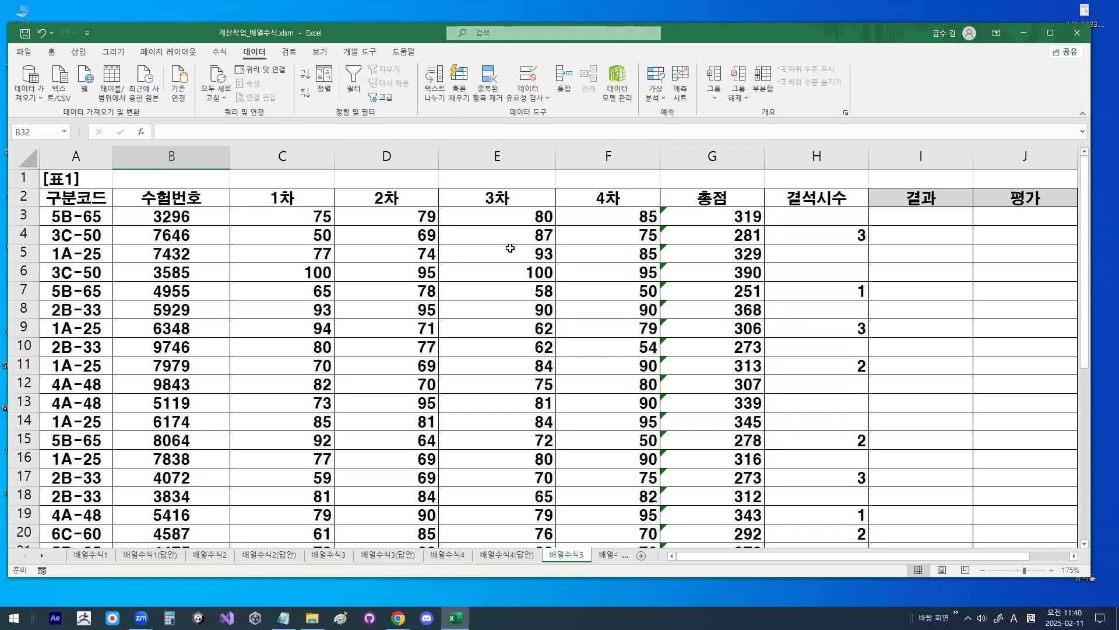
Mark the 총점 평균 and 결석시수 평균 columns of 표3 in ink, clear it, and select H26
scroll(510, 248, "down", 5)
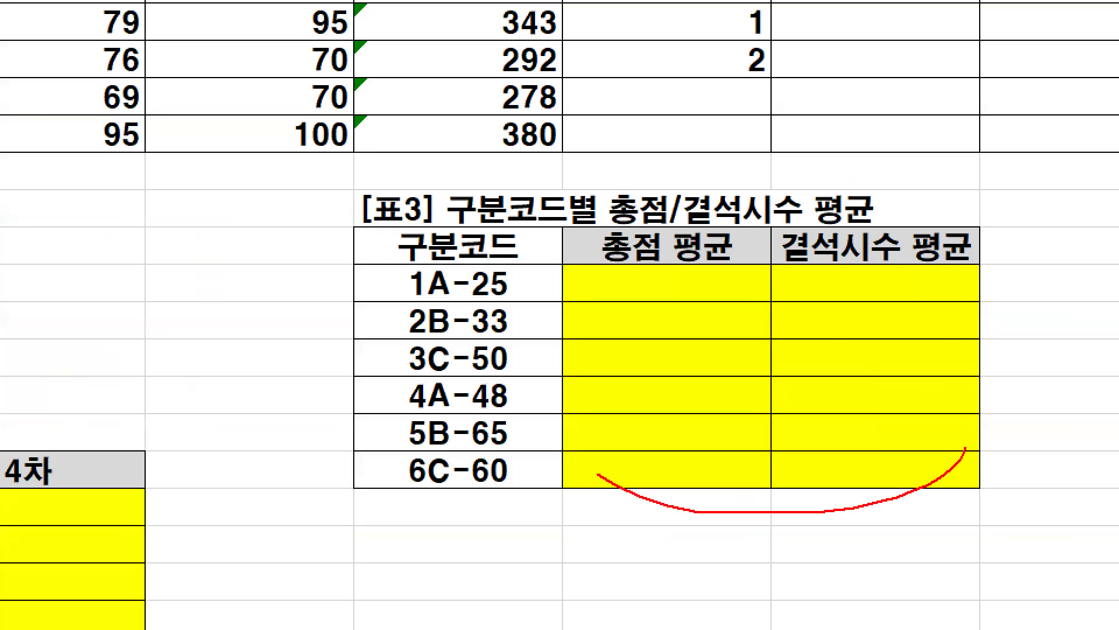
left_click_drag(597, 475, 845, 425)
key("Escape")
left_click(846, 368)
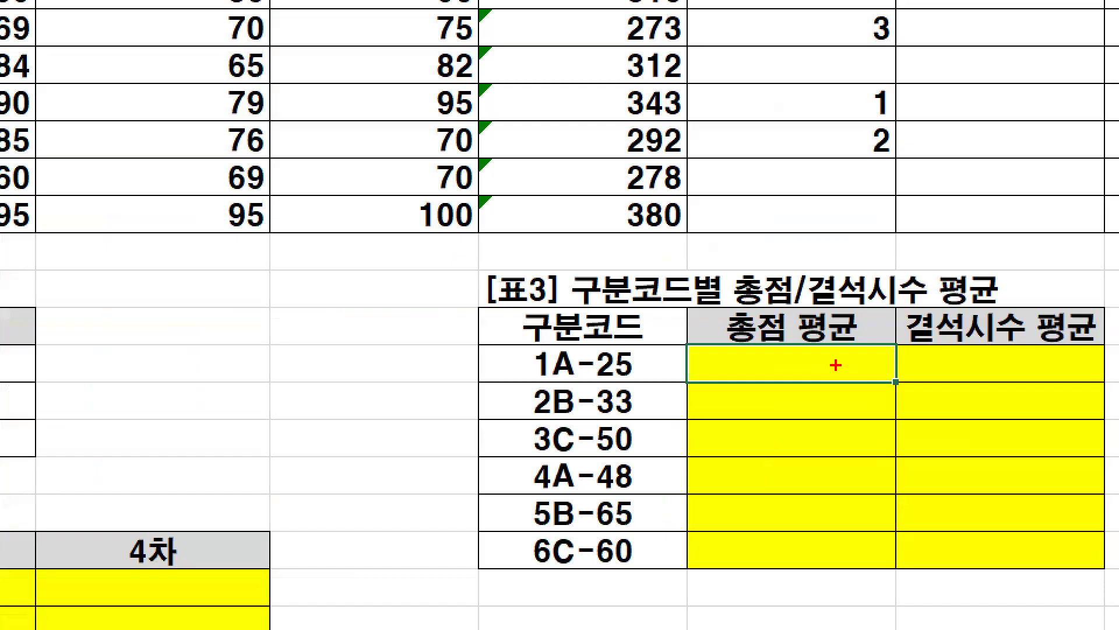
Circle 결석시수 in the 표3 header in ink, clear it, and select I26
mouse_move(1005, 327)
left_mouse_down()
mouse_move(927, 345)
mouse_move(1002, 305)
left_mouse_up()
key("Escape")
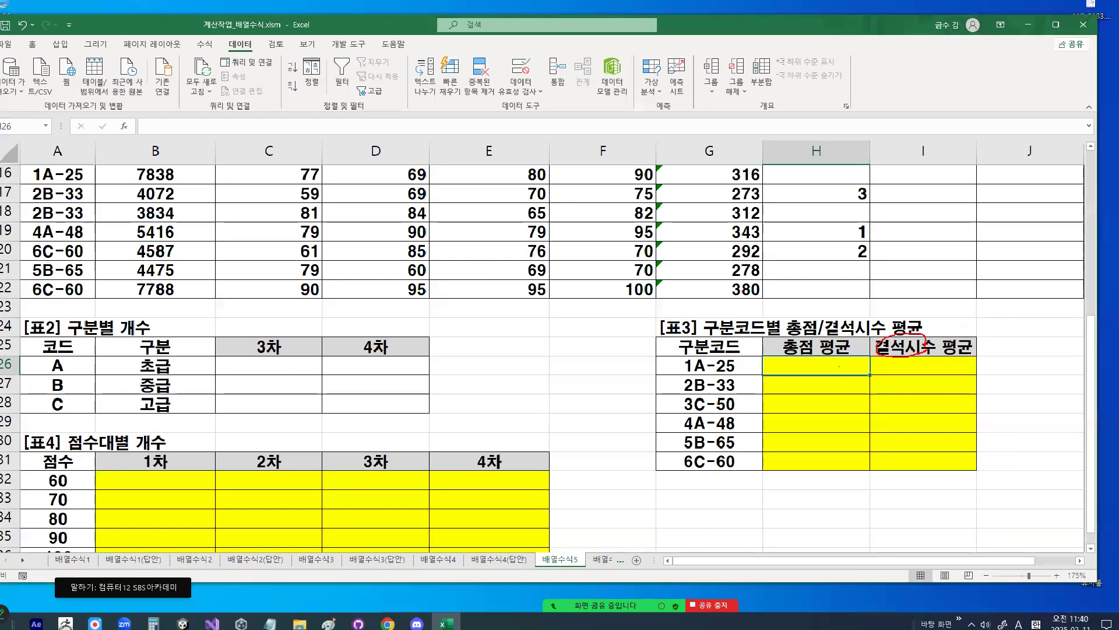
left_click(889, 365)
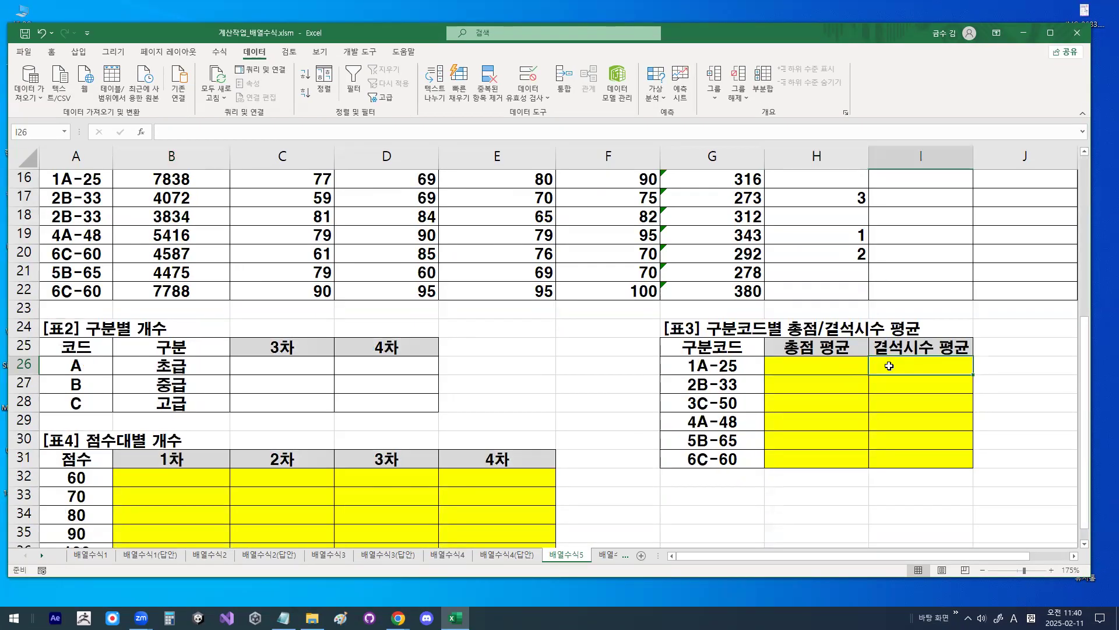
Select H26, annotate the first 총점 평균 cell of 표3 in ink, and clear the ink
left_click(826, 370)
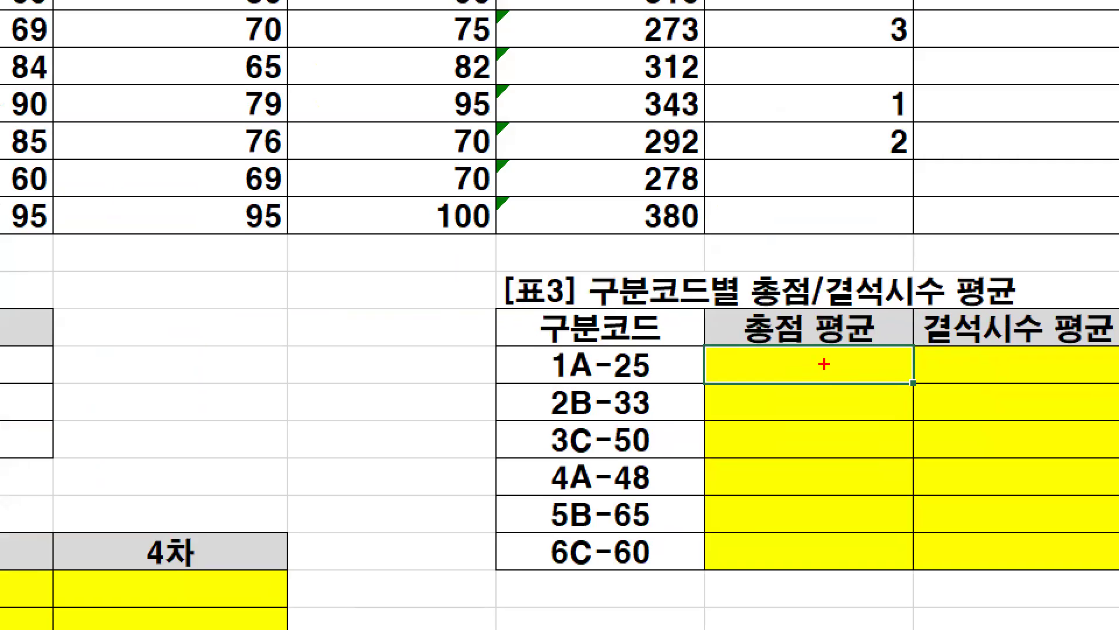
left_click_drag(821, 357, 898, 337)
key("Escape")
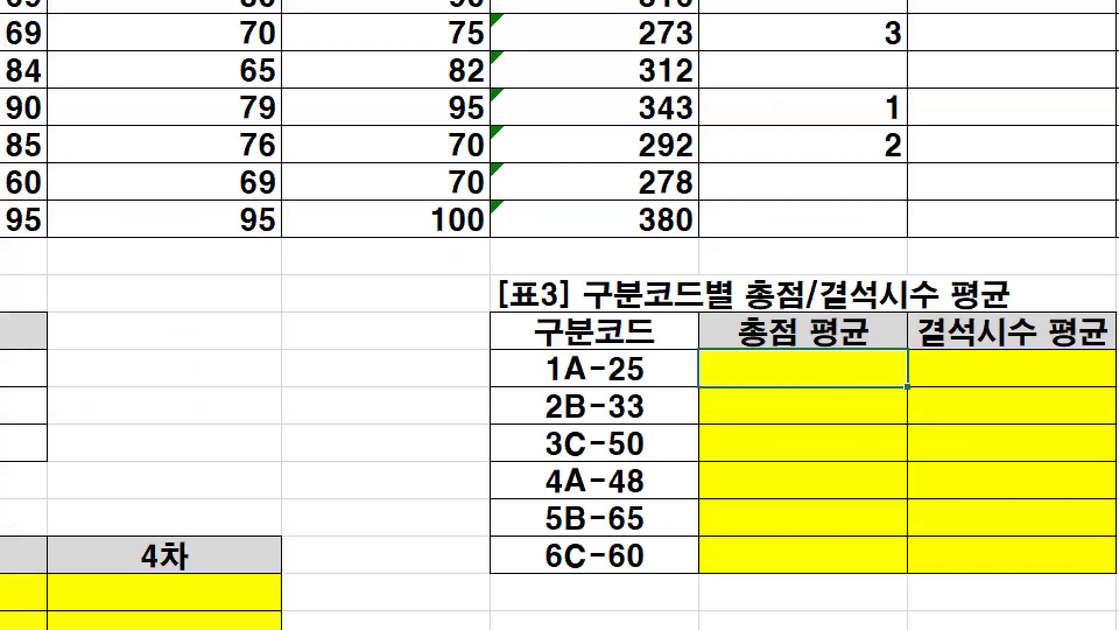
mouse_move(796, 351)
left_mouse_down()
mouse_move(727, 325)
mouse_move(805, 318)
mouse_move(806, 348)
left_mouse_up()
key("Escape")
Link the 총점 and 결석시수 headers of 표1 with ink, circle 시수, and clear the ink
scroll(806, 348, "up", 5)
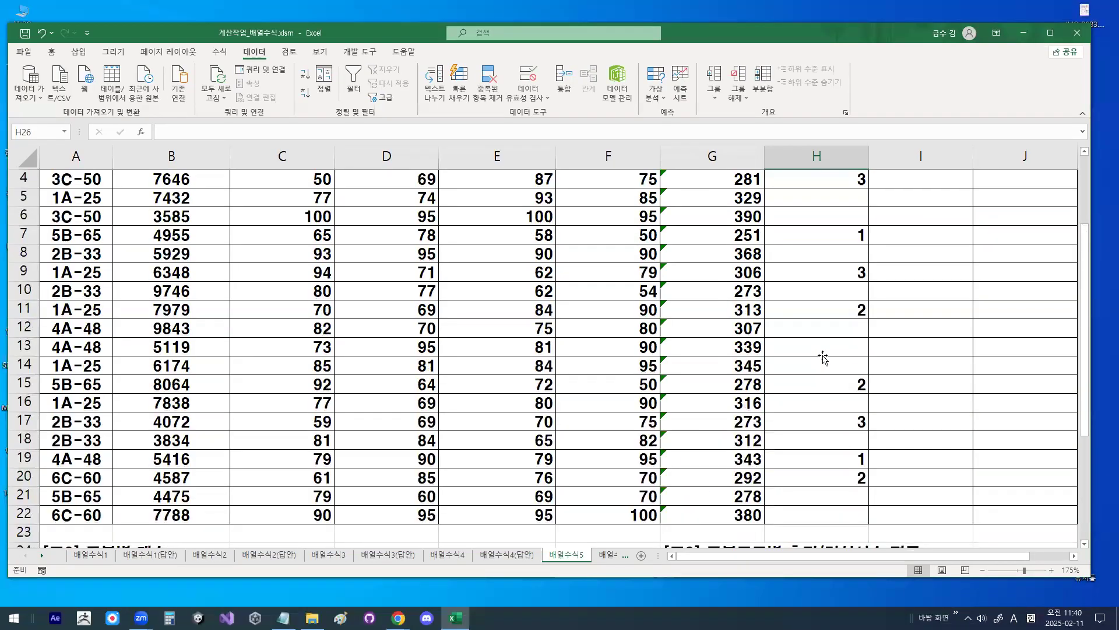
left_click(731, 195)
left_click_drag(731, 189, 786, 173)
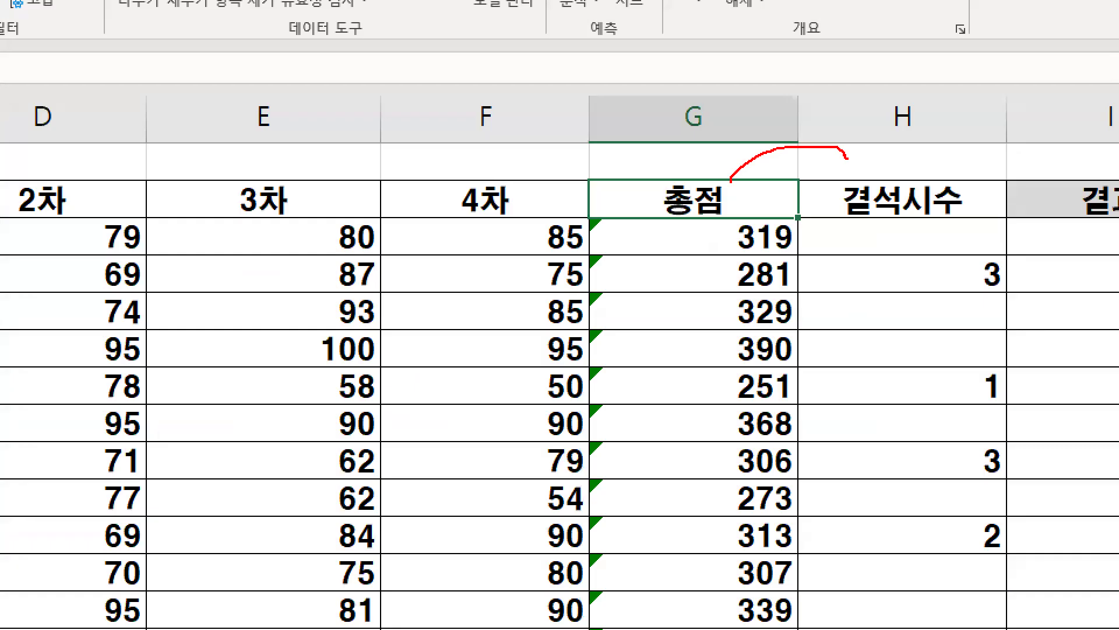
left_click_drag(984, 236, 965, 234)
left_click_drag(736, 227, 931, 219)
key("Escape")
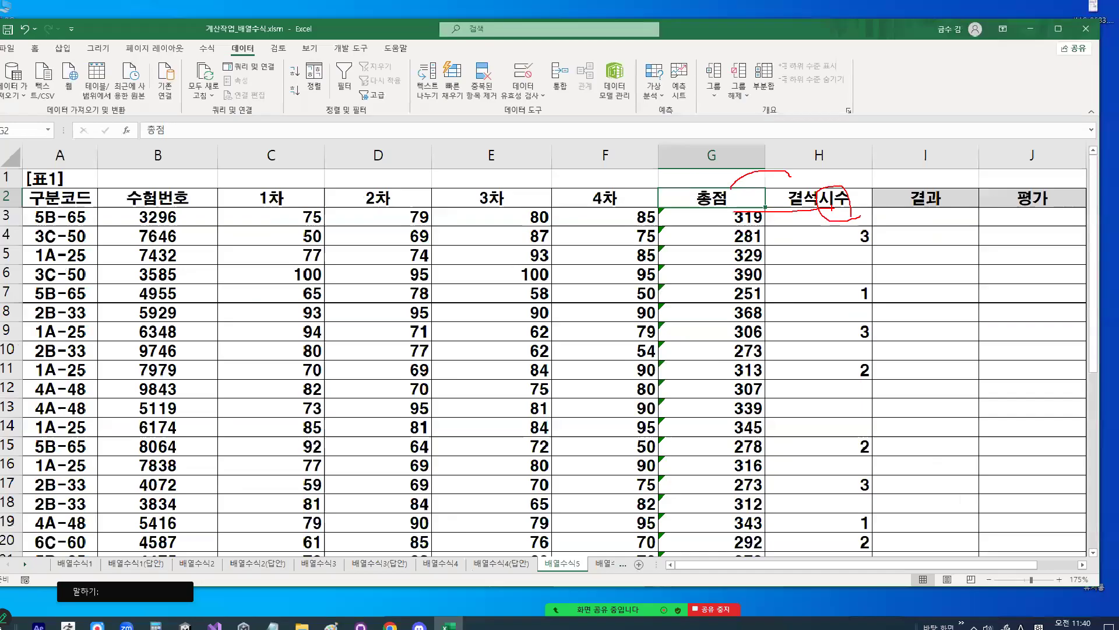
Select the 총점 values G3:G13 in 표1, and circle the scores and the column letter G in ink
left_click_drag(725, 218, 711, 395)
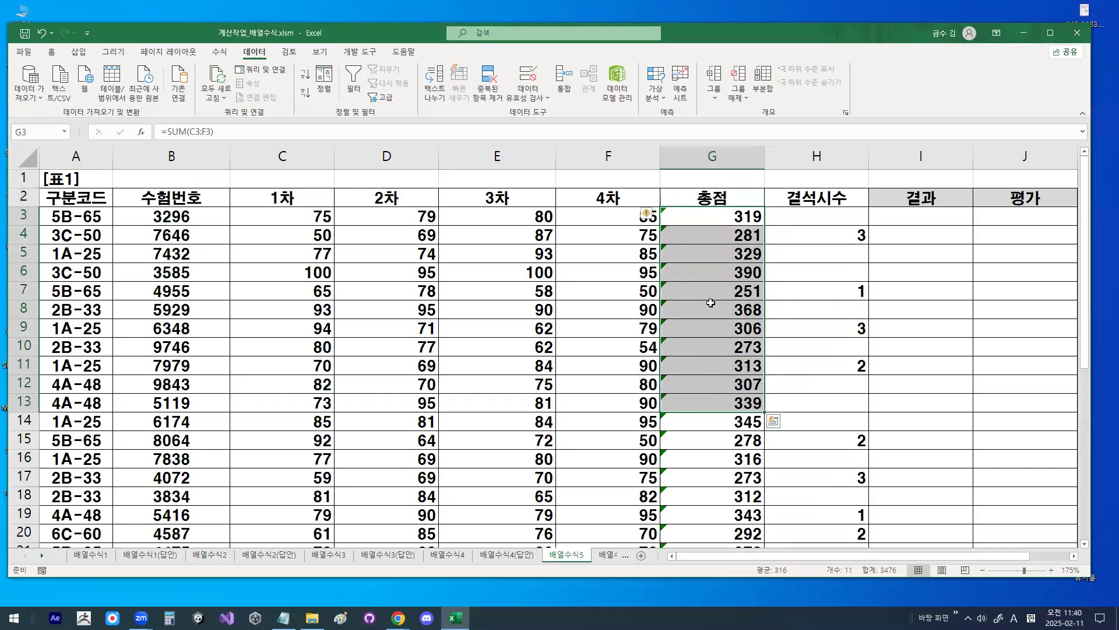
key("ctrl+1")
left_click(709, 262)
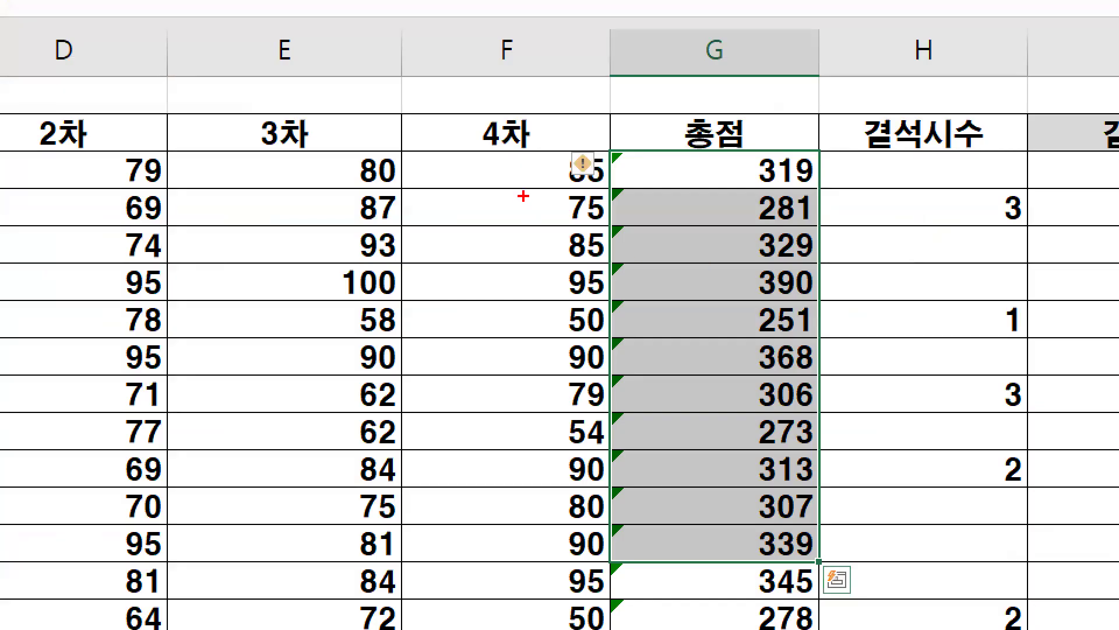
mouse_move(789, 211)
left_mouse_down()
mouse_move(688, 164)
mouse_move(780, 201)
left_mouse_up()
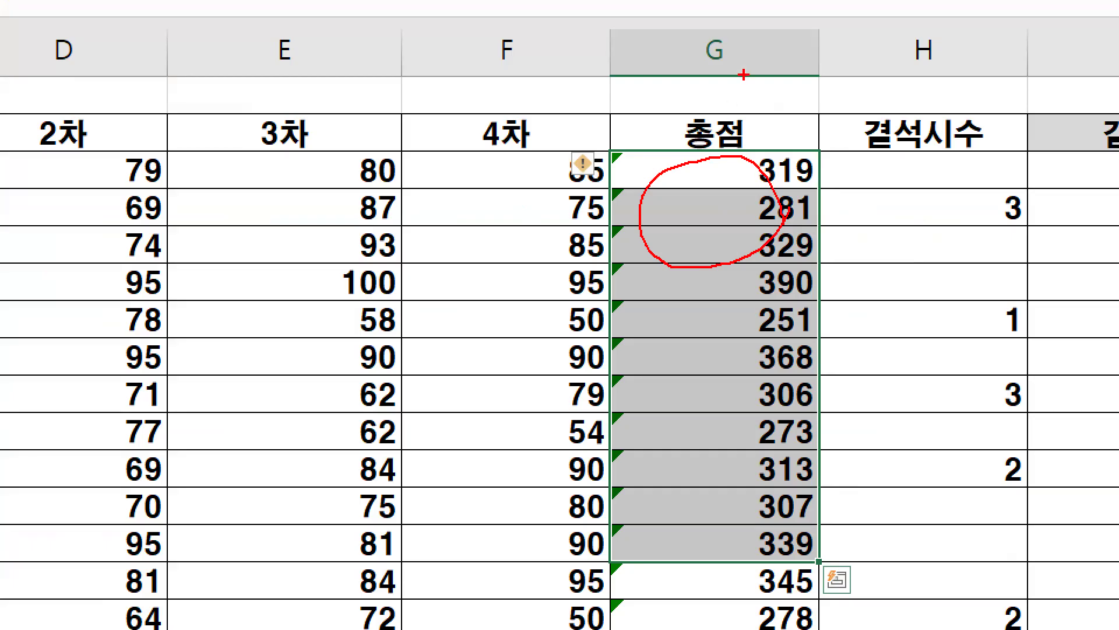
mouse_move(740, 52)
left_mouse_down()
mouse_move(699, 65)
mouse_move(742, 42)
mouse_move(733, 37)
left_mouse_up()
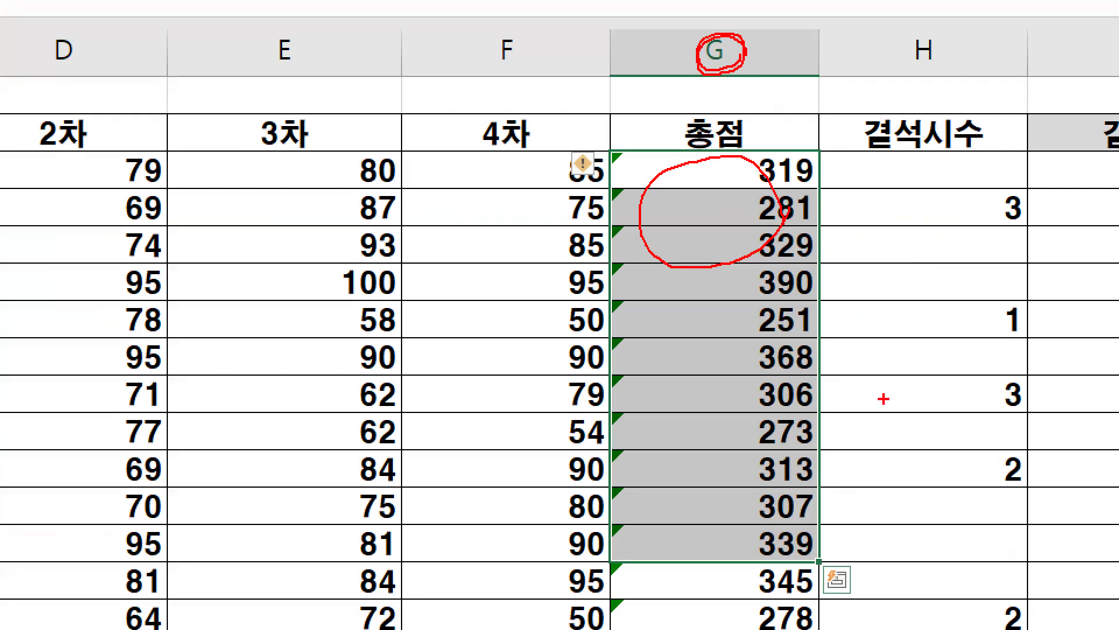
Draw ink arrows from the 총점 scores to 결석시수 in 표1, circle and tick the absence column, and clear the ink
mouse_move(765, 444)
left_mouse_down()
mouse_move(892, 441)
mouse_move(861, 461)
left_mouse_up()
mouse_move(746, 207)
left_mouse_down()
mouse_move(883, 198)
mouse_move(861, 235)
left_mouse_up()
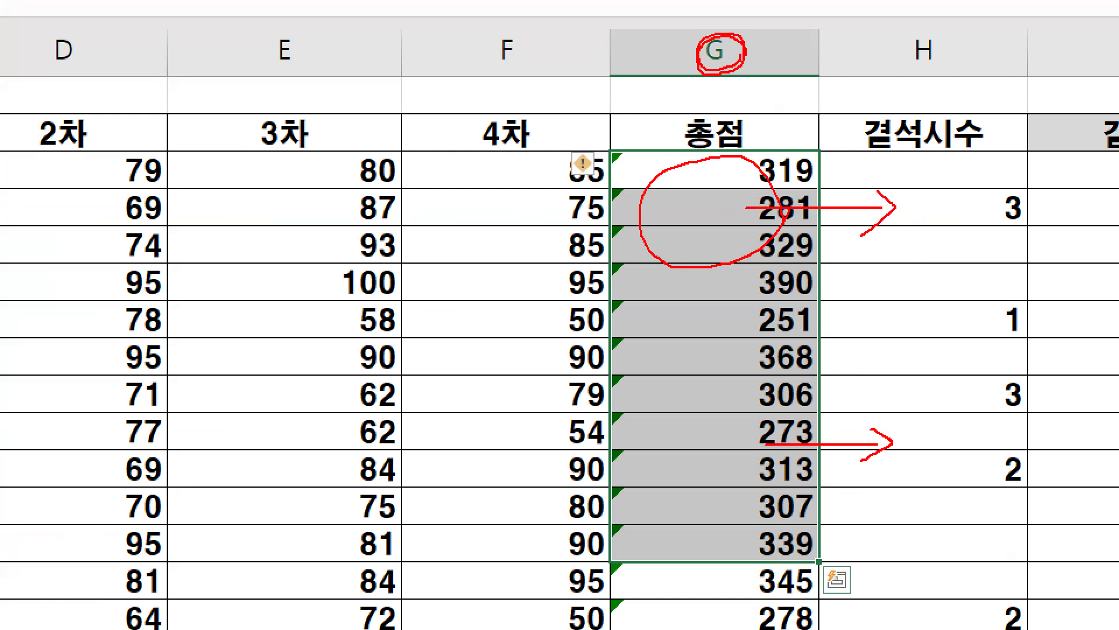
mouse_move(1002, 291)
left_mouse_down()
mouse_move(939, 391)
mouse_move(831, 228)
mouse_move(1004, 306)
left_mouse_up()
mouse_move(931, 155)
left_mouse_down()
mouse_move(952, 227)
mouse_move(1013, 98)
left_mouse_up()
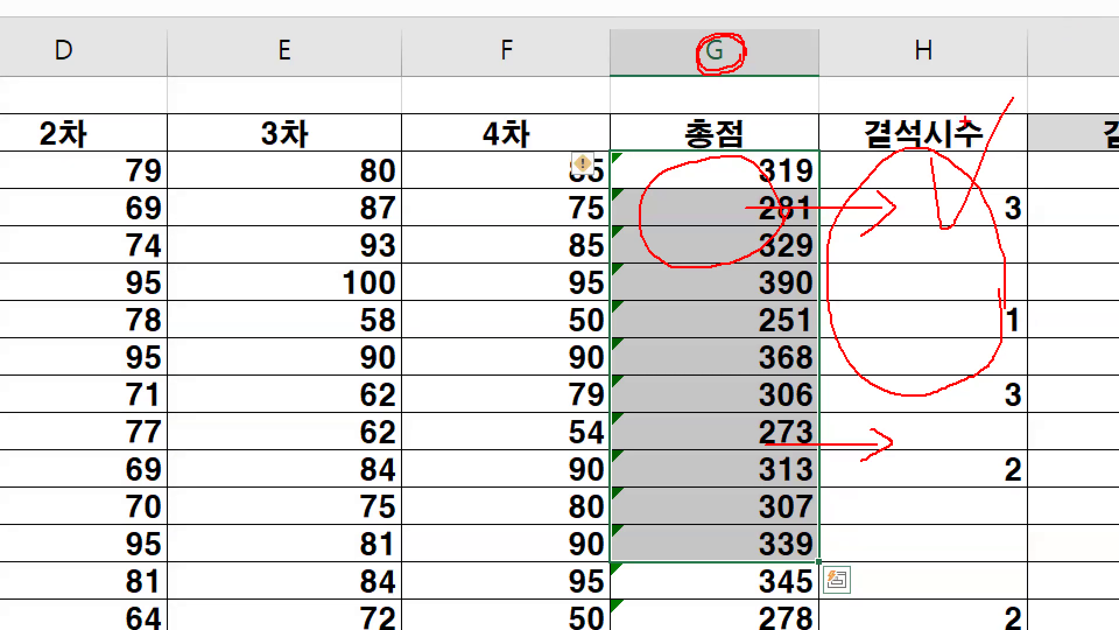
key("Escape")
Draw an ink arrow from 총점 평균 to the 결석시수 평균 column in 표3, circle that column's first cells, and clear the ink
scroll(688, 308, "down", 6)
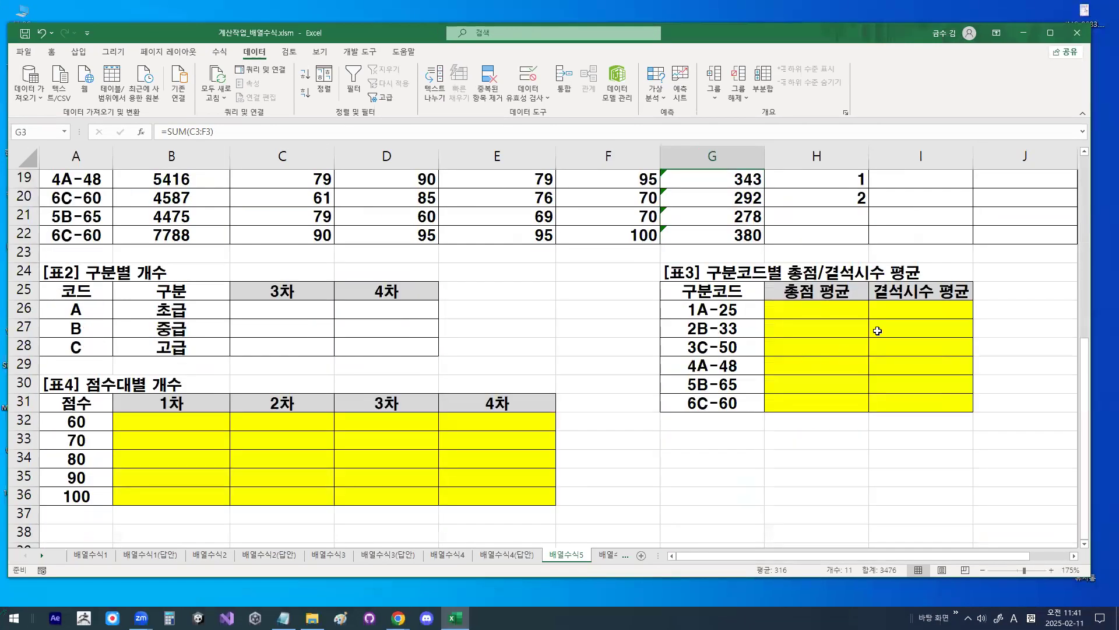
key("ctrl+1")
left_click_drag(848, 324, 901, 332)
mouse_move(1073, 350)
left_mouse_down()
mouse_move(979, 215)
mouse_move(1080, 346)
left_mouse_up()
key("Escape")
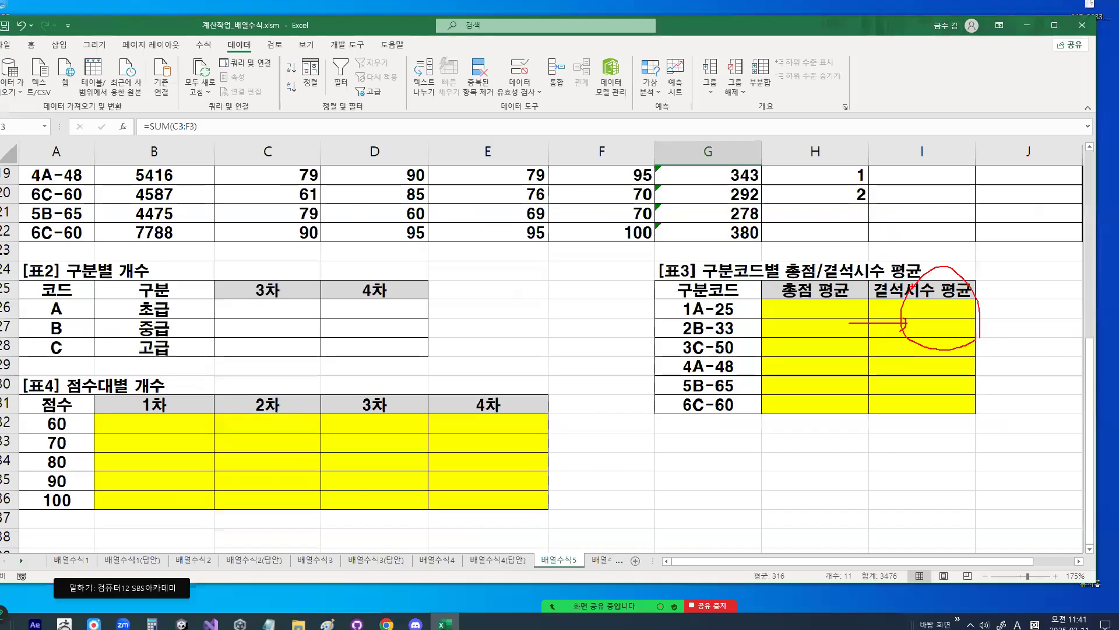
Circle and tick code 1A-25 in 표3 in ink, with arrows running across the average columns
key("ctrl+1")
mouse_move(752, 316)
left_mouse_down()
mouse_move(710, 319)
mouse_move(683, 302)
mouse_move(725, 296)
mouse_move(729, 307)
left_mouse_up()
left_click_drag(651, 264, 739, 156)
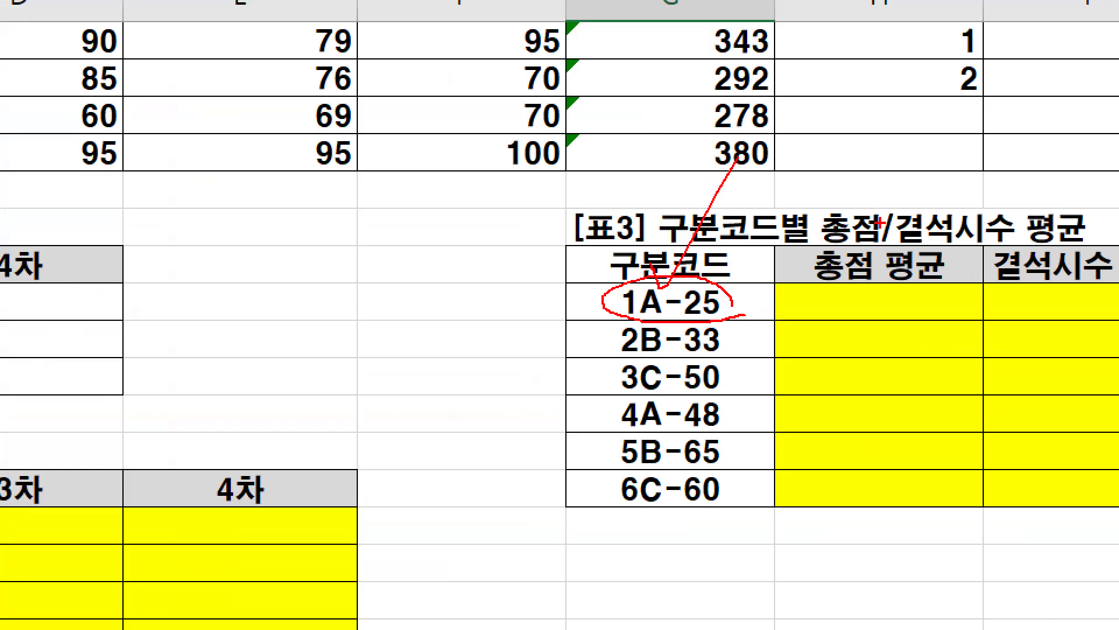
mouse_move(814, 318)
left_mouse_down()
mouse_move(971, 319)
mouse_move(968, 335)
left_mouse_up()
mouse_move(750, 304)
left_mouse_down()
mouse_move(641, 319)
mouse_move(633, 276)
mouse_move(709, 277)
mouse_move(718, 297)
mouse_move(793, 296)
left_mouse_up()
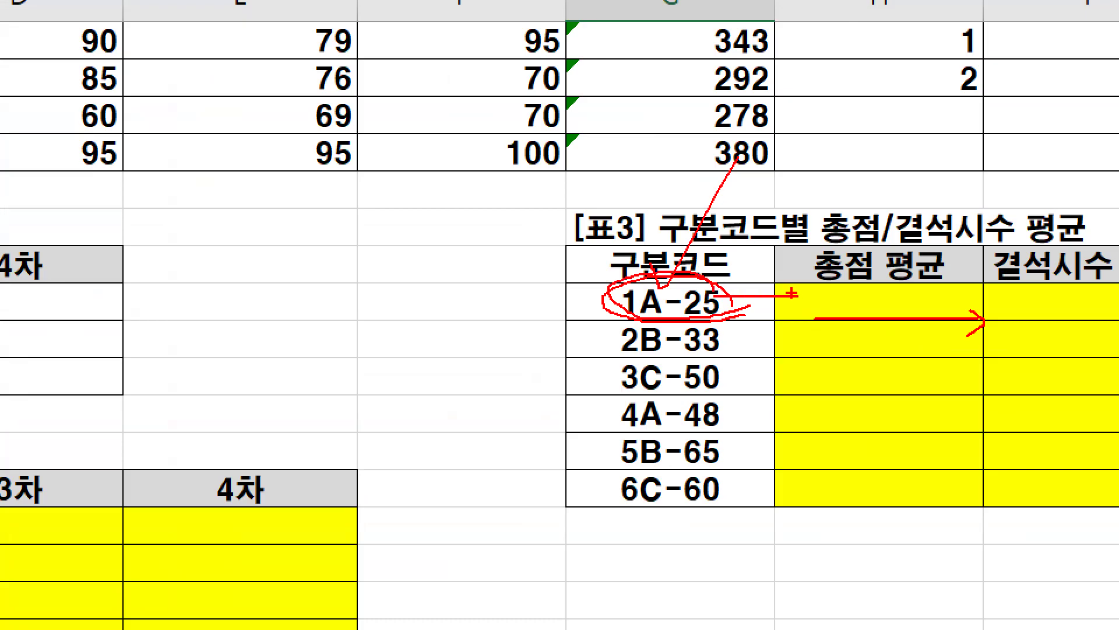
Cross out the 총점 평균 header in ink, mark around code 1A-25 again, and clear the ink
mouse_move(835, 219)
left_mouse_down()
mouse_move(799, 269)
mouse_move(852, 279)
left_mouse_up()
left_click_drag(713, 303, 647, 275)
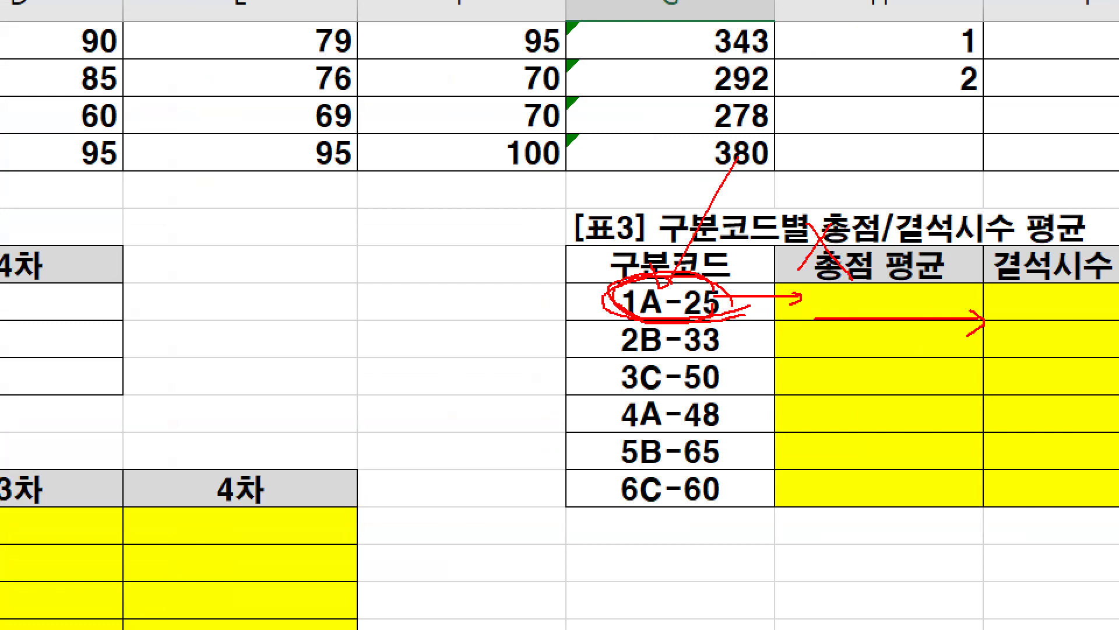
left_click_drag(517, 272, 516, 296)
mouse_move(599, 304)
left_mouse_down()
mouse_move(599, 418)
mouse_move(621, 393)
left_mouse_up()
left_click_drag(665, 339, 708, 319)
mouse_move(695, 363)
left_mouse_down()
mouse_move(695, 385)
mouse_move(729, 345)
mouse_move(632, 292)
mouse_move(722, 304)
left_mouse_up()
key("Escape")
Circle code 1A-25 and 총점 in the 표3 header in ink, and clear the ink
key("ctrl+1")
left_click(749, 313)
mouse_move(880, 270)
left_mouse_down()
mouse_move(868, 278)
mouse_move(852, 248)
left_mouse_up()
key("Escape")
key("ctrl+1")
left_click(726, 303)
mouse_move(733, 320)
left_mouse_down()
mouse_move(762, 309)
mouse_move(755, 295)
left_mouse_up()
mouse_move(932, 279)
left_mouse_down()
mouse_move(914, 279)
mouse_move(925, 273)
left_mouse_up()
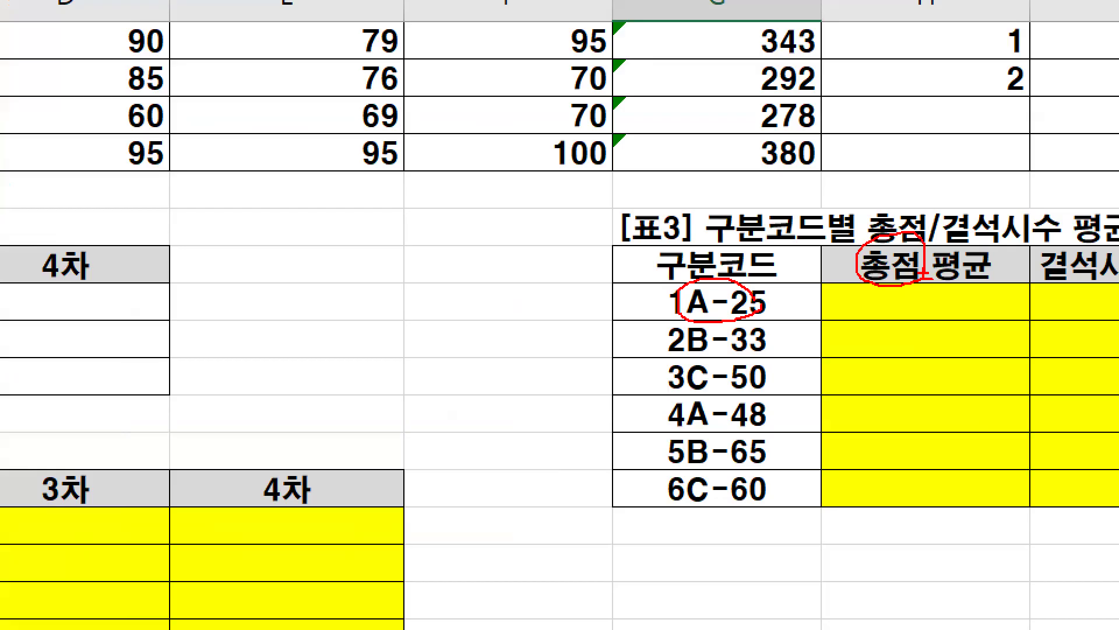
key("Escape")
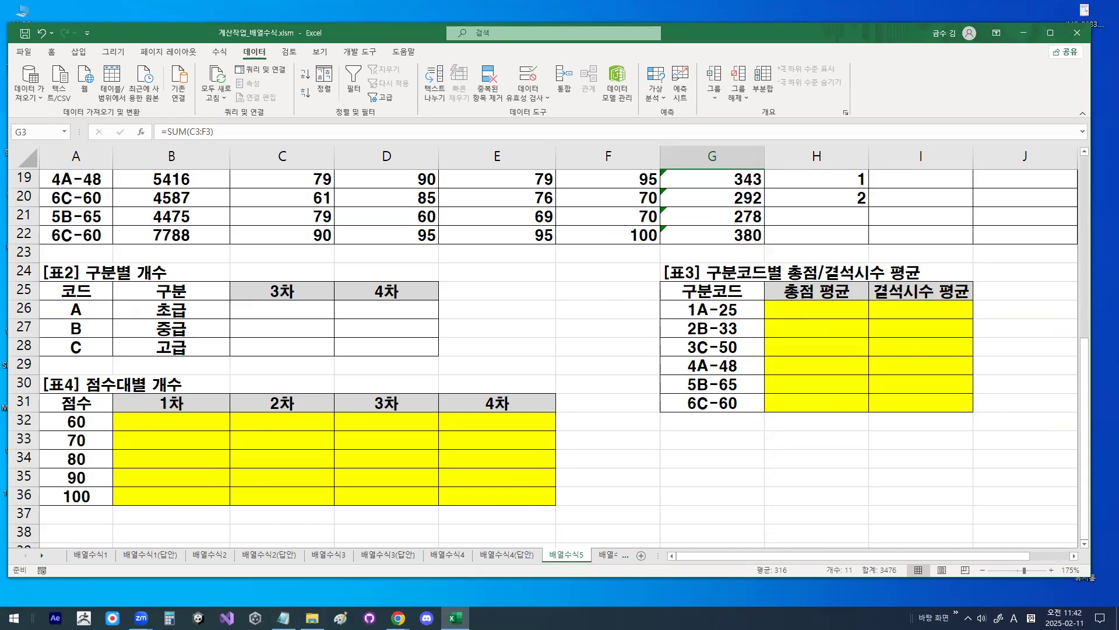
Switch to the Notepad lesson notes, find the ROUND section, underline its arguments and 반올림함수, and circle K in ink
key("alt+Tab")
scroll(358, 361, "down", 2)
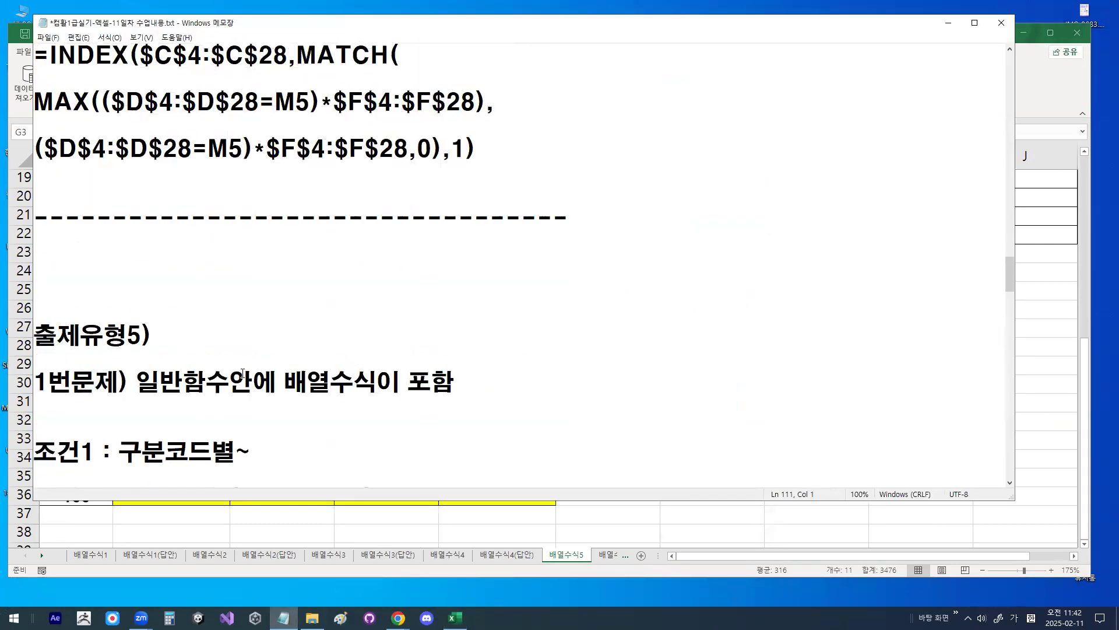
scroll(242, 373, "down", 10)
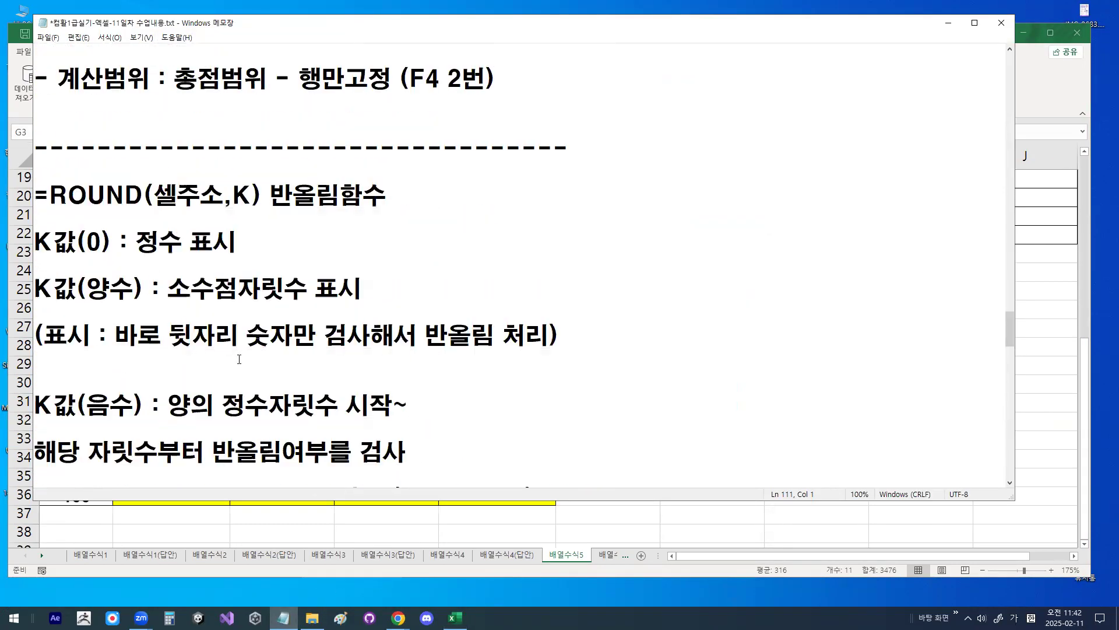
scroll(239, 359, "down", 1)
scroll(239, 289, "up", 1)
scroll(254, 289, "down", 1)
left_click_drag(156, 138, 384, 140)
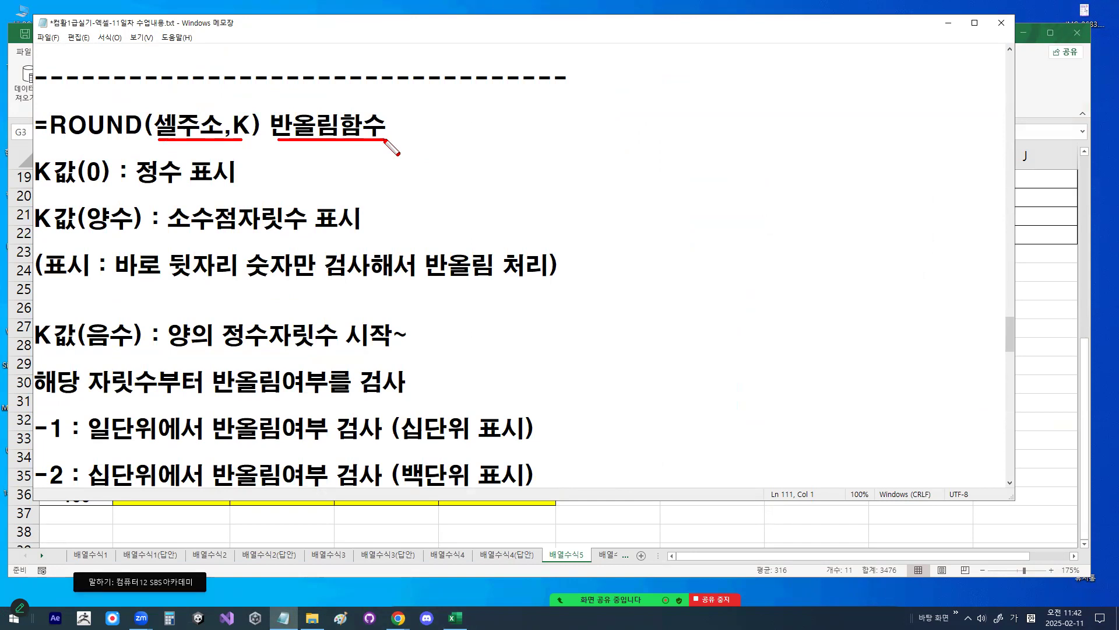
left_click_drag(227, 134, 259, 132)
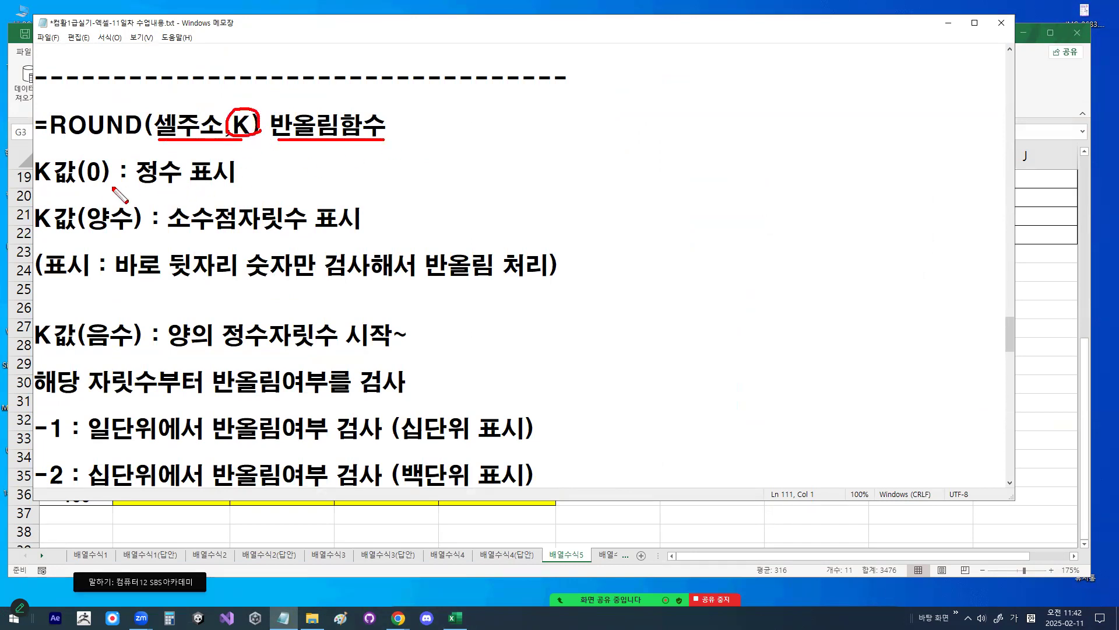
Add a "- " bullet before the K값(0) and K값(양수) lines of the ROUND notes
left_click(37, 182)
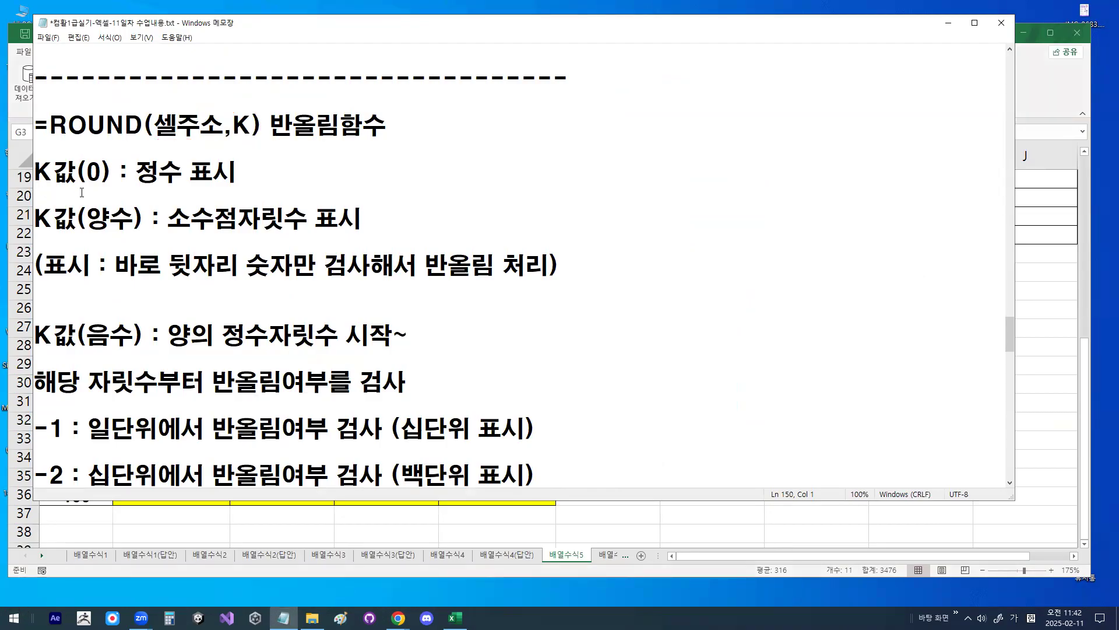
type("-")
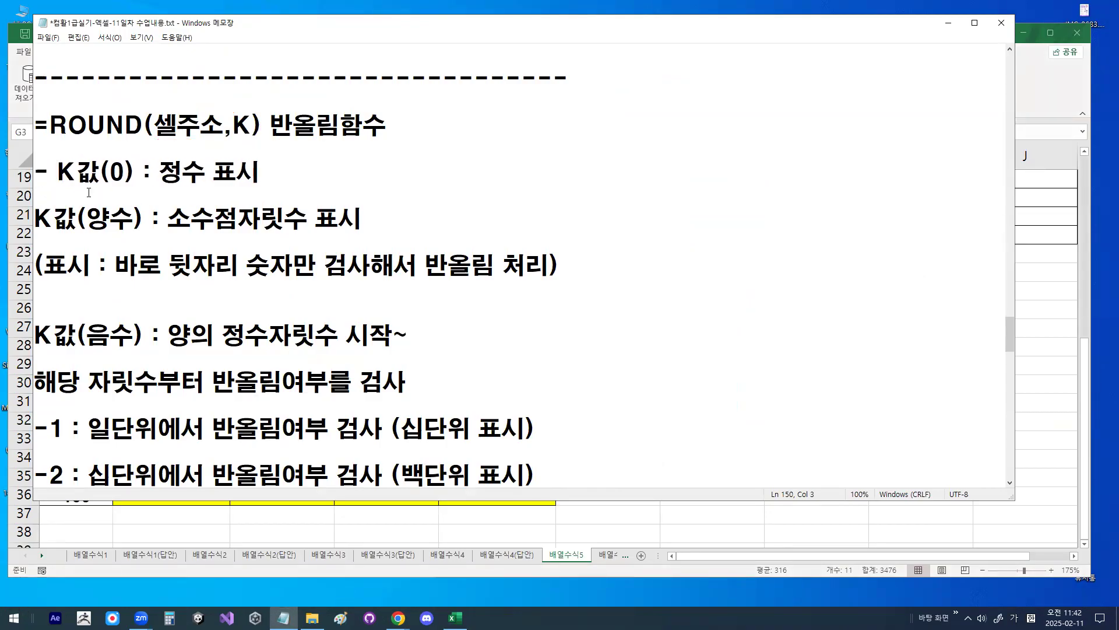
double_click(123, 172)
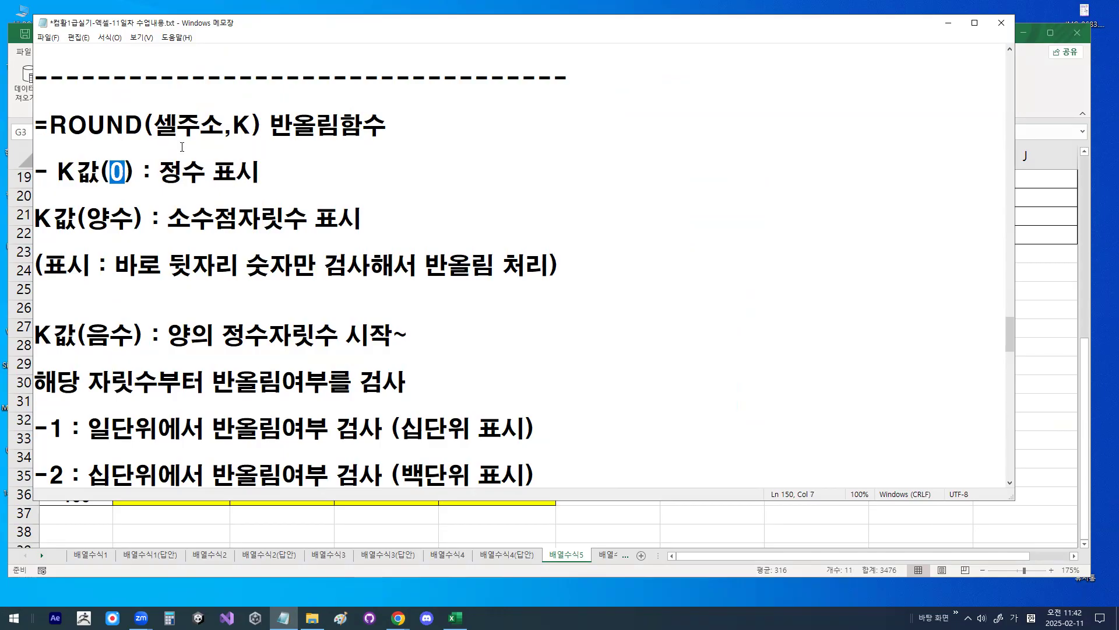
left_click_drag(158, 171, 263, 168)
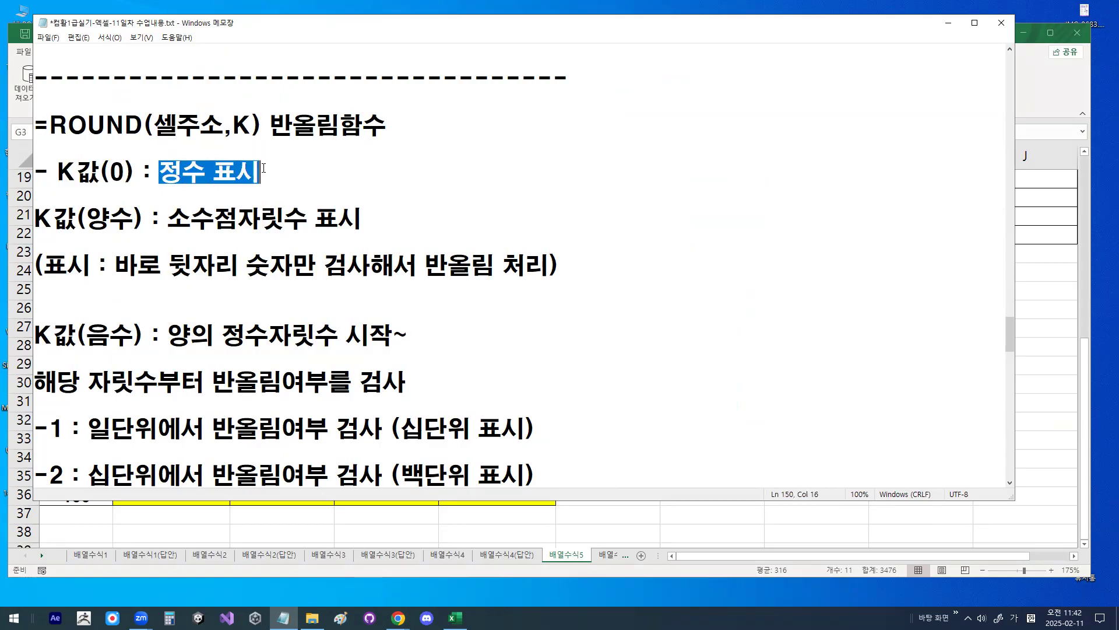
left_click(296, 169)
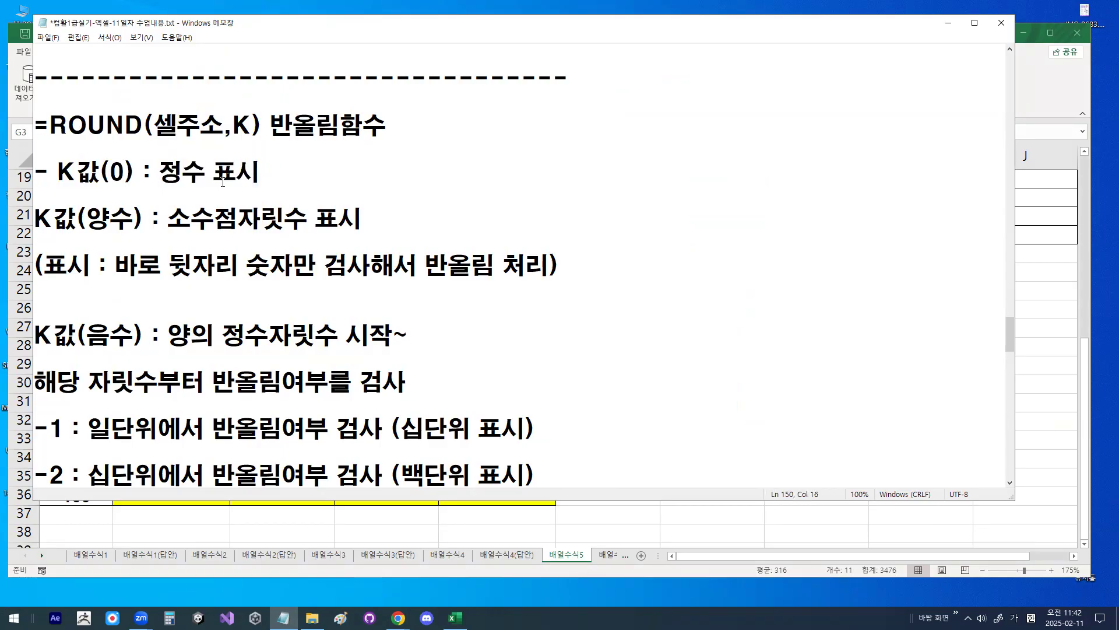
left_click(38, 217)
type("-")
Highlight 소수점자릿수 표시, circle 양수 and both 표시 words, underline 바로 뒷자리 숫자 in ink, and clear the ink
left_click_drag(190, 217, 380, 218)
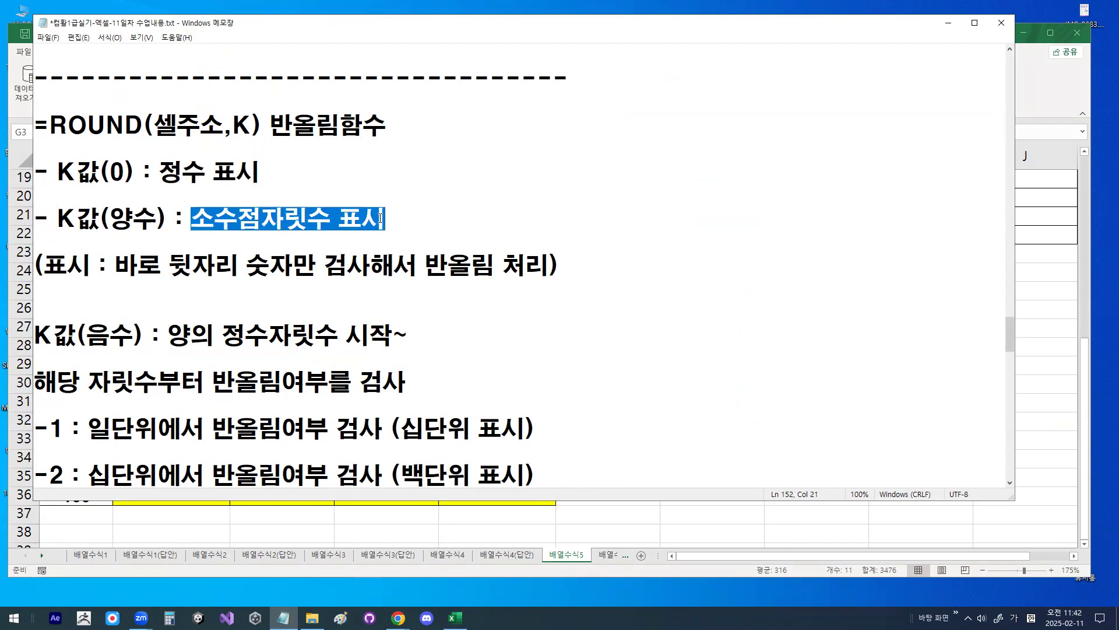
mouse_move(140, 237)
left_mouse_down()
mouse_move(140, 204)
mouse_move(148, 228)
left_mouse_up()
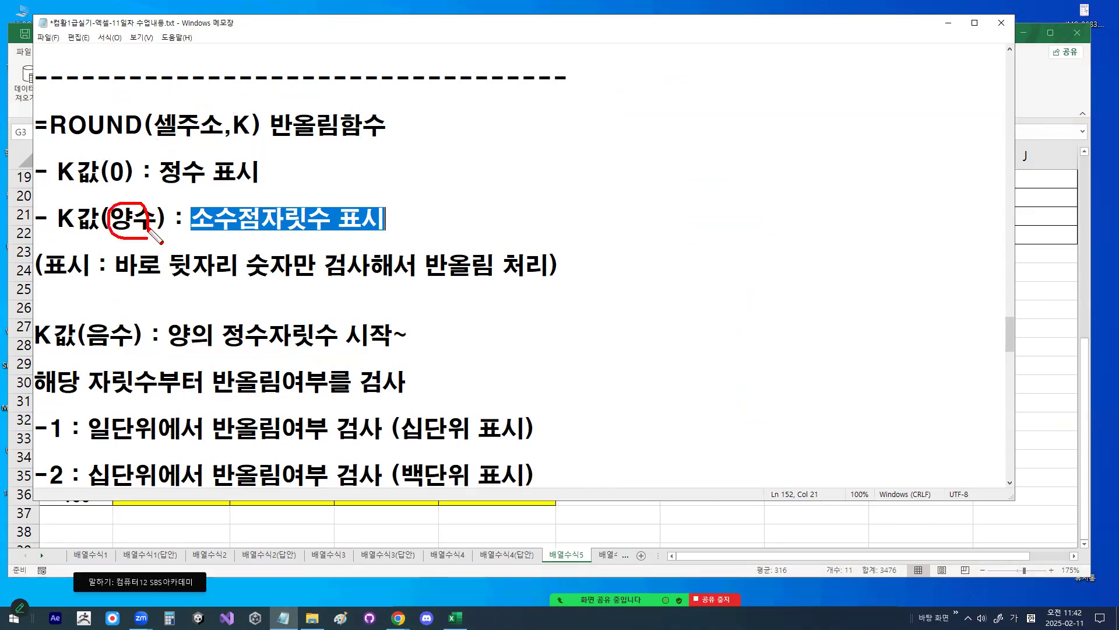
left_click_drag(355, 232, 381, 229)
mouse_move(266, 182)
left_mouse_down()
mouse_move(244, 144)
mouse_move(266, 182)
left_mouse_up()
left_click_drag(114, 277, 295, 280)
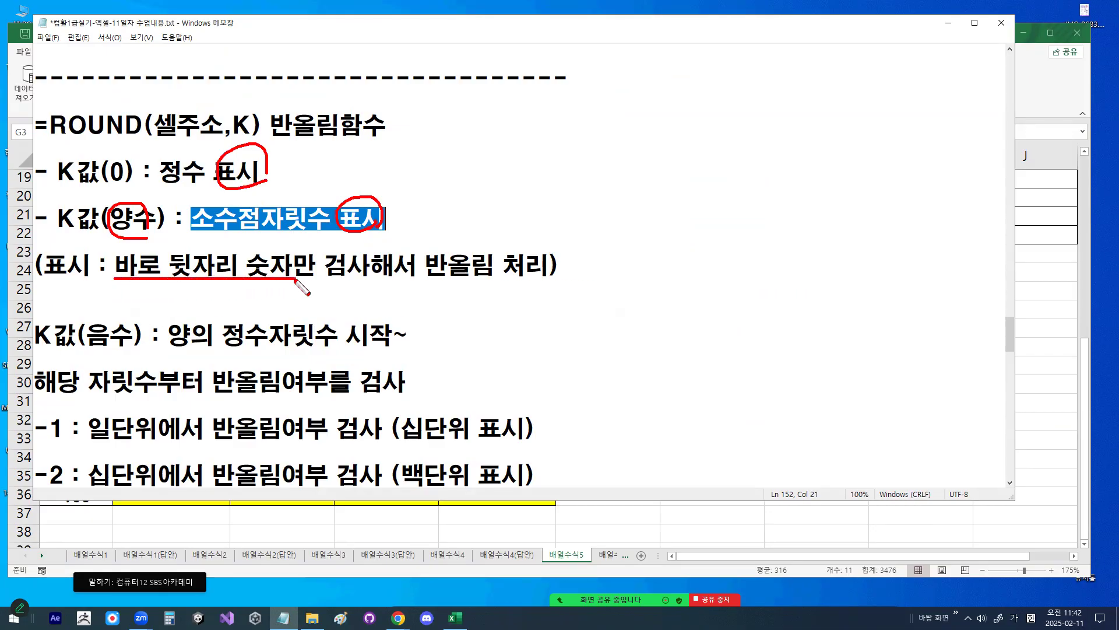
key("Escape")
Add the example =ROUND(23.25,0) on a new line below the (표시 : 바로 뒷자리 숫자만 검사해서 반올림 처리) note
left_click(561, 266)
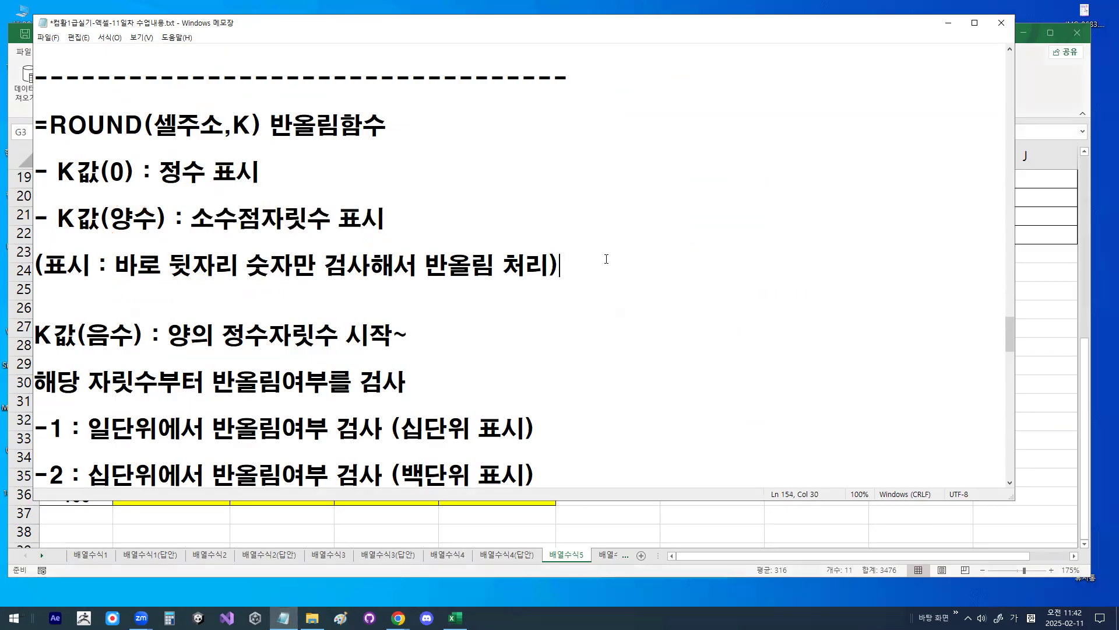
key("Return")
key("Return")
key("Up")
key("Up")
key("Up")
type("=ROUND(")
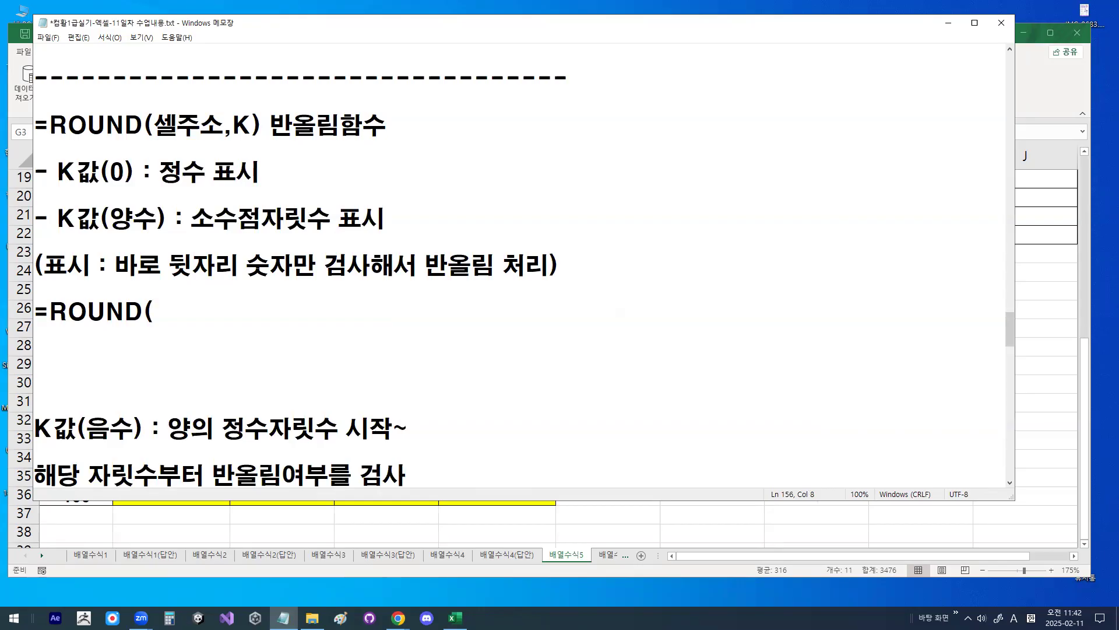
type("23.2")
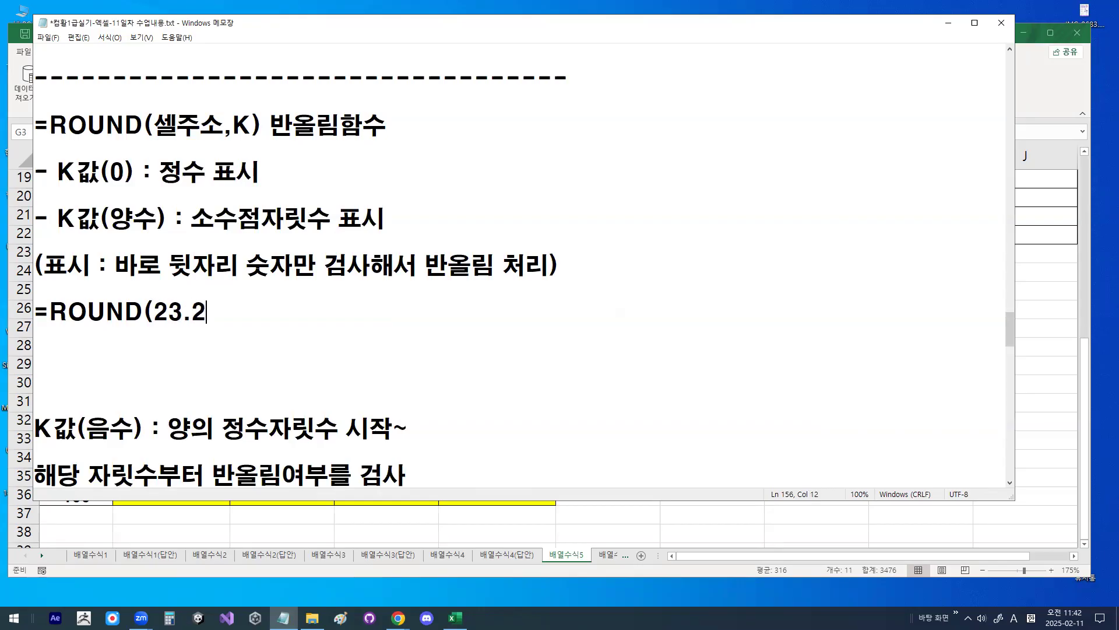
type("5,0)")
key("Return")
key("Return")
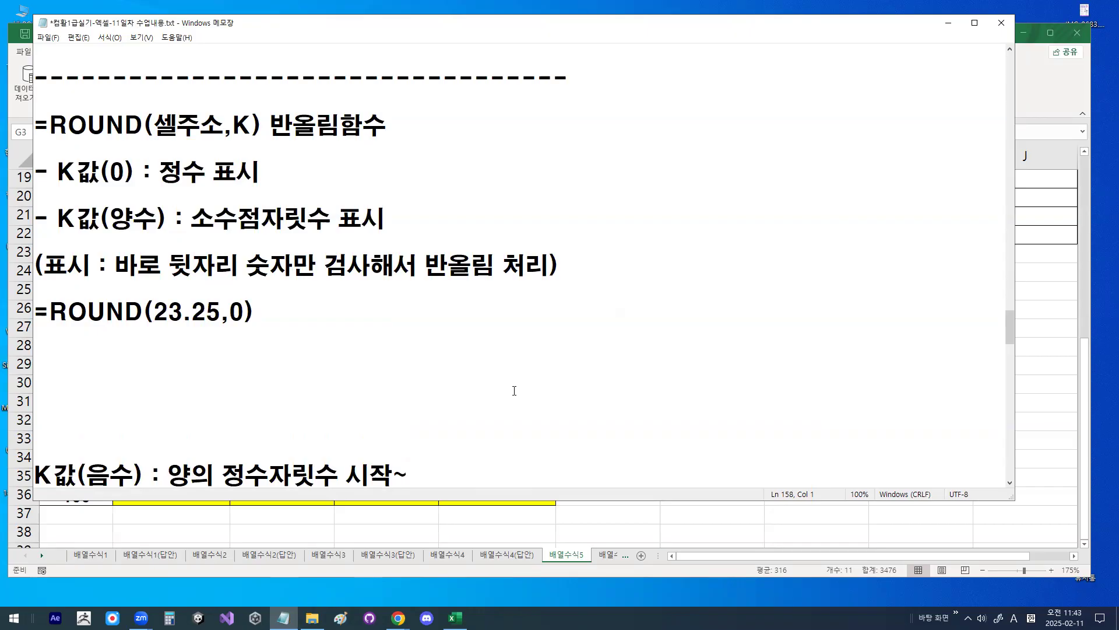
Annotate the 0 argument, 정수 표시 and the first decimal of 23.25 in ink, write a circled 5, and clear the ink
left_click_drag(226, 285, 251, 267)
left_click_drag(57, 185, 252, 184)
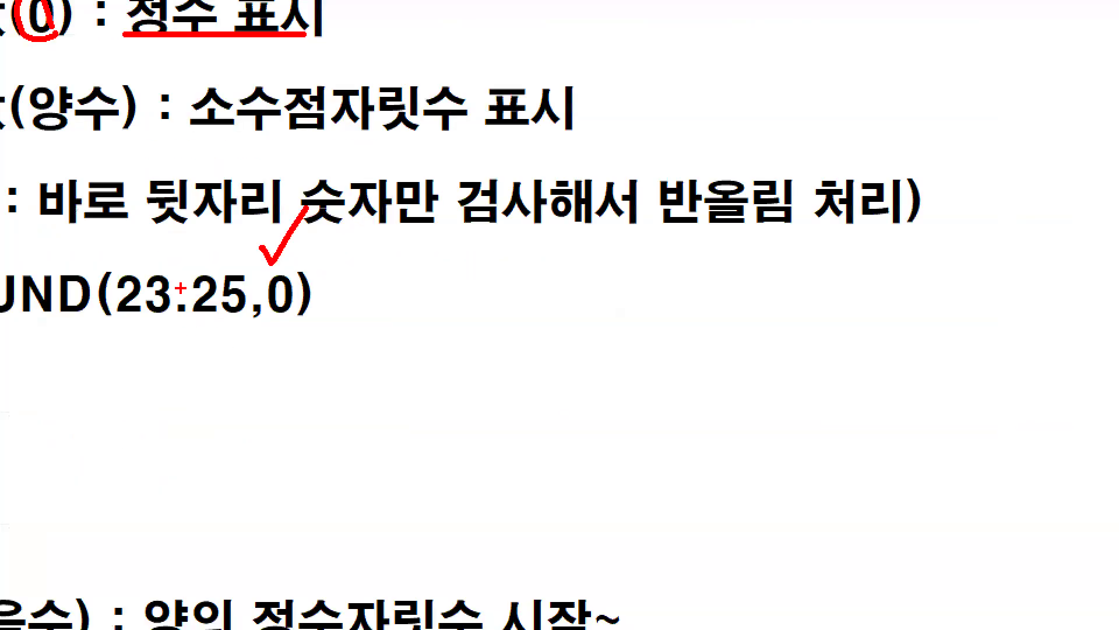
mouse_move(186, 290)
left_mouse_down()
mouse_move(189, 300)
mouse_move(228, 243)
left_mouse_up()
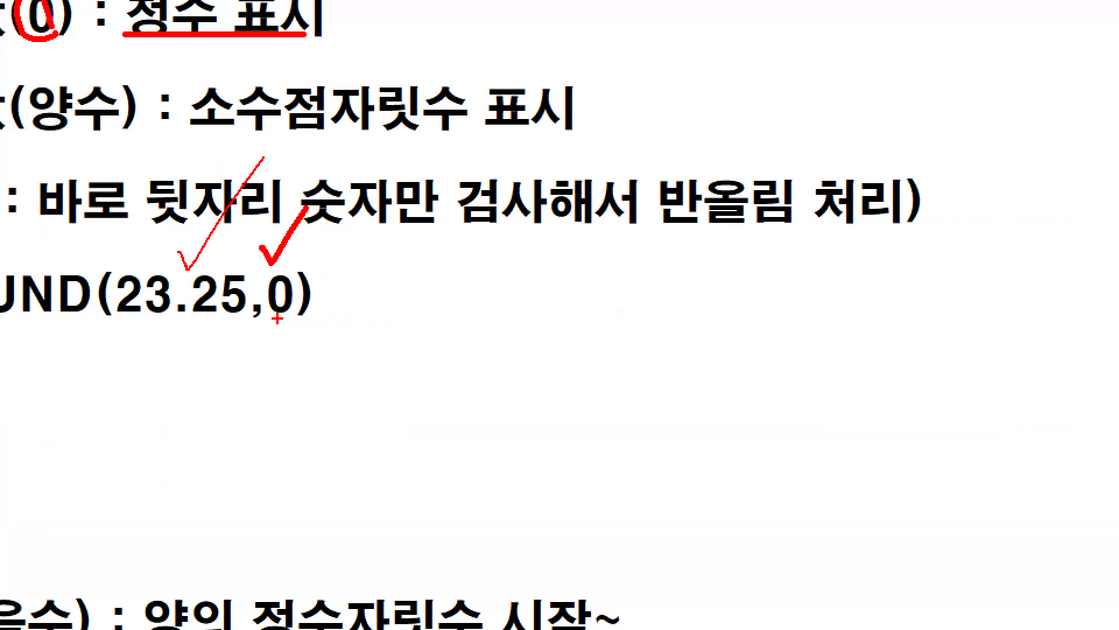
key("ctrl+z")
mouse_move(200, 303)
left_mouse_down()
mouse_move(220, 302)
mouse_move(223, 272)
left_mouse_up()
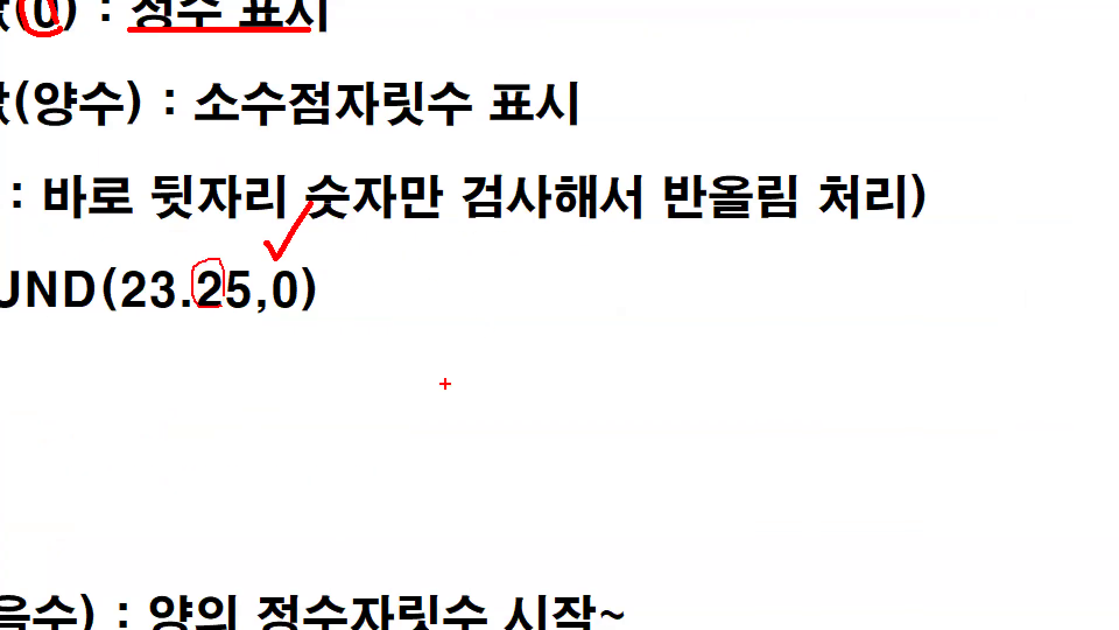
mouse_move(458, 224)
left_mouse_down()
mouse_move(480, 291)
mouse_move(427, 300)
mouse_move(493, 266)
mouse_move(458, 348)
mouse_move(512, 272)
mouse_move(517, 315)
left_mouse_up()
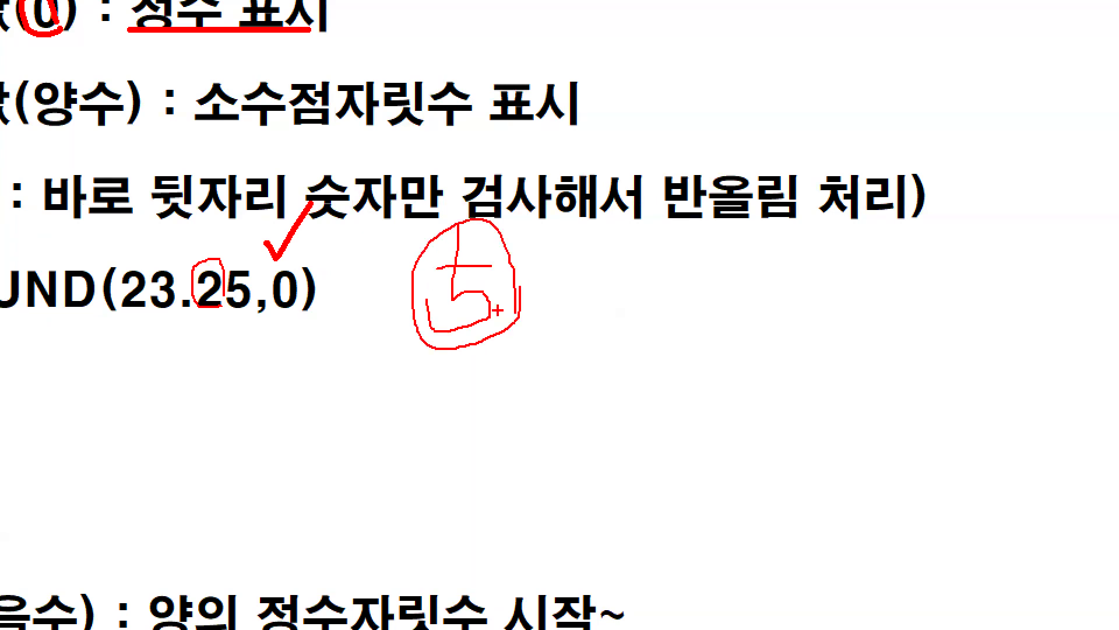
key("Escape")
key("Escape")
Append the result "-> 23" to the =ROUND(23.25,0) example and start a new line below it
type("-> ")
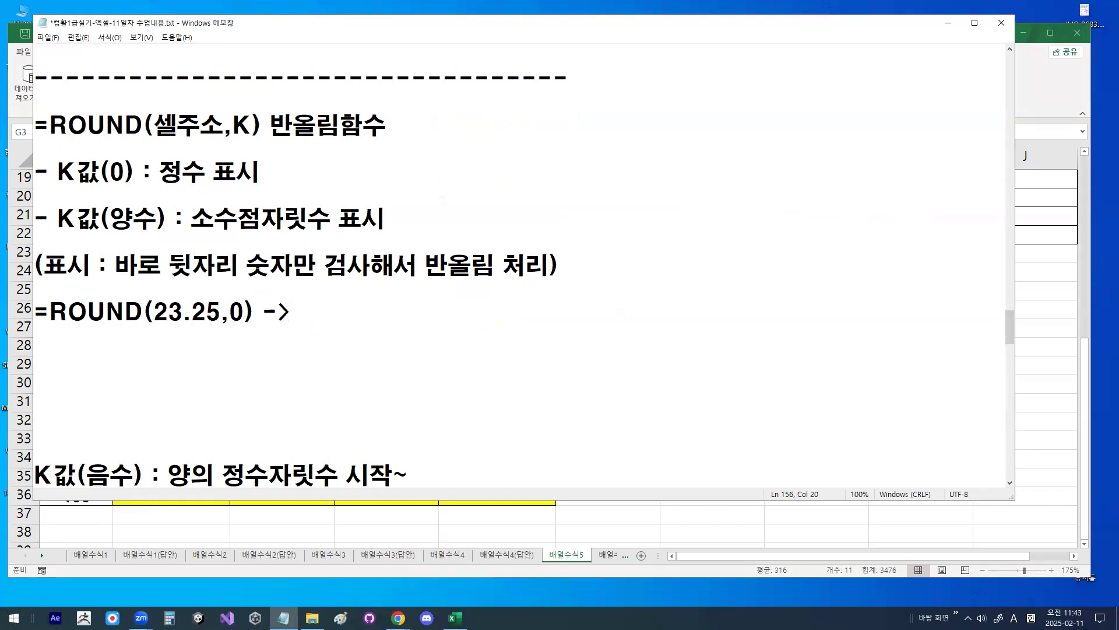
type("23")
key("Return")
key("Return")
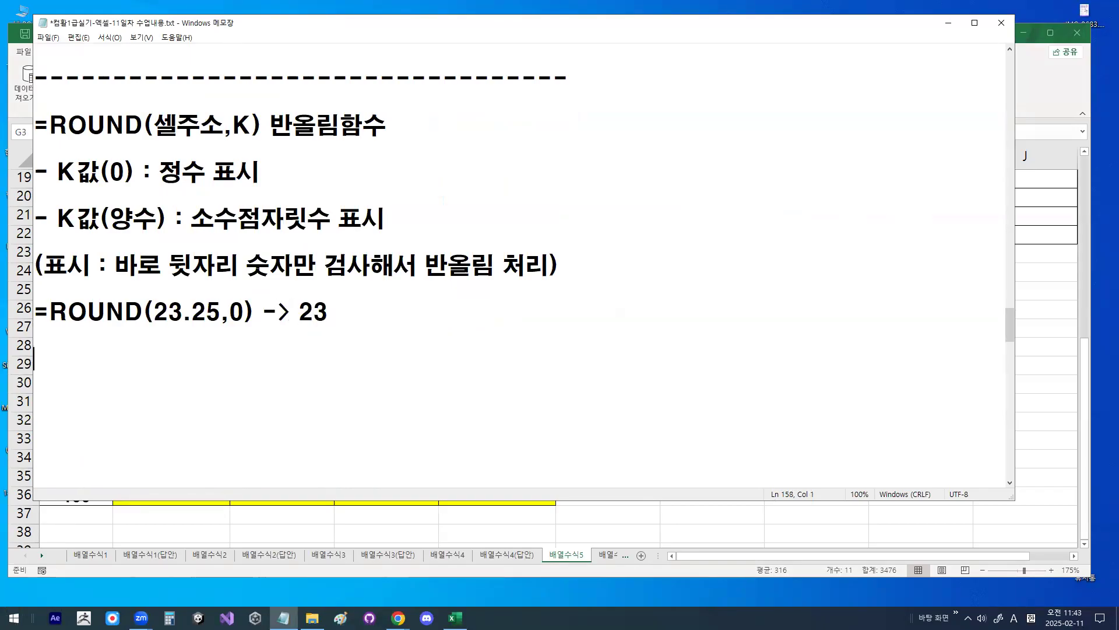
Duplicate the =ROUND(23.25,0) example on the line below and change the copy's number to 23.54
key("Up")
key("Up")
key("shift+End")
key("ctrl+c")
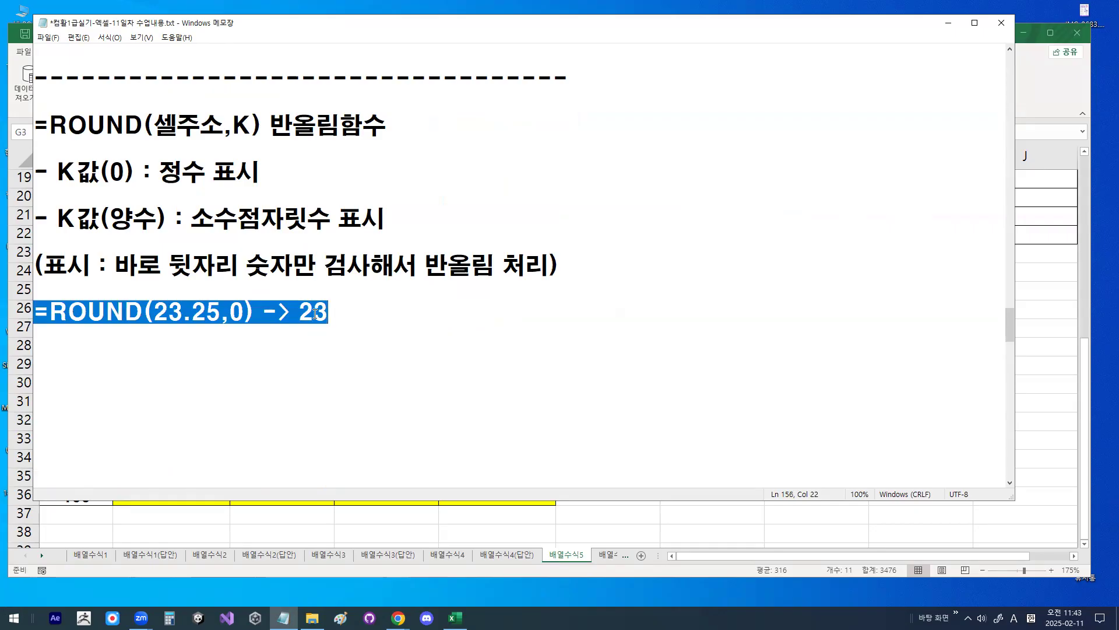
key("Down")
key("Down")
key("ctrl+v")
key("Left")
key("Left")
key("Left")
key("Left")
key("Left")
key("Left")
key("Left")
key("Left")
key("Left")
key("BackSpace")
key("Right")
type("4")
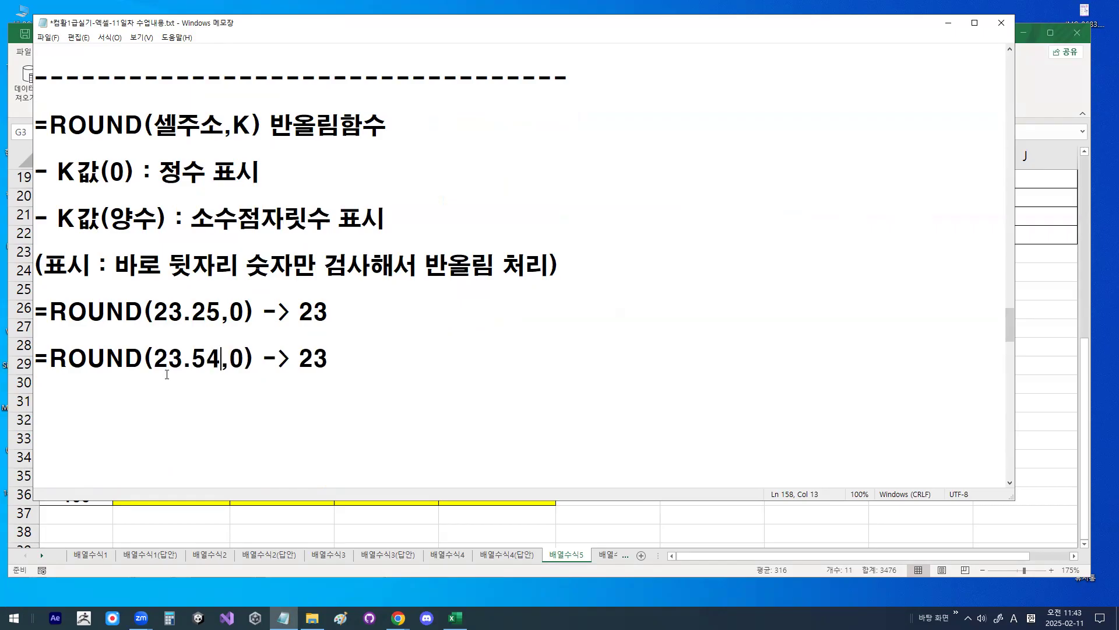
Mark the first decimal of 23.54 in ink, clear the ink, and change that example's result to 24
key("ctrl+1")
left_click(196, 369)
mouse_move(214, 343)
left_mouse_down()
mouse_move(191, 325)
mouse_move(219, 344)
mouse_move(211, 299)
mouse_move(156, 328)
left_mouse_up()
key("Escape")
left_click_drag(313, 357, 324, 357)
type("4")
Copy both ROUND examples and paste them below, separated by a blank line
left_click_drag(34, 312, 341, 357)
key("ctrl+c")
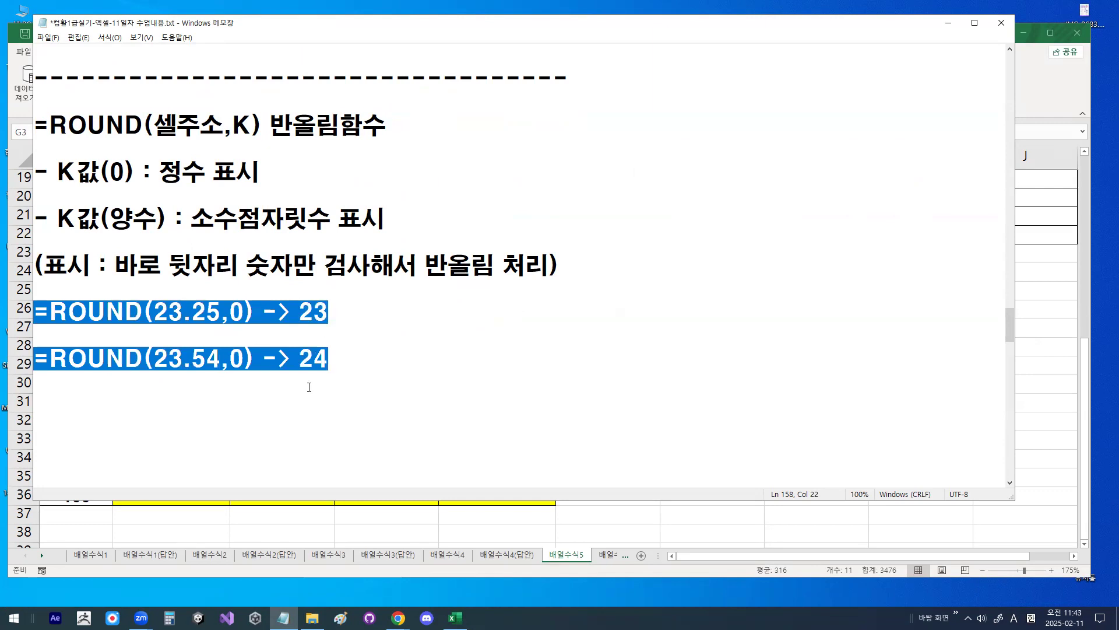
left_click(248, 417)
key("ctrl+v")
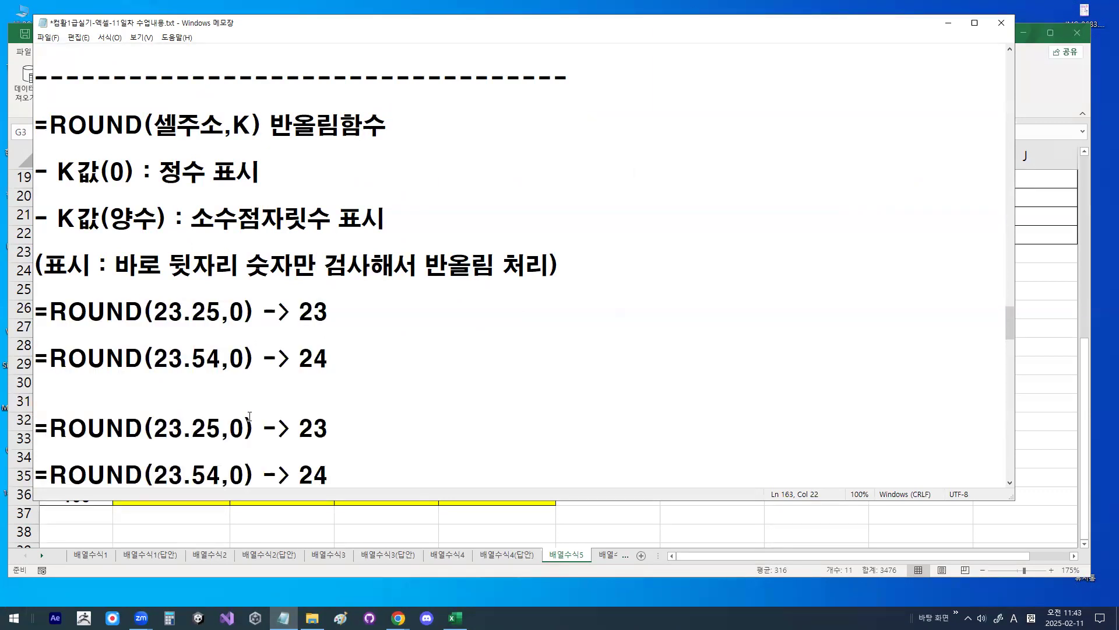
Change the digits argument of the lower =ROUND(23.25,0) example to 1 and extend its result to "23."
scroll(249, 416, "down", 1)
double_click(243, 358)
type("1")
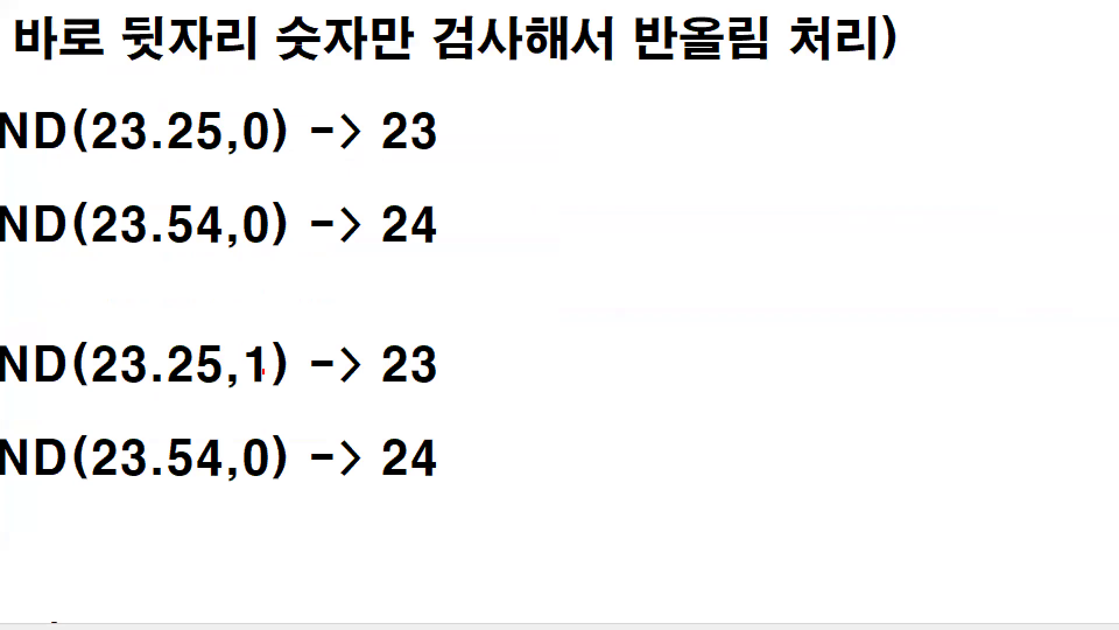
mouse_move(240, 367)
left_mouse_down()
mouse_move(242, 344)
mouse_move(245, 364)
left_mouse_up()
double_click(238, 357)
left_click(331, 362)
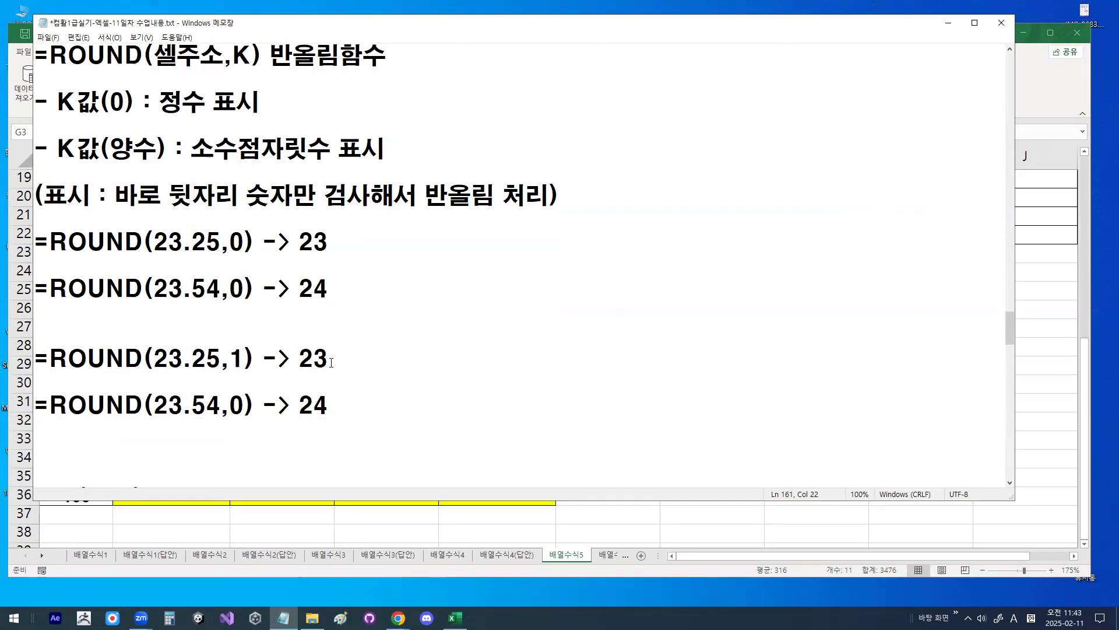
type(",")
key("BackSpace")
type(".")
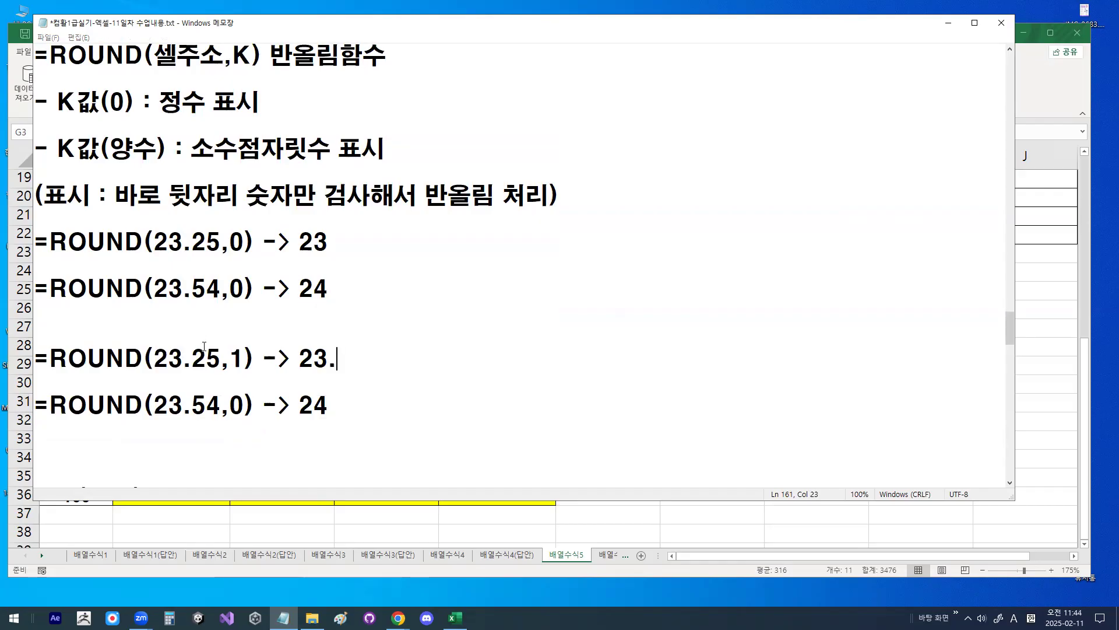
Circle the second decimal of 23.25 in ink, clear the ink, and change the number to 23.254
key("ctrl+1")
left_click(196, 354)
mouse_move(243, 358)
left_mouse_down()
mouse_move(222, 379)
mouse_move(216, 338)
mouse_move(243, 358)
left_mouse_up()
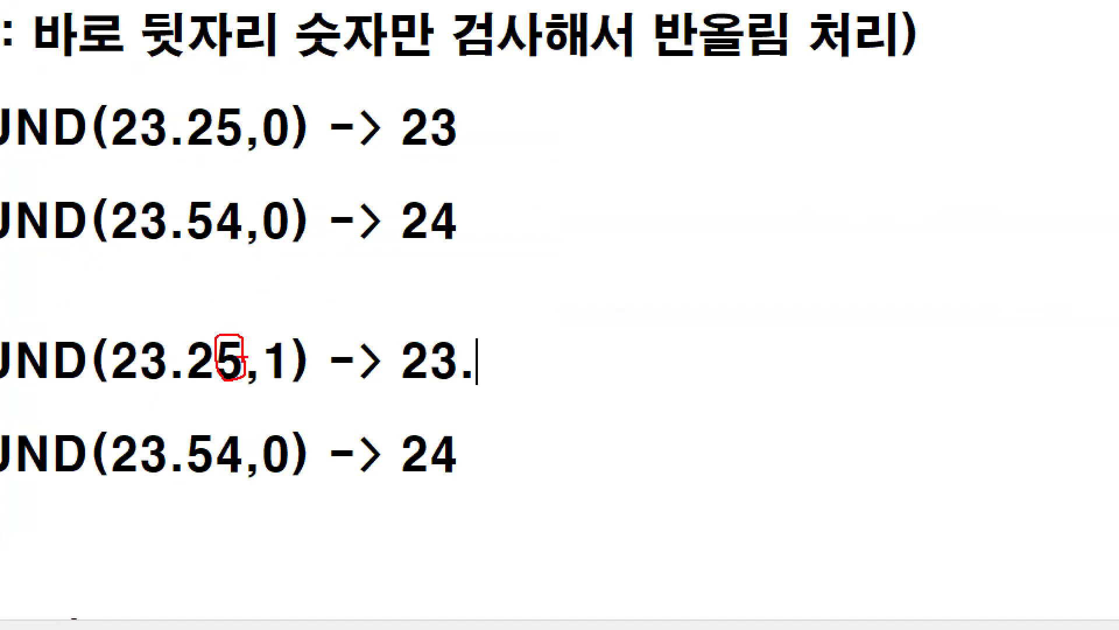
key("Escape")
left_click(225, 358)
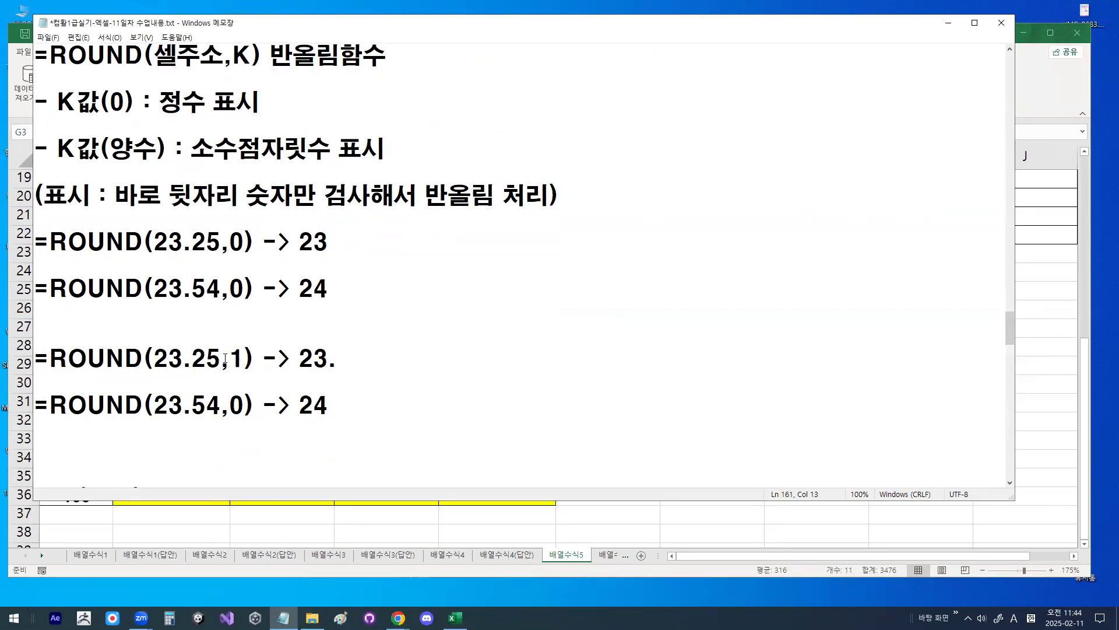
type("4")
Highlight and circle the second decimal of 23.254, clear the ink, and complete that example's result as 23.3
mouse_move(206, 358)
left_mouse_down()
mouse_move(217, 358)
mouse_move(213, 327)
mouse_move(233, 357)
left_mouse_up()
key("ctrl+1")
left_click(215, 358)
key("Escape")
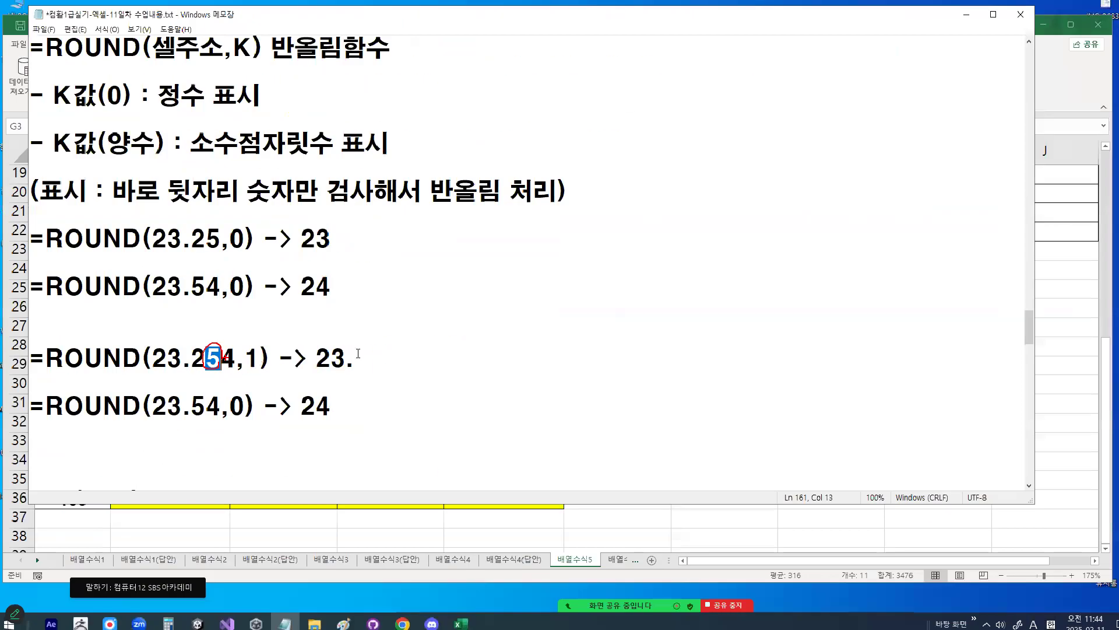
left_click(359, 359)
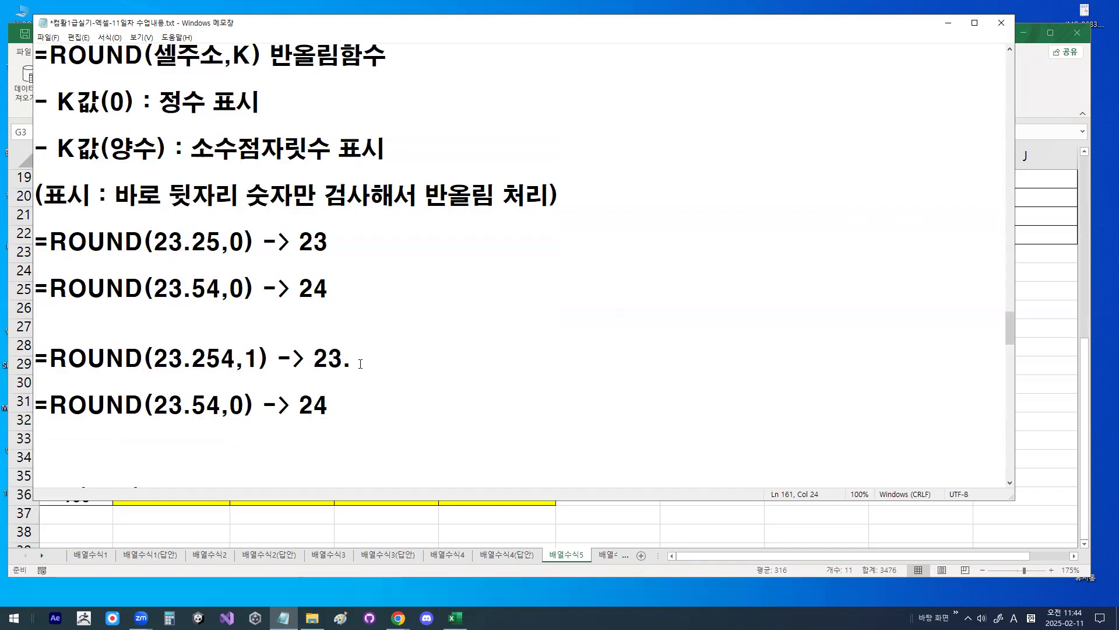
type("3")
Draw an ink arrow from the second to the first decimal of 23.254, and clear the ink
key("ctrl+1")
mouse_move(260, 333)
left_mouse_down()
mouse_move(223, 313)
mouse_move(251, 312)
left_mouse_up()
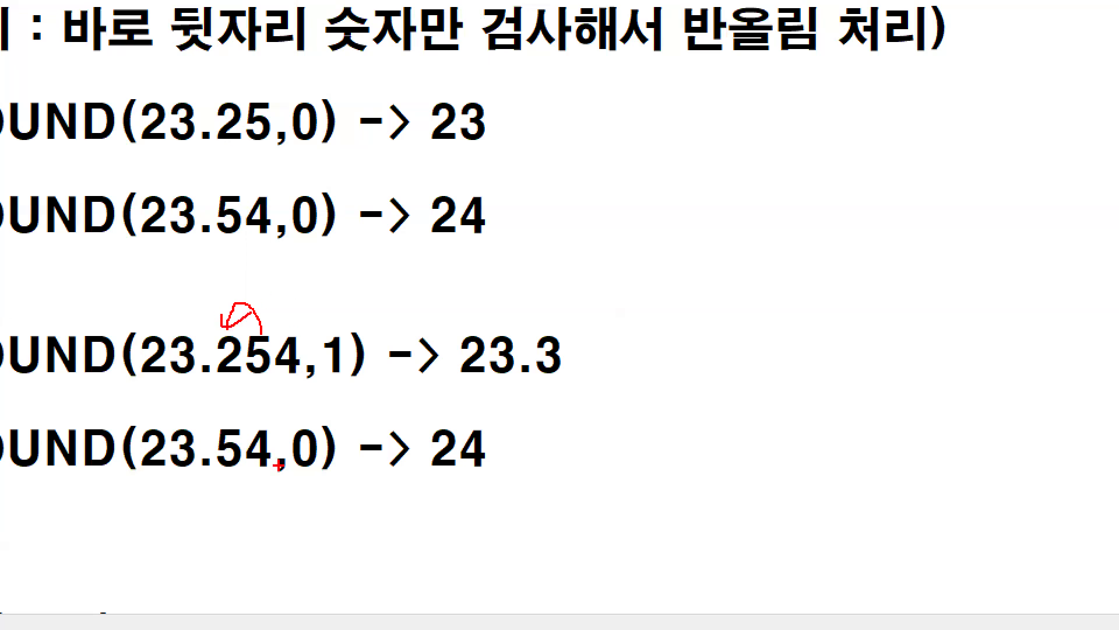
key("Escape")
Change the number in the lower =ROUND(23.54,0) example to 23.543, circle its second decimal in ink, and clear the ink
left_click(222, 404)
type("3")
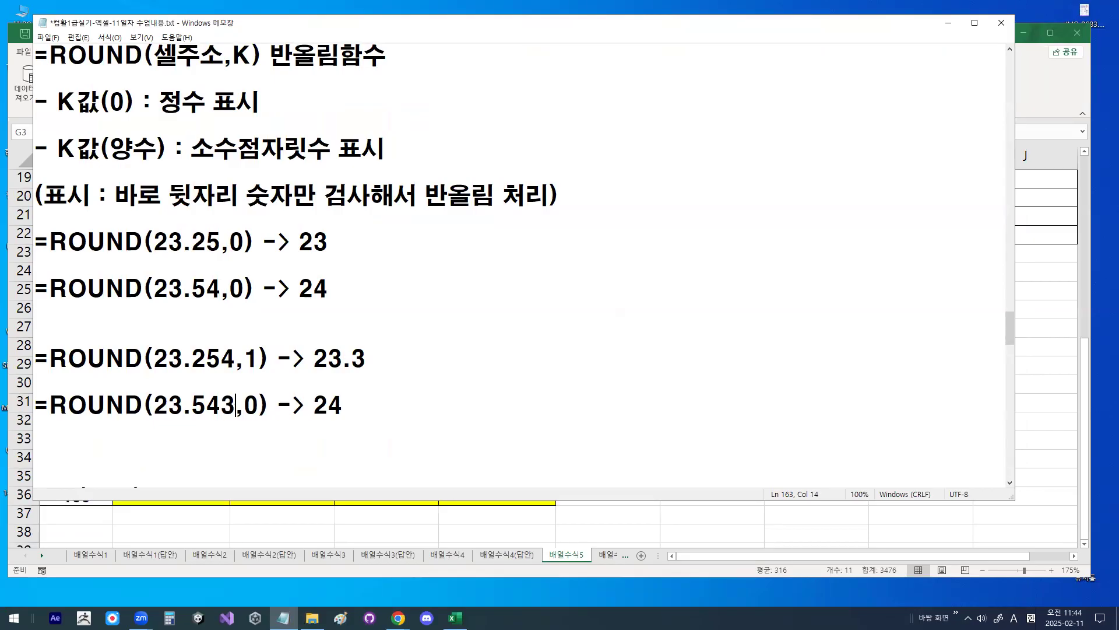
key("ctrl+1")
mouse_move(219, 413)
left_mouse_down()
mouse_move(205, 414)
mouse_move(212, 391)
mouse_move(219, 408)
left_mouse_up()
scroll(283, 406, "down", 2)
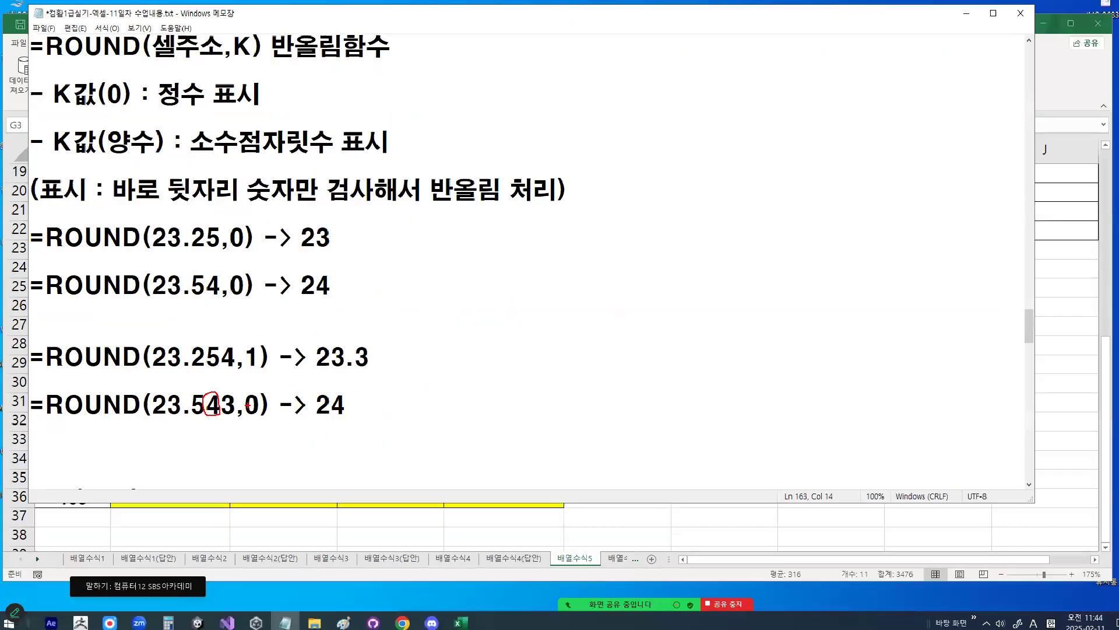
key("Escape")
Set the digits argument of the 23.543 example to 1 and its result to 23.5
double_click(252, 406)
type("1")
key("ctrl+1")
mouse_move(277, 413)
left_mouse_down()
mouse_move(238, 408)
mouse_move(270, 410)
left_mouse_up()
key("Escape")
left_click(344, 405)
key("Left")
key("shift+Right")
type("3.5")
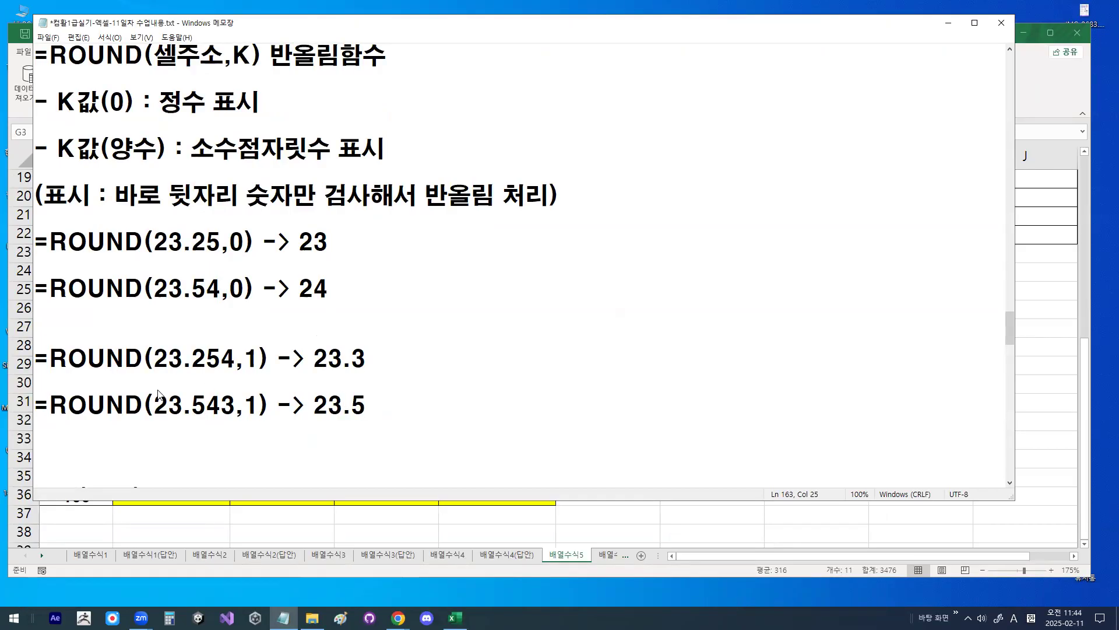
Underline the =ROUND(23.543,1) example and its result in ink, and clear the ink
key("ctrl+1")
left_click_drag(165, 417, 365, 417)
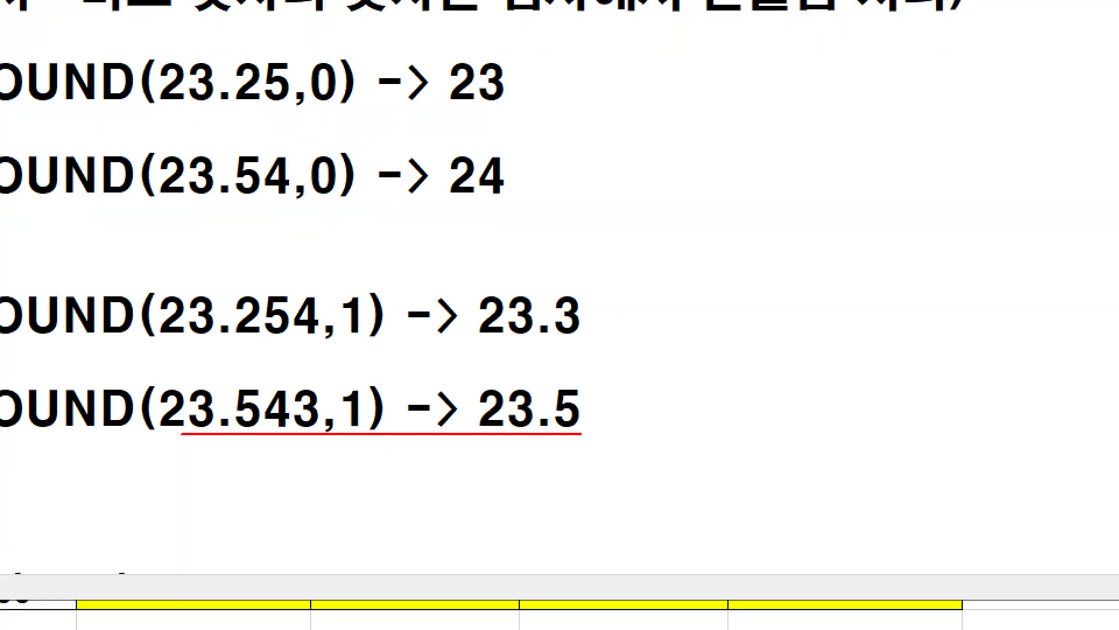
key("Escape")
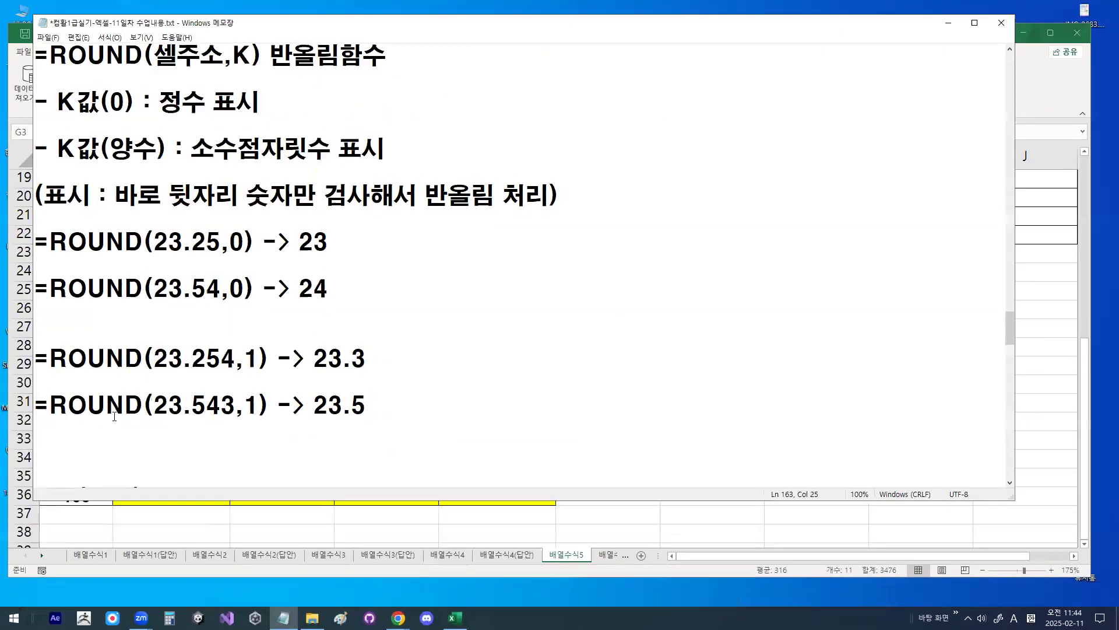
Add a dashed separator line below the 23.543 example and prefix the K값(음수) line with "- "
scroll(109, 318, "down", 1)
left_click(108, 318)
type("---------------------------")
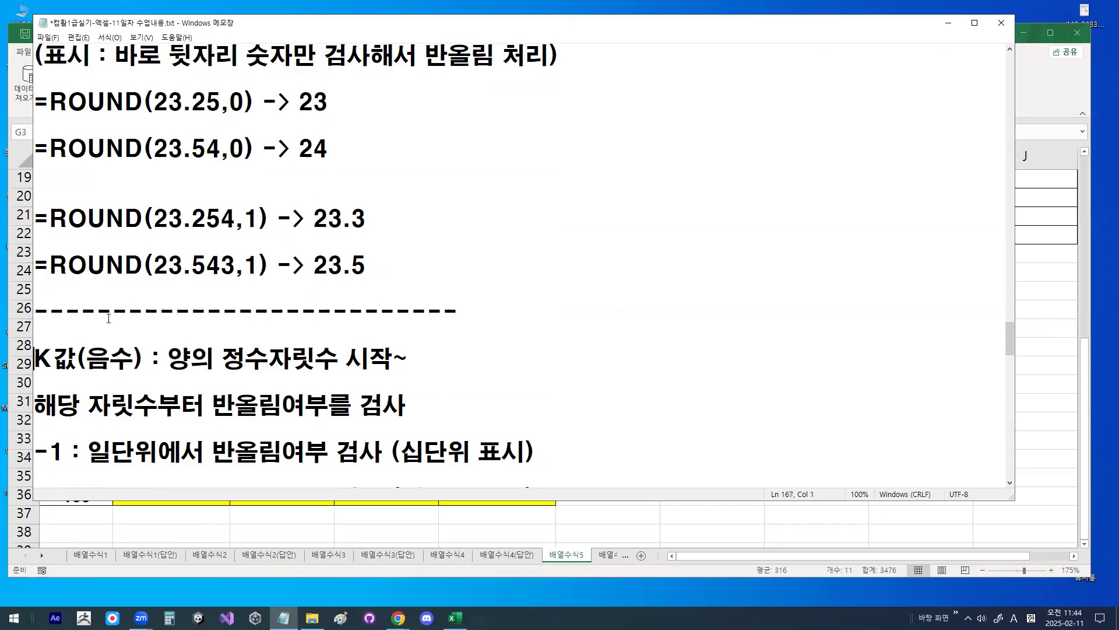
type("-")
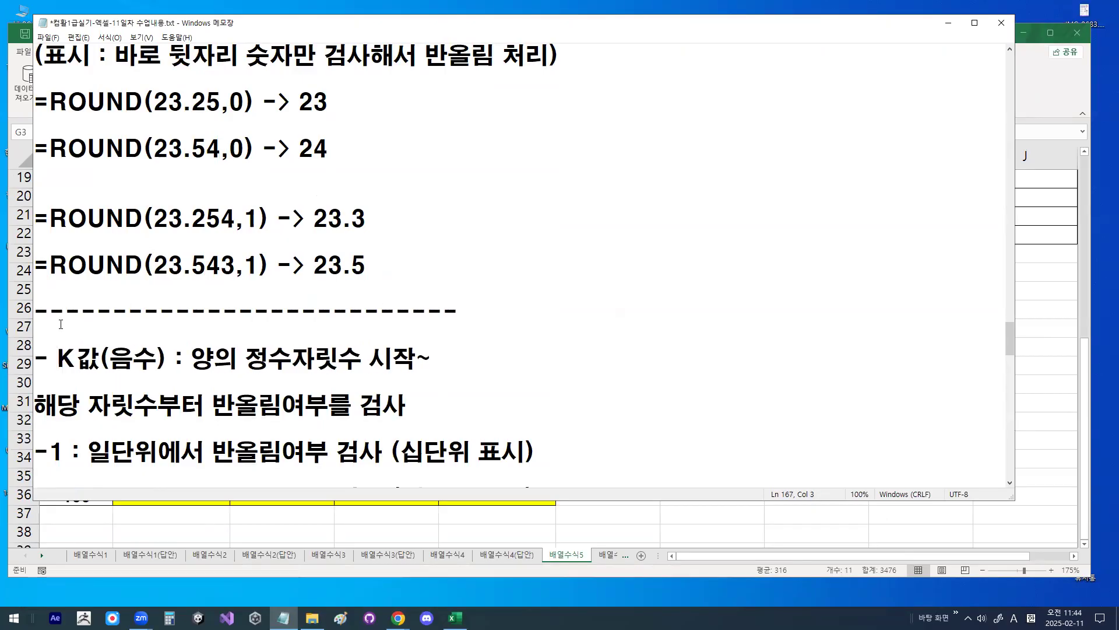
Mark the K값(음수) rule, its explanation line and the -1 and -2 rules in ink, and clear the ink
scroll(131, 338, "down", 1)
key("ctrl+2")
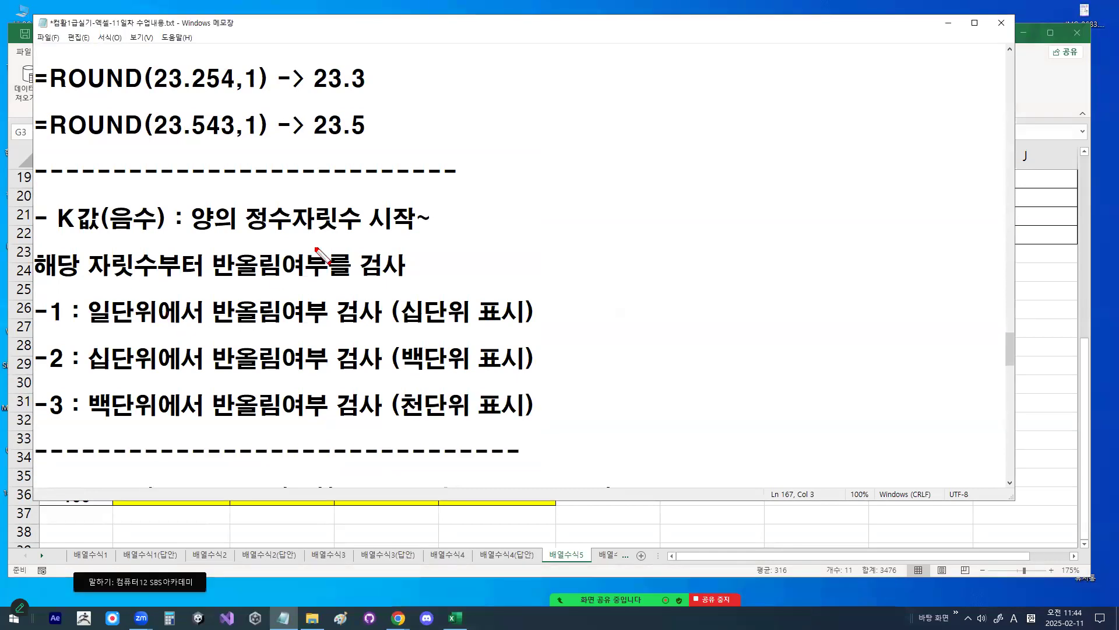
mouse_move(437, 223)
left_mouse_down()
mouse_move(374, 225)
mouse_move(425, 214)
left_mouse_up()
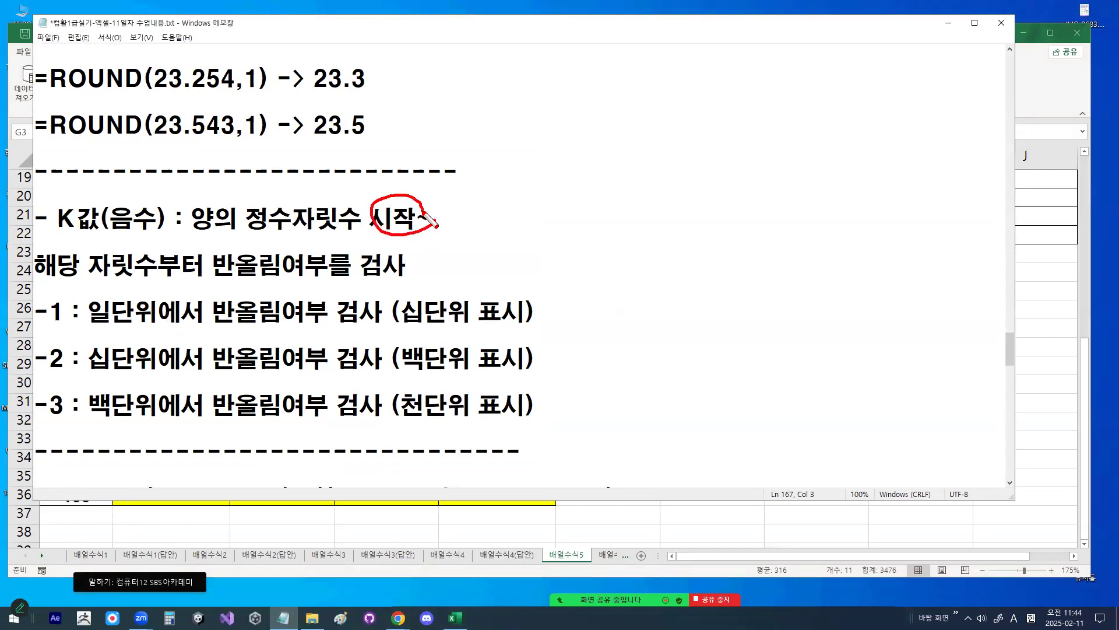
left_click_drag(47, 278, 408, 281)
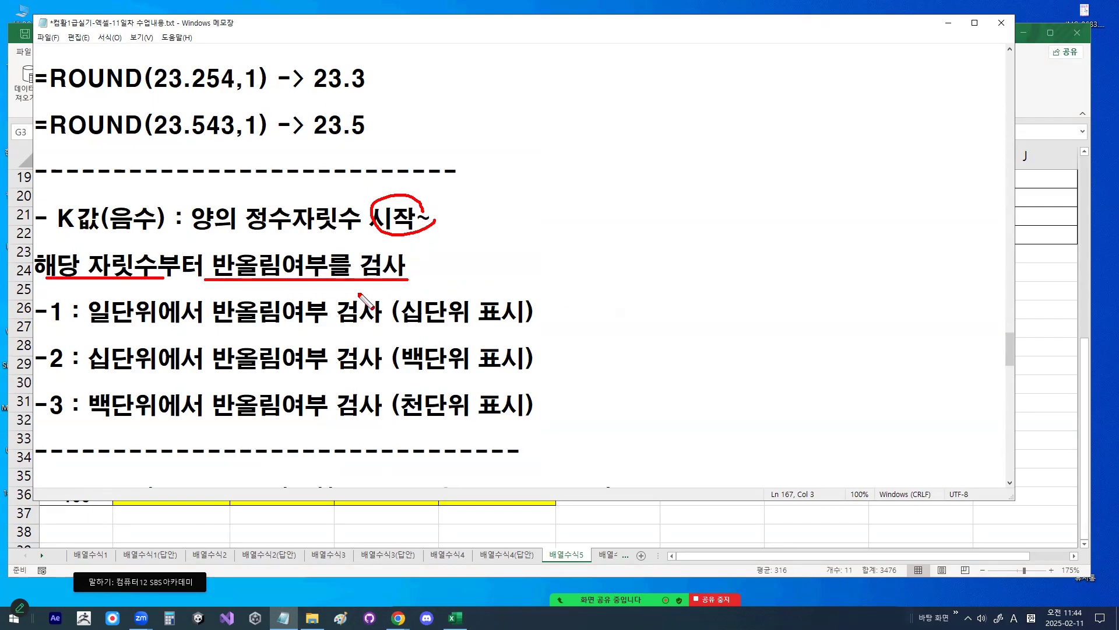
mouse_move(37, 324)
left_mouse_down()
mouse_move(60, 325)
mouse_move(100, 298)
mouse_move(111, 319)
left_mouse_up()
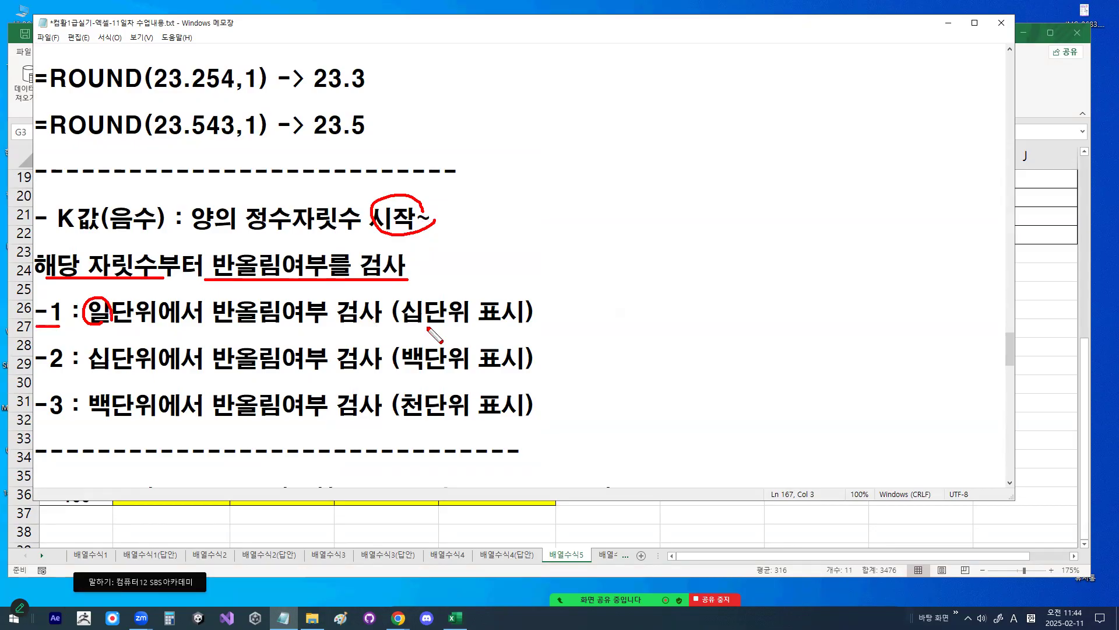
left_click_drag(400, 329, 531, 330)
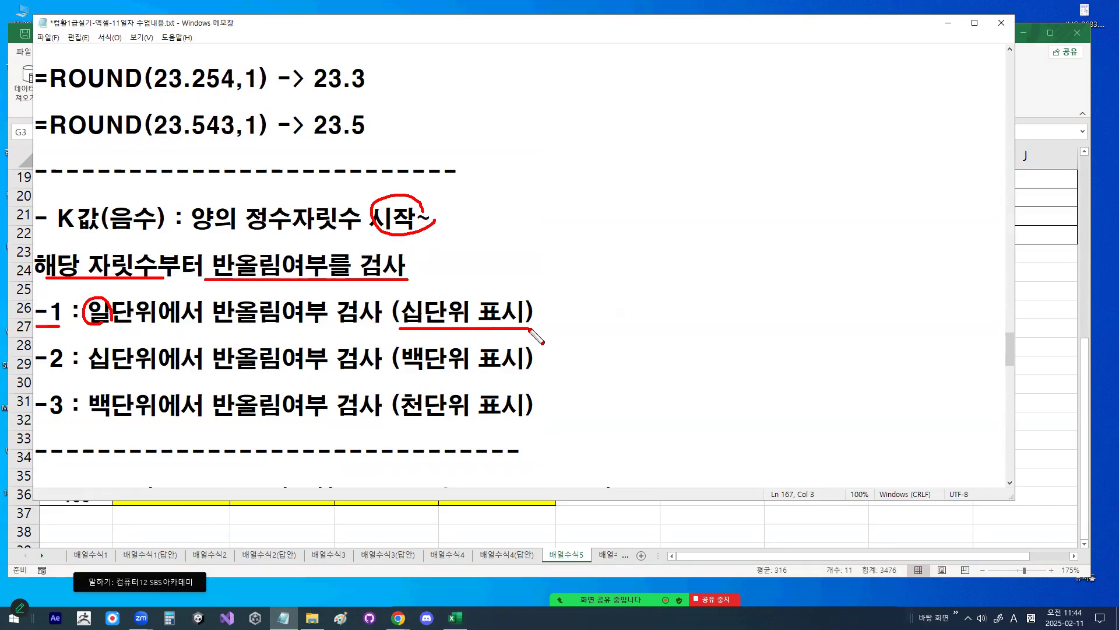
left_click_drag(35, 371, 113, 373)
left_click_drag(481, 373, 477, 368)
key("Escape")
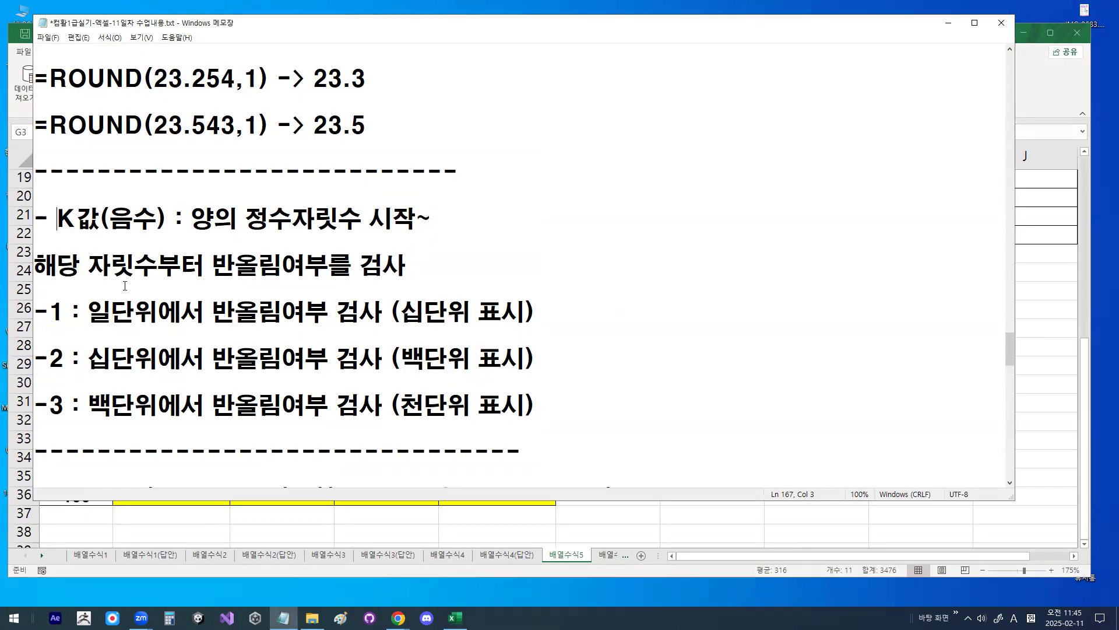
Copy the =ROUND(23.543,1) example and add blank lines below the dashed separator under the -3 rule
left_click_drag(42, 124, 366, 150)
key("ctrl+c")
scroll(179, 240, "down", 2)
left_click(127, 322)
key("Return")
key("Return")
key("Return")
key("Return")
key("Return")
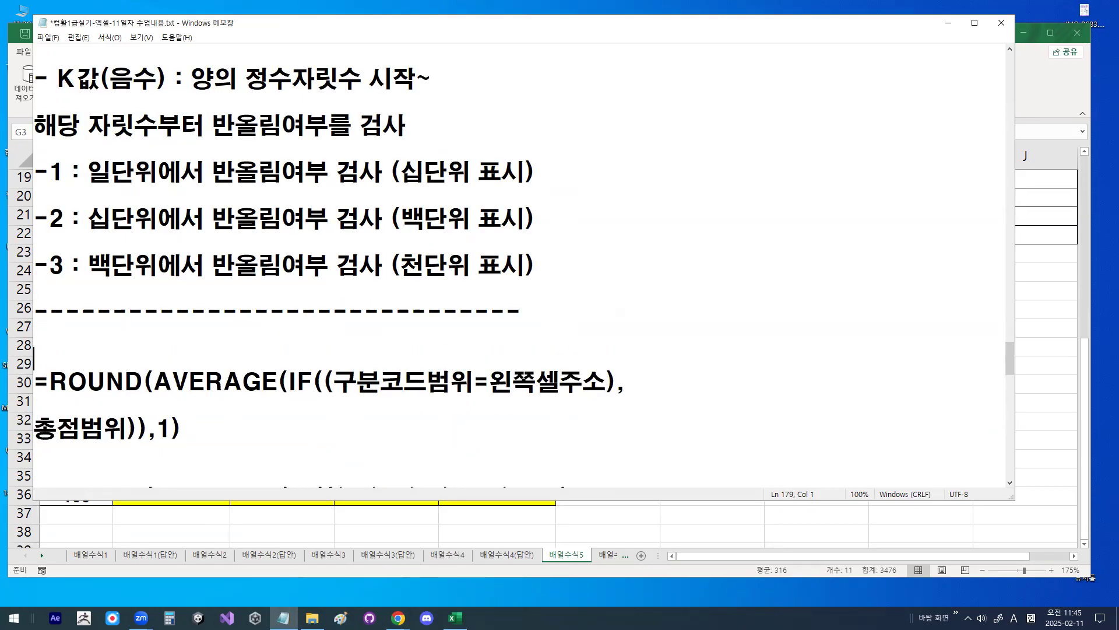
Insert blank lines between the -3 rule and the dashed separator, and paste the copied ROUND example directly under the rule
key("Up")
key("Up")
key("Up")
key("Up")
key("Up")
key("Up")
key("Return")
key("Return")
key("Return")
key("Return")
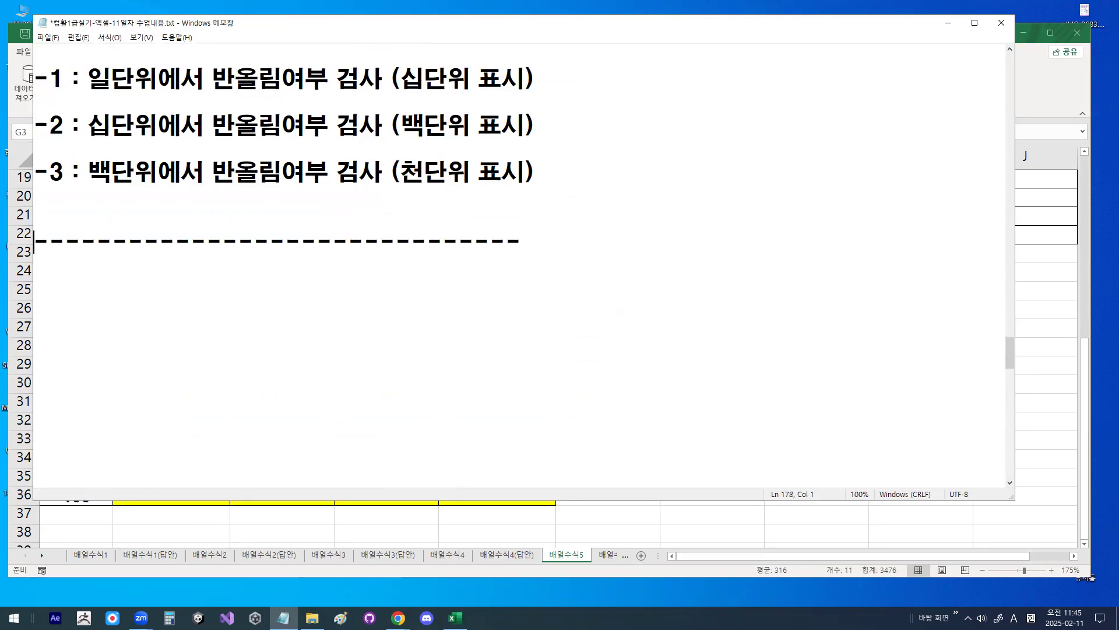
key("Up")
key("Up")
key("Up")
key("Up")
key("ctrl+v")
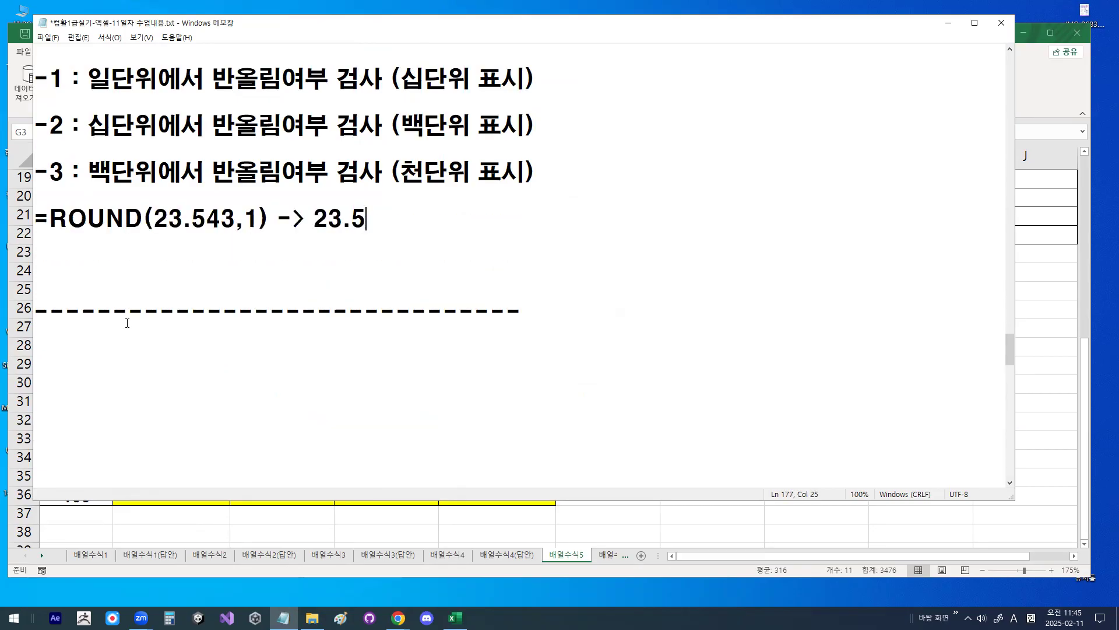
Rewrite the pasted example as =ROUND(123456.1,-2), removing its old arguments and result
key("Left")
key("Left")
key("Left")
key("Left")
key("Left")
key("Left")
key("Left")
key("Left")
key("Left")
key("Left")
key("Left")
key("Left")
key("Left")
key("Left")
key("Left")
key("Left")
key("Left")
key("shift+End")
key("Delete")
type("123456.1,-2)")
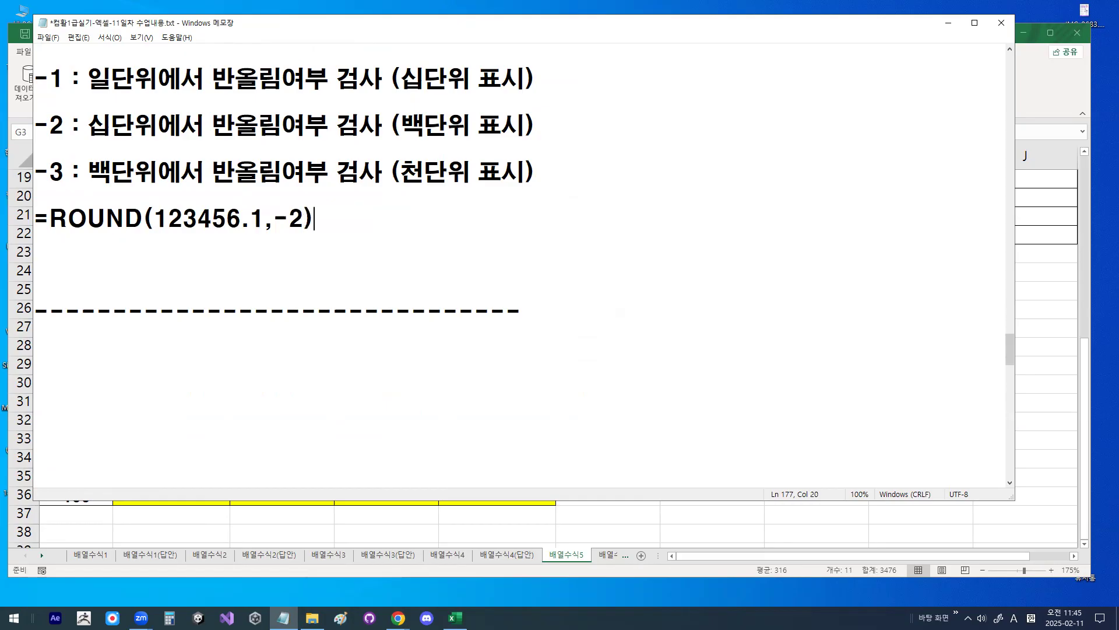
Mark the decimal part, the -2 argument and the tens and hundreds digits of 123456.1 in ink, clearing the ink each time
mouse_move(261, 206)
left_mouse_down()
mouse_move(238, 236)
mouse_move(283, 233)
mouse_move(277, 210)
mouse_move(305, 218)
left_mouse_up()
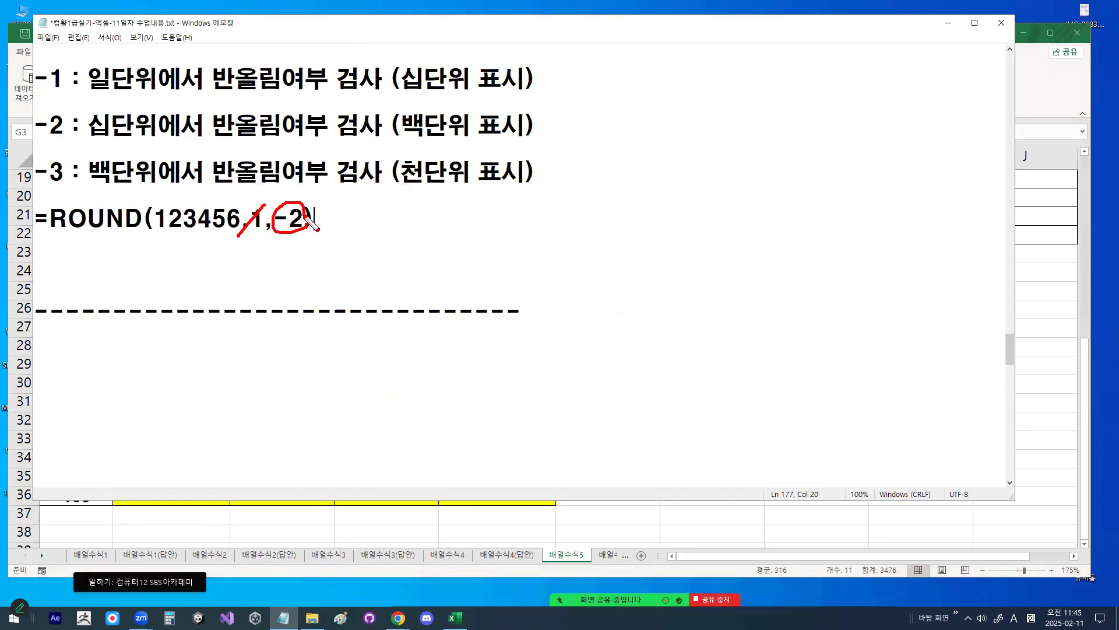
mouse_move(213, 198)
left_mouse_down()
mouse_move(217, 209)
mouse_move(272, 134)
left_mouse_up()
mouse_move(299, 232)
left_mouse_down()
mouse_move(286, 204)
mouse_move(290, 235)
mouse_move(302, 208)
left_mouse_up()
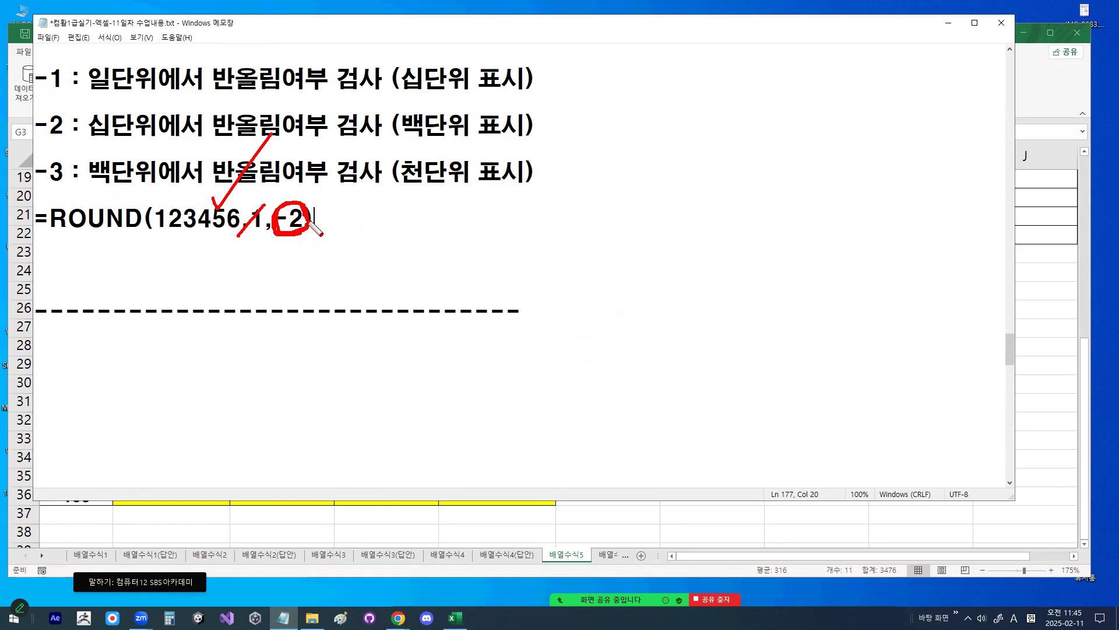
key("Escape")
key("ctrl+1")
left_click_drag(198, 190, 257, 103)
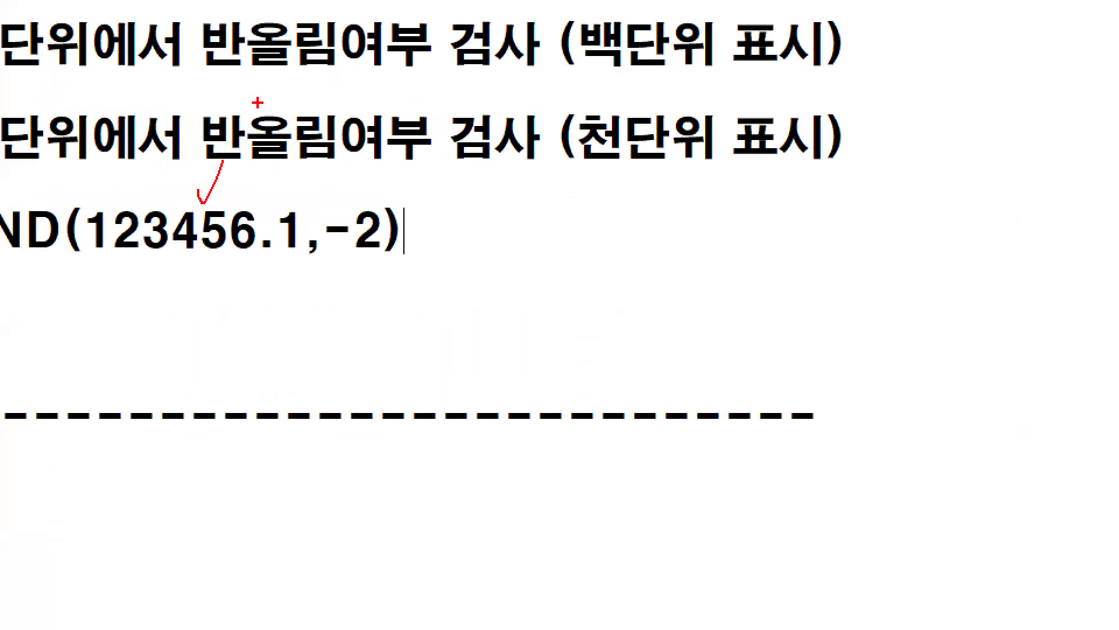
key("Escape")
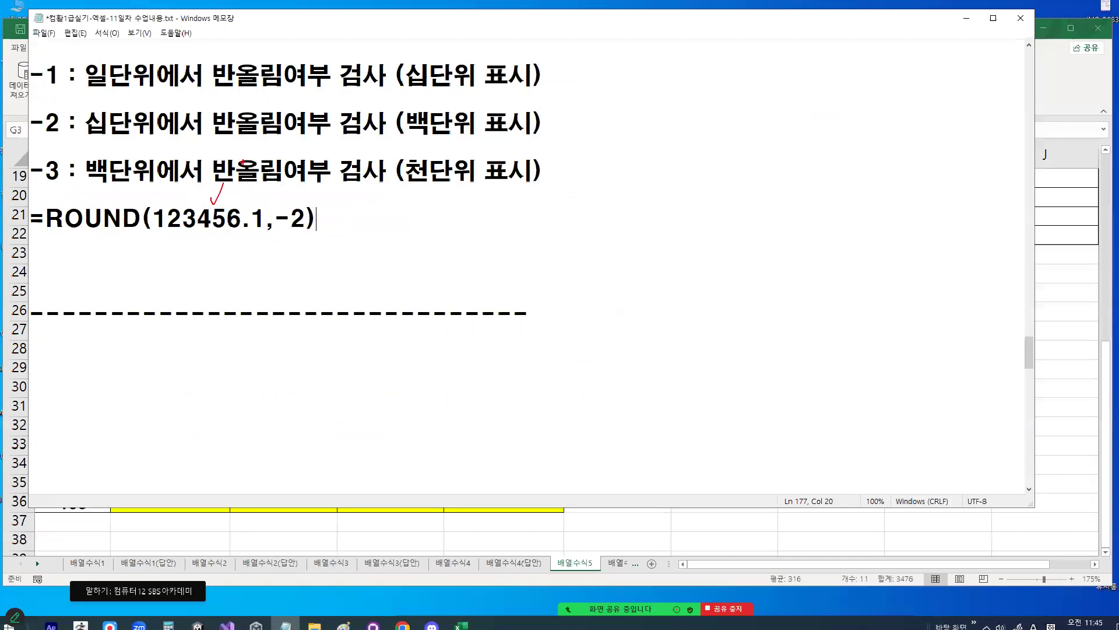
key("ctrl+1")
left_click(217, 214)
mouse_move(229, 218)
left_mouse_down()
mouse_move(211, 226)
mouse_move(199, 187)
mouse_move(220, 221)
mouse_move(262, 182)
mouse_move(274, 205)
left_mouse_up()
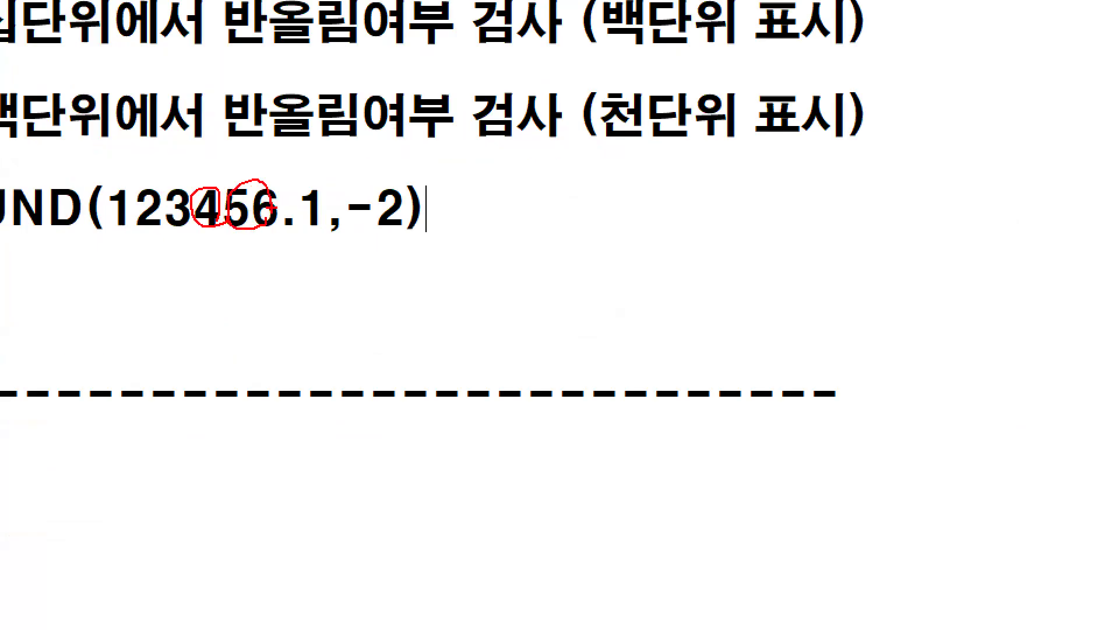
key("Escape")
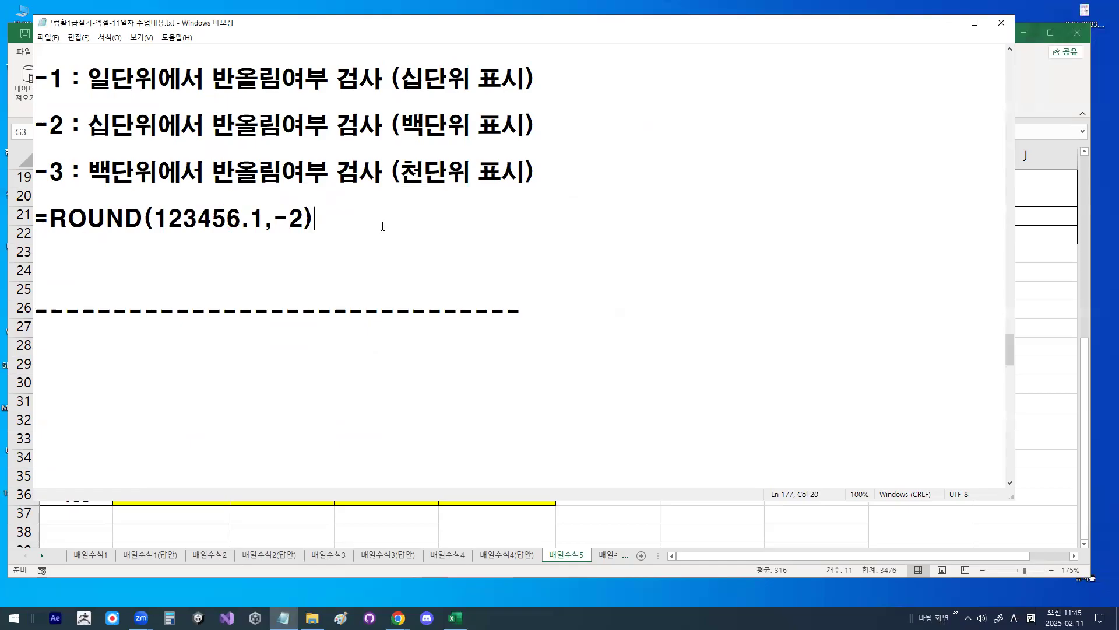
Append the result "-> 123500" to the =ROUND(123456.1,-2) example
type("-. 123500")
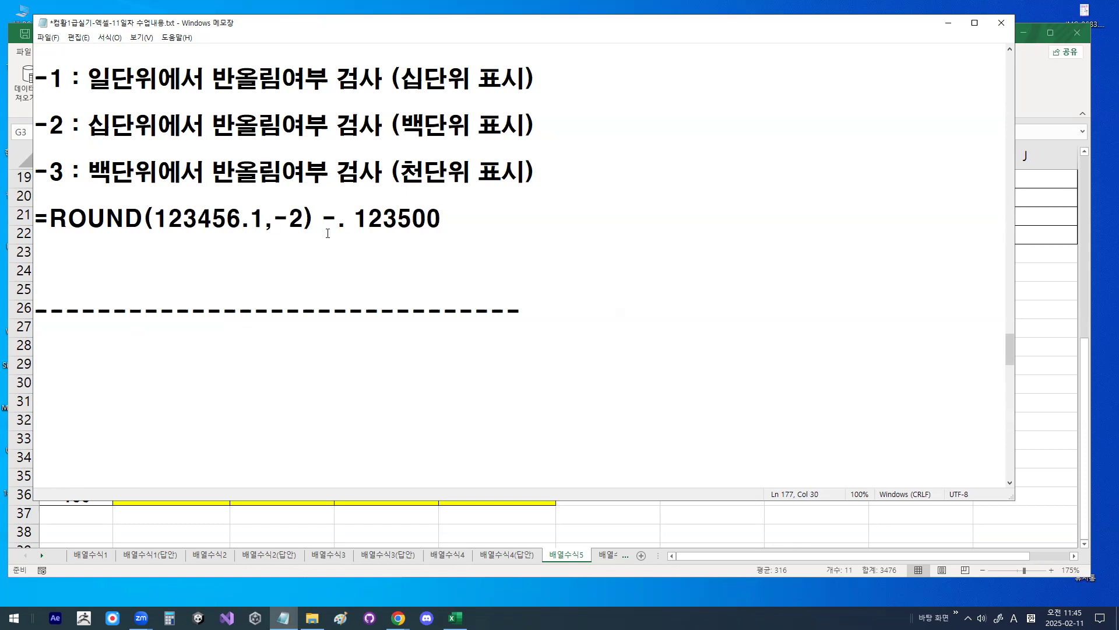
left_click_drag(321, 218, 348, 219)
type("->")
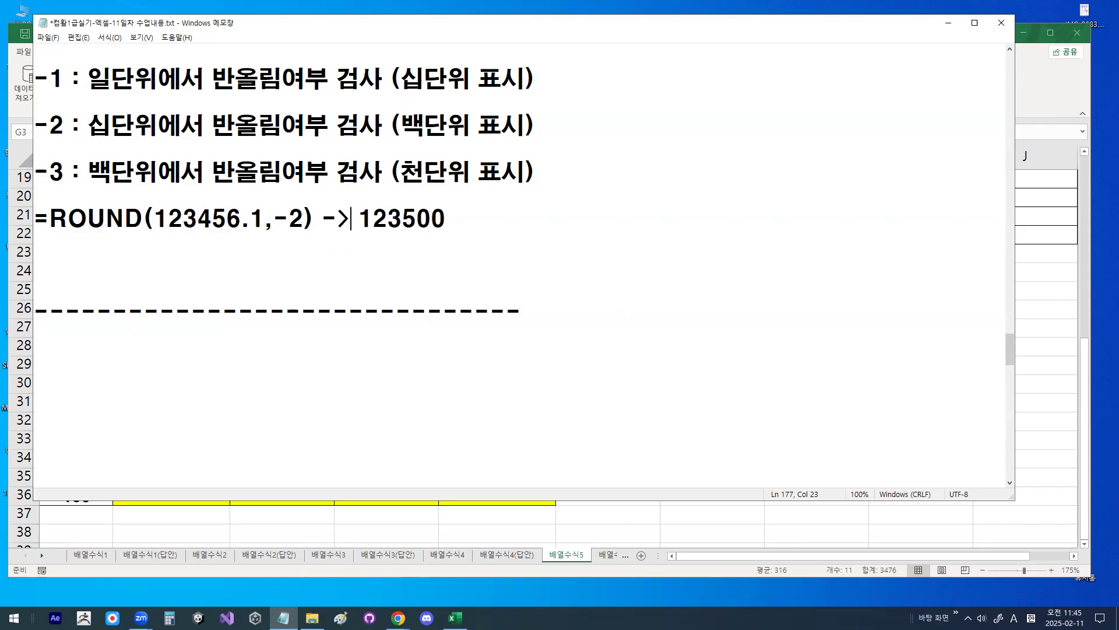
Review the digits of the 123456.1 example and highlight the K값(양수) : 소수점자릿수 표시 rule
left_click_drag(212, 218, 227, 218)
left_click(278, 254)
scroll(254, 191, "up", 4)
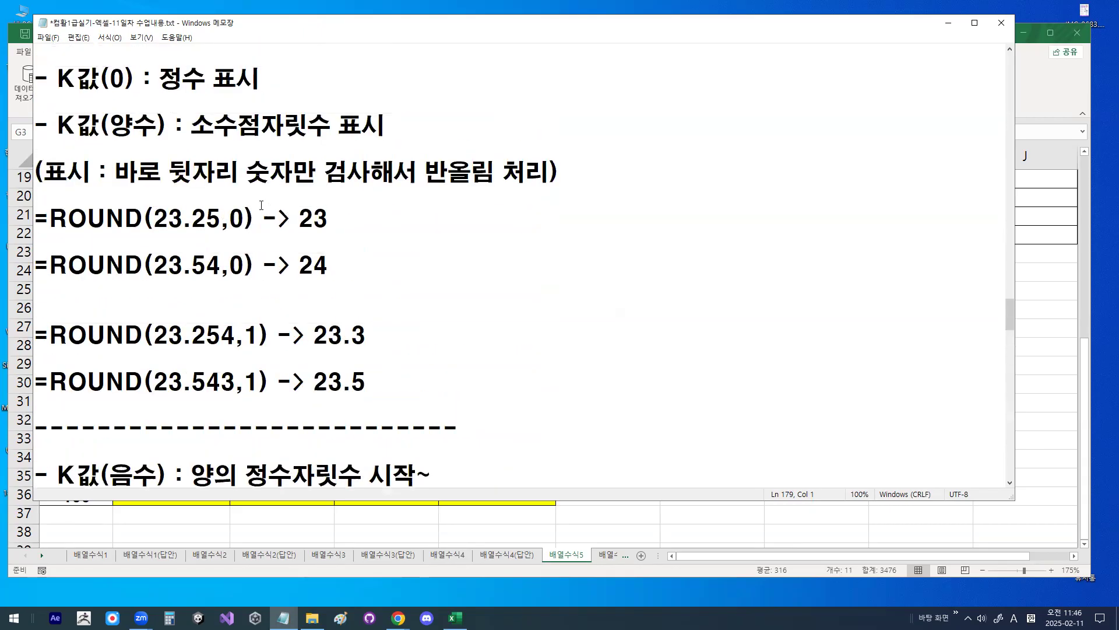
left_click_drag(110, 133, 387, 116)
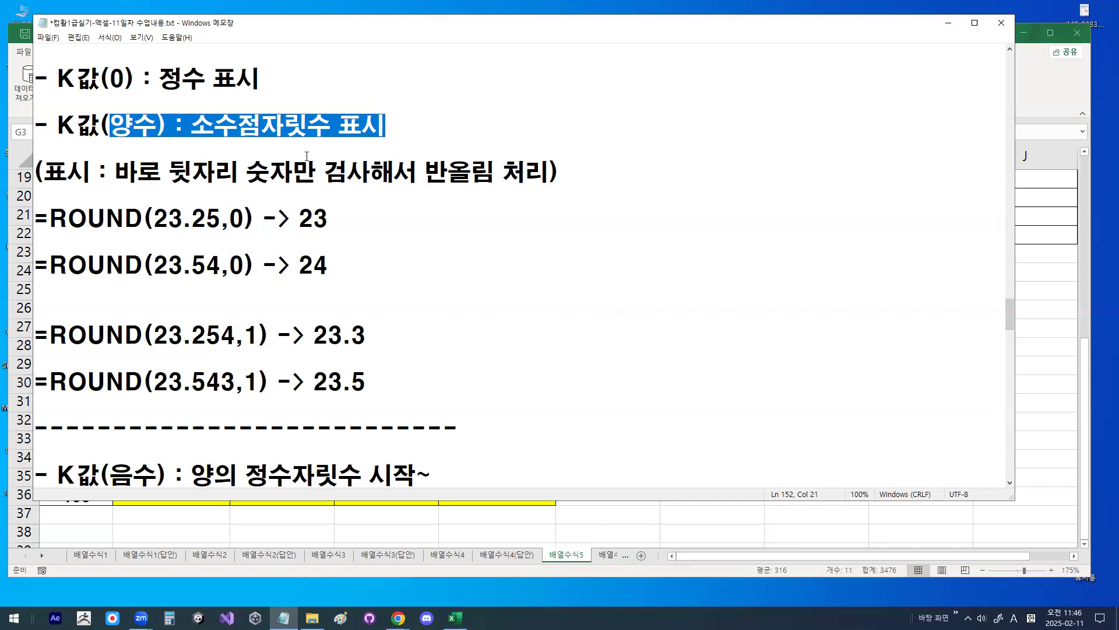
Review the 출제유형5 notes, highlighting 일반함수 and 배열수식 in the 1번문제 line and marking the notes below it in ink
scroll(296, 179, "down", 5)
scroll(296, 178, "up", 3)
scroll(296, 179, "up", 7)
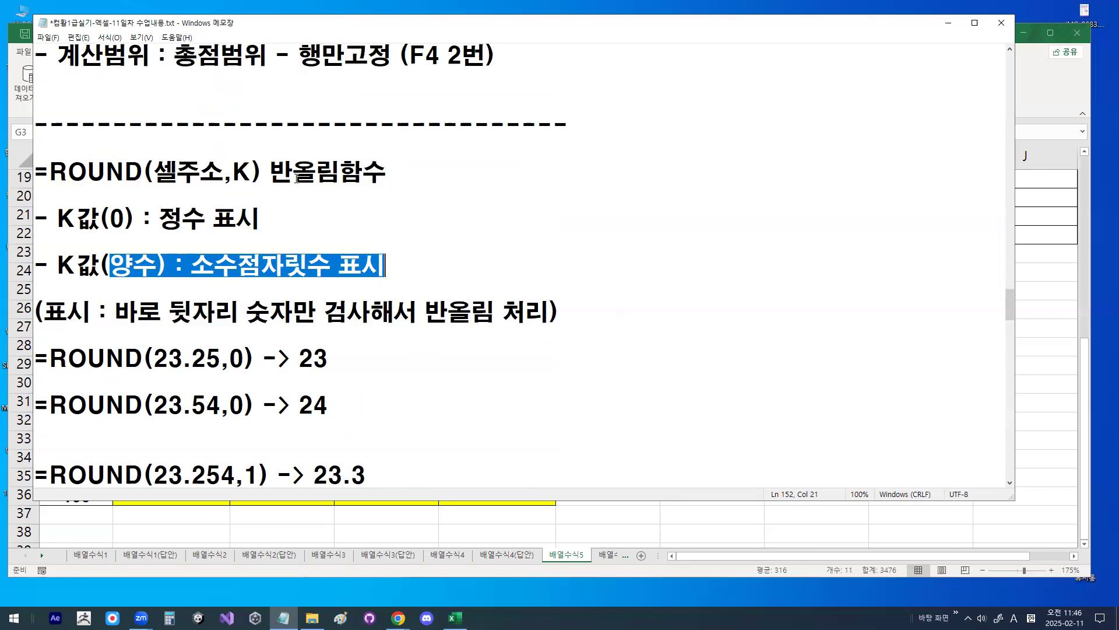
scroll(287, 178, "up", 3)
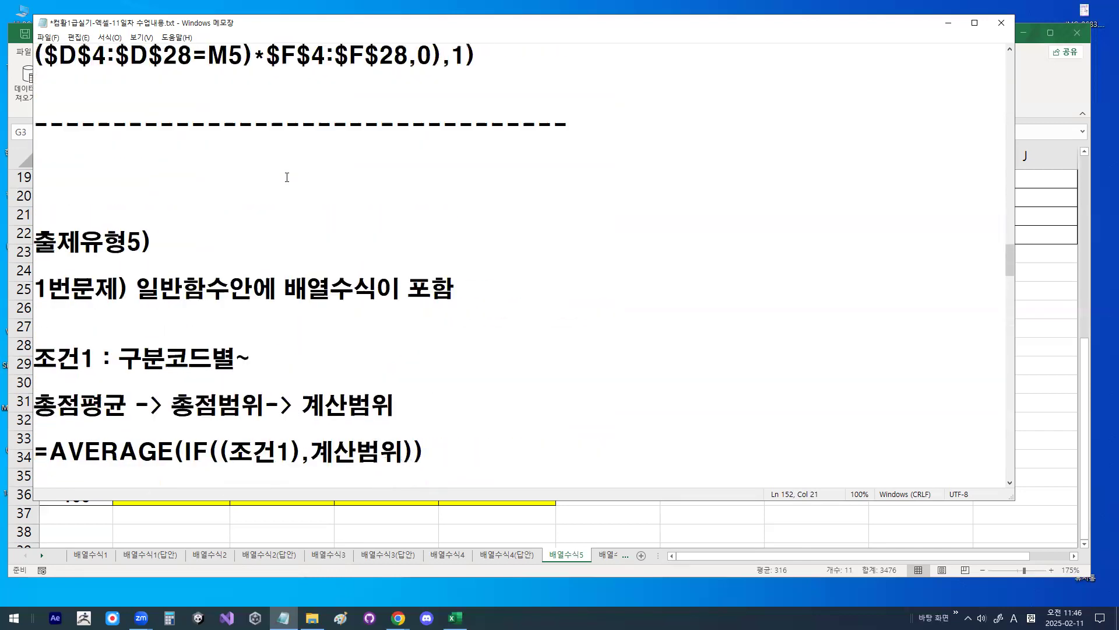
left_click_drag(135, 288, 212, 288)
left_click_drag(283, 289, 377, 289)
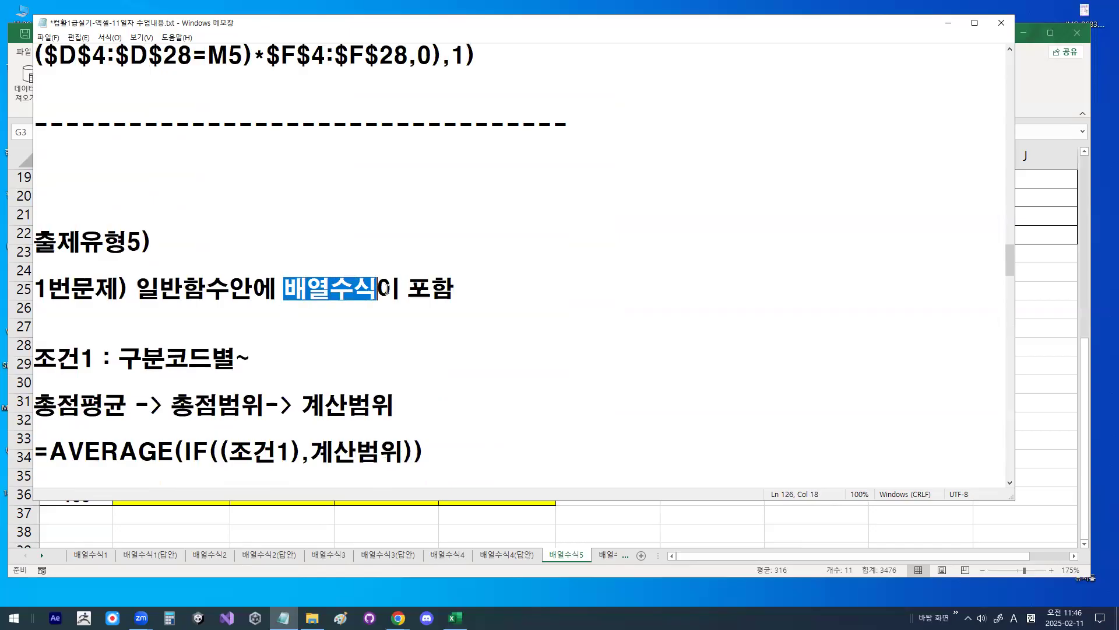
scroll(384, 284, "down", 1)
scroll(384, 284, "down", 4)
mouse_move(154, 240)
left_mouse_down()
mouse_move(212, 238)
mouse_move(229, 224)
mouse_move(232, 257)
left_mouse_up()
key("ctrl+1")
left_click(165, 237)
mouse_move(345, 260)
left_mouse_down()
mouse_move(339, 271)
mouse_move(334, 255)
left_mouse_up()
left_click_drag(222, 205, 301, 118)
scroll(167, 289, "down", 6)
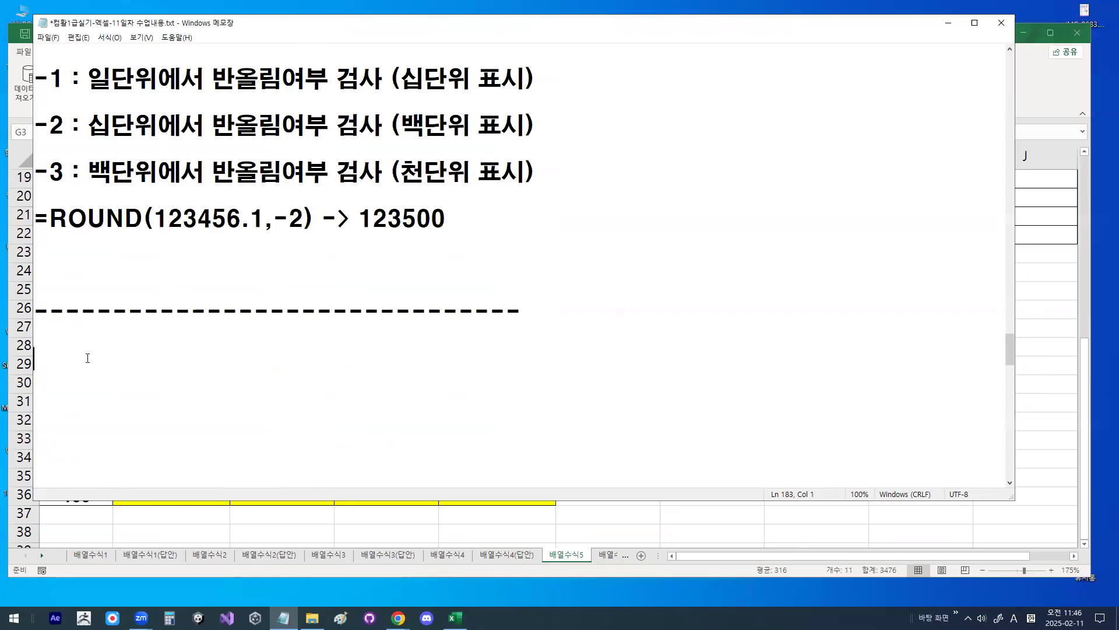
Delete the blank lines between the dashed line and the =ROUND(AVERAGE(IF((구분코드범위=왼쪽셀주소),총점범위)),1) template
key("Delete")
key("Delete")
key("Delete")
key("Delete")
key("Delete")
key("Delete")
key("Delete")
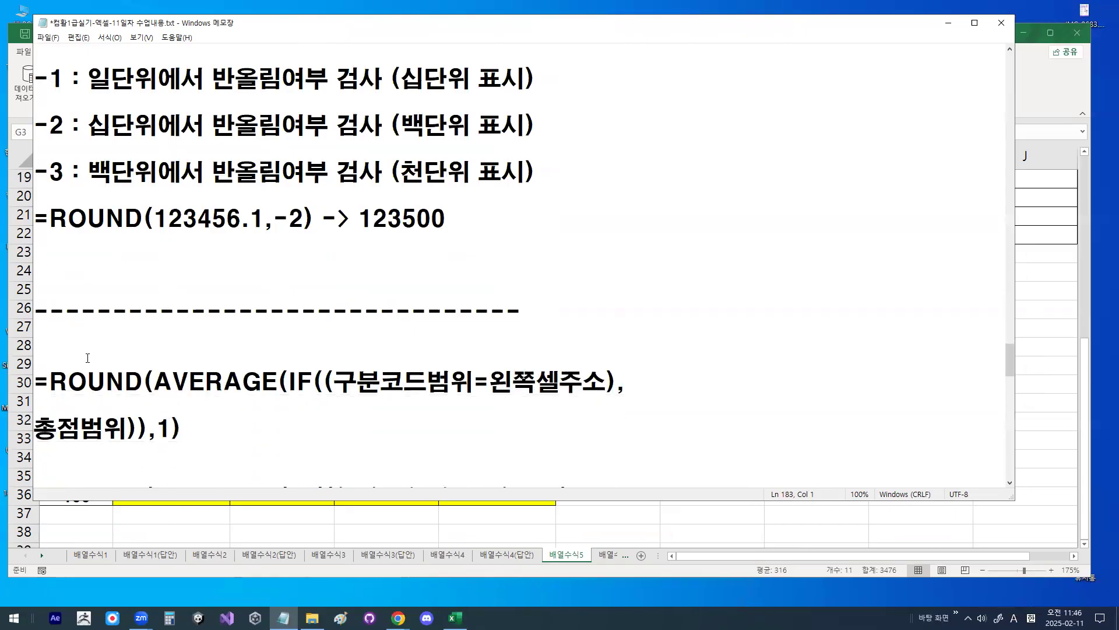
Insert blank lines above the =ROUND(AVERAGE(IF(($A$3:$A$22=$G26), formula to separate it from the template
key("Down")
key("Return")
key("Return")
key("Return")
key("Return")
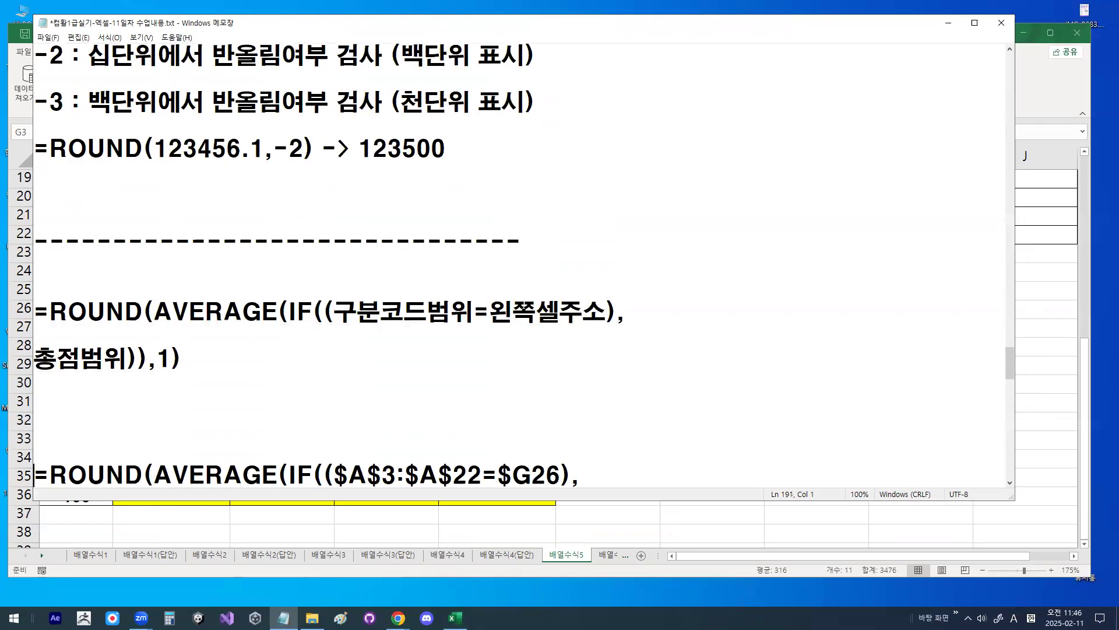
scroll(146, 347, "up", 1)
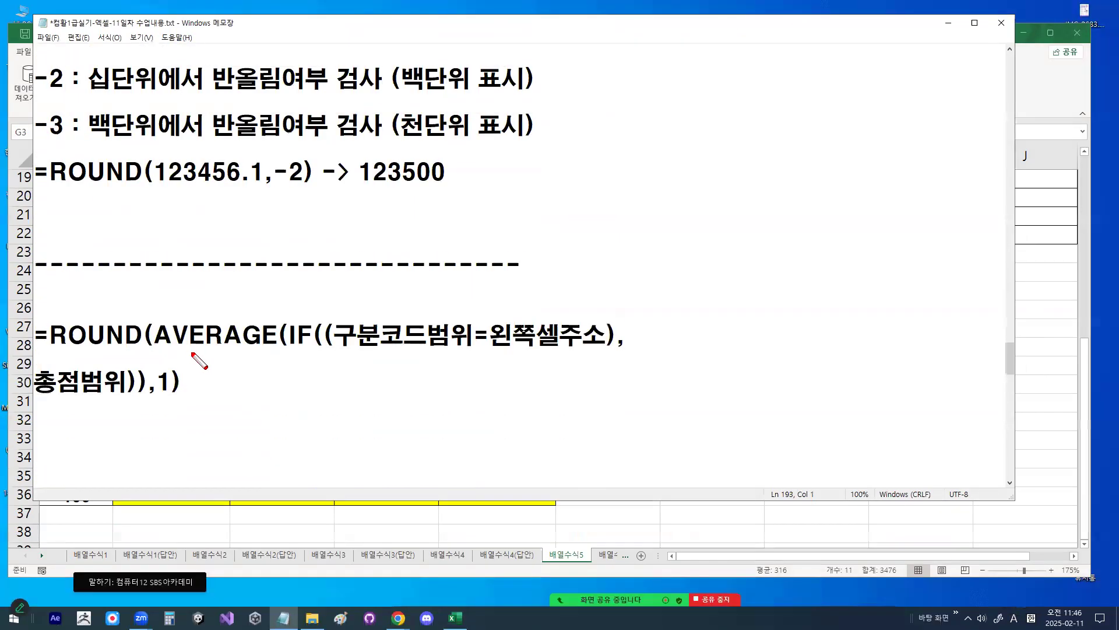
Underline AVERAGE in the ROUND template in ink, clear the ink, and highlight the IF part and its 구분코드범위=왼쪽셀주소 condition
left_click_drag(157, 347, 276, 346)
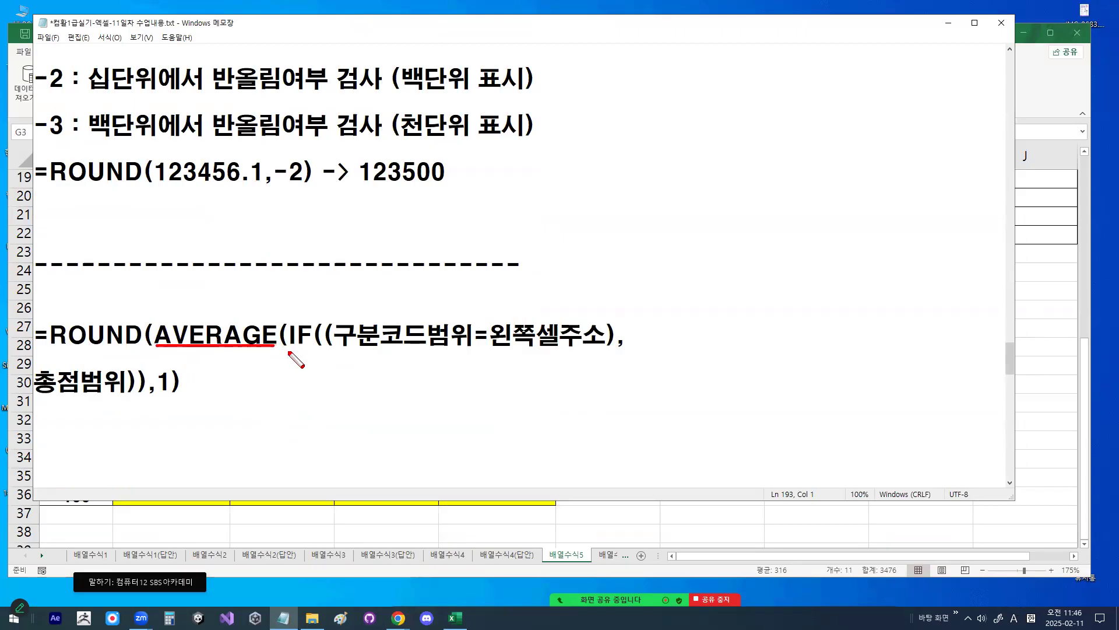
key("Escape")
left_click_drag(289, 338, 332, 334)
left_click_drag(126, 383, 141, 378)
mouse_move(340, 336)
left_mouse_down()
mouse_move(606, 334)
mouse_move(635, 350)
mouse_move(600, 344)
left_mouse_up()
Circle 왼쪽셀주소 and write 3 beneath it in ink, clear the ink, and highlight 총점범위
key("ctrl+1")
left_click(546, 337)
mouse_move(537, 435)
left_mouse_down()
mouse_move(565, 447)
mouse_move(550, 483)
left_mouse_up()
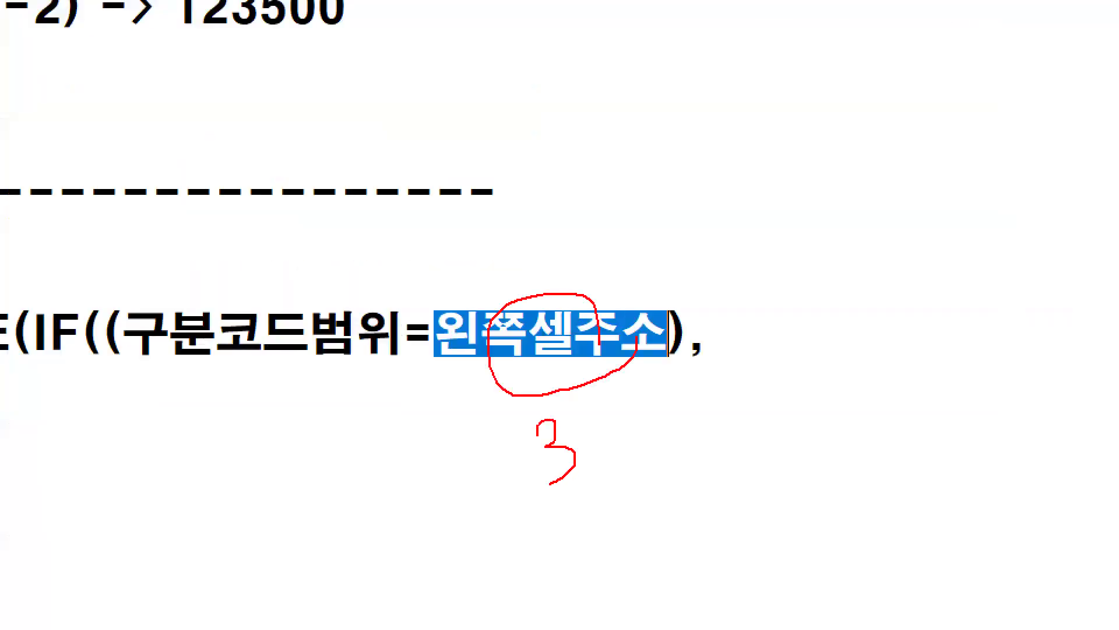
key("Escape")
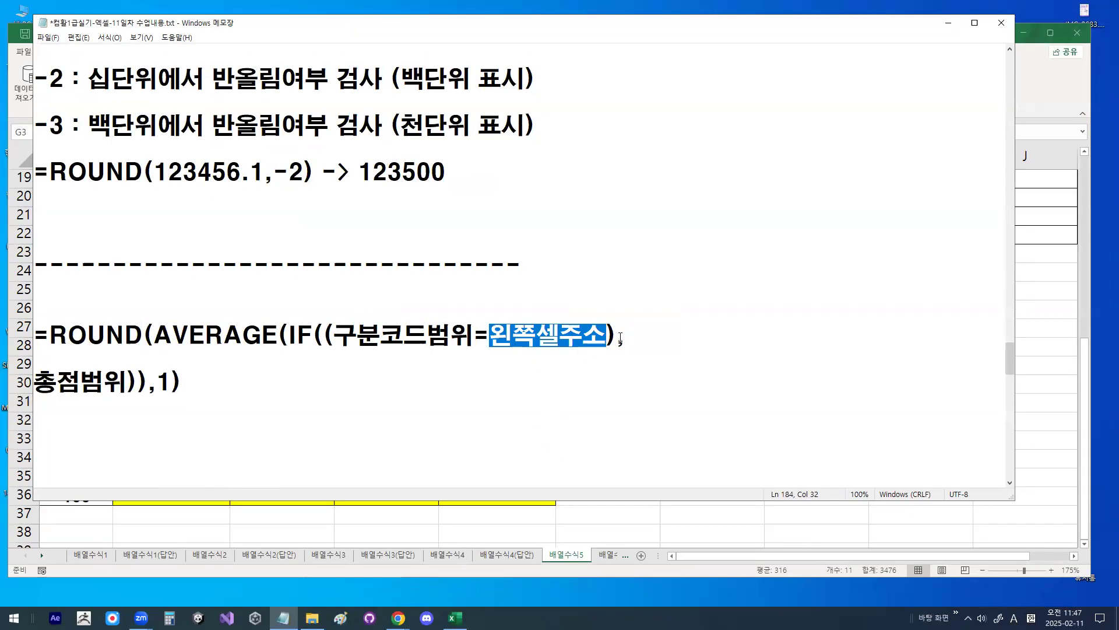
left_click_drag(616, 339, 628, 342)
left_click_drag(35, 382, 126, 380)
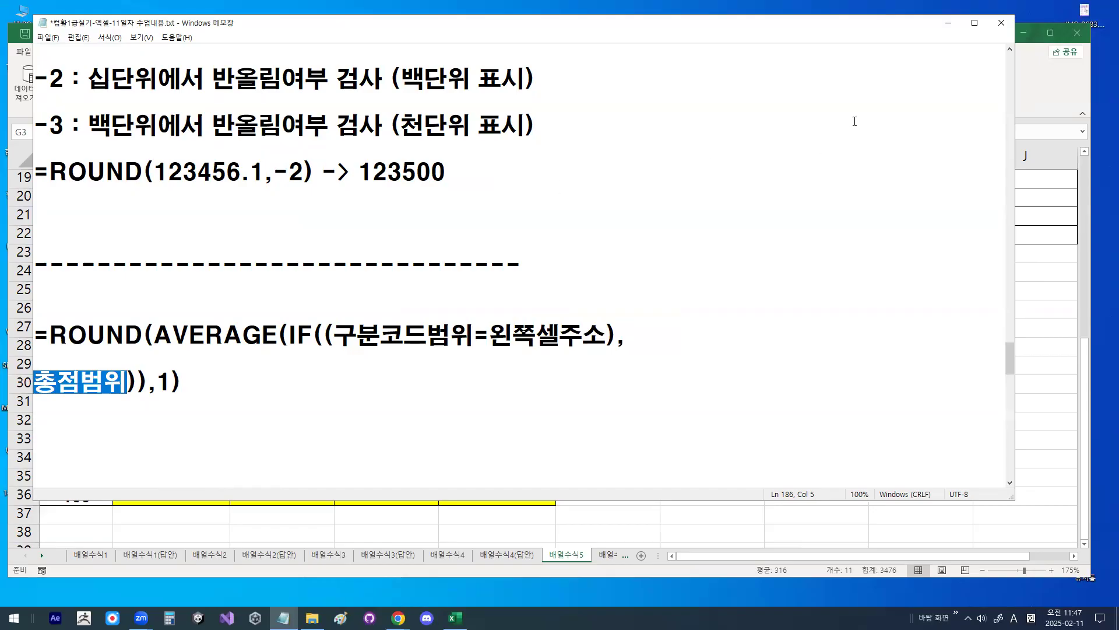
Switch to the Excel sheet, circle the 결석시수 평균 header of 표3 in ink, and clear the ink
left_click(949, 26)
key("ctrl+1")
mouse_move(939, 318)
left_mouse_down()
mouse_move(975, 298)
mouse_move(927, 271)
left_mouse_up()
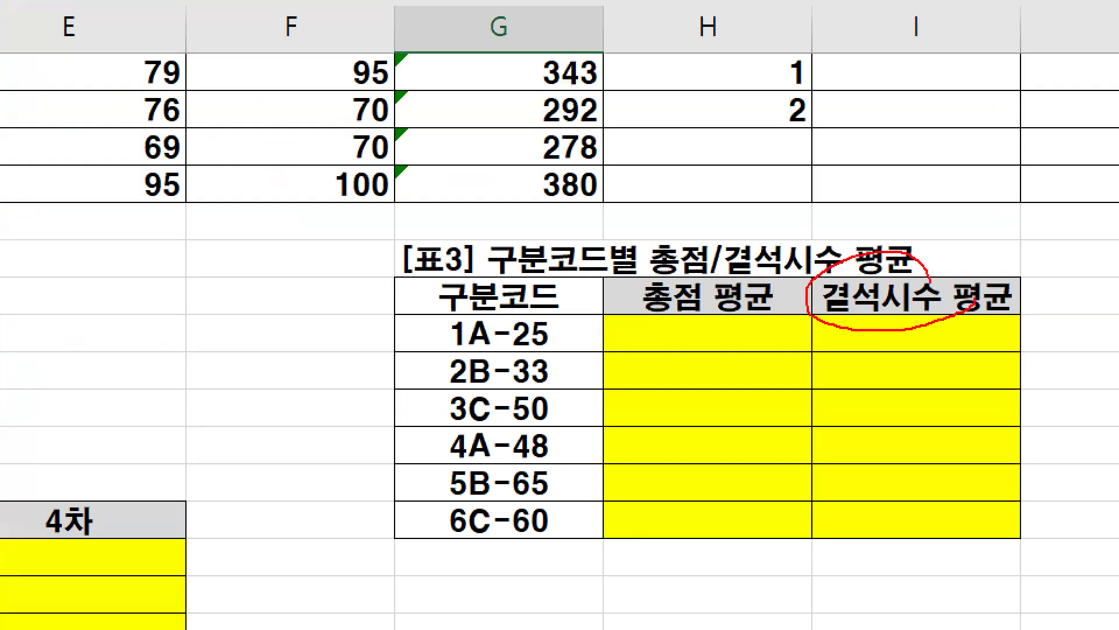
key("Escape")
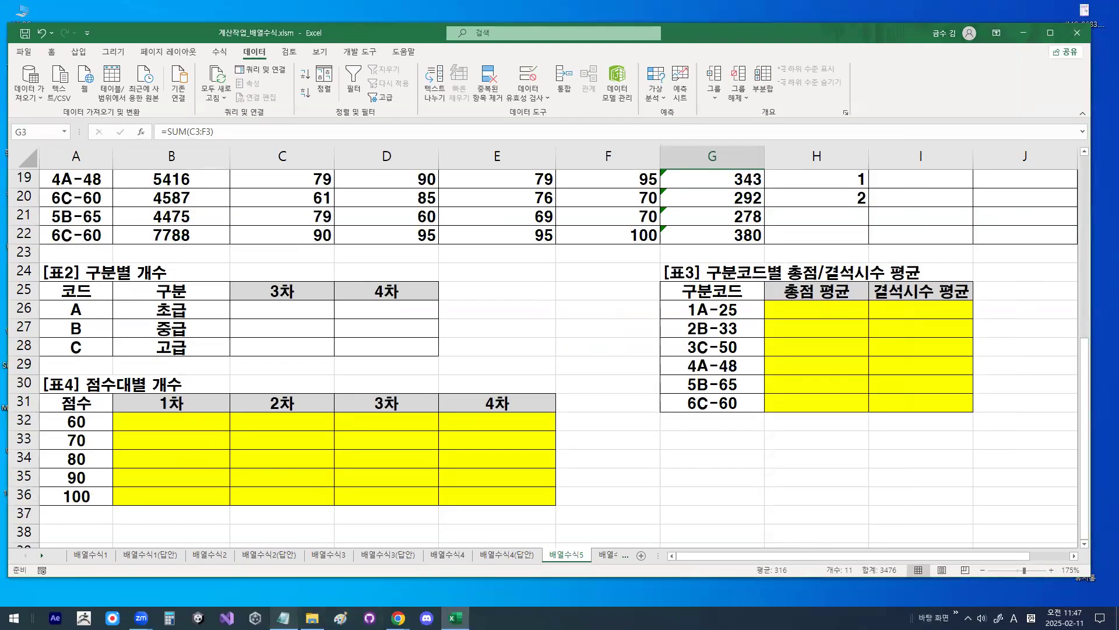
Return to the Notepad notes, highlight and circle the ",1" argument of the ROUND template, and clear the marks
key("alt+Tab")
left_click(186, 380)
left_click_drag(144, 383, 192, 376)
key("ctrl+1")
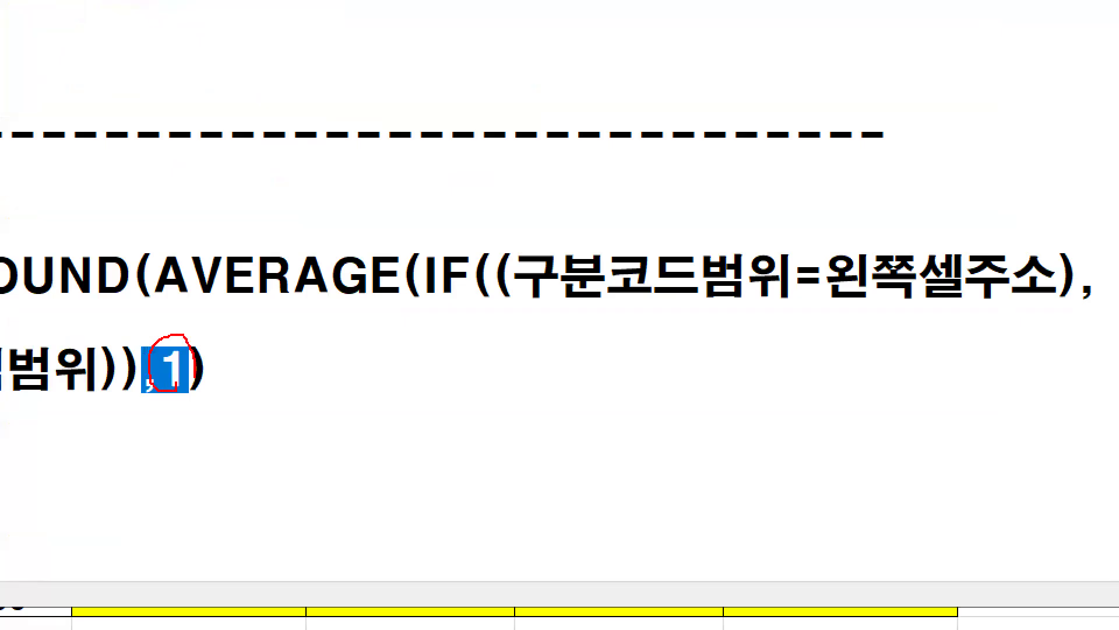
key("Escape")
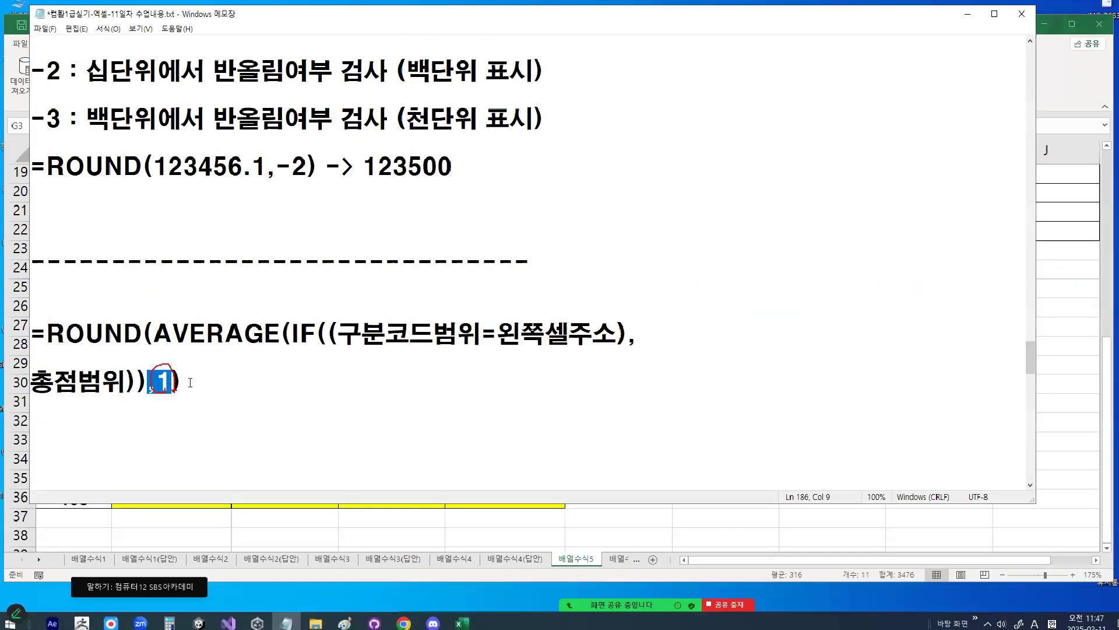
left_click(213, 386)
left_click_drag(153, 335, 213, 386)
left_click(216, 386)
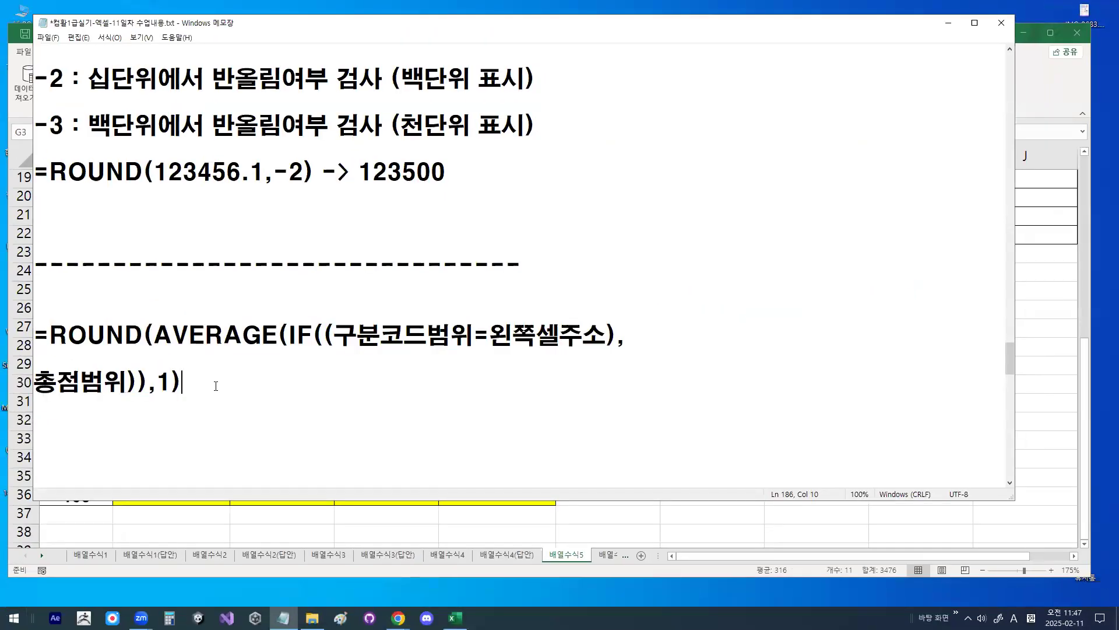
Switch to the Excel sheet and start the formula =ROUND(AVERAGE(IF(( in cell H26 under 총점 평균
left_click(948, 22)
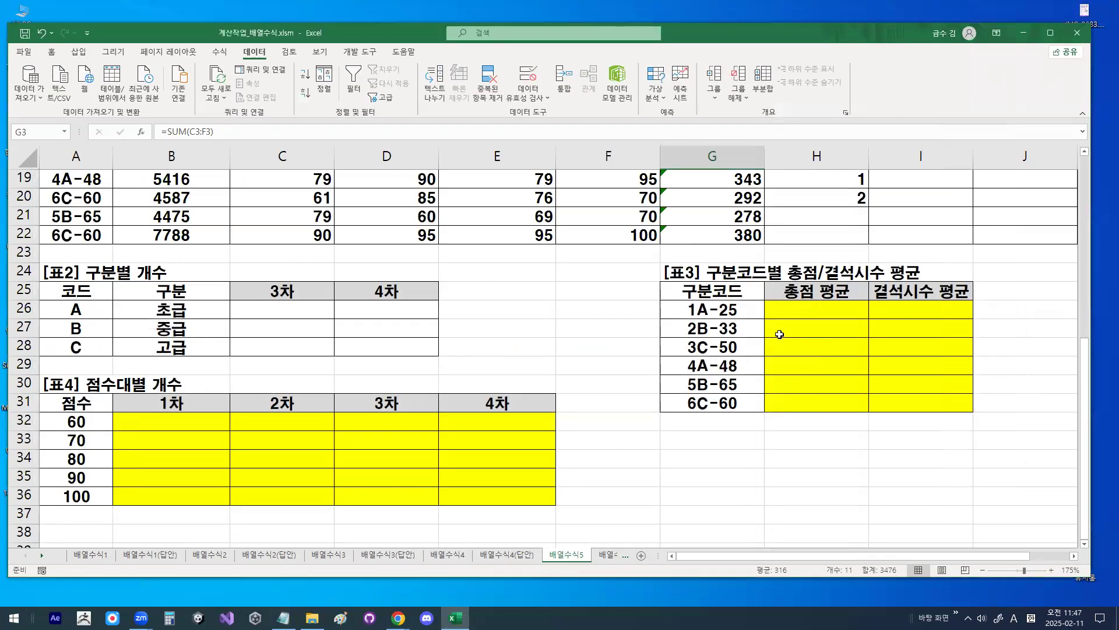
left_click(840, 309)
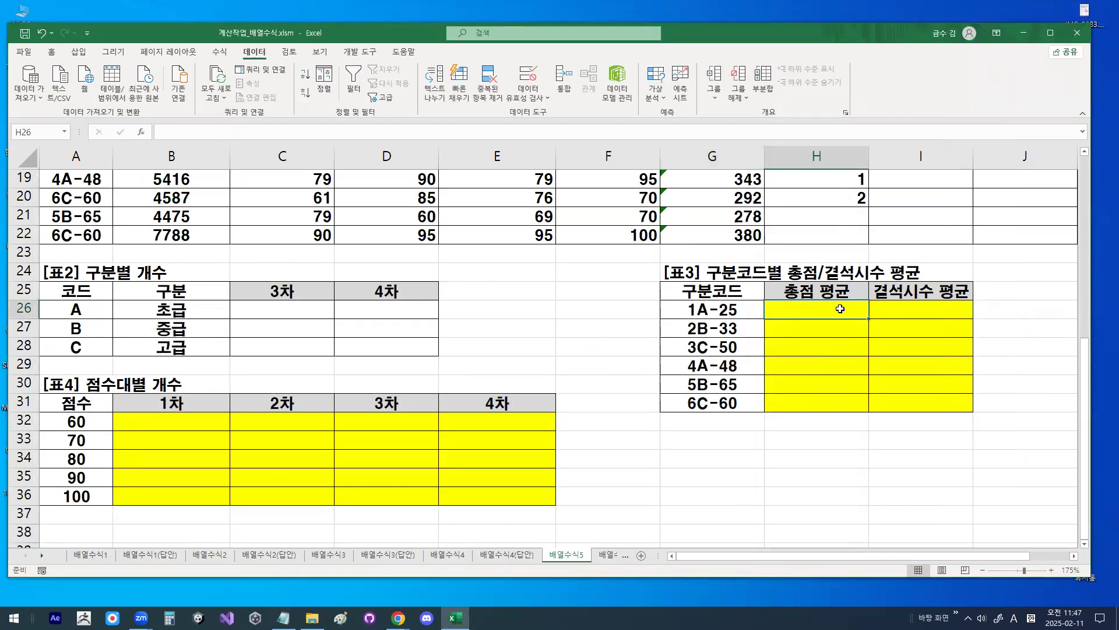
scroll(849, 335, "up", 2)
type("=RO")
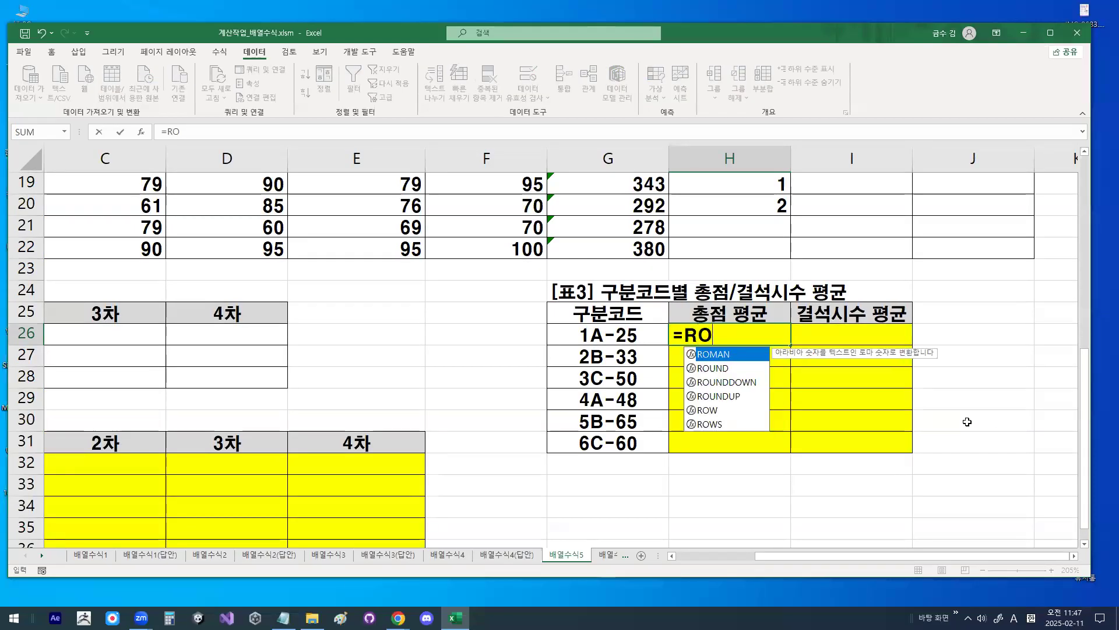
type("U")
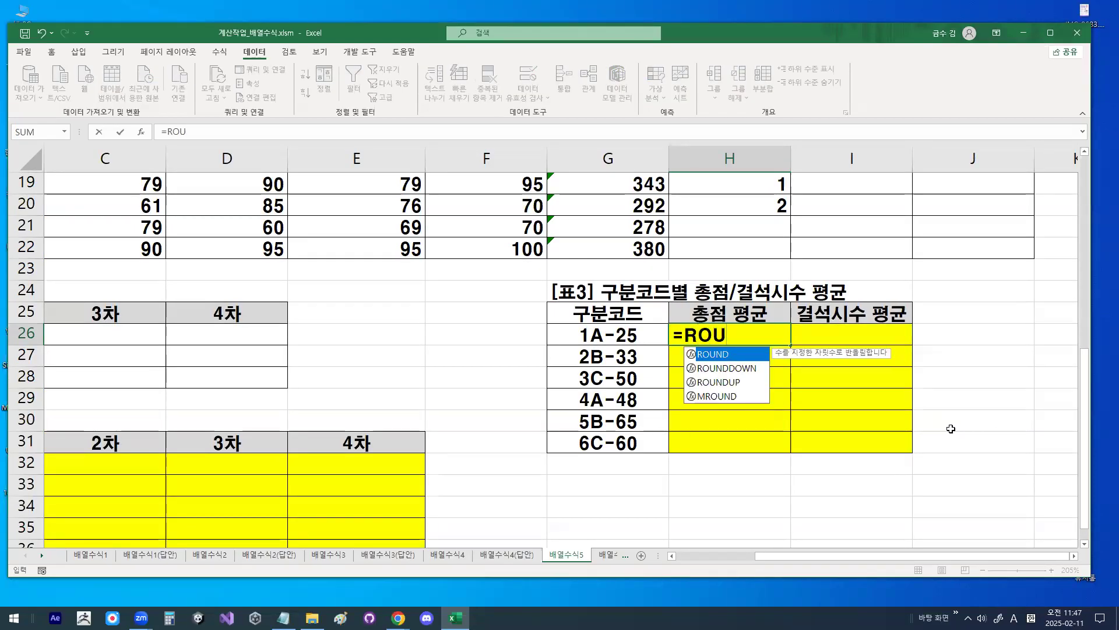
double_click(720, 355)
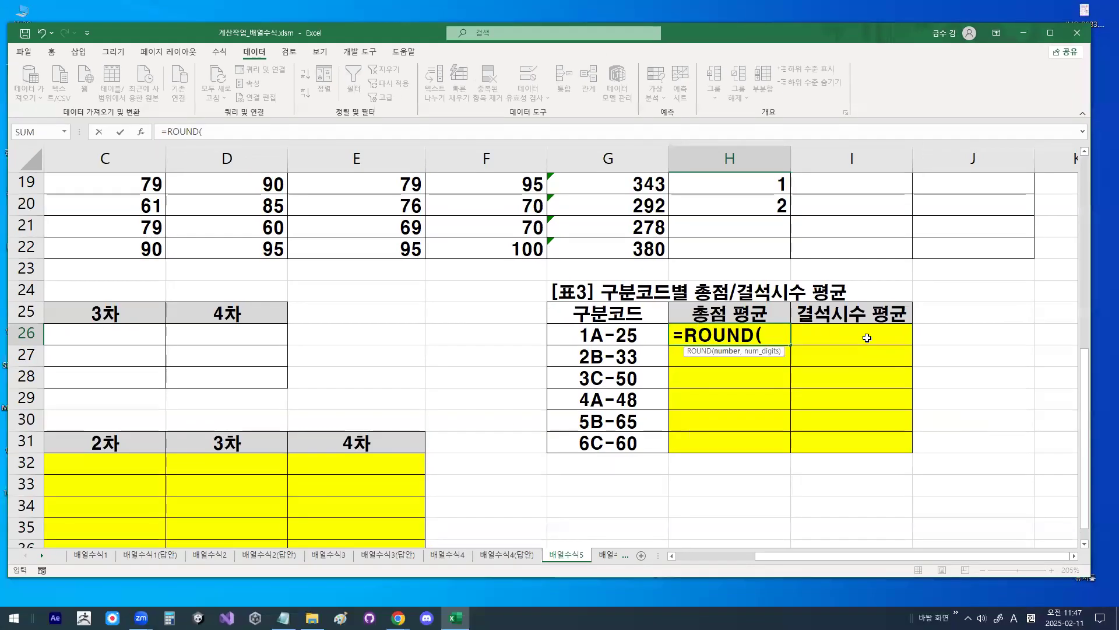
type("AV")
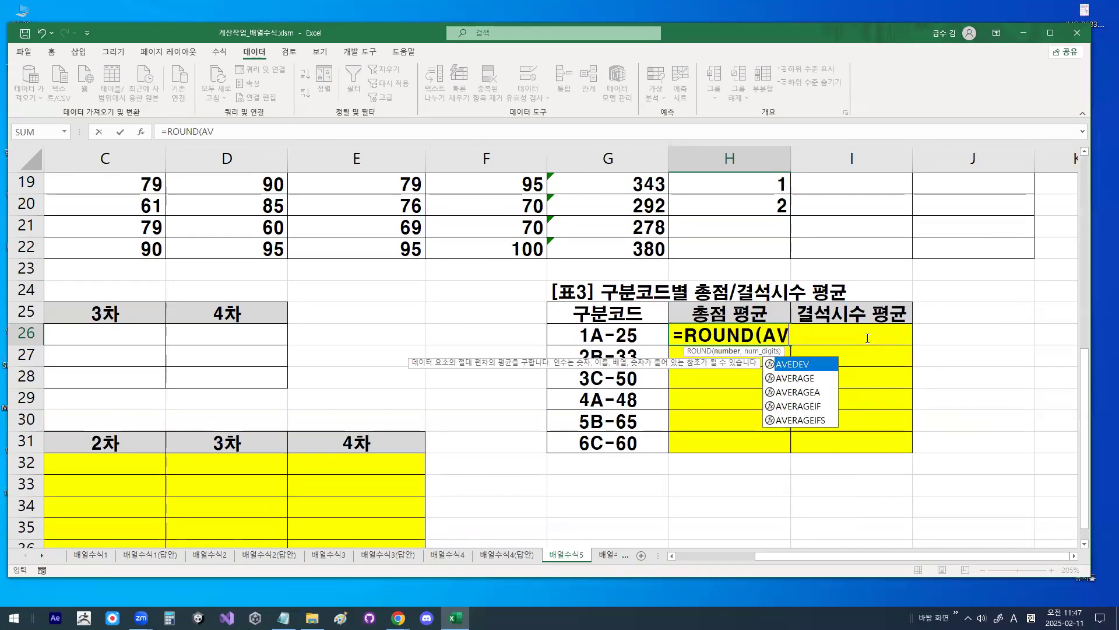
key("Down")
key("Tab")
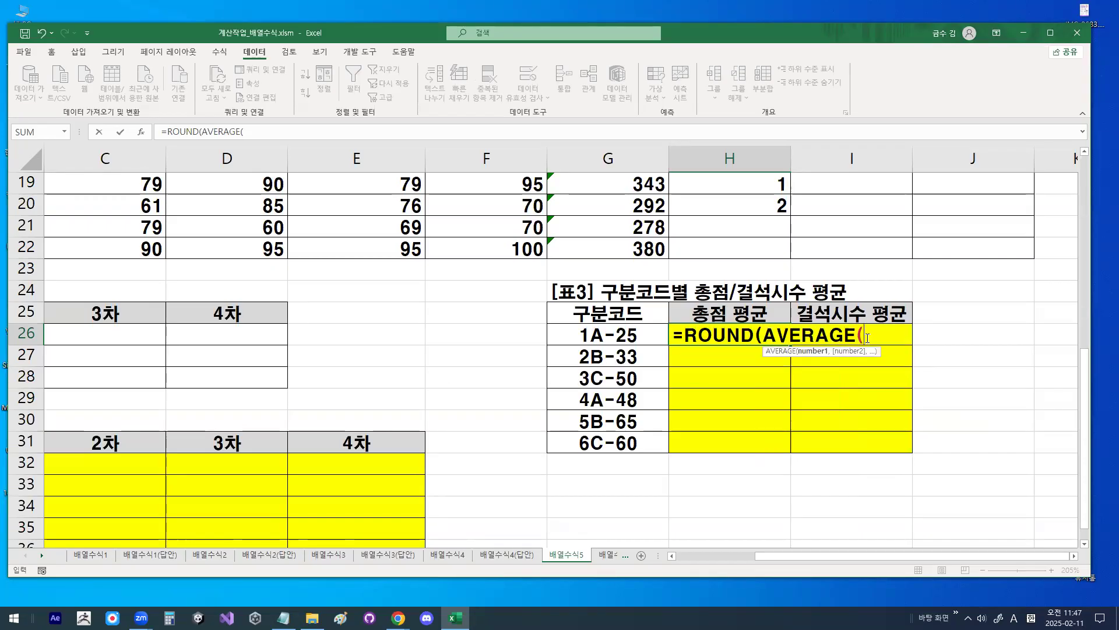
type("IF((")
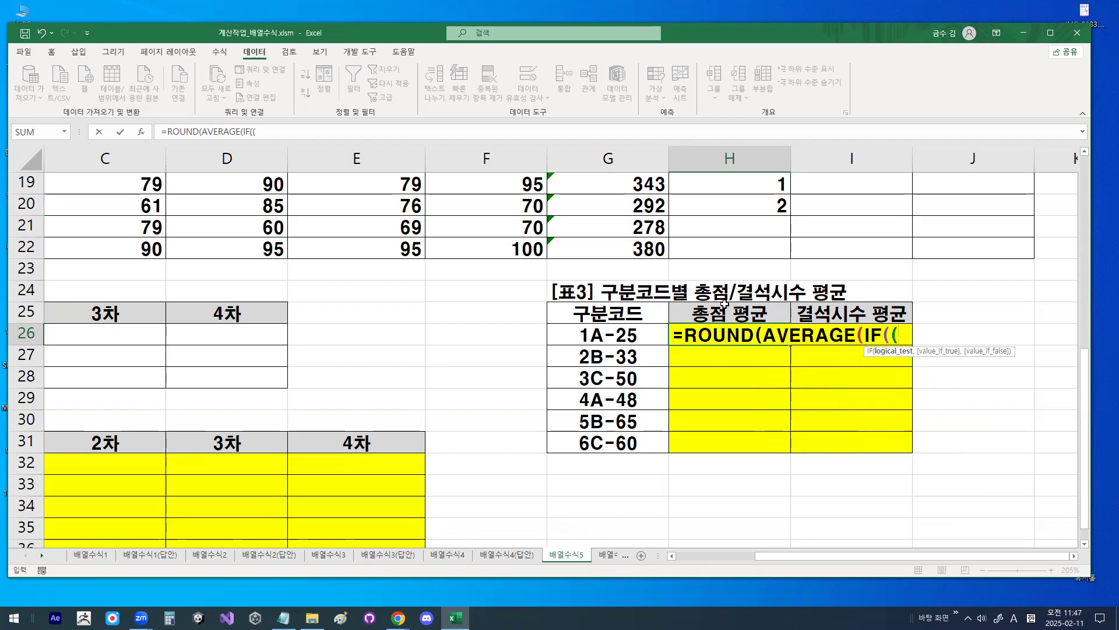
Circle the 구분코드 value 1A-25 in 표3 in ink and clear the ink
key("ctrl+1")
mouse_move(651, 330)
left_mouse_down()
mouse_move(627, 358)
mouse_move(611, 295)
left_mouse_up()
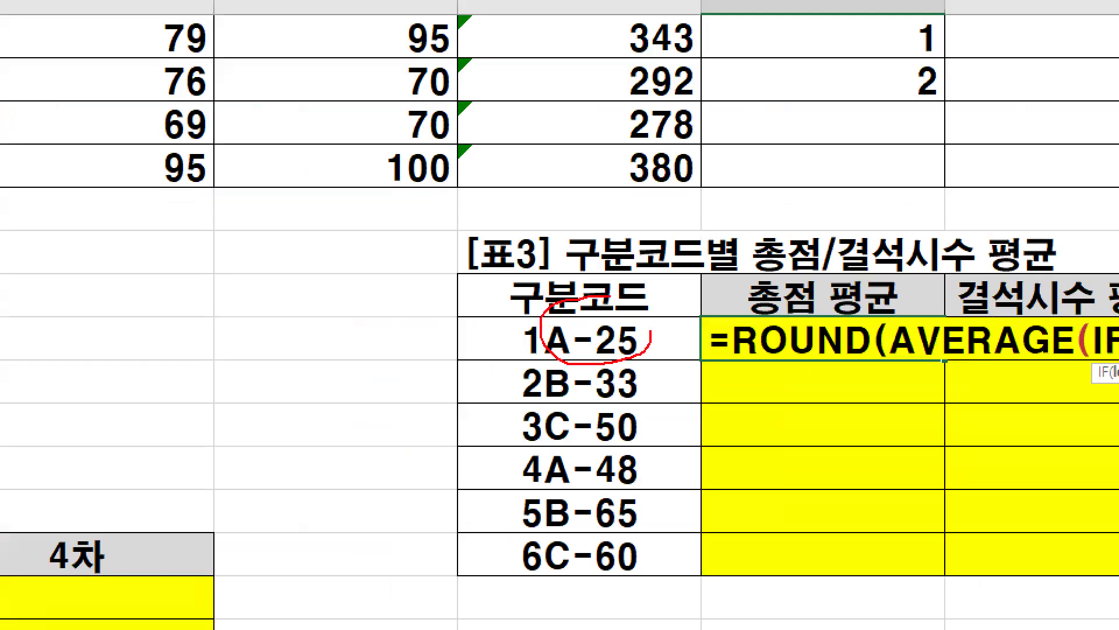
key("Escape")
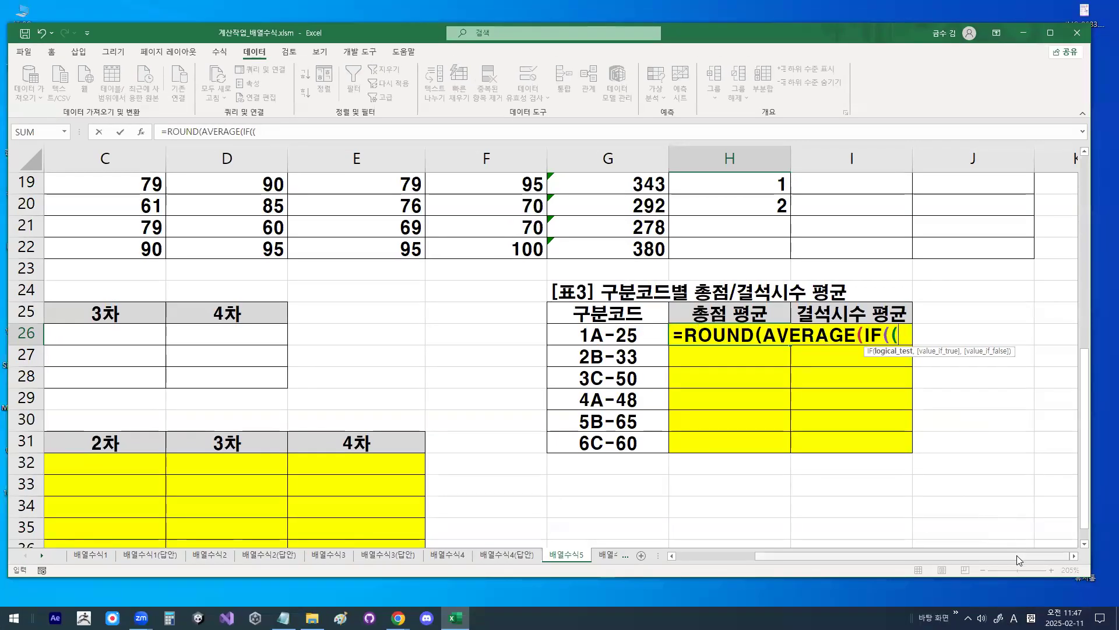
Add the absolute 구분코드 range $A$3:$A$22 to the IF condition and compare it with cell G26
scroll(469, 369, "up", 6)
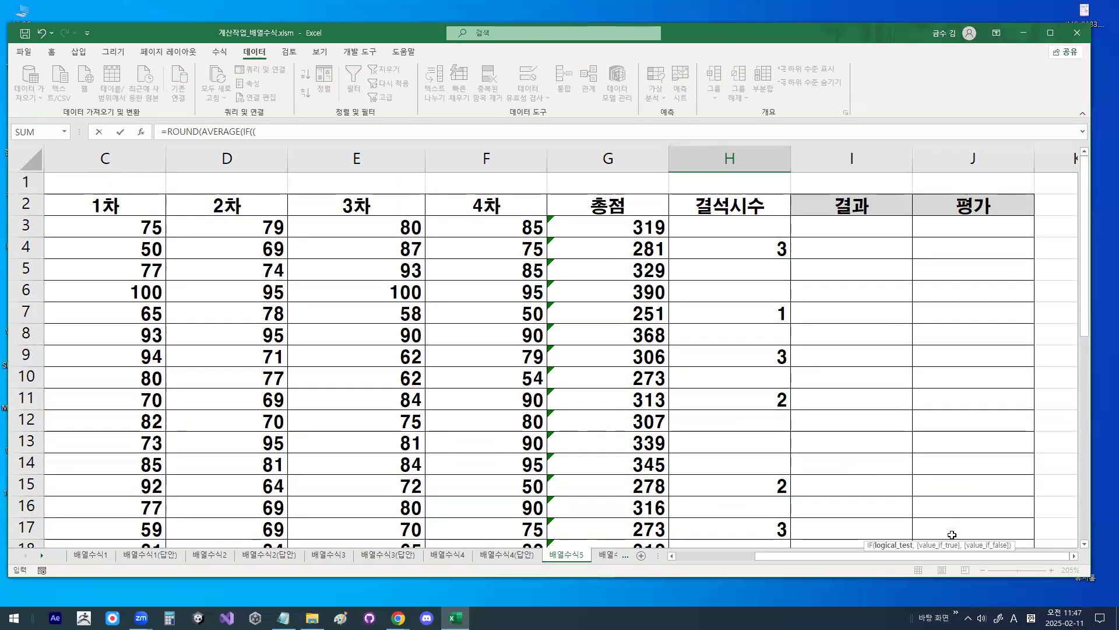
left_click_drag(816, 556, 680, 578)
left_click(87, 224)
left_click_drag(87, 225, 108, 493)
key("F4")
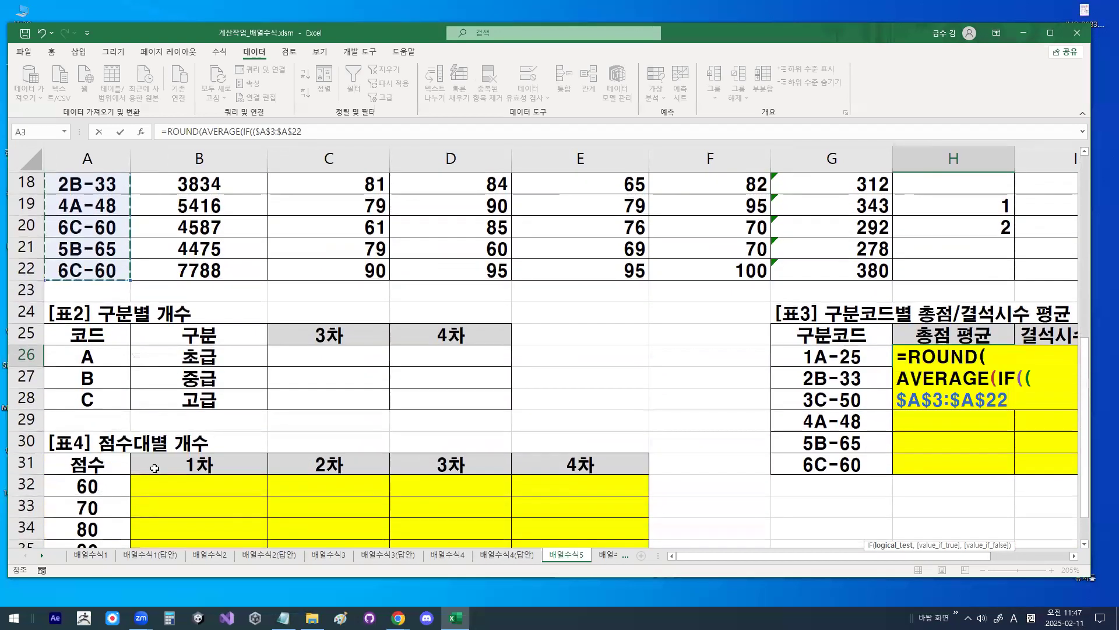
left_click(1073, 558)
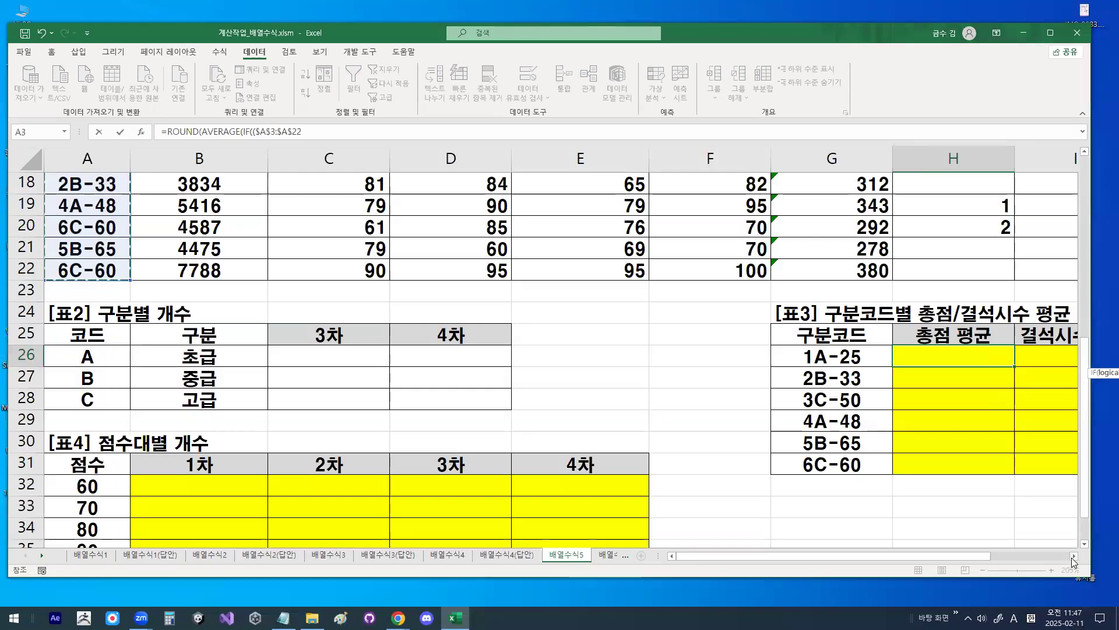
left_click(1073, 558)
type("=")
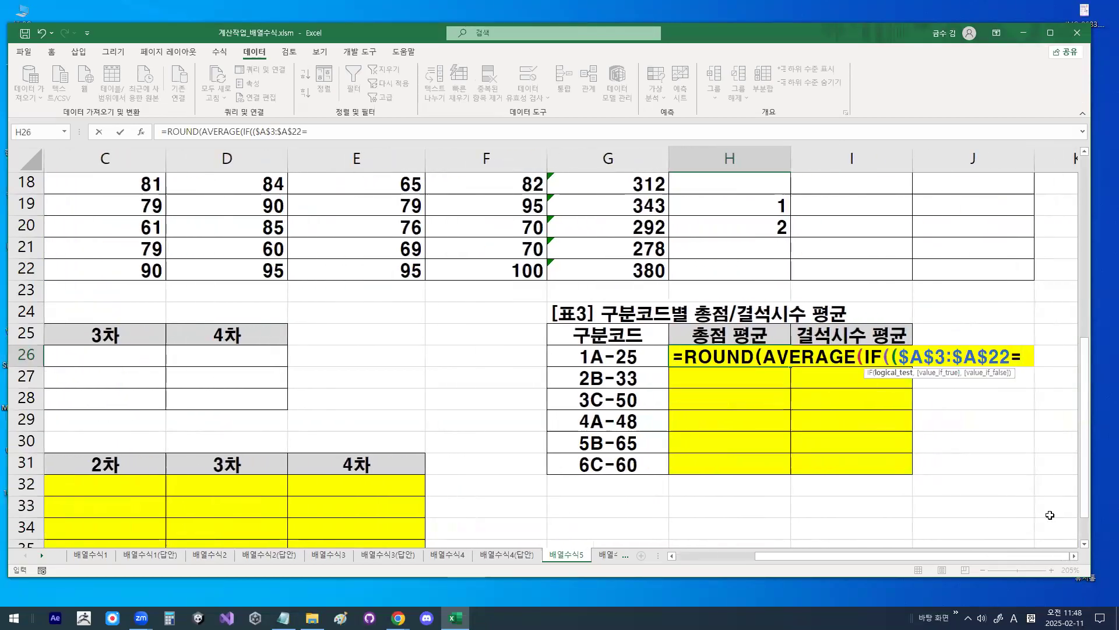
left_click(634, 357)
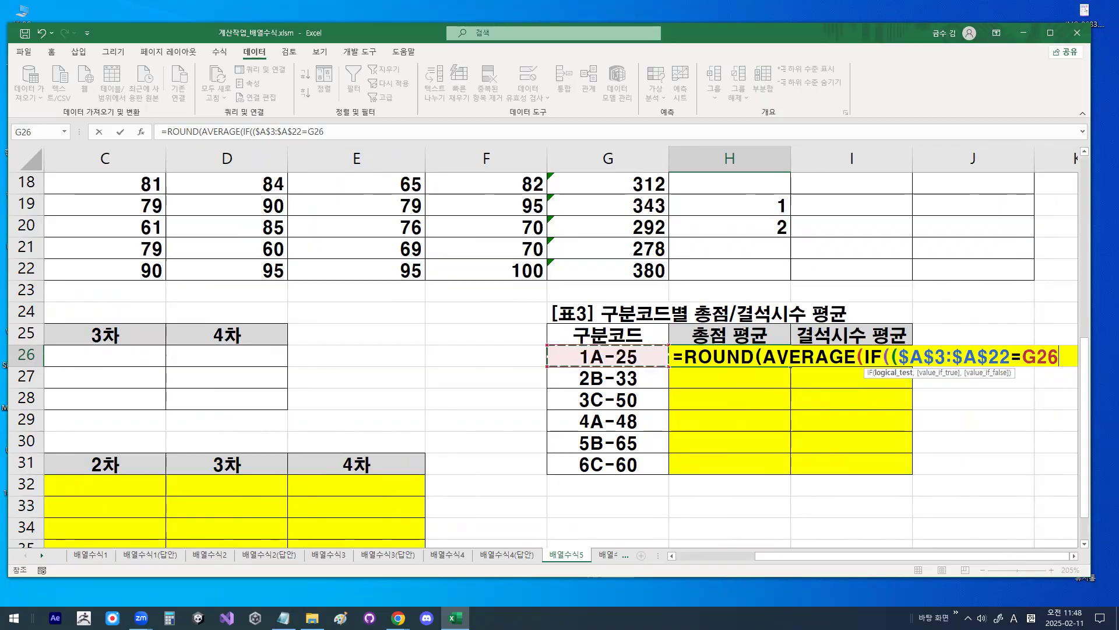
Mark the fill direction across to 결석시수 평균 and circle 1A-25 in ink, then clear the ink
key("ctrl+1")
left_click(780, 382)
mouse_move(616, 353)
left_mouse_down()
mouse_move(807, 352)
mouse_move(797, 358)
left_mouse_up()
mouse_move(899, 303)
left_mouse_down()
mouse_move(925, 297)
mouse_move(905, 292)
left_mouse_up()
left_click_drag(485, 353, 488, 341)
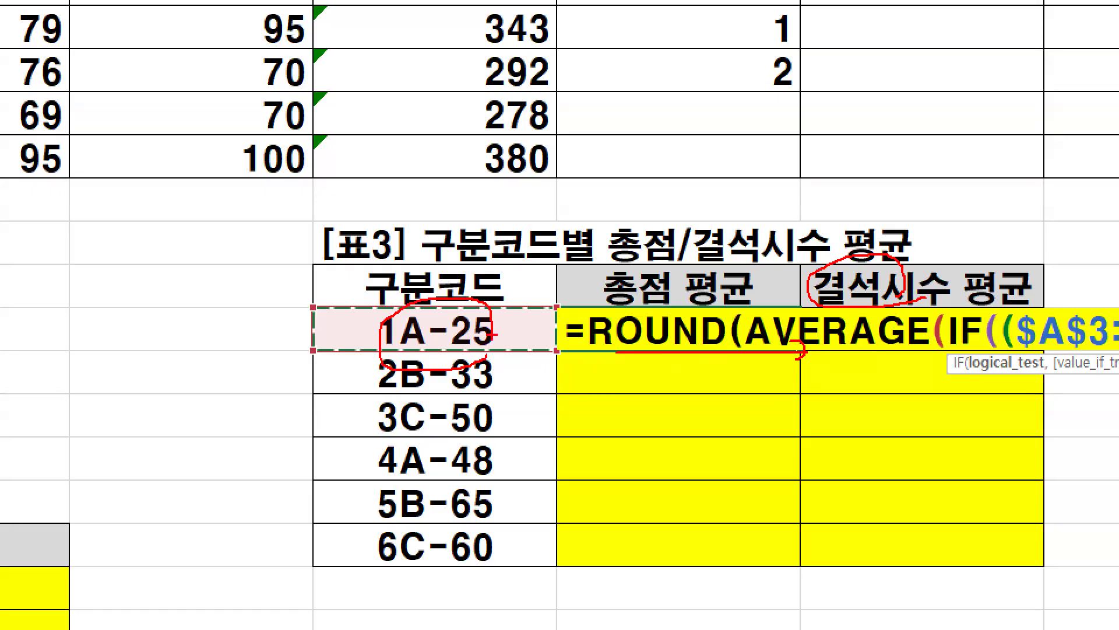
key("Escape")
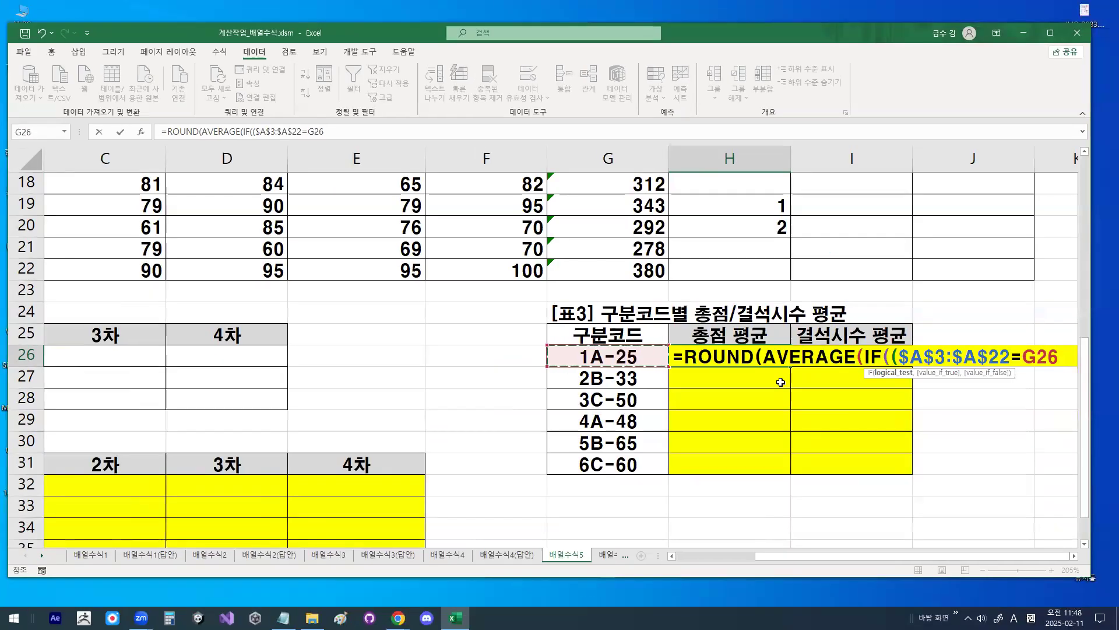
Fix only the column of the G26 reference as $G26, circle it in ink, and close the condition's parenthesis
key("F4")
key("F4")
key("F4")
key("ctrl+1")
mouse_move(1068, 355)
left_mouse_down()
mouse_move(1020, 354)
mouse_move(1072, 344)
left_mouse_up()
key("Escape")
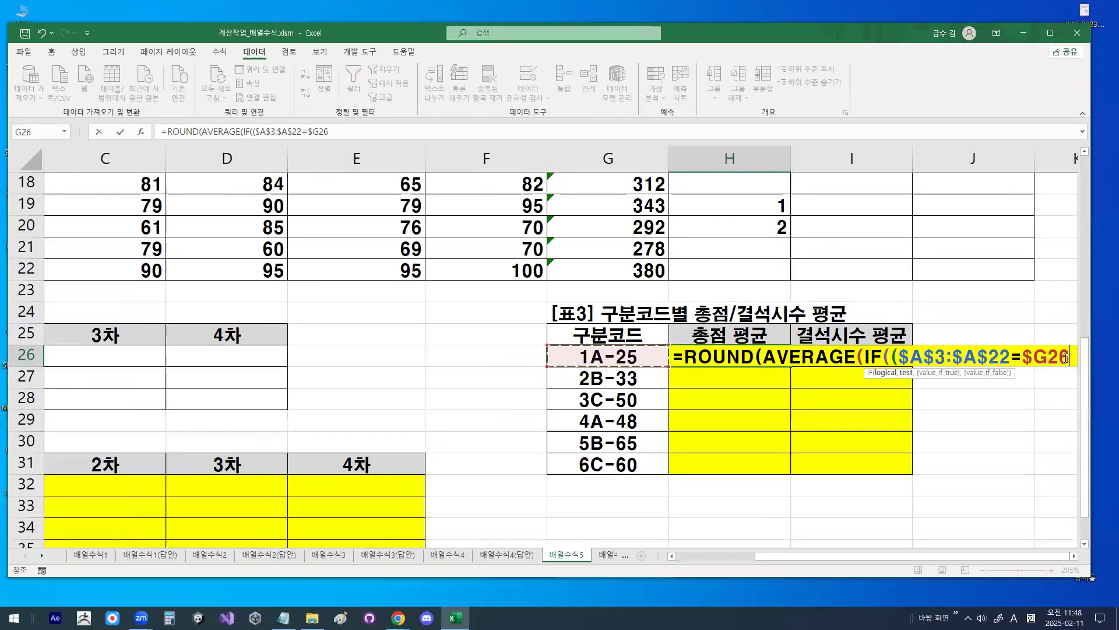
type(")")
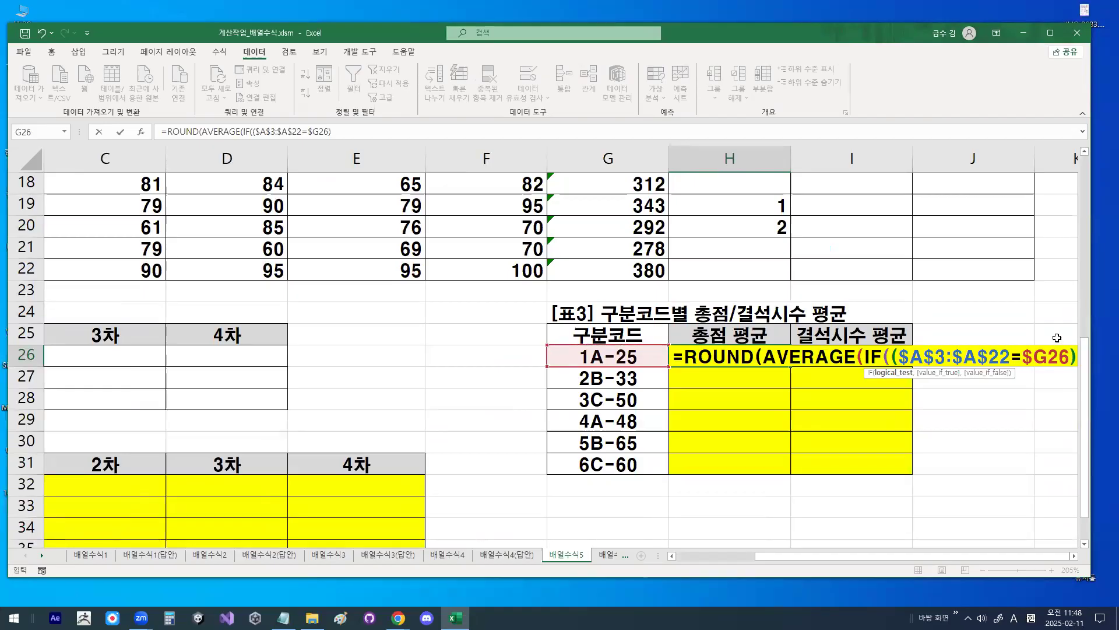
Circle the IF function in the formula in ink, clear the ink, and add a comma after the condition
left_click(1074, 555)
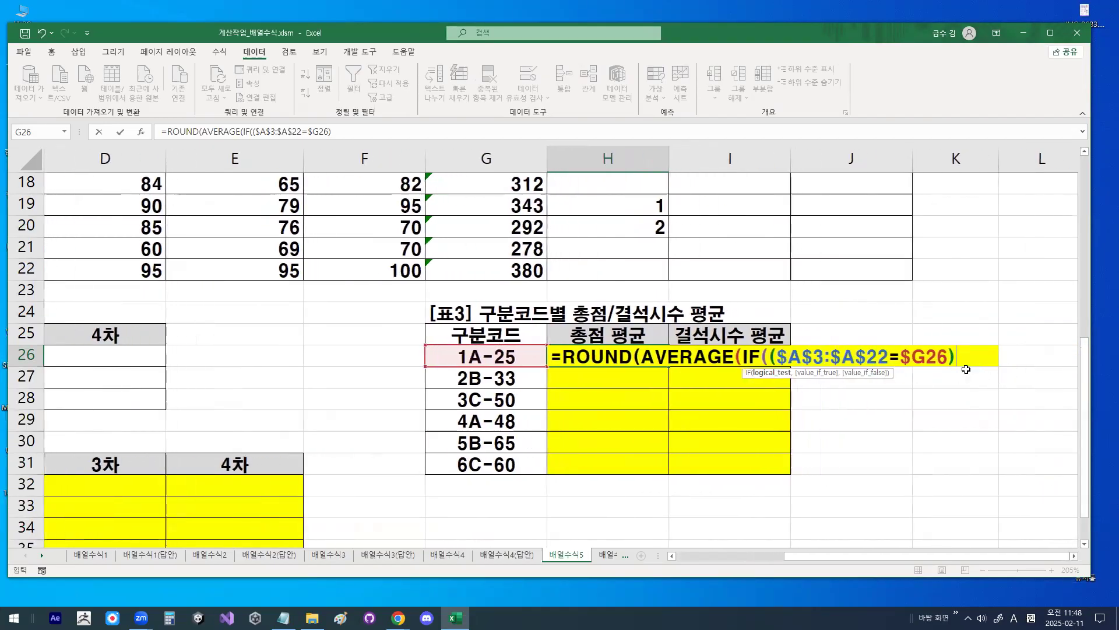
key("ctrl+1")
mouse_move(763, 364)
left_mouse_down()
mouse_move(737, 344)
mouse_move(757, 358)
left_mouse_up()
key("Escape")
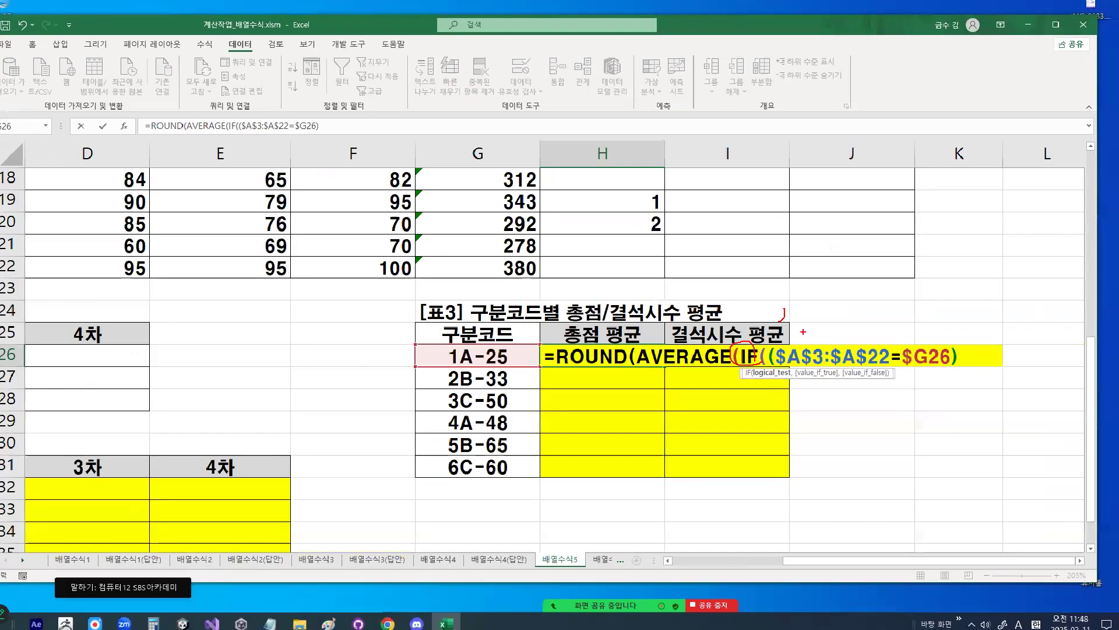
type(",")
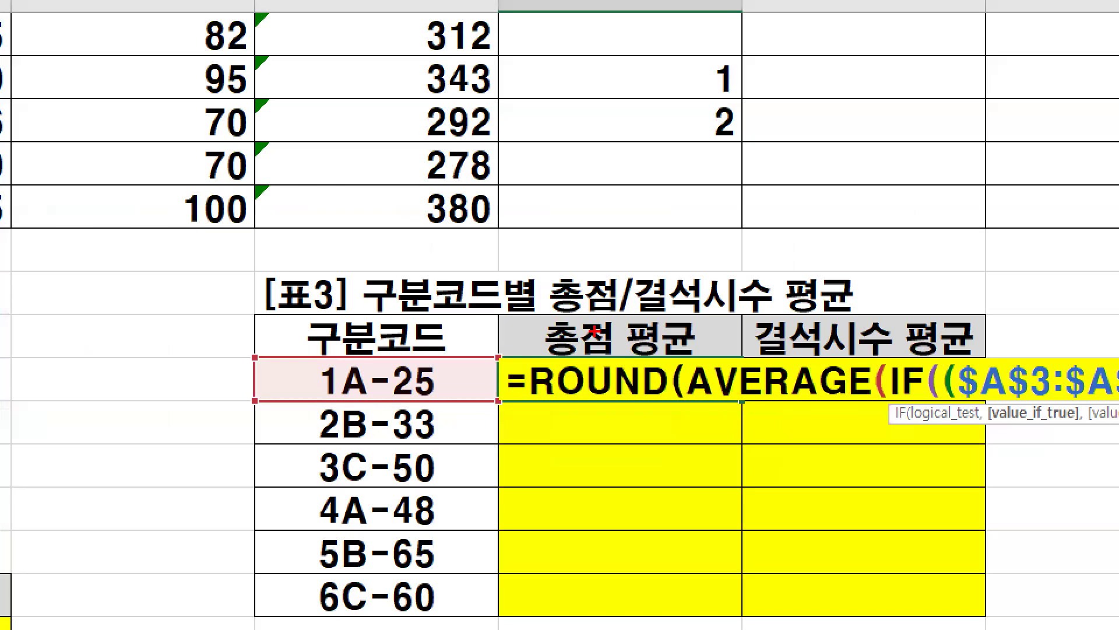
Mark the 총점 평균 header in ink, clear the ink, and add the 총점 range G3:G22 as IF's true value
key("ctrl+1")
mouse_move(593, 344)
left_mouse_down()
mouse_move(607, 342)
mouse_move(586, 306)
left_mouse_up()
key("Escape")
scroll(499, 218, "up", 6)
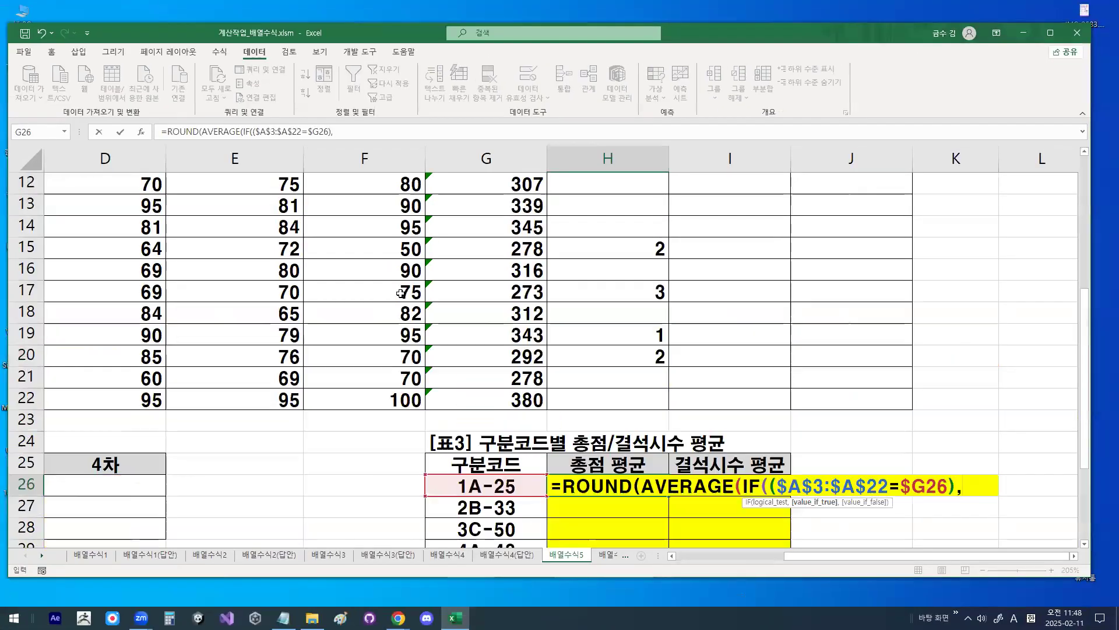
left_click_drag(499, 219, 495, 553)
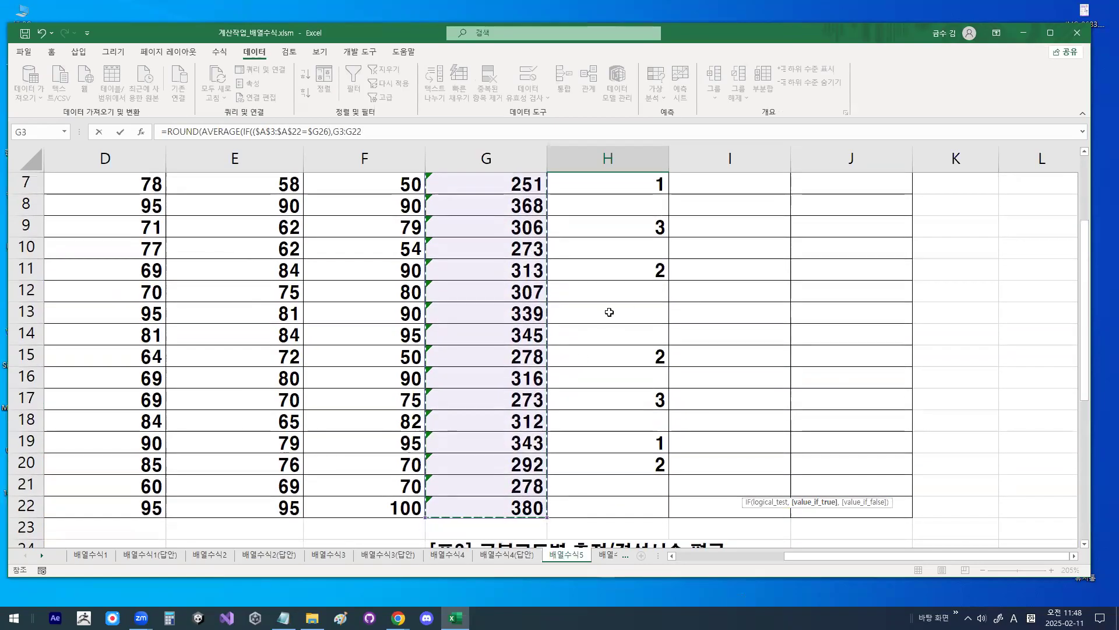
Tick the 결석시수 header and circle column letter G in ink, and clear the ink
scroll(617, 260, "up", 2)
key("ctrl+1")
left_click_drag(604, 189, 647, 142)
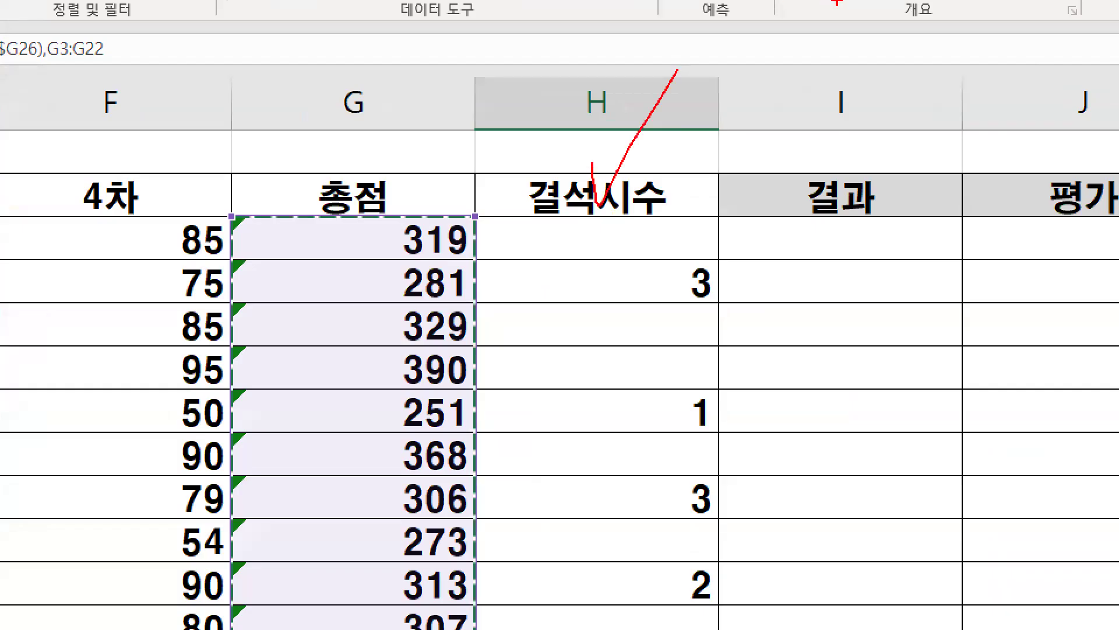
mouse_move(412, 106)
left_mouse_down()
mouse_move(317, 92)
mouse_move(385, 117)
left_mouse_up()
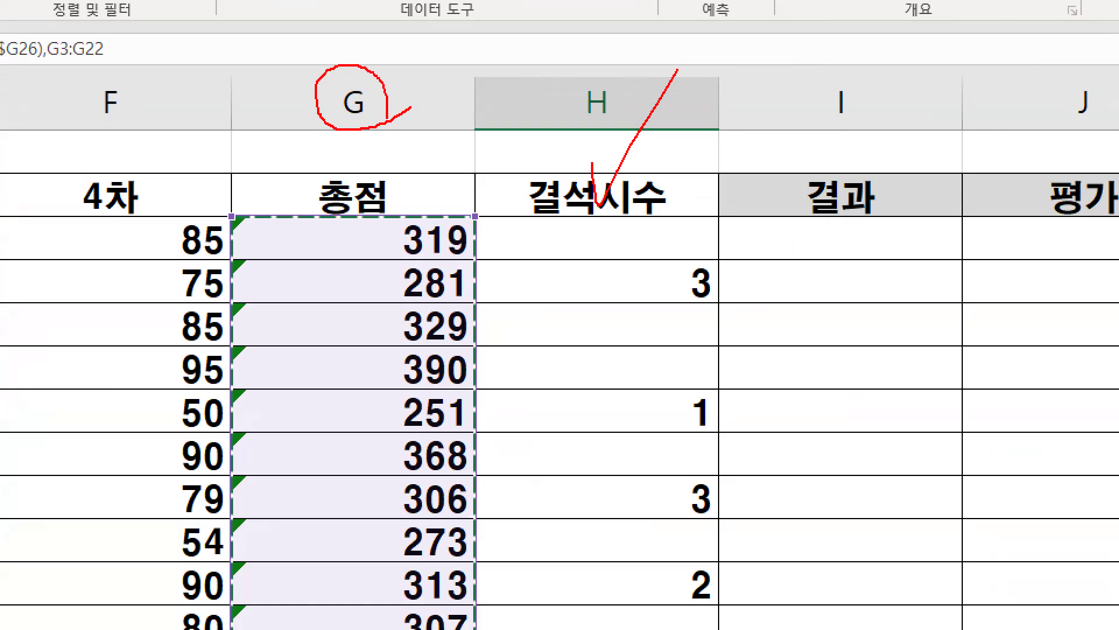
key("Escape")
Fix only the rows of the 총점 range as G$3:G$22, underline and circle it in ink, and clear the ink
scroll(922, 334, "down", 6)
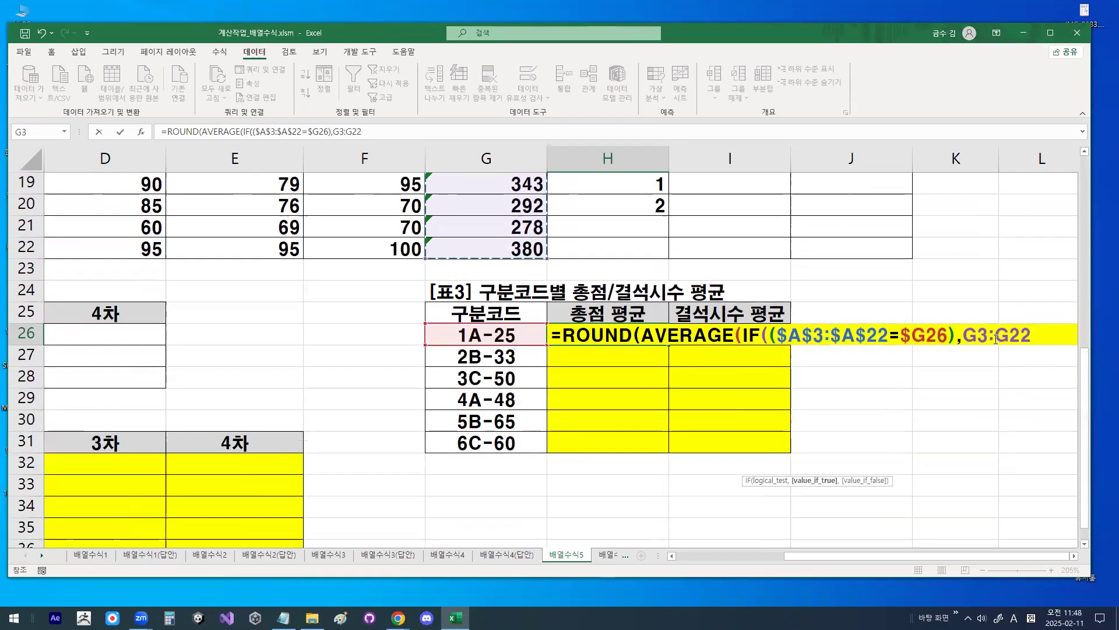
key("F4")
key("F4")
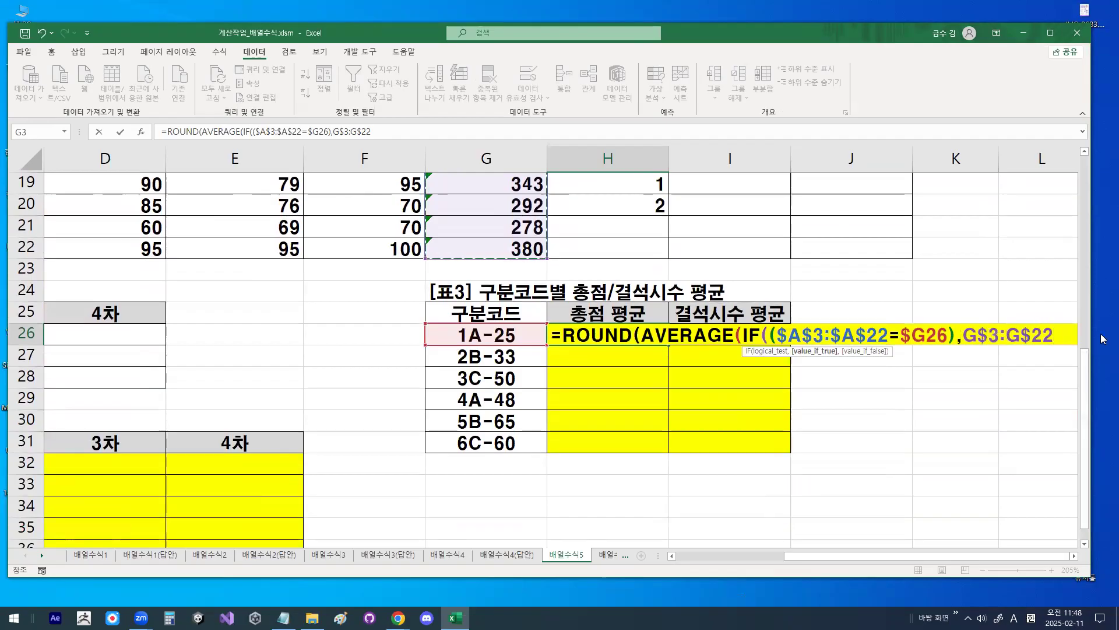
key("ctrl+1")
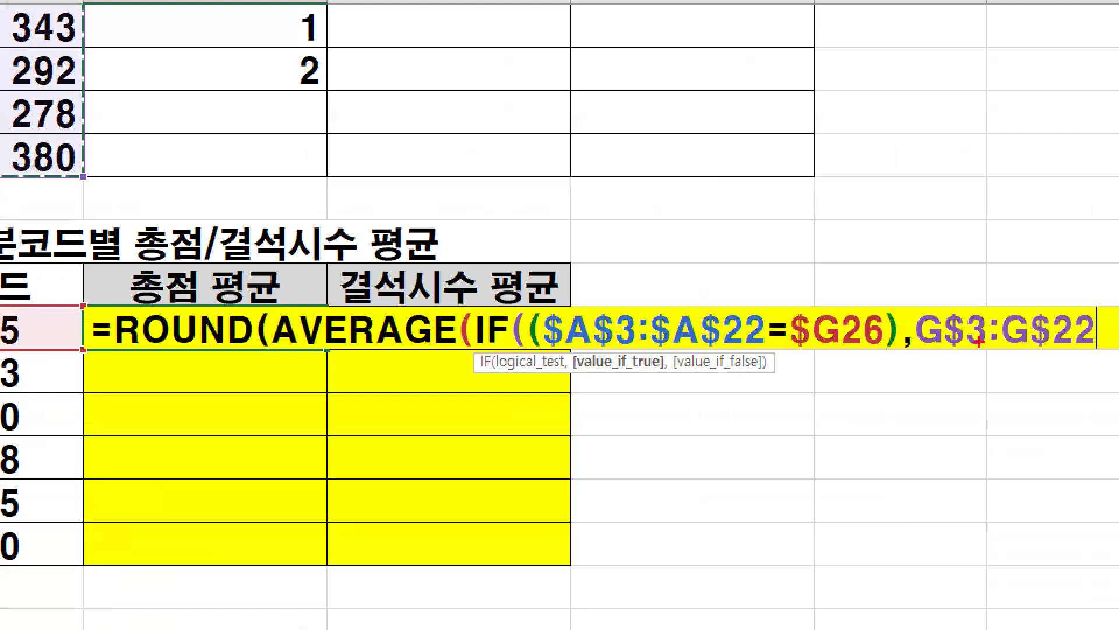
left_click_drag(931, 343, 1099, 345)
left_click_drag(1018, 333, 1002, 327)
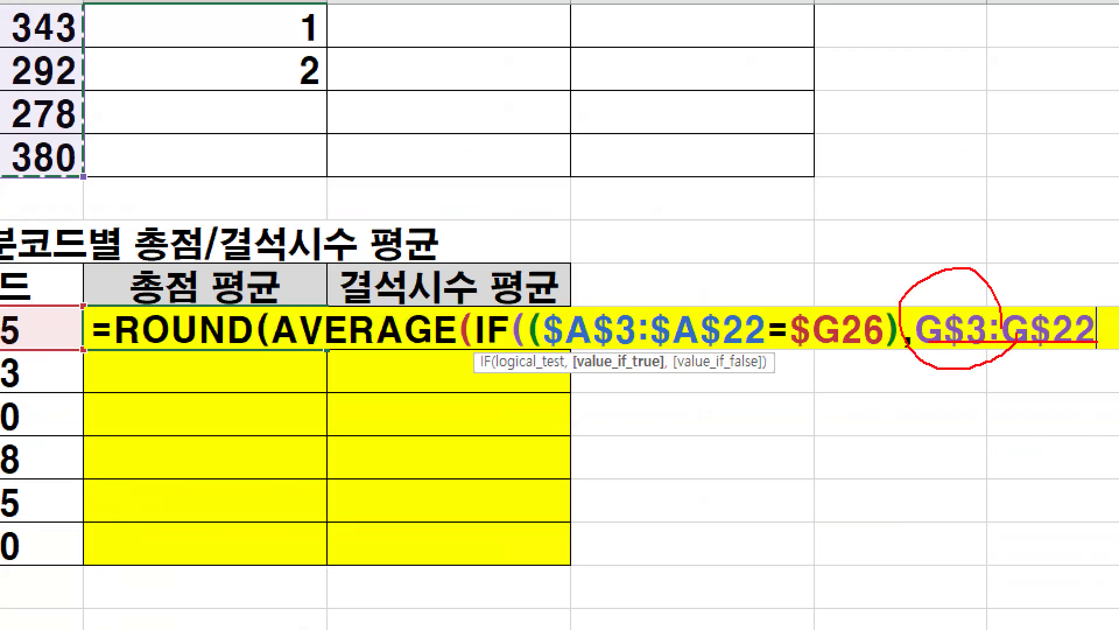
key("Escape")
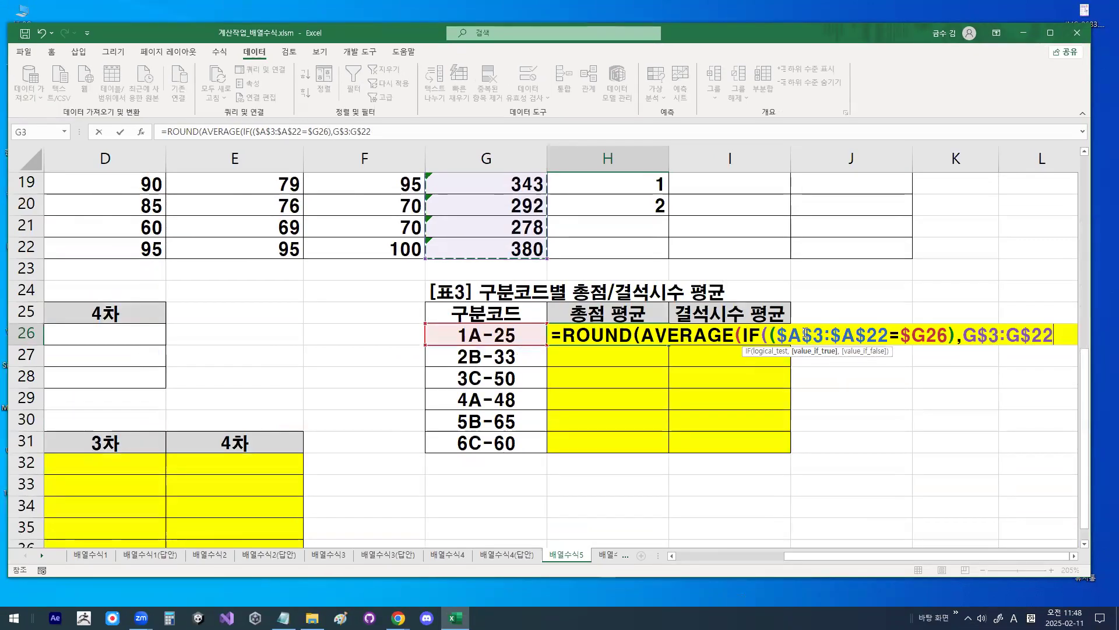
Circle the opening parentheses after IF in ink, clear the ink, and close the IF and AVERAGE functions
key("ctrl+1")
left_click(780, 327)
key("Escape")
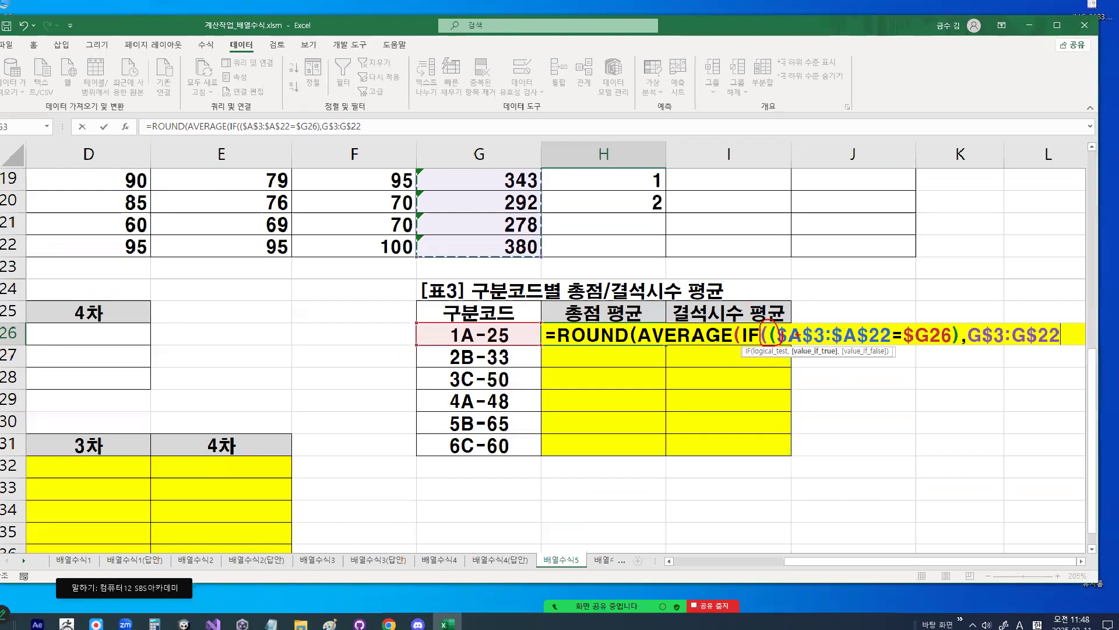
type("))")
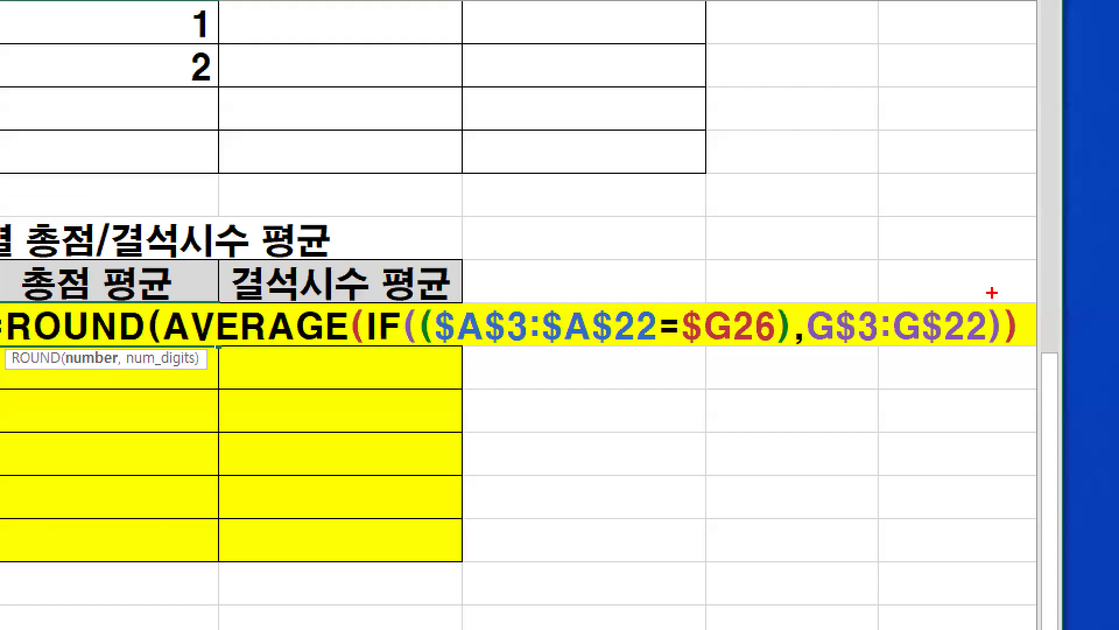
Mark the matching opening and closing parentheses in ink, underline the whole AVERAGE expression, and clear the ink
left_click_drag(1054, 316, 1062, 356)
left_click_drag(365, 297, 365, 362)
left_click_drag(982, 278, 1012, 335)
key("Escape")
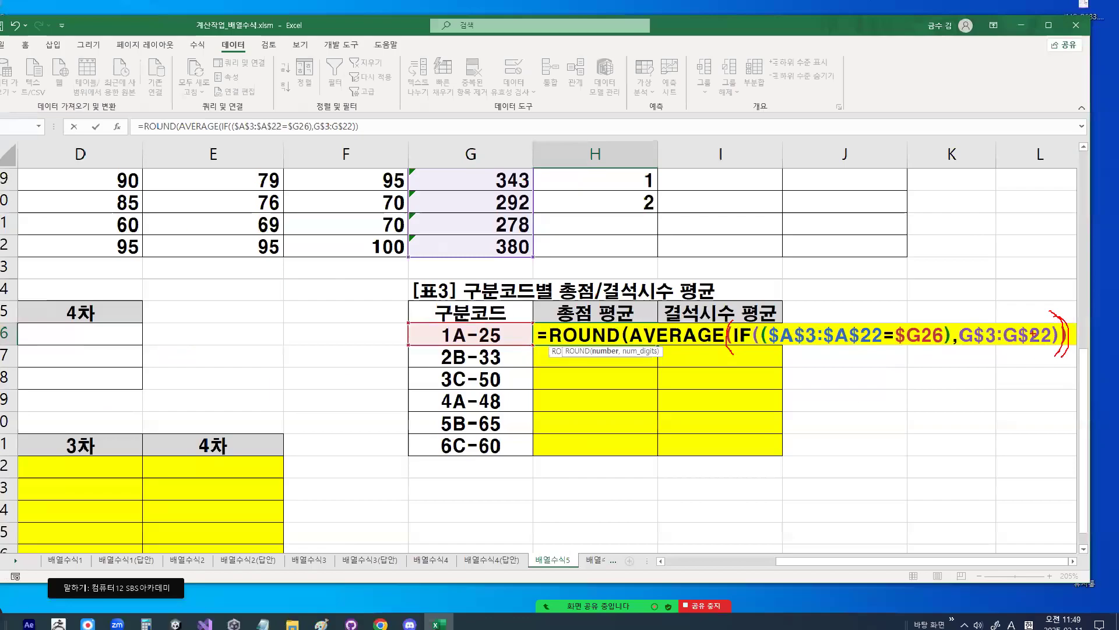
left_click_drag(654, 349, 1070, 351)
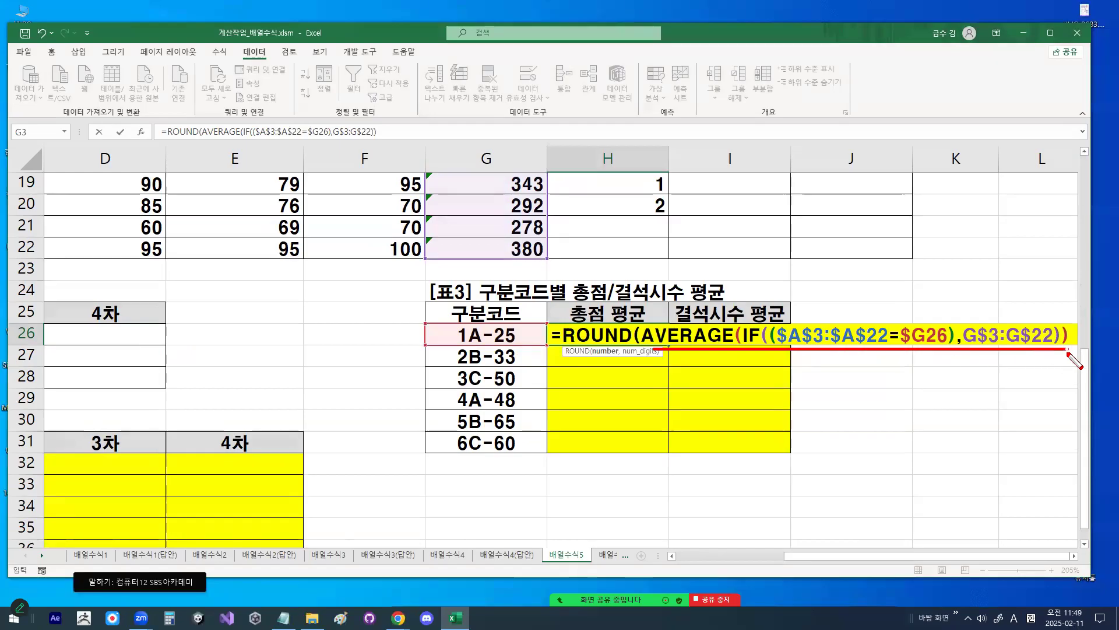
left_click_drag(852, 222, 852, 269)
key("Escape")
Set ROUND's digits argument to 1, close the function, and enter the formula in H26 as an array formula
type(",")
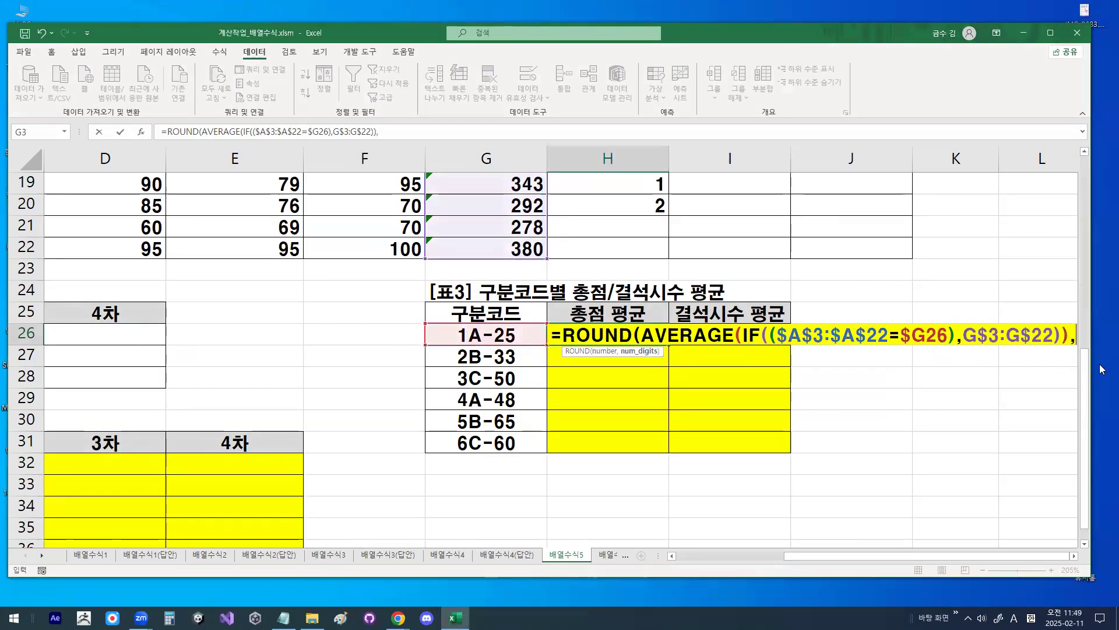
type("1")
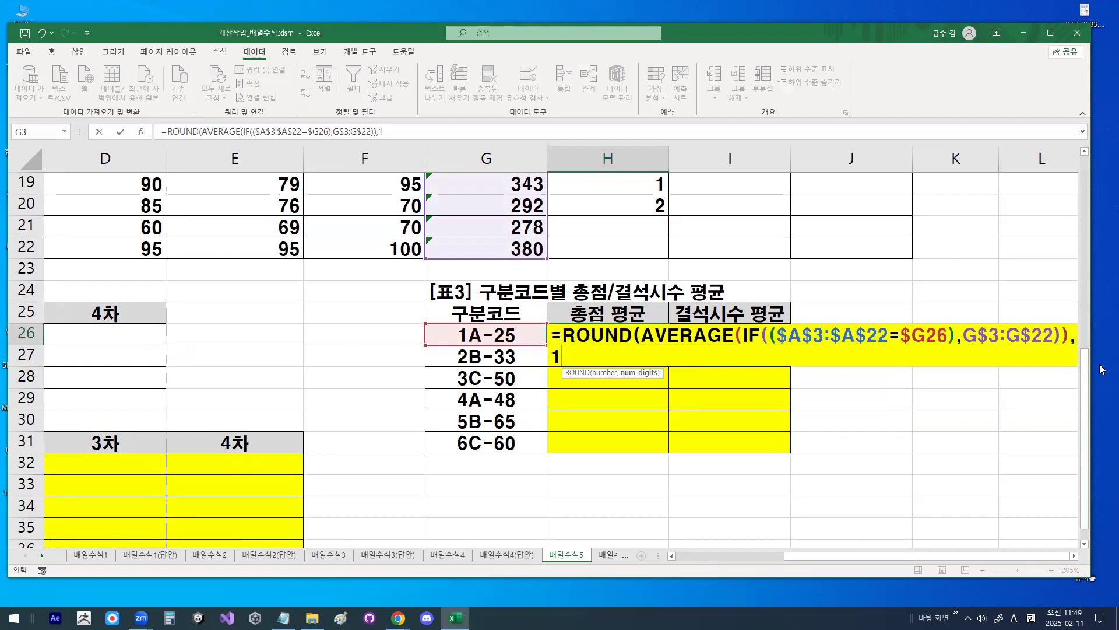
type(")")
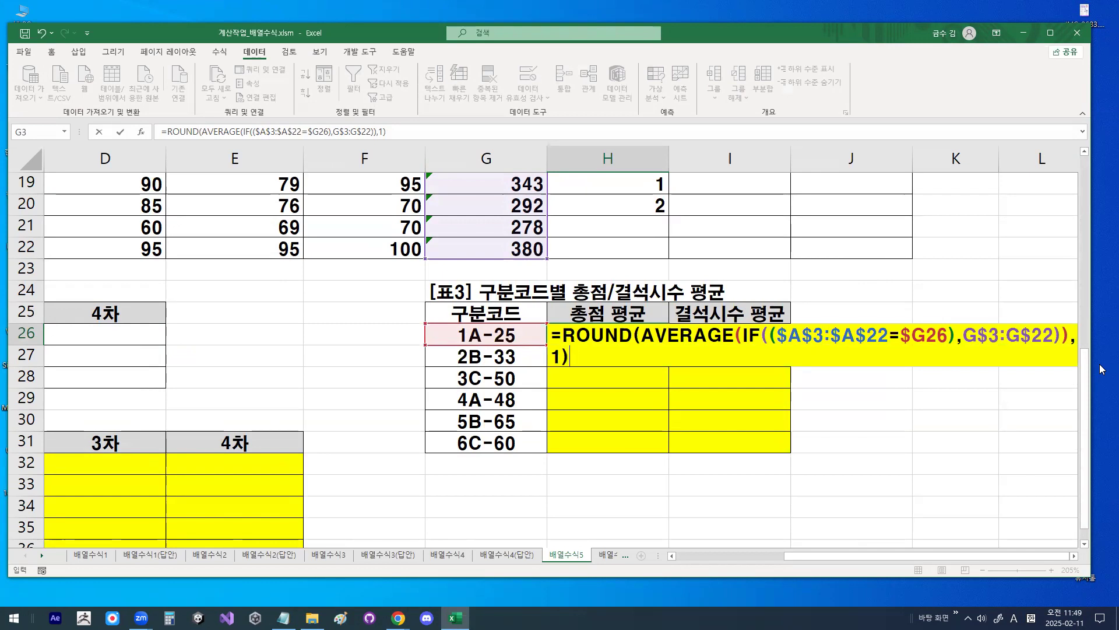
key("ctrl+shift+Return")
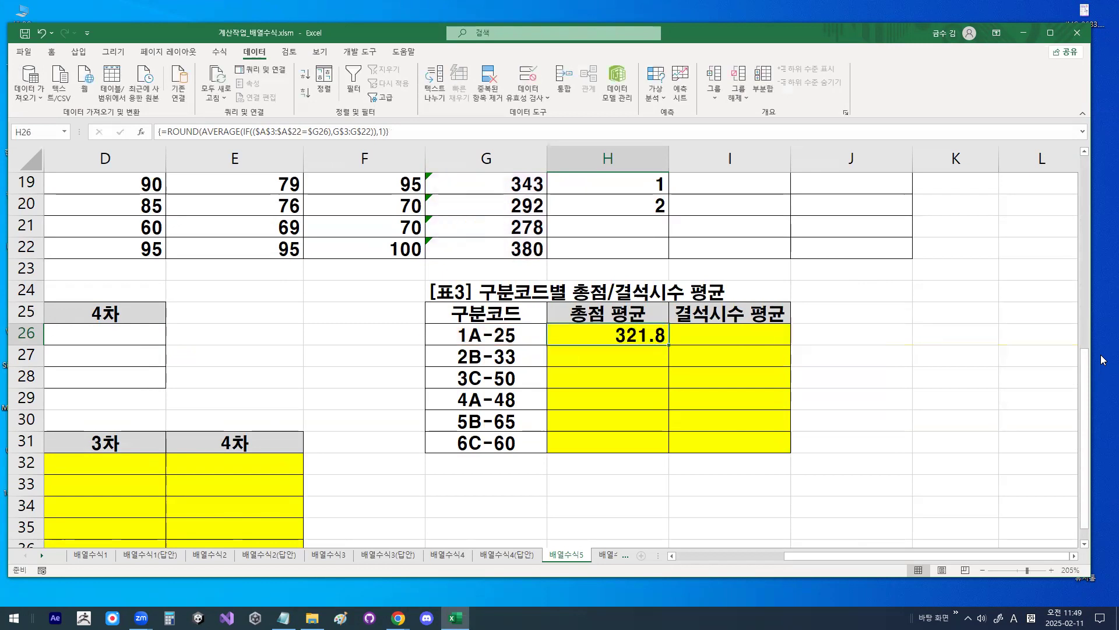
Fill the array formula from H26 across and down to I31 and circle the 표3 averages in ink
left_click_drag(669, 346, 782, 449)
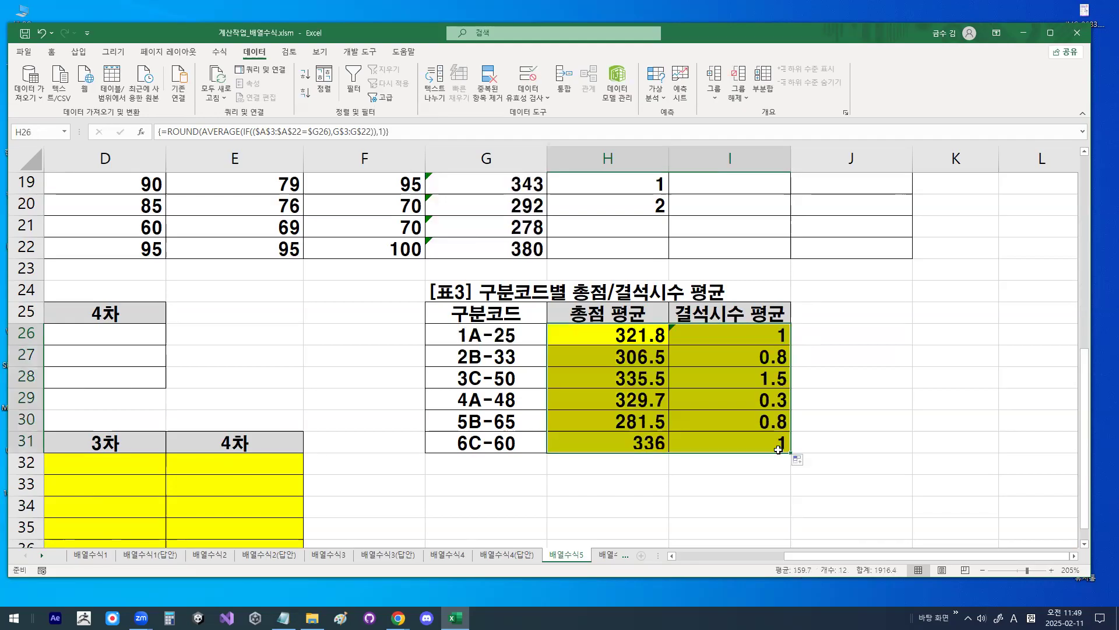
left_click(633, 344)
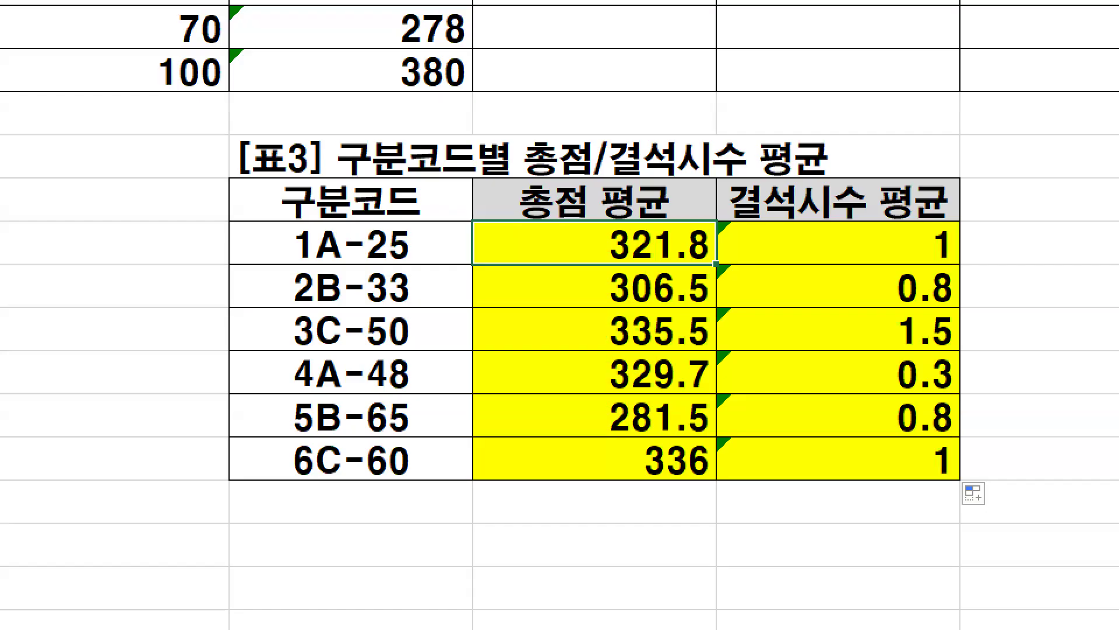
mouse_move(1000, 408)
left_mouse_down()
mouse_move(517, 195)
mouse_move(1073, 421)
left_mouse_up()
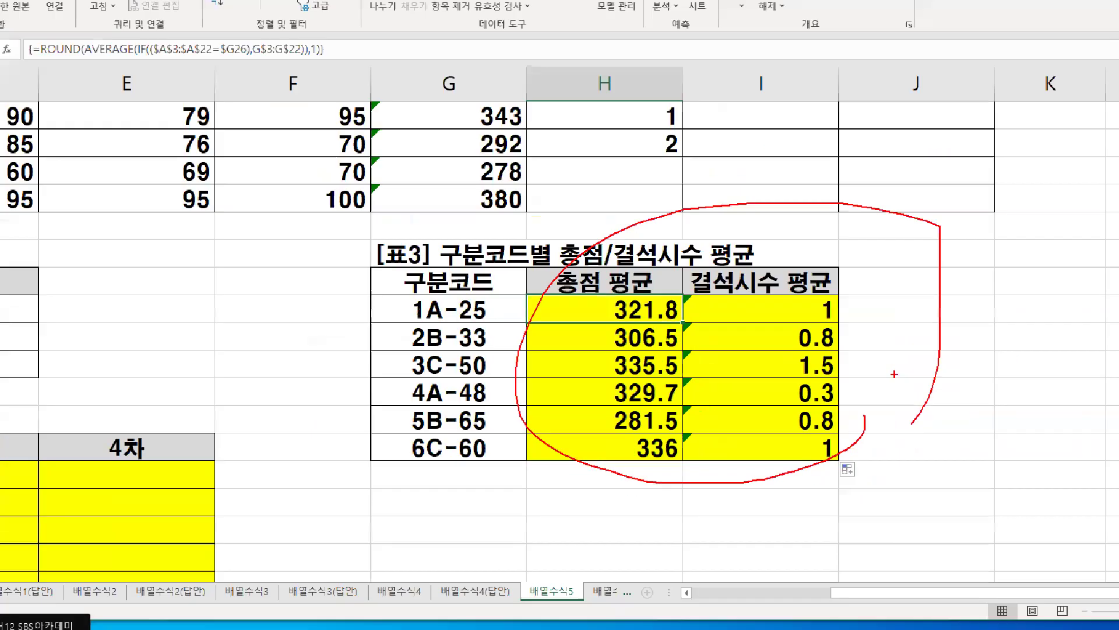
Switch to the Notepad notes and delete two blank lines between the ROUND(AVERAGE(IF template and the completed formula
left_click(284, 618)
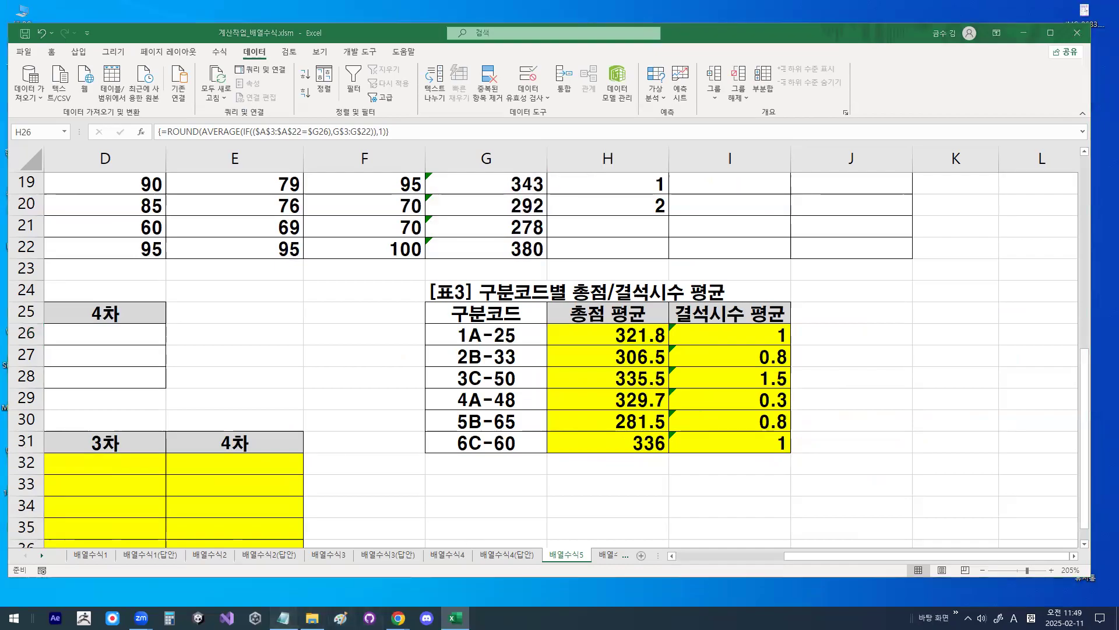
scroll(330, 371, "down", 1)
left_click(287, 362)
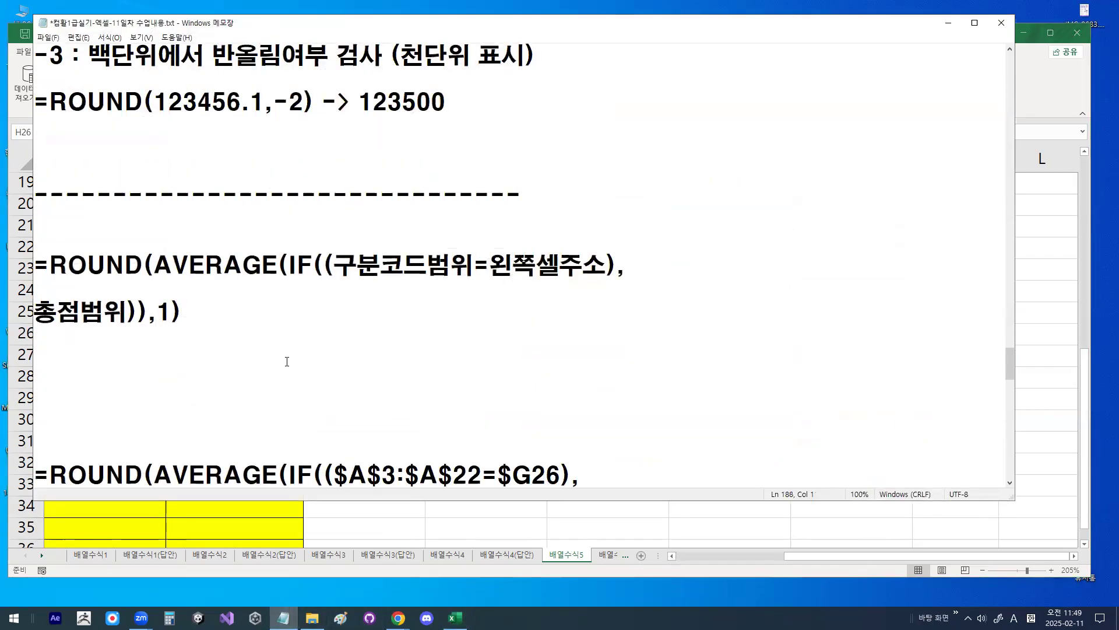
key("Delete")
key("Delete")
key("Down")
key("Down")
key("Down")
key("Down")
key("Down")
key("Down")
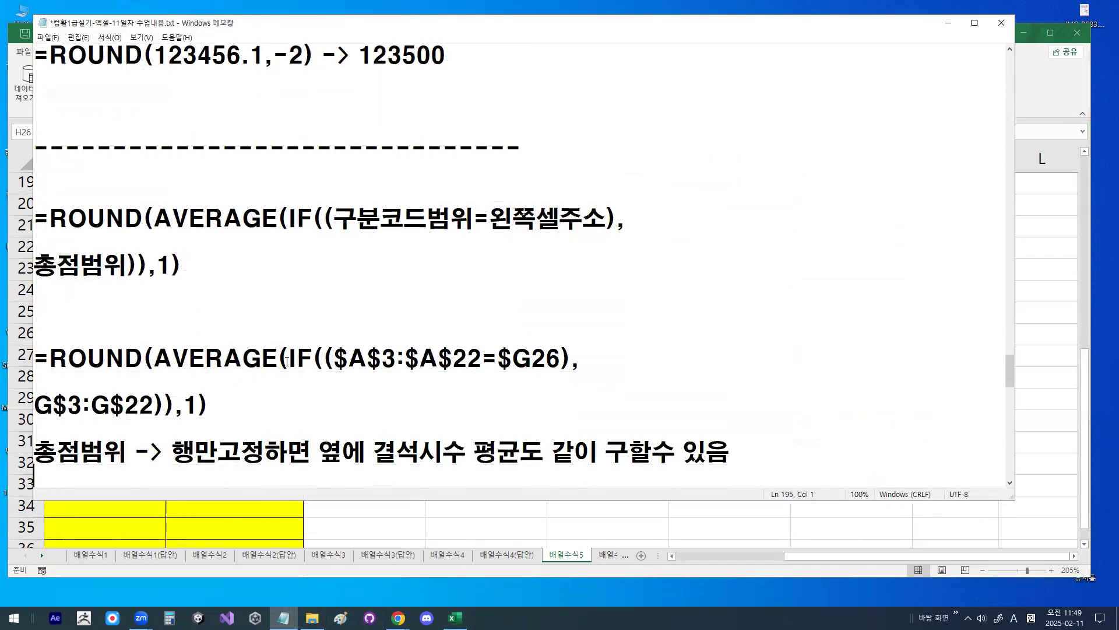
key("Down")
key("Down")
key("Down")
key("Down")
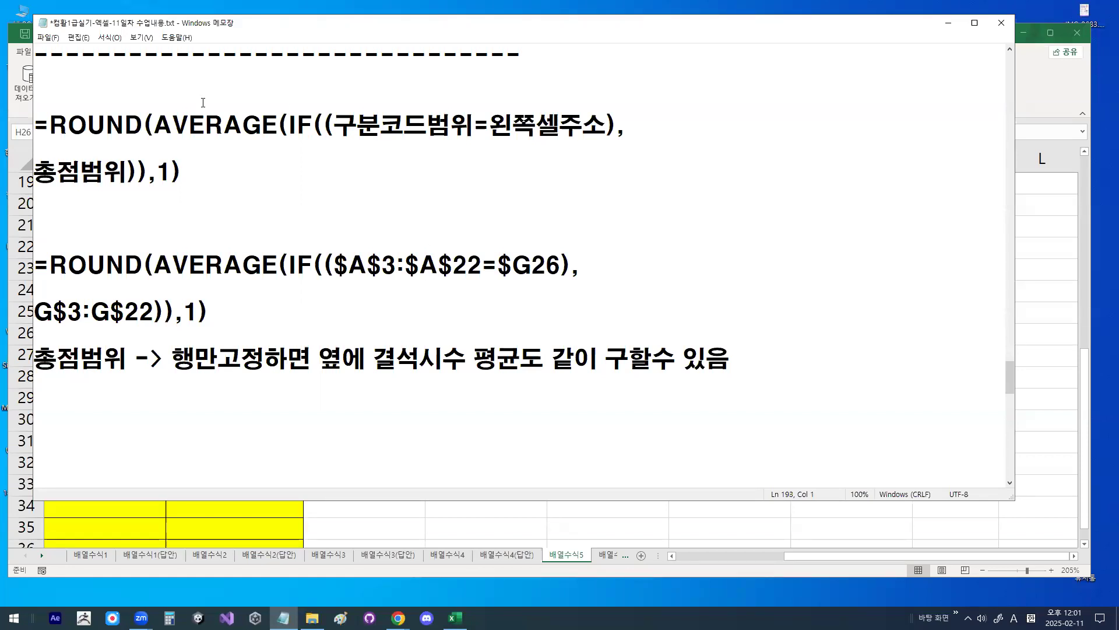
Return to sheet 배열수식5 in Excel, review the 점수 values A32:A36 in 표4, and select cell B32
left_click(949, 23)
left_click(477, 333)
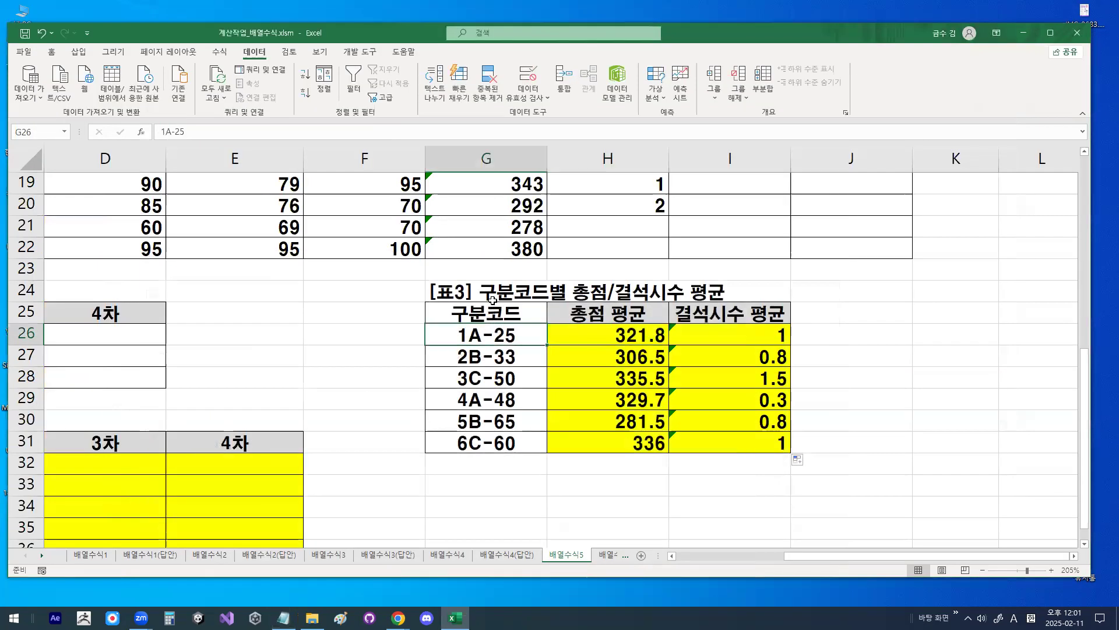
scroll(460, 340, "down", 1)
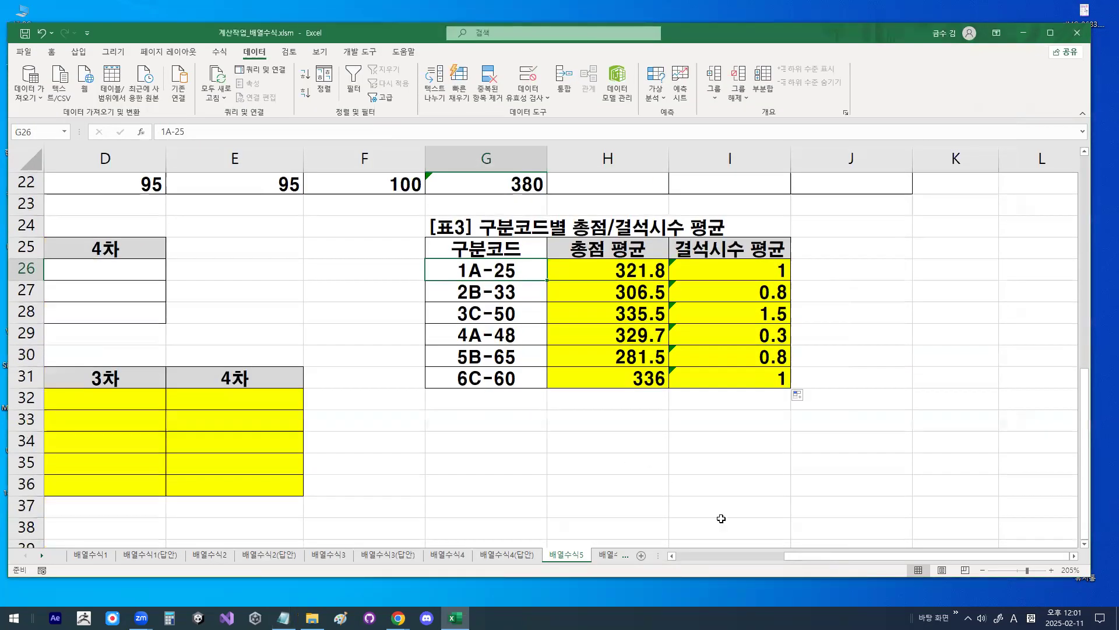
left_click_drag(816, 556, 508, 560)
left_click(181, 399)
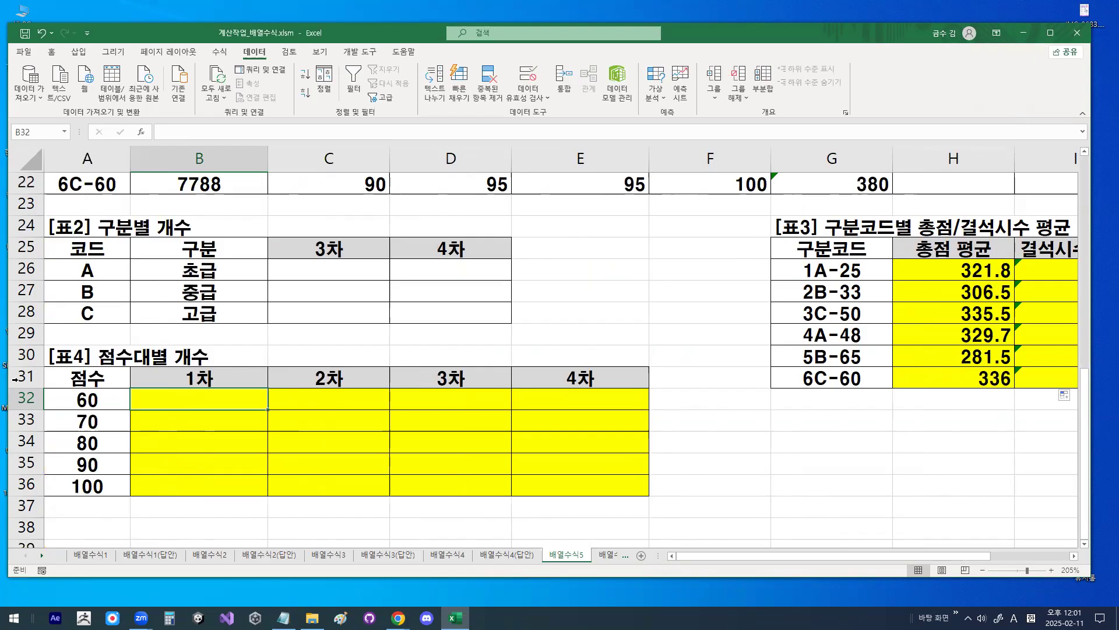
left_click_drag(93, 400, 89, 487)
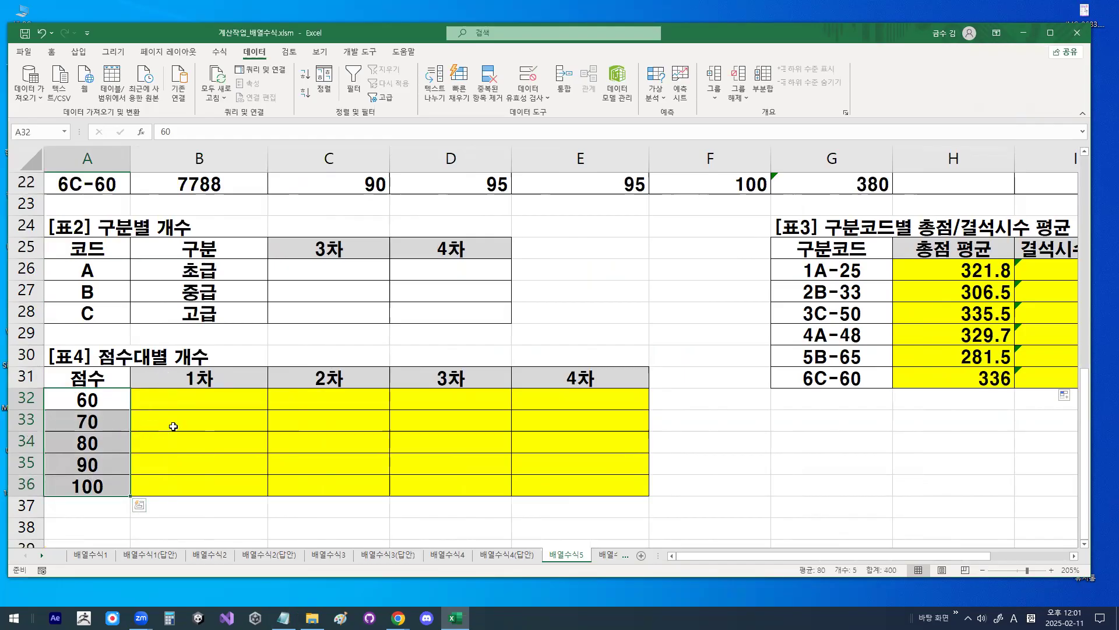
left_click(197, 401)
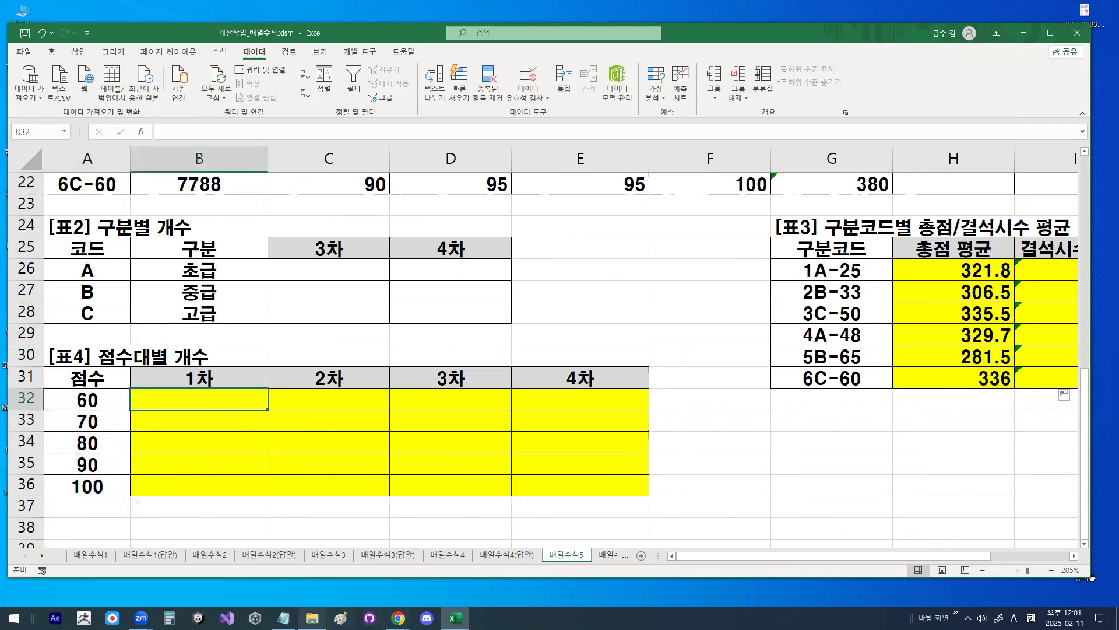
Switch to the Notepad notes and delete the extra blank lines between the 총점범위 note and the 출제유형5) heading
left_click(283, 618)
scroll(263, 415, "down", 1)
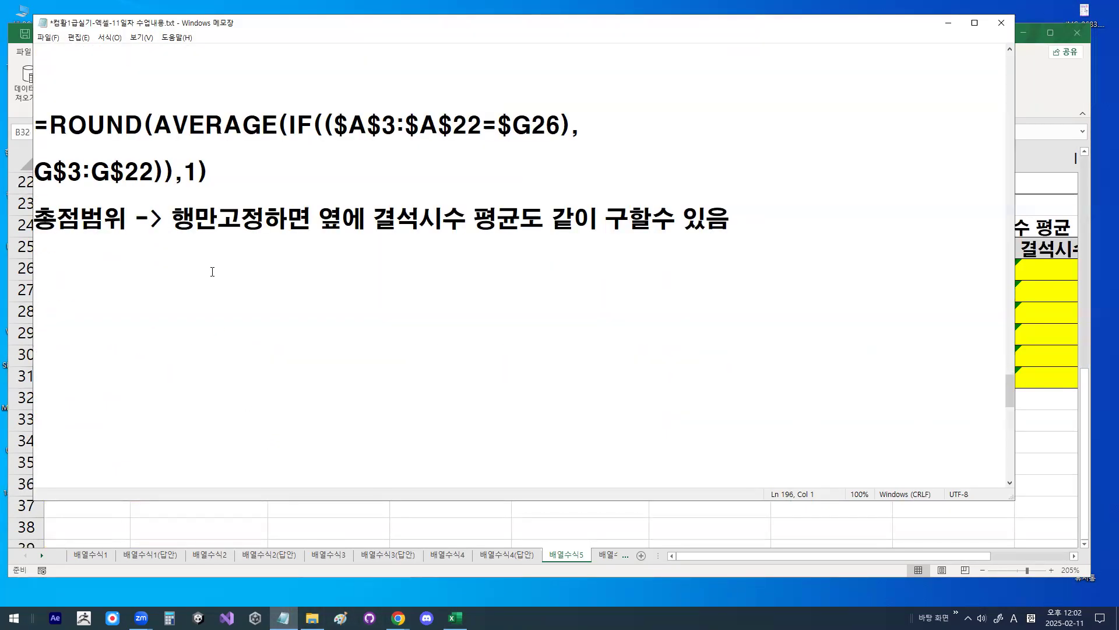
key("Delete")
key("Delete")
key("Delete")
key("Delete")
key("Delete")
key("Delete")
key("Delete")
key("Delete")
key("Delete")
key("Return")
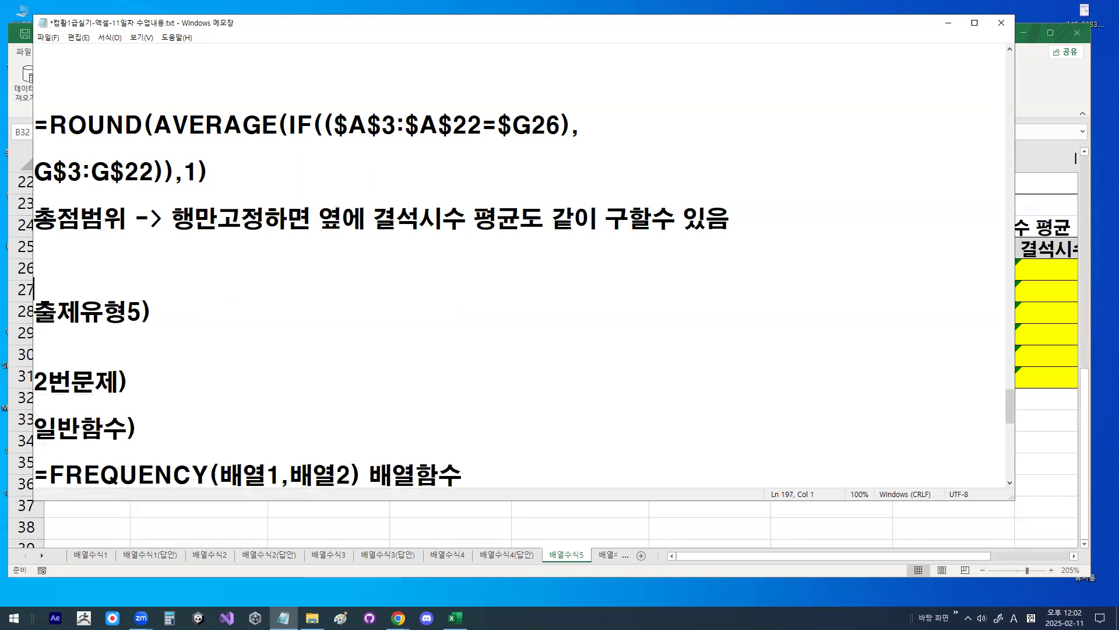
Replace the 출제유형5) heading above 2번문제) with a dashed separator line
key("shift+End")
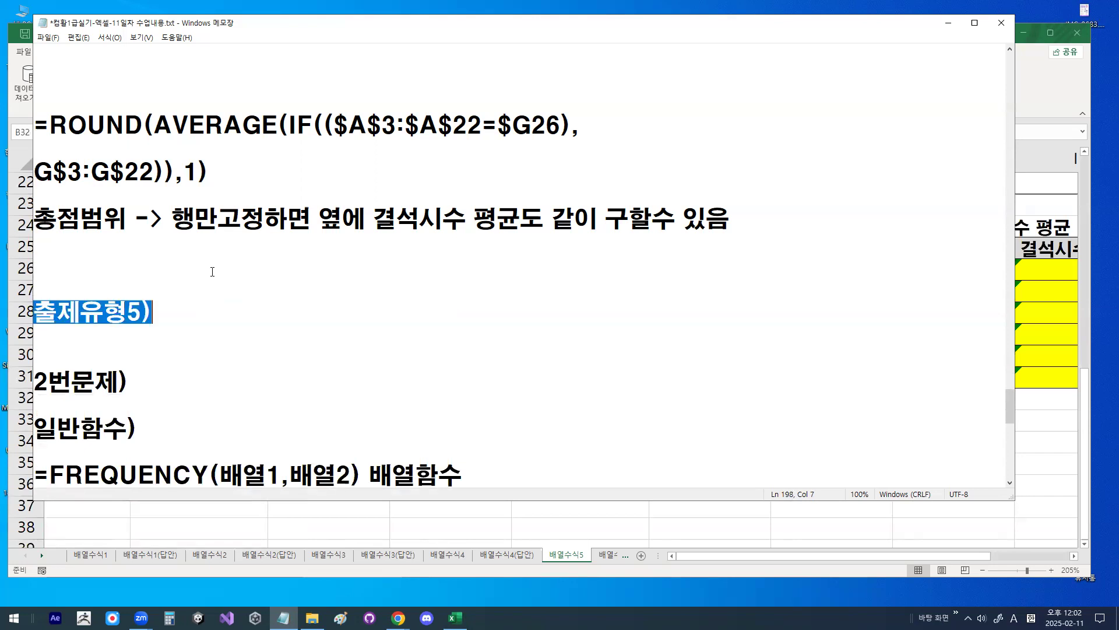
key("Delete")
key("Delete")
key("Delete")
type("------------------------------------")
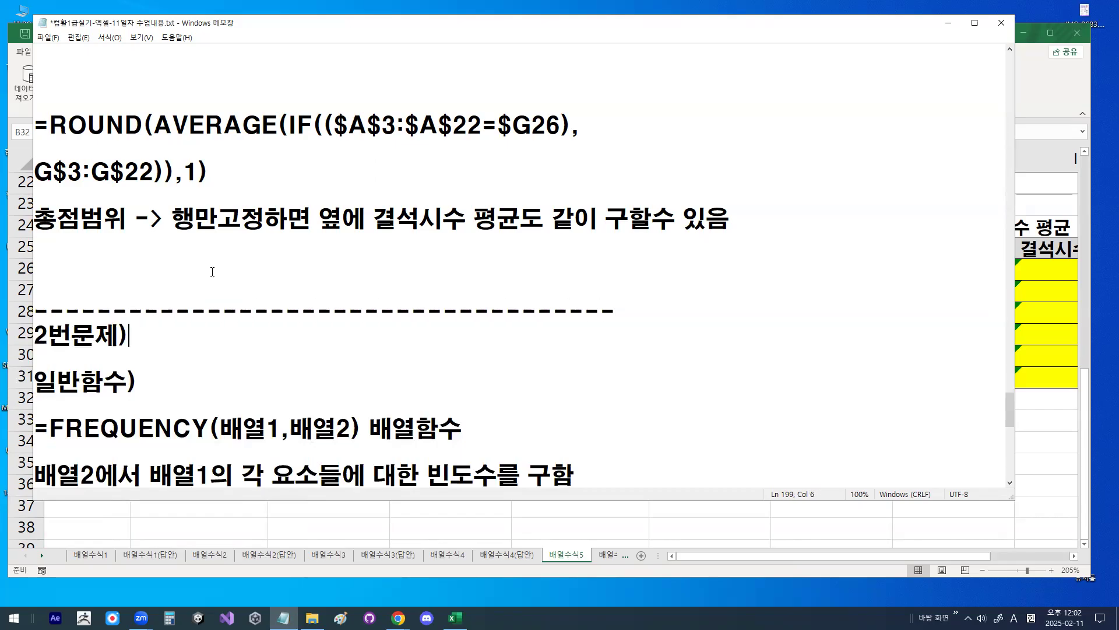
Put 2번문제) on its own line below the separator and change the 일반함수) label under it to 배열함수)
key("Return")
key("Delete")
key("Delete")
type("QODU")
key("BackSpace")
key("BackSpace")
key("BackSpace")
key("BackSpace")
type("배열")
key("Down")
key("Down")
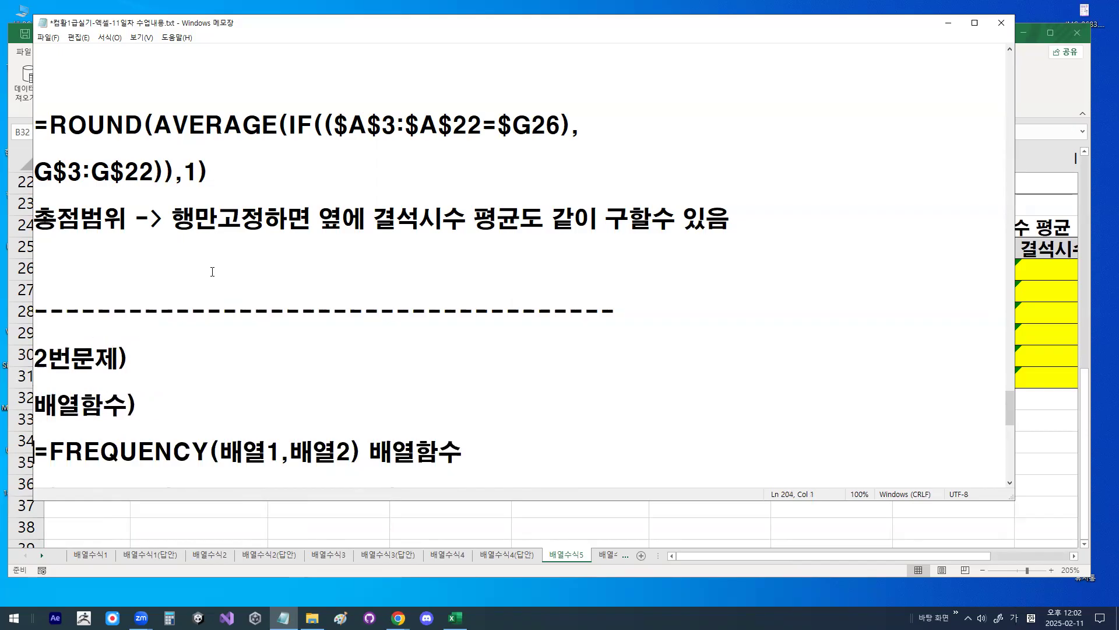
Review the =FREQUENCY(배열1,배열2) note and highlight the word 배열 at the start of its explanation line
key("Down")
key("Down")
key("Down")
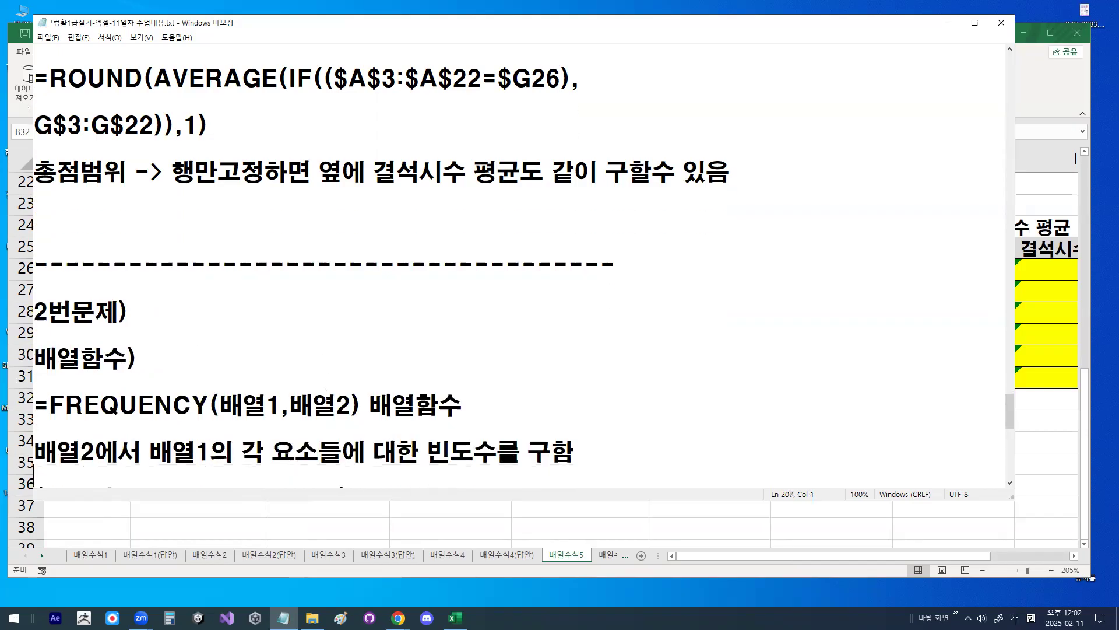
scroll(320, 385, "down", 1)
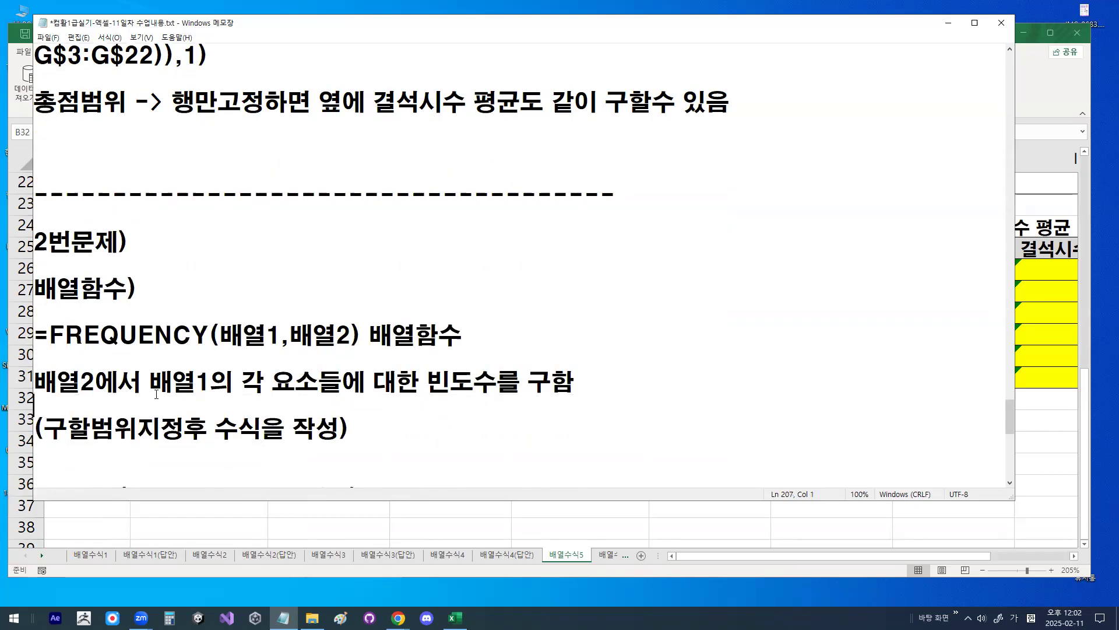
left_click_drag(42, 382, 86, 382)
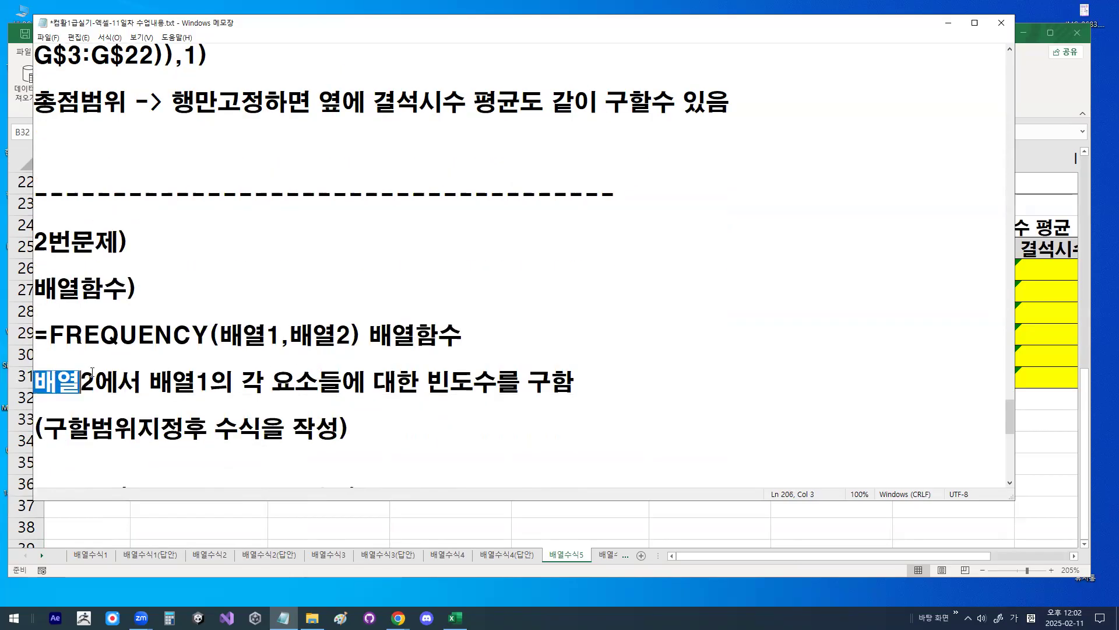
Return to Excel, compare the 표4 점수 values A32:A36 with the 1차 scores in 표1, and circle the 60 in ink
left_click(949, 23)
left_click_drag(98, 400, 102, 480)
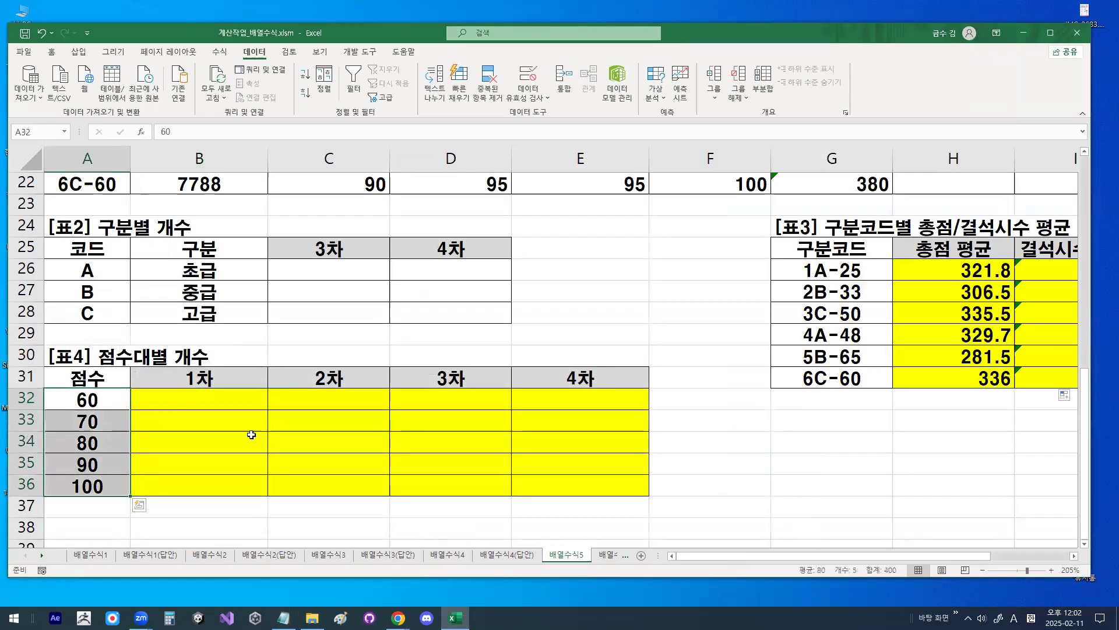
scroll(284, 484, "up", 7)
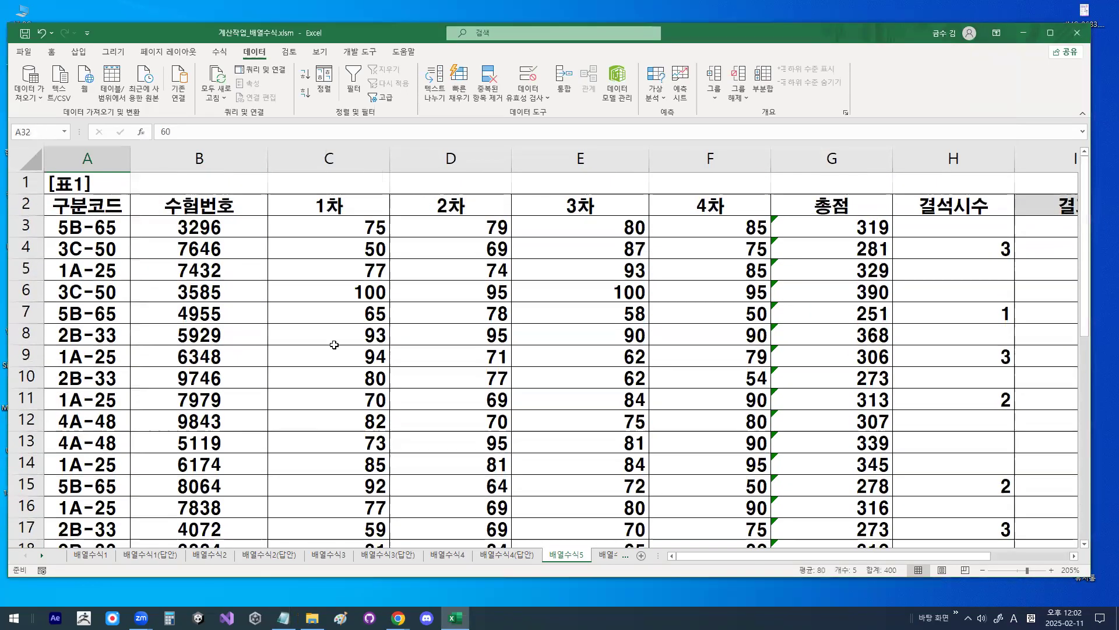
left_click_drag(360, 228, 354, 400)
left_click(350, 393)
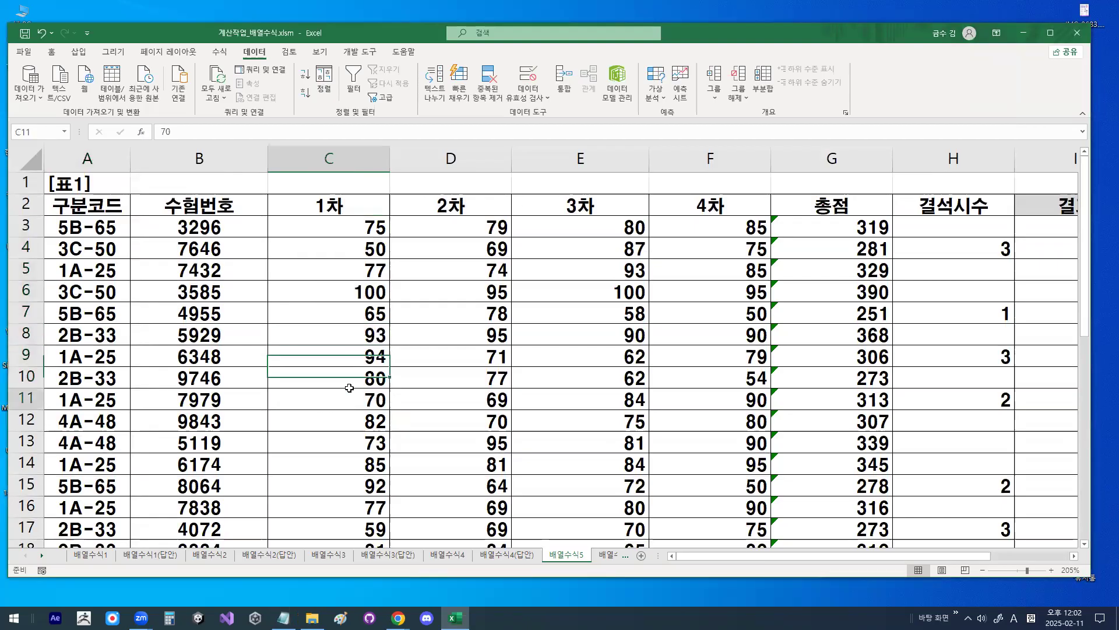
scroll(320, 433, "down", 6)
left_click(80, 465)
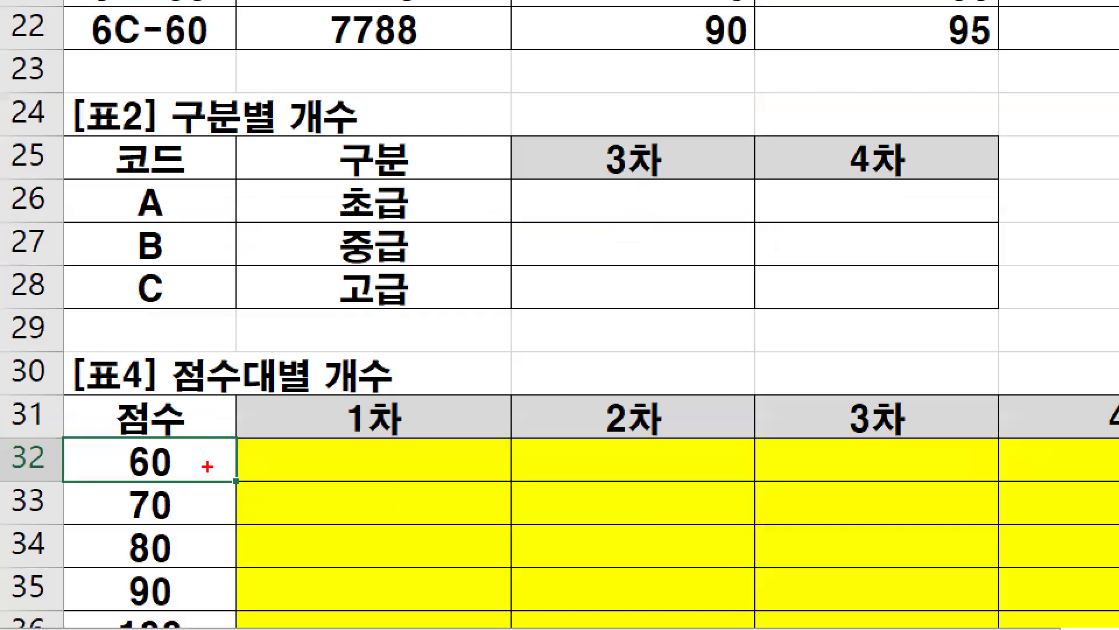
left_click_drag(116, 467, 118, 467)
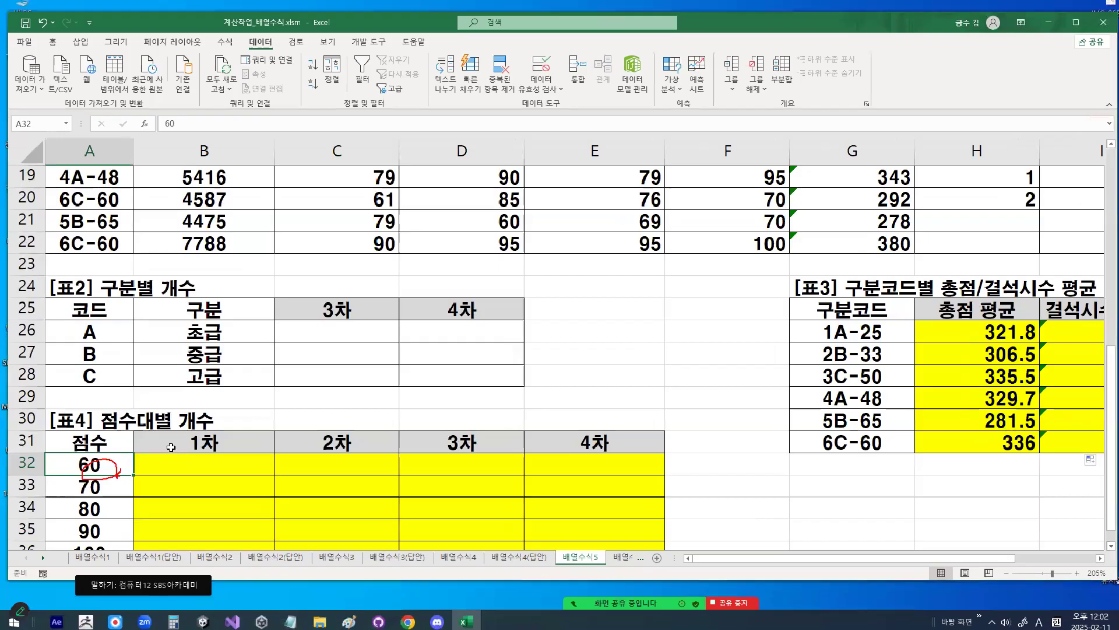
scroll(187, 447, "down", 2)
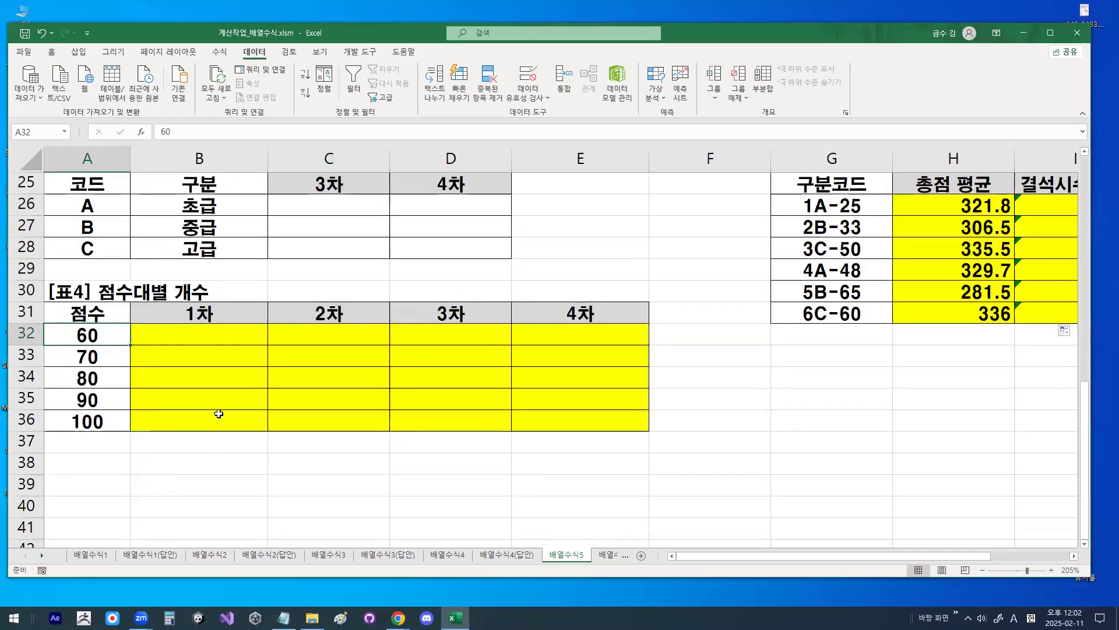
Select the 1차 result range B32:B36 in 표4, mark the neighbouring columns in ink, and clear the ink
left_click_drag(227, 333, 215, 422)
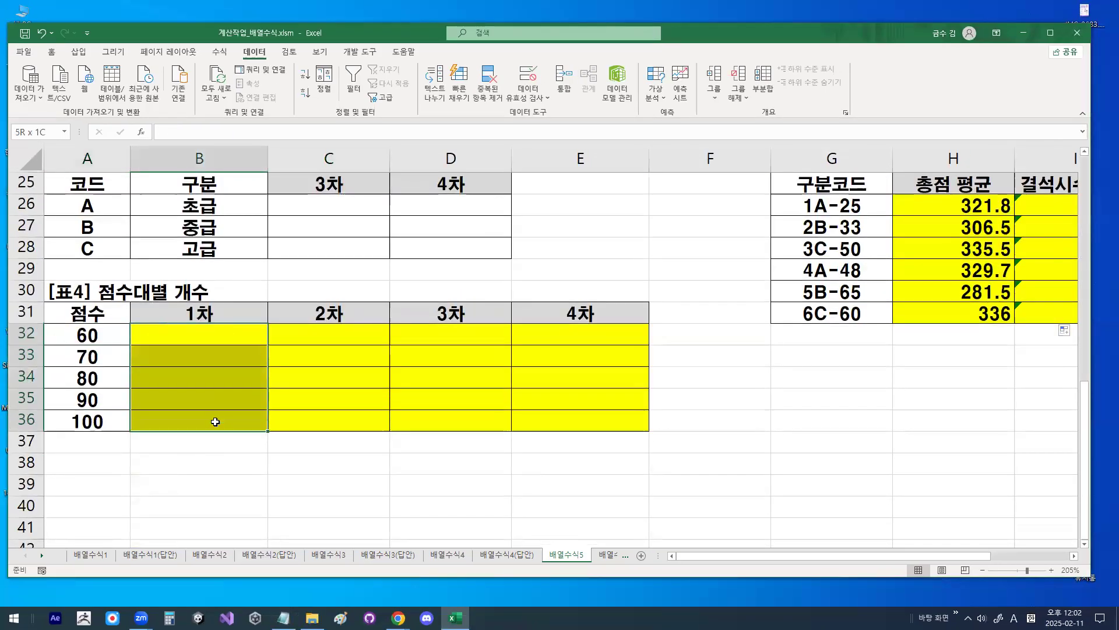
left_click_drag(225, 332, 605, 426)
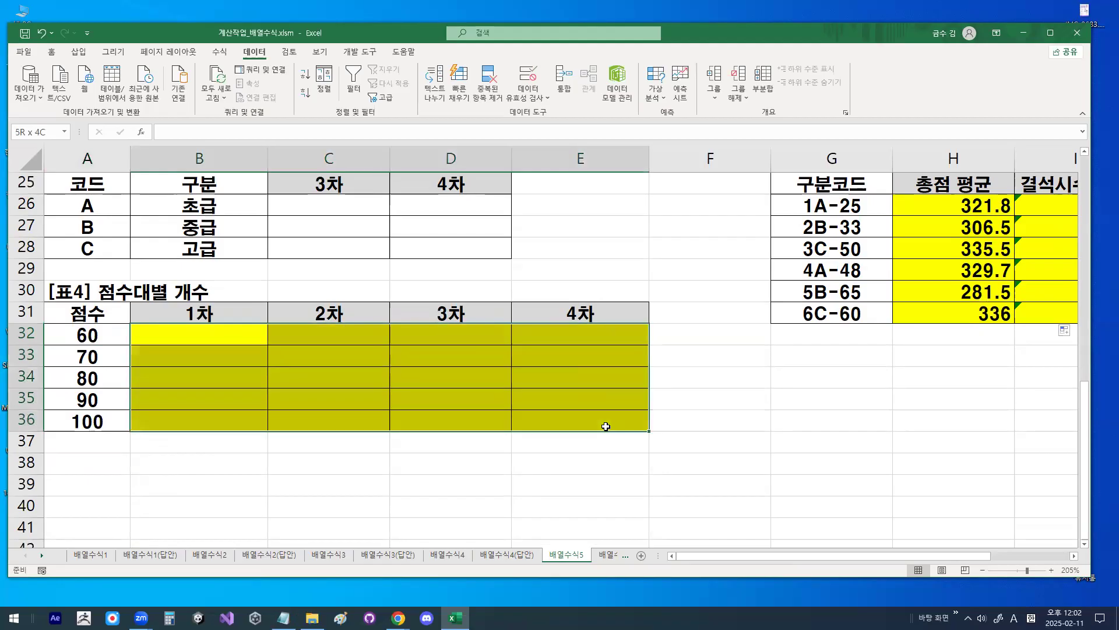
left_click_drag(193, 331, 192, 422)
left_click_drag(252, 445, 349, 439)
left_click_drag(360, 308, 354, 338)
mouse_move(463, 302)
left_mouse_down()
mouse_move(445, 334)
mouse_move(468, 327)
left_mouse_up()
key("Escape")
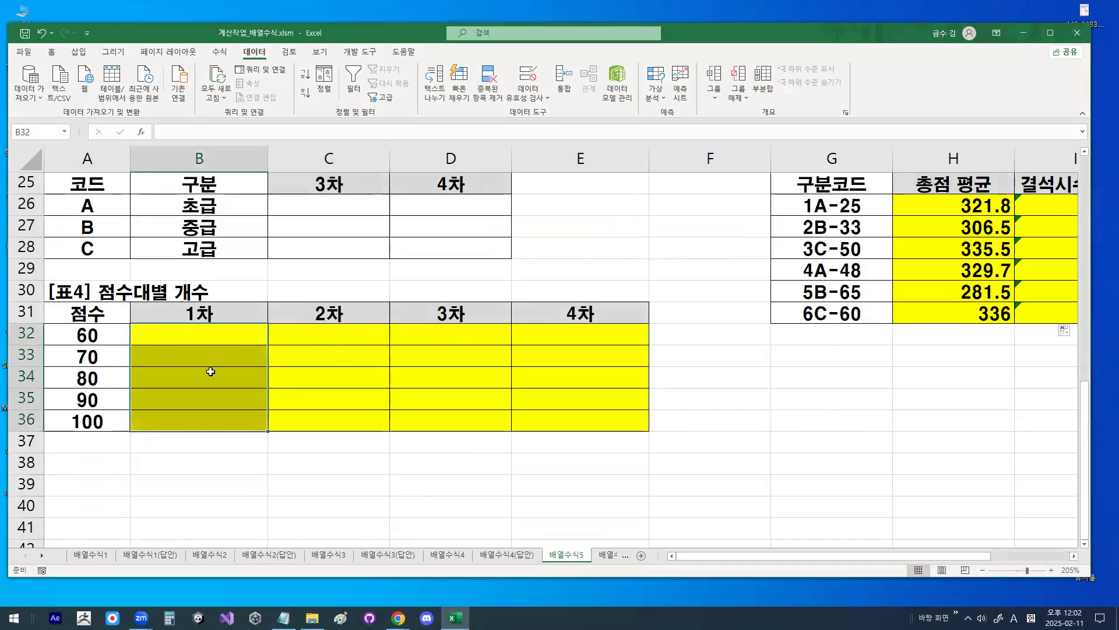
Select the 1차 scores C3:C17 in 표1 and draw an ink arrow along the bottom of 표4
scroll(211, 361, "up", 7)
scroll(211, 357, "up", 1)
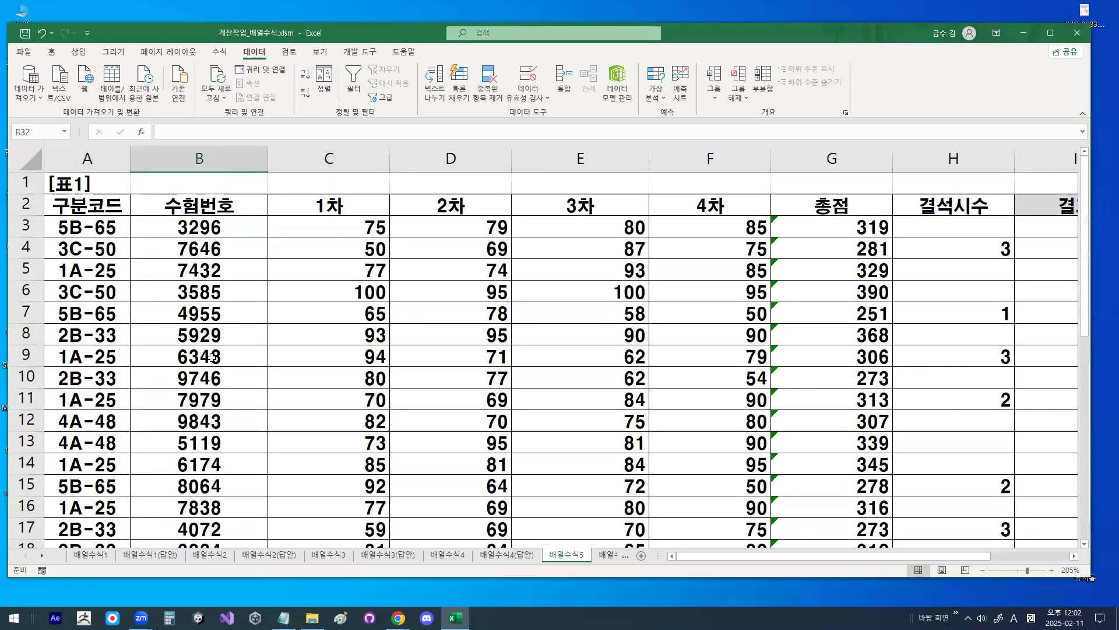
left_click(361, 232)
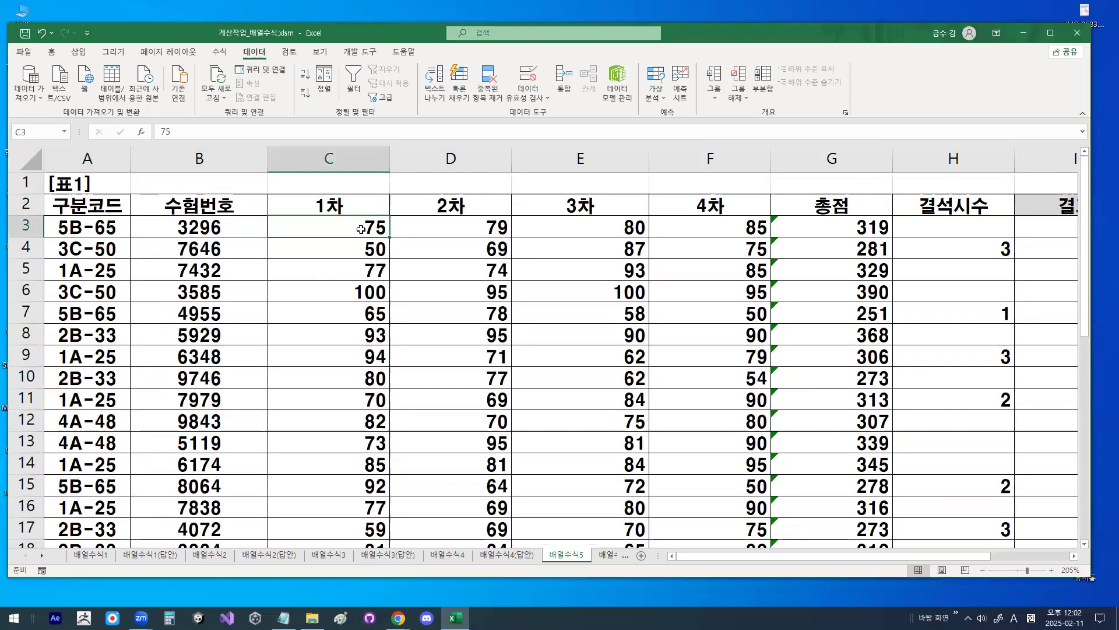
left_click_drag(361, 225, 345, 539)
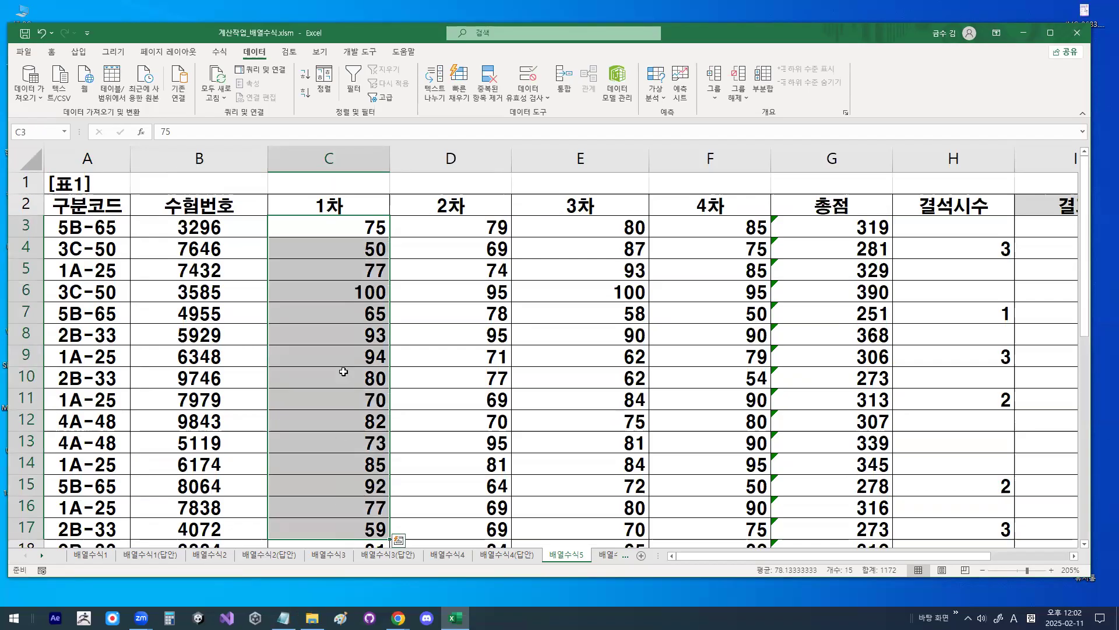
scroll(356, 351, "down", 5)
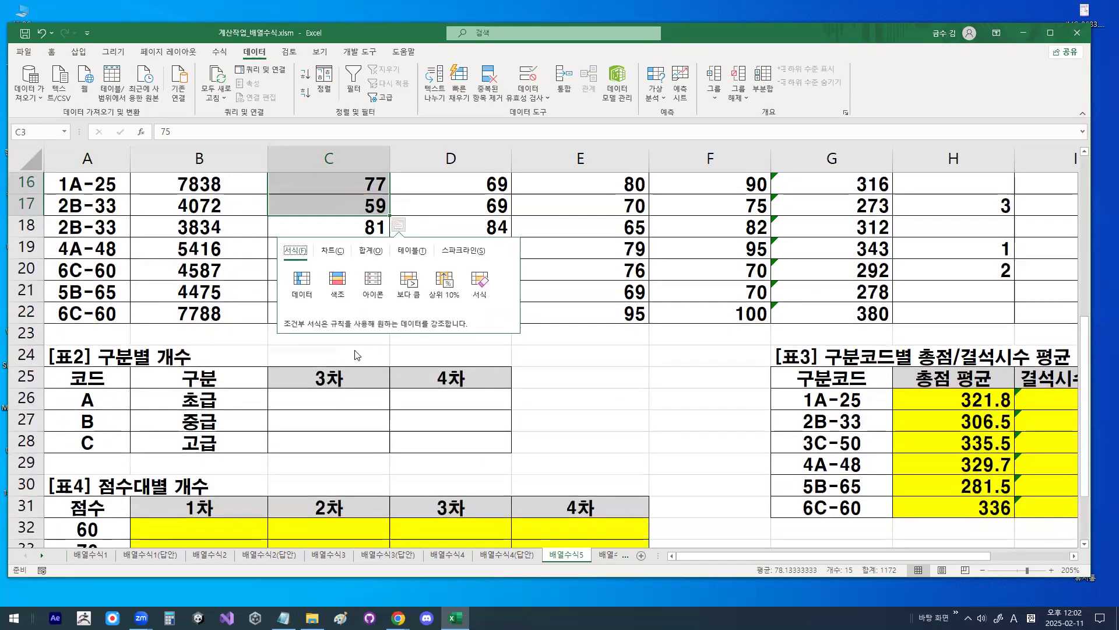
scroll(352, 350, "down", 2)
mouse_move(172, 497)
left_mouse_down()
mouse_move(356, 493)
mouse_move(348, 507)
left_mouse_up()
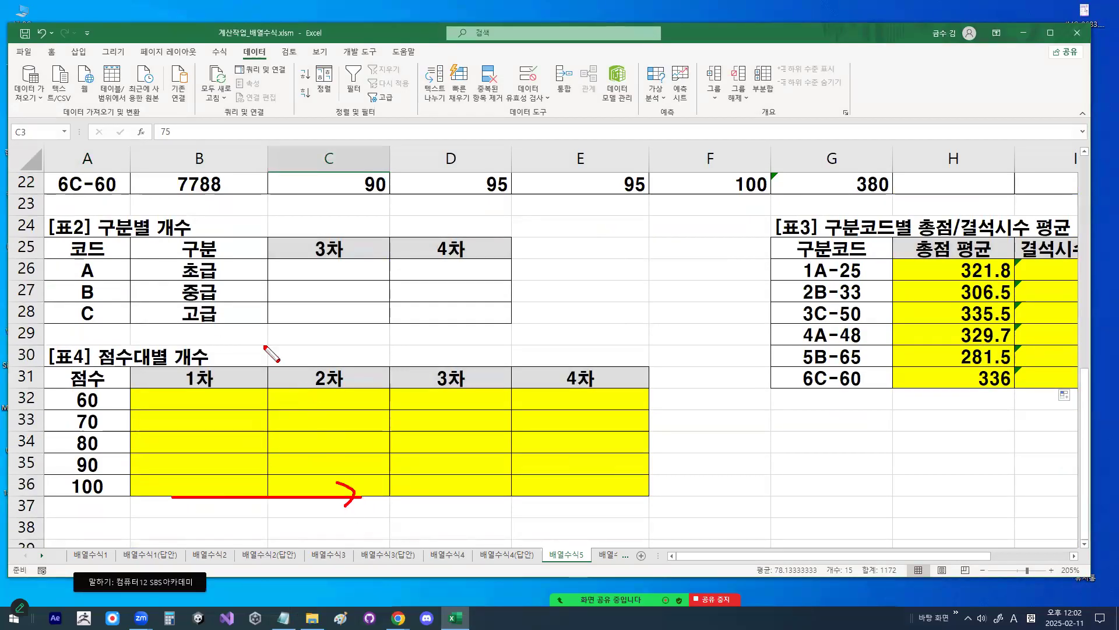
Point out the 1차, 2차, 3차 and 4차 score columns of 표1 by selecting a cell in each
scroll(326, 291, "up", 5)
left_click(326, 291)
left_click(461, 276)
left_click(601, 283)
left_click(728, 285)
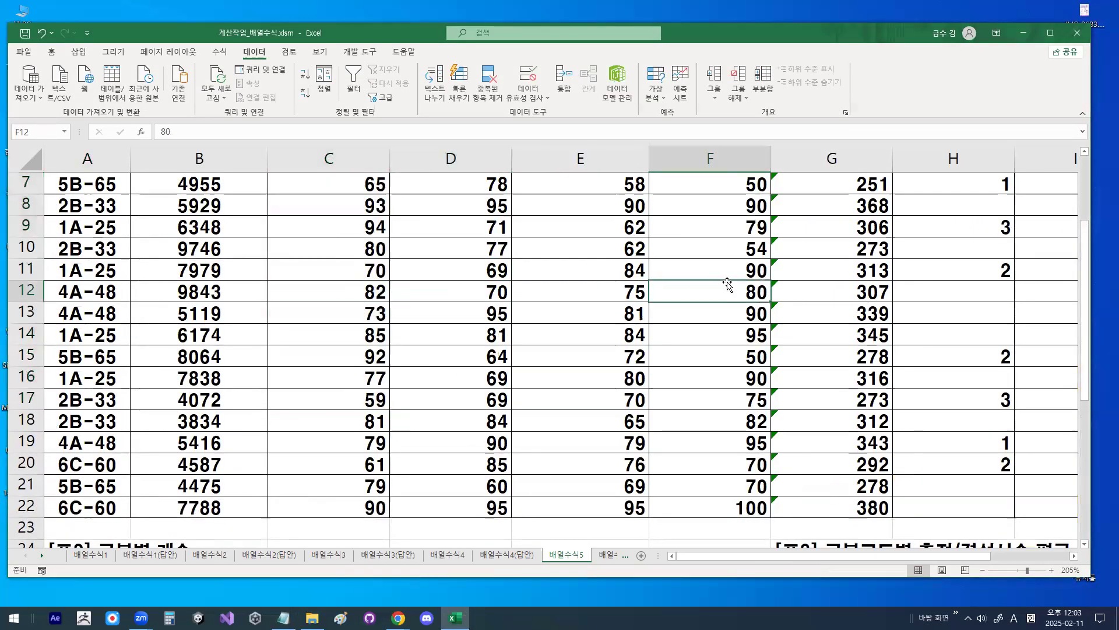
Select the 점수 values A32:A36 in 표4, circle them in ink with an arrow, and clear the ink
scroll(460, 357, "down", 5)
left_click_drag(86, 402, 88, 483)
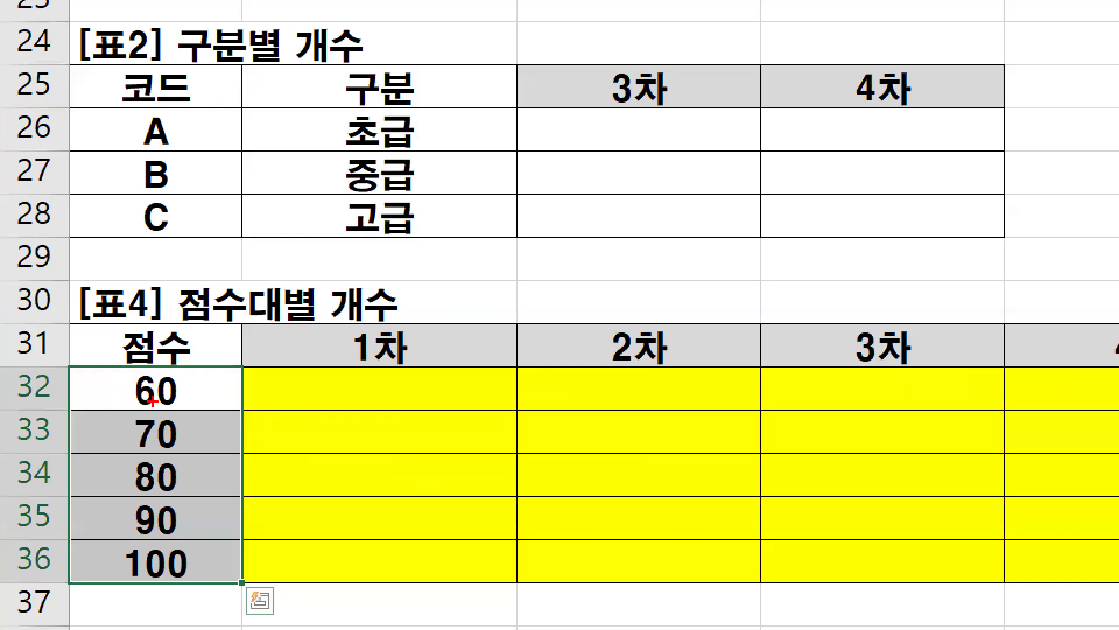
left_click_drag(97, 395, 115, 429)
left_click_drag(213, 448, 185, 574)
mouse_move(226, 543)
left_mouse_down()
mouse_move(96, 449)
mouse_move(216, 522)
left_mouse_up()
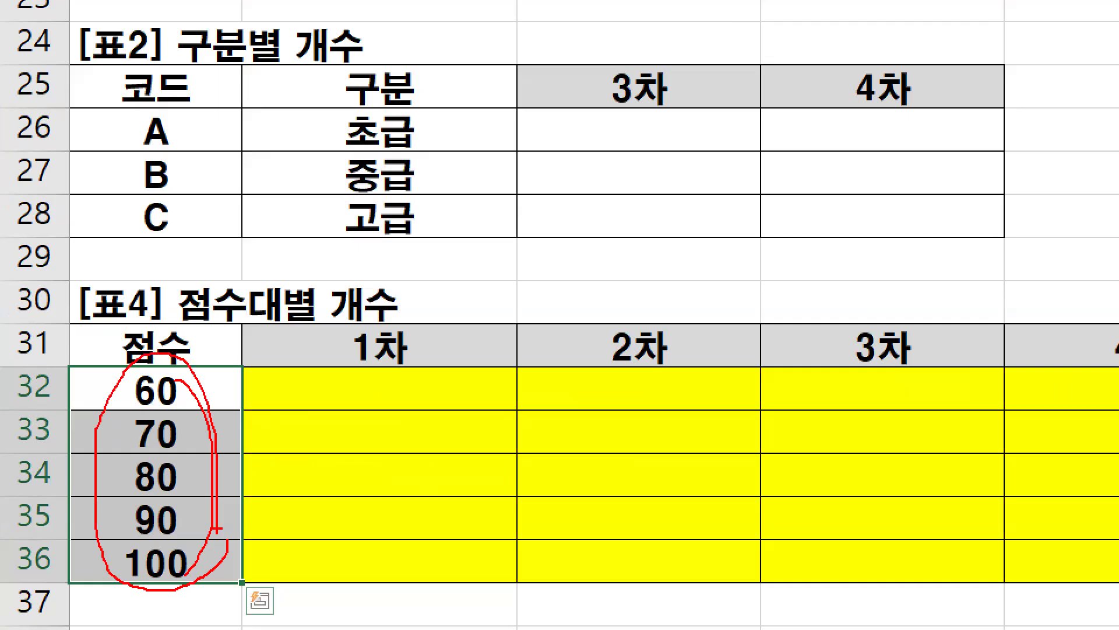
mouse_move(258, 466)
left_mouse_down()
mouse_move(409, 467)
mouse_move(384, 475)
left_mouse_up()
left_click_drag(198, 378, 145, 461)
left_click_drag(153, 380, 195, 437)
key("Escape")
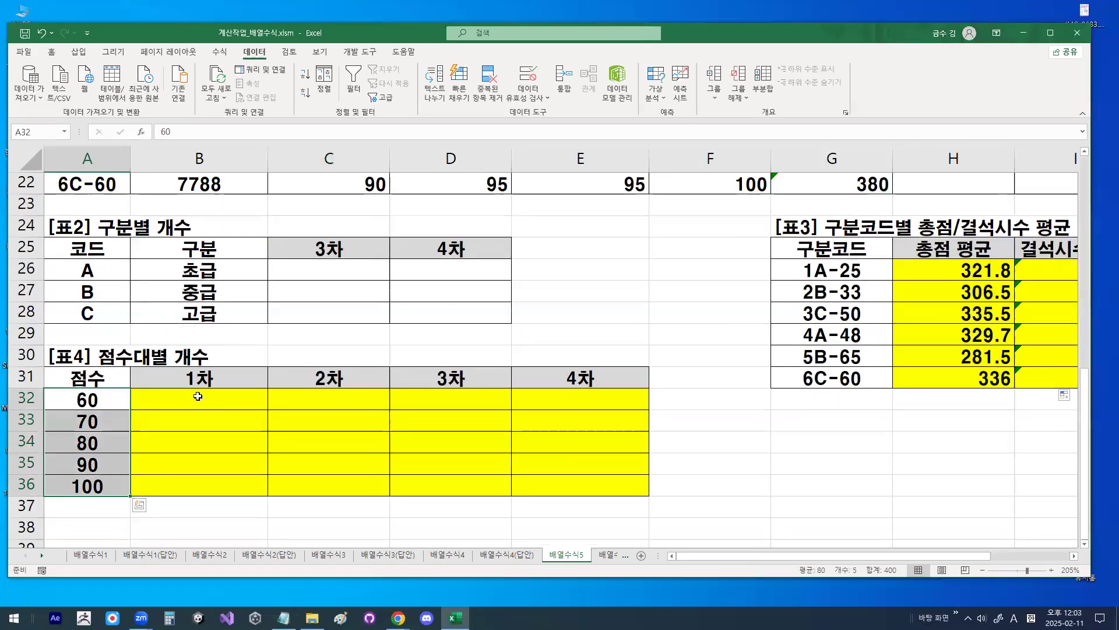
Review the 1차 scores from C3 down and the 점수 range A32:A36, and select cell B32
left_click(197, 397)
scroll(305, 279, "up", 7)
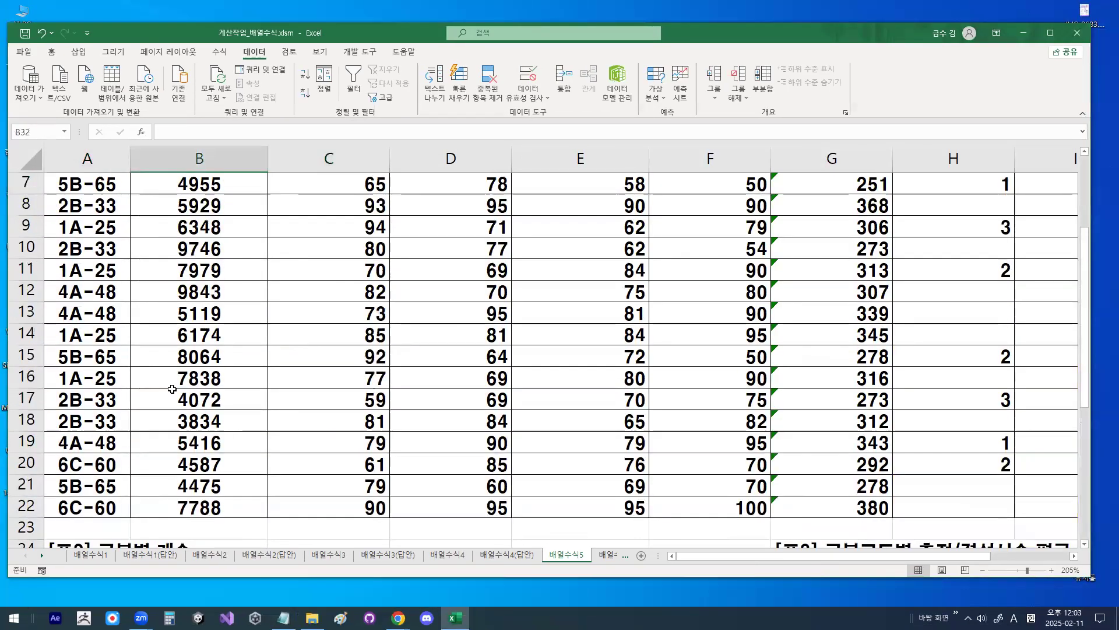
left_click_drag(327, 228, 320, 418)
scroll(324, 420, "down", 8)
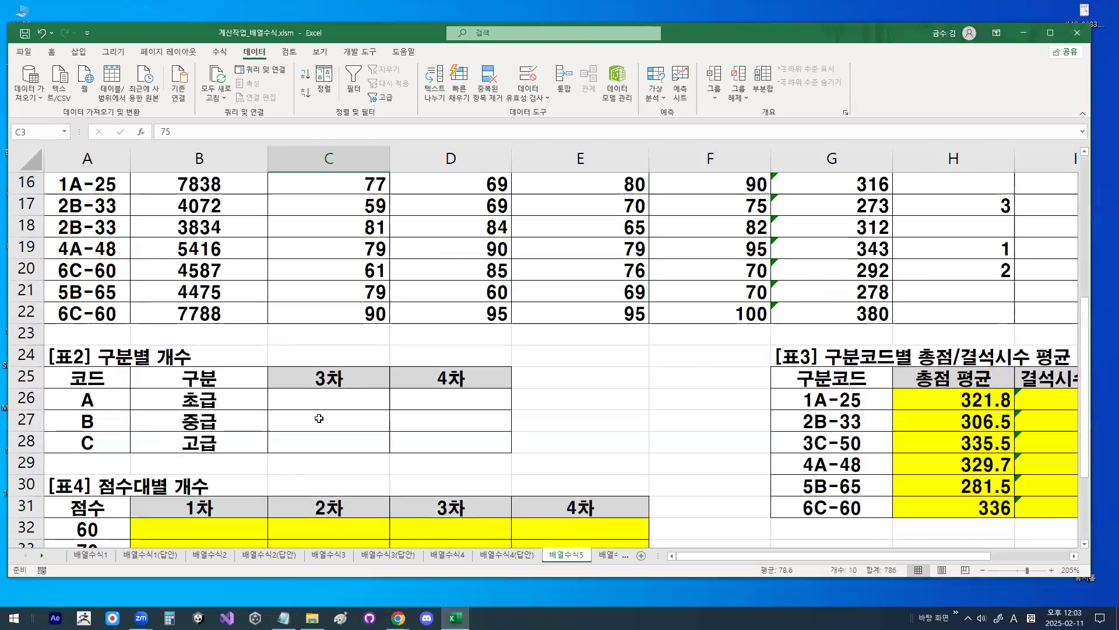
left_click_drag(87, 335, 91, 408)
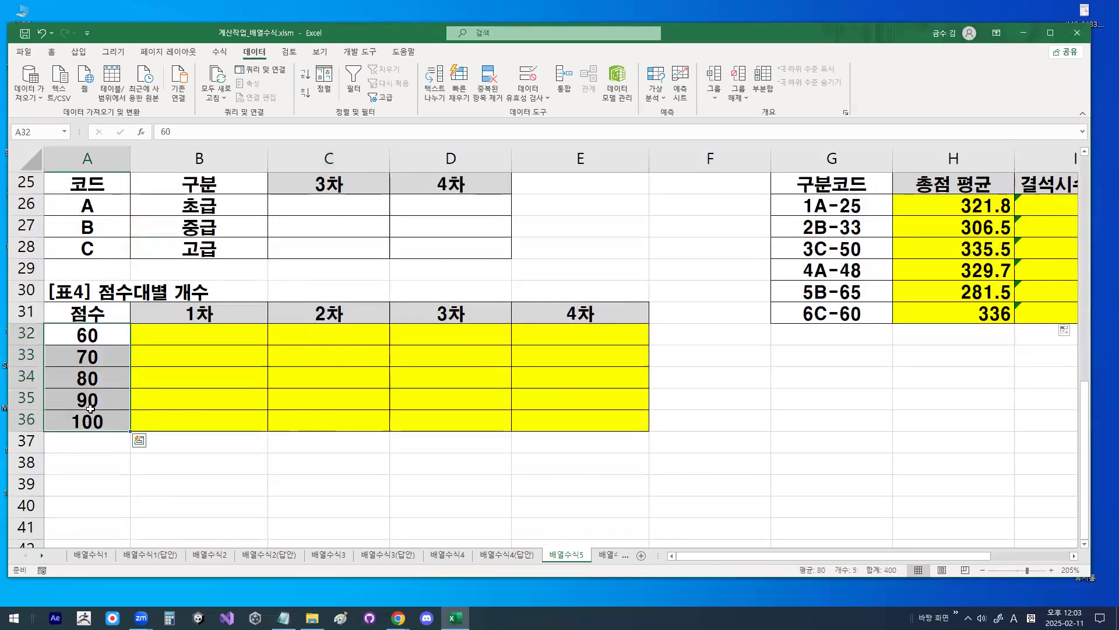
left_click(185, 336)
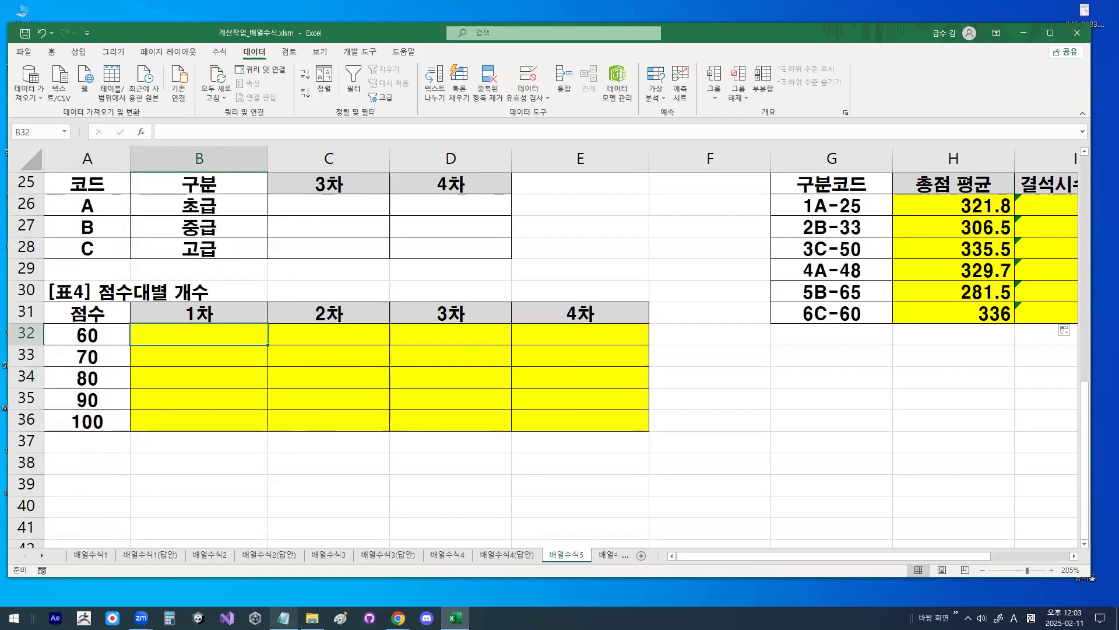
Switch to the Notepad notes and add a dashed separator line between the FREQUENCY notes and the =REPT formula
left_click(283, 618)
scroll(128, 358, "down", 1)
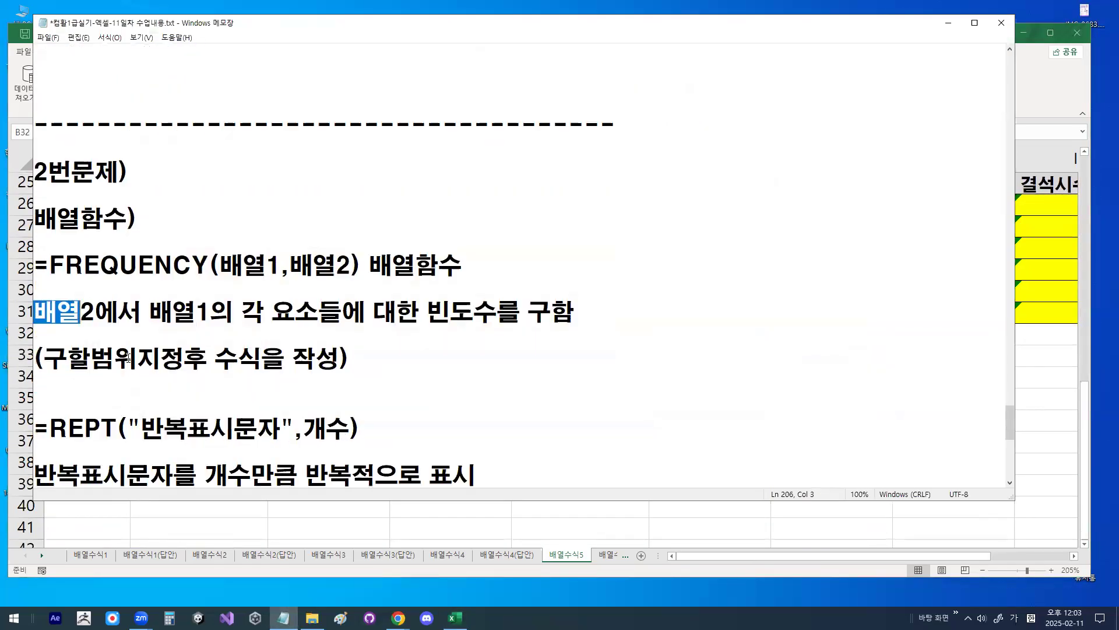
left_click(103, 400)
type("-----------------------------")
key("Return")
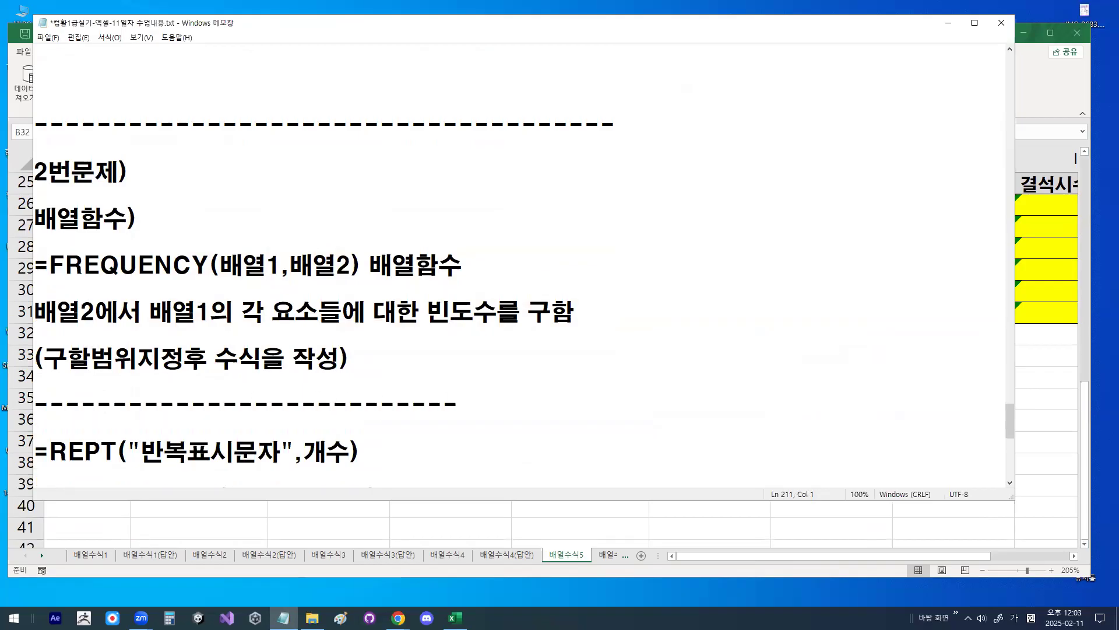
Underline the REPT arguments and explanation in ink, circle 개수, and put a check mark over 반복표시문자
scroll(107, 395, "down", 1)
scroll(125, 387, "down", 1)
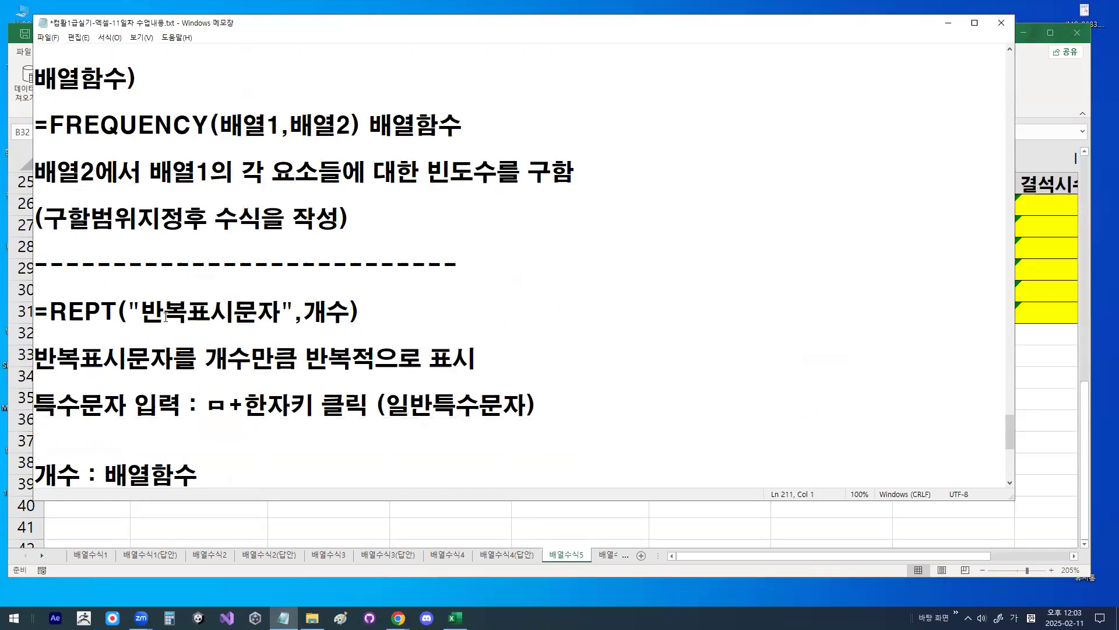
left_click_drag(134, 324, 341, 326)
left_click_drag(35, 370, 479, 374)
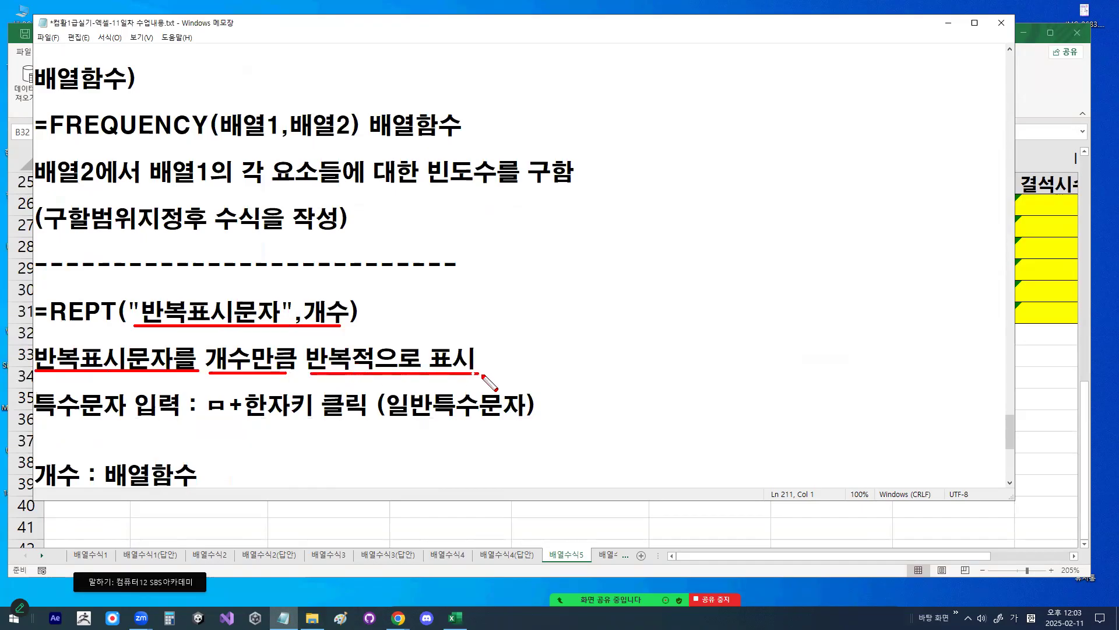
mouse_move(355, 319)
left_mouse_down()
mouse_move(303, 318)
mouse_move(348, 300)
mouse_move(354, 319)
left_mouse_up()
mouse_move(149, 284)
left_mouse_down()
mouse_move(169, 278)
mouse_move(179, 257)
left_mouse_up()
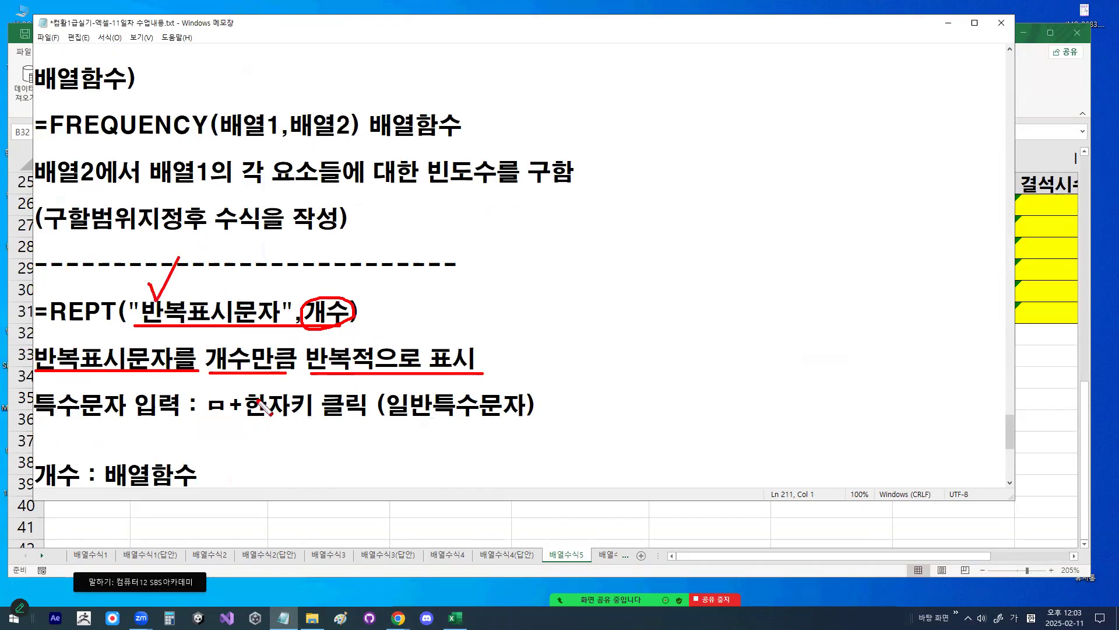
Underline 특수문자 입력 and circle ㅁ and 한자키 in ink, clear the ink, and select ㅁ+한자키
mouse_move(36, 421)
left_mouse_down()
mouse_move(177, 420)
mouse_move(203, 396)
mouse_move(227, 418)
left_mouse_up()
mouse_move(311, 415)
left_mouse_down()
mouse_move(267, 427)
mouse_move(304, 389)
mouse_move(309, 411)
left_mouse_up()
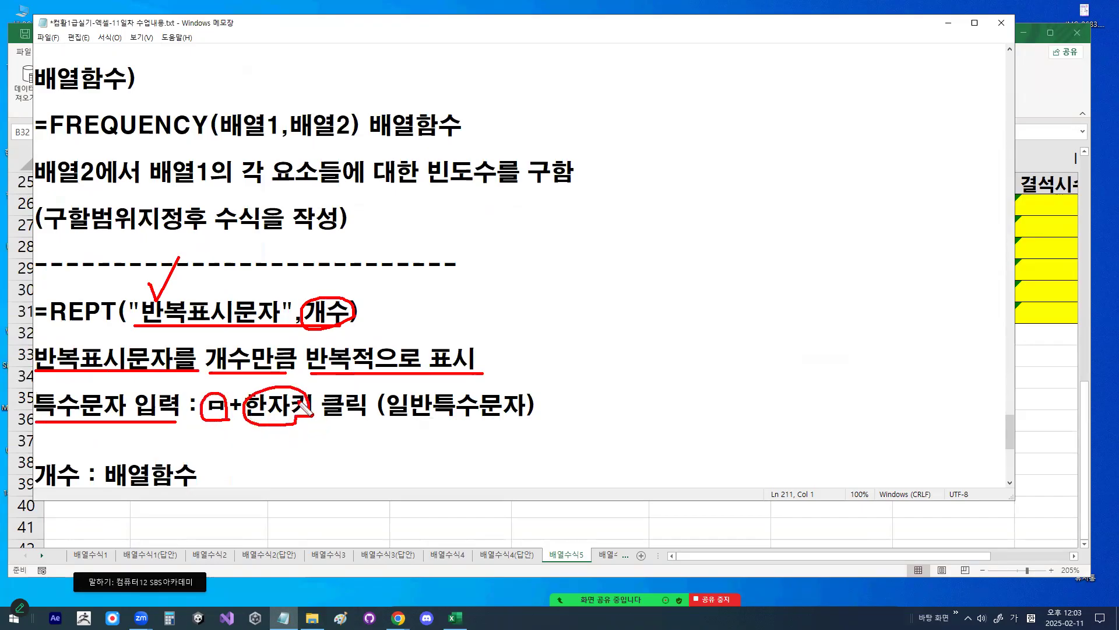
key("Escape")
left_click_drag(206, 407, 310, 407)
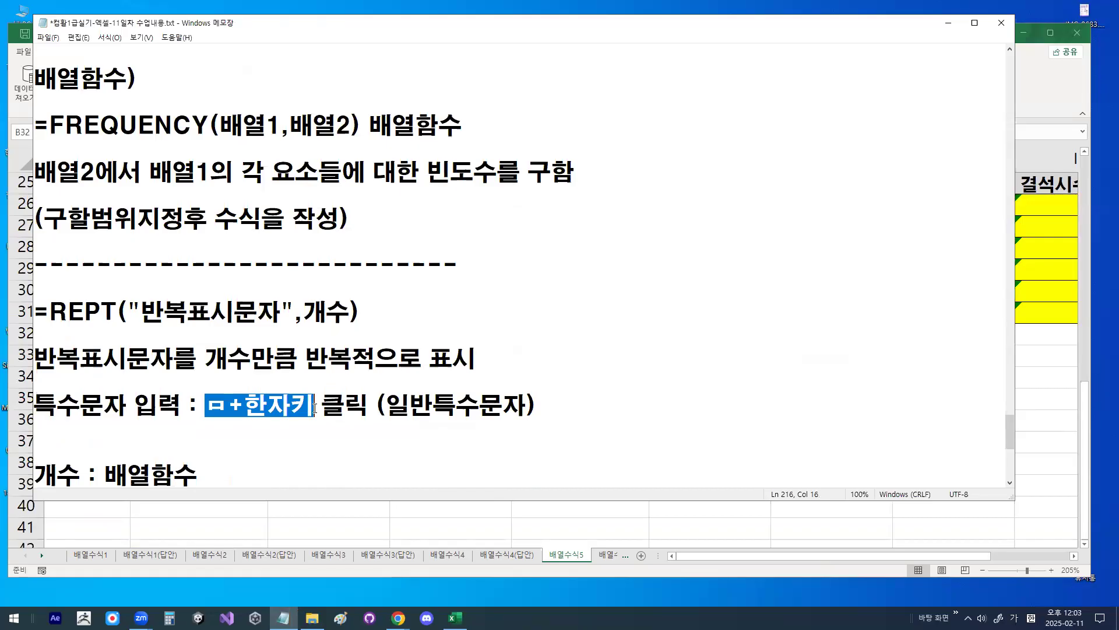
Select 개수 in the REPT formula, draw an ink arrow from FREQUENCY to it, and clear the ink
scroll(324, 401, "up", 1)
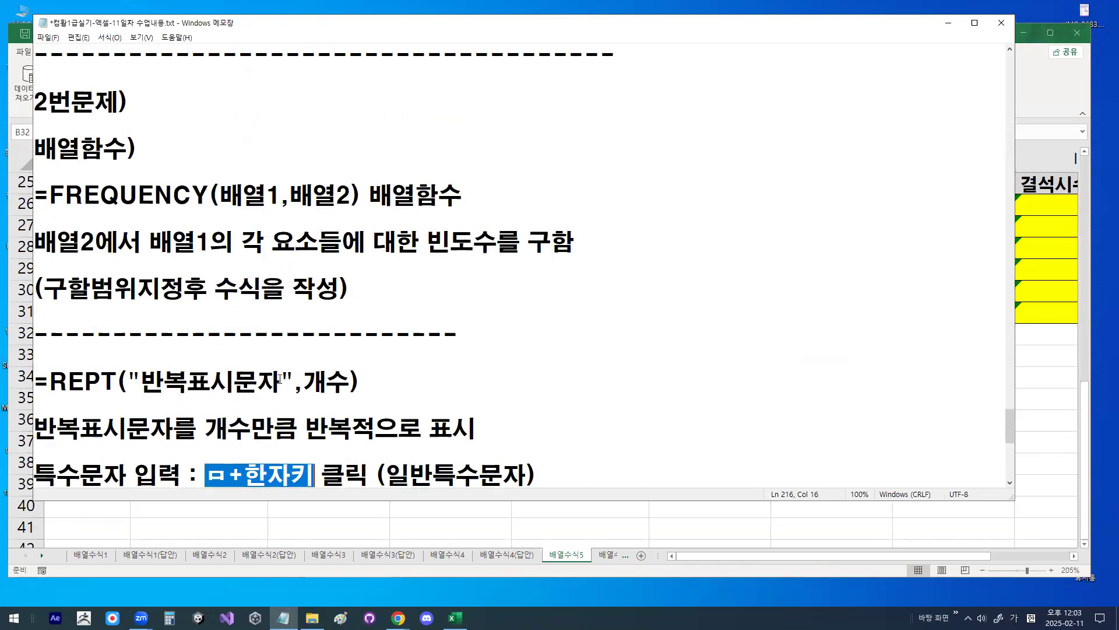
left_click_drag(144, 380, 349, 379)
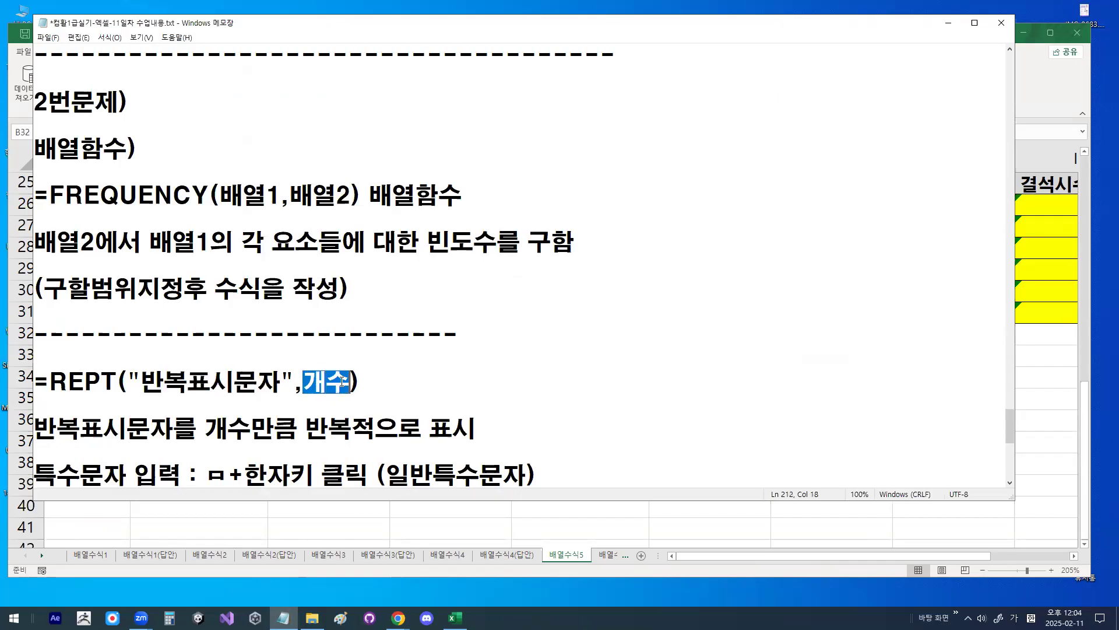
mouse_move(186, 201)
left_mouse_down()
mouse_move(337, 341)
mouse_move(337, 367)
mouse_move(365, 350)
left_mouse_up()
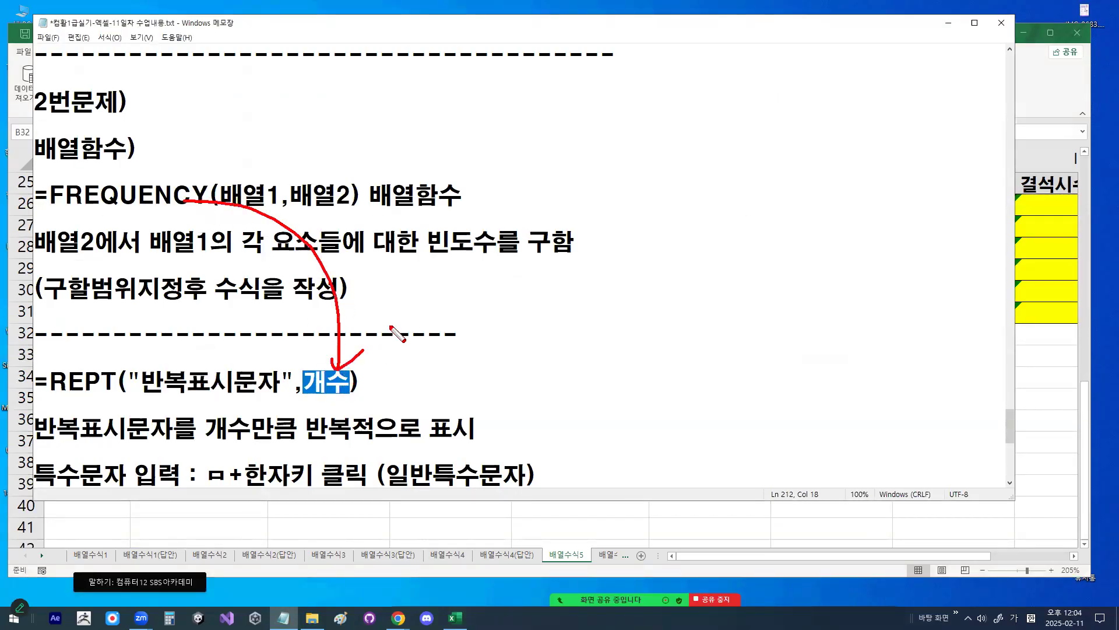
key("Escape")
scroll(391, 326, "down", 3)
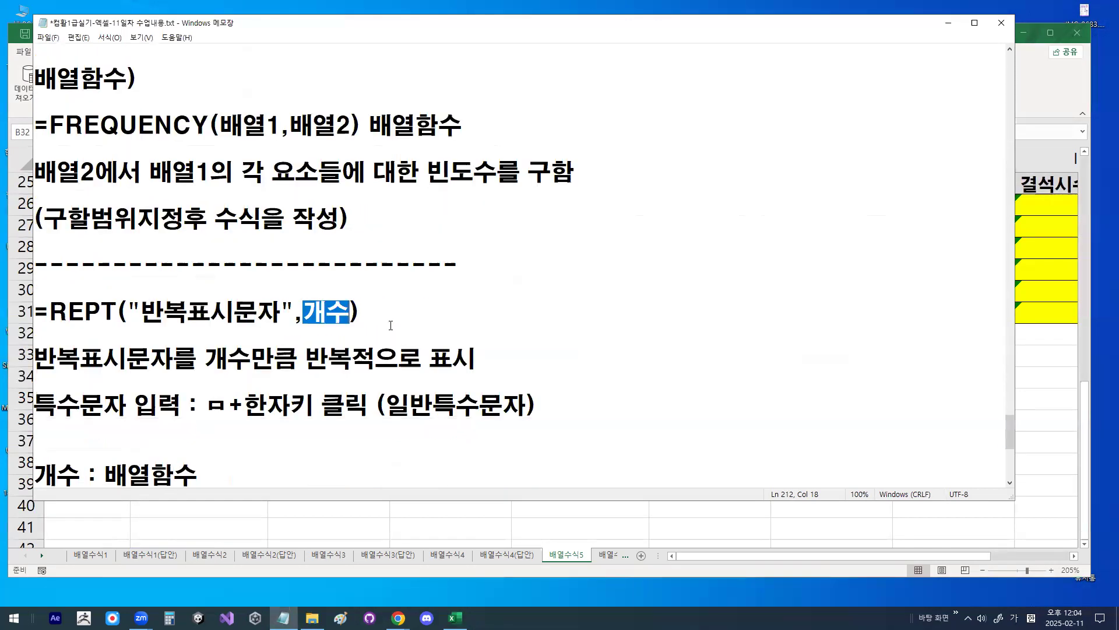
Insert blank lines in the notes, mark the arguments of the combined REPT and FREQUENCY formula in ink, and clear the marks
left_click(730, 464)
key("Return")
key("Return")
key("Return")
key("Return")
key("ctrl+2")
mouse_move(132, 336)
left_mouse_down()
mouse_move(124, 376)
mouse_move(488, 378)
mouse_move(378, 387)
mouse_move(381, 335)
mouse_move(470, 344)
mouse_move(473, 369)
mouse_move(668, 378)
left_mouse_up()
mouse_move(573, 328)
left_mouse_down()
mouse_move(577, 344)
mouse_move(605, 309)
left_mouse_up()
mouse_move(634, 379)
left_mouse_down()
mouse_move(598, 330)
mouse_move(628, 379)
left_mouse_up()
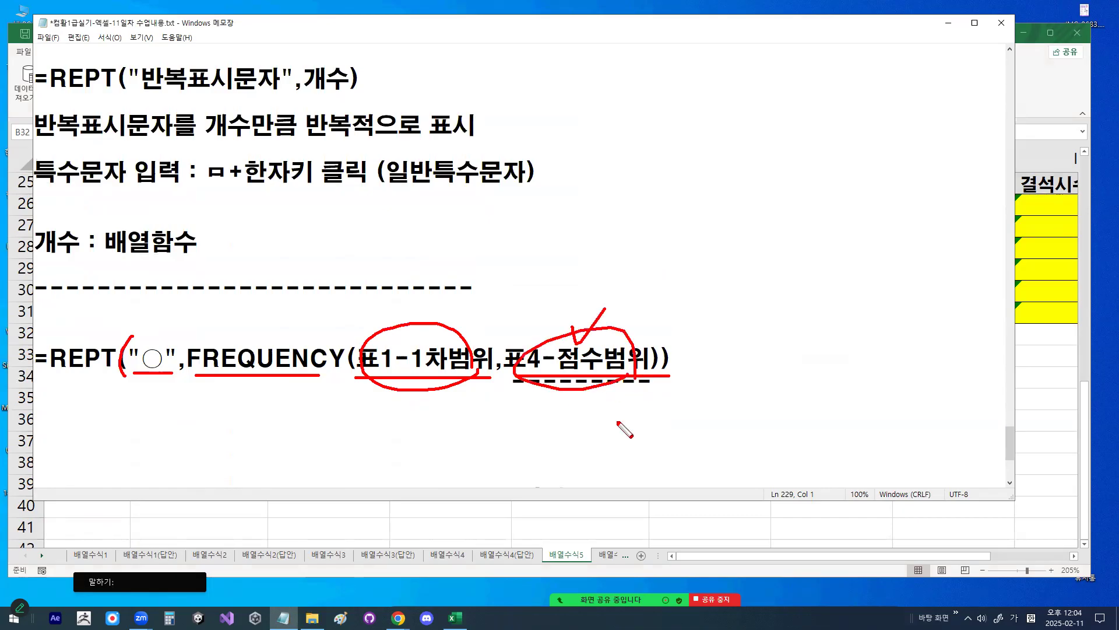
key("Escape")
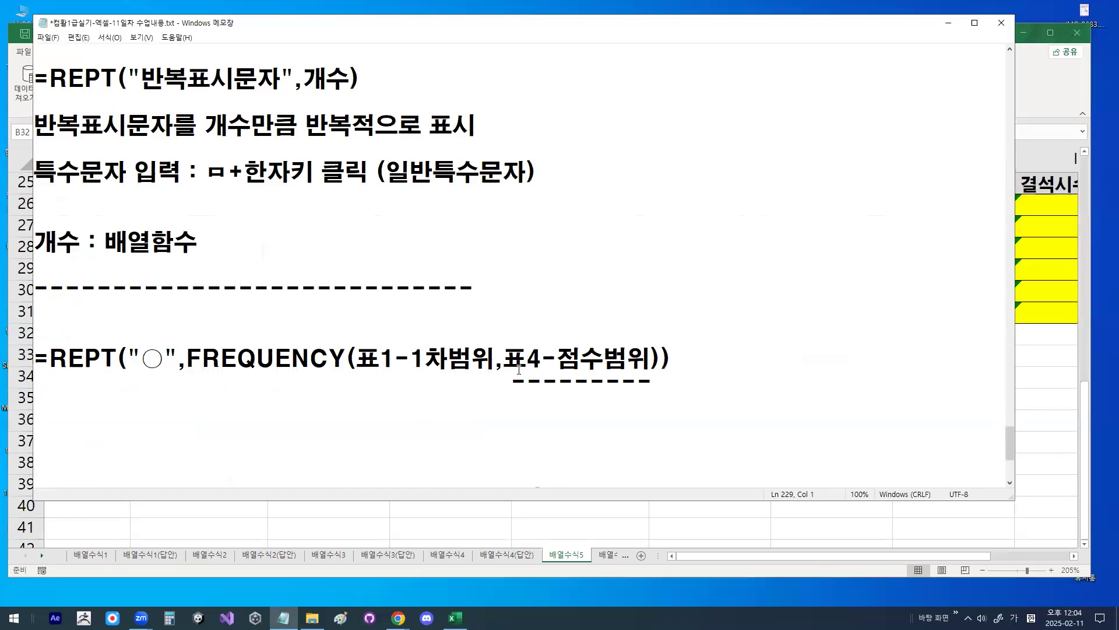
Review the combined formula line, switch to the Excel workbook, and select the 1차 range B32:B36 in 표4
left_click_drag(34, 359, 720, 373)
left_click(723, 372)
left_click(948, 23)
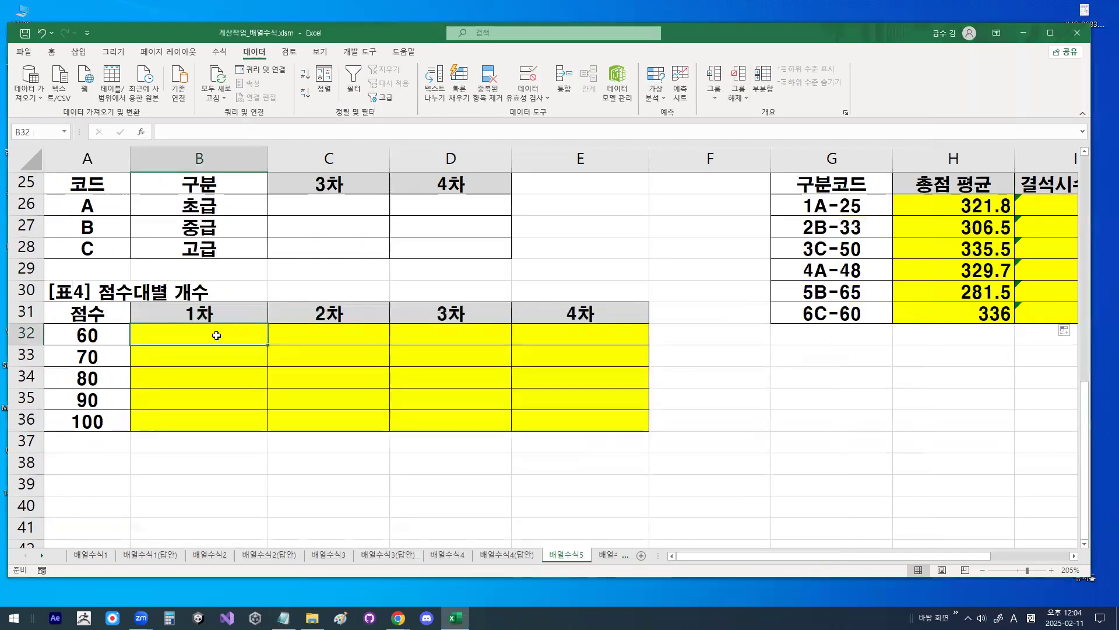
key("ctrl+1")
mouse_move(203, 340)
left_mouse_down()
mouse_move(219, 332)
mouse_move(205, 422)
left_mouse_up()
key("Escape")
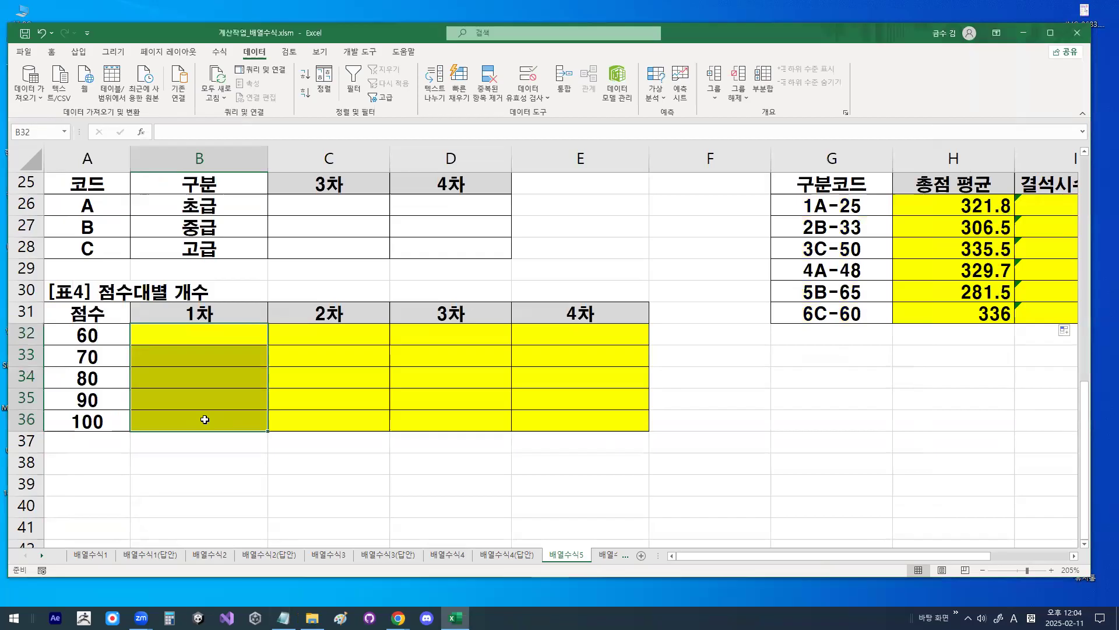
Start a REPT formula in the selected range B32:B36 with the special character "○" as its text argument
left_click_drag(222, 332, 225, 421)
type("=")
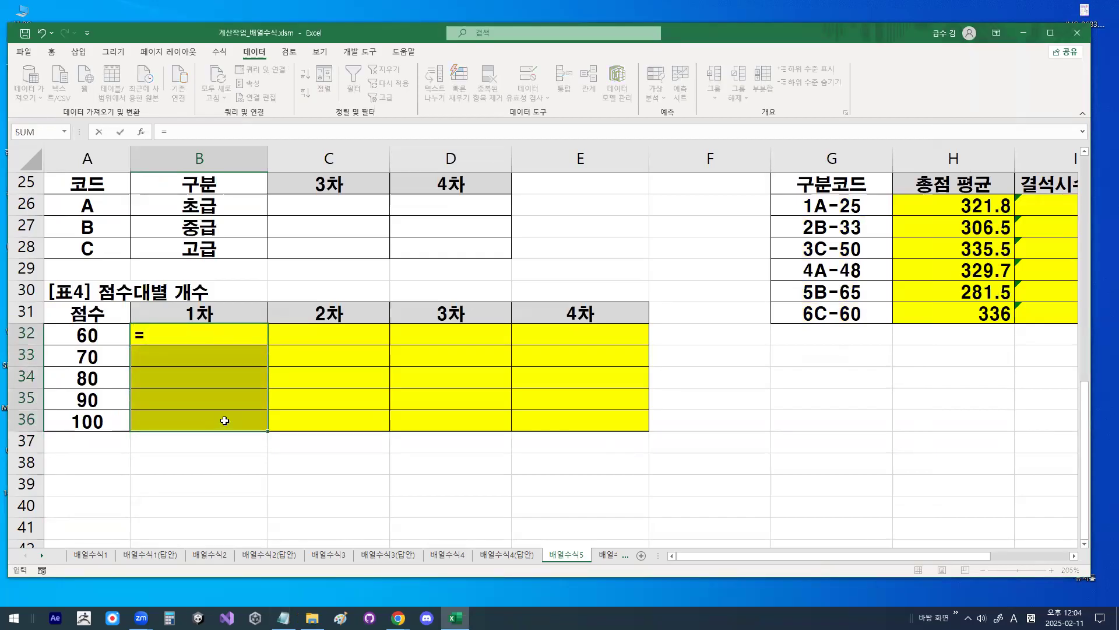
type("RE")
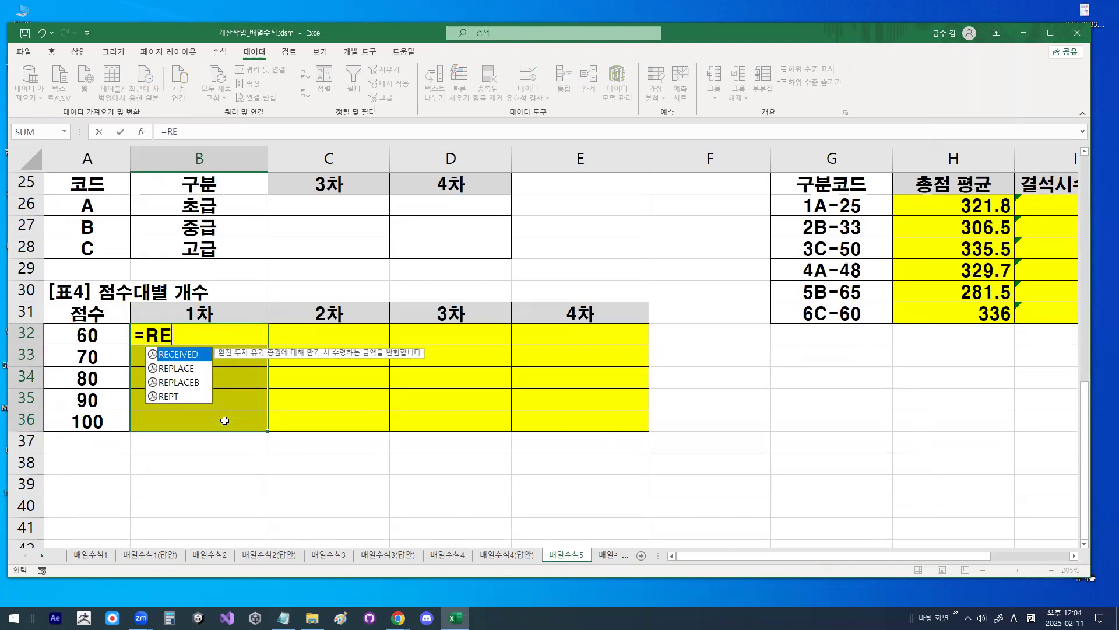
type("PT")
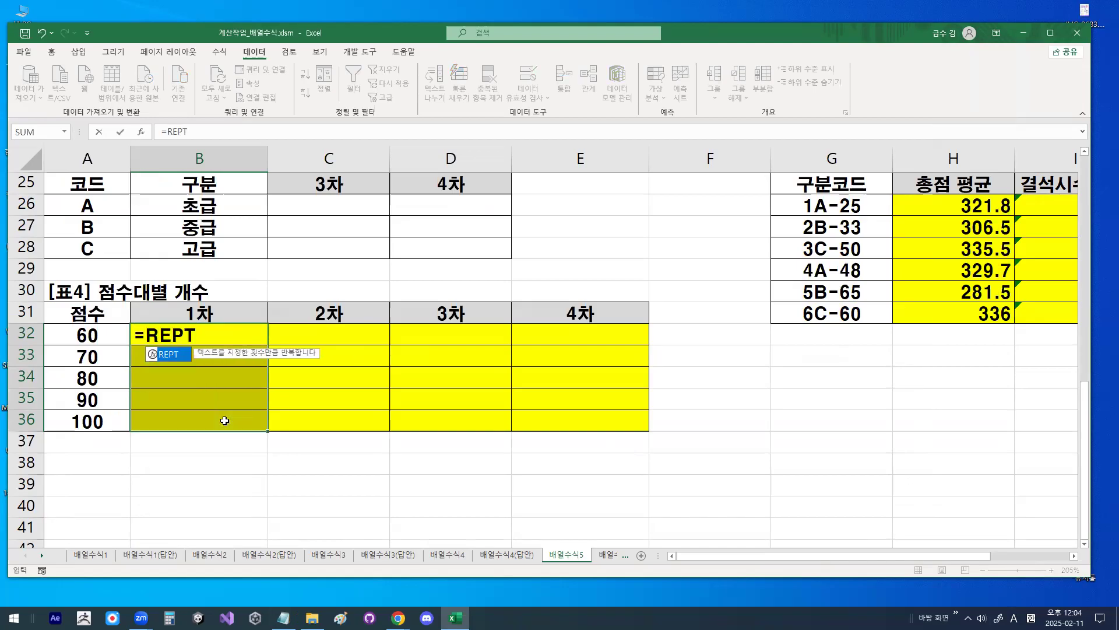
type("(")
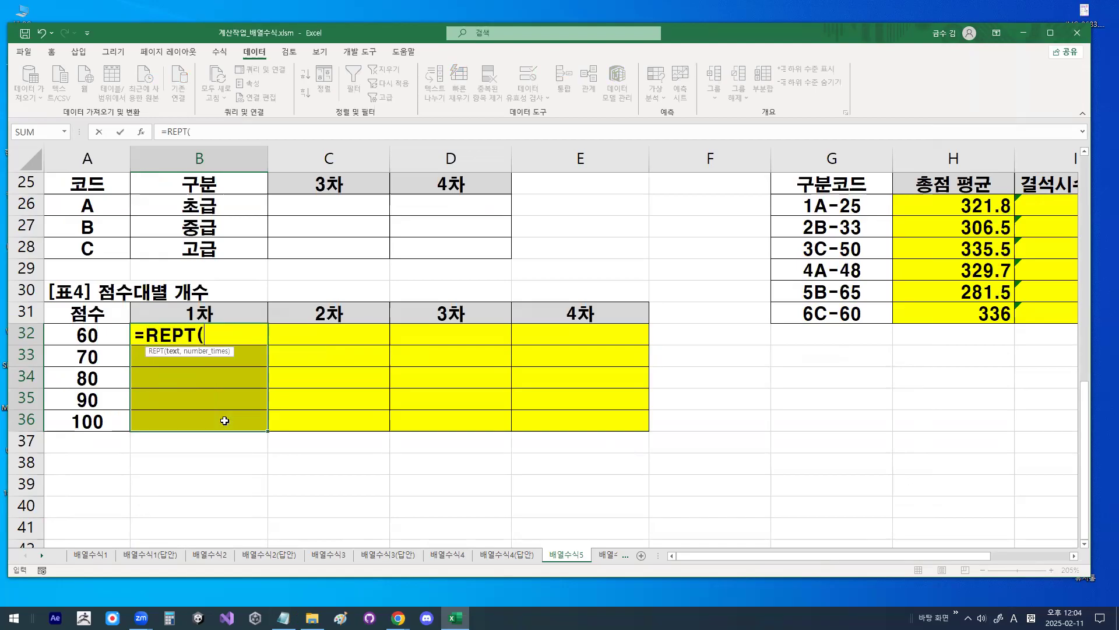
type("\"")
key("Hangul")
type("ㅁ")
key("Hangul_Hanja")
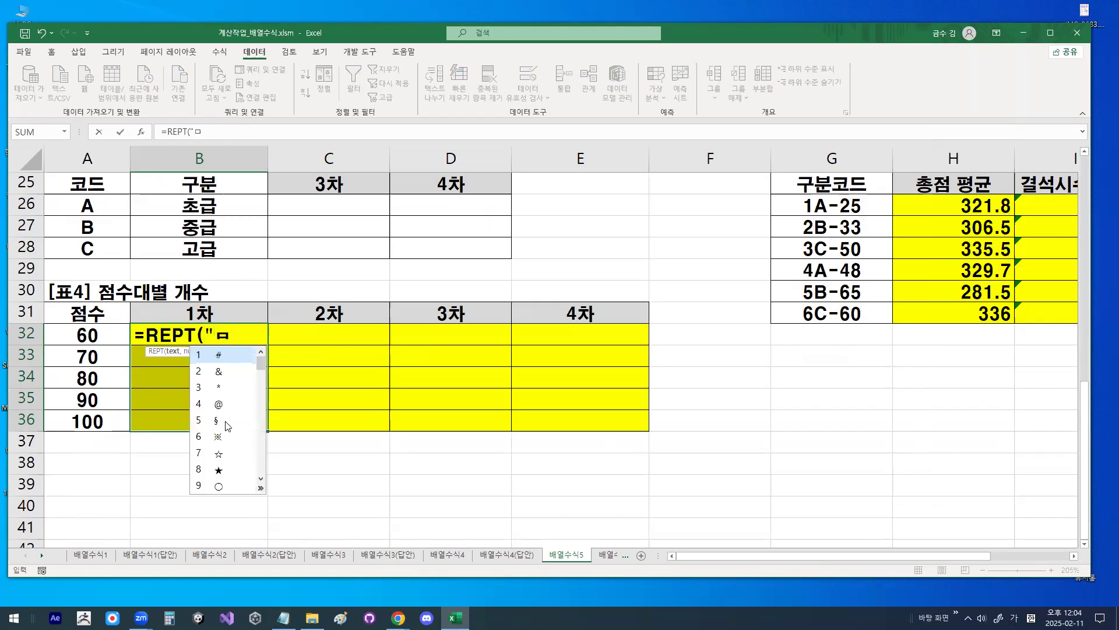
left_click(223, 486)
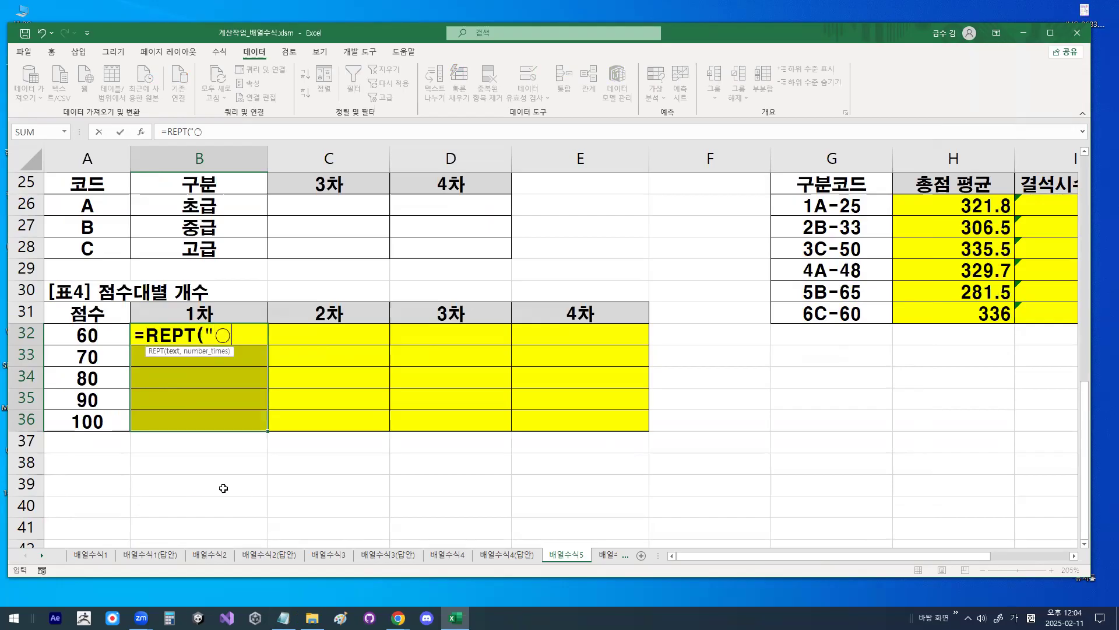
type("\",")
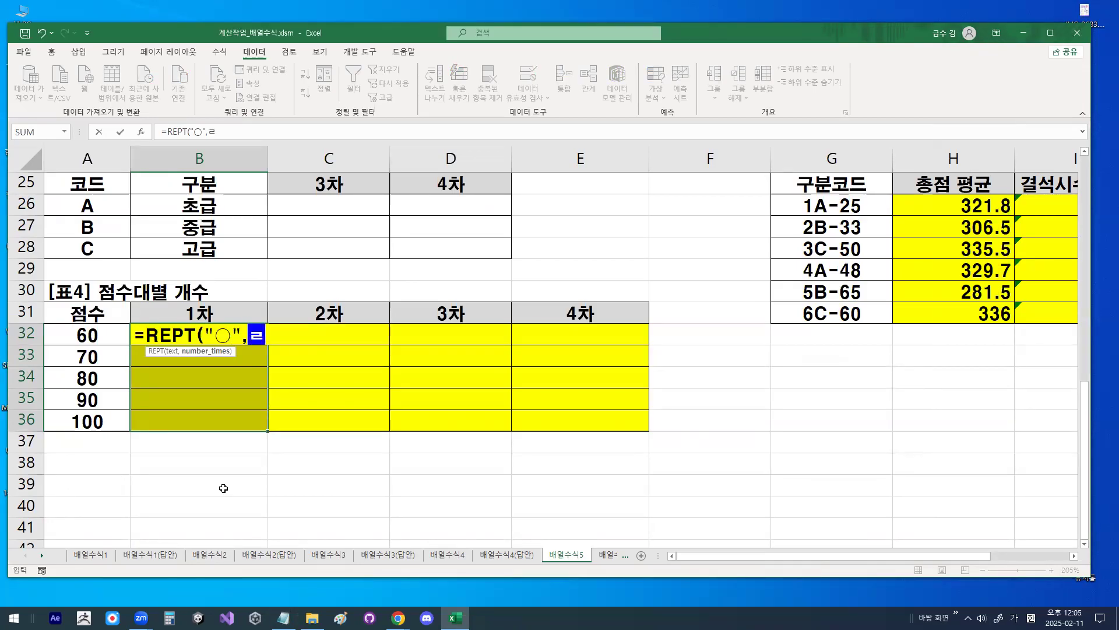
Nest FREQUENCY as the repeat count, with C3:C22 as the data and the absolute range $A$32:$A$36 as the bins
key("Hangul")
type("FR")
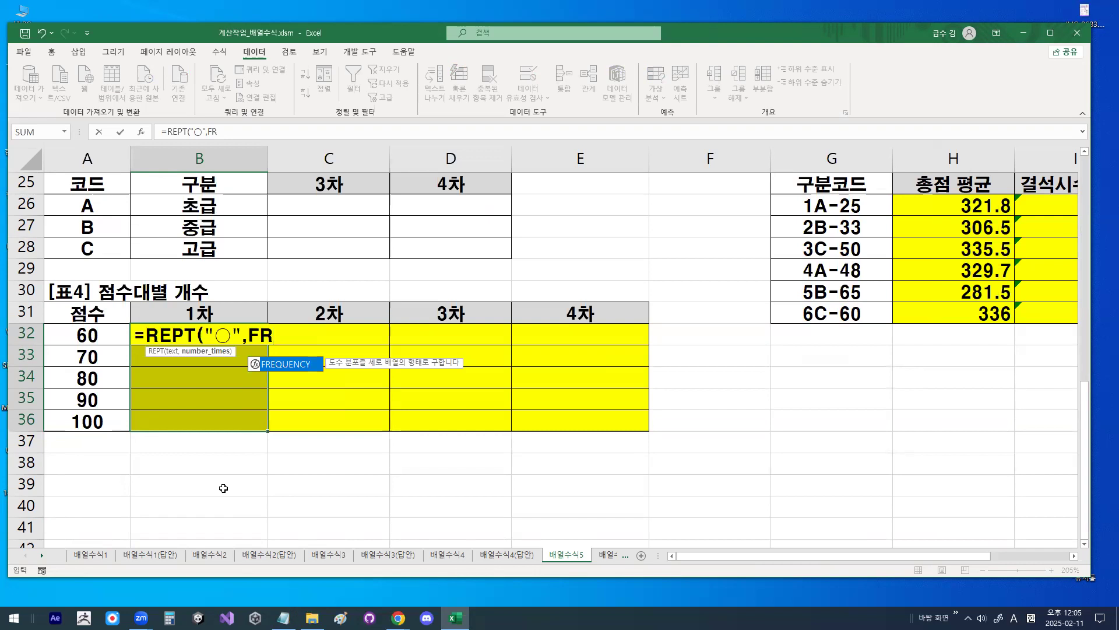
key("Tab")
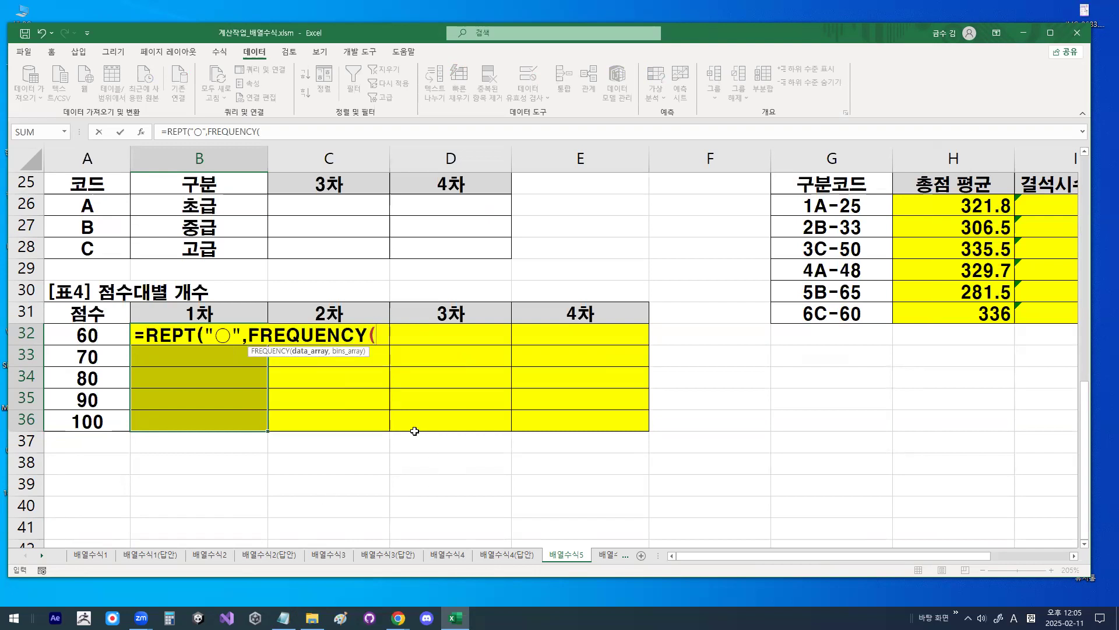
scroll(412, 431, "up", 8)
left_click_drag(355, 230, 361, 476)
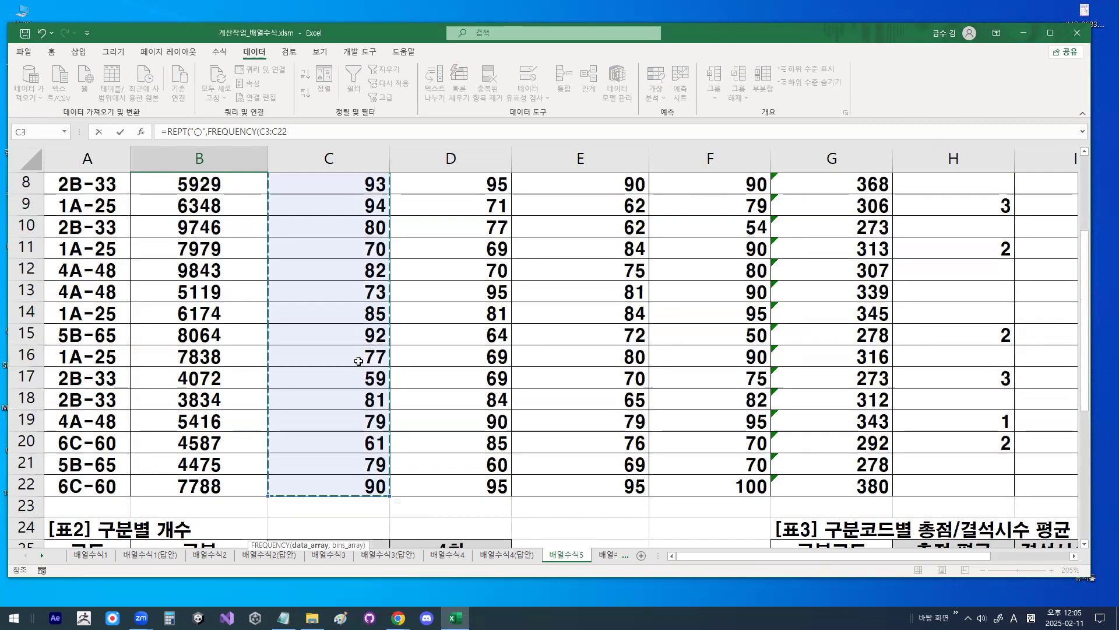
scroll(359, 367, "down", 2)
scroll(359, 369, "down", 3)
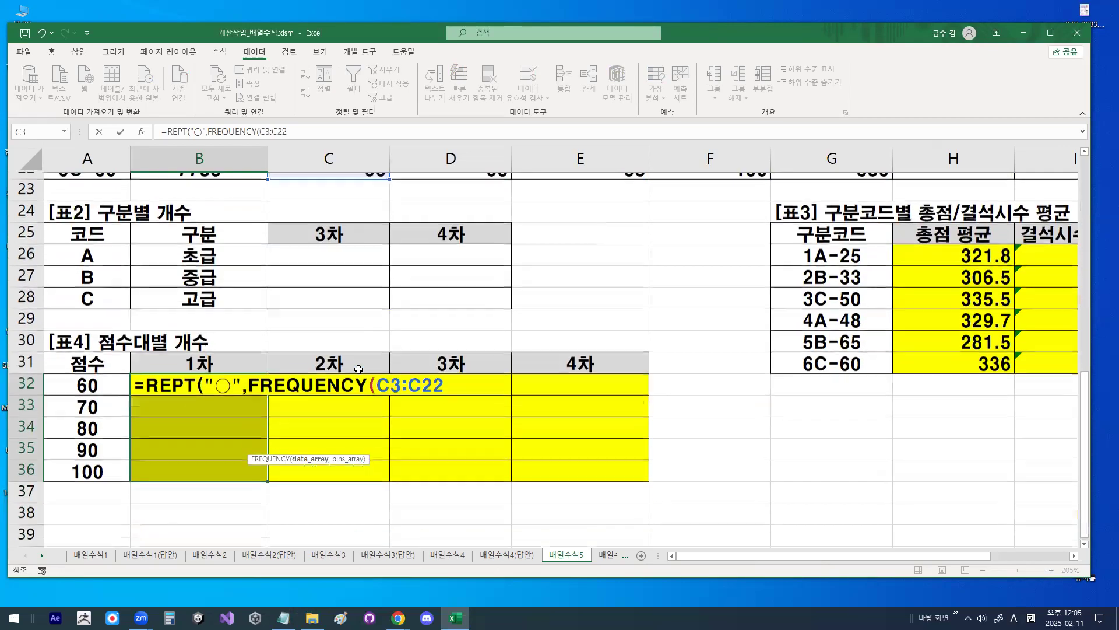
type(",")
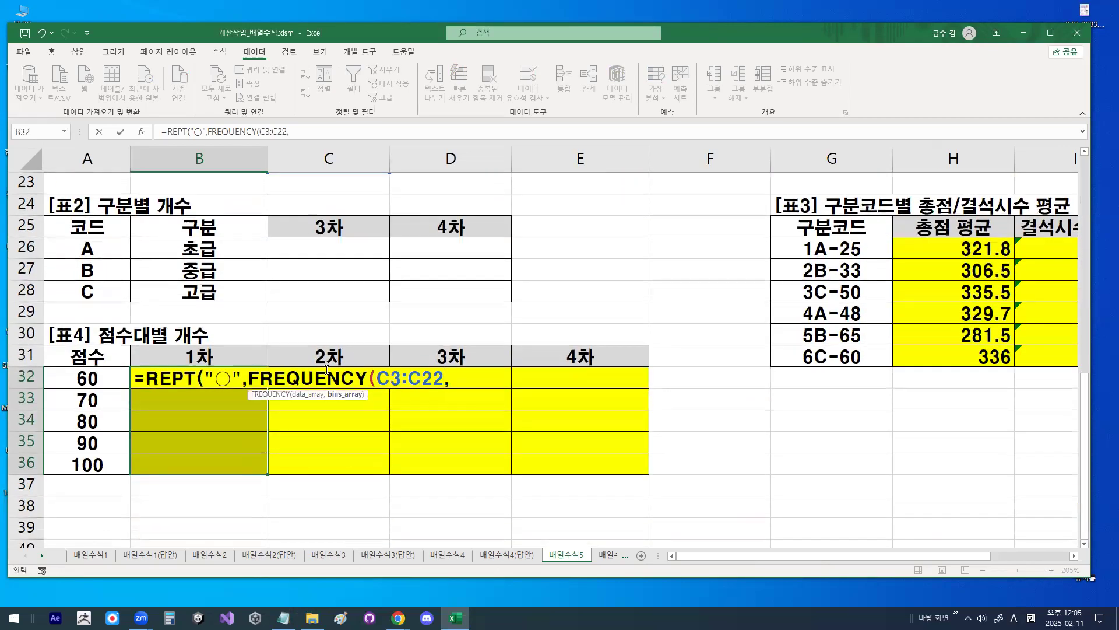
left_click_drag(92, 378, 94, 465)
key("F4")
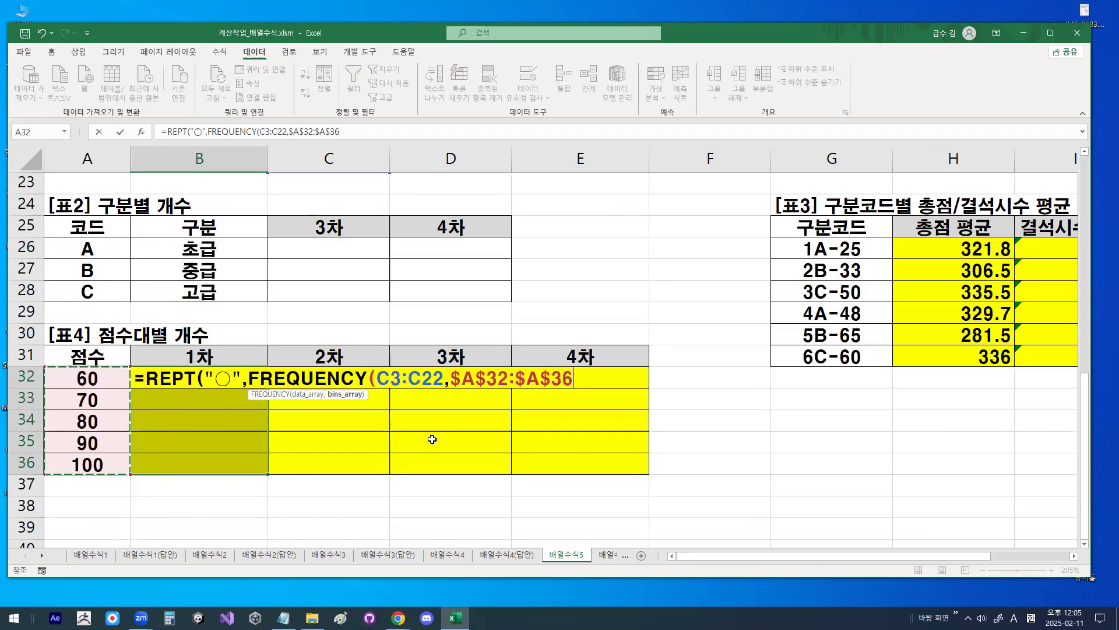
Close both functions, enter the REPT formula as an array formula in B32:B36, and fill it across to column E
type(")")
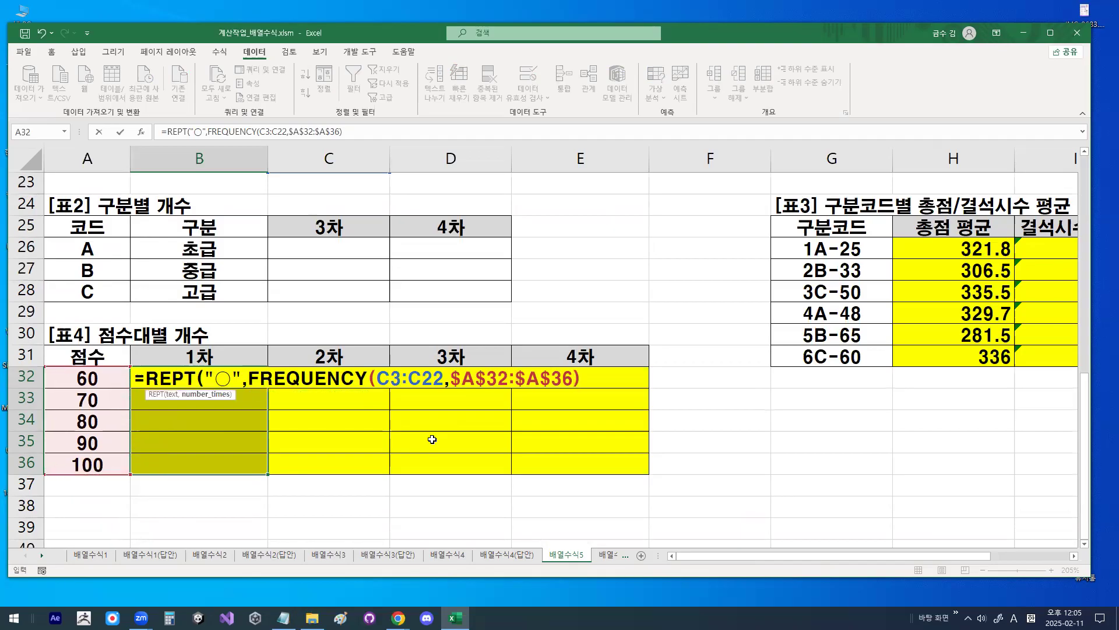
left_click_drag(253, 395, 570, 395)
mouse_move(239, 396)
left_mouse_down()
mouse_move(213, 405)
mouse_move(220, 358)
mouse_move(241, 386)
left_mouse_up()
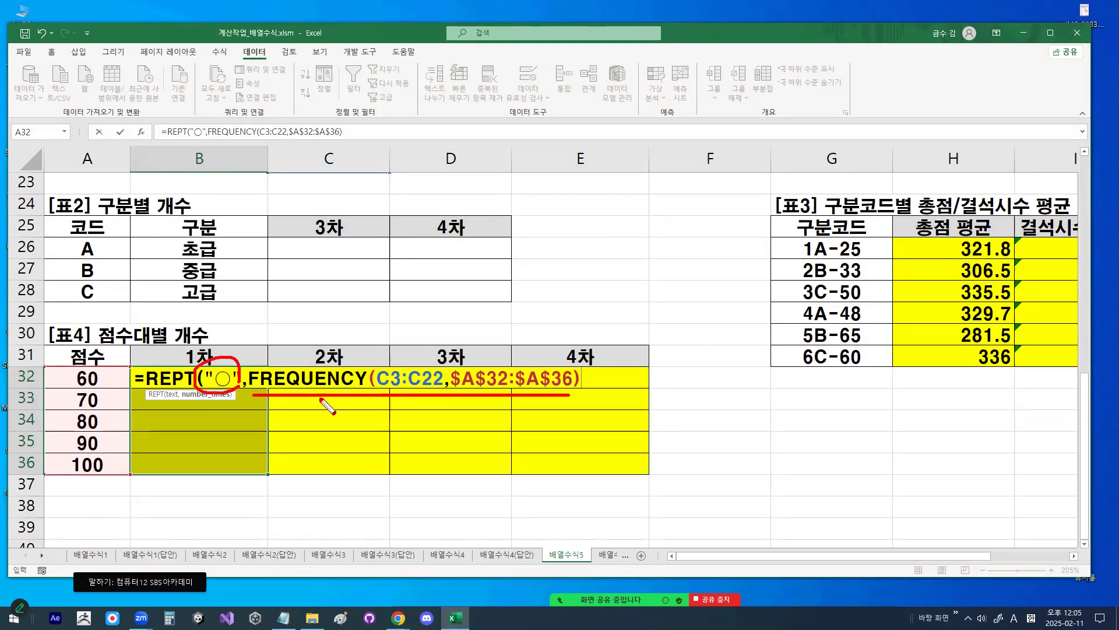
key("Escape")
type(")")
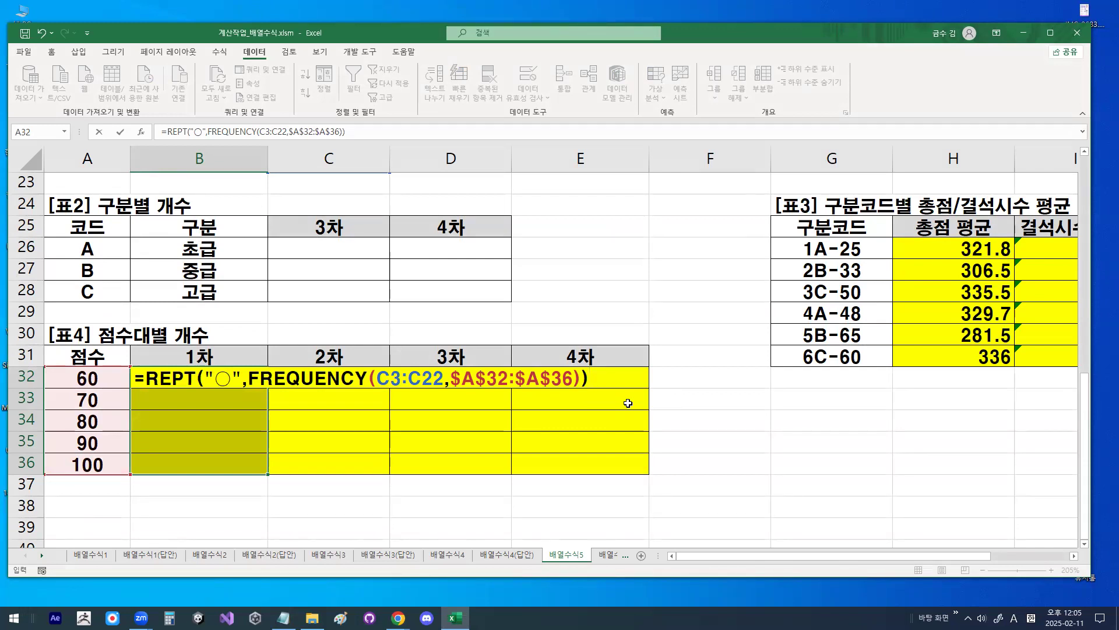
key("ctrl+shift+Return")
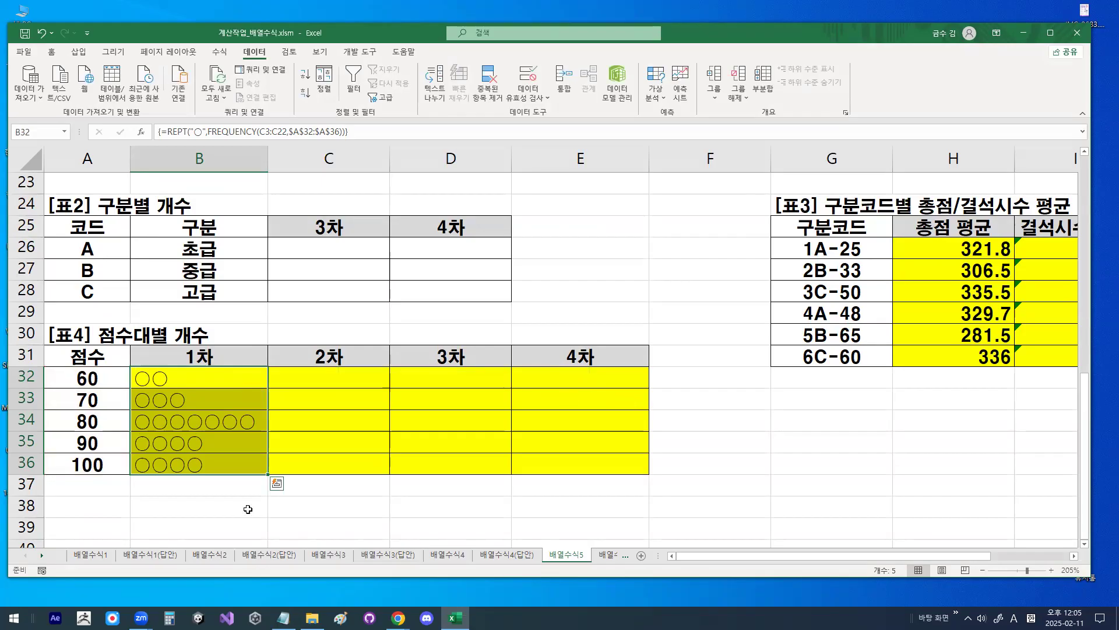
left_click_drag(267, 475, 633, 476)
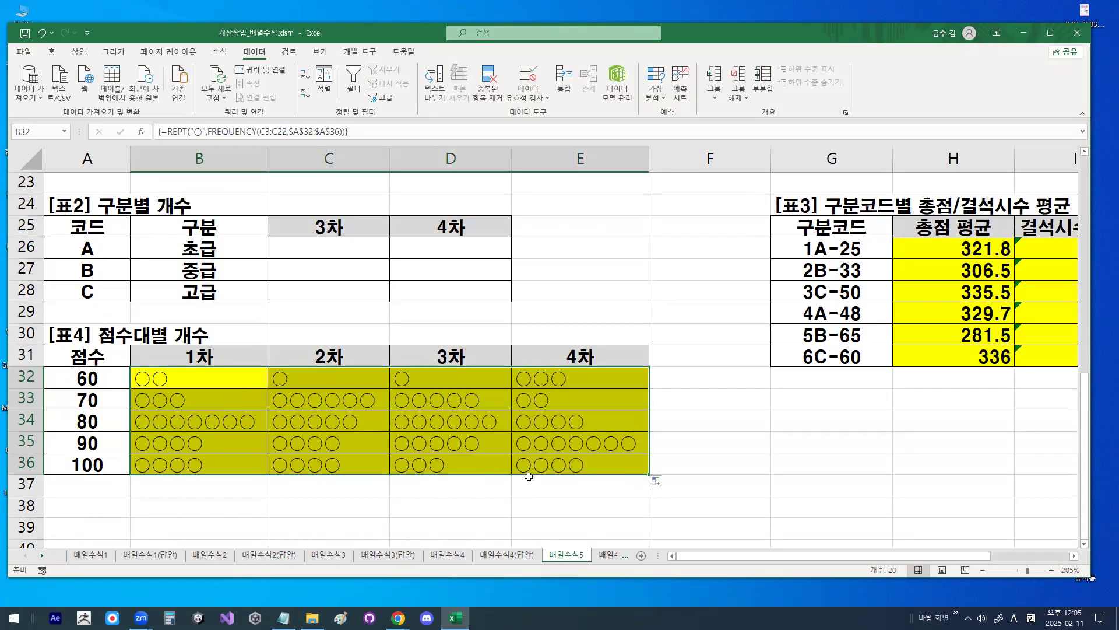
Select B32, magnify 표4, and mark the 60 row's ○ results from 1차 to 4차 in ink
left_click(242, 375)
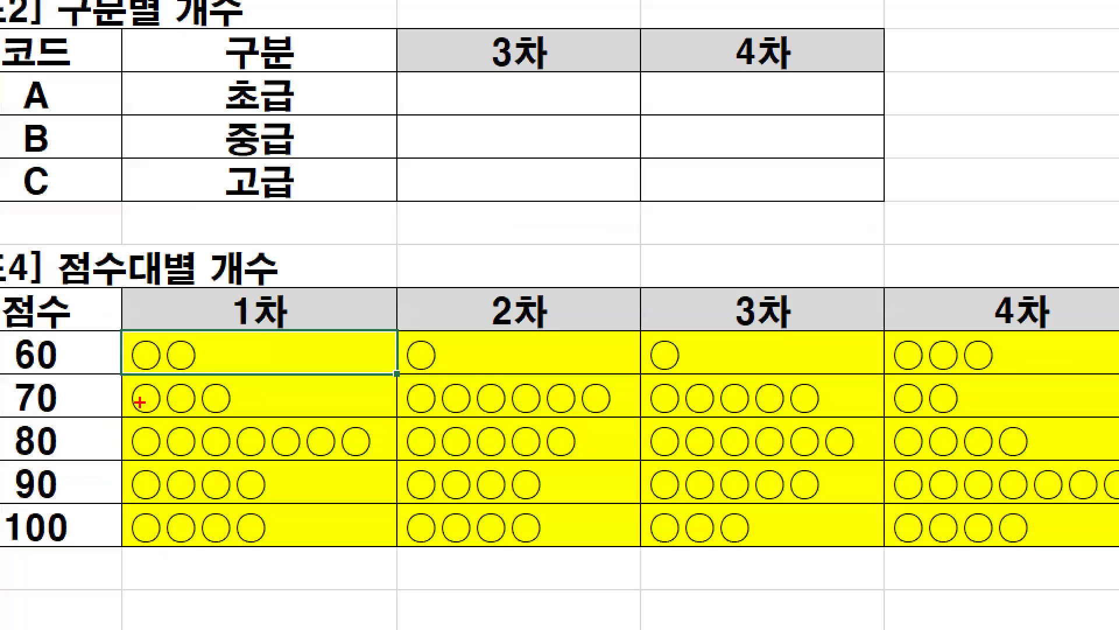
mouse_move(144, 391)
left_mouse_down()
mouse_move(160, 391)
mouse_move(163, 371)
left_mouse_up()
left_click_drag(435, 376, 434, 350)
left_click_drag(681, 368, 685, 350)
left_click_drag(1030, 355, 998, 365)
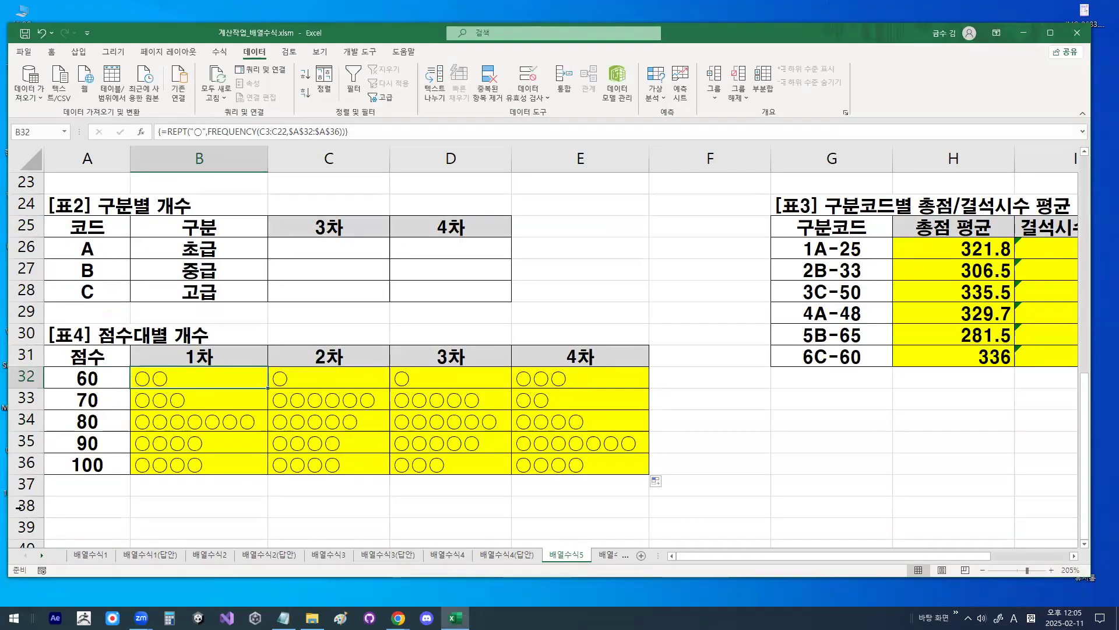
In the Notepad notes, remove the blank lines above 절대참조 and add =REPT("○",FREQUENCY(C3:C22,$A$32:$A$36)) below it
left_click(283, 617)
key("Down")
key("Delete")
key("Delete")
key("Delete")
key("Delete")
key("Down")
key("Return")
key("Return")
type("REPT(\"○\",FREQUENCY(C3:C22,$A$32:$A$36))")
type("=")
key("Down")
key("Down")
key("Down")
key("Down")
key("Down")
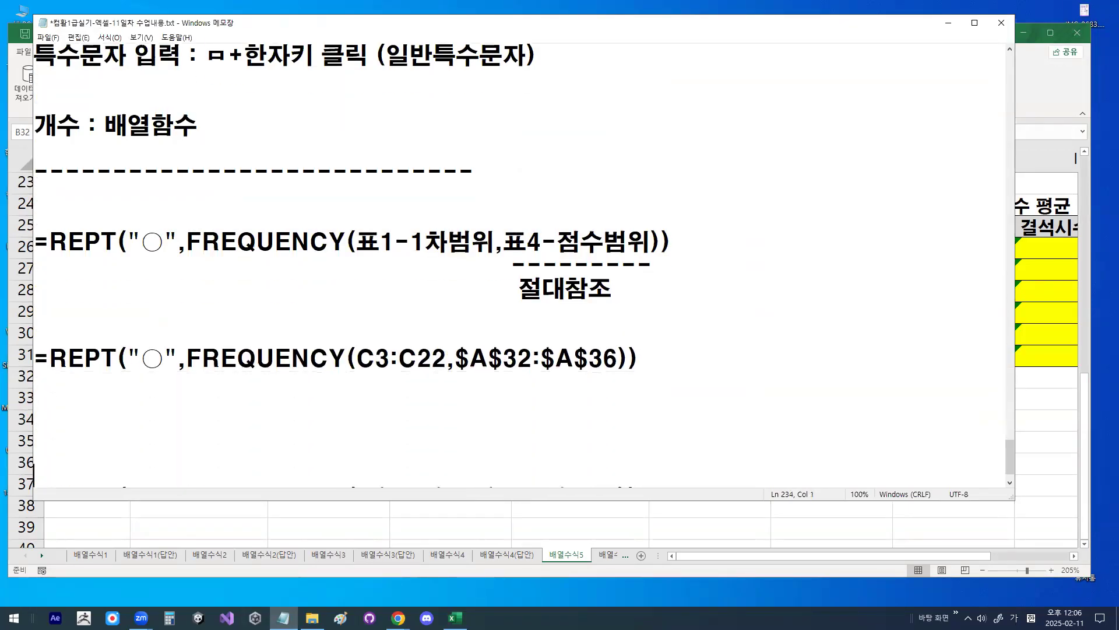
key("Down")
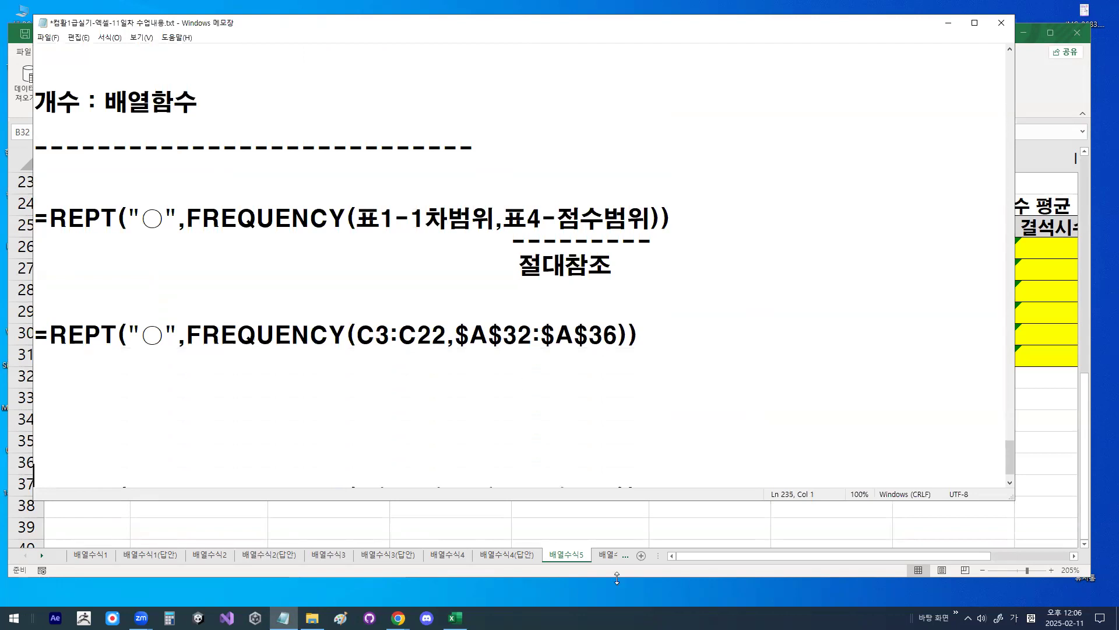
Review the FREQUENCY name and the (구할범위지정후 수식을 작성) line in the notes, and return to the end of the finished REPT formula
left_click(982, 497)
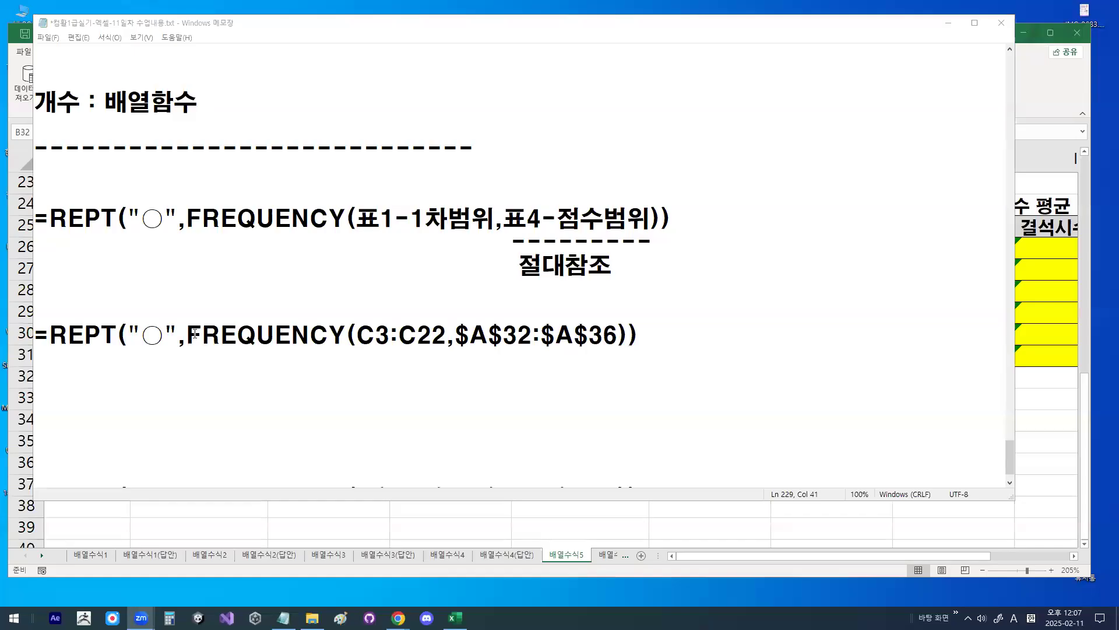
left_click(193, 335)
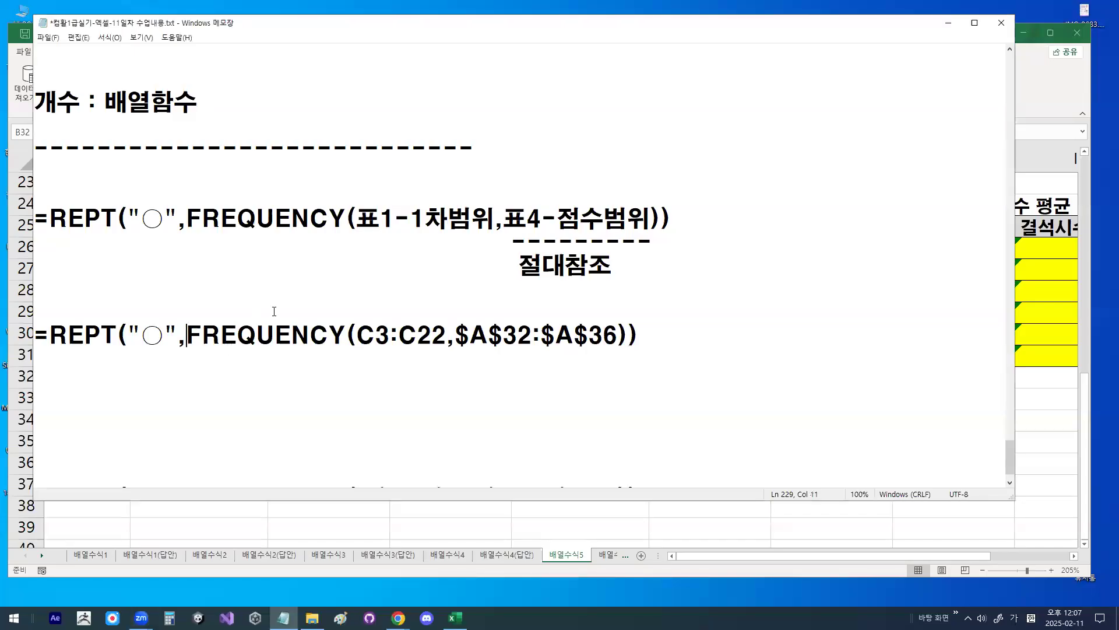
scroll(274, 311, "up", 3)
scroll(156, 313, "up", 2)
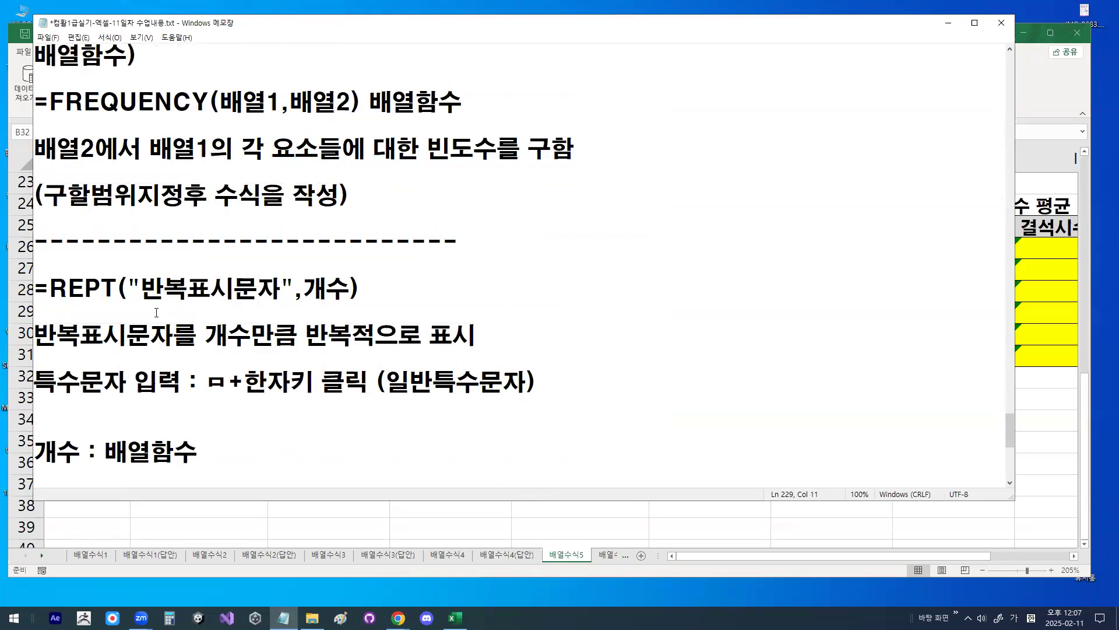
left_click_drag(49, 102, 209, 101)
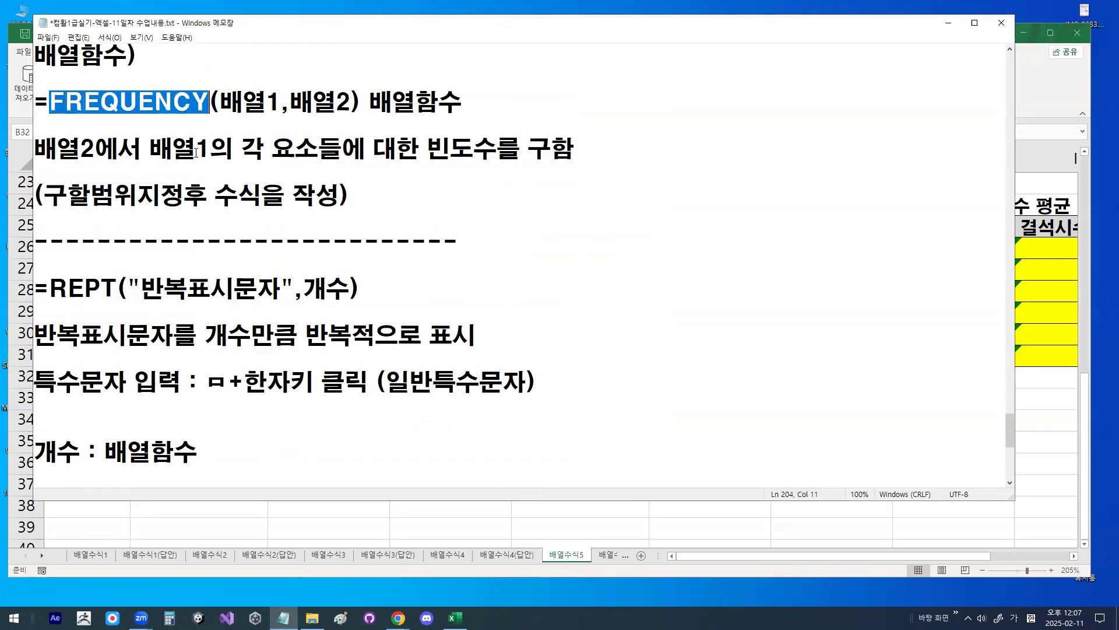
left_click_drag(65, 192, 364, 190)
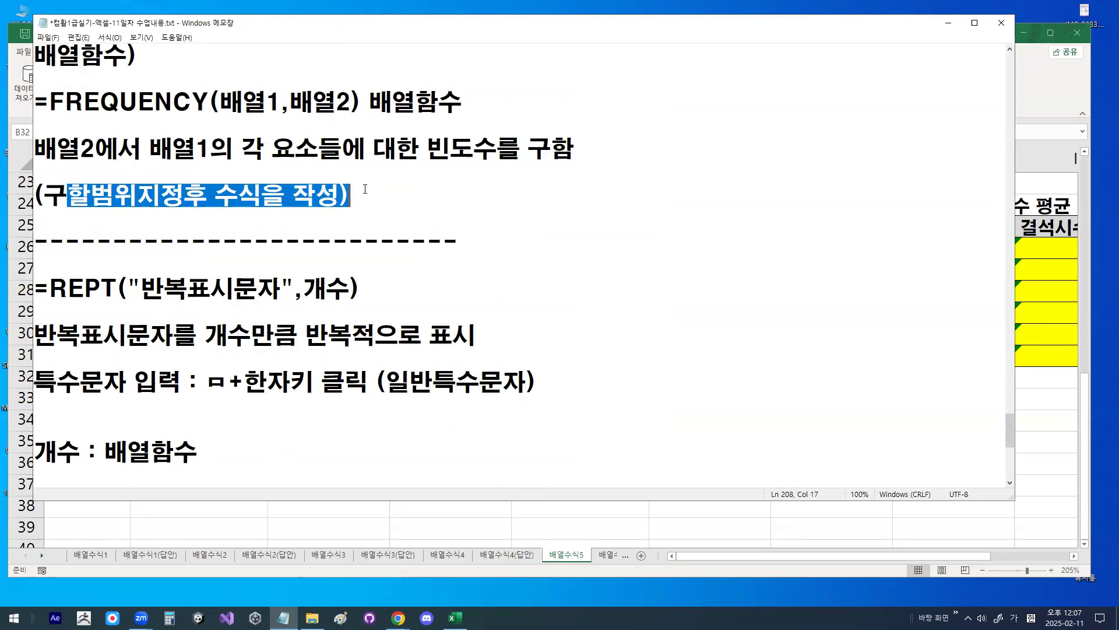
left_click(348, 189)
left_click_drag(45, 193, 380, 197)
left_click(380, 216)
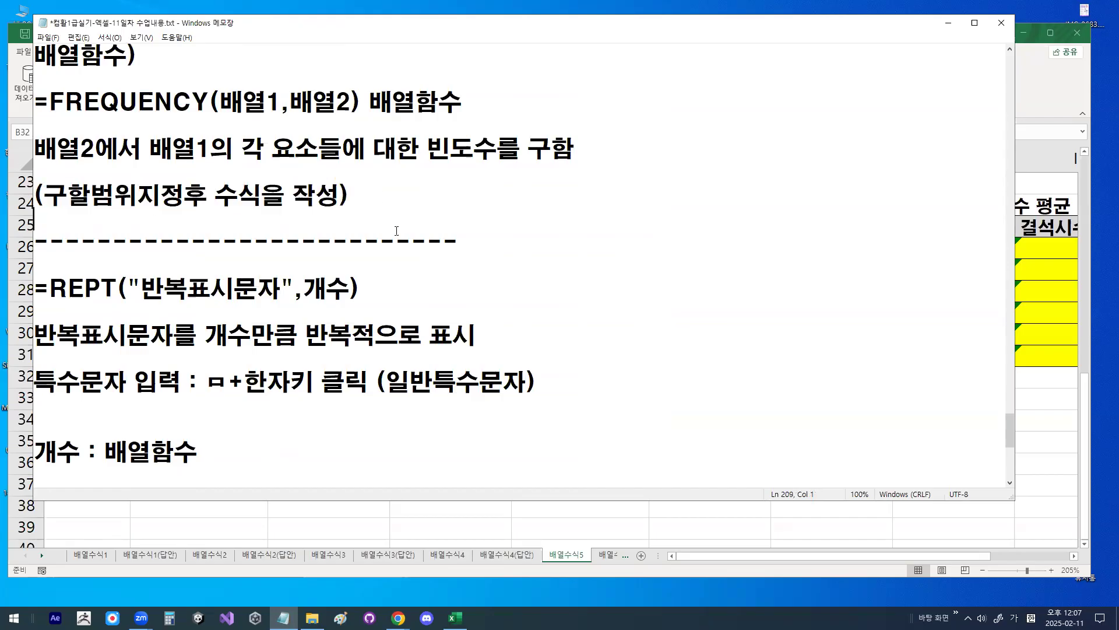
scroll(402, 410, "down", 3)
scroll(402, 409, "down", 1)
left_click(683, 417)
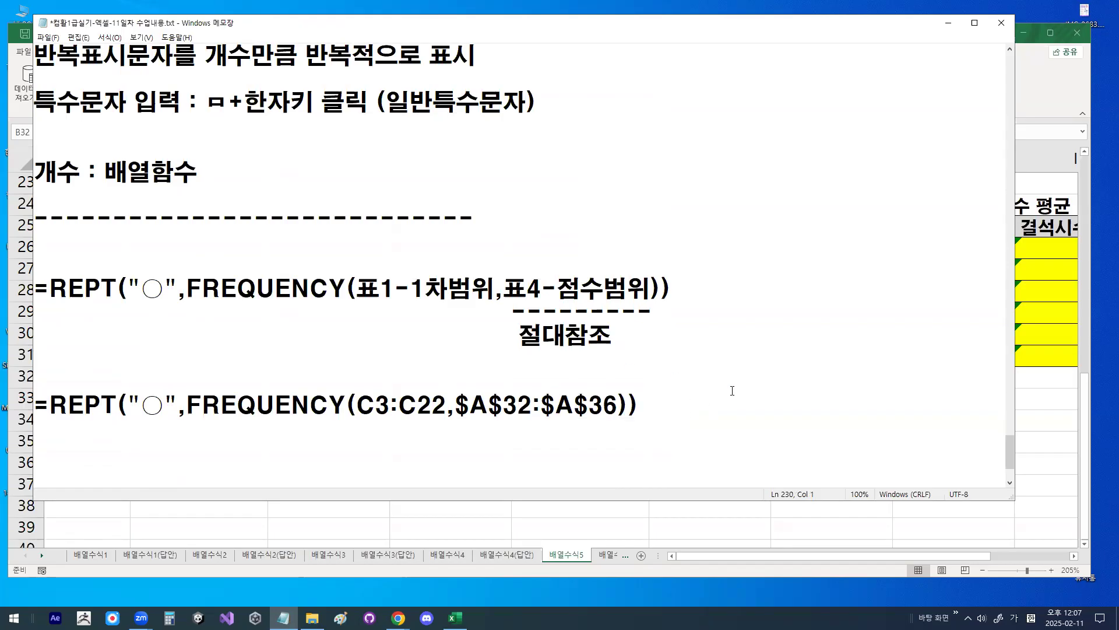
left_click(706, 405)
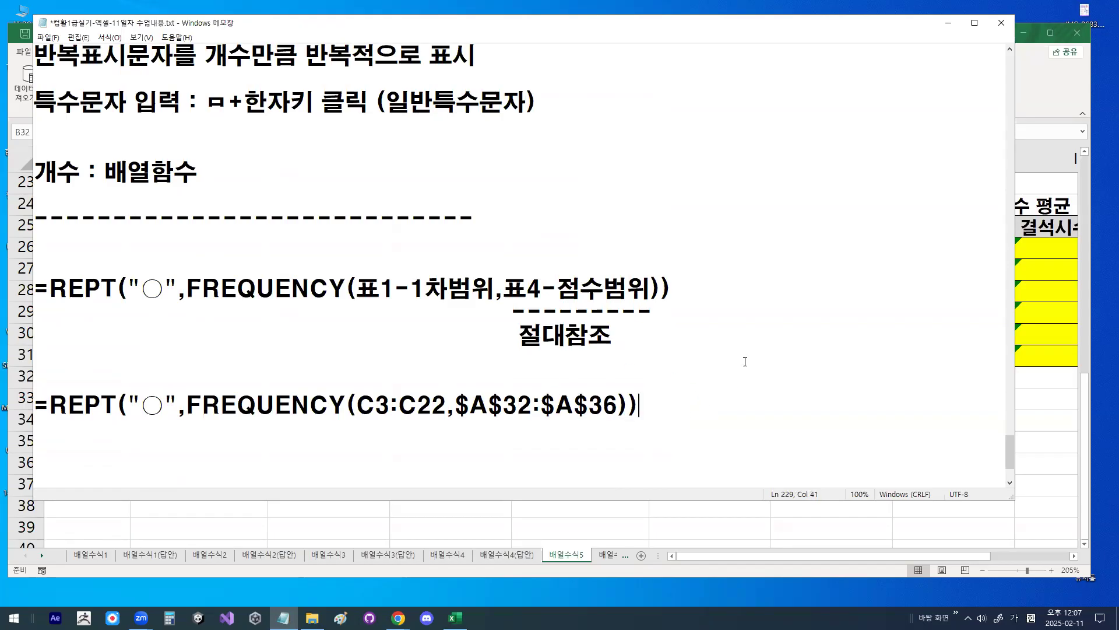